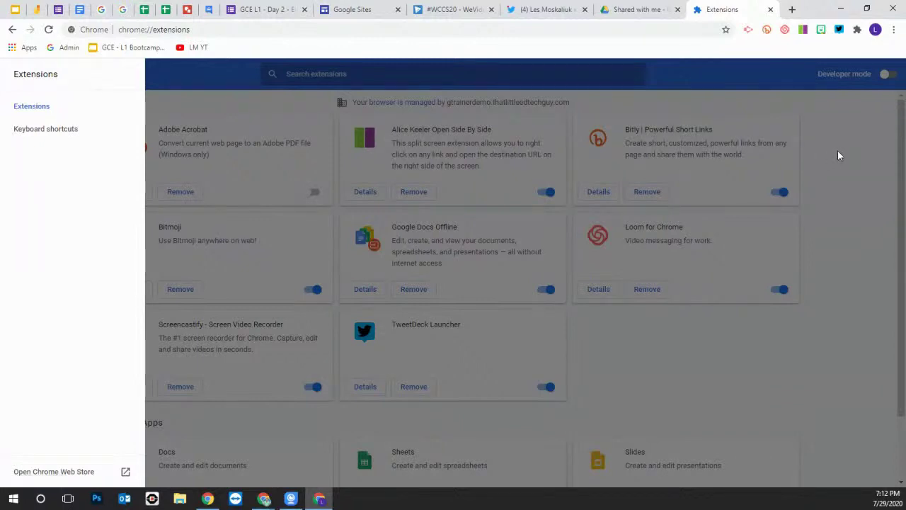
click(841, 153)
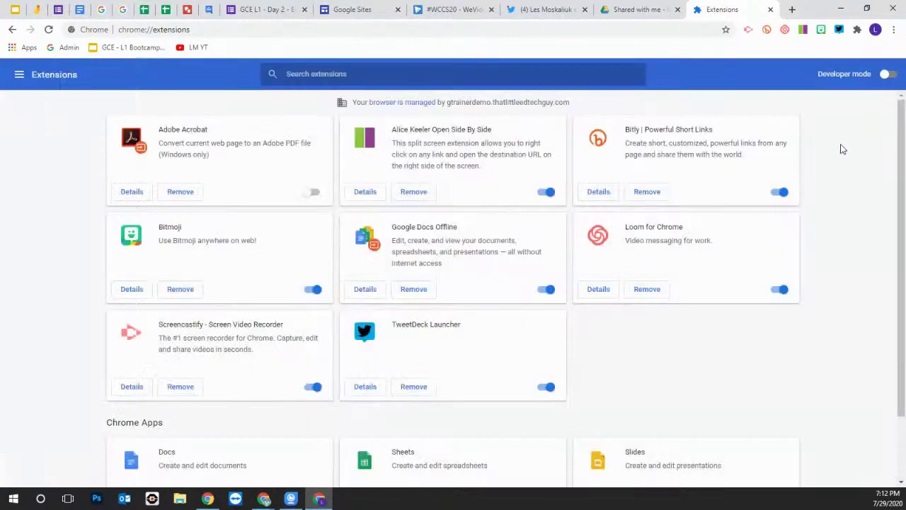
click(894, 29)
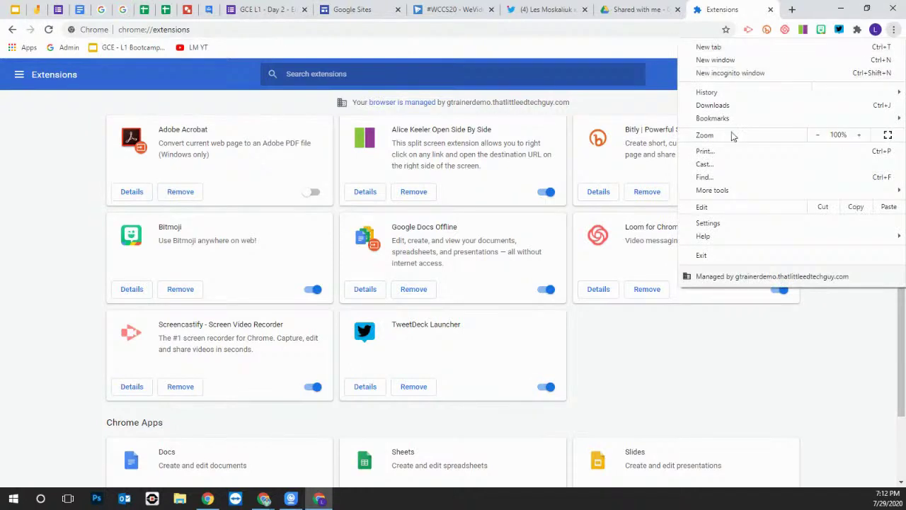
mouse_move(730, 191)
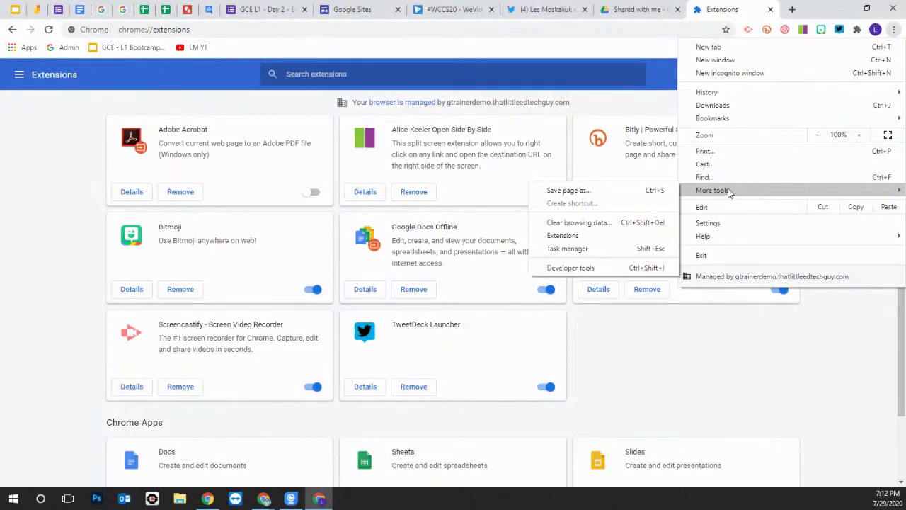
click(602, 236)
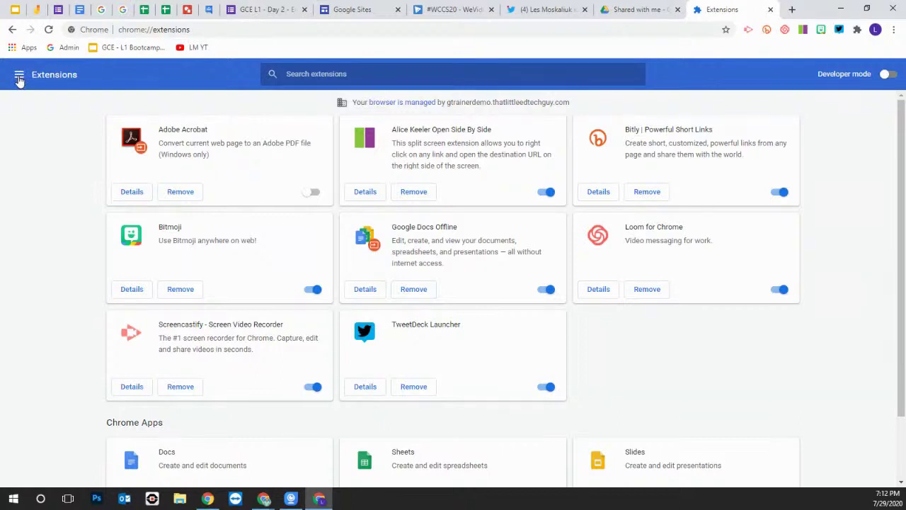
click(20, 77)
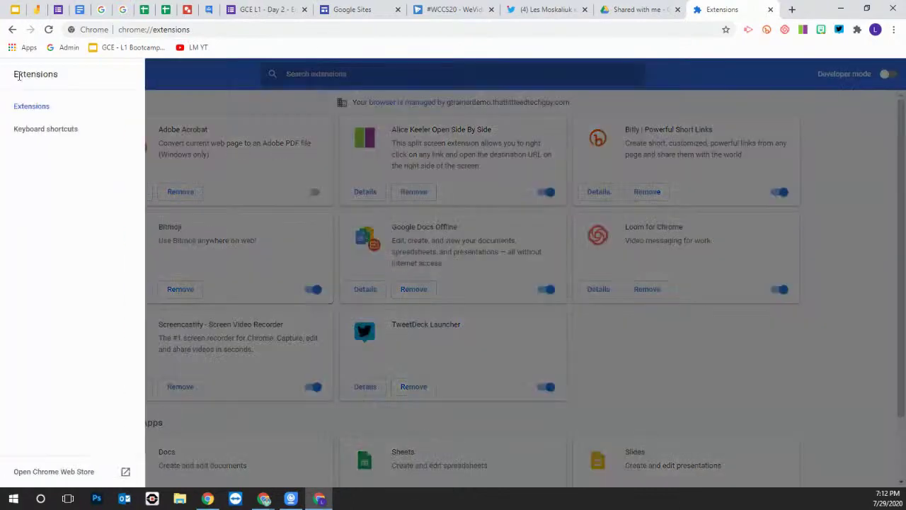
Open the Chrome Web Store, browse its Staying at Home picks, and enter 'screencastify' in search
click(68, 472)
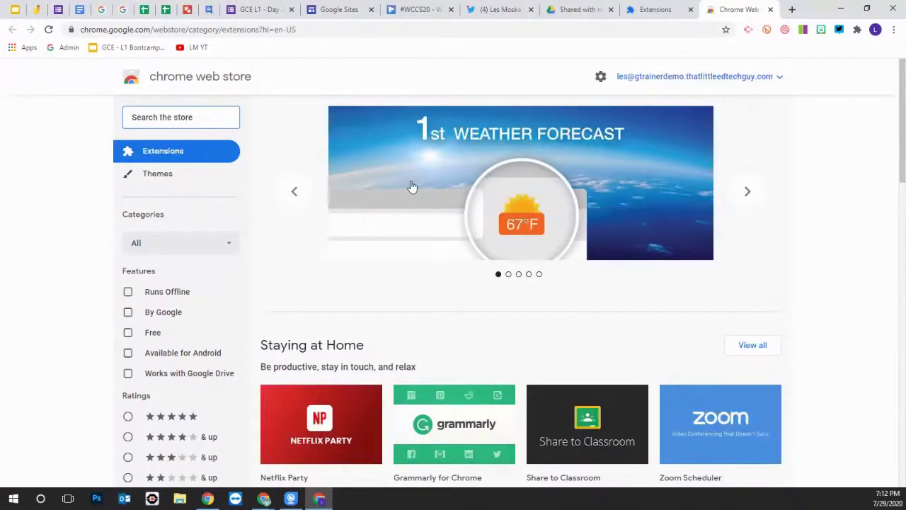
scroll(443, 247, down, 3)
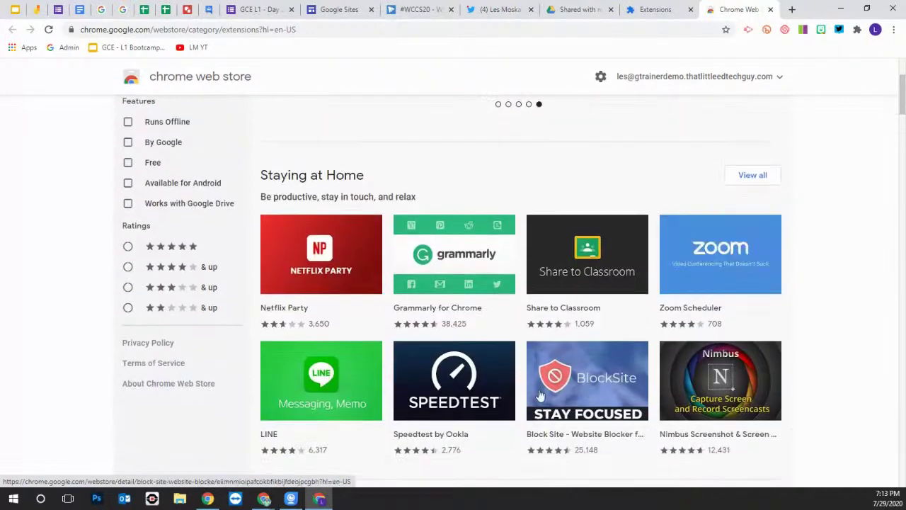
scroll(461, 333, down, 2)
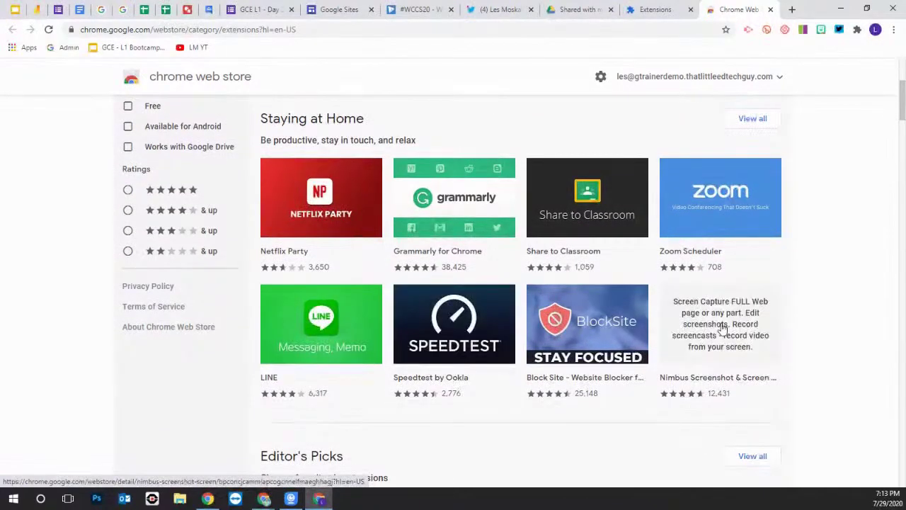
scroll(657, 324, down, 1)
scroll(633, 324, up, 3)
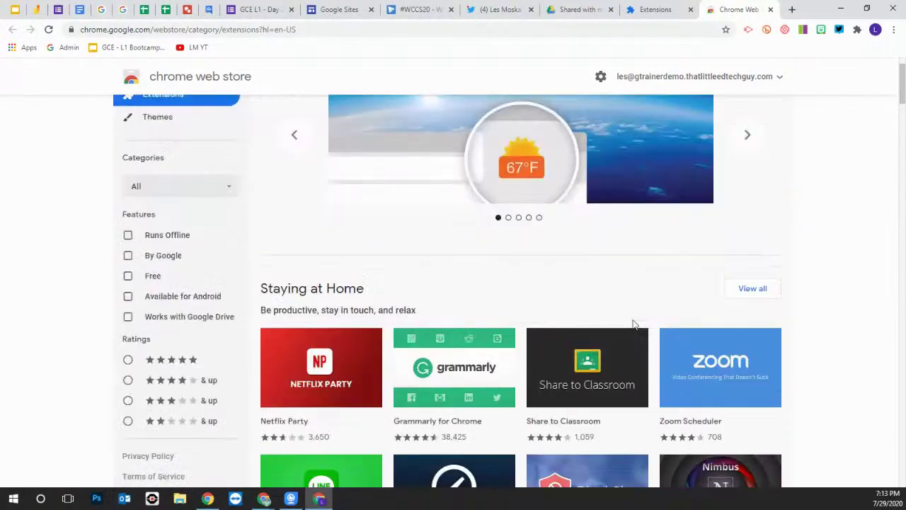
scroll(632, 327, up, 1)
click(162, 118)
text(s)
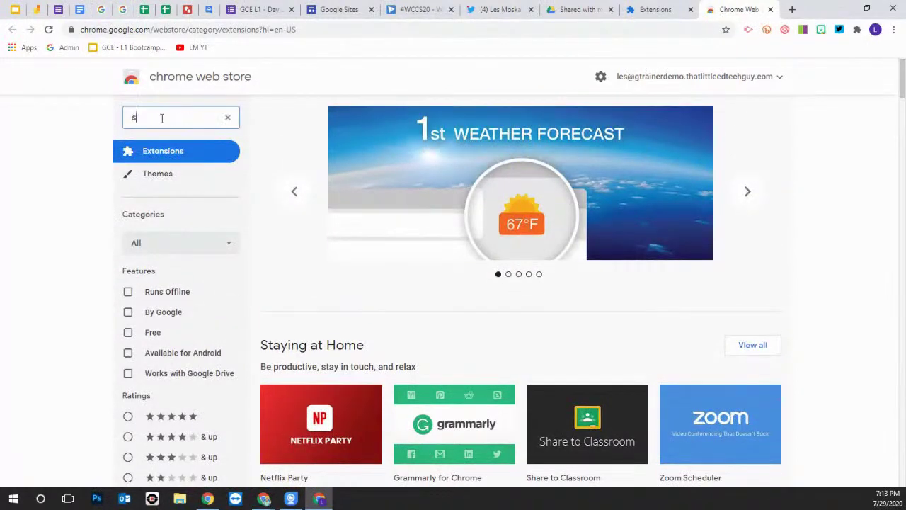
text(creencastify)
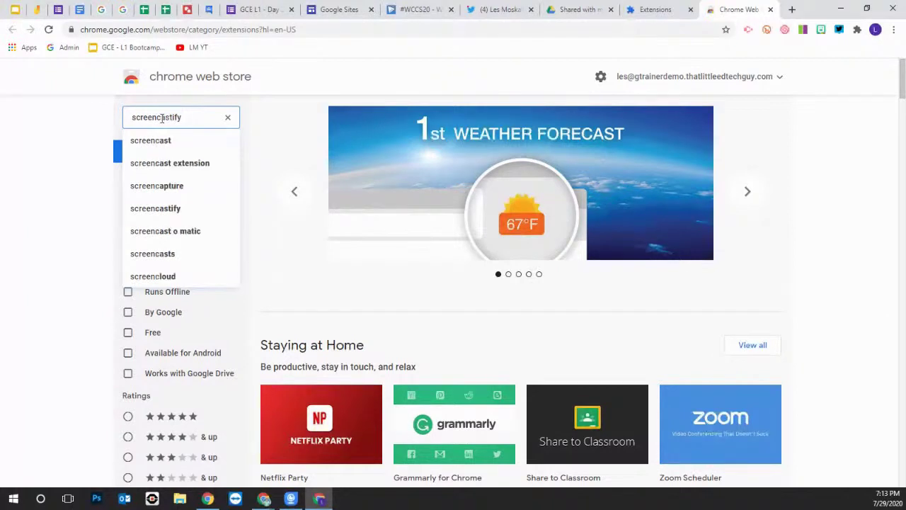
Run the 'screencastify' store search, listing Screencastify - Screen Video Recorder first
key(Return)
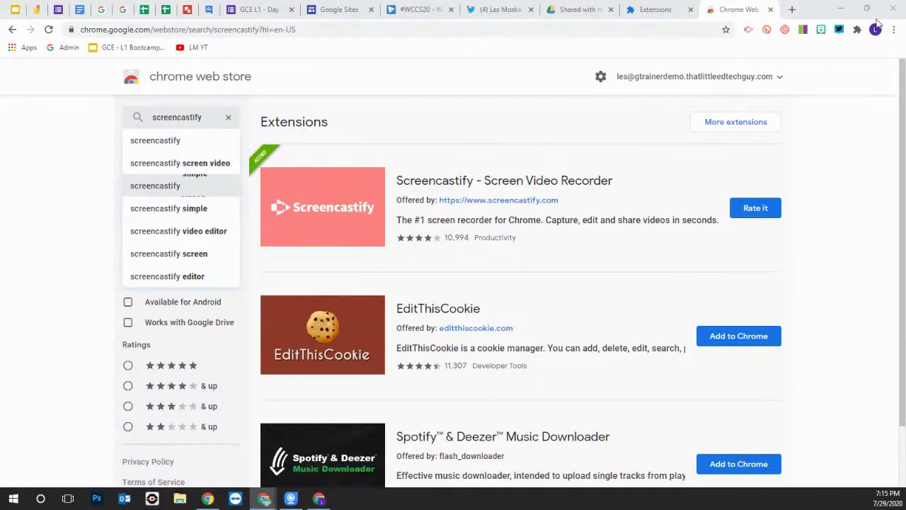
click(771, 13)
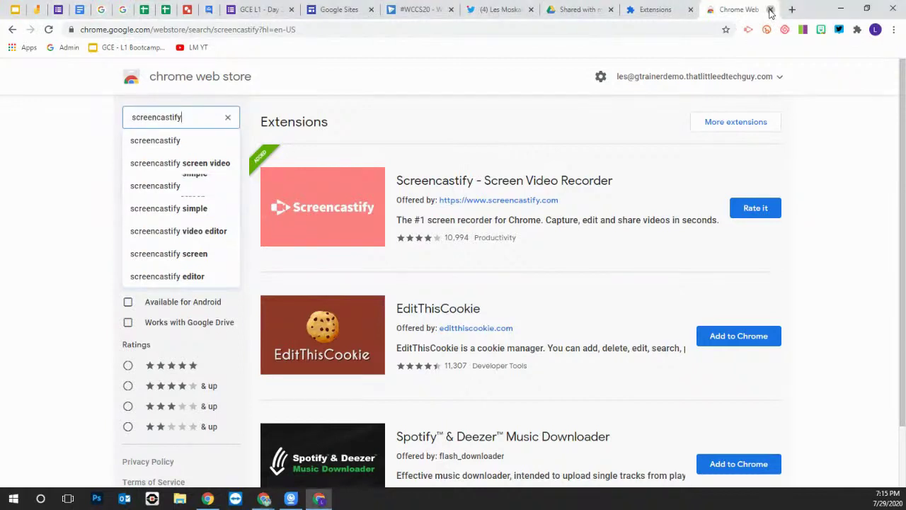
Close the Chrome Web Store and Extensions tabs, returning to Drive's Shared with me list
click(771, 10)
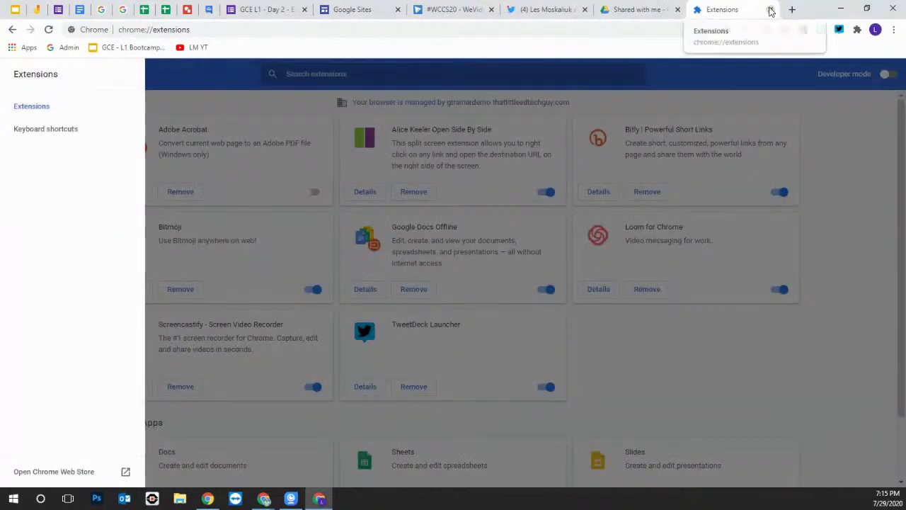
click(771, 10)
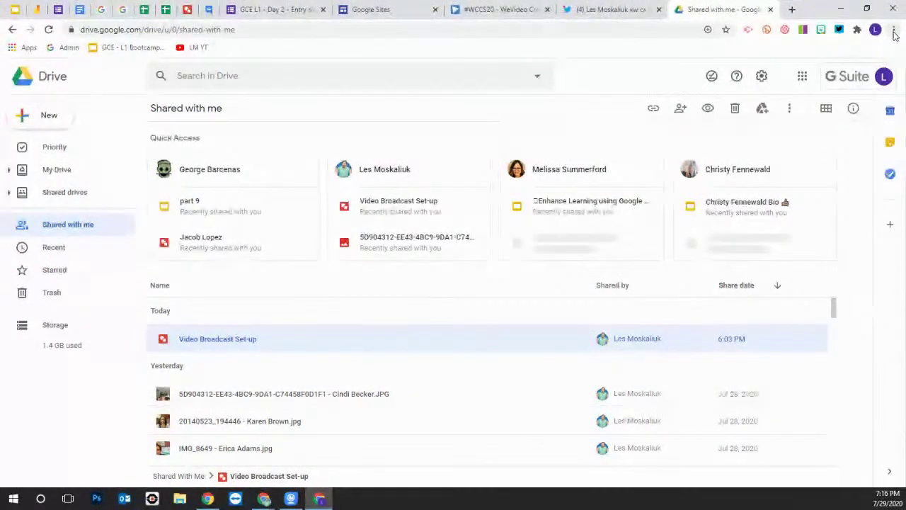
click(894, 30)
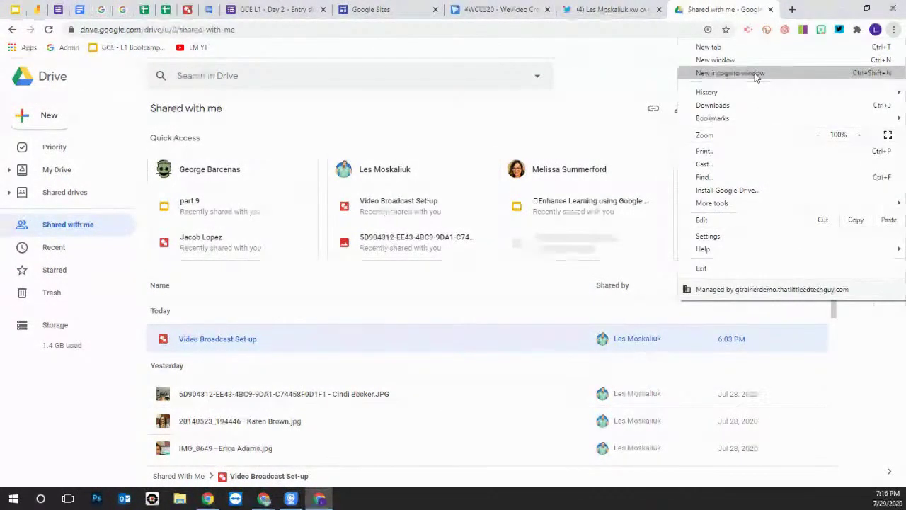
click(606, 56)
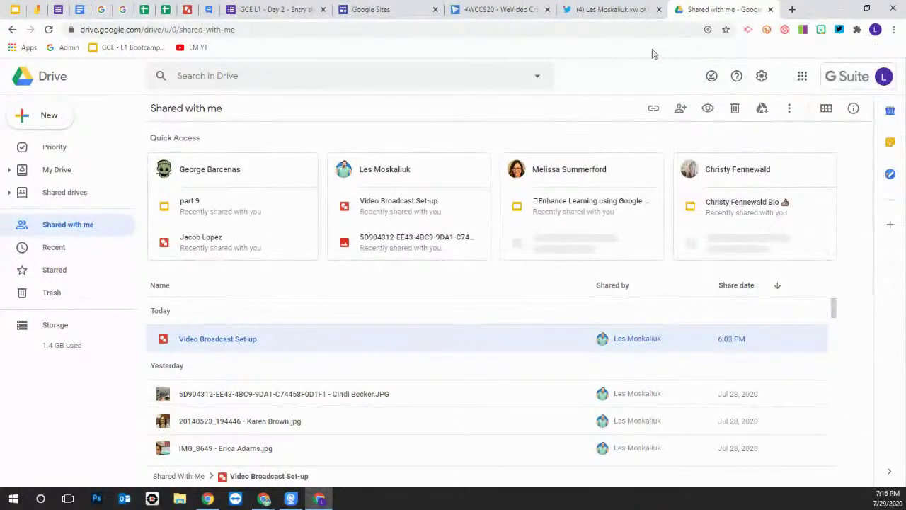
Switch back to the July28/29 GCE L1 Bootcamp deck and view slides 7 and 8
click(15, 9)
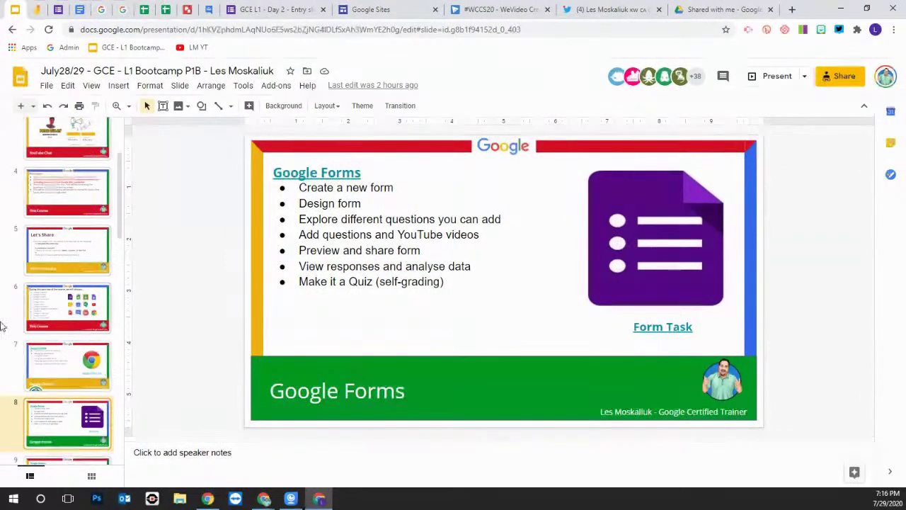
click(74, 360)
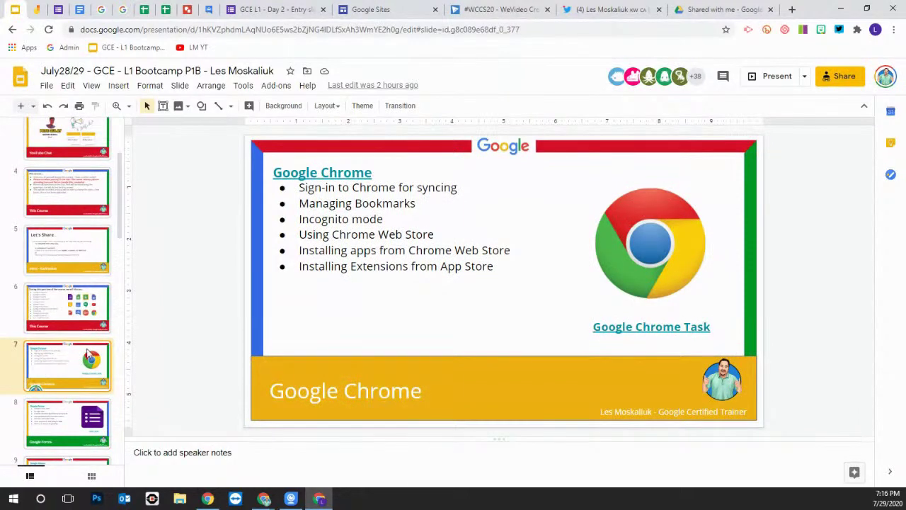
click(82, 411)
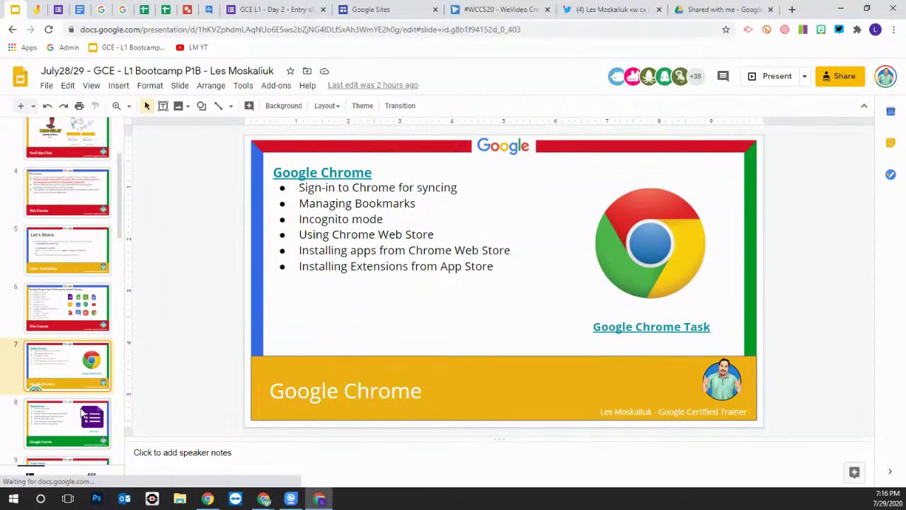
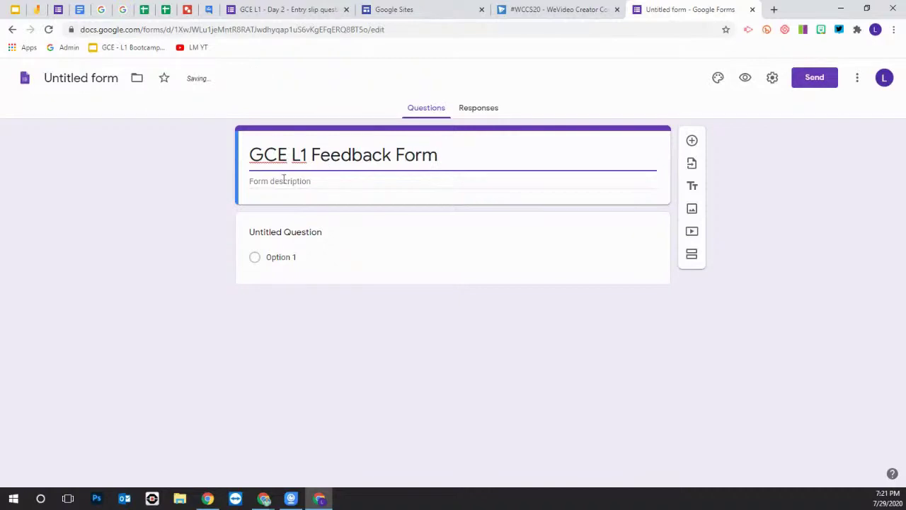
Rename the untitled form file to 'GCE L1 Feedback Form' so it matches the form title
click(282, 181)
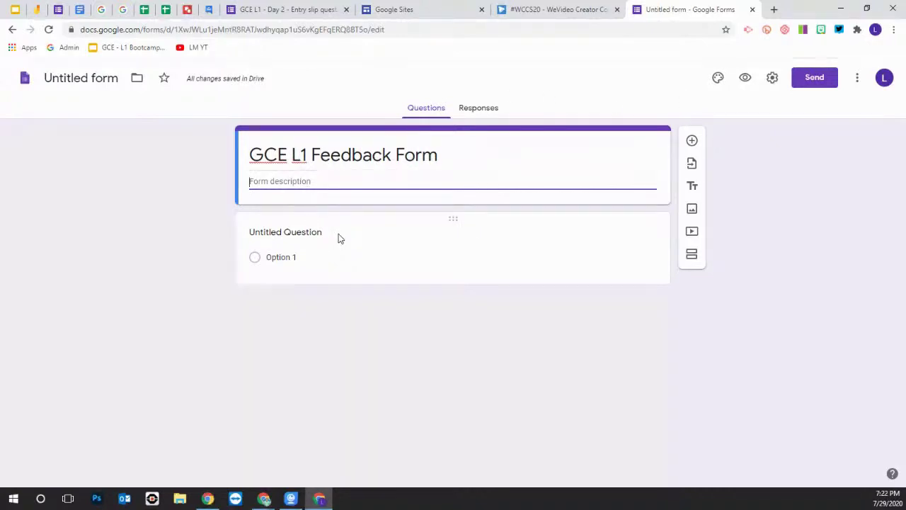
click(309, 232)
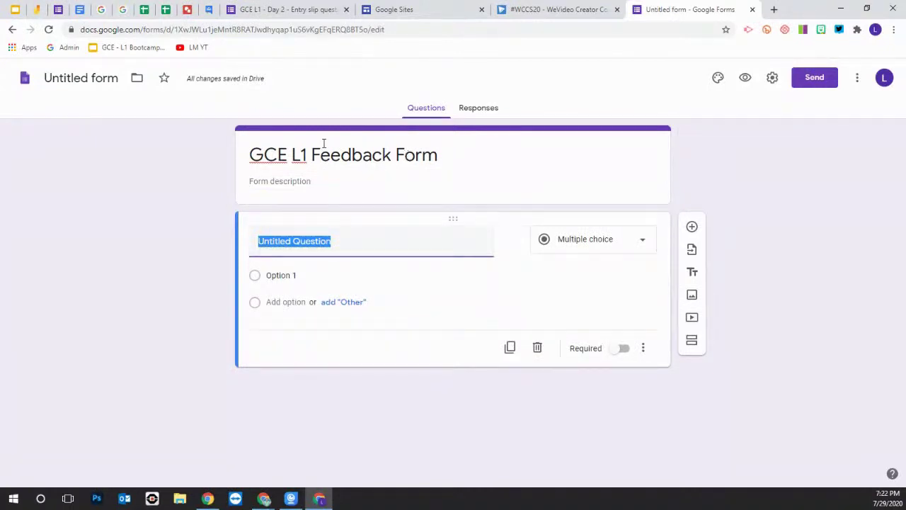
click(81, 78)
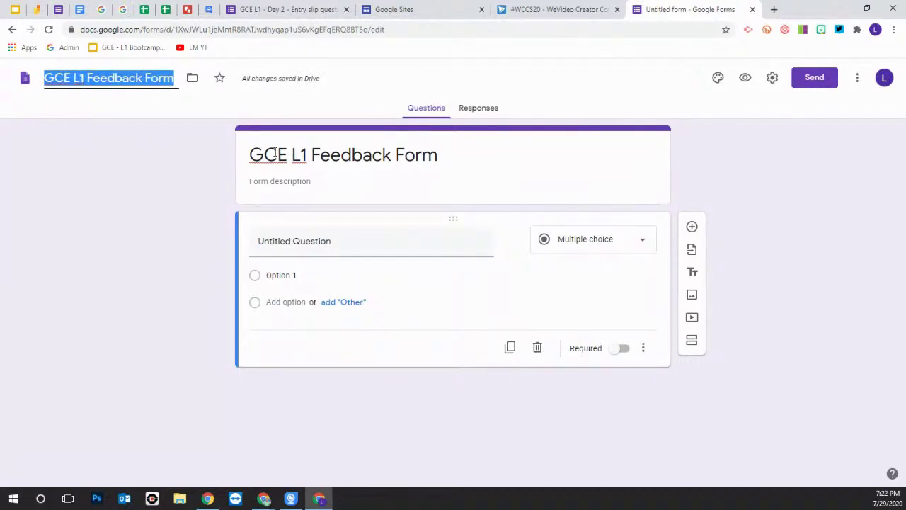
click(95, 79)
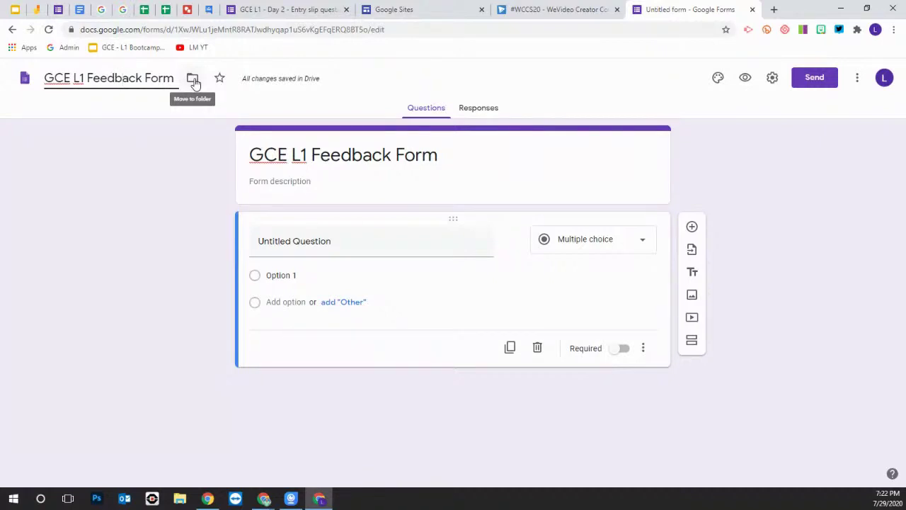
Move the form from My Drive into the .Test folder, accepting the access change
click(193, 79)
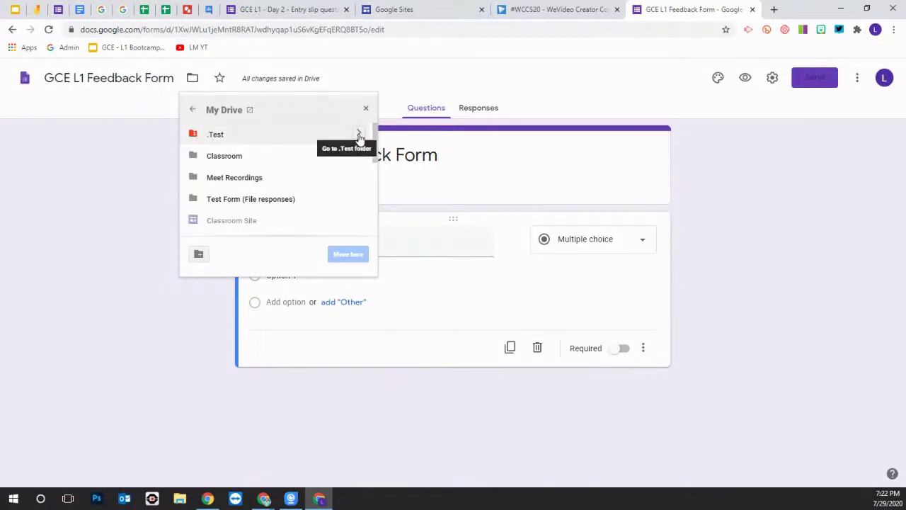
click(359, 134)
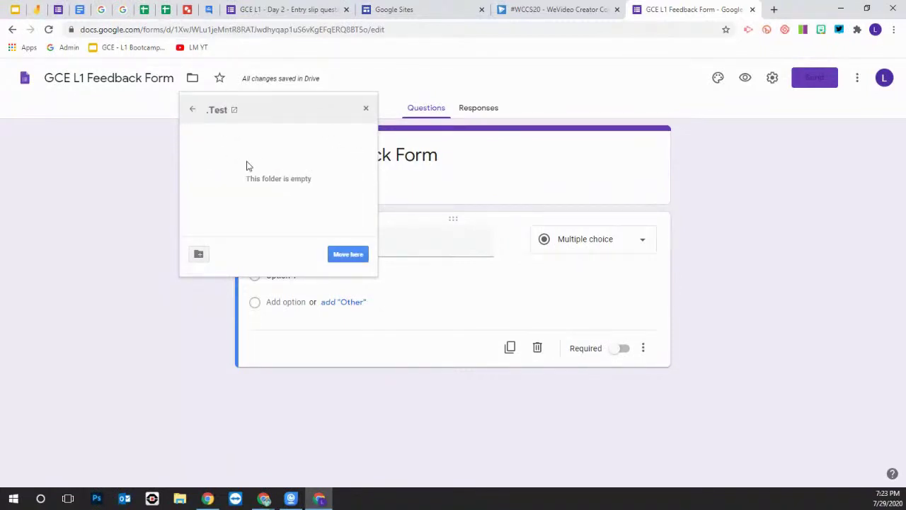
click(353, 257)
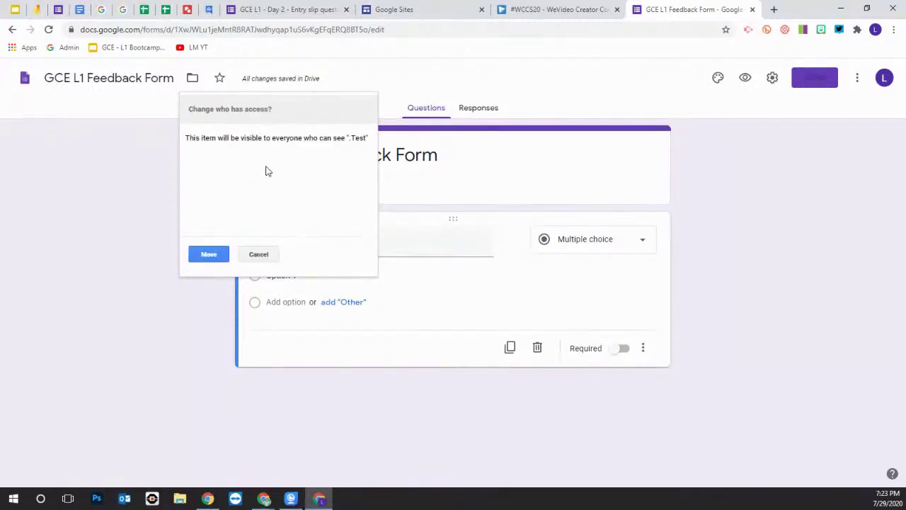
click(210, 255)
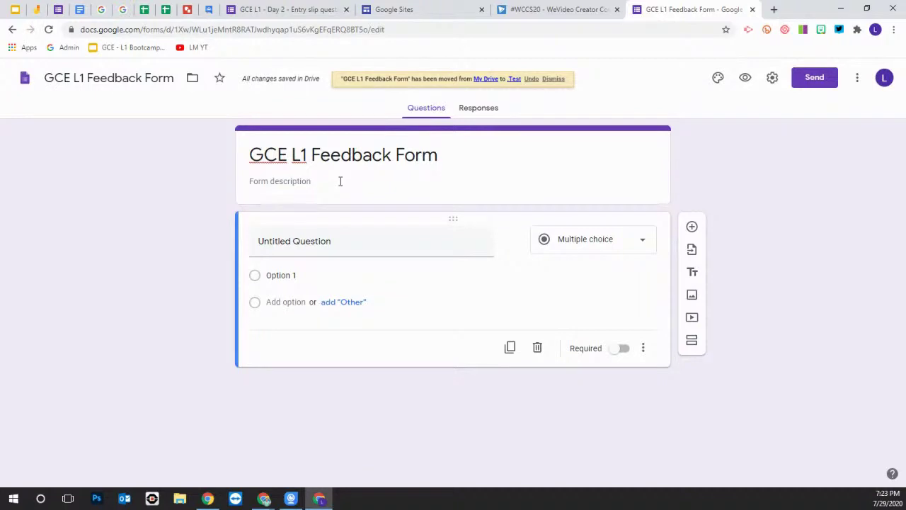
click(266, 183)
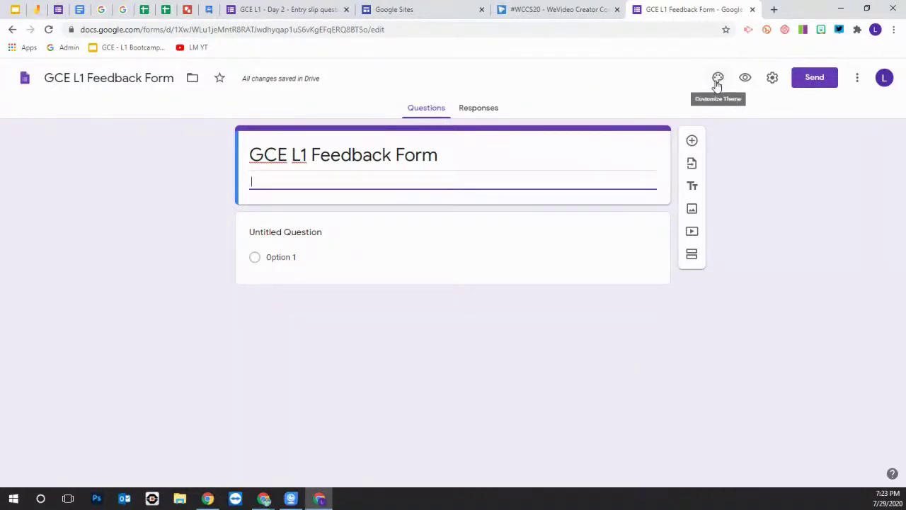
Try dark blue, then green, as the form's theme colour
click(717, 79)
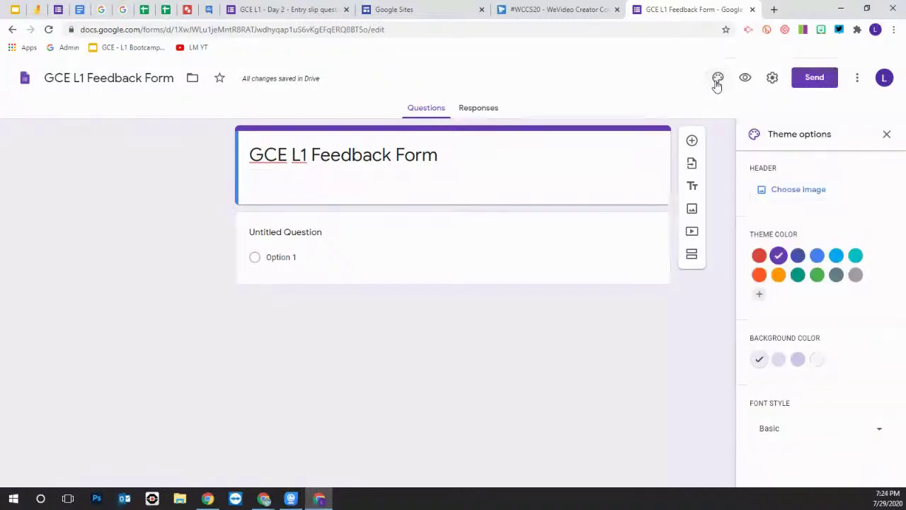
click(798, 256)
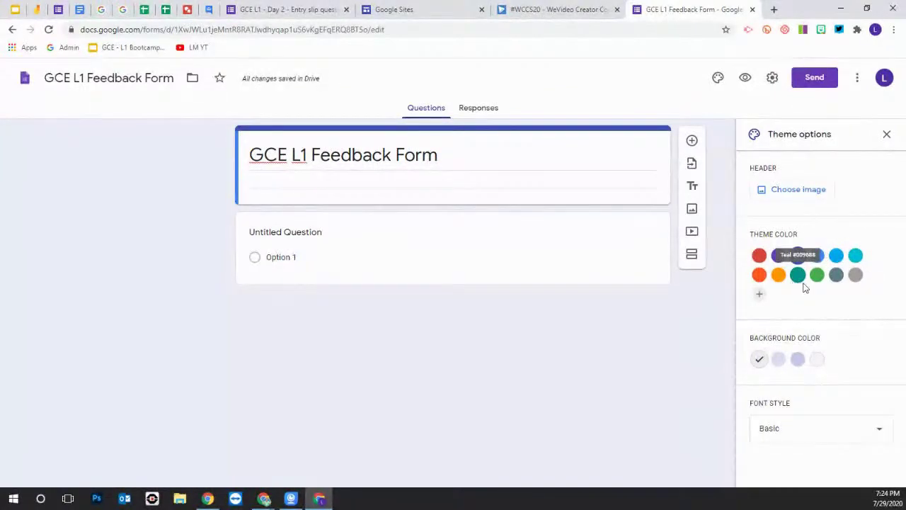
click(816, 277)
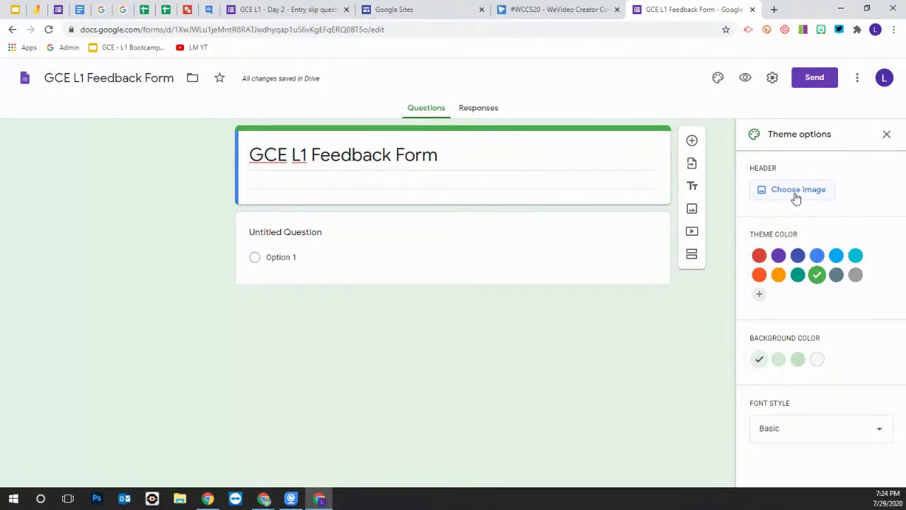
Insert the lab-equipment illustration as the header image, then reopen the header choices
click(796, 191)
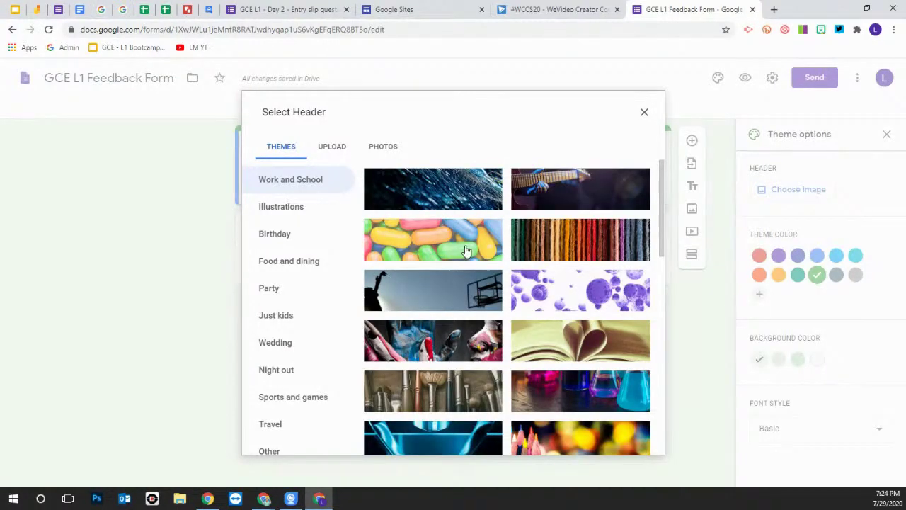
scroll(425, 318, down, 2)
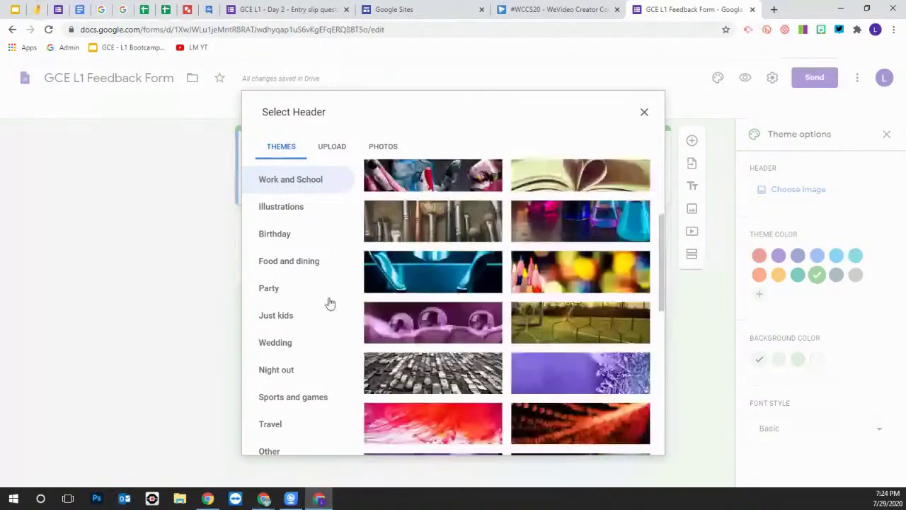
scroll(424, 234, up, 3)
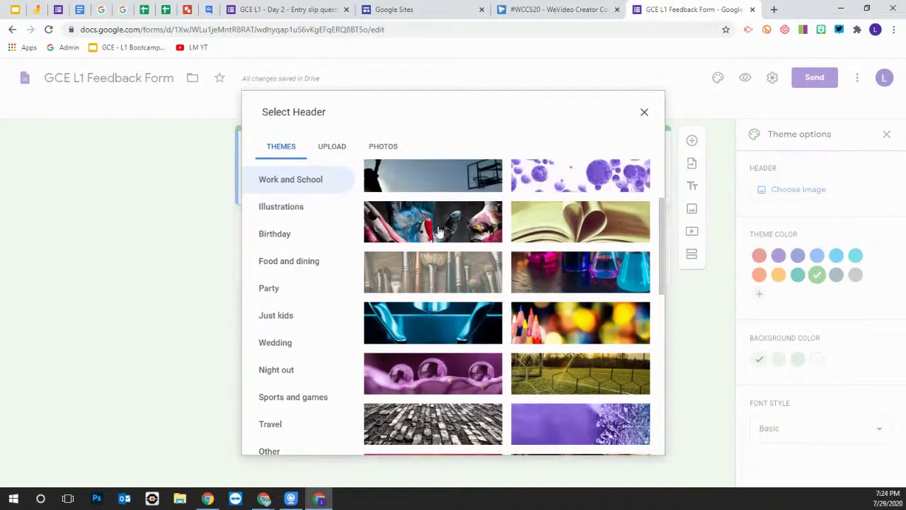
scroll(453, 305, down, 10)
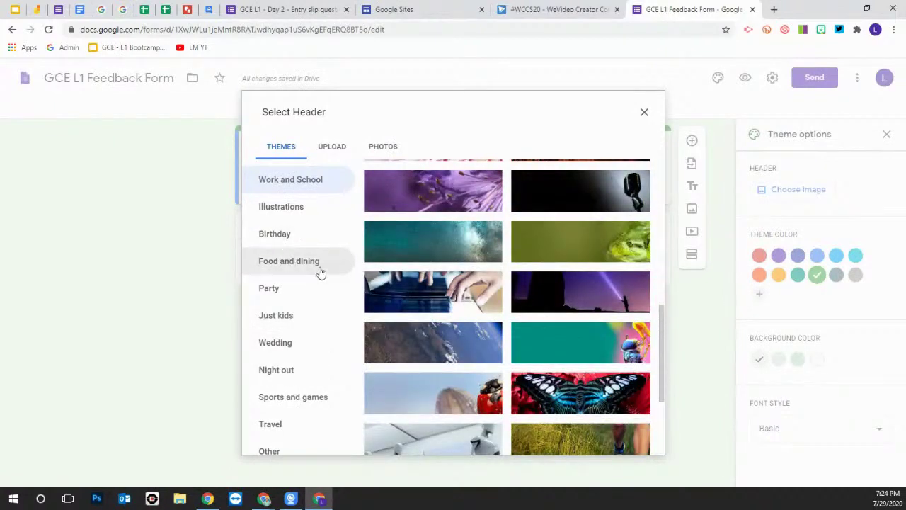
scroll(461, 327, down, 3)
click(563, 358)
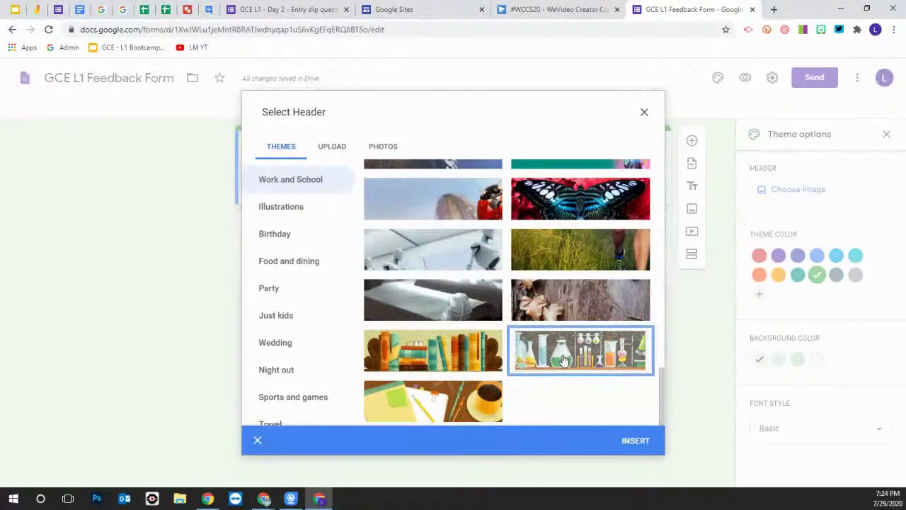
click(636, 441)
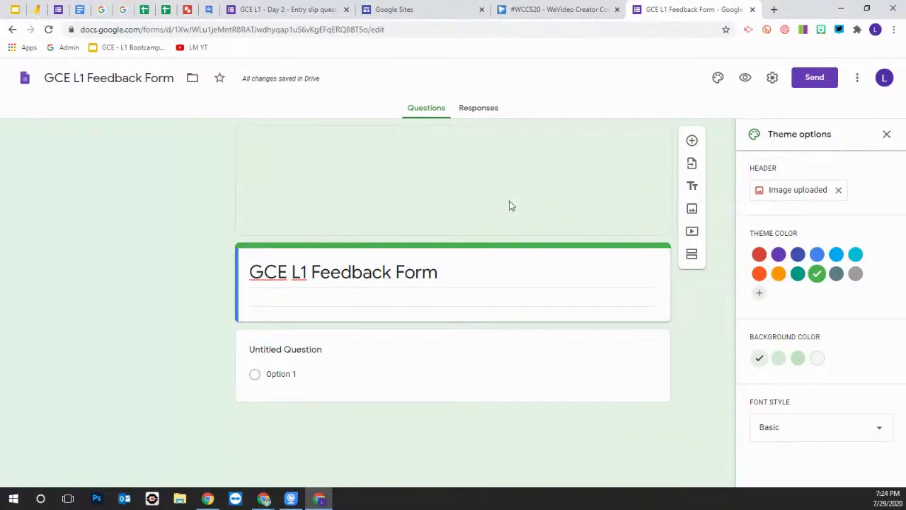
click(816, 195)
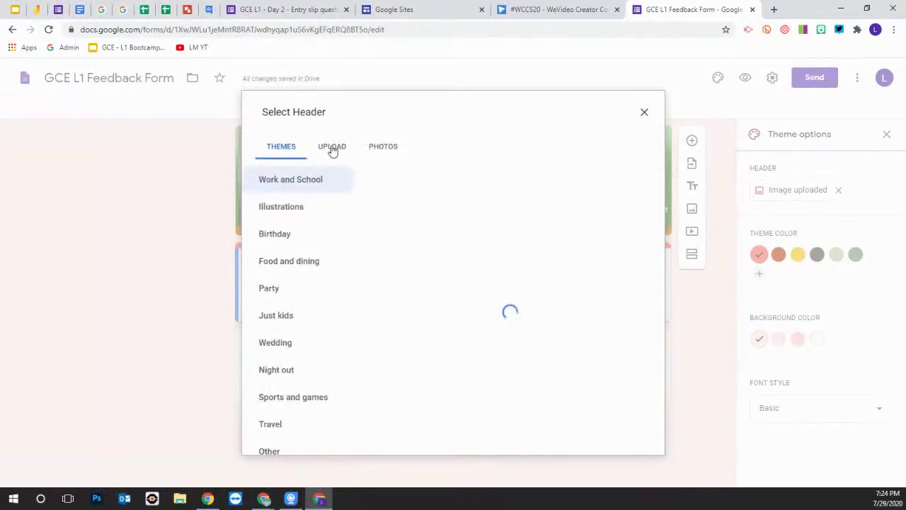
Look at the Upload tab in the header picker, then close it without changes
click(333, 150)
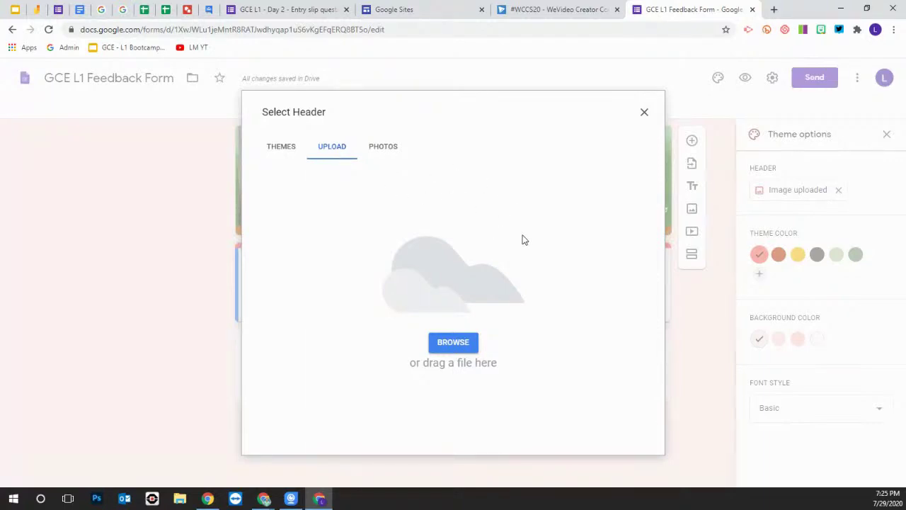
click(644, 114)
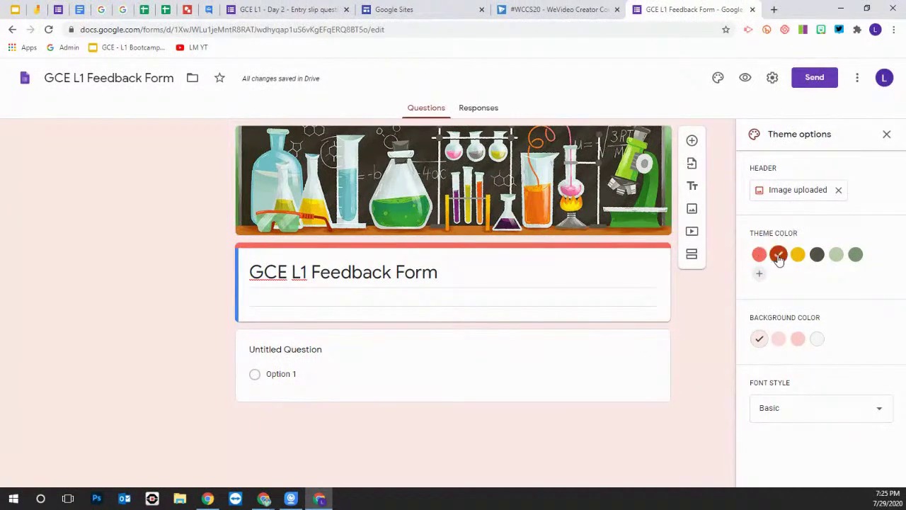
Change the theme colour to yellow, set the font style to Playful, and close theme options
click(778, 255)
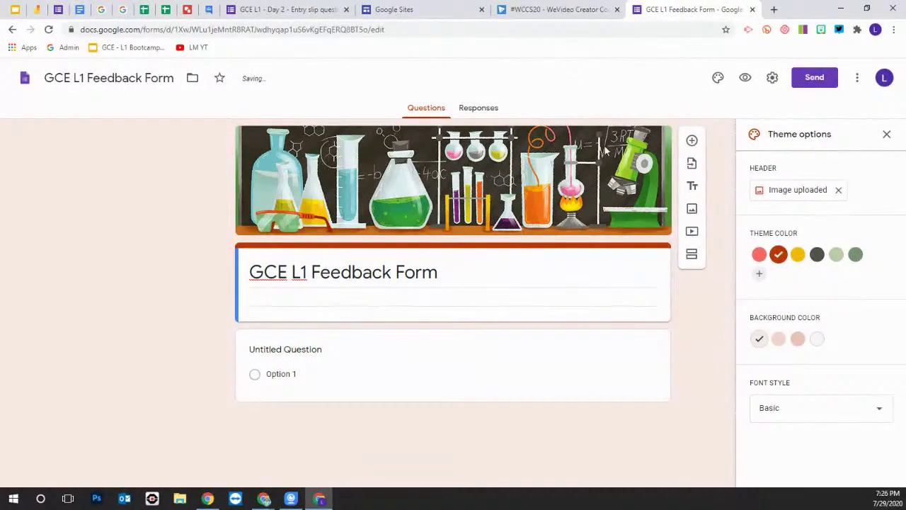
click(797, 254)
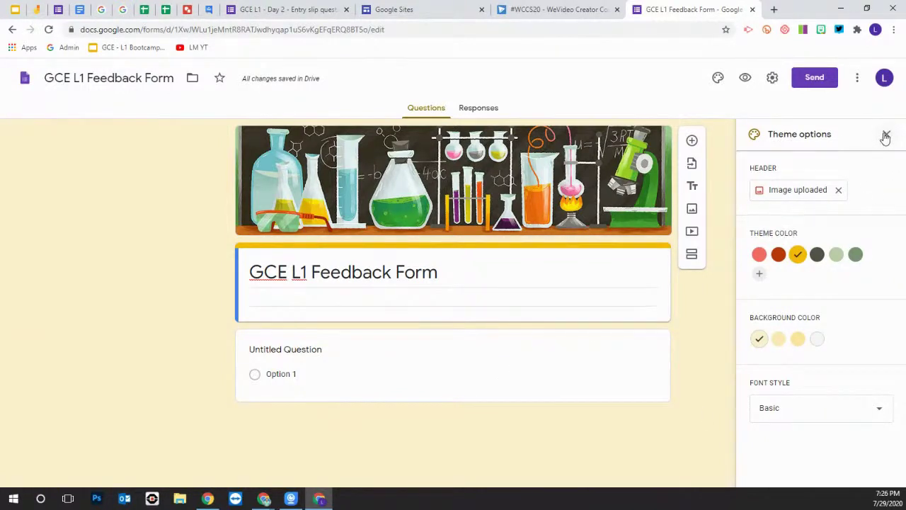
click(866, 410)
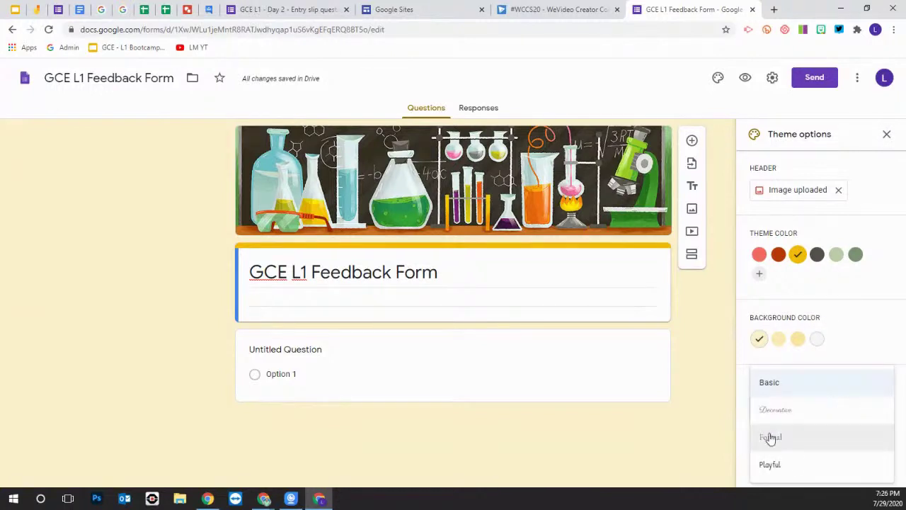
click(796, 467)
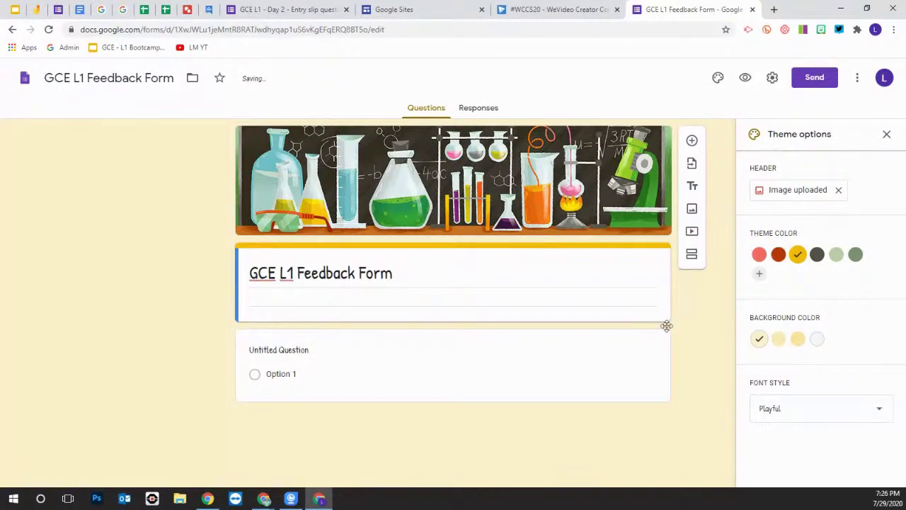
click(887, 136)
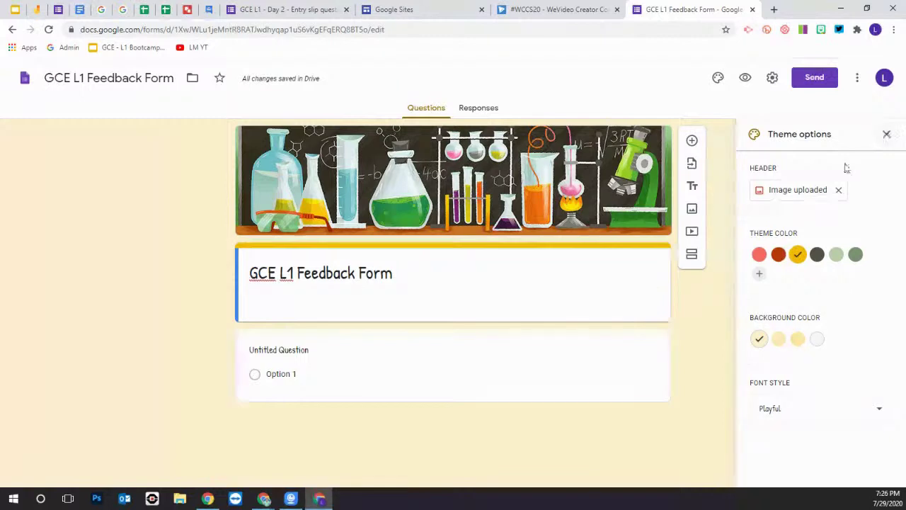
click(770, 414)
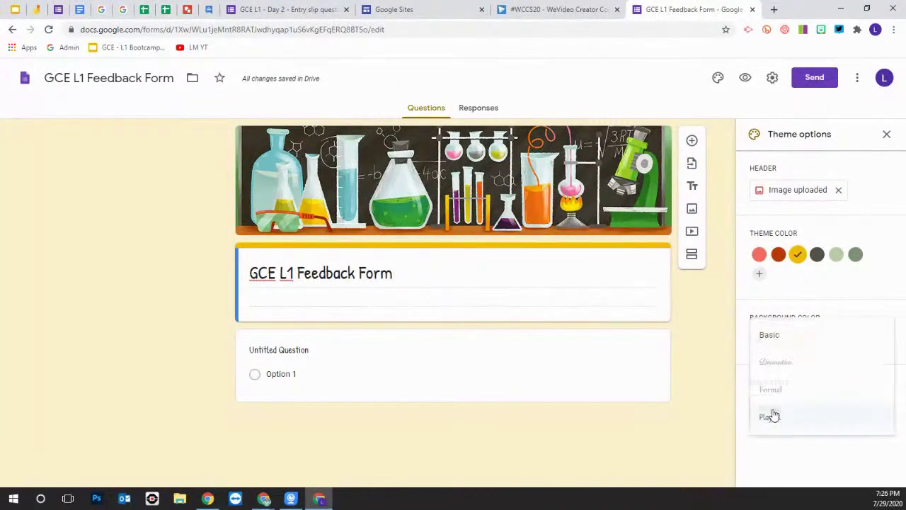
click(770, 335)
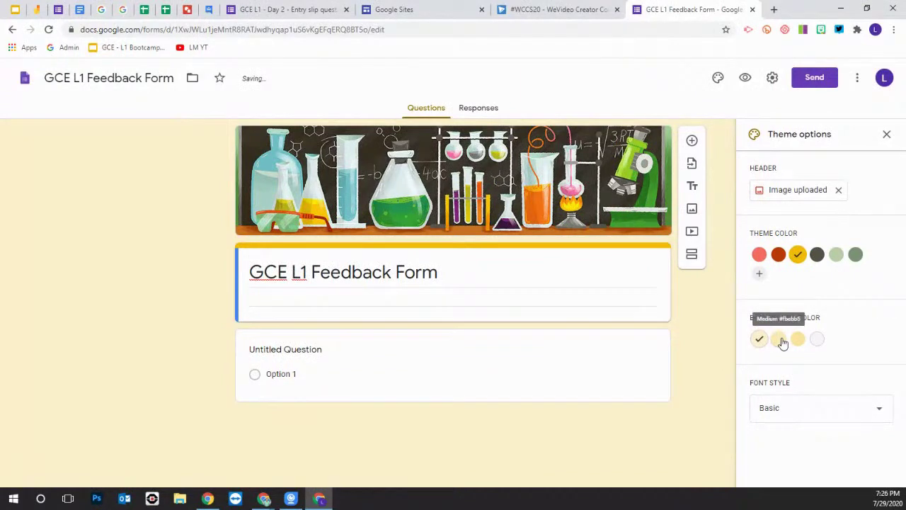
click(850, 409)
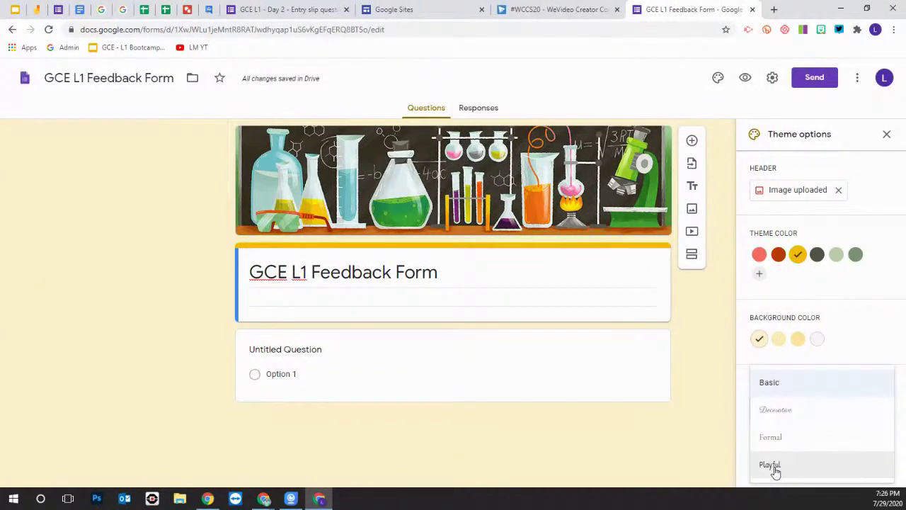
click(775, 467)
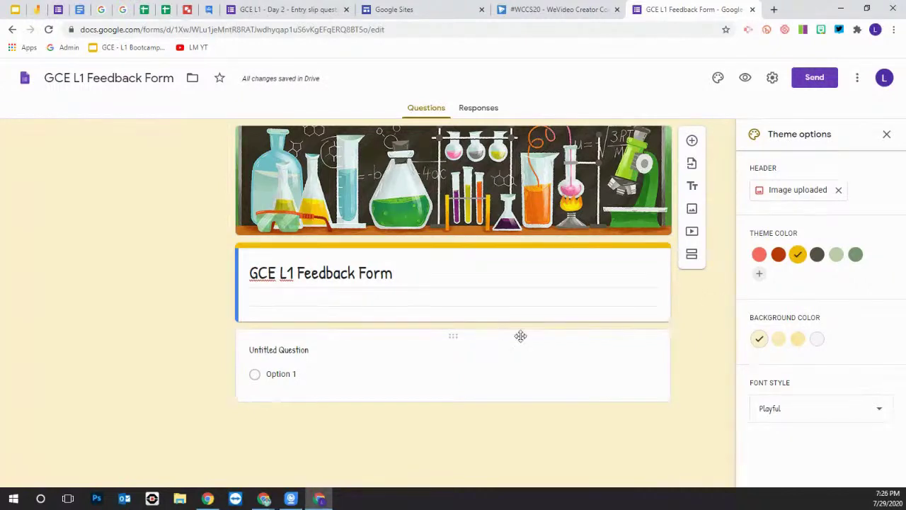
click(886, 134)
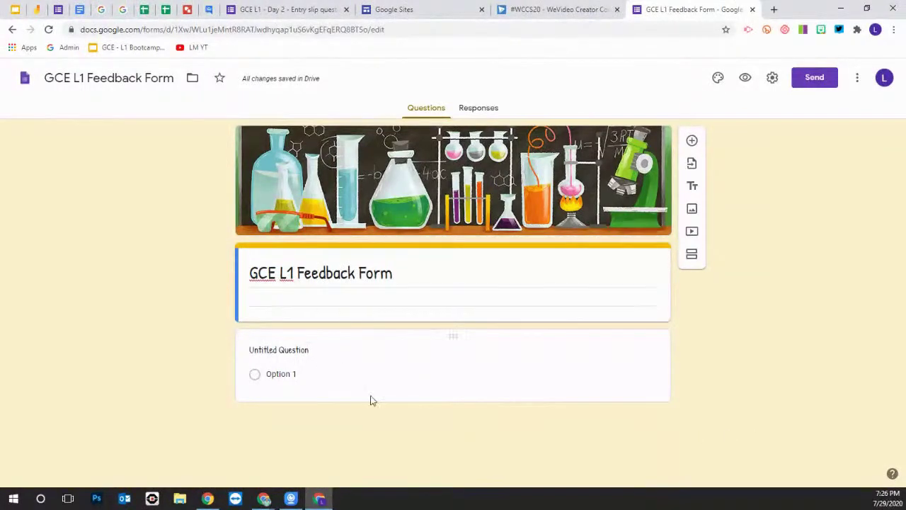
click(294, 349)
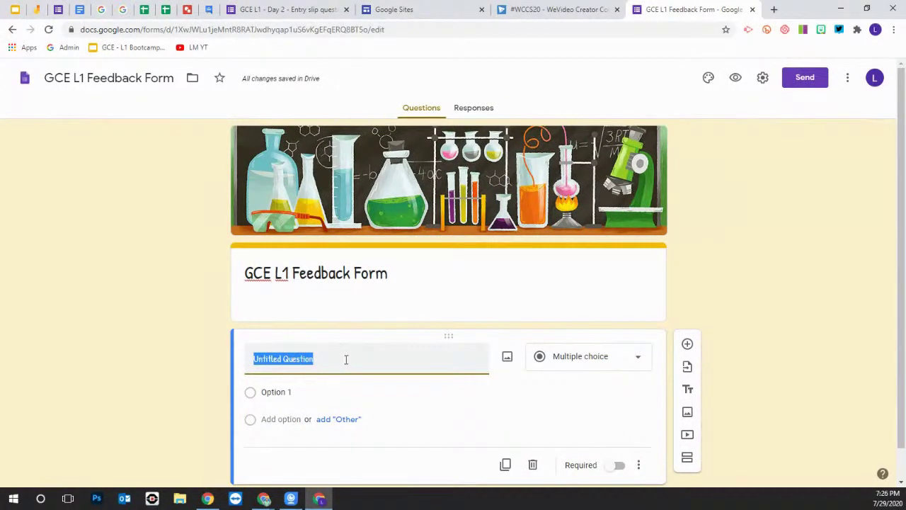
Title the first question 'Name', keep it as Short answer, and make it required
scroll(345, 356, down, 1)
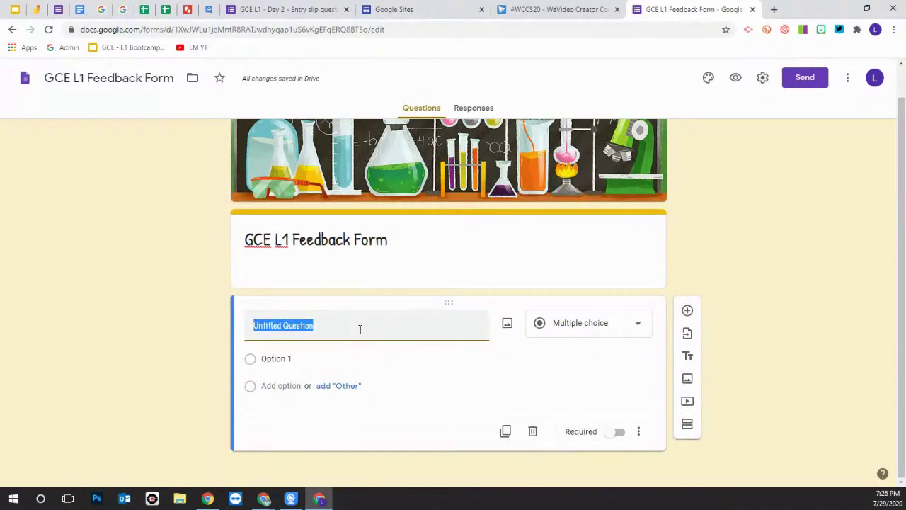
text(Fis)
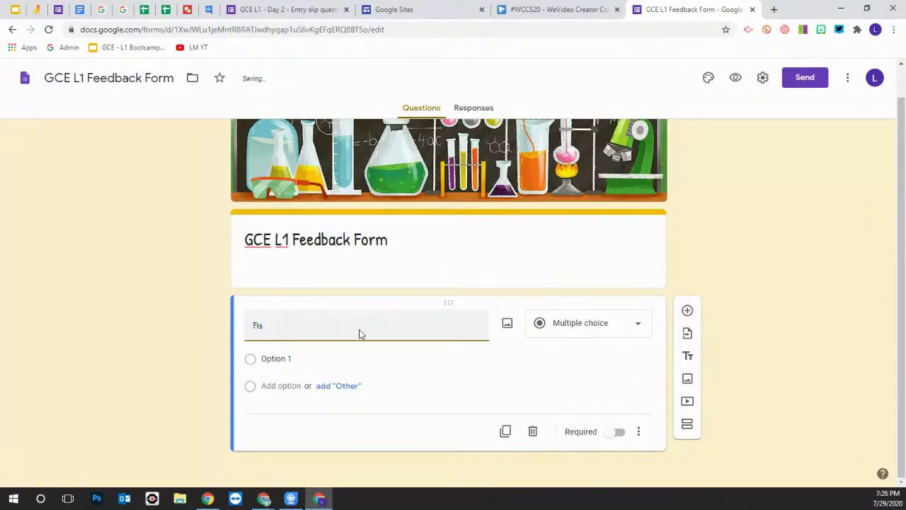
text(isr)
text(rst)
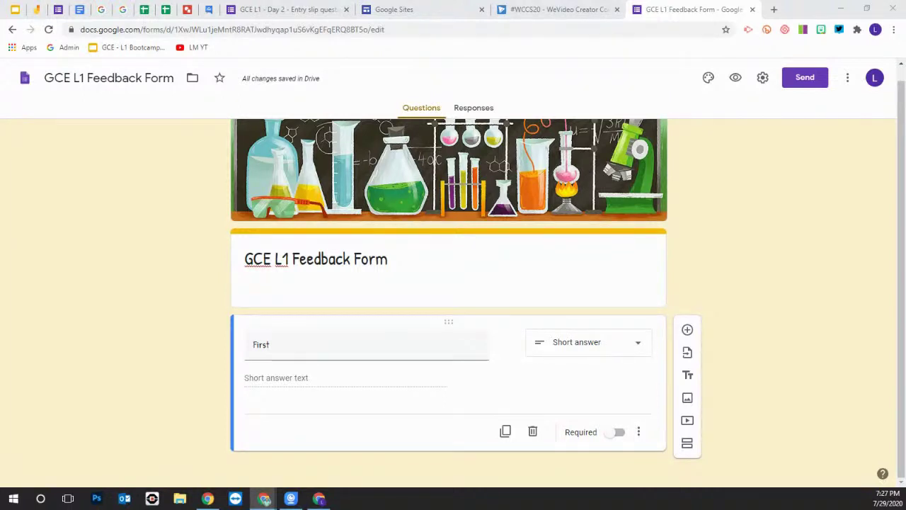
click(261, 344)
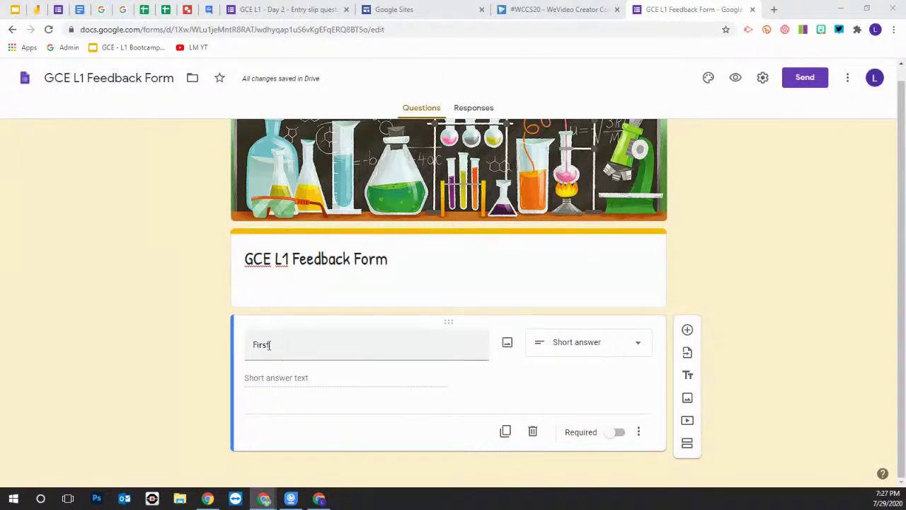
double_click(262, 344)
text(Name)
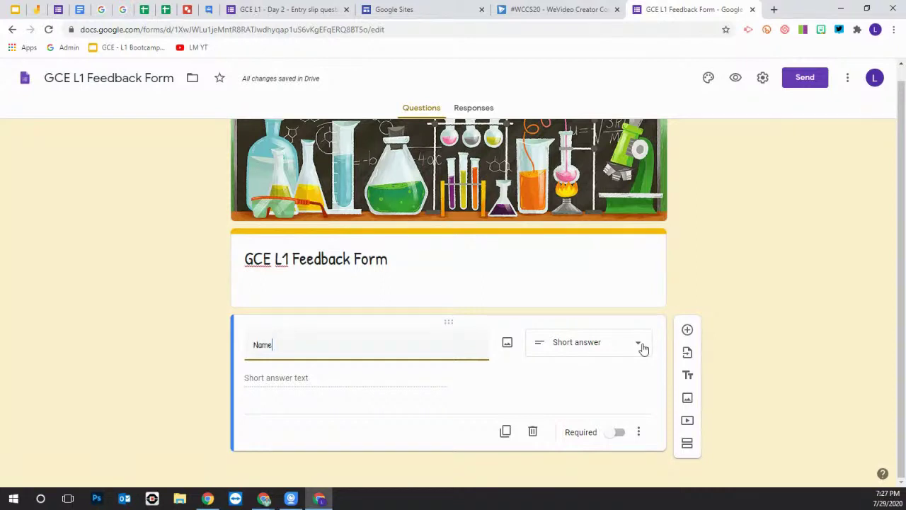
click(639, 346)
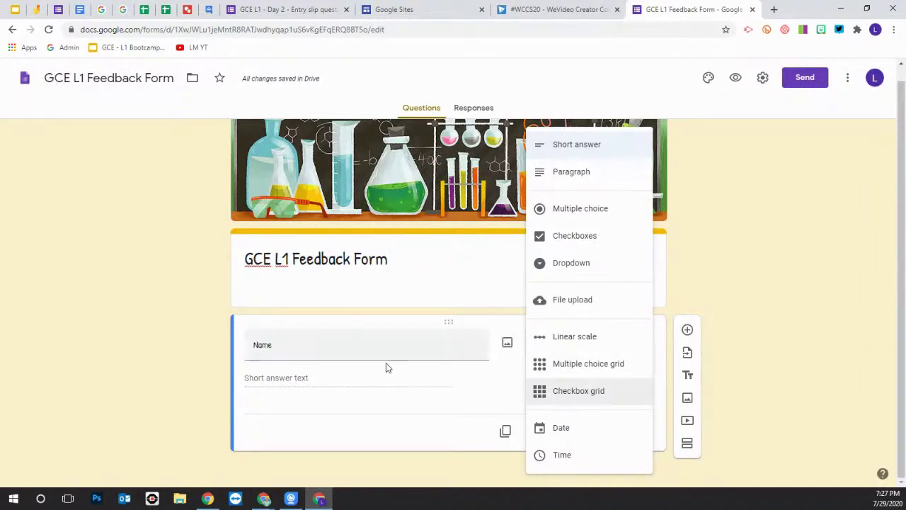
click(333, 382)
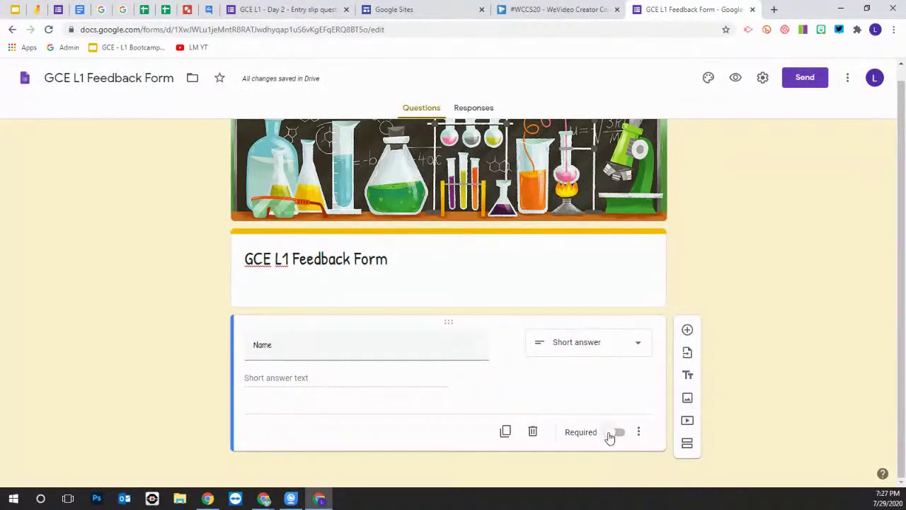
click(613, 433)
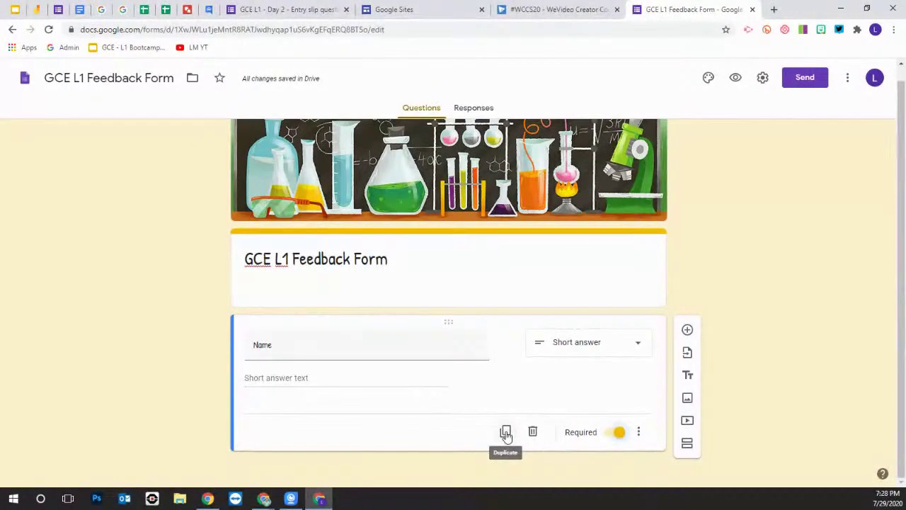
Duplicate Name as an optional 'Phone Number' question with response validation removed
click(505, 432)
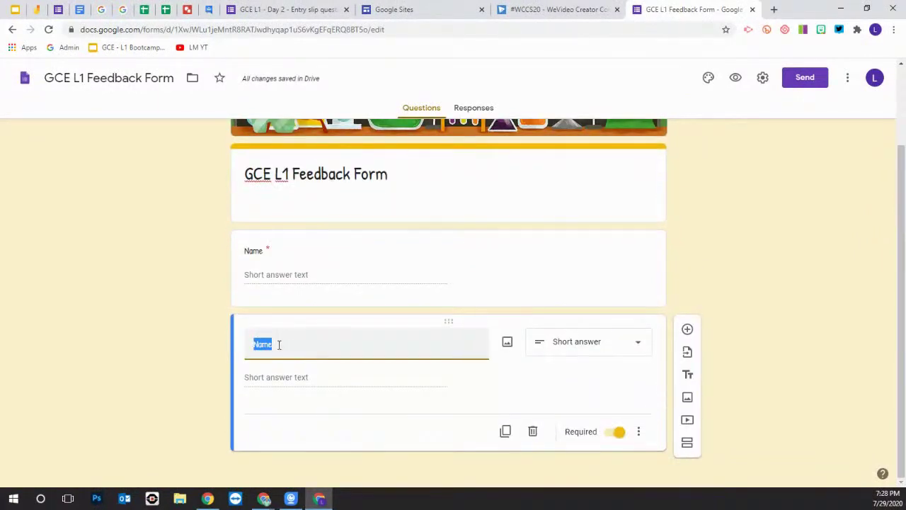
drag(275, 344, 254, 344)
text(Phone Number)
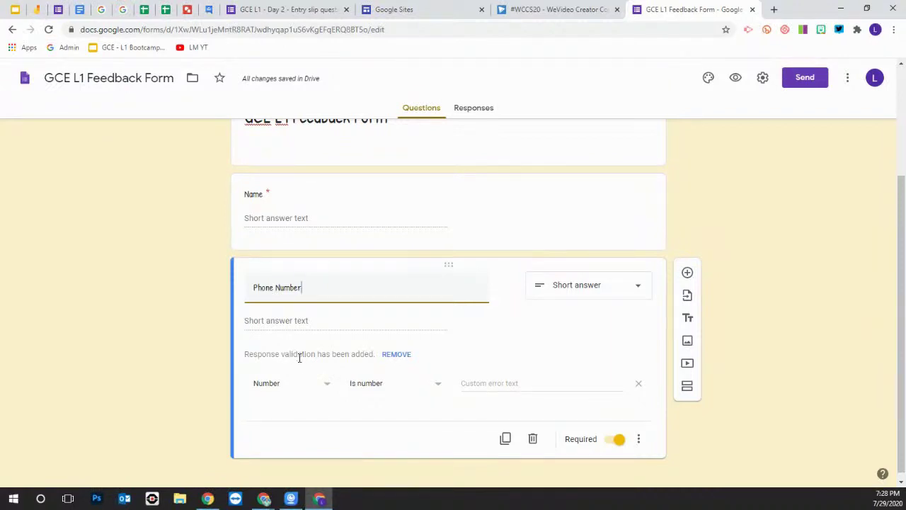
click(326, 386)
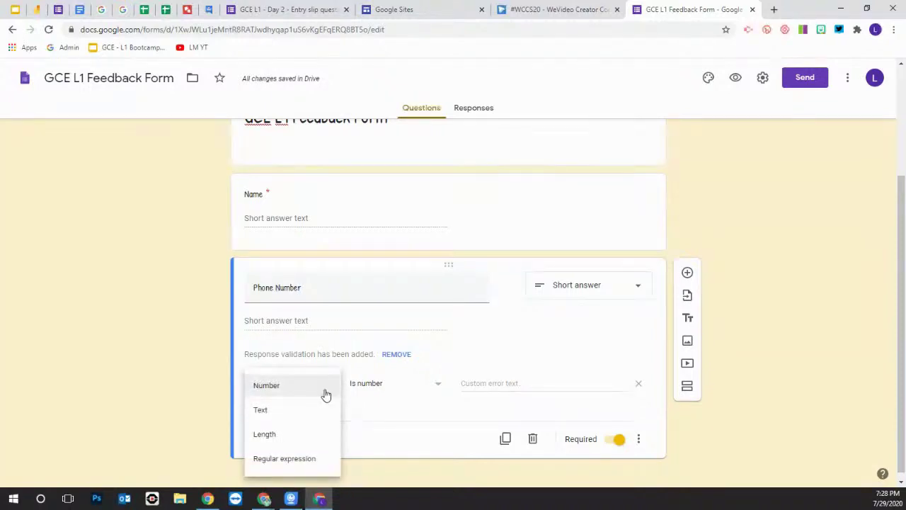
click(397, 355)
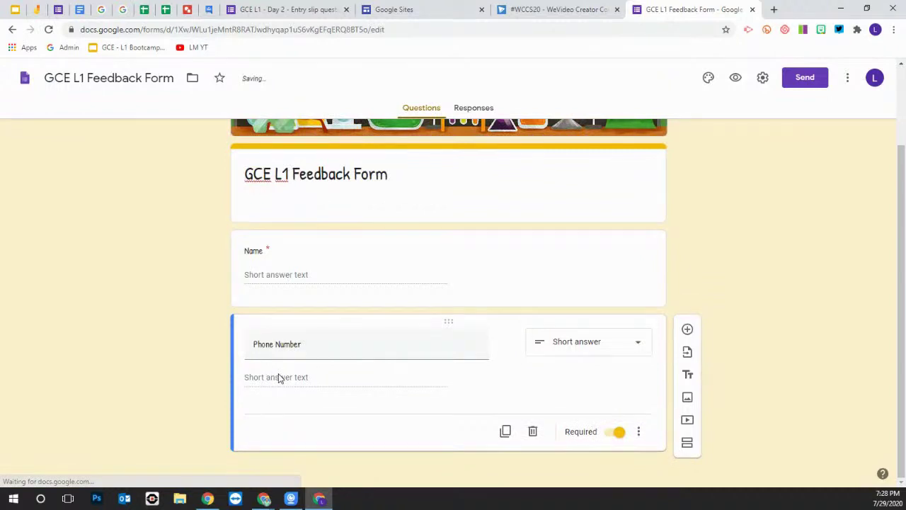
click(620, 433)
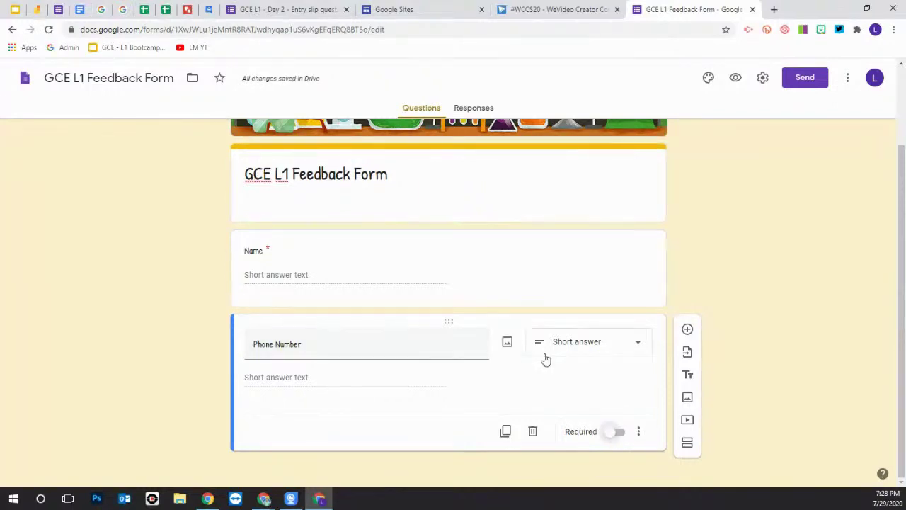
Add a new question titled 'How are you feeling today?'
click(687, 331)
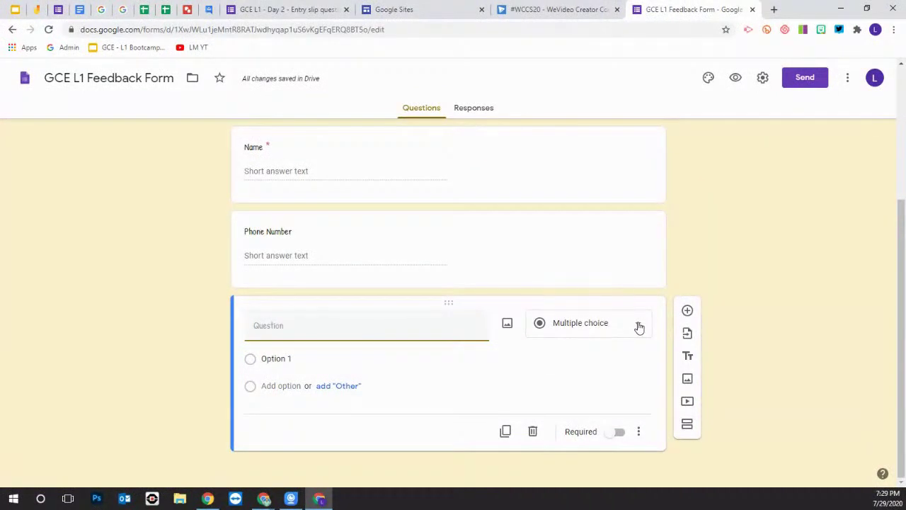
text(How are to)
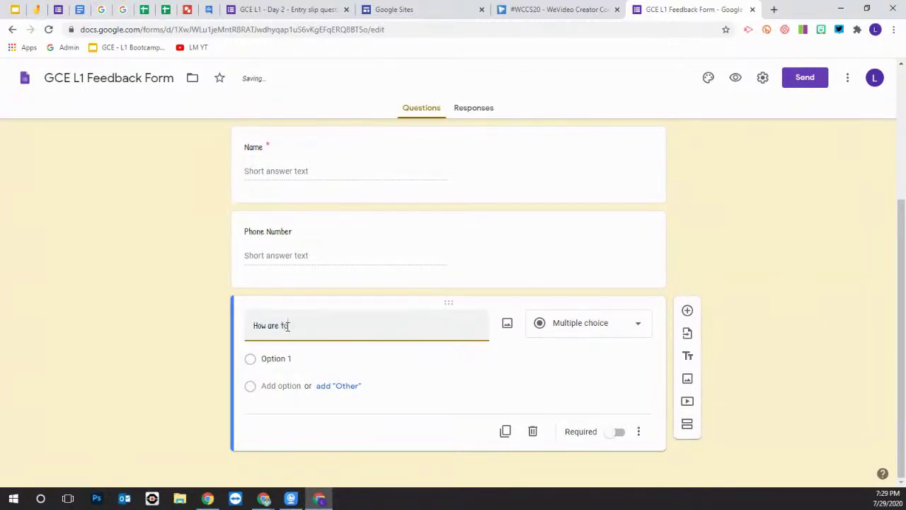
key(BackSpace)
key(BackSpace)
text(you)
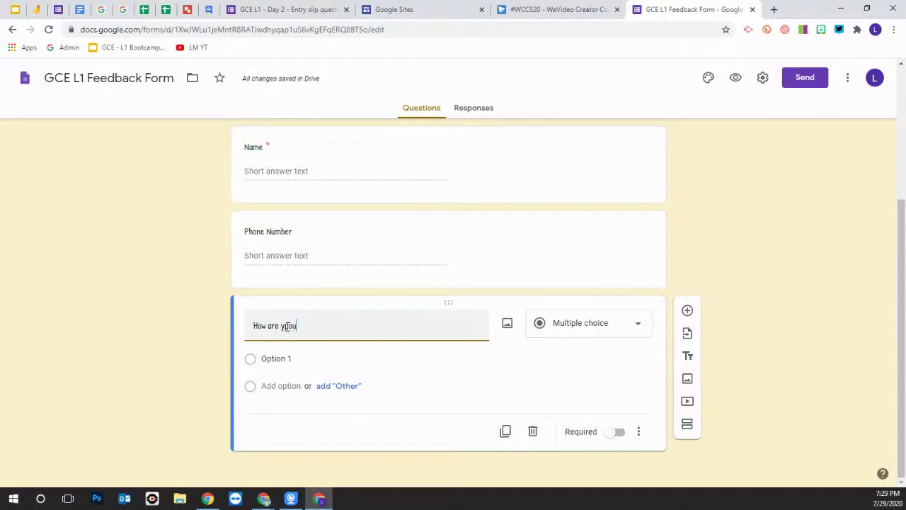
text(ou feel)
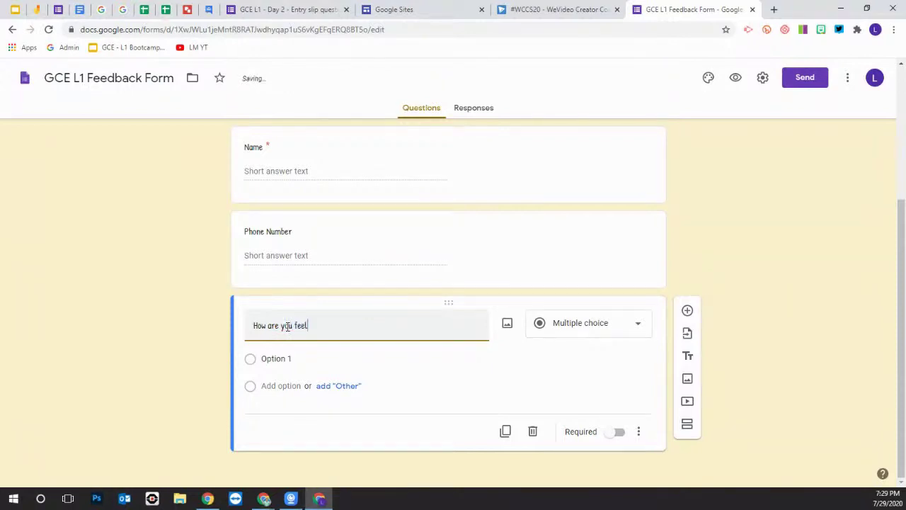
text(ing today?)
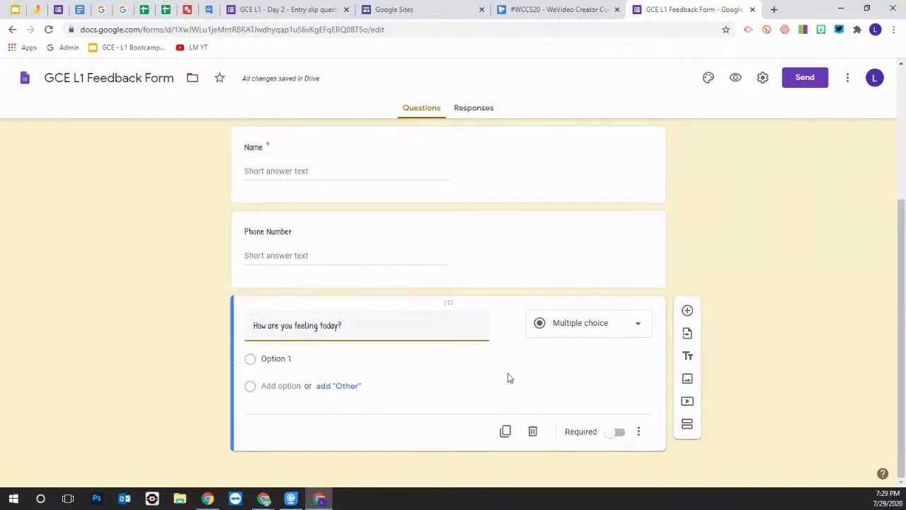
Enter the answer options Happy, Sad, Meh and 'I wanna hit in a corner!'
click(277, 359)
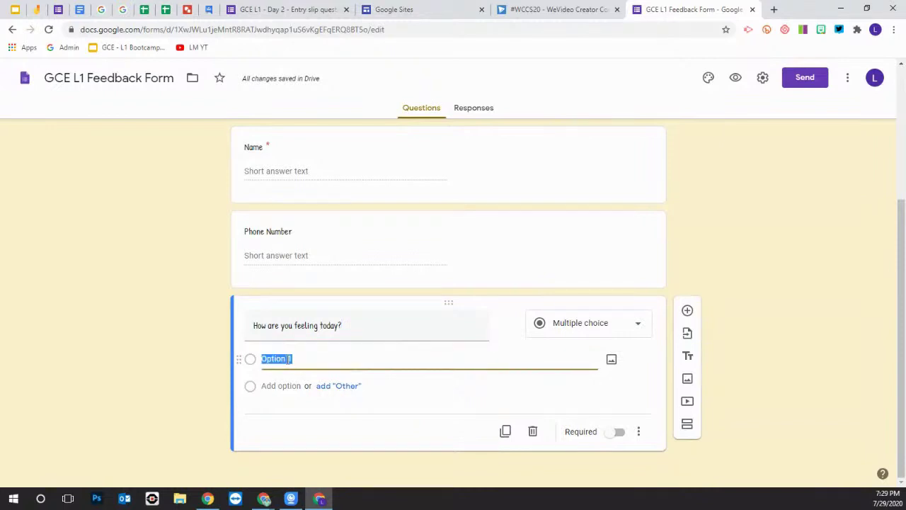
text(Happy)
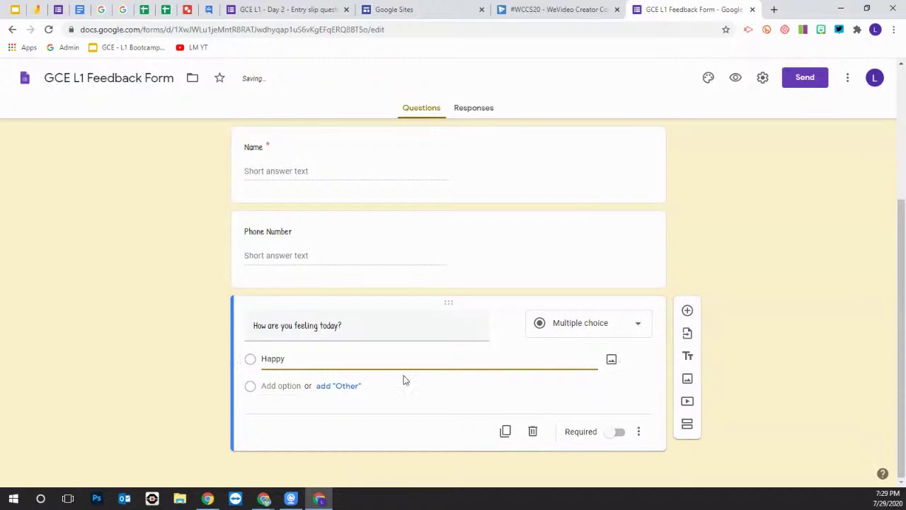
click(283, 385)
text(Sad)
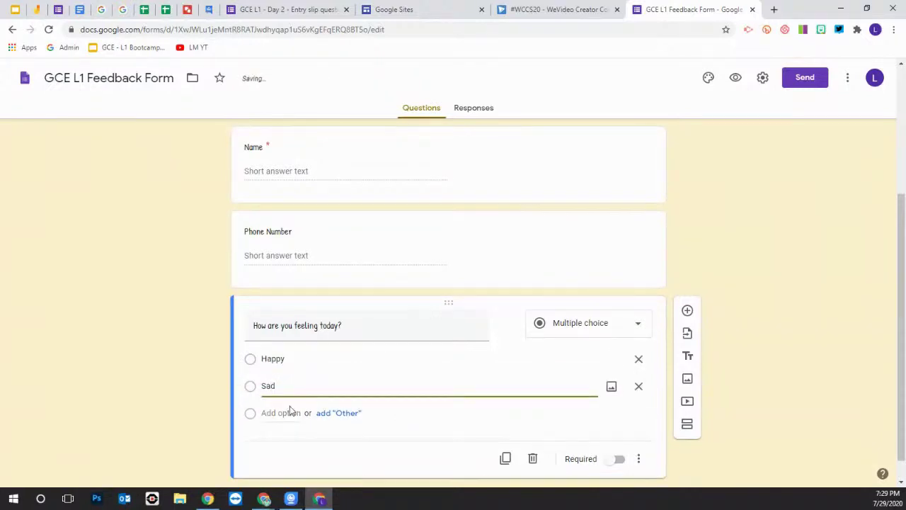
click(288, 413)
text(Meh)
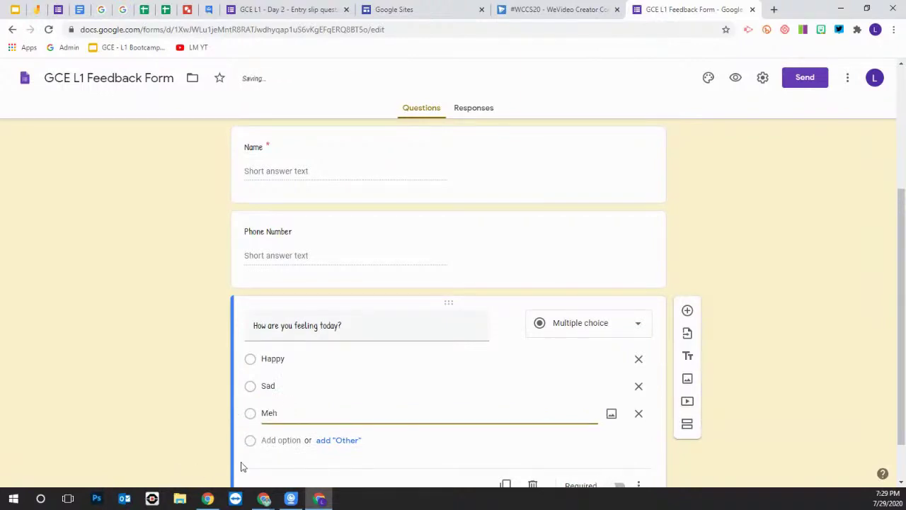
click(279, 440)
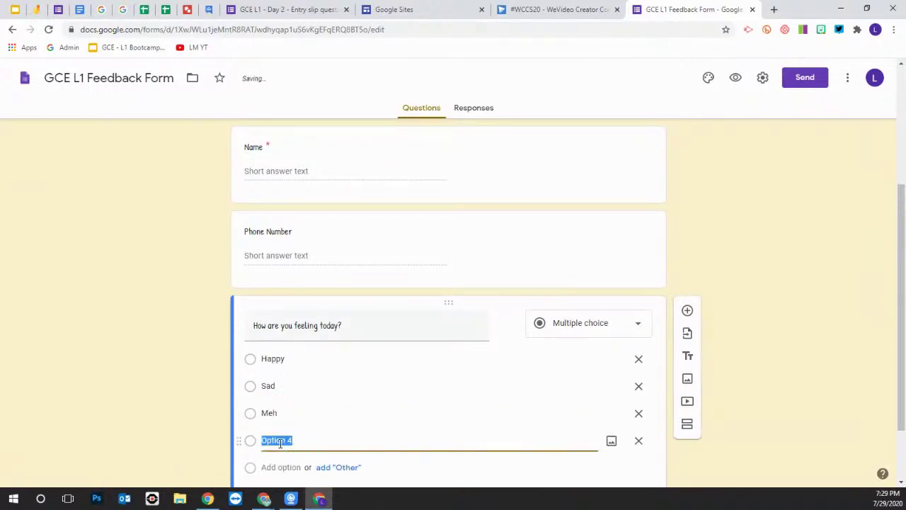
text(I wanna hit in a corner!)
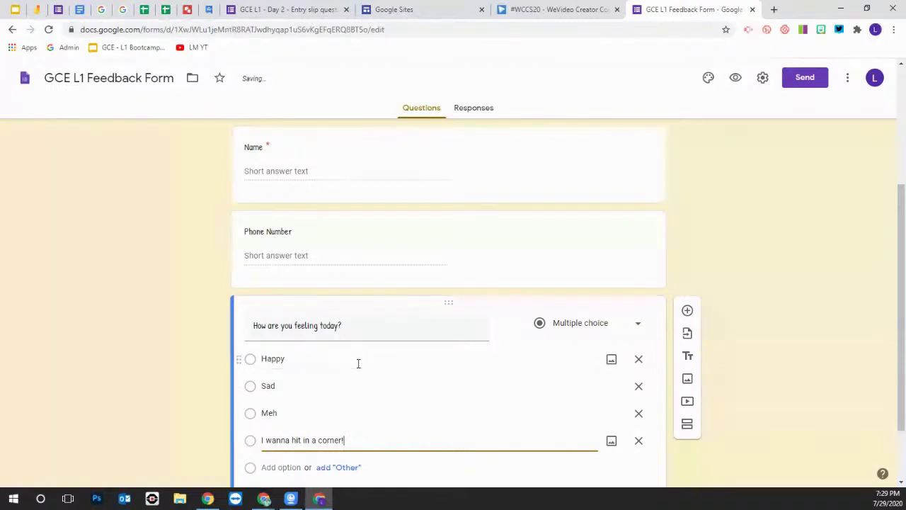
Change the feeling question's type from multiple choice to Dropdown
click(636, 325)
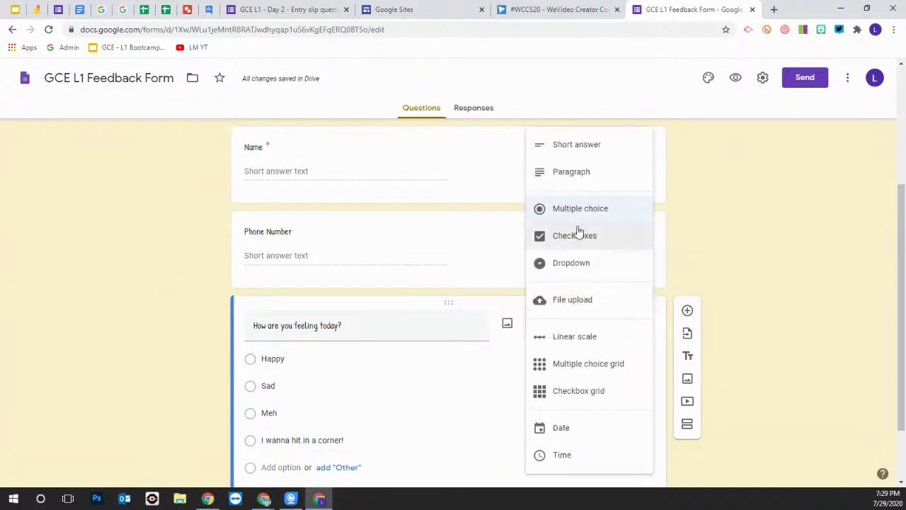
click(582, 265)
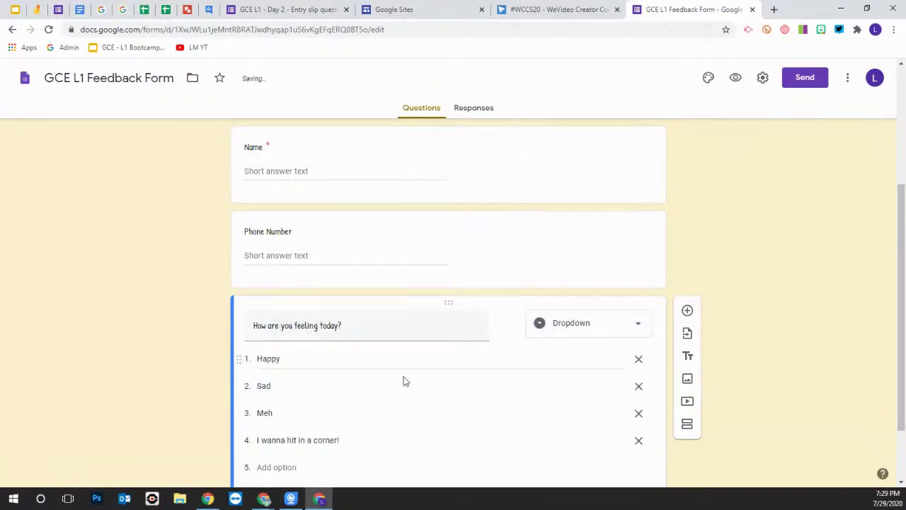
scroll(326, 439, down, 1)
scroll(363, 367, up, 1)
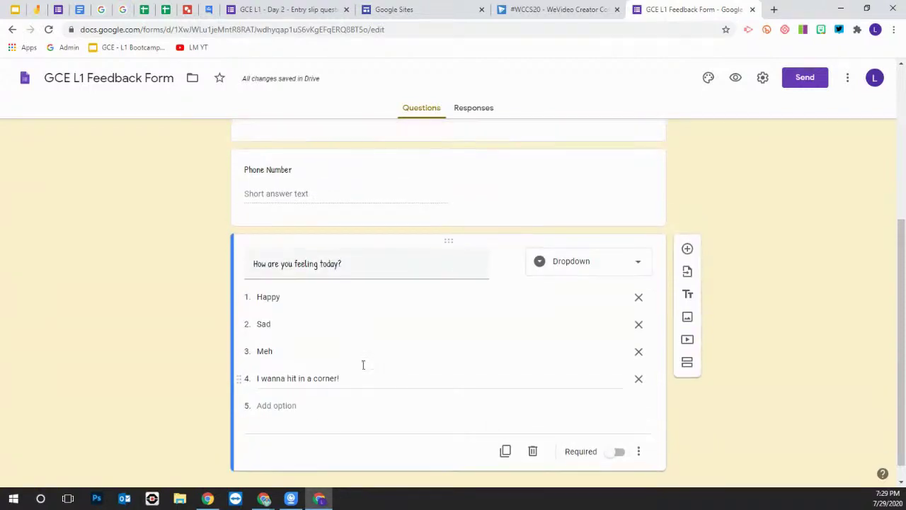
scroll(373, 373, down, 1)
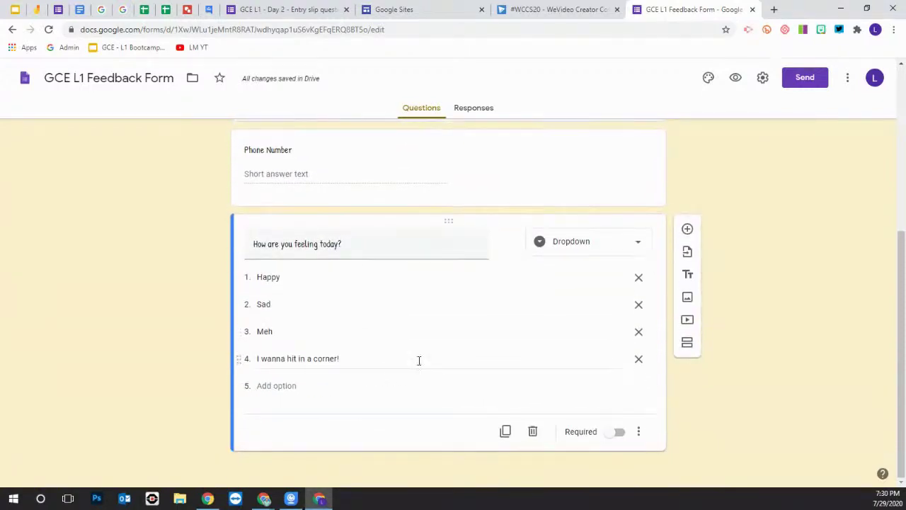
Preview the form and open the feeling dropdown to check its four answers
click(736, 80)
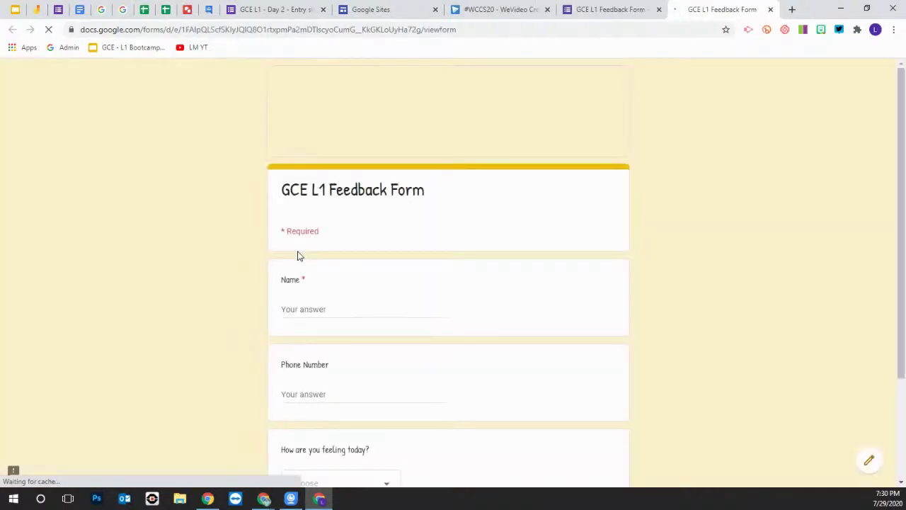
scroll(355, 304, down, 1)
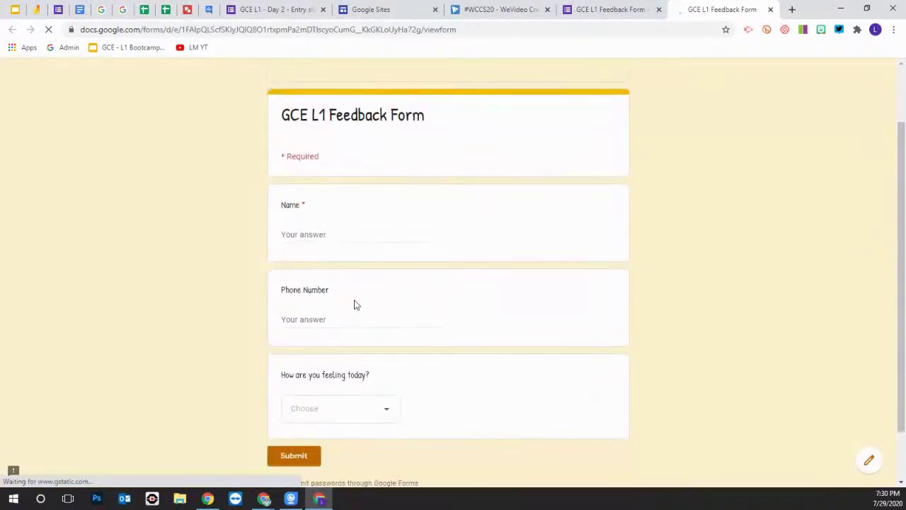
scroll(355, 304, down, 1)
click(387, 351)
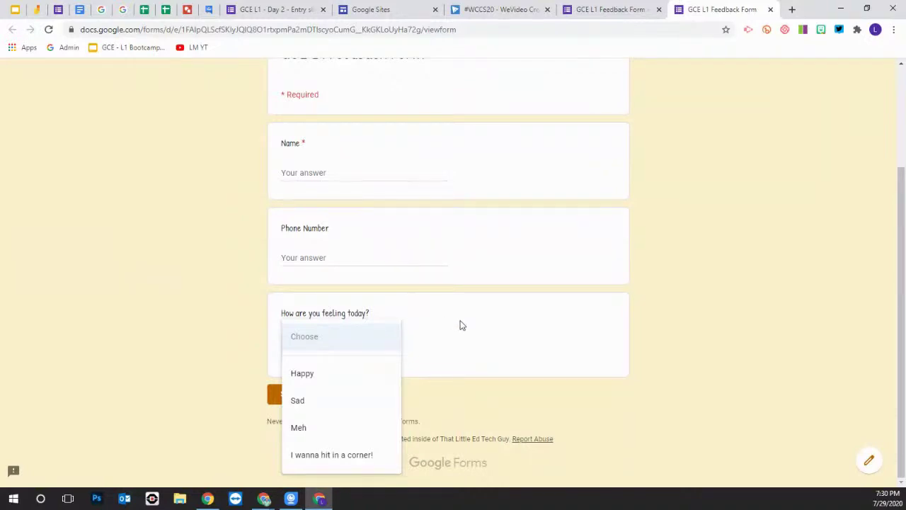
click(544, 309)
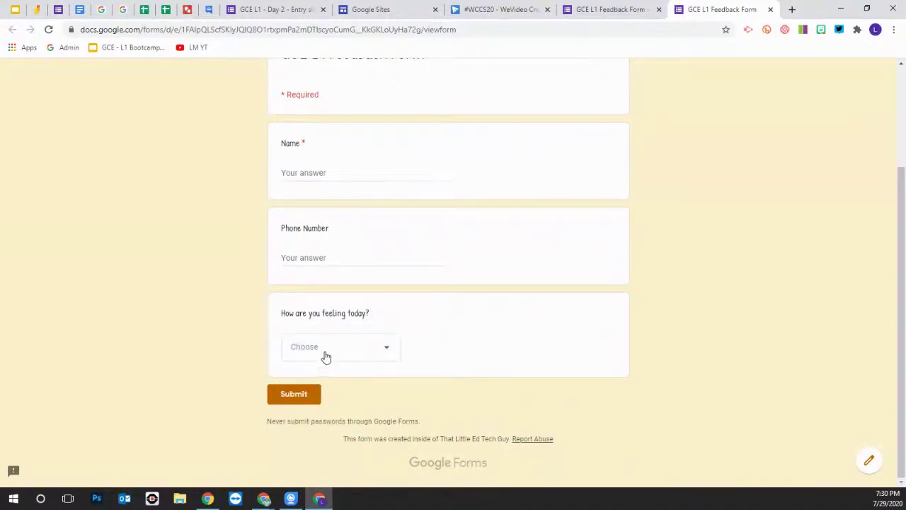
scroll(518, 299, up, 2)
scroll(431, 326, down, 1)
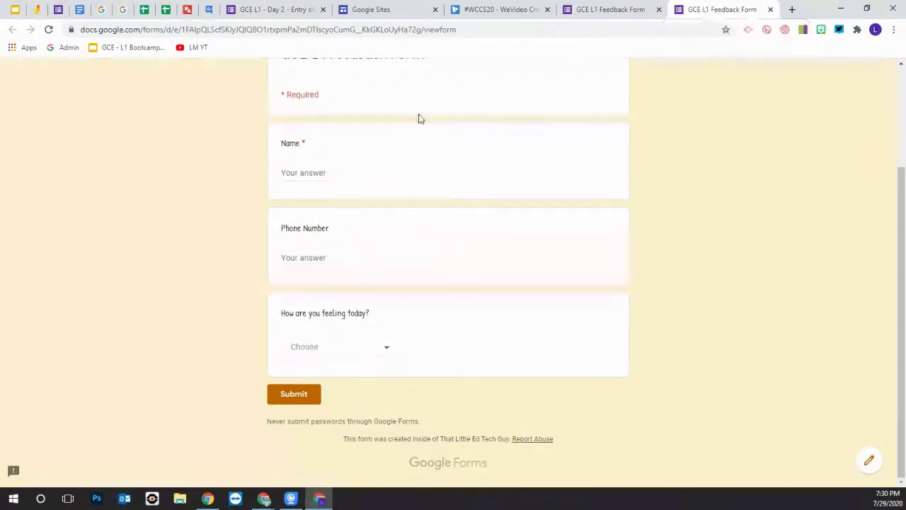
Compare the preview's 'viewform' URL with the editor's 'edit' URL back in the editor
drag(463, 29, 427, 29)
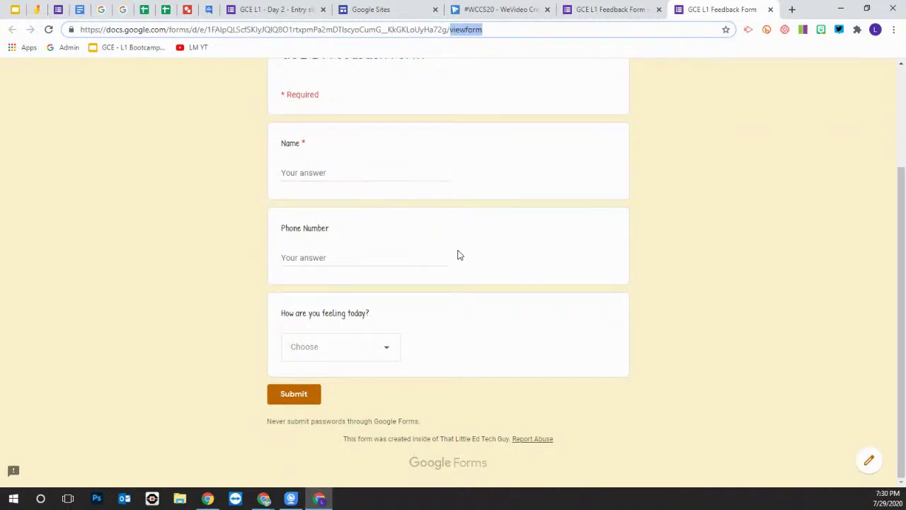
scroll(520, 259, up, 2)
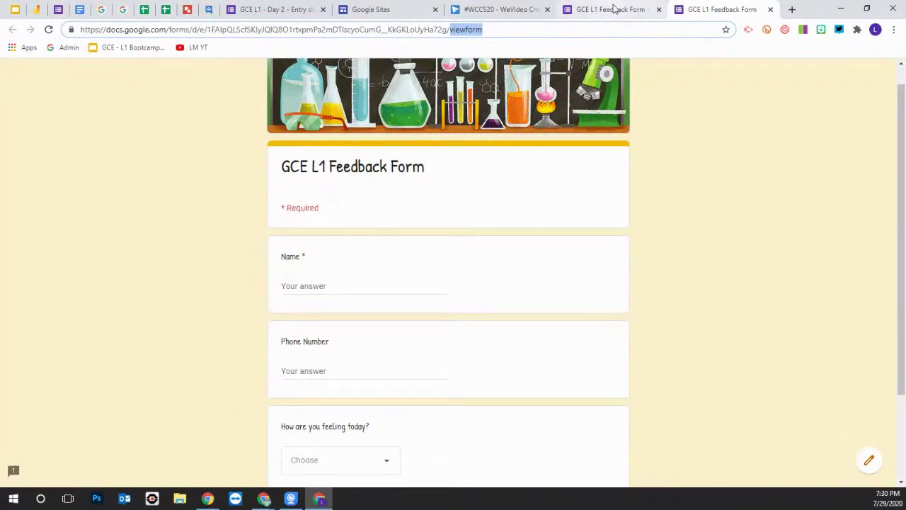
click(615, 9)
drag(385, 30, 373, 29)
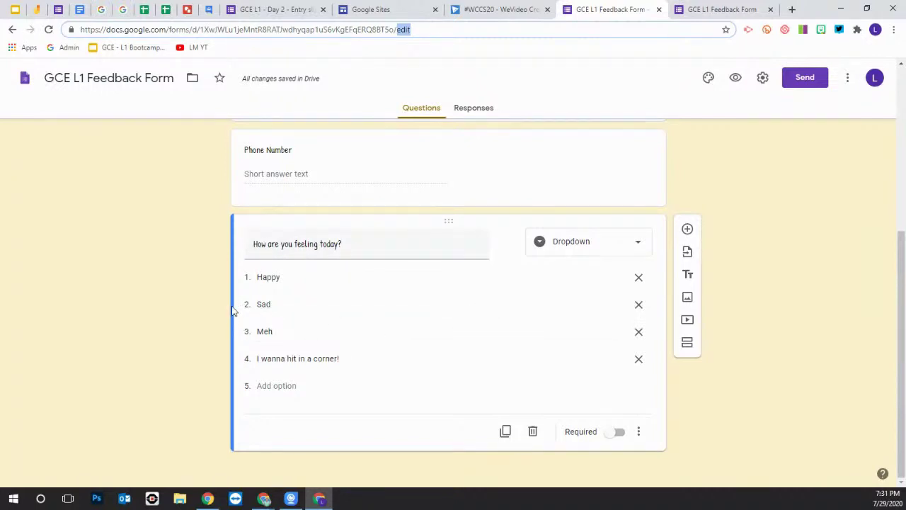
Close the duplicate form tab so only the form editor with the feeling dropdown remains
click(839, 257)
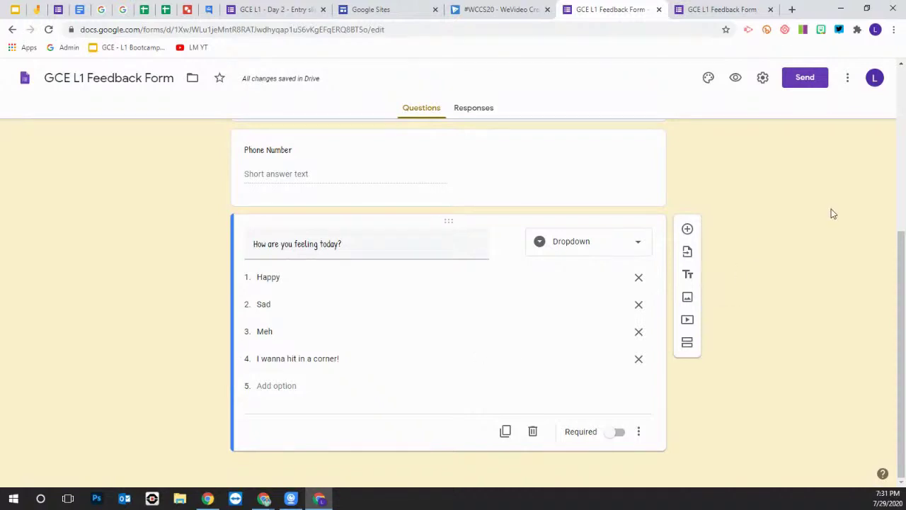
click(705, 10)
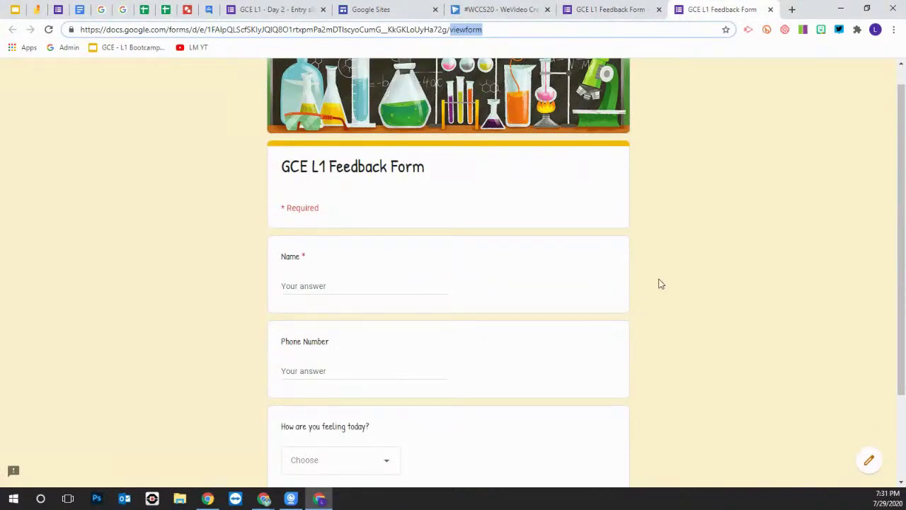
click(869, 463)
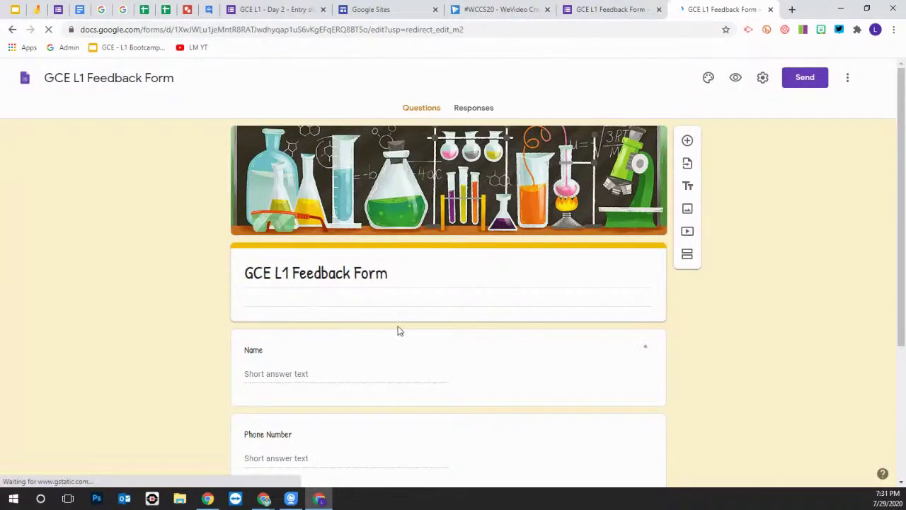
click(690, 9)
click(621, 10)
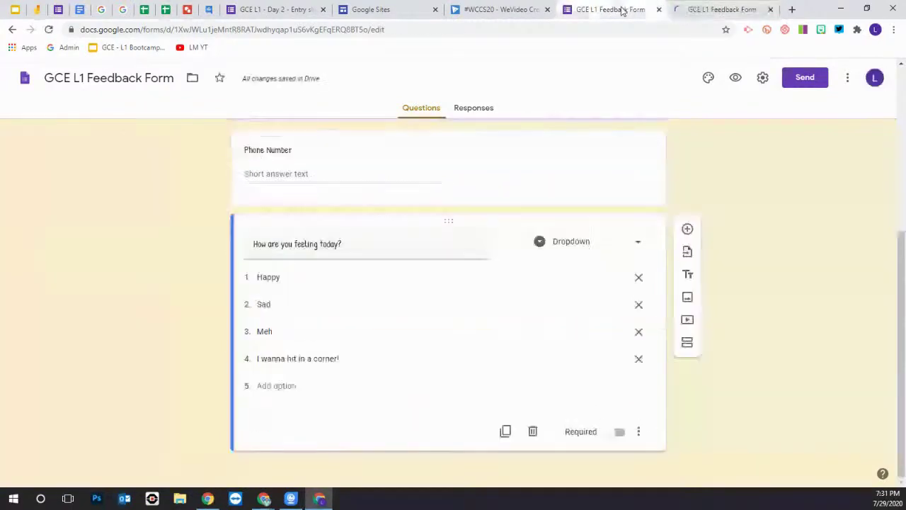
middle_click(714, 10)
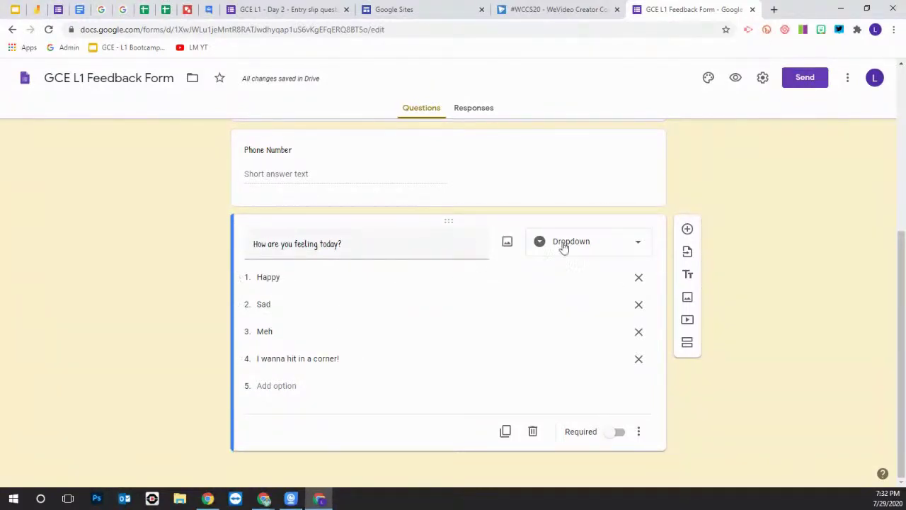
Change the feeling question back to Multiple choice and start adding an image to Happy
click(600, 246)
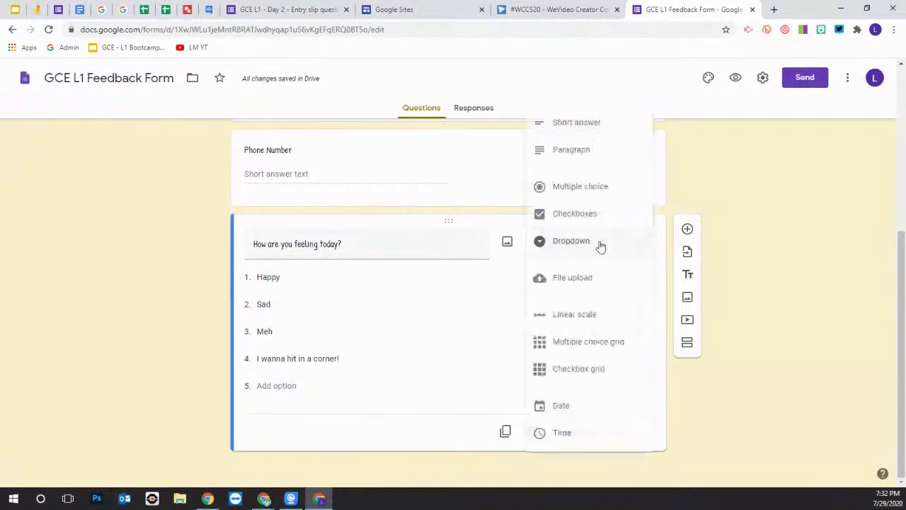
click(599, 186)
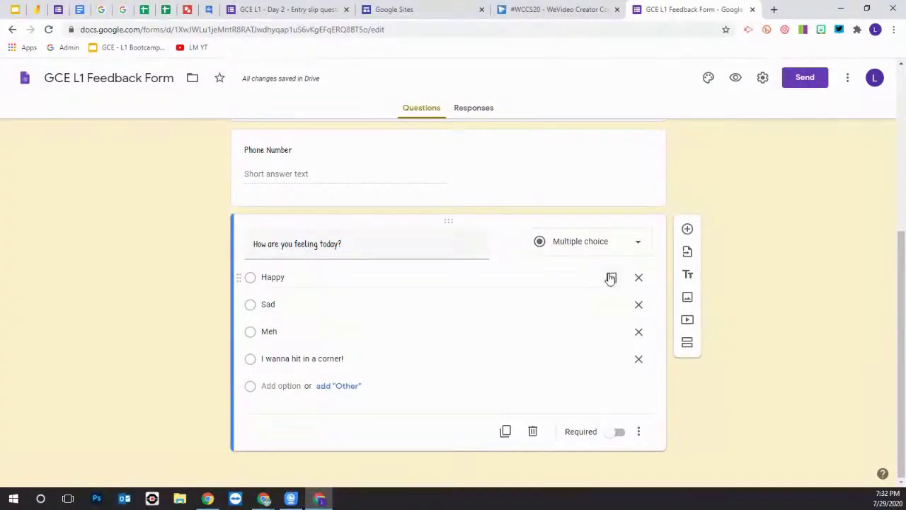
click(612, 279)
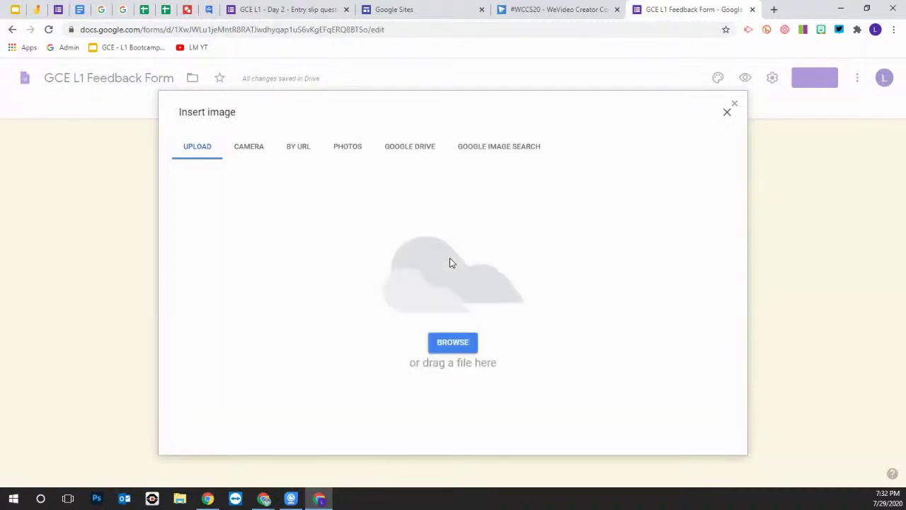
Insert the second yellow smiley from a Google image search for 'happy' into the Happy answer
click(522, 149)
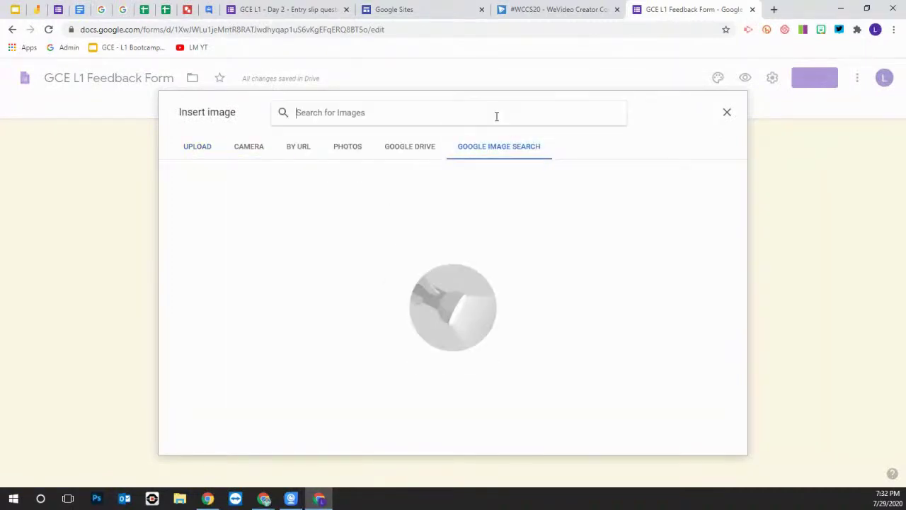
text(hap)
key(Return)
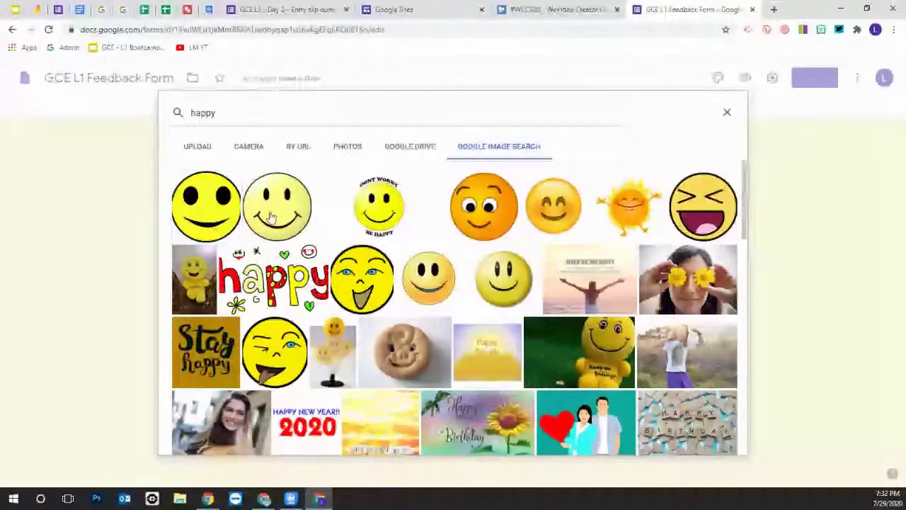
click(277, 206)
click(716, 440)
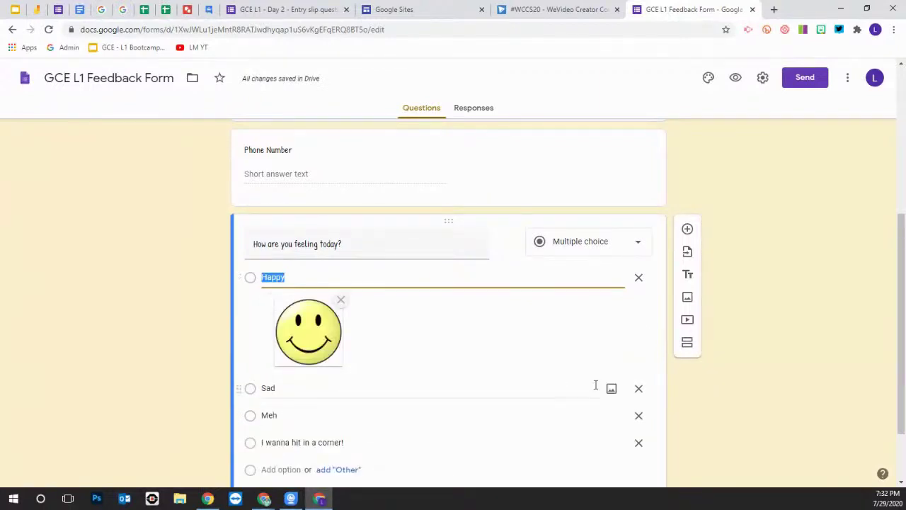
Give the Sad answer a sad-face emoji picture from a Google image search for 'sad images'
click(611, 389)
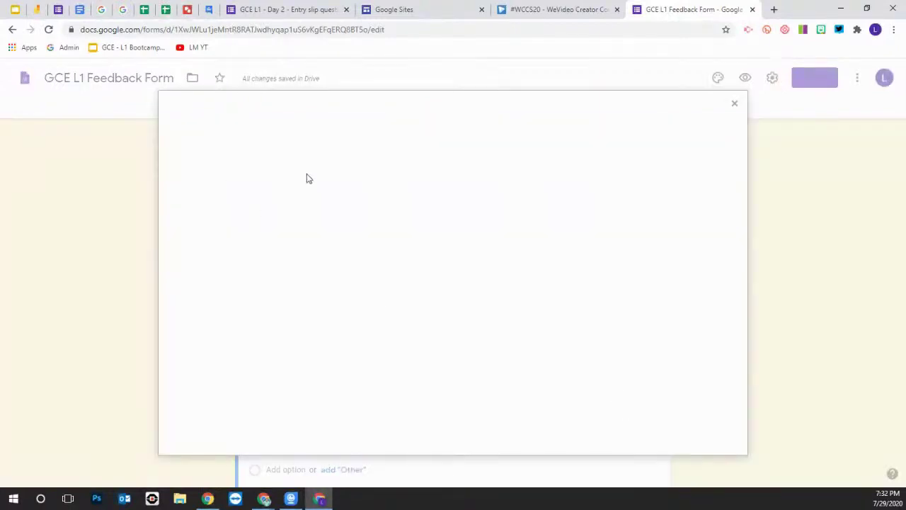
click(491, 149)
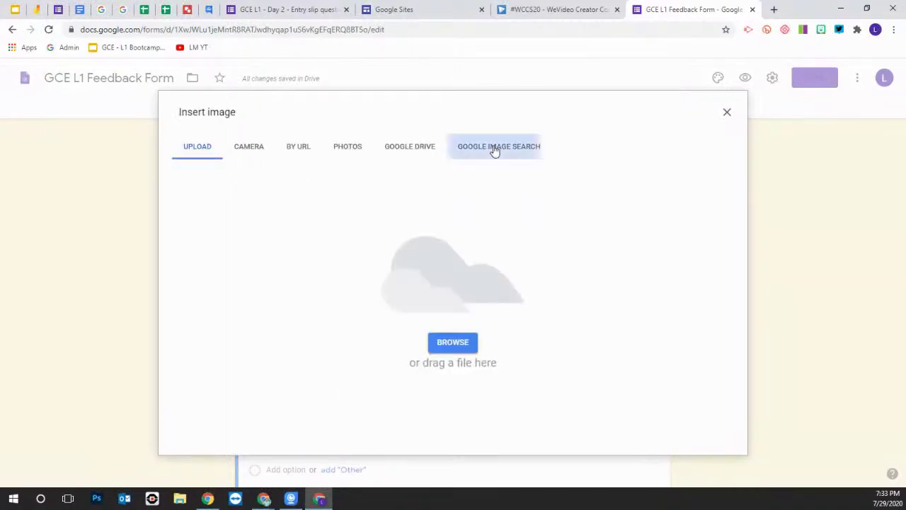
text(sad)
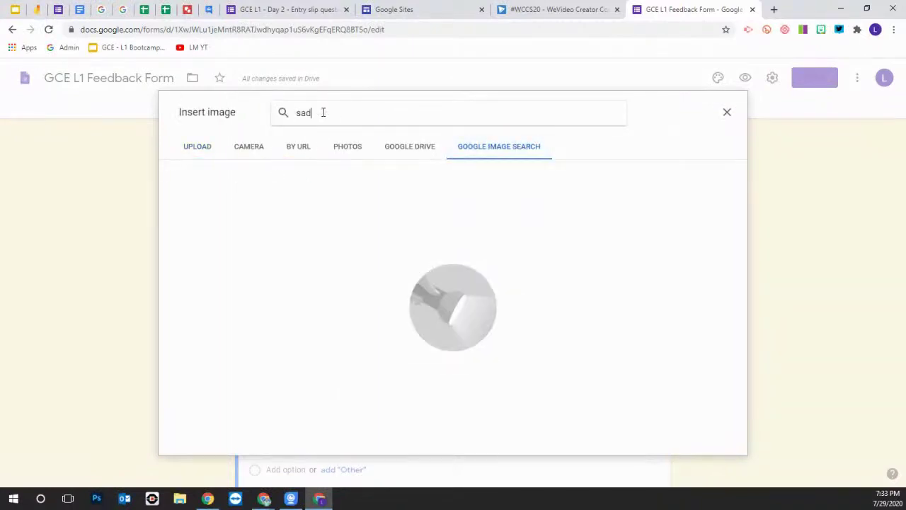
click(376, 141)
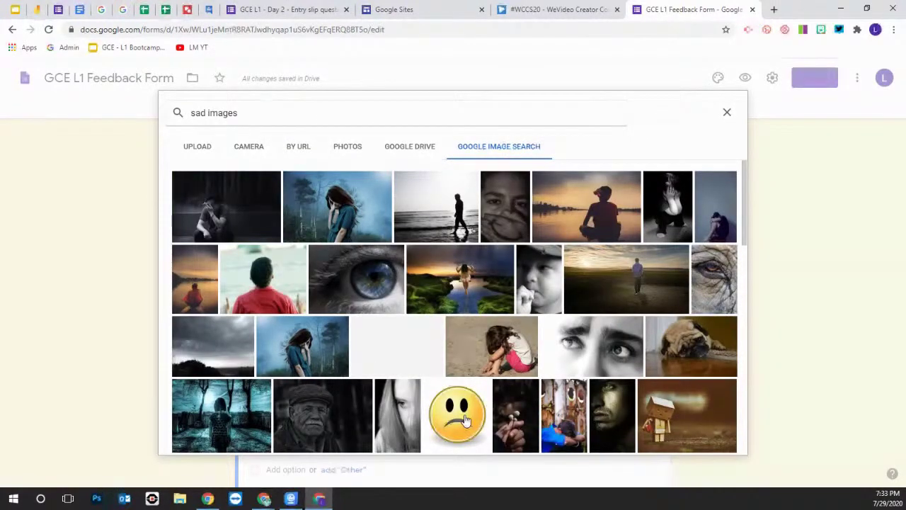
click(461, 418)
click(718, 439)
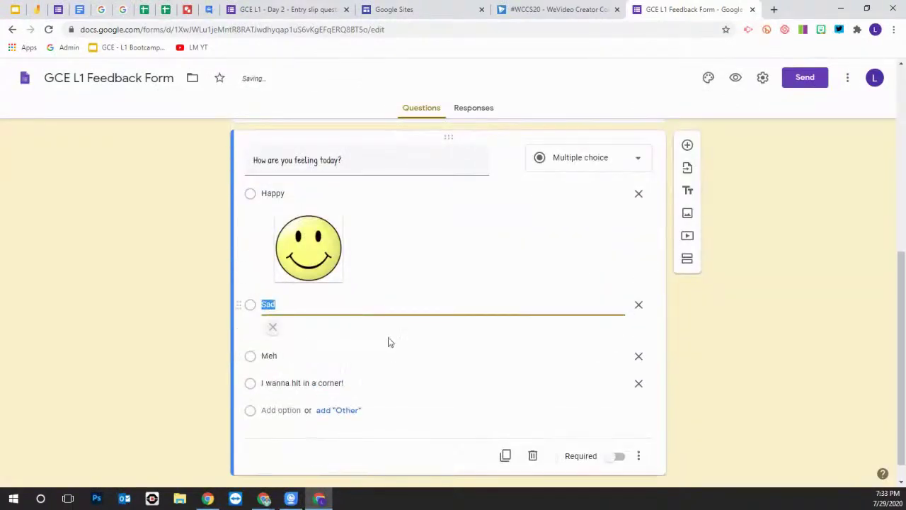
Start a Google image search for the Meh answer using the term 'meeh'
click(612, 357)
click(612, 357)
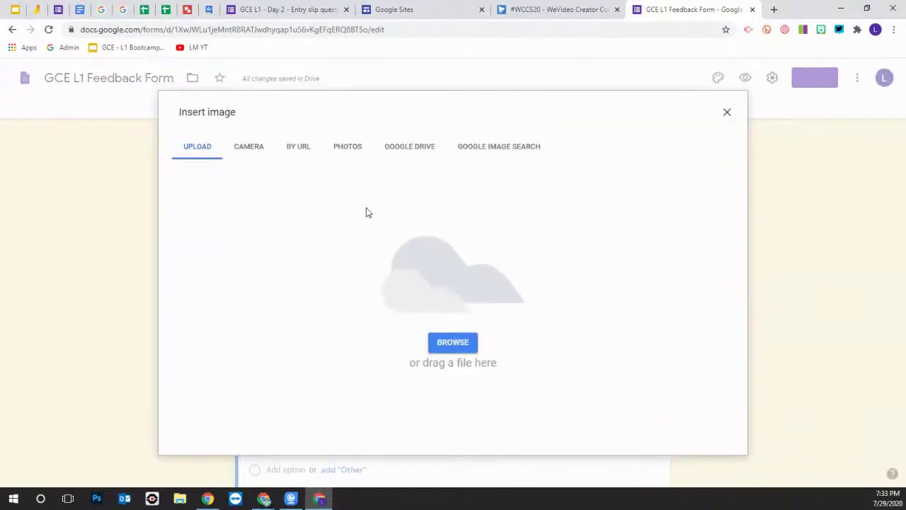
click(498, 148)
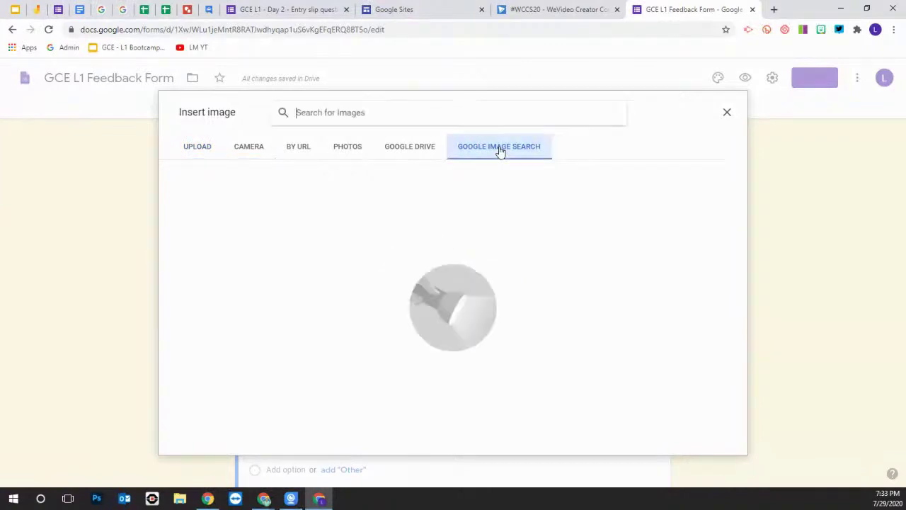
click(347, 112)
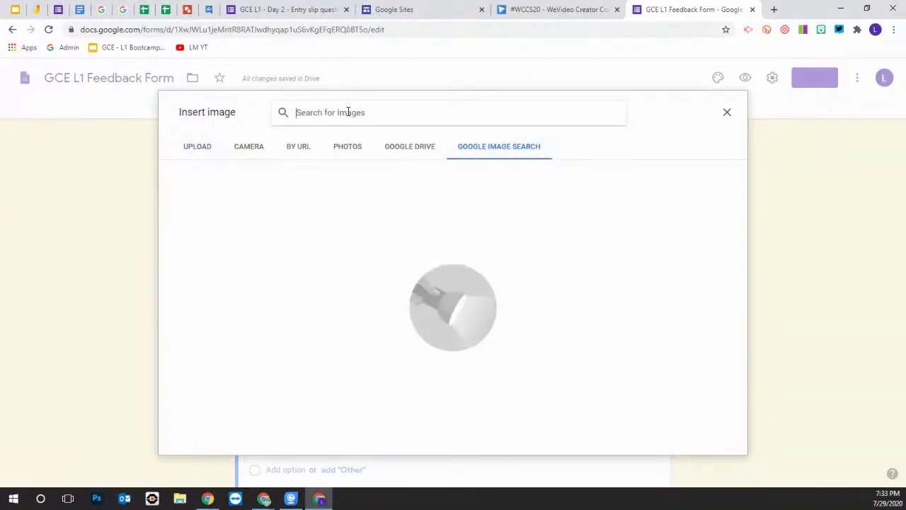
text(meeh)
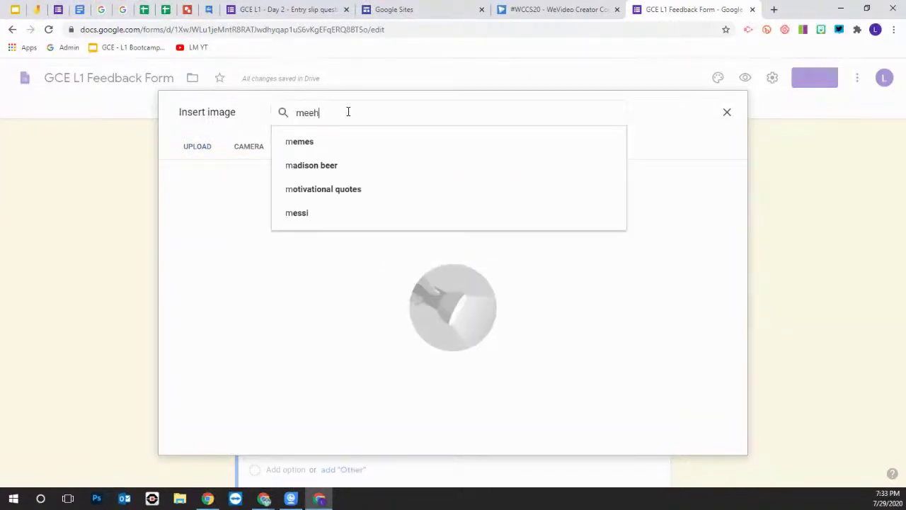
key(Return)
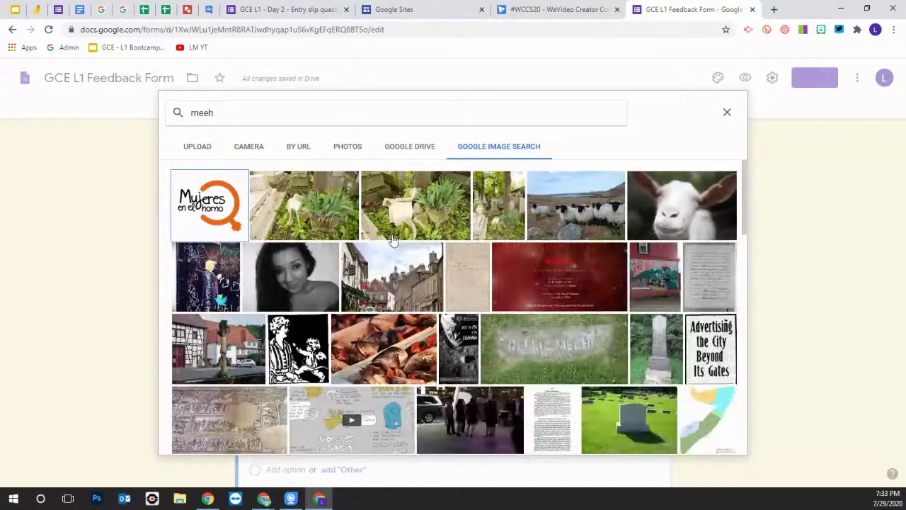
scroll(332, 244, down, 3)
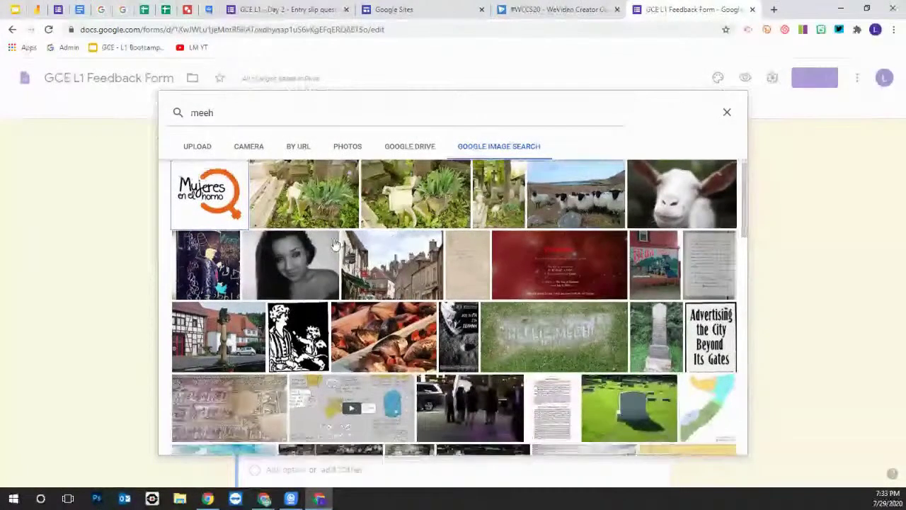
scroll(337, 244, up, 3)
Search 'not happy emoji' instead and insert the red sad face into Meh
drag(222, 113, 188, 119)
text(not happy e)
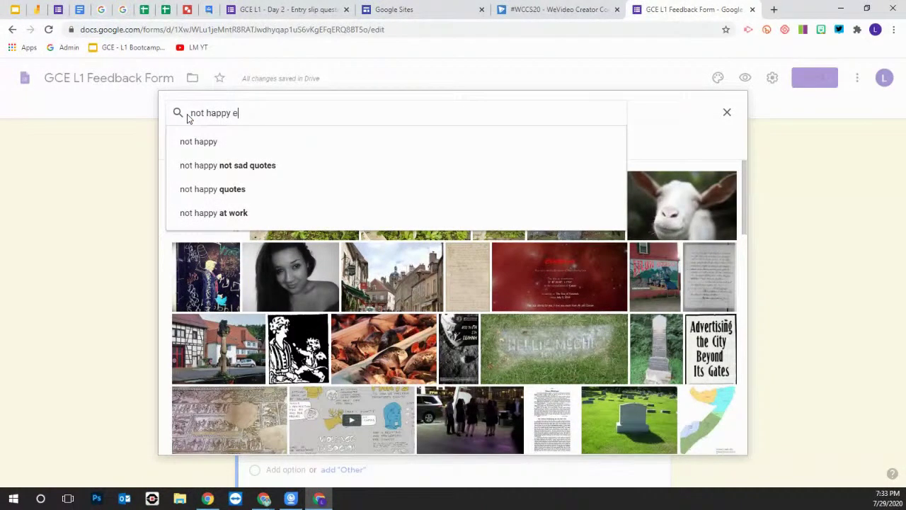
text(moji)
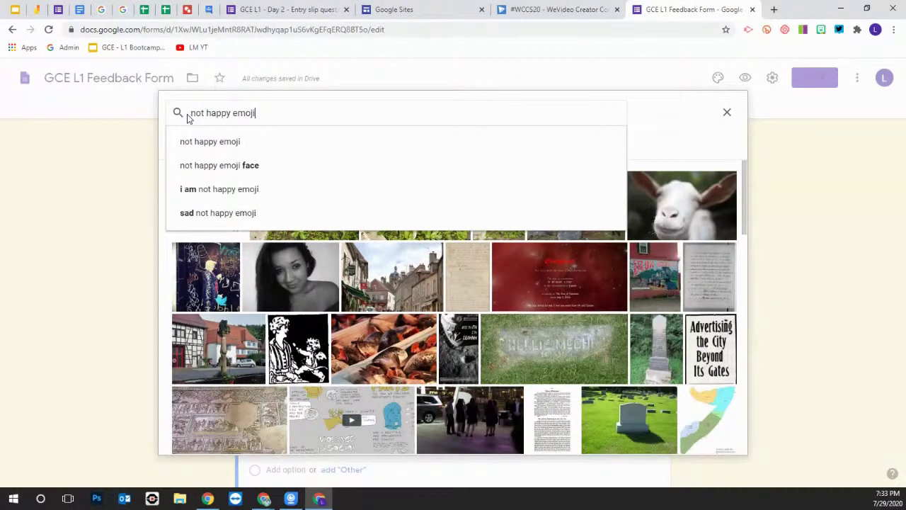
key(Return)
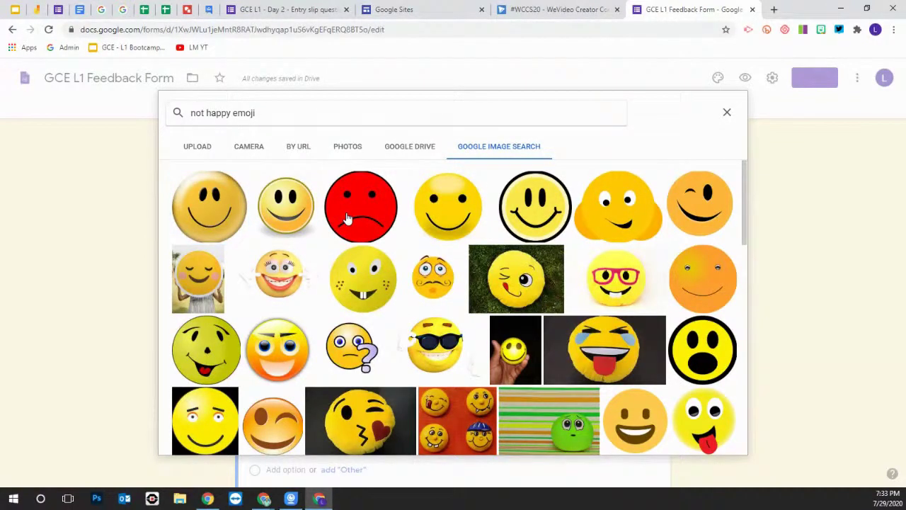
click(347, 218)
click(717, 442)
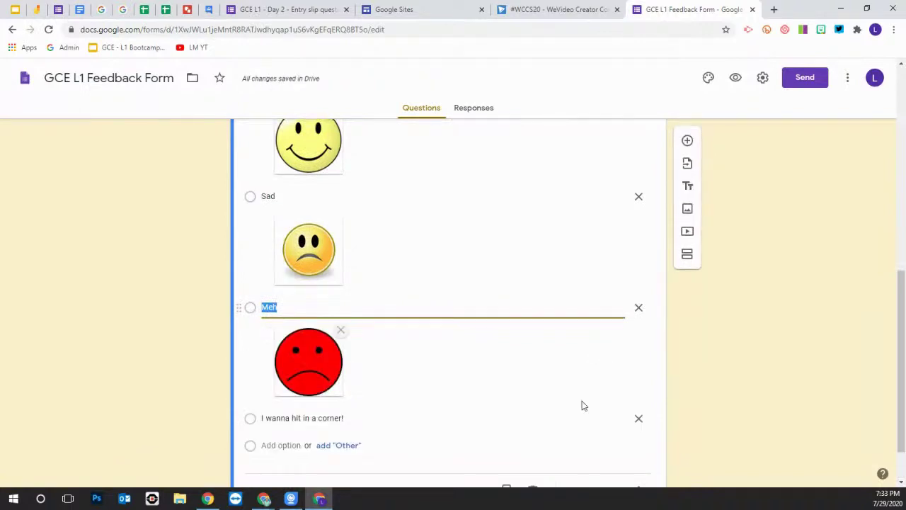
Give 'I wanna hit in a corner!' an angry rabbit picture from a Google image search for 'angry'
click(612, 361)
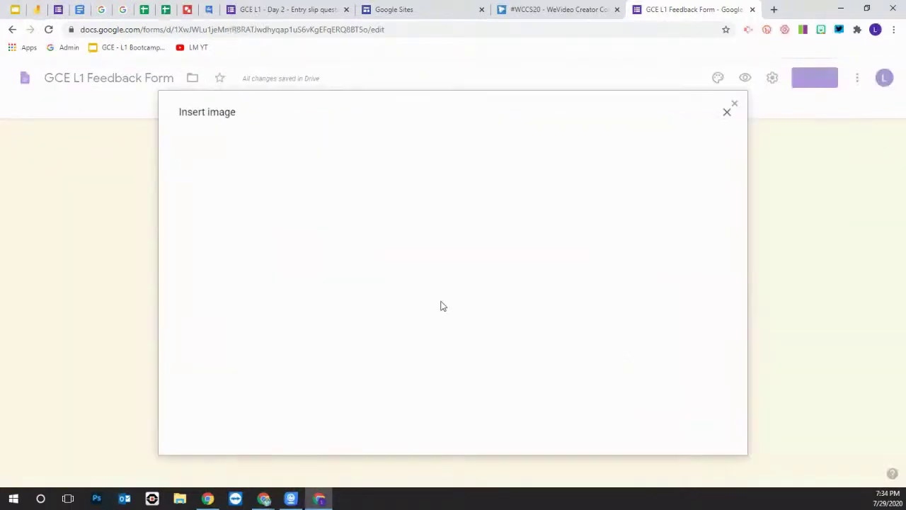
click(494, 149)
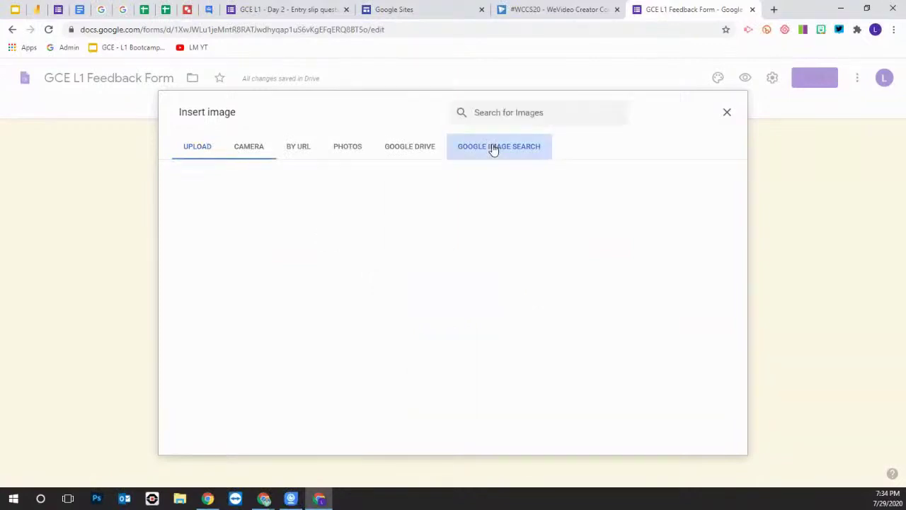
text(angery)
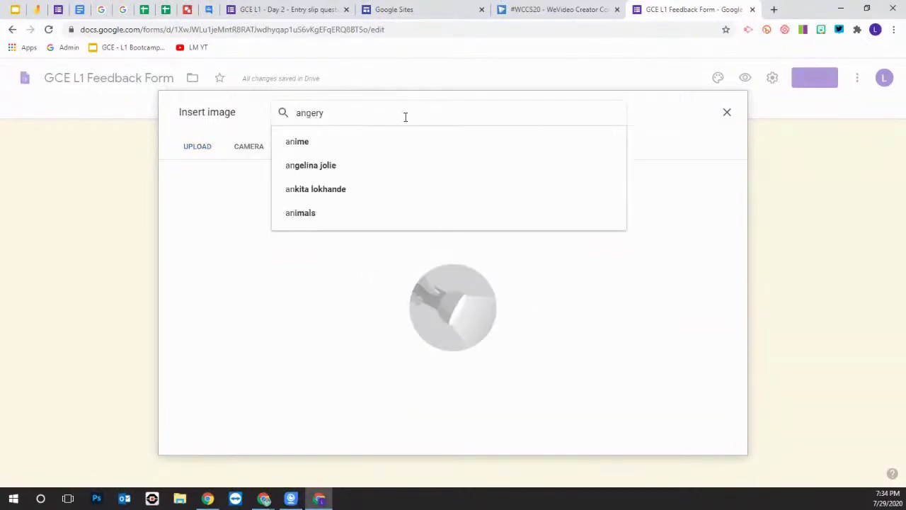
key(BackSpace)
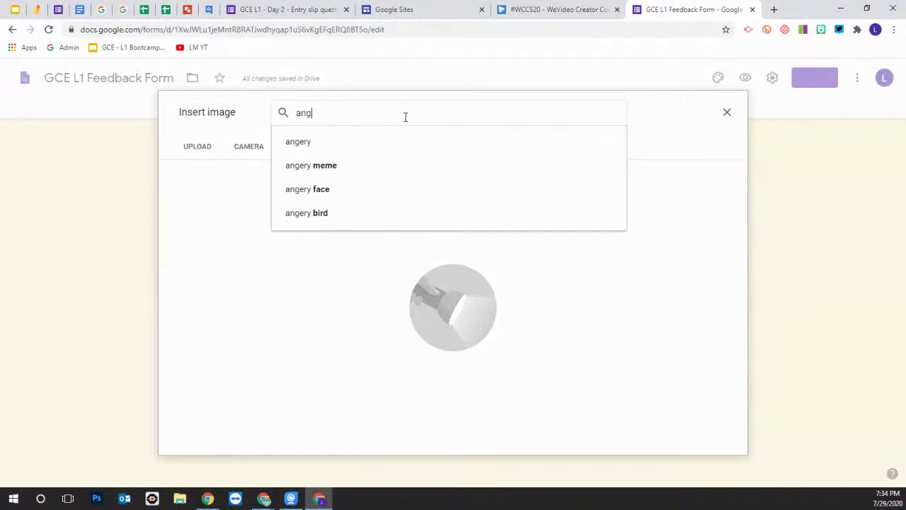
text(ry)
key(Return)
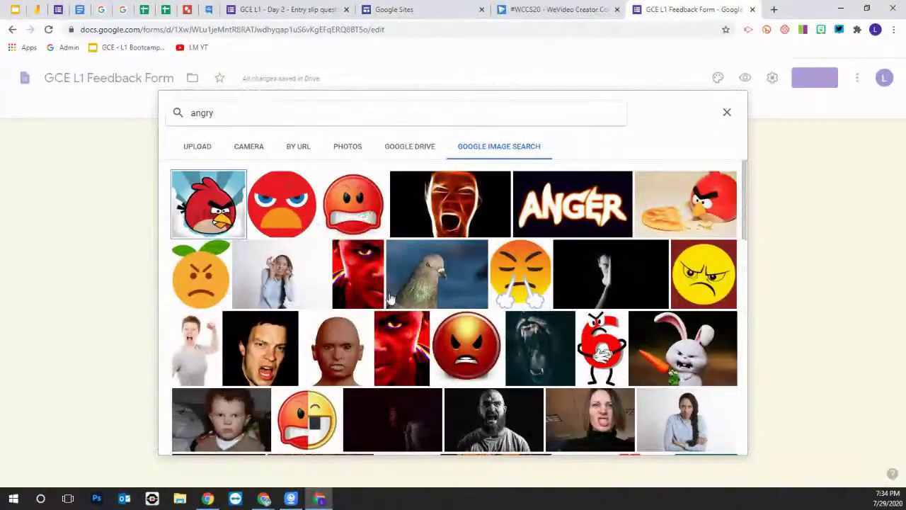
click(489, 344)
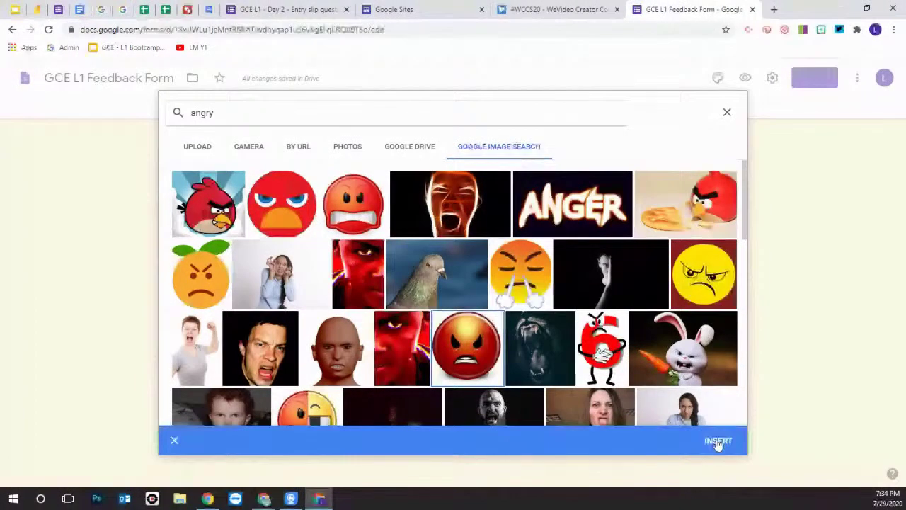
click(693, 365)
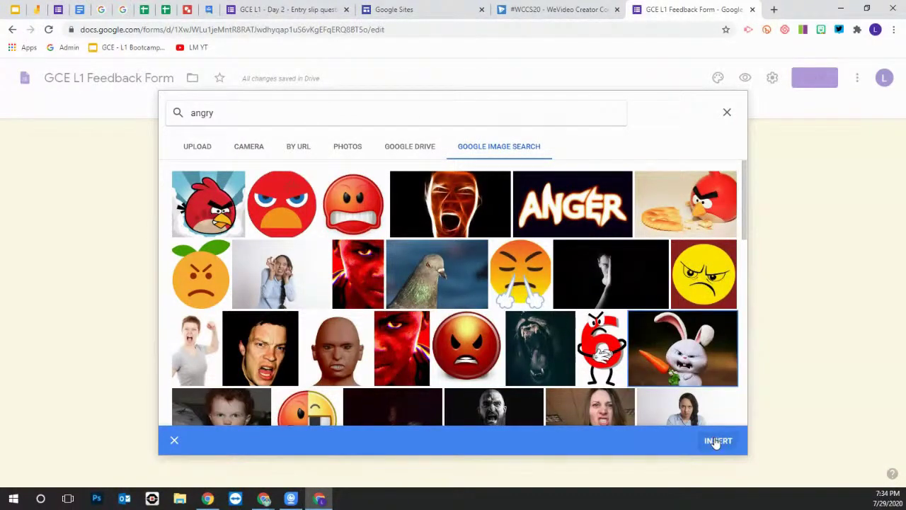
click(717, 440)
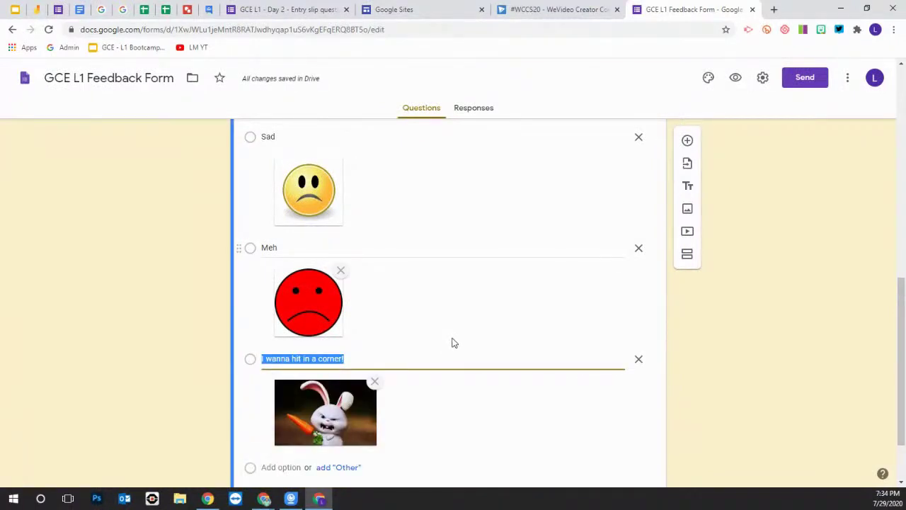
scroll(524, 358, up, 2)
right_click(734, 120)
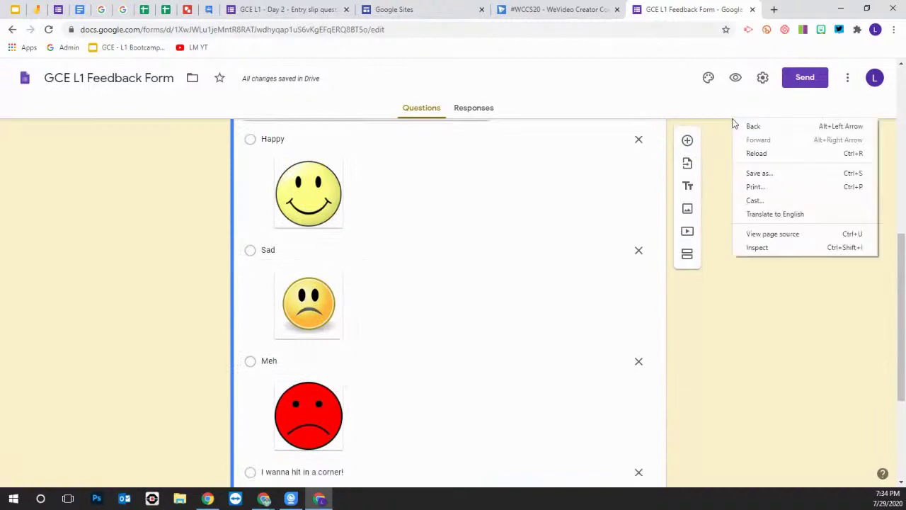
click(740, 81)
click(737, 79)
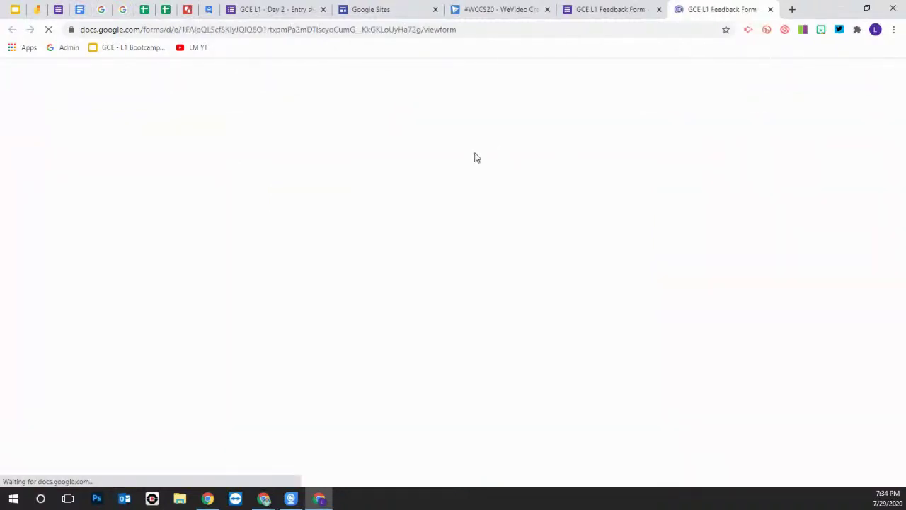
scroll(446, 202, down, 6)
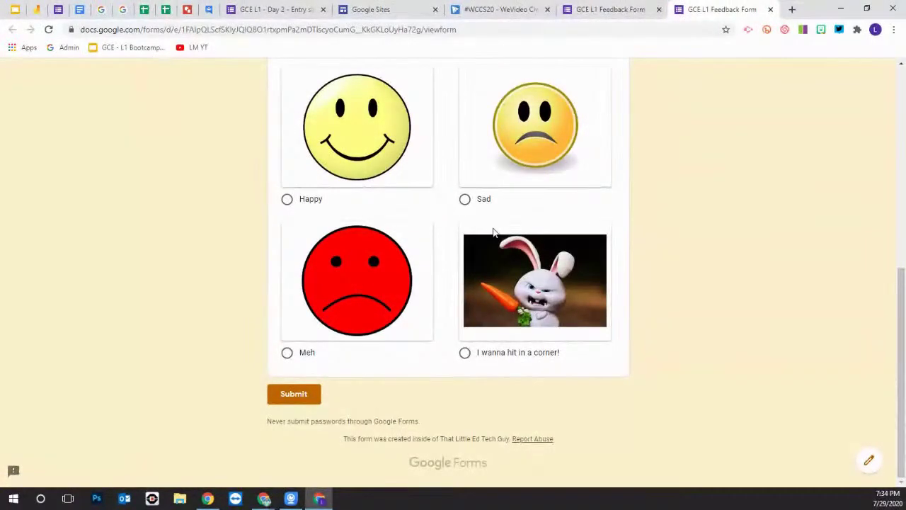
click(264, 499)
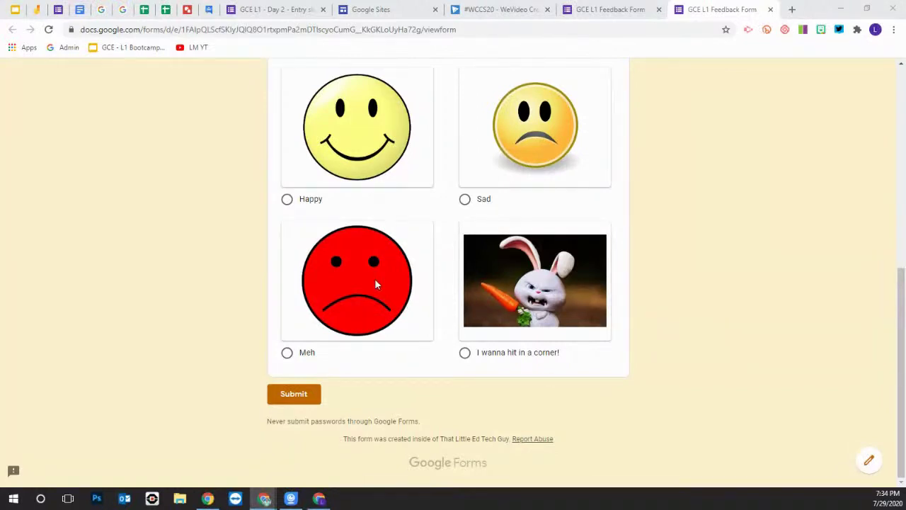
scroll(385, 280, up, 2)
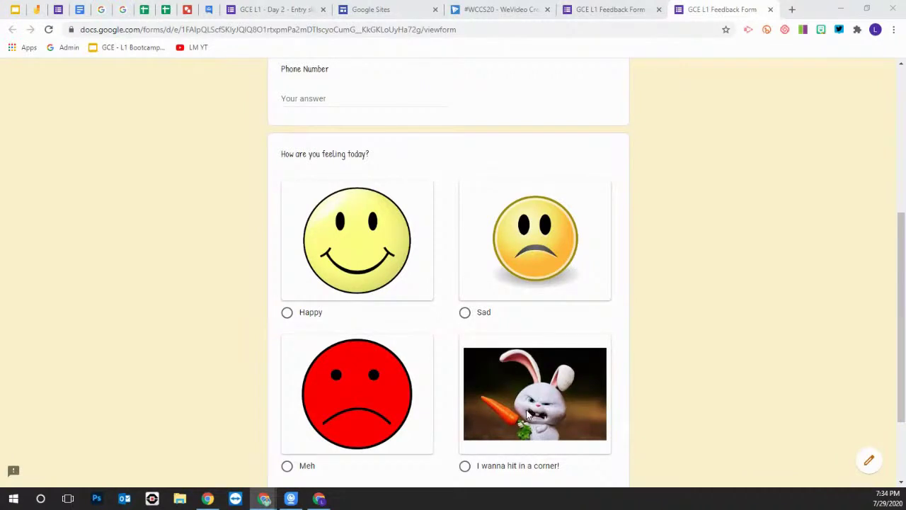
scroll(527, 414, down, 2)
scroll(519, 372, up, 5)
scroll(656, 392, down, 1)
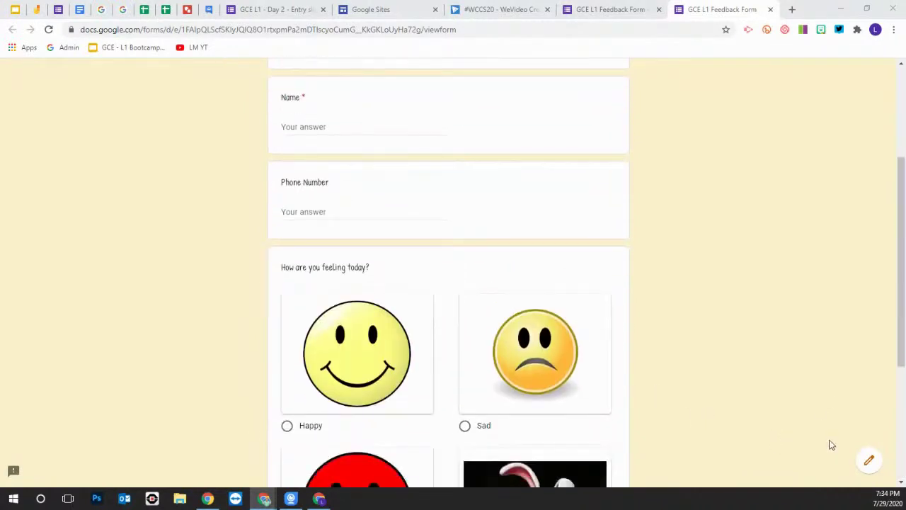
click(770, 9)
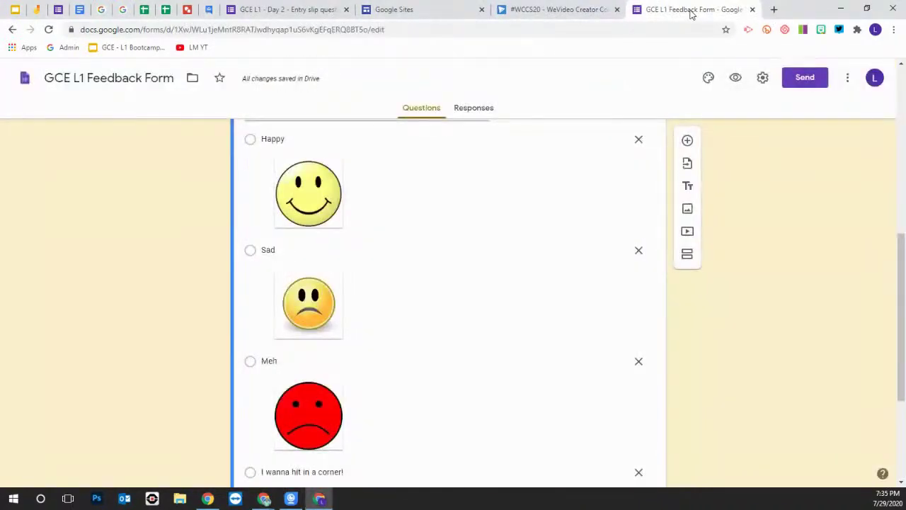
Add a new question after the feeling question, set it to Date, then delete it
scroll(443, 184, down, 3)
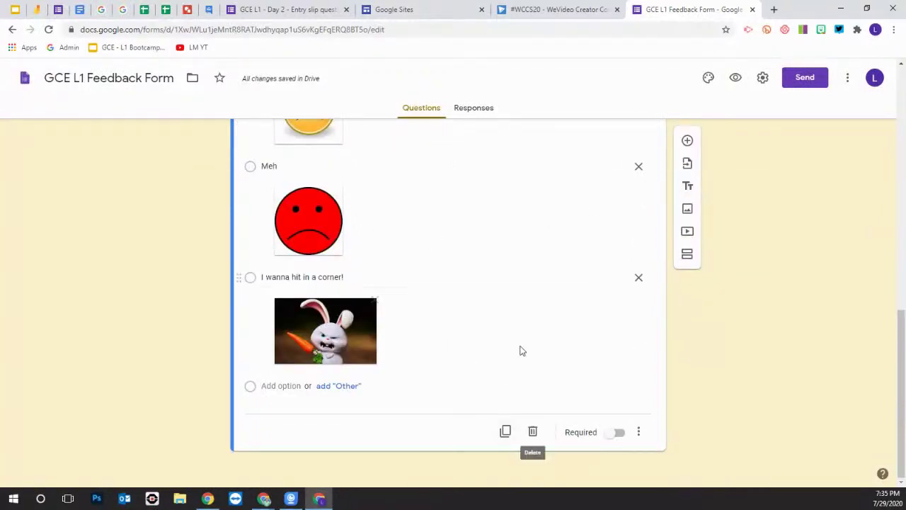
click(687, 140)
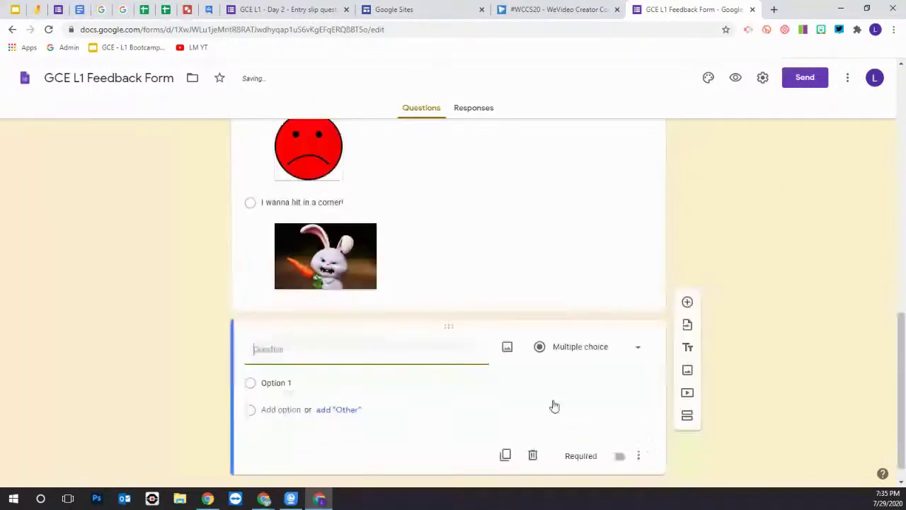
click(584, 352)
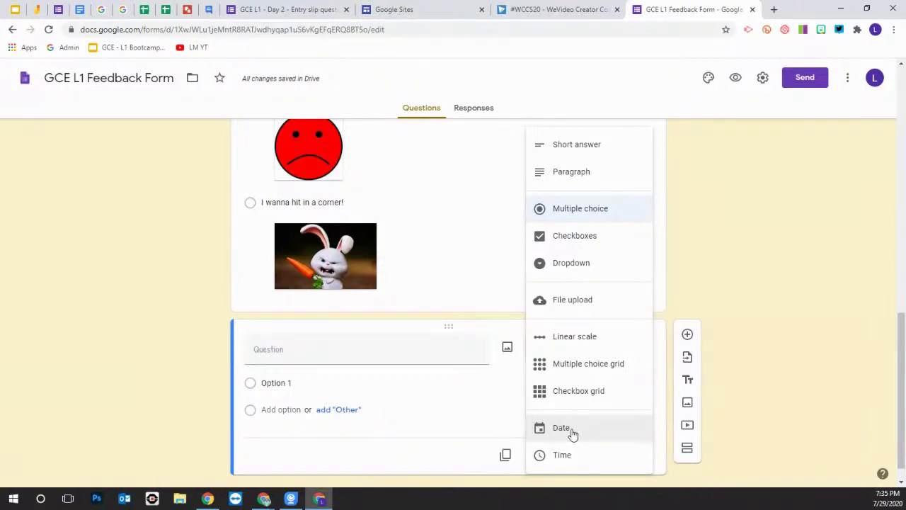
click(573, 431)
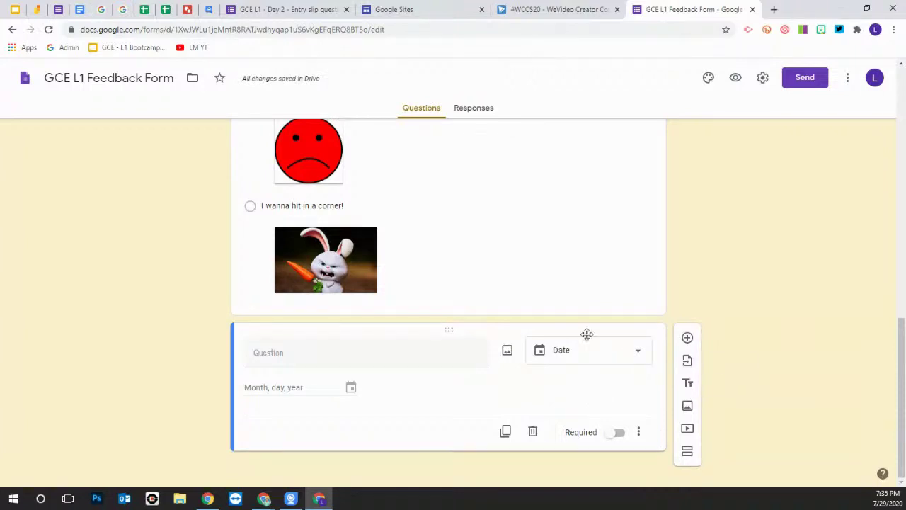
click(534, 433)
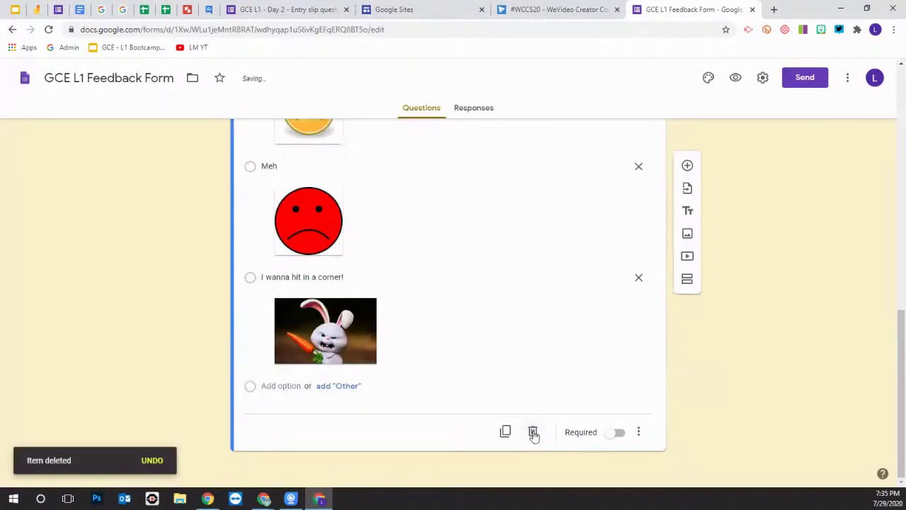
Drag the Phone Number question below the feeling question
scroll(478, 375, up, 4)
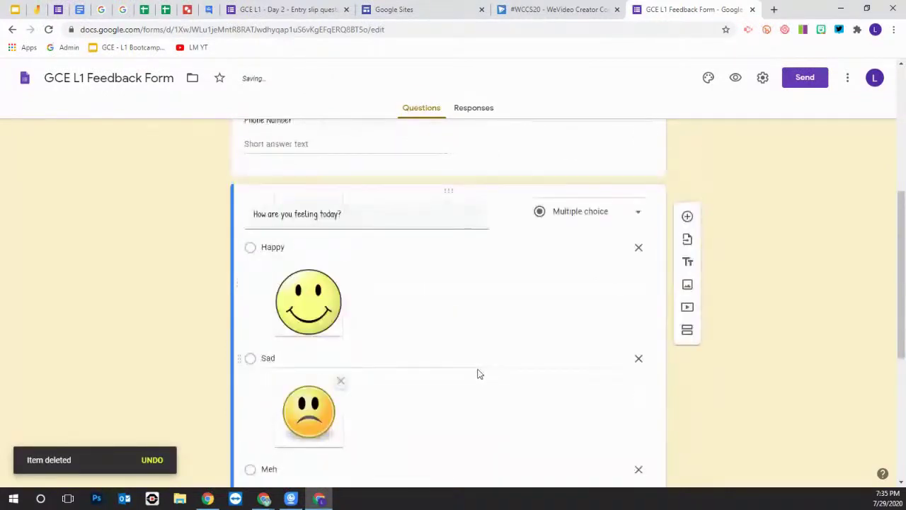
scroll(478, 374, up, 1)
drag(449, 199, 448, 410)
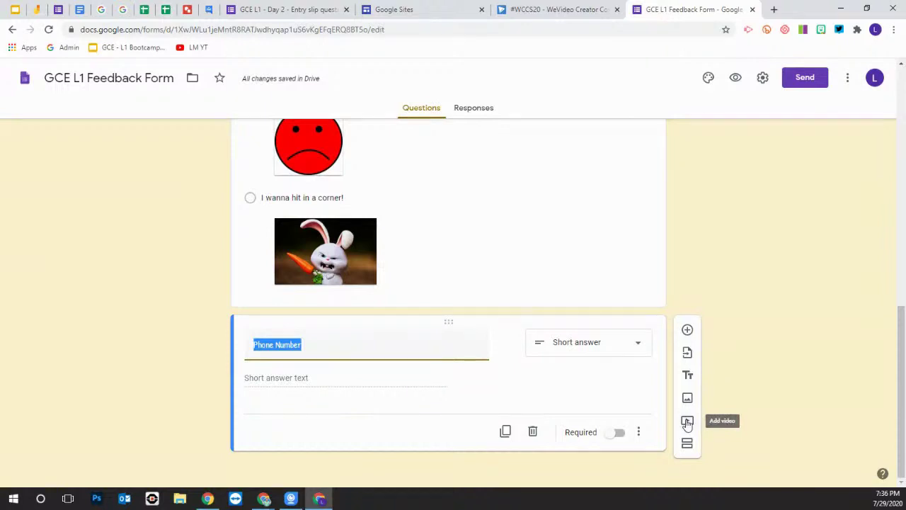
Search YouTube for 'Cells Cells cells' and pick the Cells Cells - Parts of the Cell Rap video
click(687, 423)
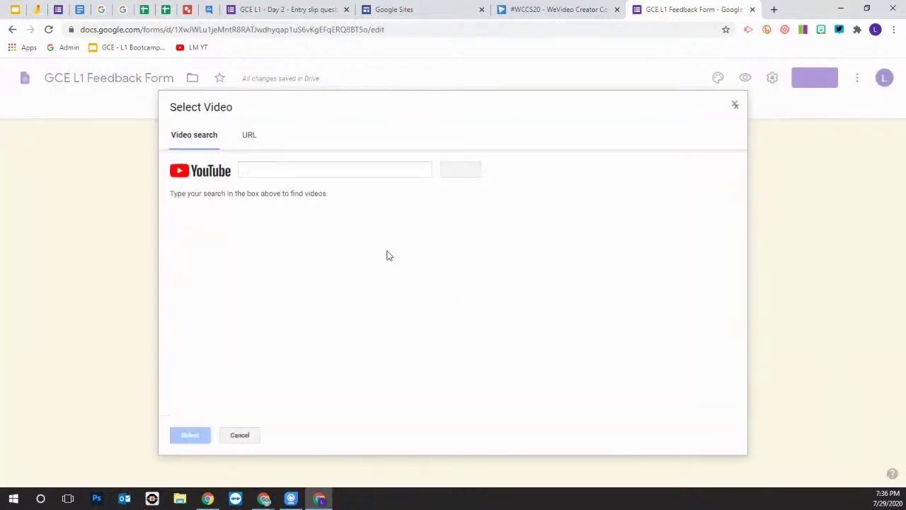
click(262, 170)
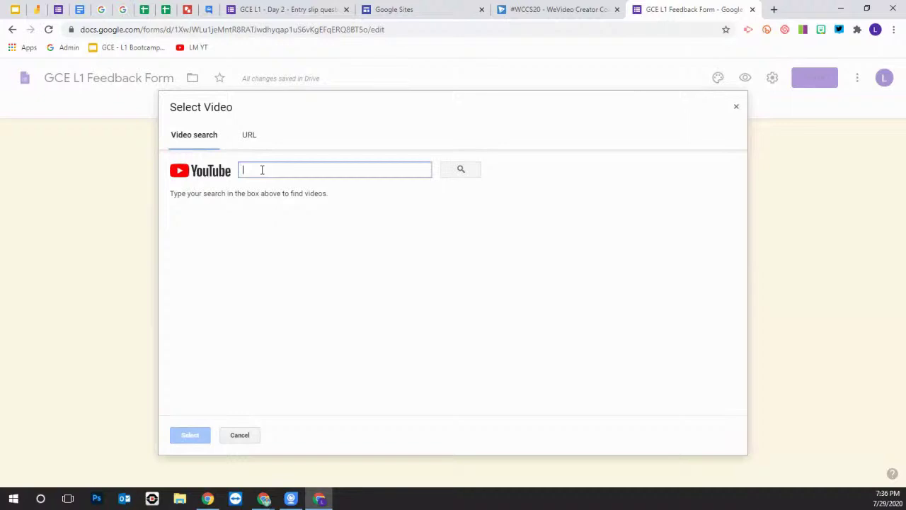
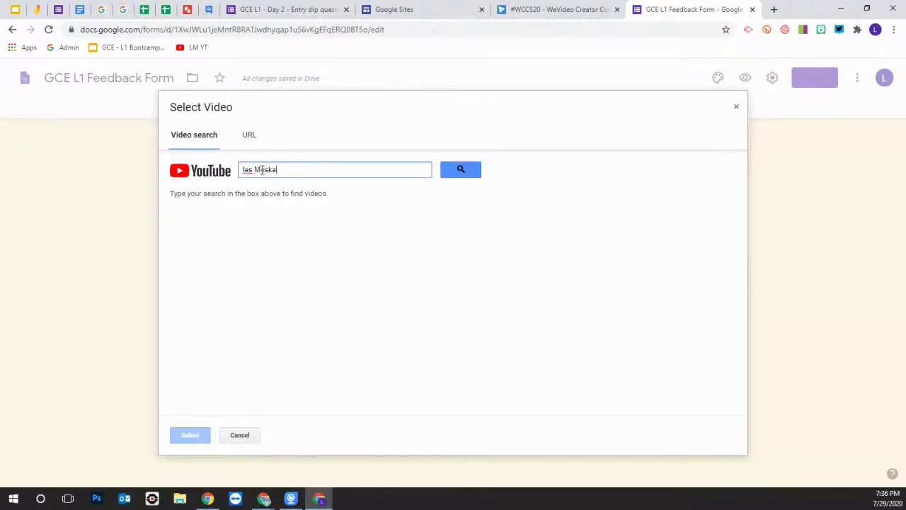
text(Cells Cells cells)
key(Return)
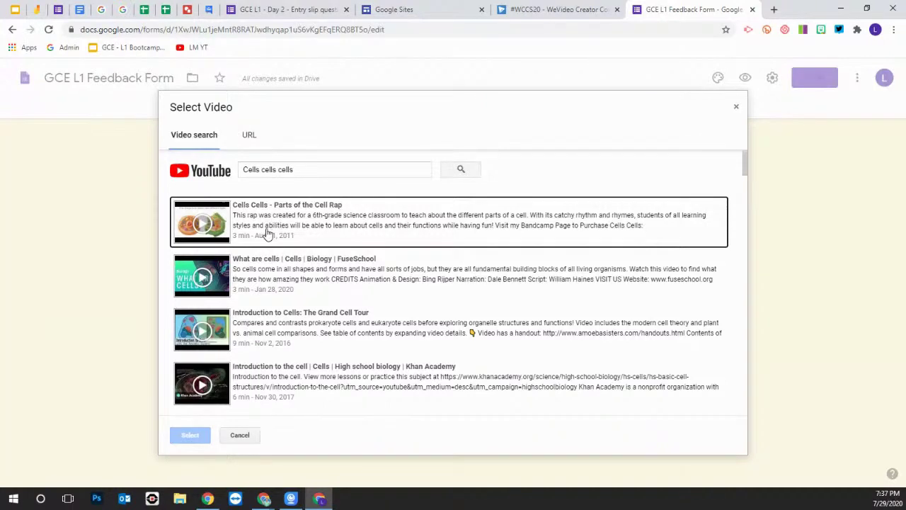
click(274, 234)
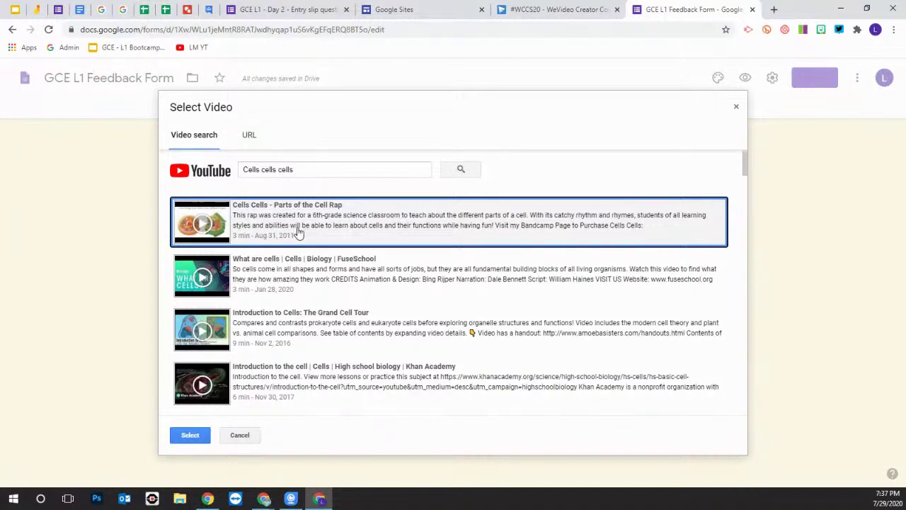
Insert the cell rap video and title it 'parts of the Cells'
click(193, 436)
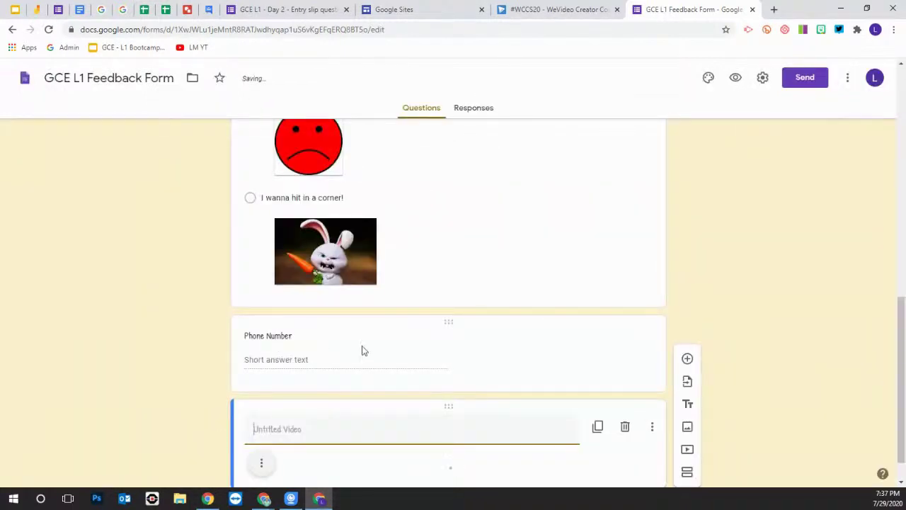
scroll(361, 350, down, 1)
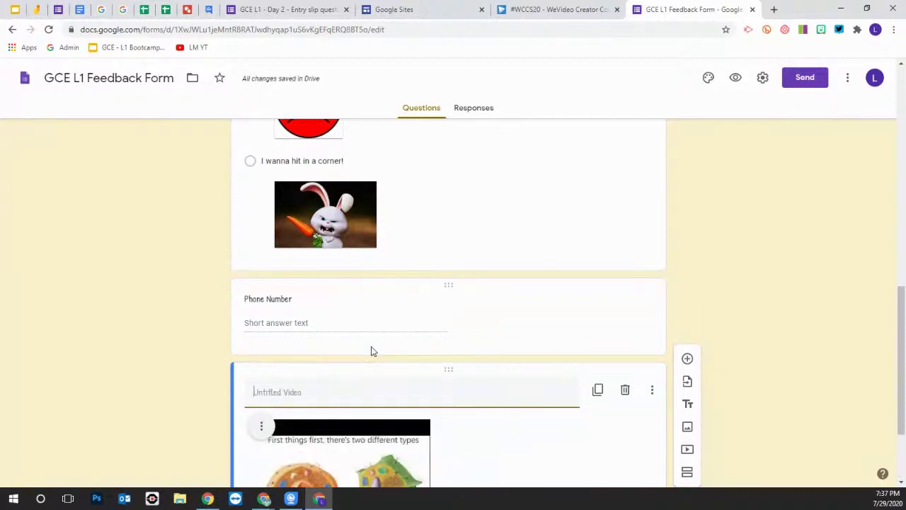
scroll(373, 351, down, 2)
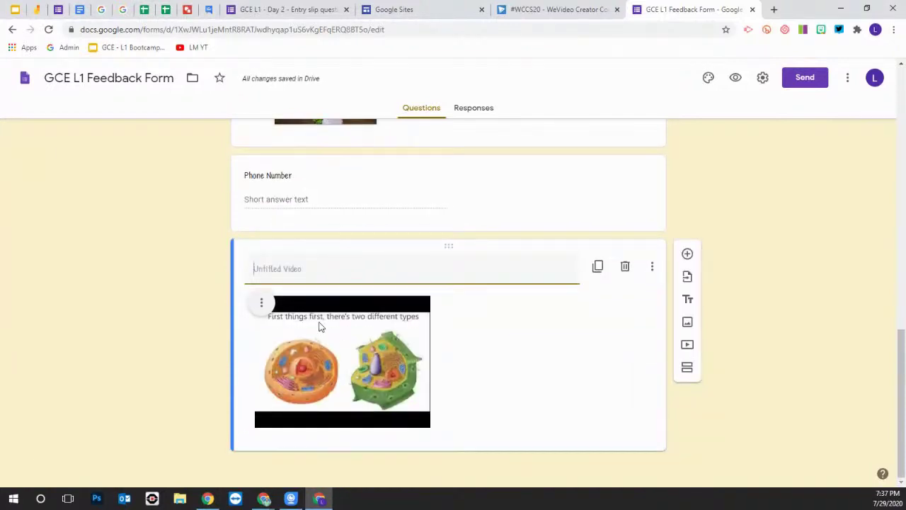
text(parts of)
key(BackSpace)
key(BackSpace)
key(BackSpace)
key(BackSpace)
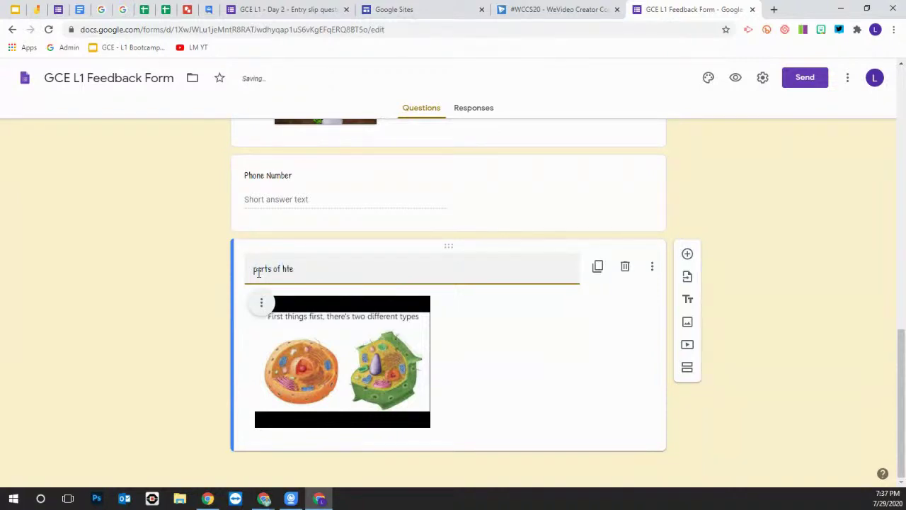
text(the Cells)
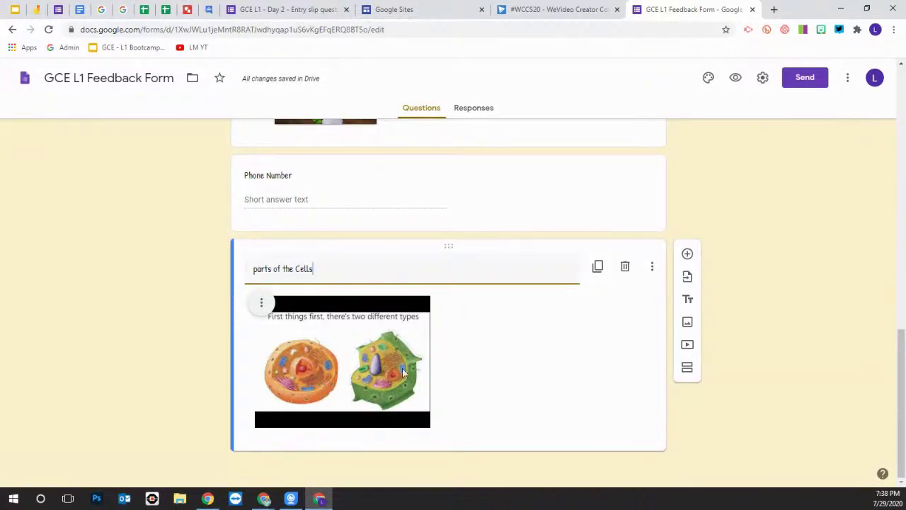
Open the respondent preview and play, then pause, the embedded cell video
click(736, 78)
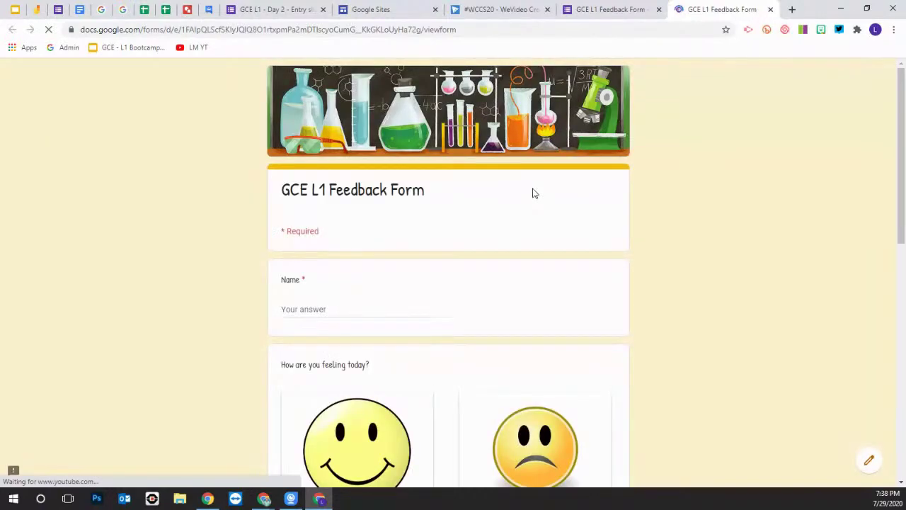
scroll(461, 232, down, 8)
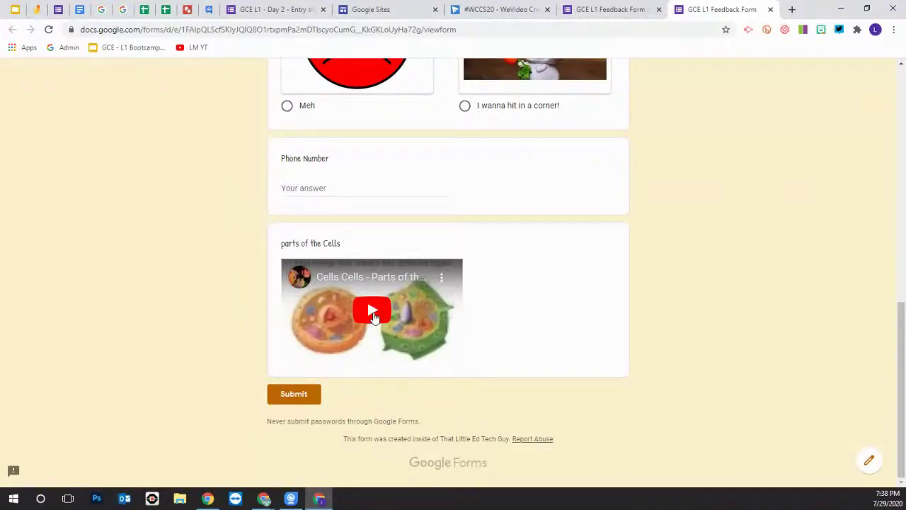
click(373, 311)
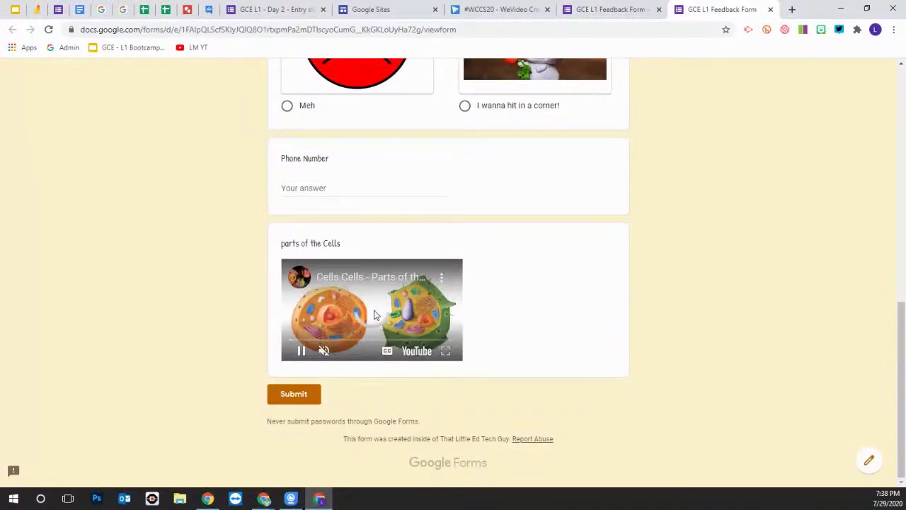
click(300, 350)
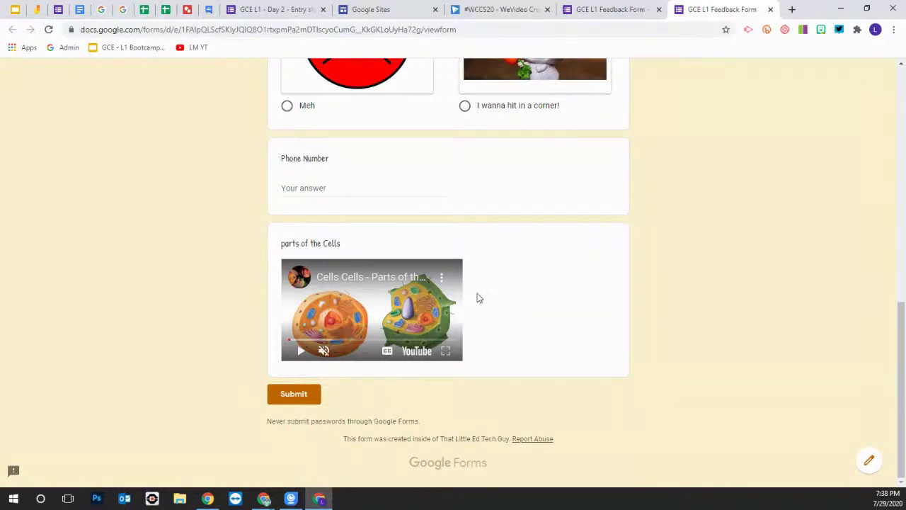
Scroll through the previewed form, then return to the editor tab
scroll(512, 320, up, 3)
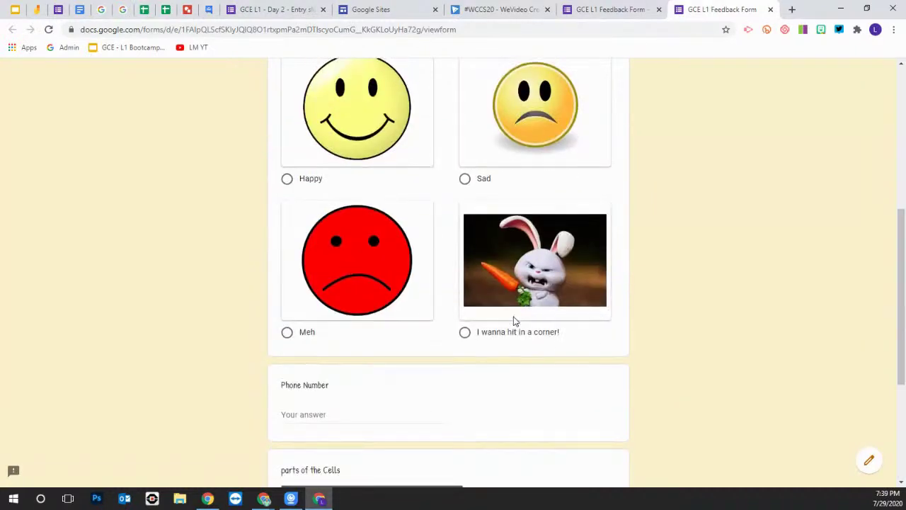
scroll(516, 322, down, 3)
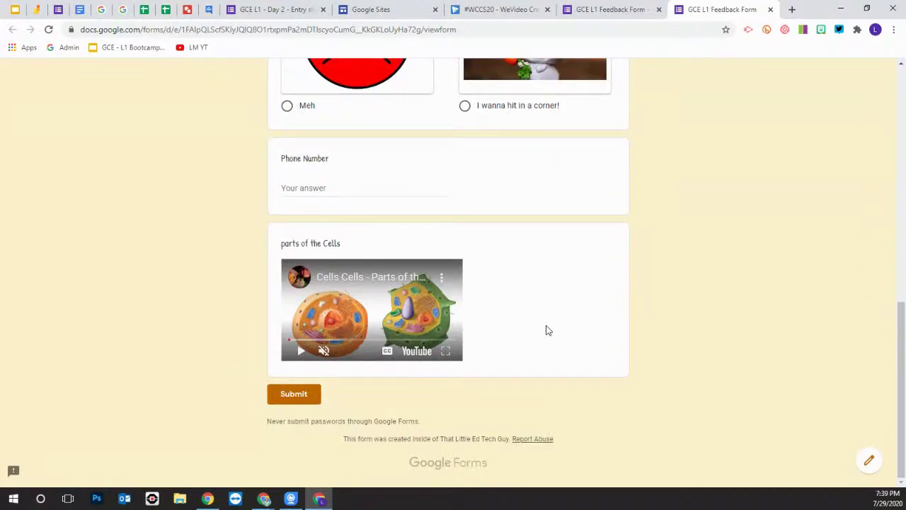
scroll(531, 330, up, 7)
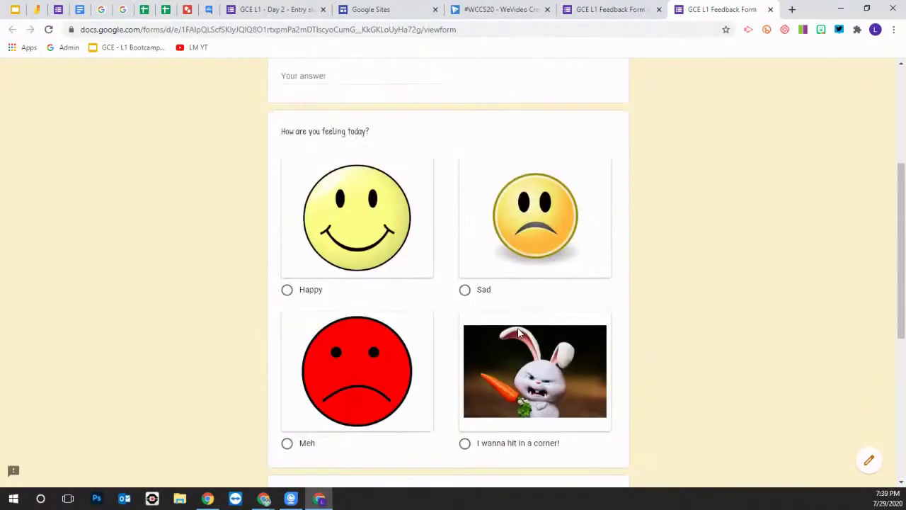
scroll(482, 313, down, 3)
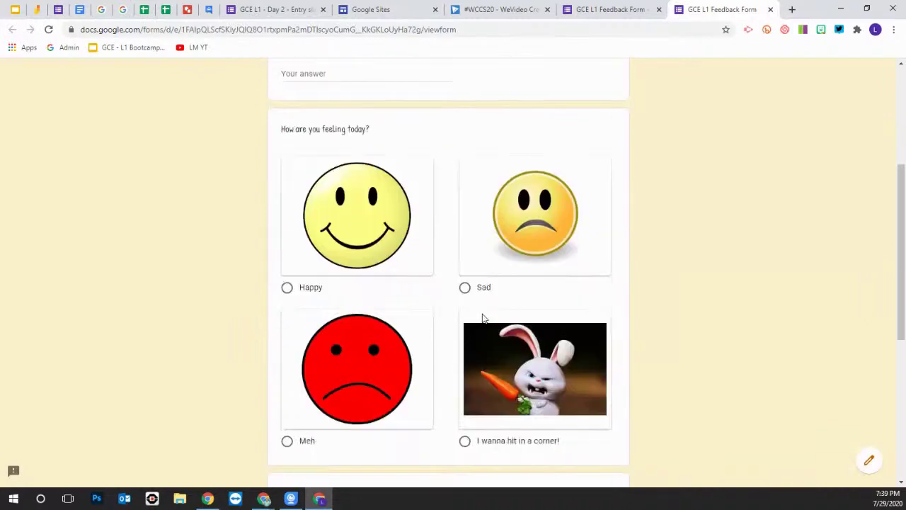
scroll(472, 320, down, 4)
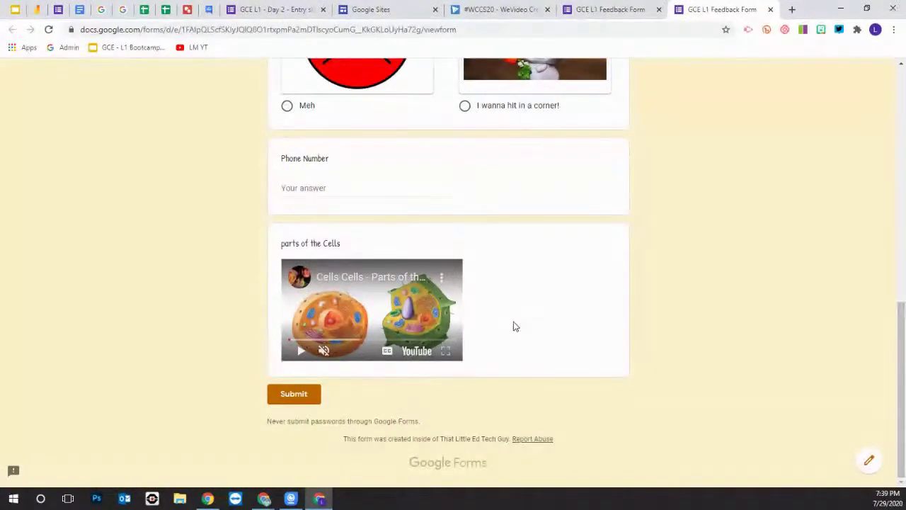
scroll(507, 314, up, 1)
scroll(392, 263, up, 15)
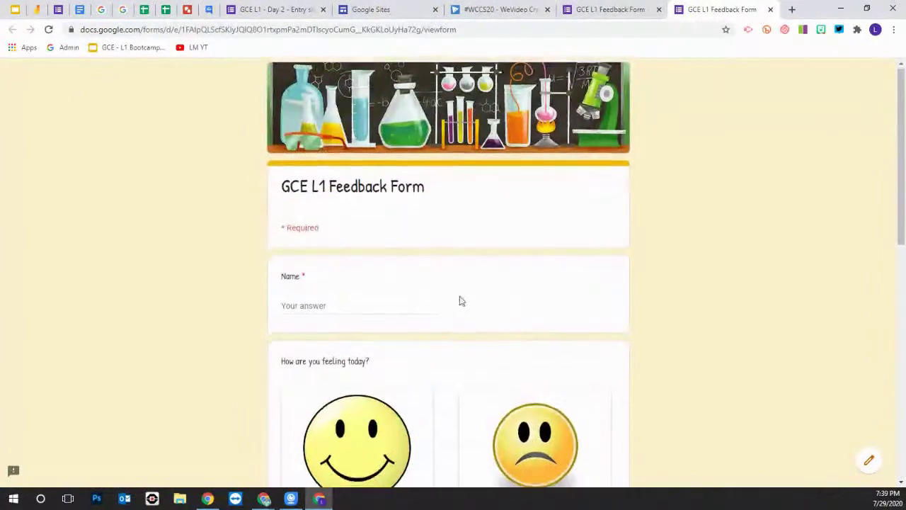
scroll(462, 306, down, 15)
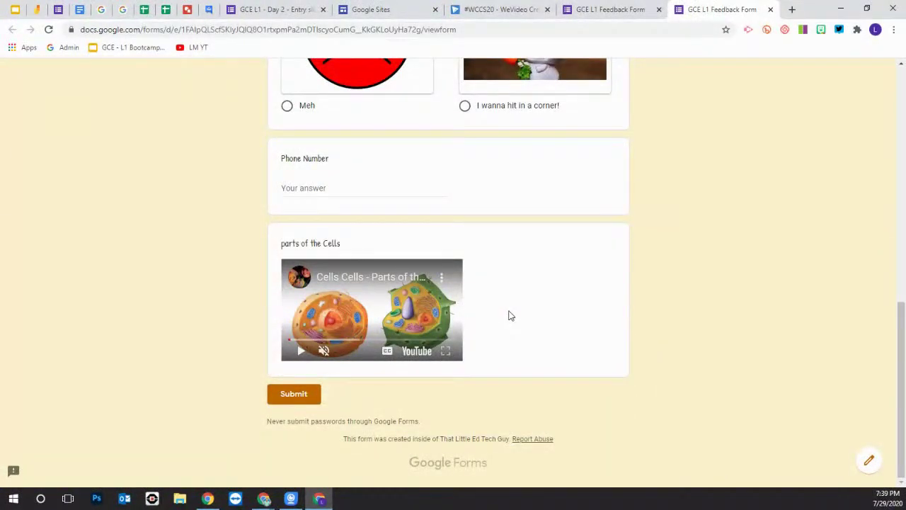
scroll(515, 307, up, 15)
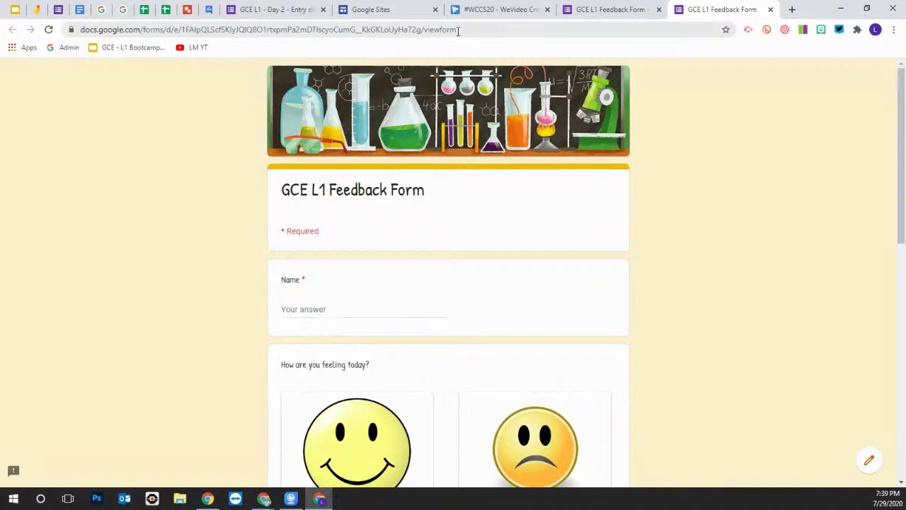
scroll(610, 291, down, 3)
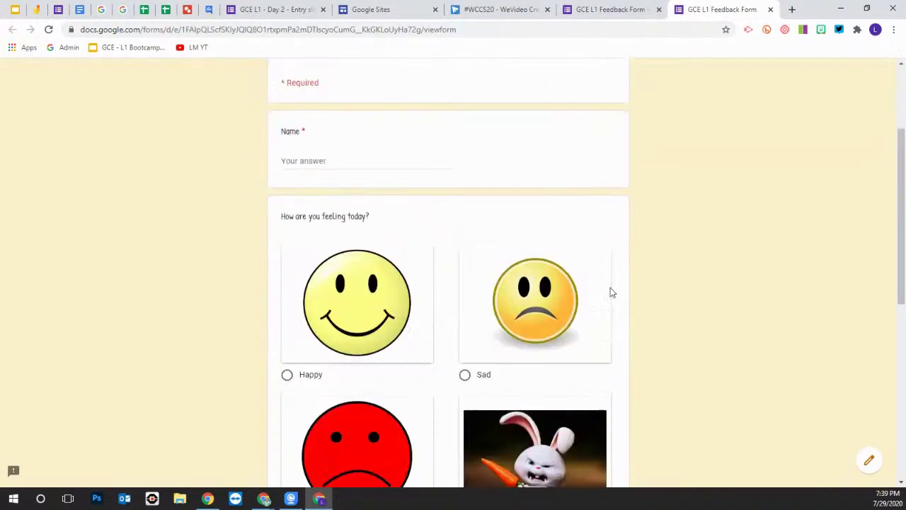
click(613, 10)
scroll(454, 124, up, 4)
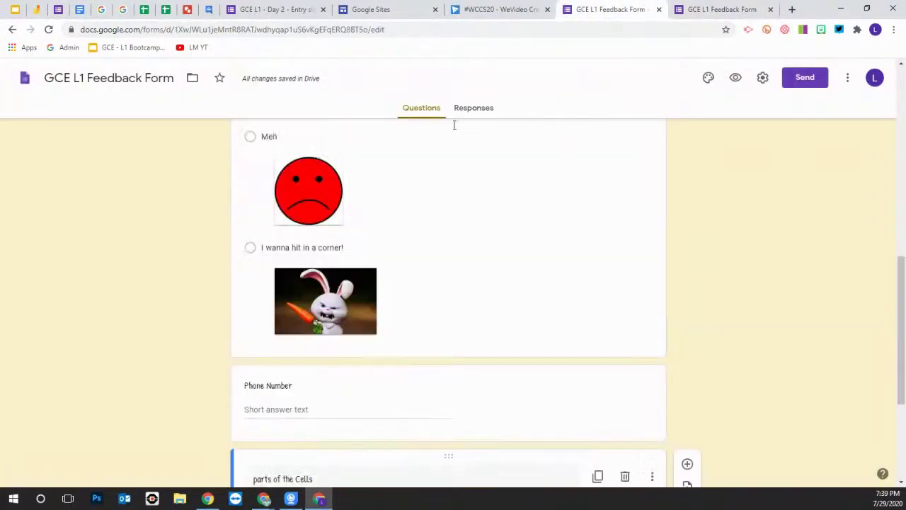
click(361, 29)
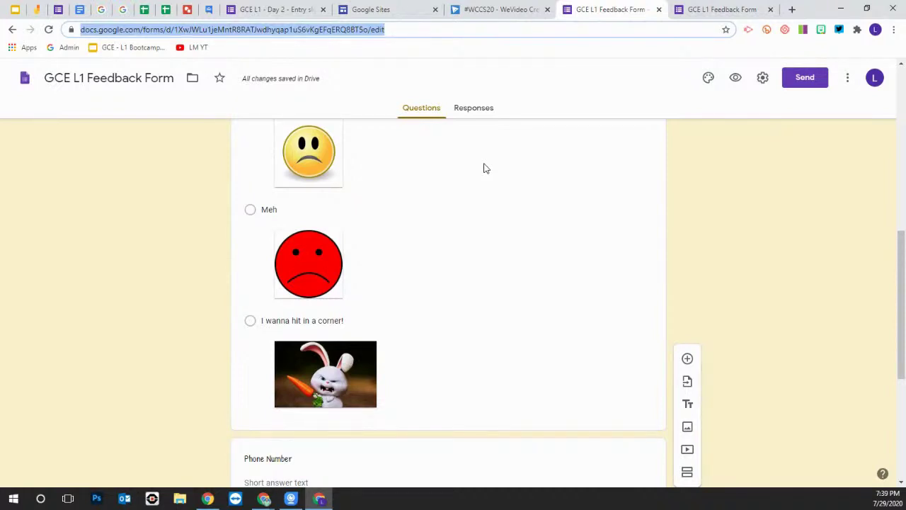
click(711, 9)
click(453, 32)
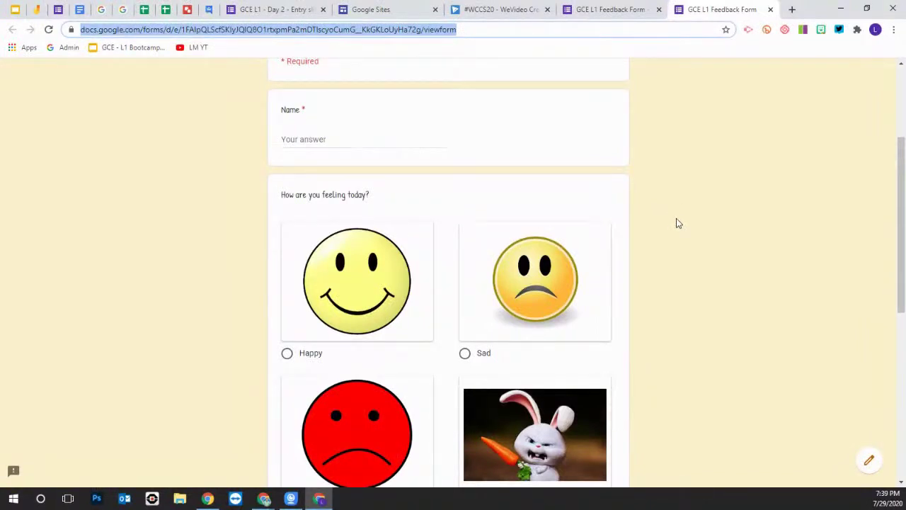
scroll(736, 225, up, 3)
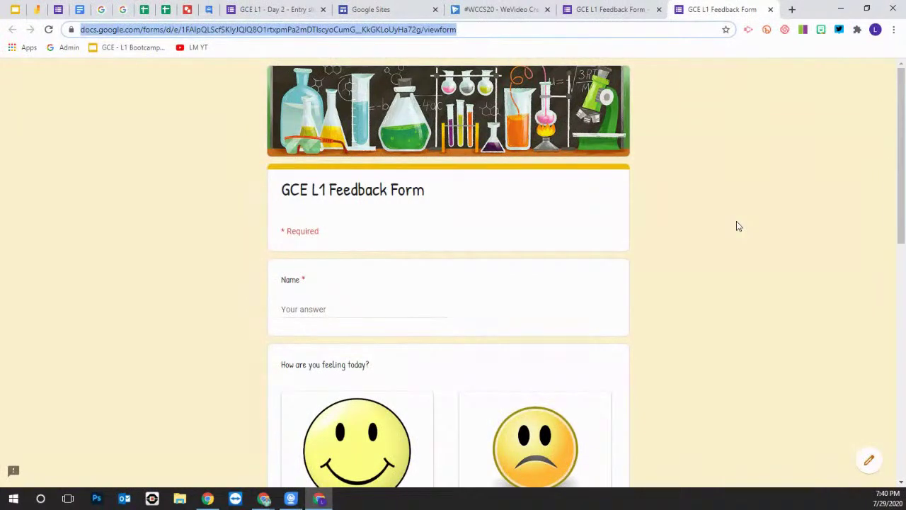
scroll(736, 208, down, 8)
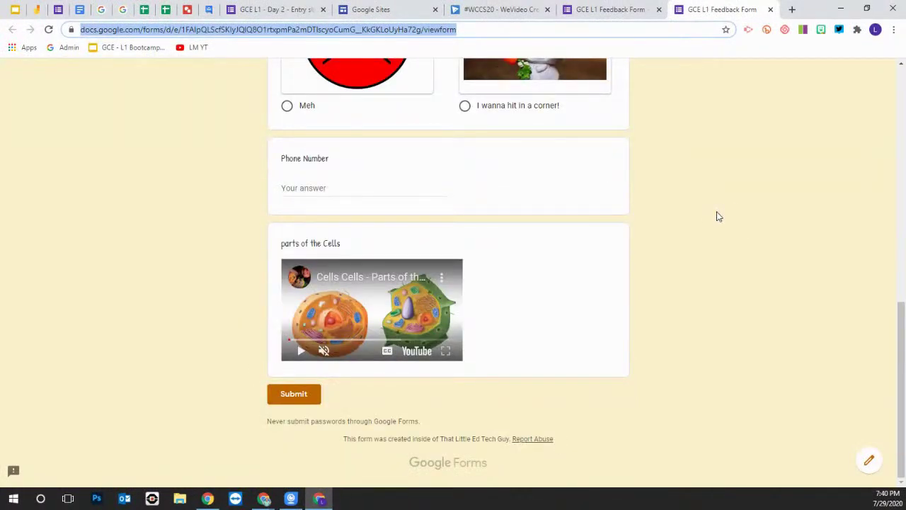
scroll(749, 206, up, 8)
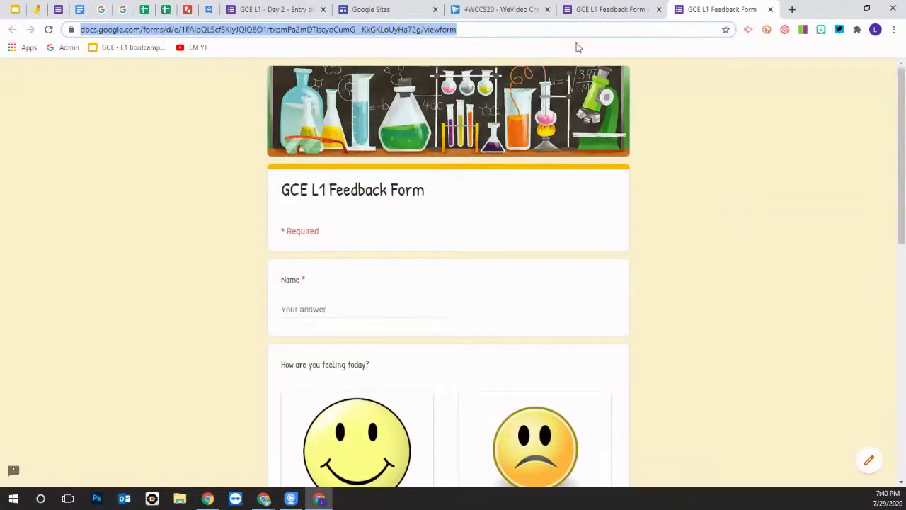
click(599, 10)
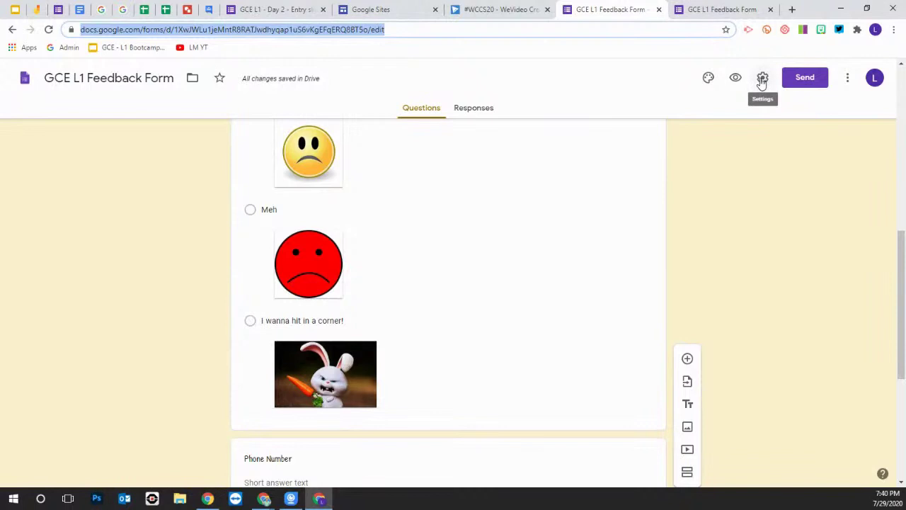
Turn on collection of respondents' email addresses in the form's General settings
click(762, 79)
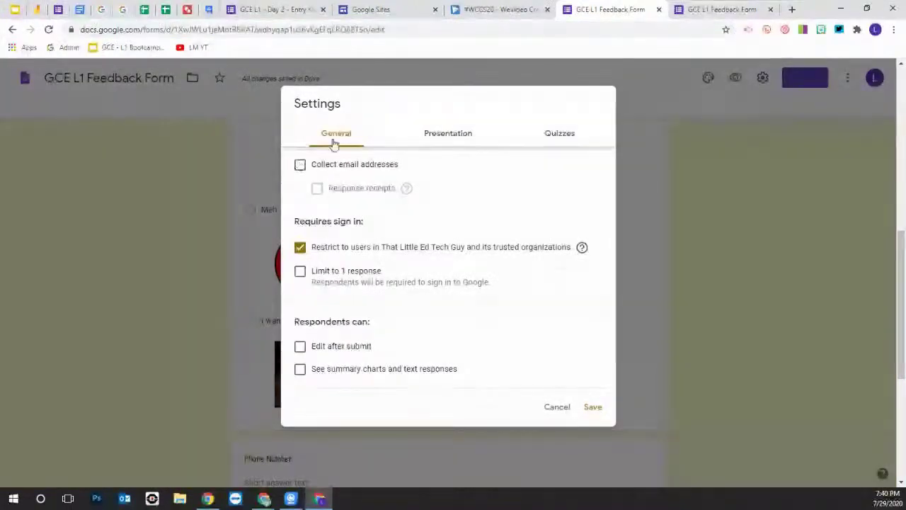
click(301, 166)
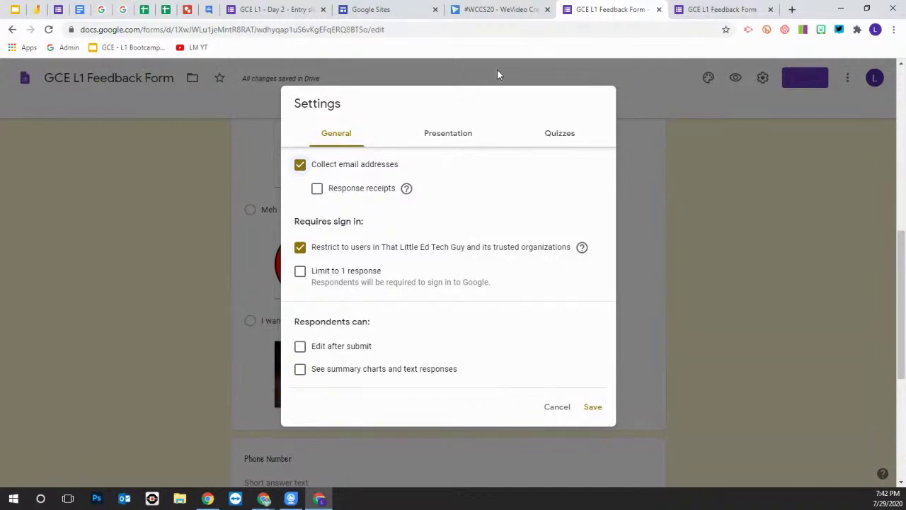
click(449, 133)
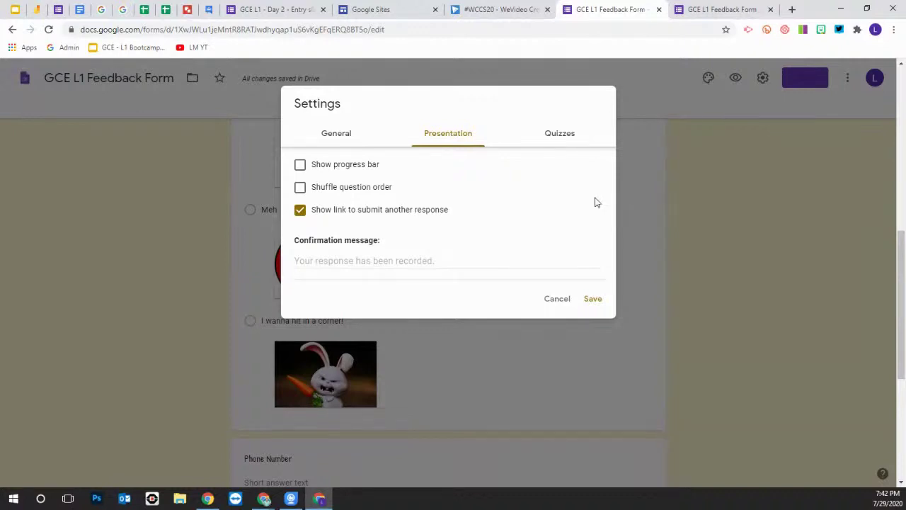
Switch off 'Show link to submit another response' in the Presentation settings
scroll(281, 379, down, 3)
scroll(282, 379, down, 2)
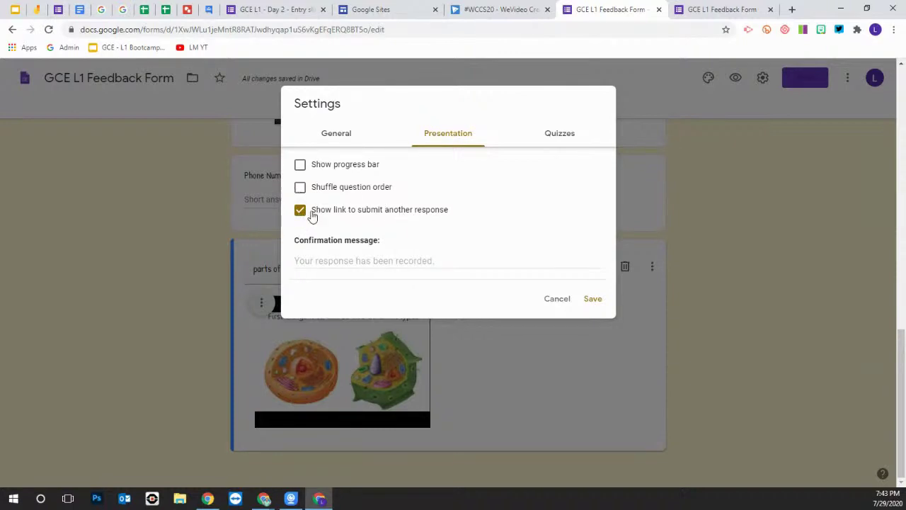
click(301, 214)
click(377, 261)
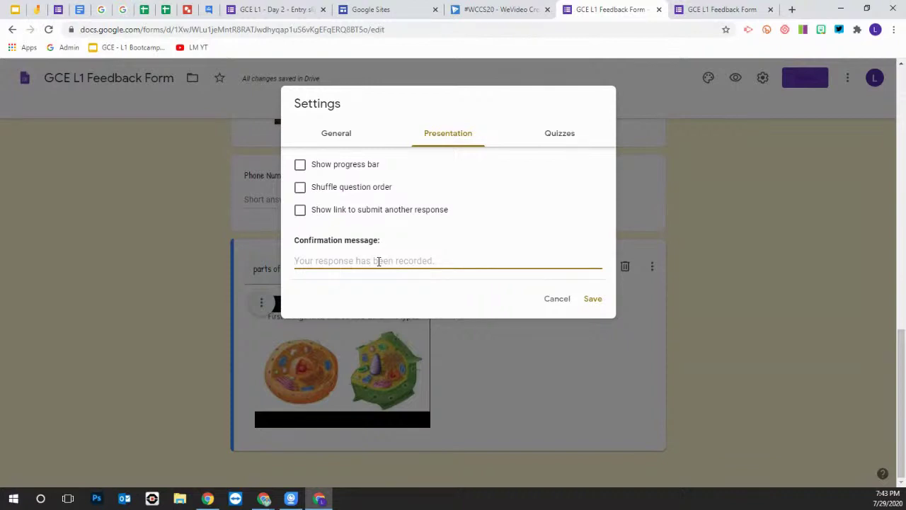
text(That)
key(BackSpace)
text(nk)
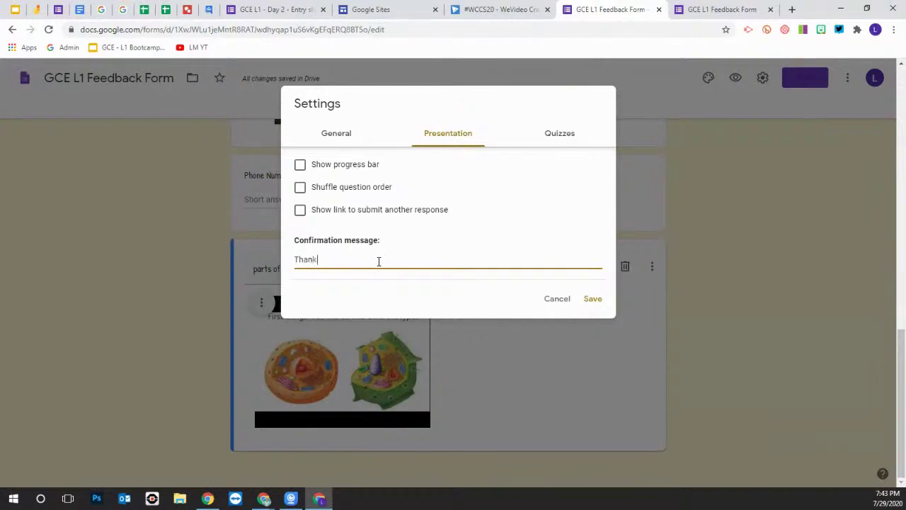
text( you for your response)
text(.)
key(BackSpace)
key(BackSpace)
text(, plese)
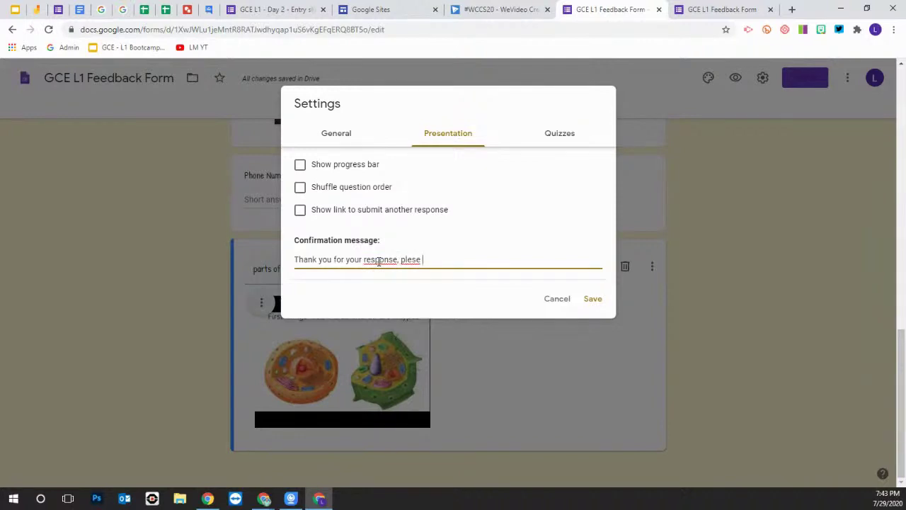
key(BackSpace)
key(BackSpace)
key(BackSpace)
key(BackSpace)
key(BackSpace)
key(BackSpace)
key(BackSpace)
key(BackSpace)
key(BackSpace)
key(BackSpace)
key(BackSpace)
key(BackSpace)
key(BackSpace)
key(BackSpace)
key(BackSpace)
key(BackSpace)
key(BackSpace)
key(BackSpace)
key(BackSpace)
key(BackSpace)
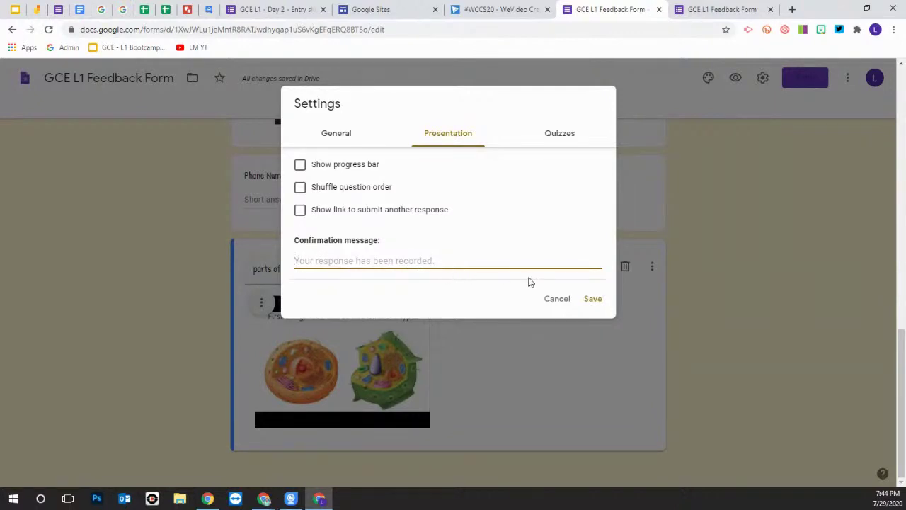
Turn on 'Make this a quiz' in the Quizzes settings
click(565, 139)
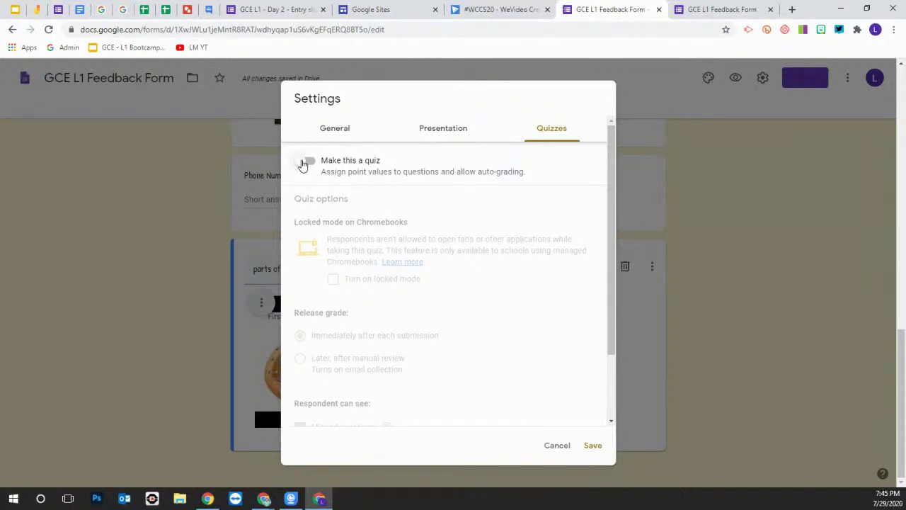
click(305, 162)
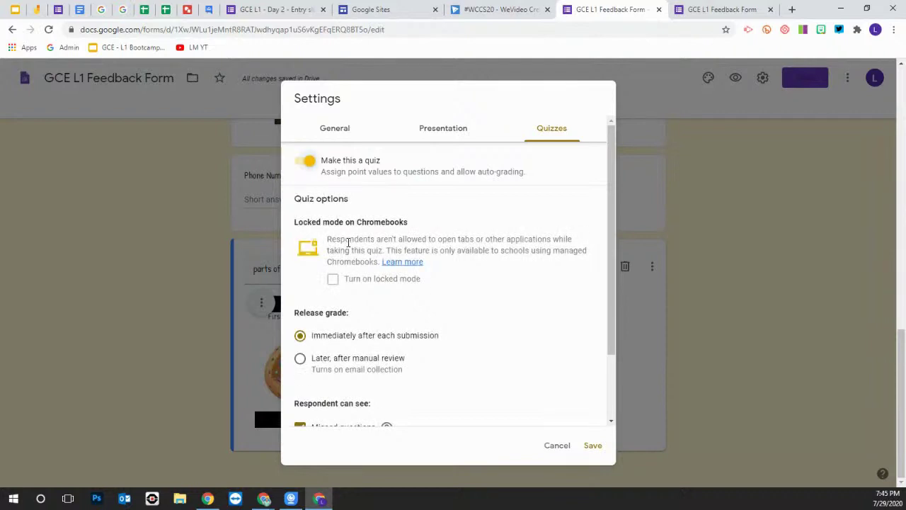
scroll(348, 241, down, 1)
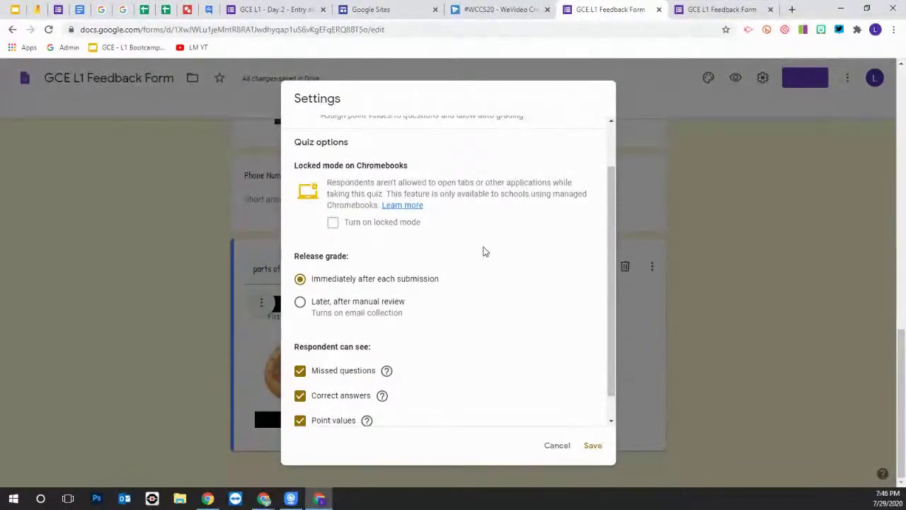
scroll(453, 280, up, 2)
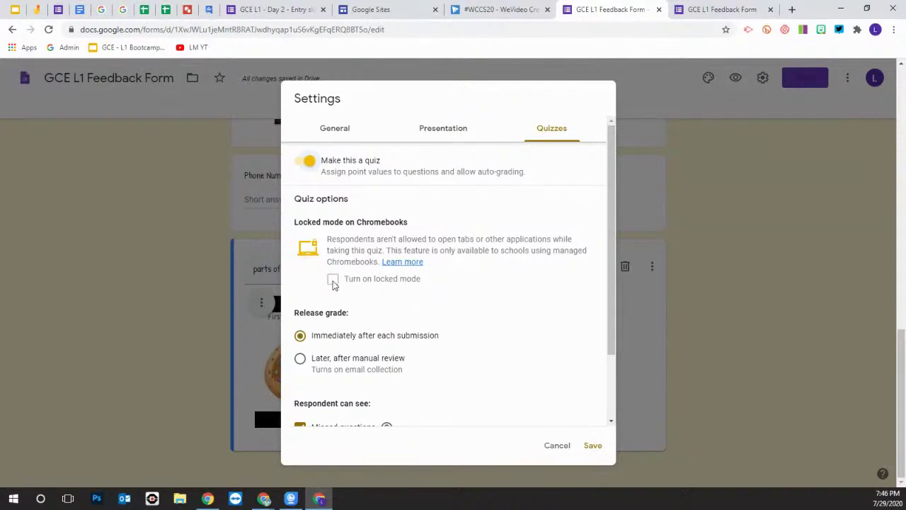
scroll(408, 296, down, 1)
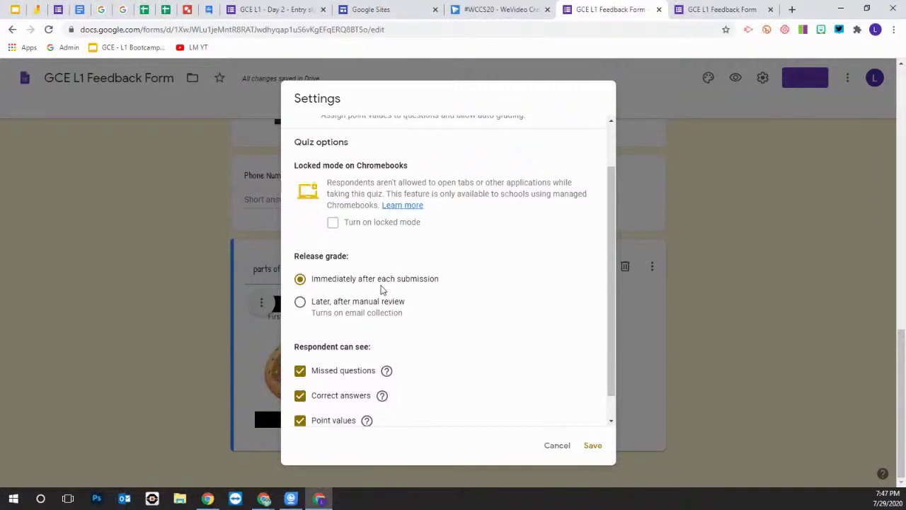
Set Release grade to 'Later, after manual review'
click(301, 301)
scroll(443, 321, down, 1)
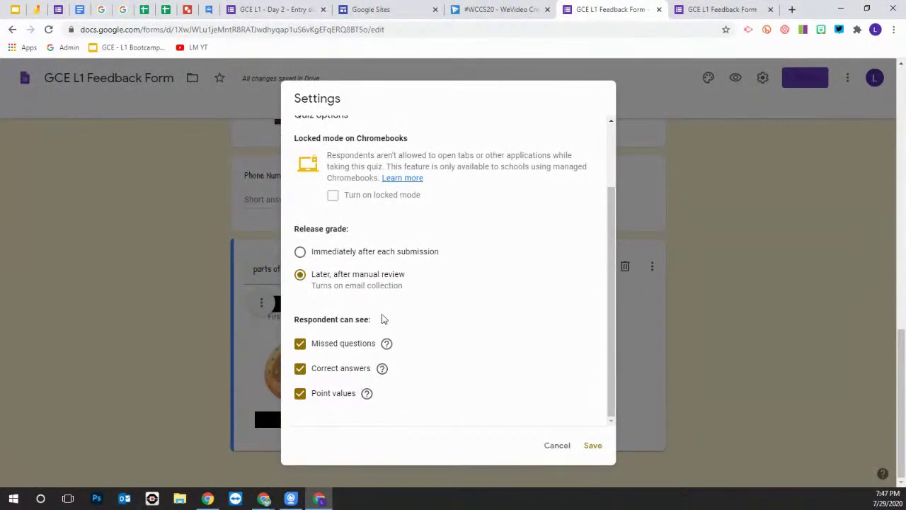
scroll(416, 299, up, 2)
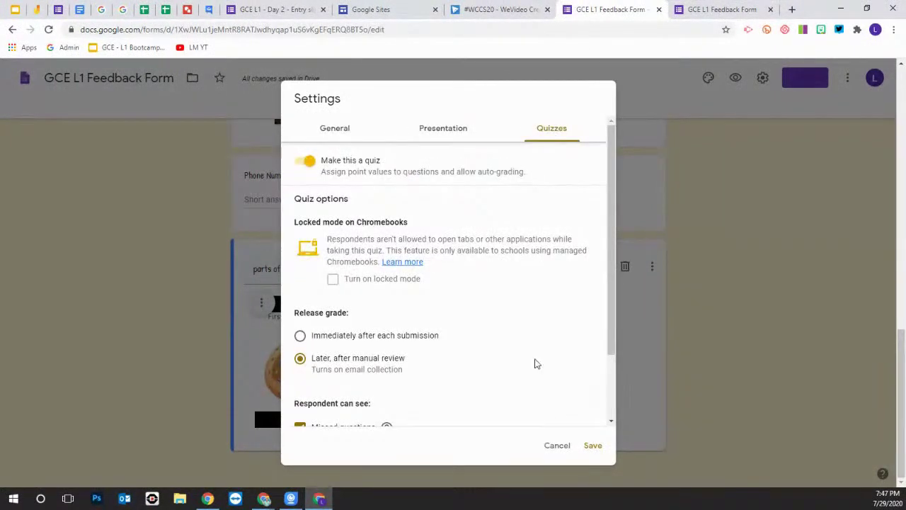
Save the quiz settings and select the Name question card for editing
click(594, 445)
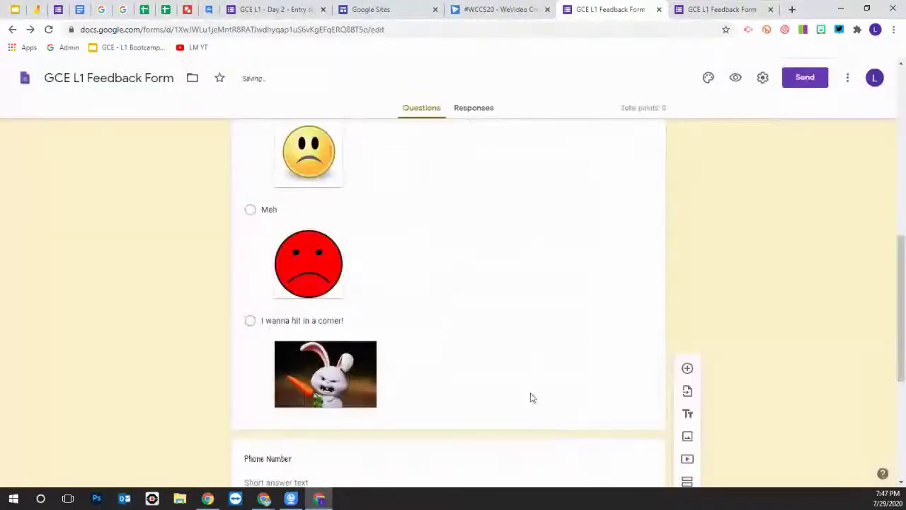
scroll(509, 379, up, 7)
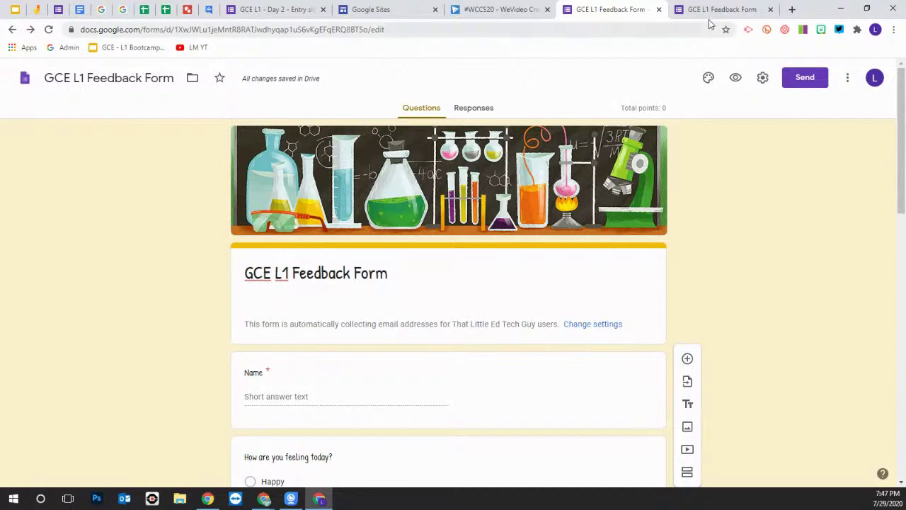
scroll(448, 354, down, 9)
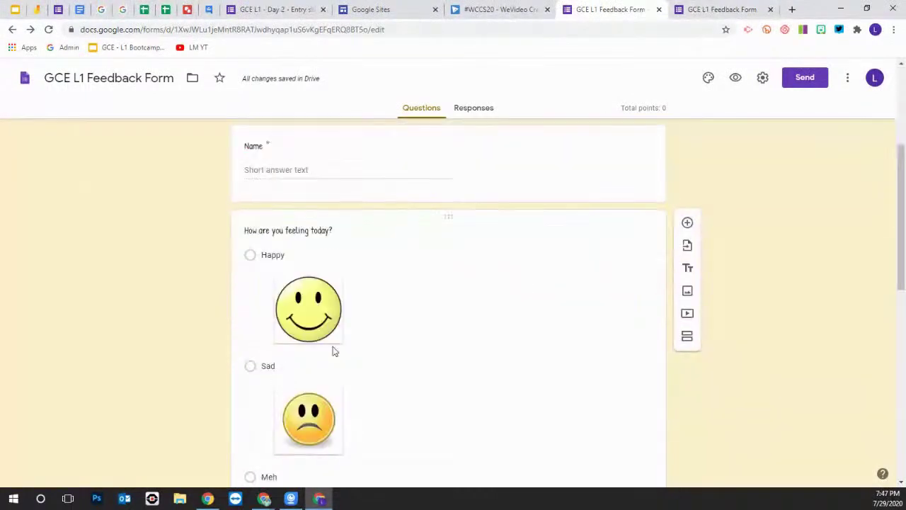
scroll(425, 368, down, 3)
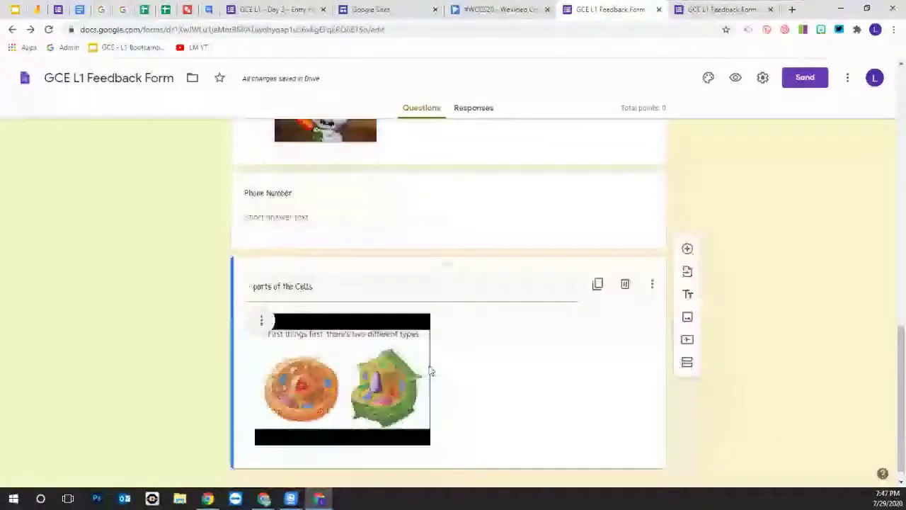
scroll(503, 375, up, 15)
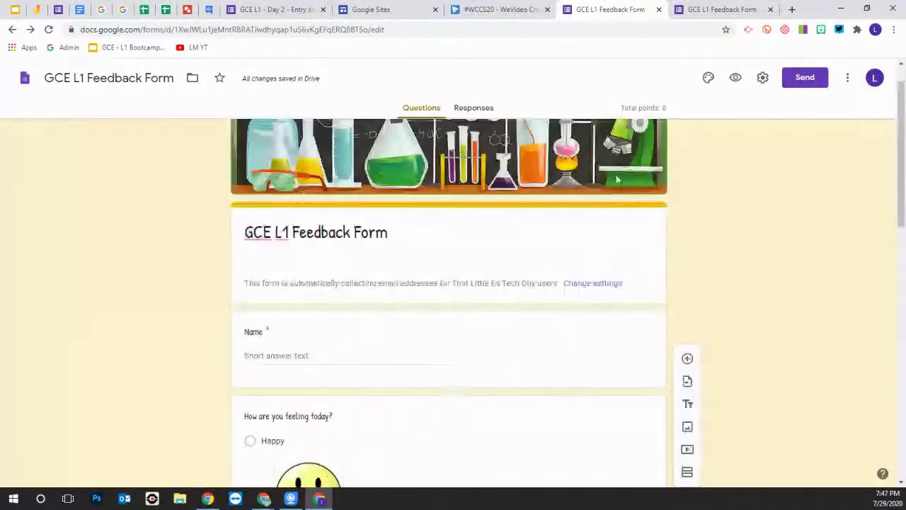
click(496, 347)
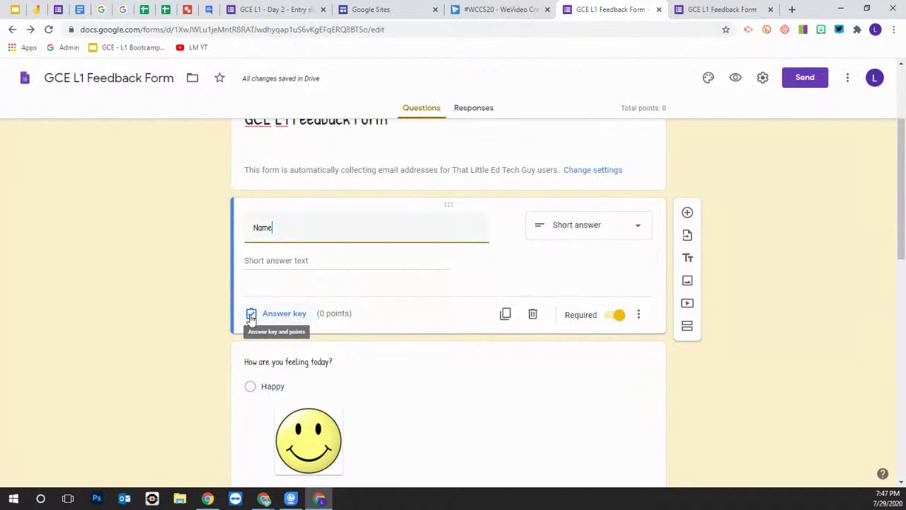
Give the Name question an answer key worth 2 points
click(251, 315)
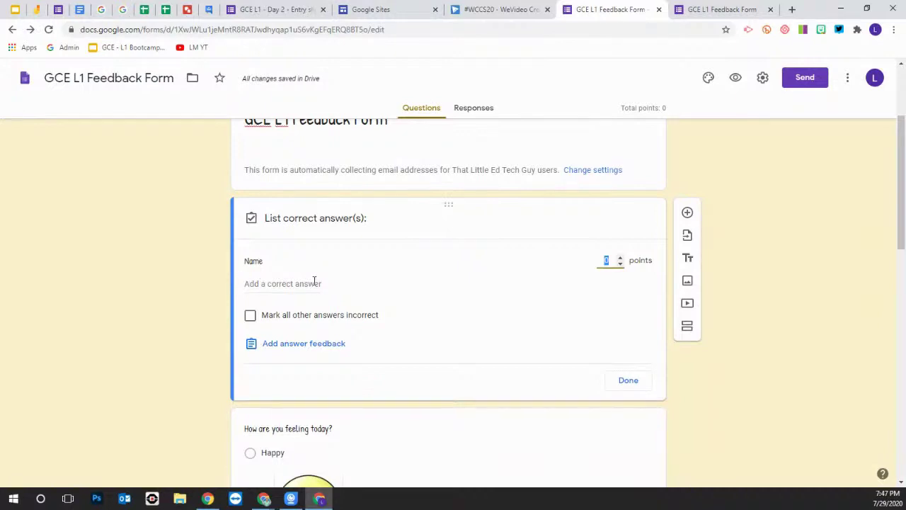
click(620, 258)
click(621, 257)
click(629, 382)
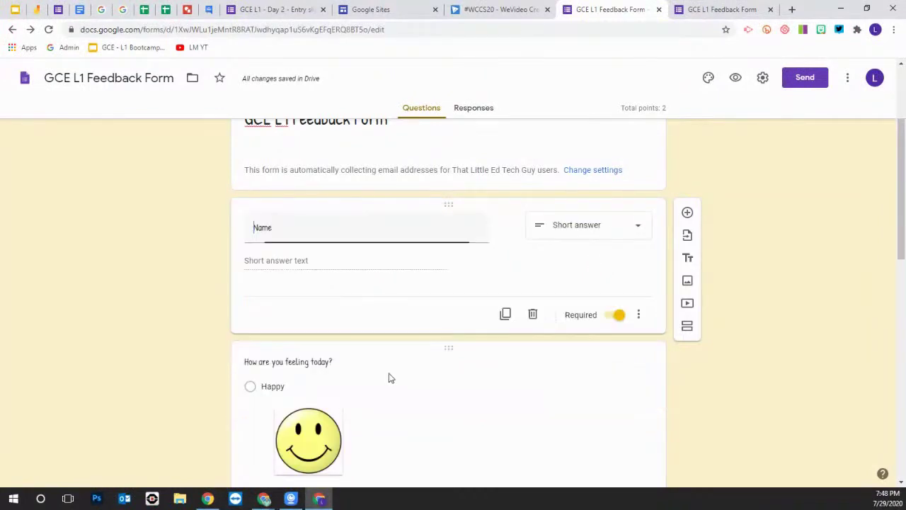
Select the 'How are you feeling today?' question for editing
scroll(429, 269, down, 2)
scroll(456, 271, down, 2)
click(456, 272)
scroll(463, 288, down, 8)
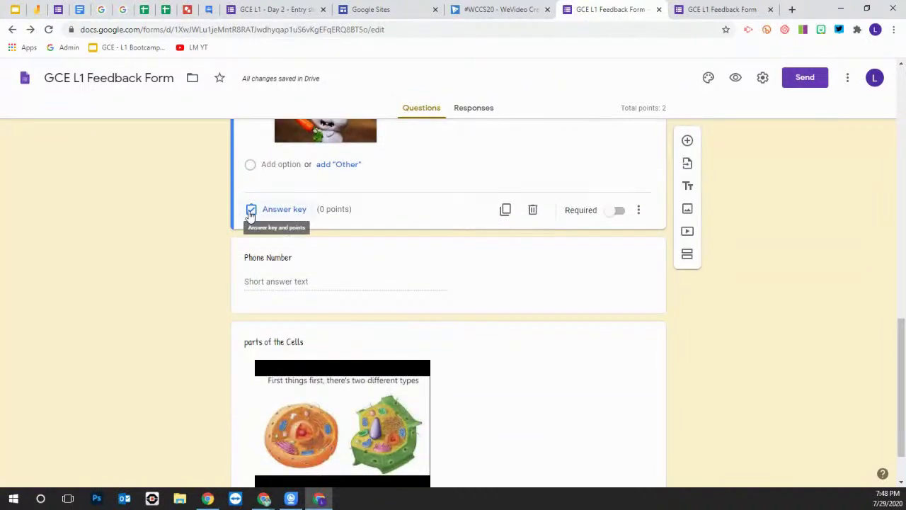
Set the feeling question's answer key to 1 point, with Happy marked correct
click(252, 211)
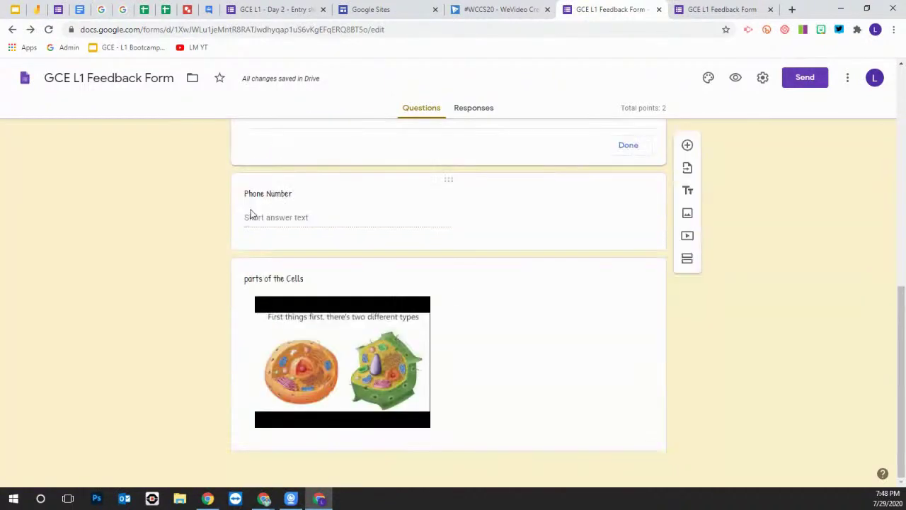
scroll(318, 320, down, 7)
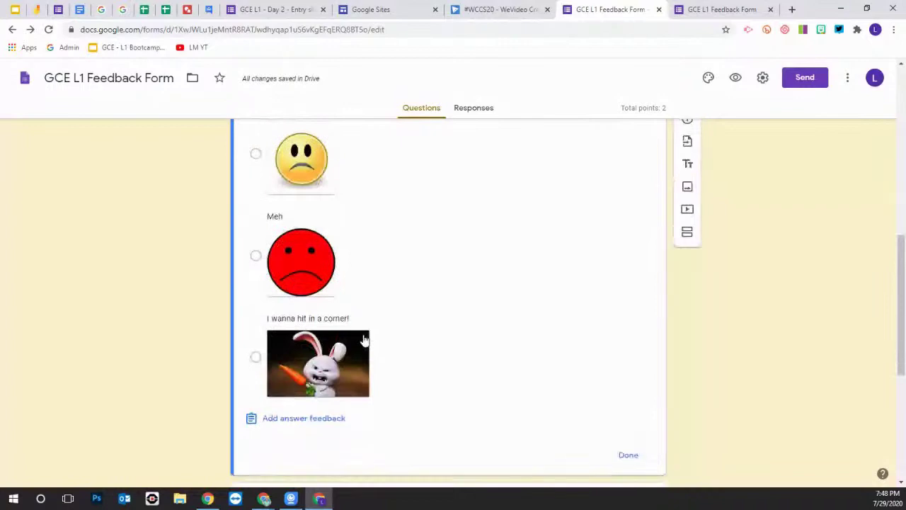
scroll(310, 290, up, 1)
scroll(306, 273, up, 1)
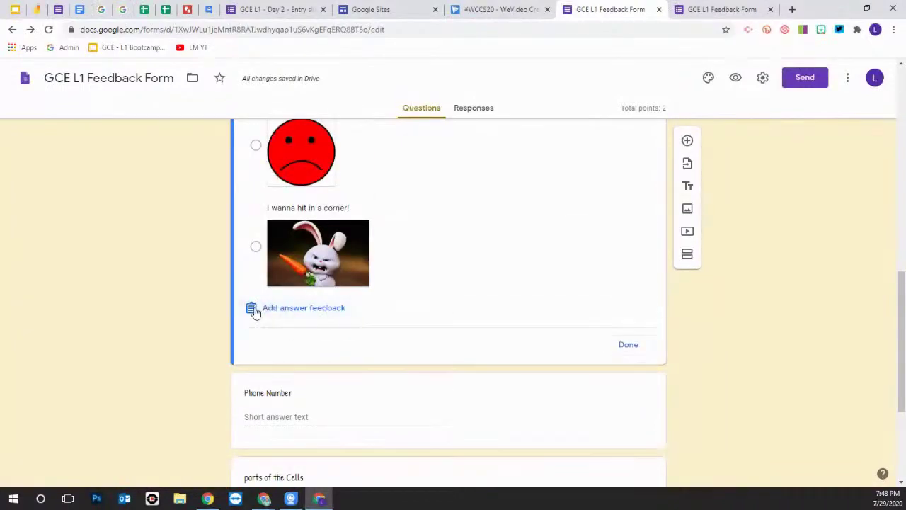
scroll(256, 260, up, 6)
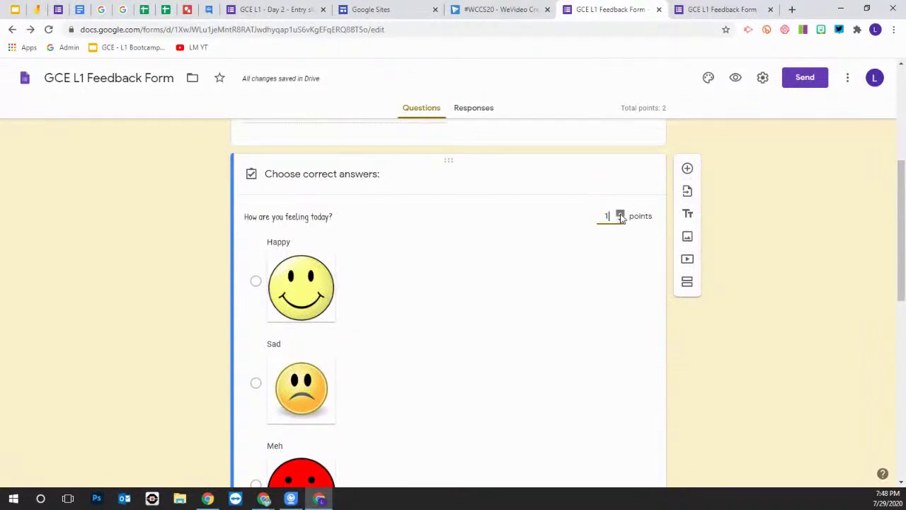
click(620, 213)
click(257, 282)
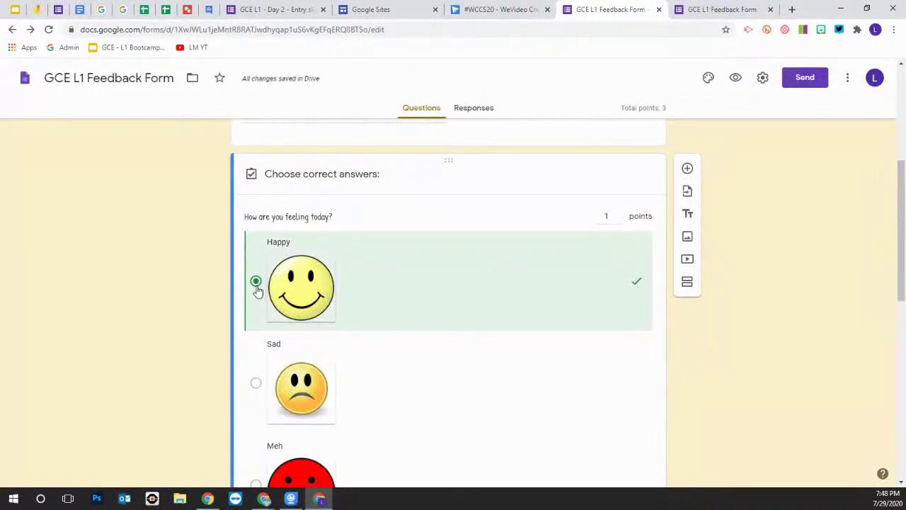
scroll(377, 314, down, 1)
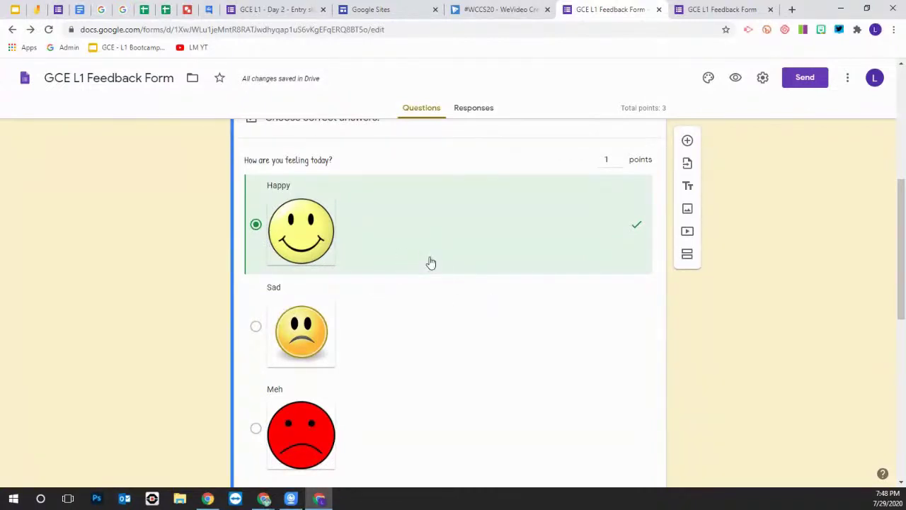
scroll(455, 277, down, 1)
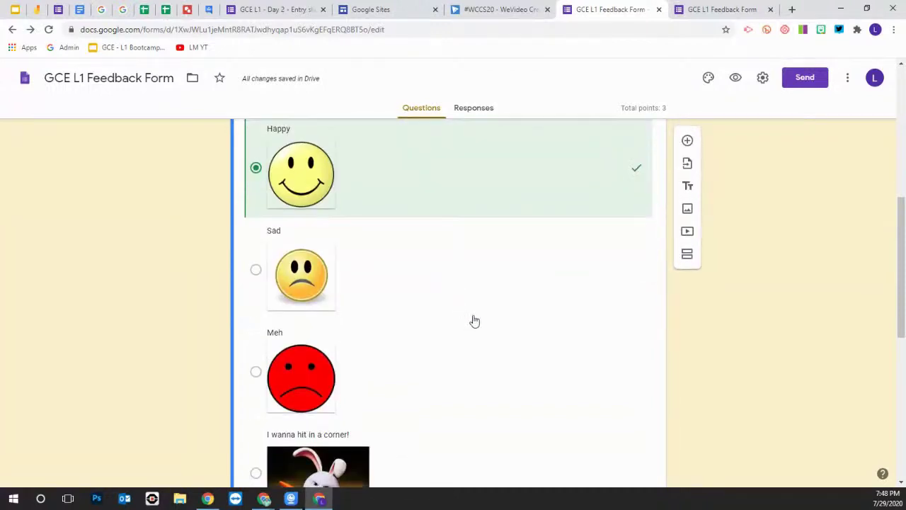
scroll(474, 323, down, 1)
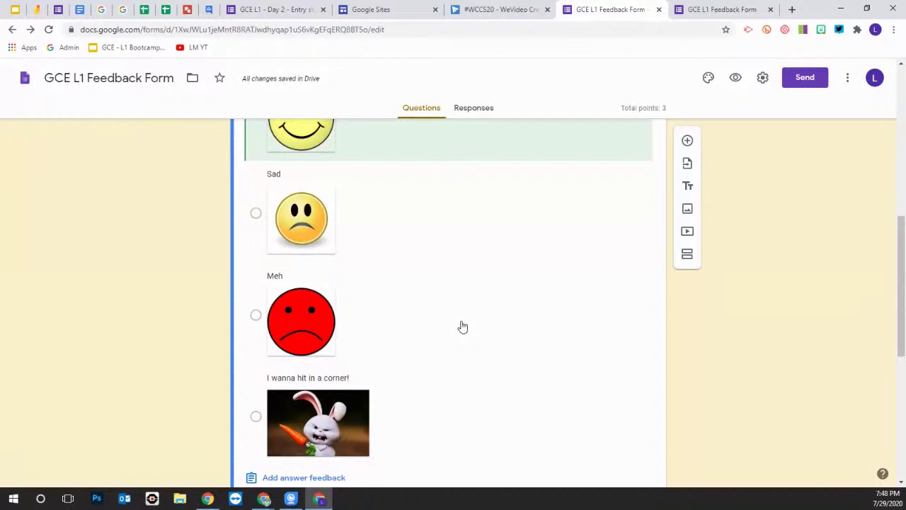
scroll(462, 326, down, 1)
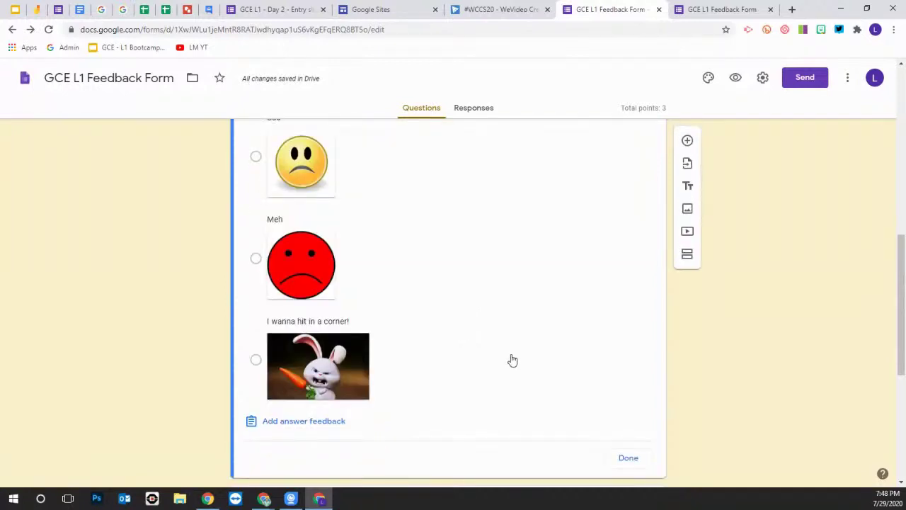
scroll(511, 361, down, 2)
click(628, 346)
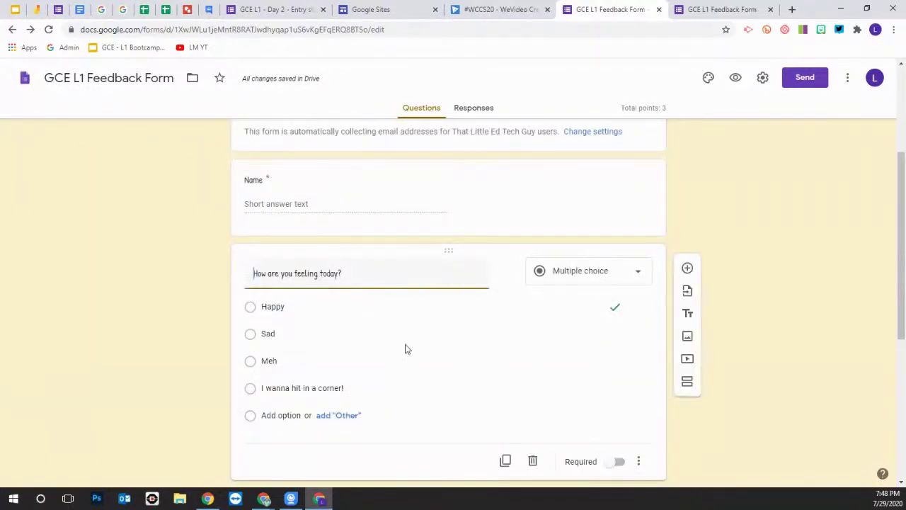
scroll(300, 325, down, 2)
scroll(300, 324, down, 8)
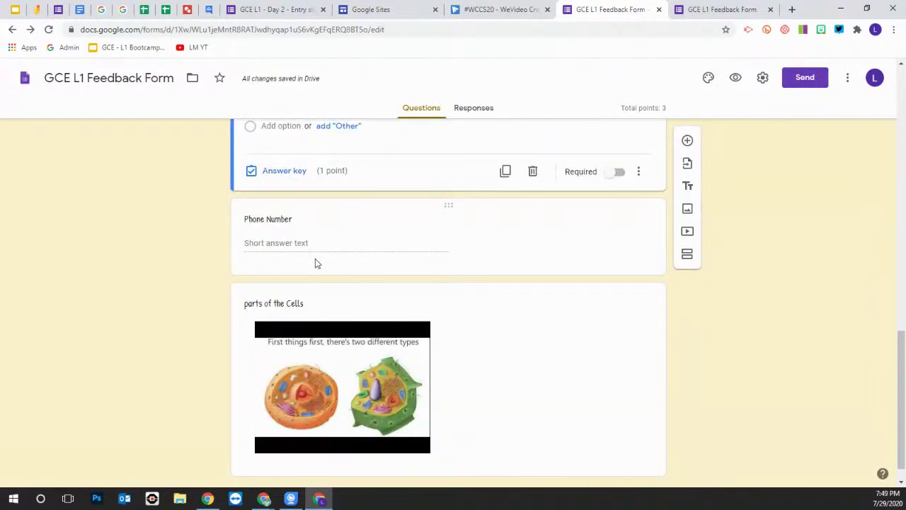
Give the Phone Number question an answer key worth 3 points
click(313, 260)
click(250, 233)
click(621, 178)
click(620, 178)
click(620, 178)
click(628, 301)
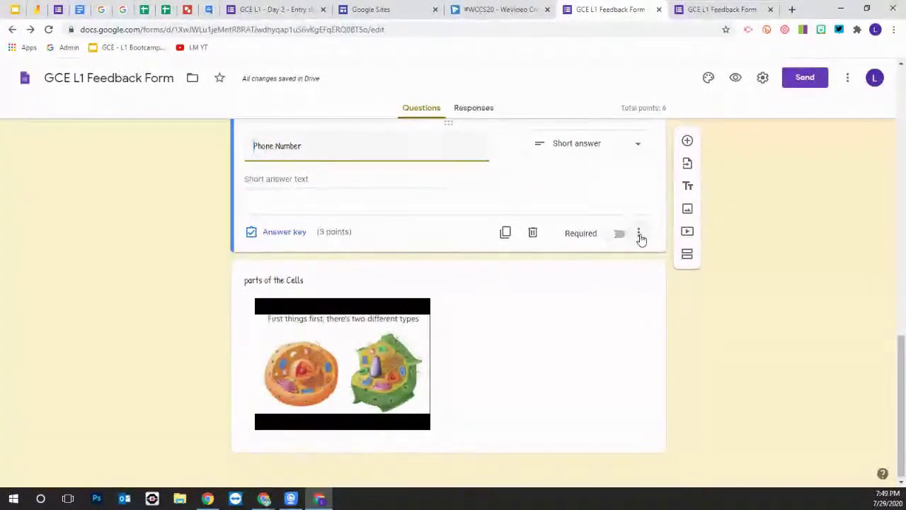
Show the Phone Number question's extra options menu
click(640, 234)
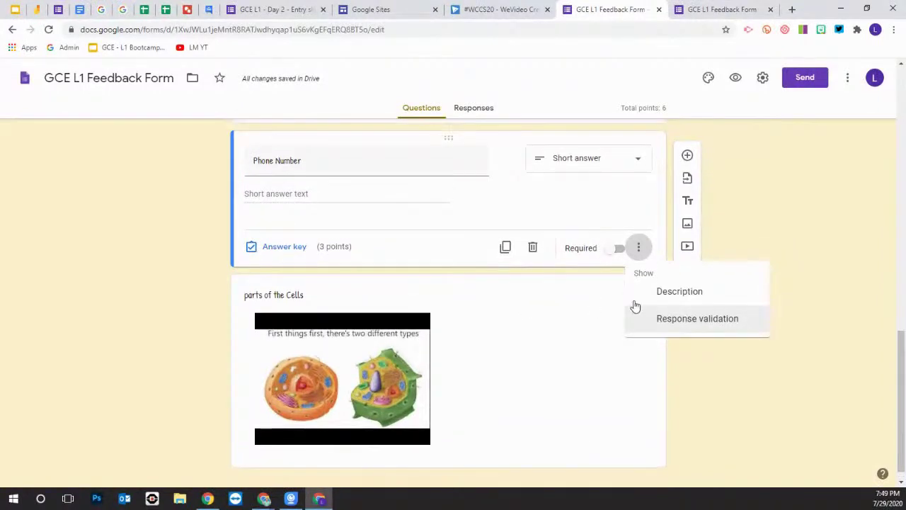
scroll(432, 283, up, 6)
scroll(413, 281, down, 5)
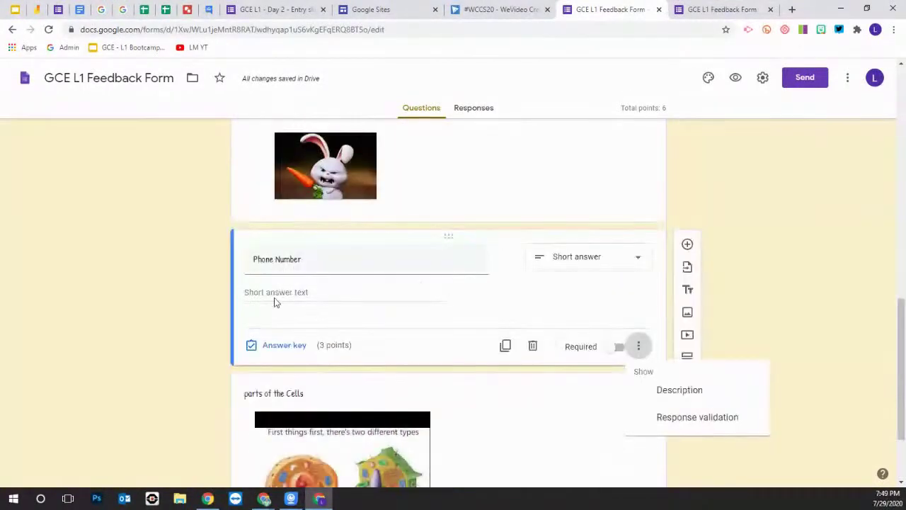
scroll(382, 304, up, 10)
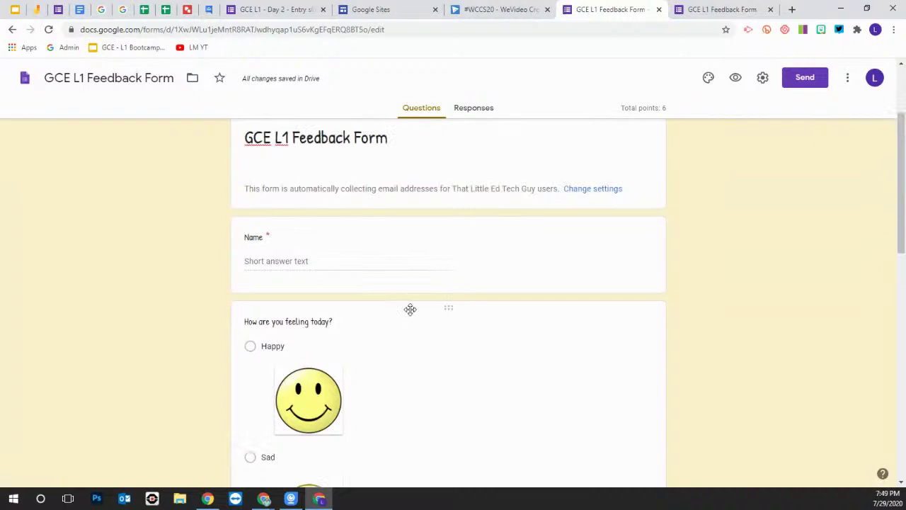
scroll(300, 227, down, 2)
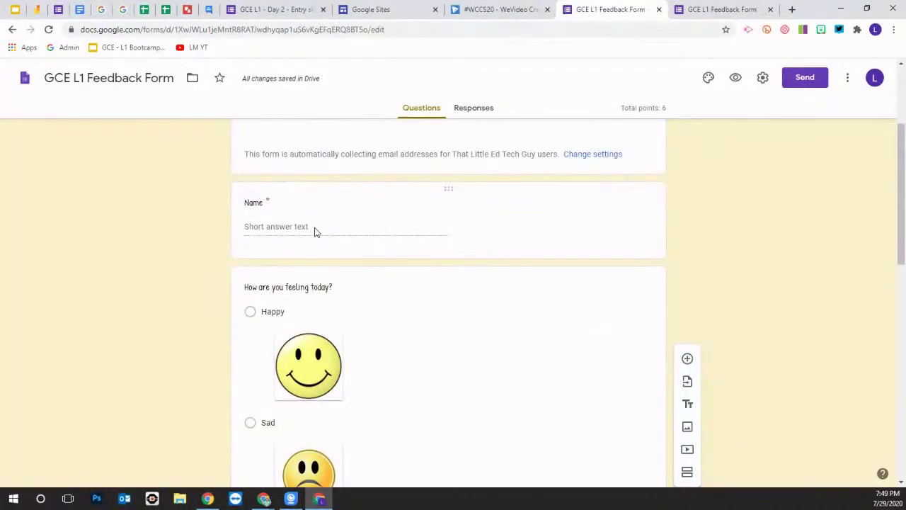
scroll(621, 231, down, 8)
Add response validation to Phone Number set to Text with the Contains condition
click(639, 234)
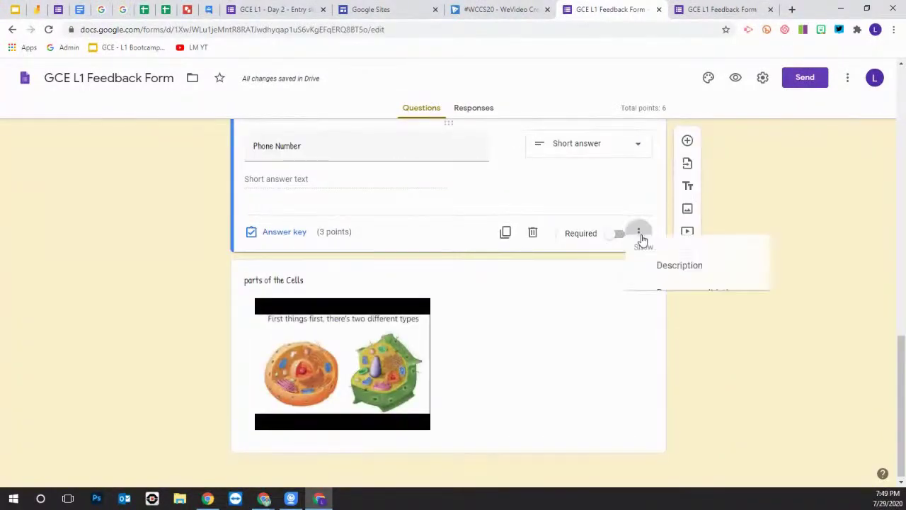
click(700, 306)
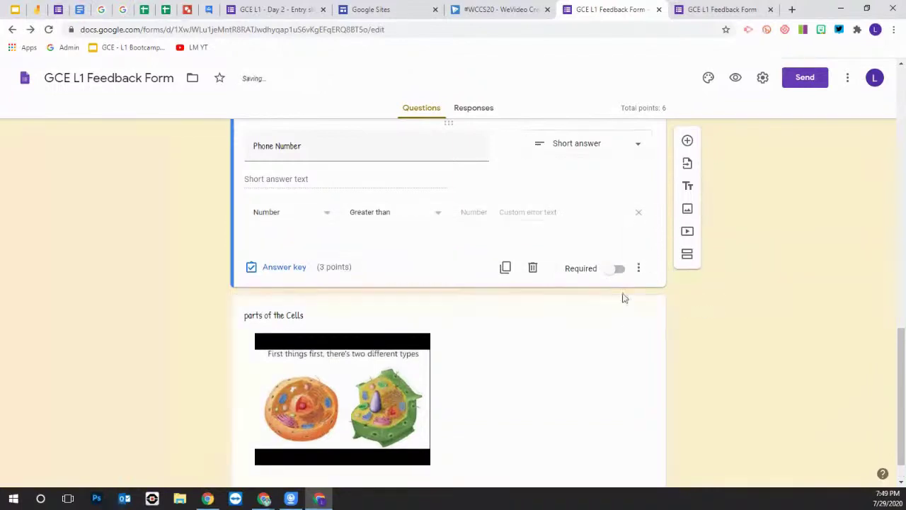
click(326, 214)
click(272, 239)
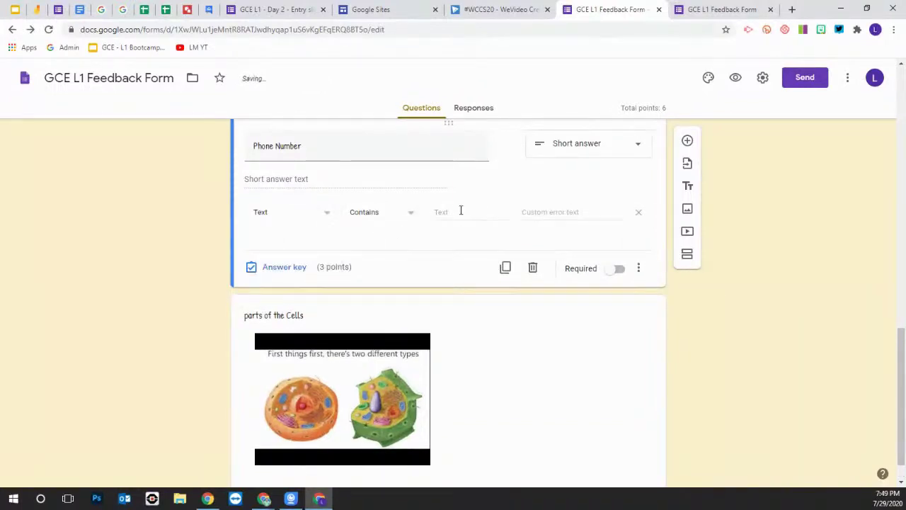
click(411, 216)
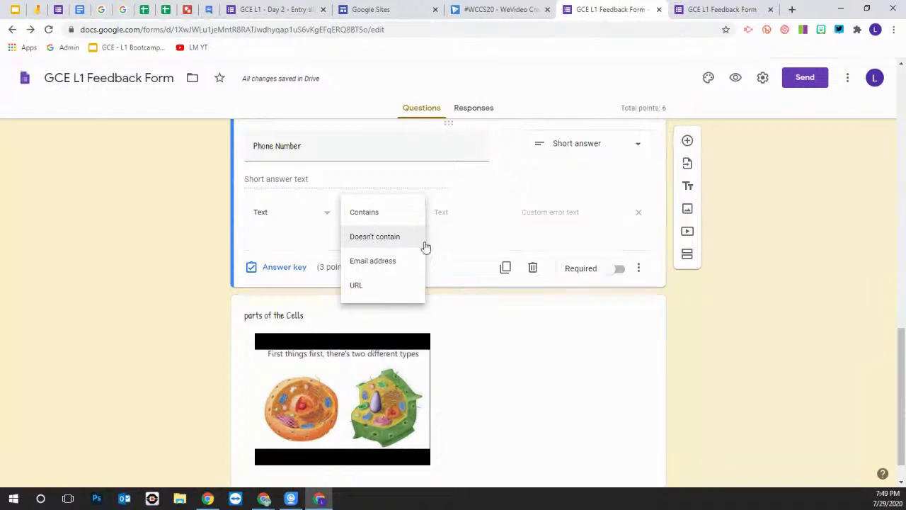
click(457, 223)
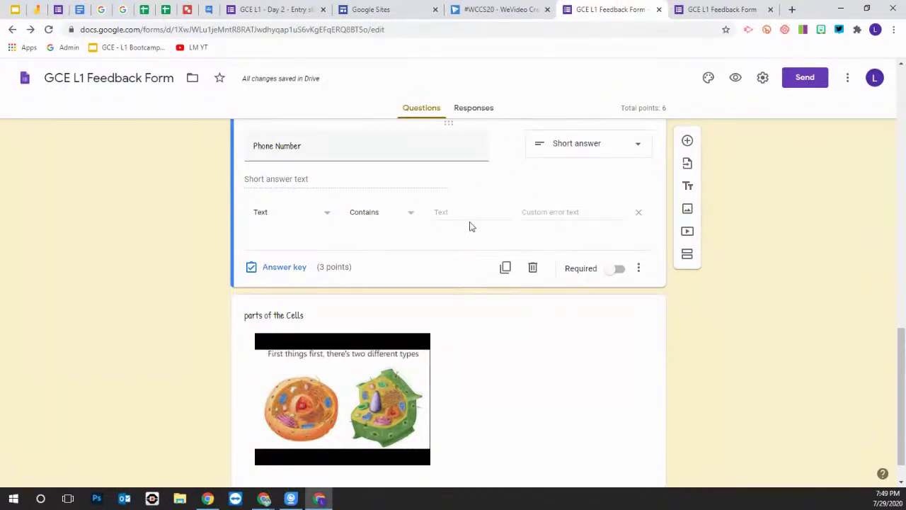
scroll(440, 235, up, 2)
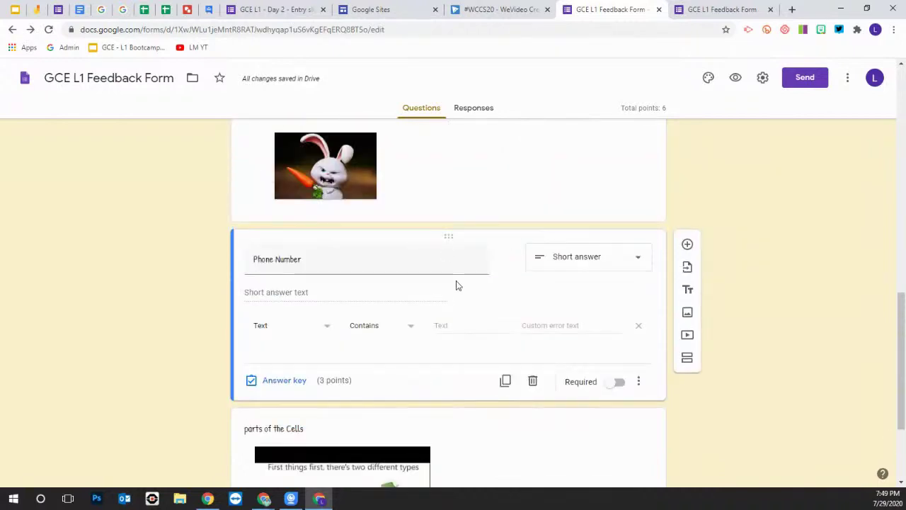
scroll(455, 283, up, 3)
scroll(433, 283, up, 1)
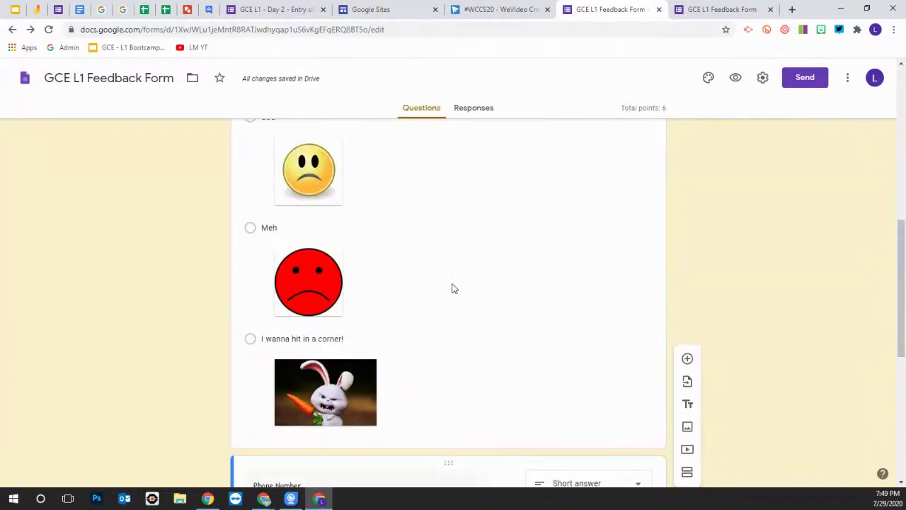
scroll(453, 286, down, 2)
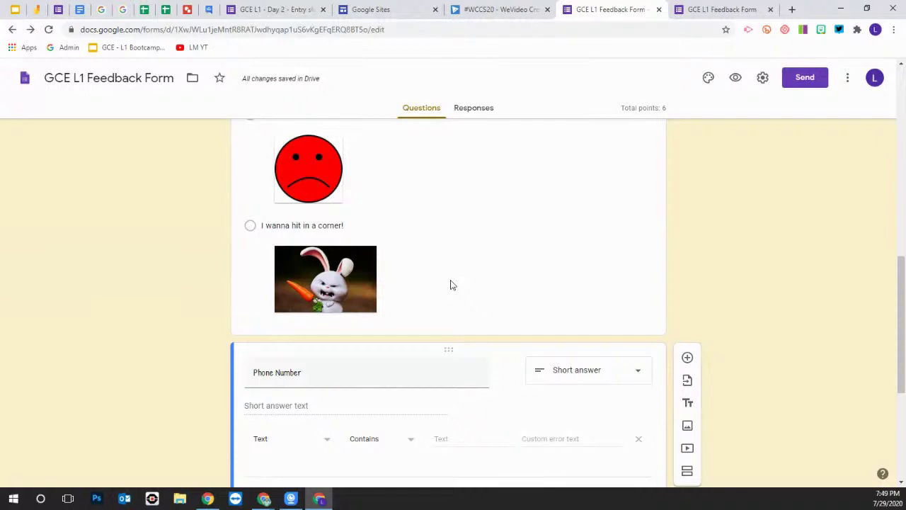
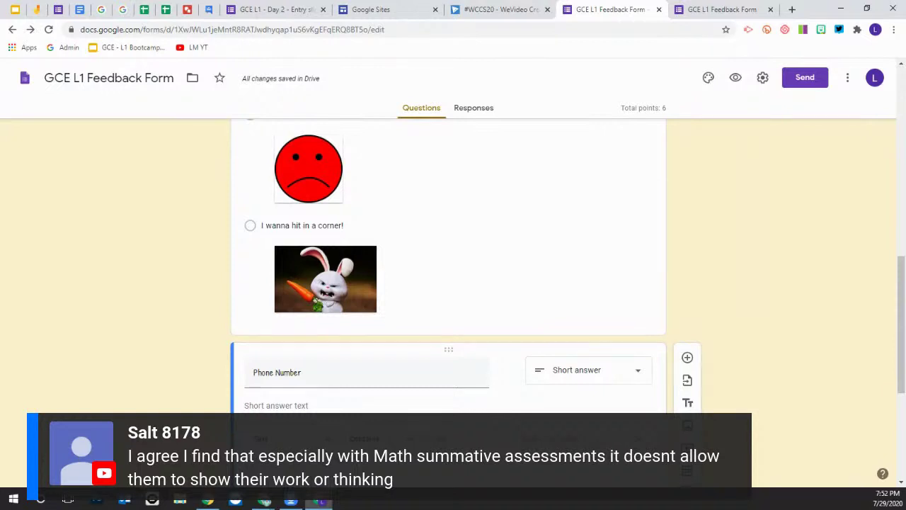
Close the duplicate GCE L1 Feedback Form tab and return to the top of the remaining form
click(770, 9)
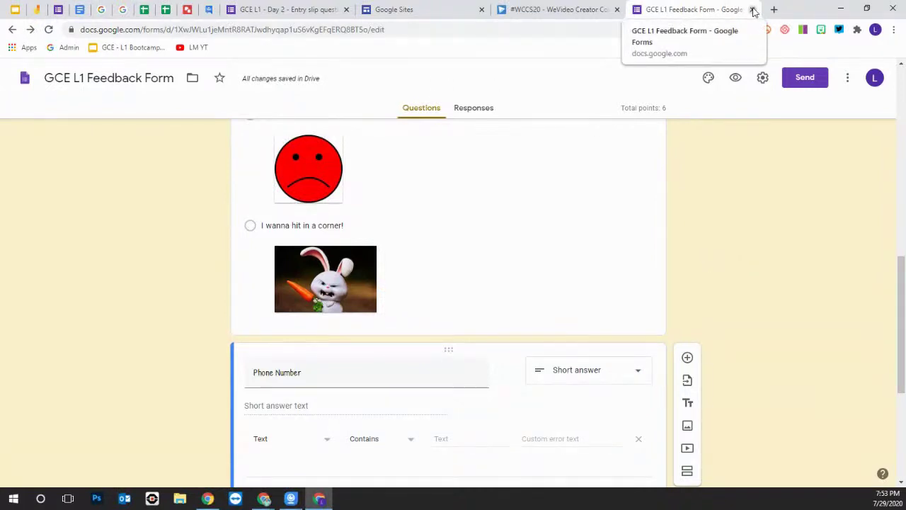
scroll(644, 252, up, 5)
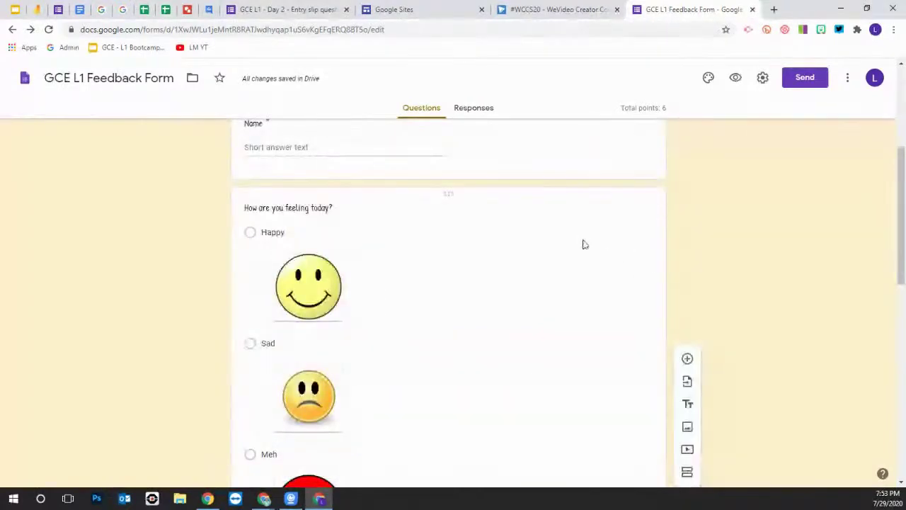
scroll(581, 240, up, 3)
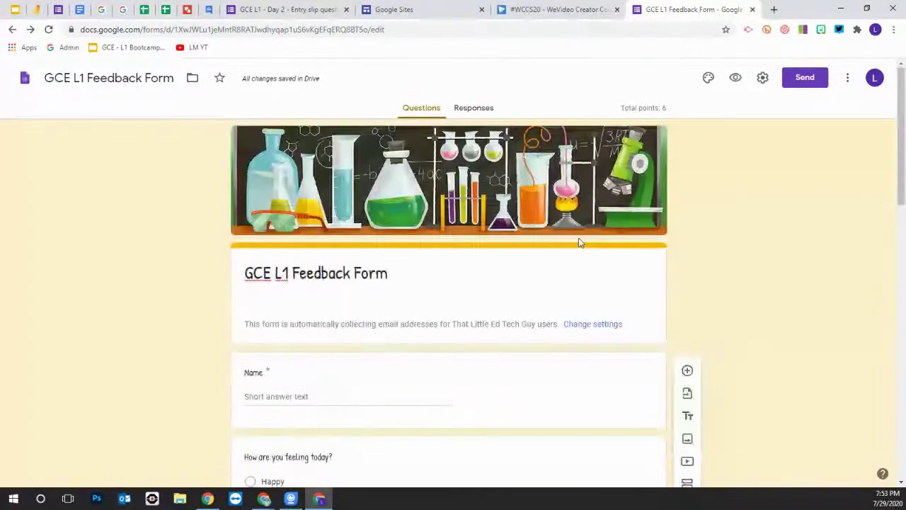
Confirm the Feedback Form has 0 responses, close it, and switch to the Day 2 Entry slip form
click(471, 111)
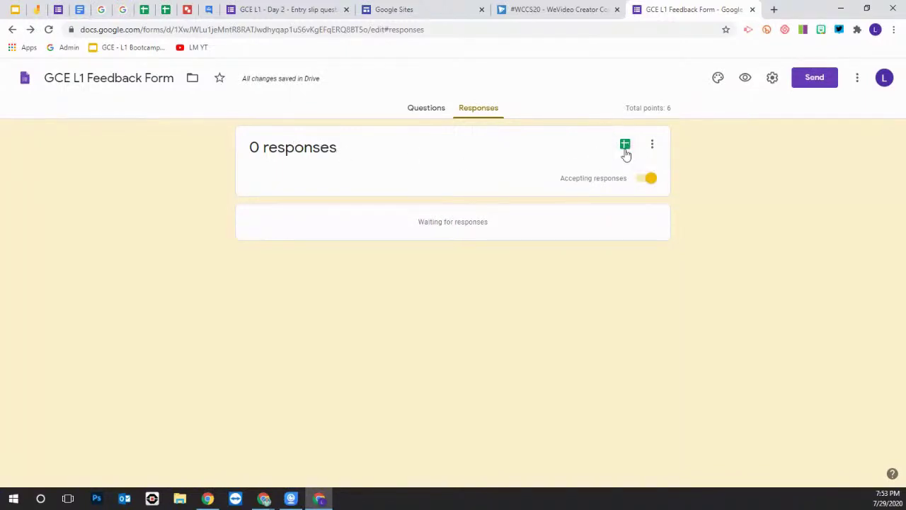
click(751, 10)
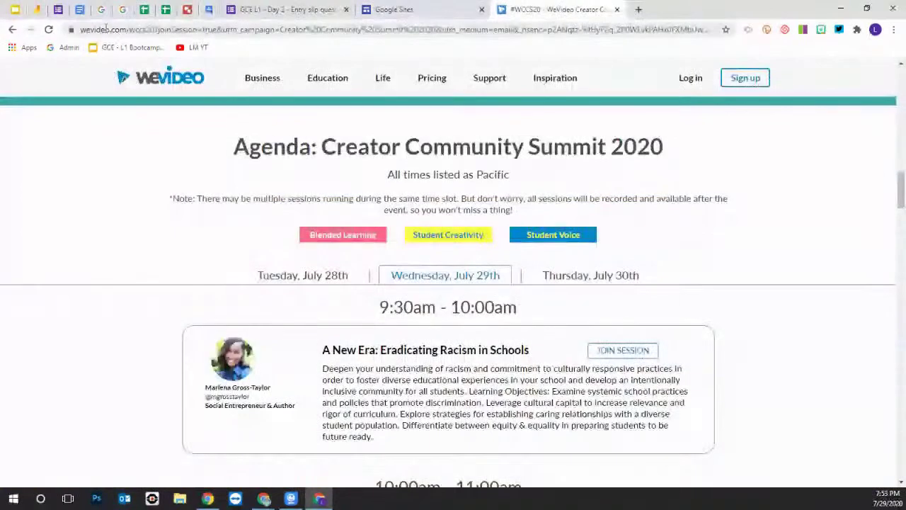
click(59, 10)
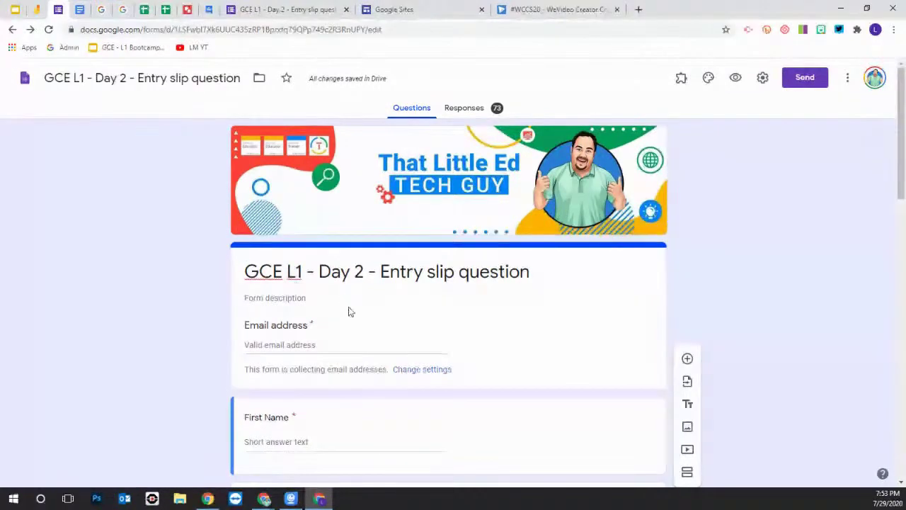
Open the Day 2 entry slip's Responses summary and scroll through the charts for all 73 answers
scroll(348, 312, down, 8)
scroll(393, 347, up, 7)
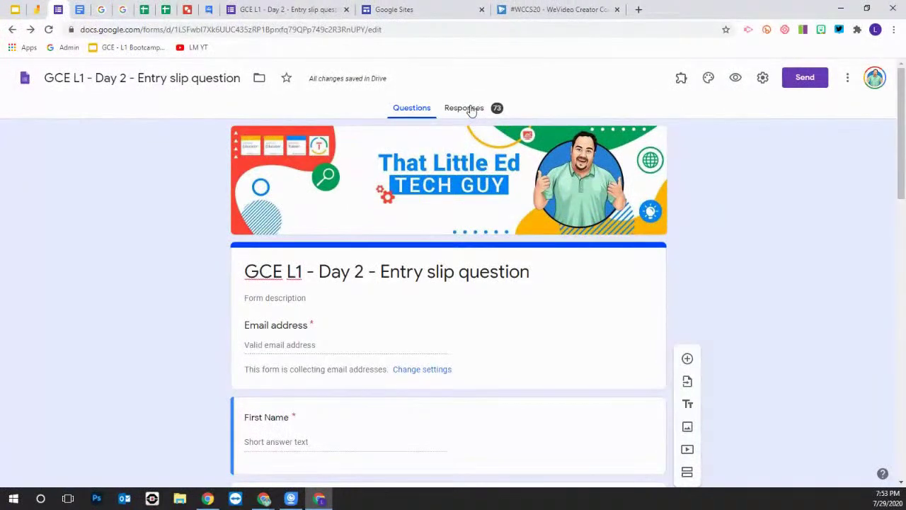
click(471, 110)
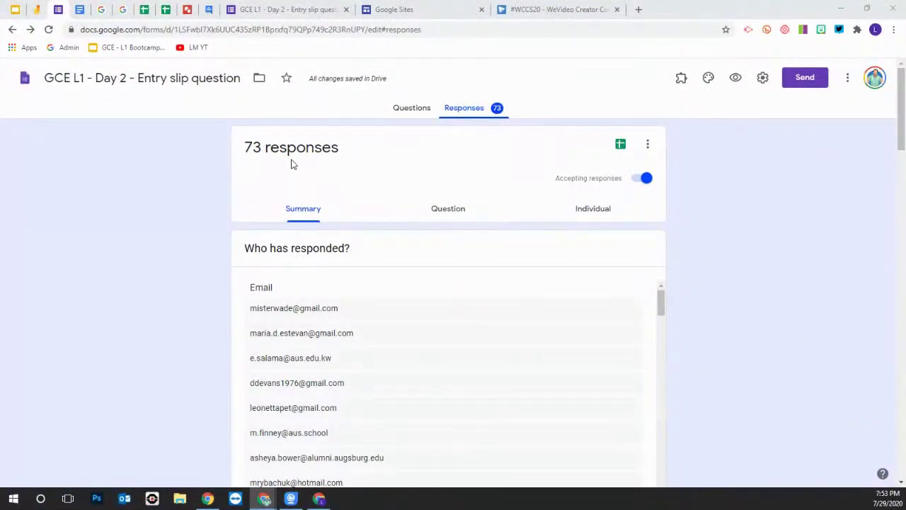
scroll(430, 285, down, 10)
scroll(417, 283, up, 6)
scroll(417, 283, down, 8)
scroll(408, 280, down, 12)
scroll(715, 319, down, 15)
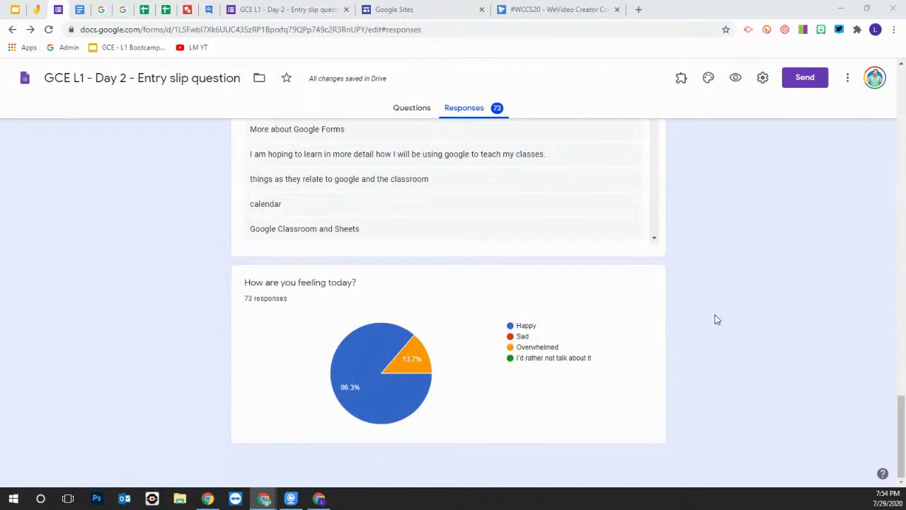
scroll(715, 320, up, 1)
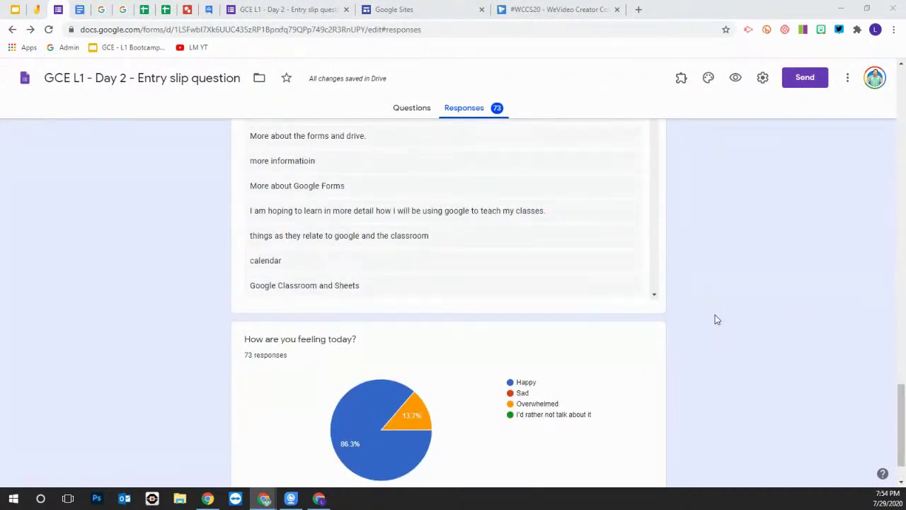
scroll(715, 319, up, 7)
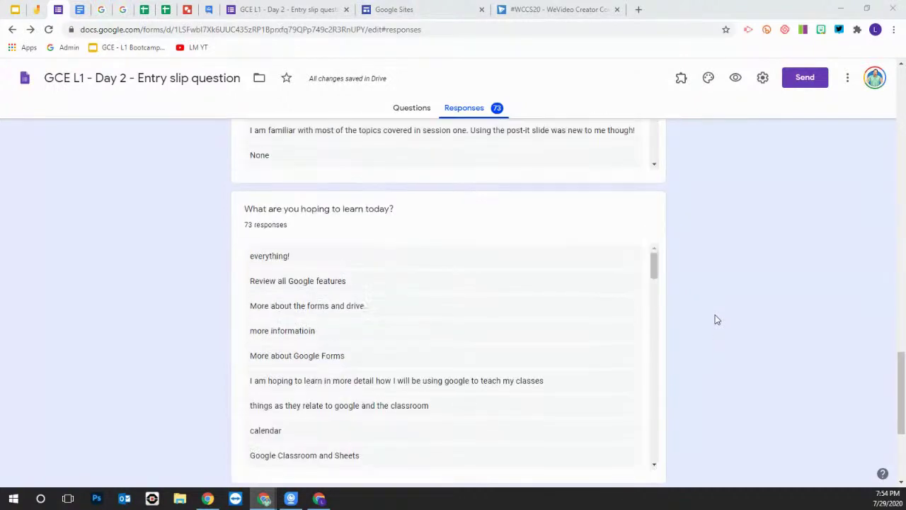
scroll(720, 318, up, 12)
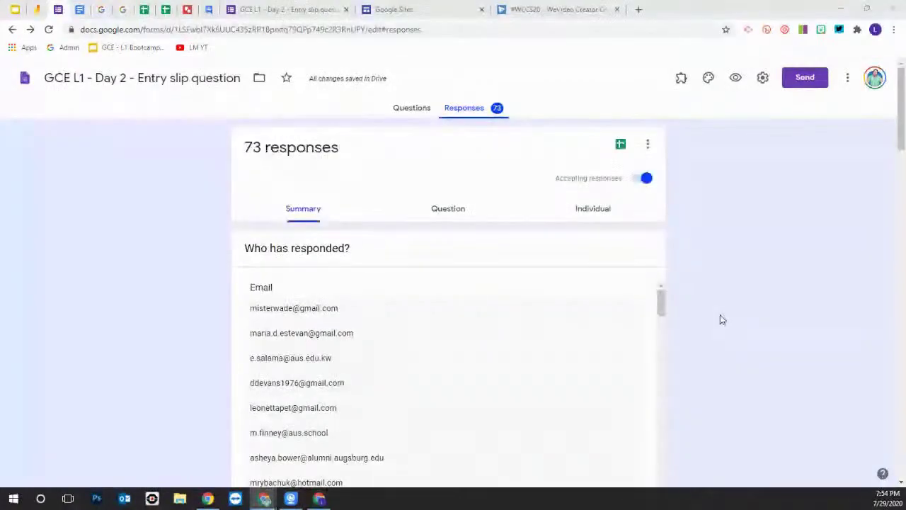
Browse the First Name answers by question, then switch to Individual view at response 1 of 73
click(444, 211)
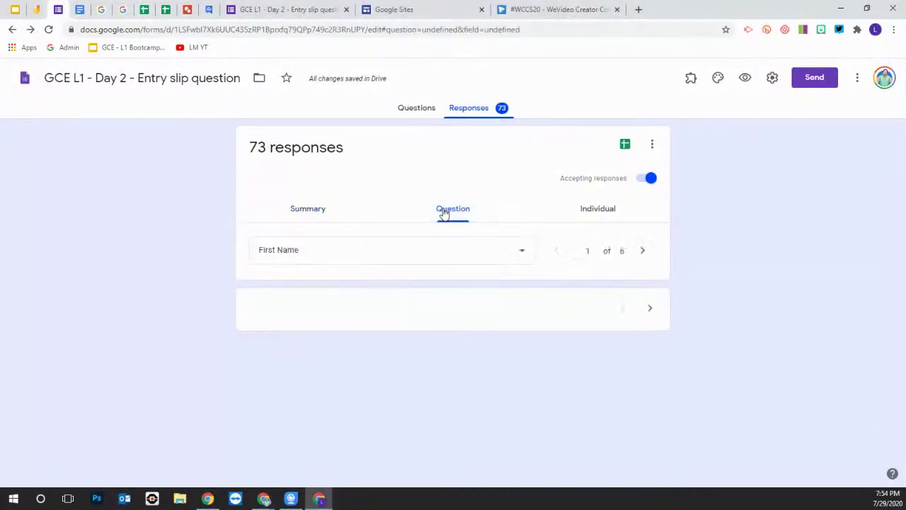
scroll(424, 297, down, 5)
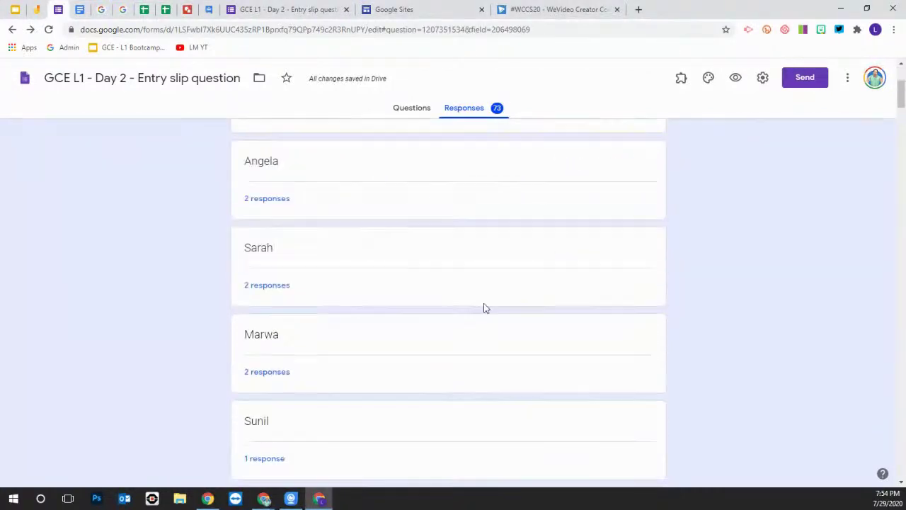
scroll(387, 308, up, 3)
scroll(390, 307, up, 3)
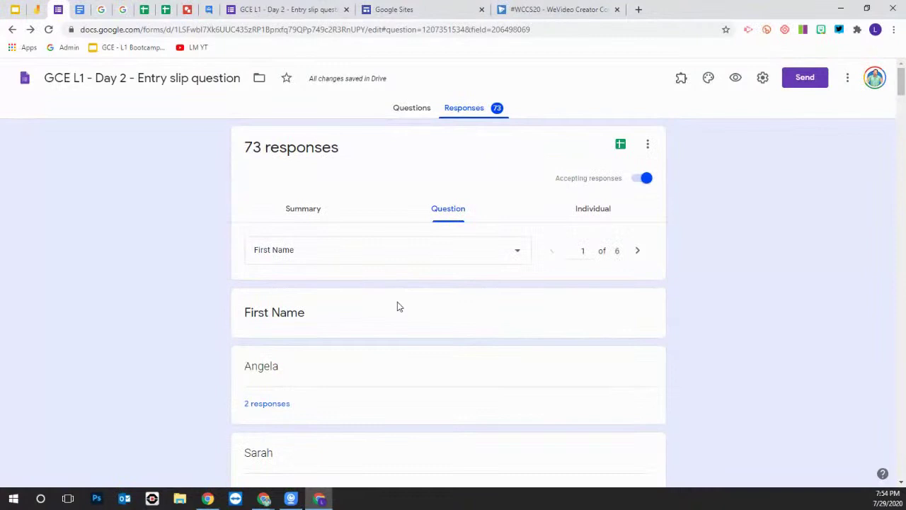
click(600, 214)
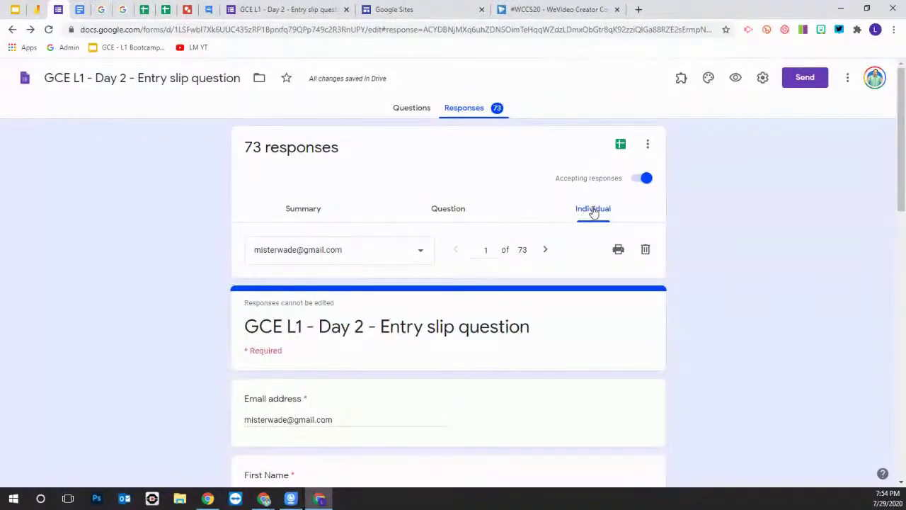
click(421, 254)
scroll(333, 318, down, 10)
scroll(333, 317, down, 3)
click(315, 306)
scroll(366, 281, down, 5)
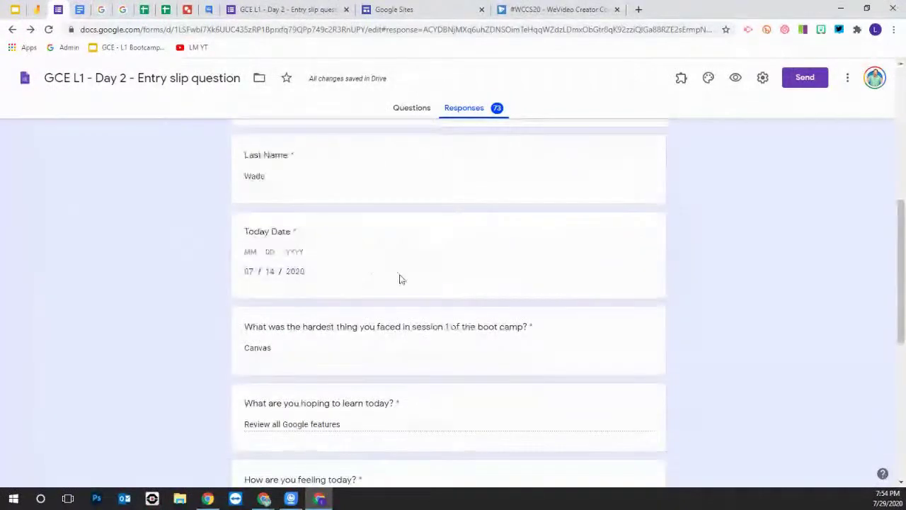
scroll(400, 279, up, 5)
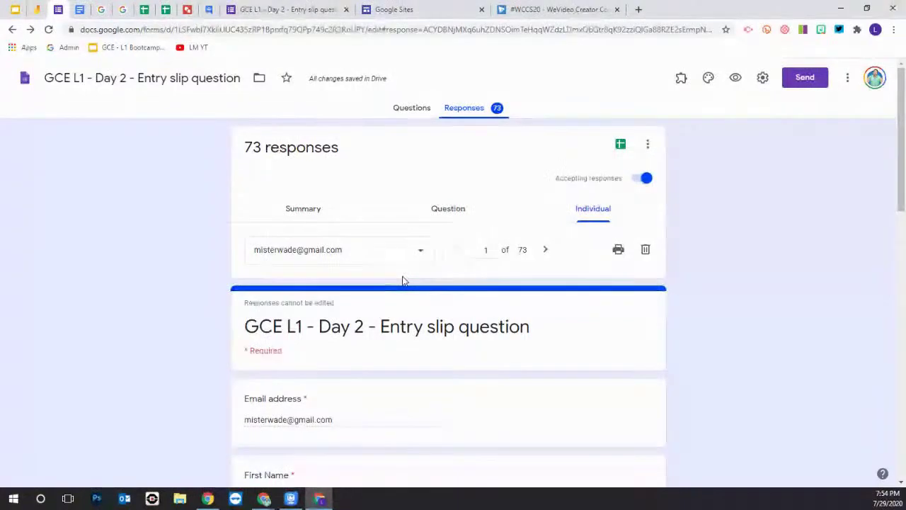
click(545, 249)
scroll(394, 380, down, 12)
scroll(304, 350, up, 2)
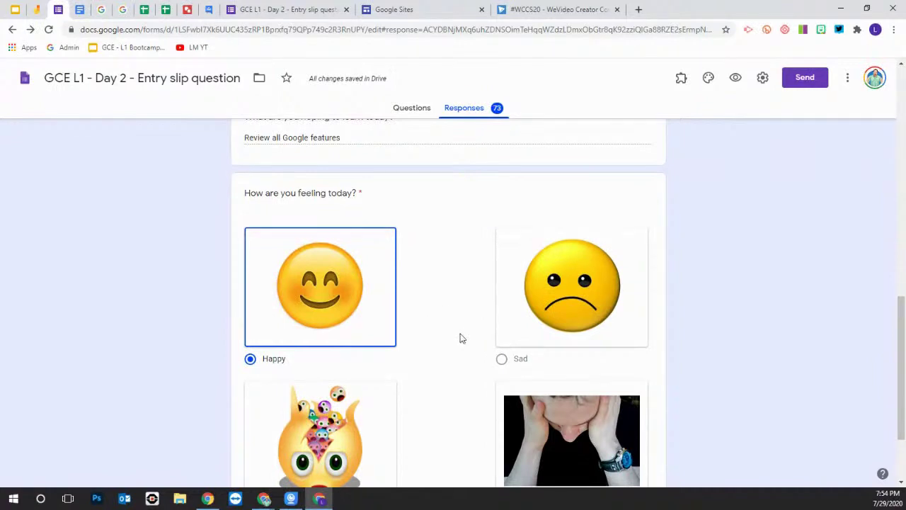
scroll(460, 338, down, 2)
scroll(459, 373, up, 15)
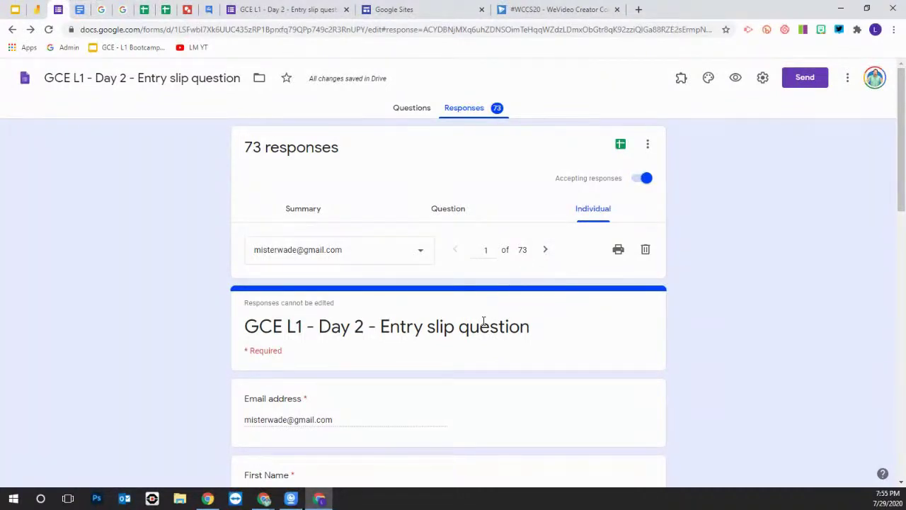
scroll(488, 322, down, 2)
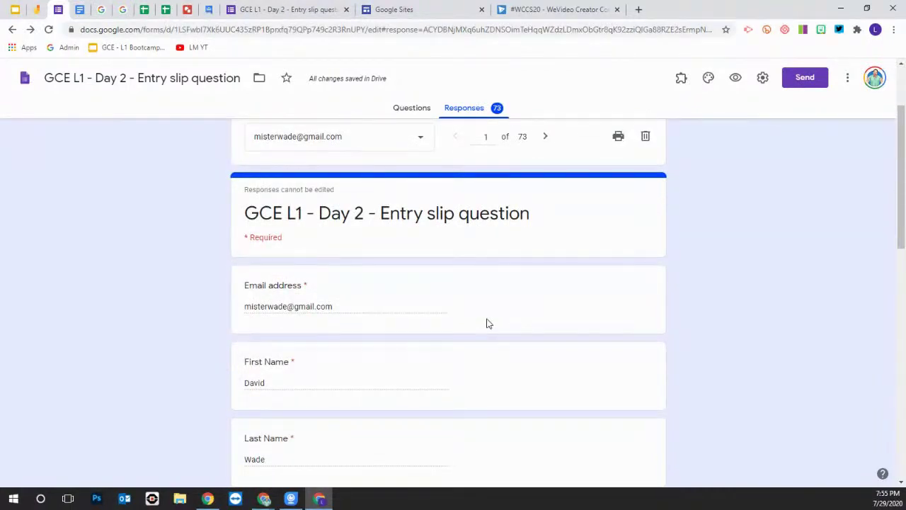
scroll(530, 325, down, 3)
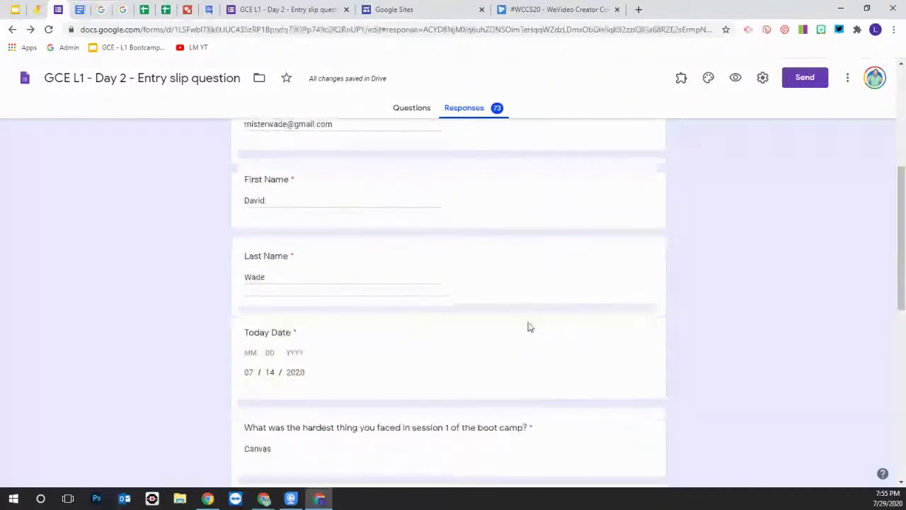
scroll(520, 327, down, 3)
scroll(507, 326, up, 7)
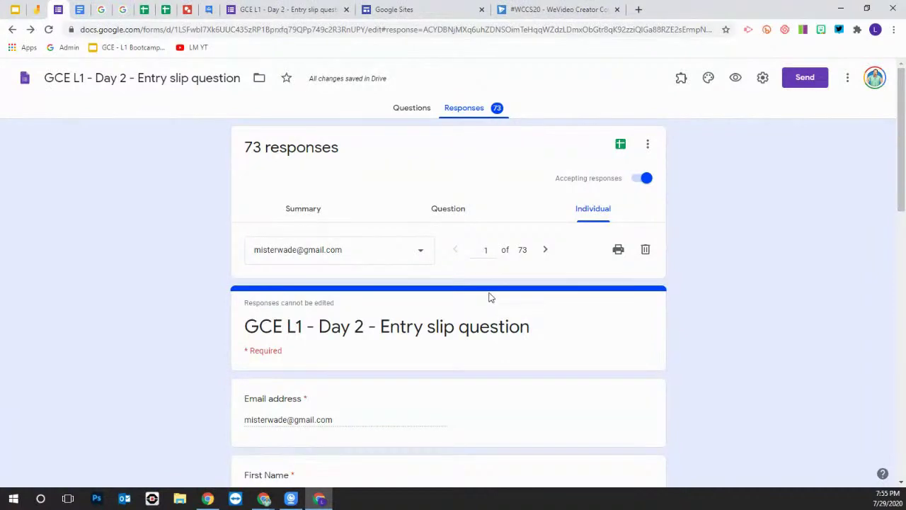
click(445, 211)
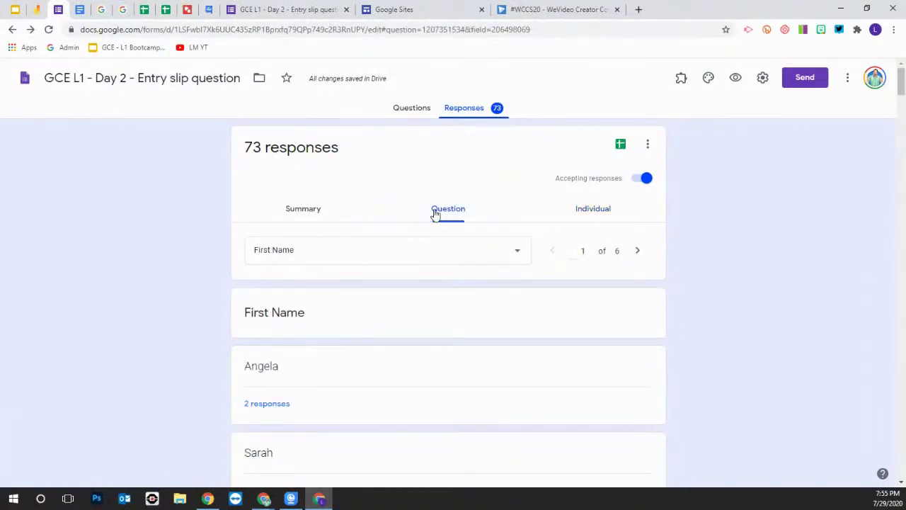
scroll(398, 257, down, 5)
scroll(329, 264, down, 10)
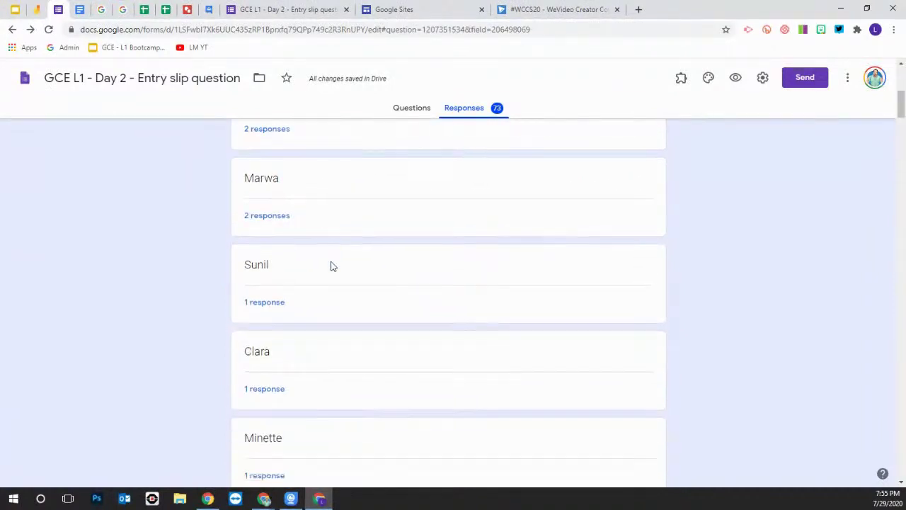
scroll(318, 304, down, 3)
scroll(374, 305, down, 20)
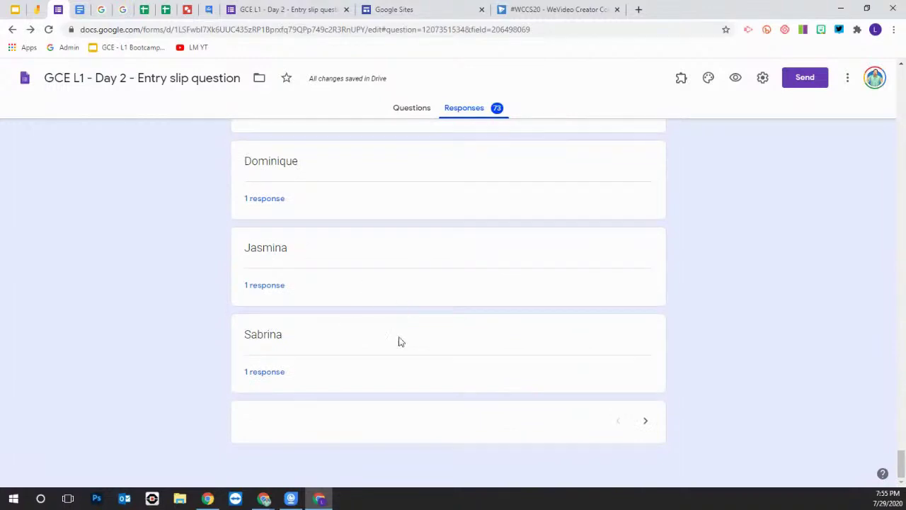
click(646, 423)
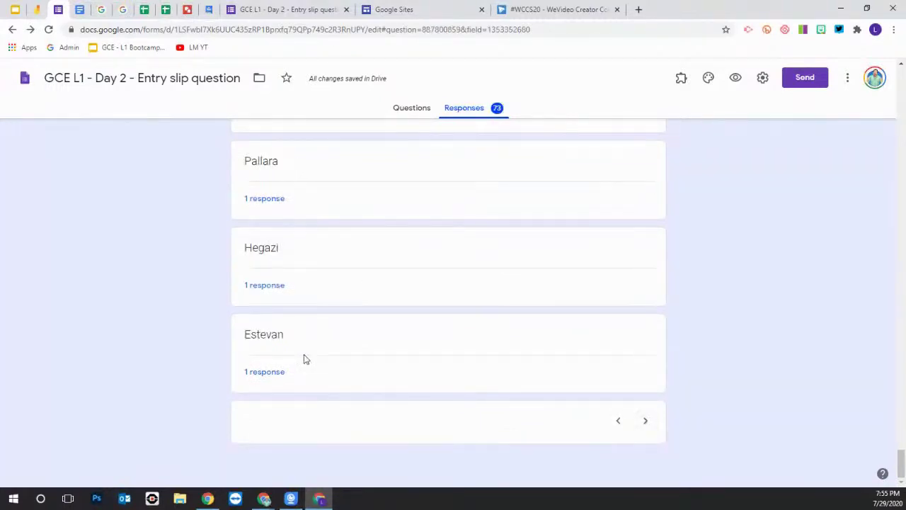
scroll(283, 359, up, 5)
scroll(283, 361, up, 10)
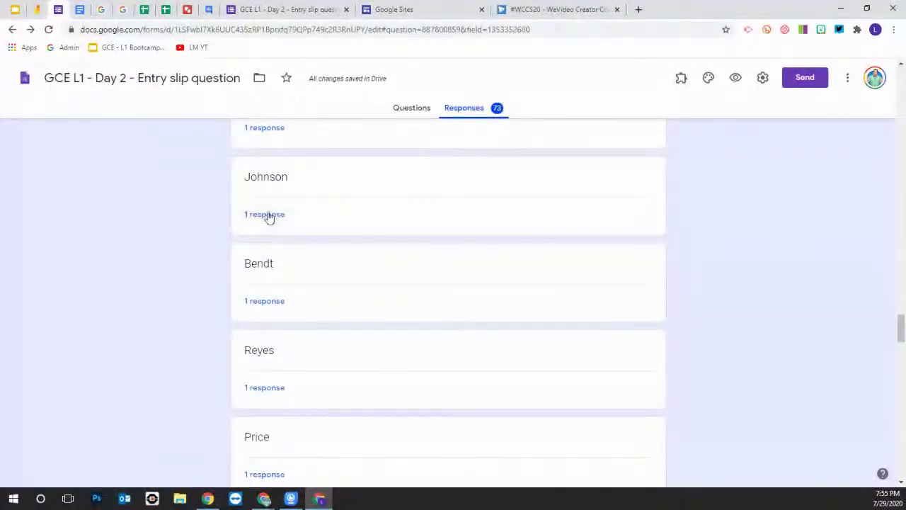
scroll(318, 281, down, 3)
scroll(347, 305, up, 15)
scroll(363, 316, up, 15)
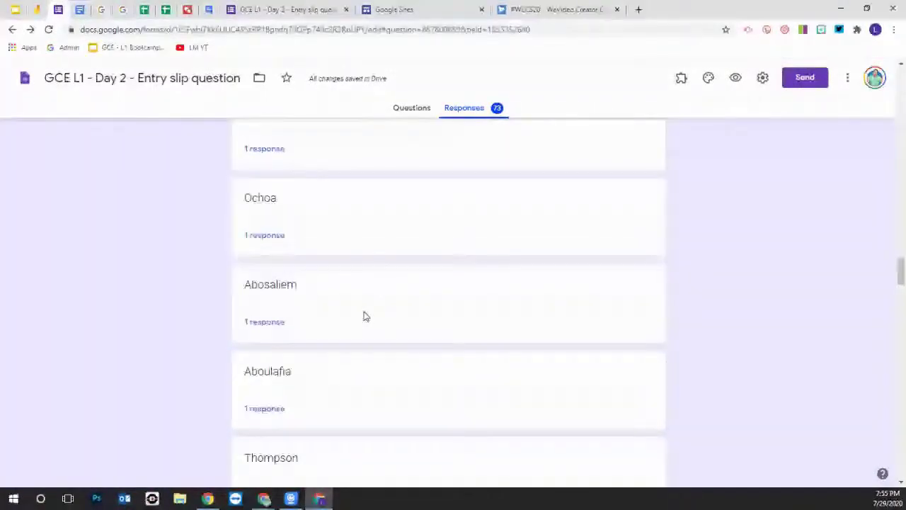
scroll(397, 279, up, 15)
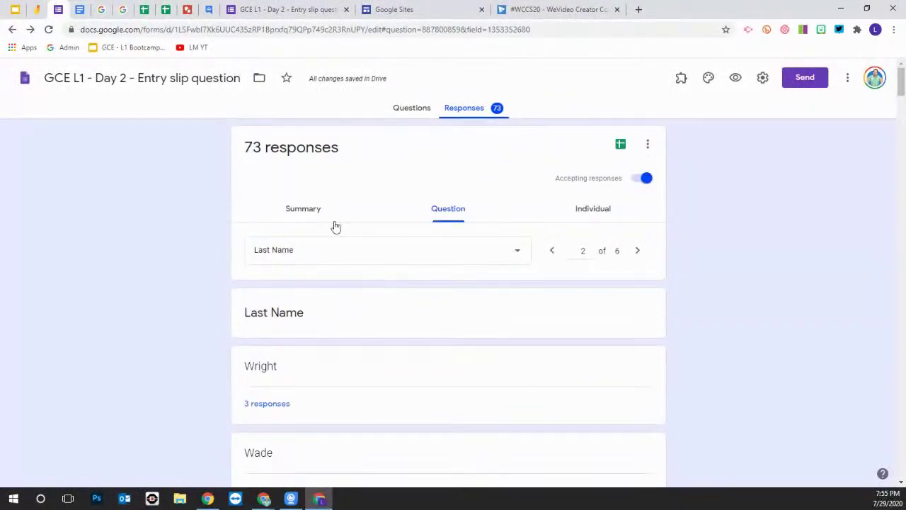
Show results for 'How are you feeling today?' and review the list of Happy respondents
click(516, 252)
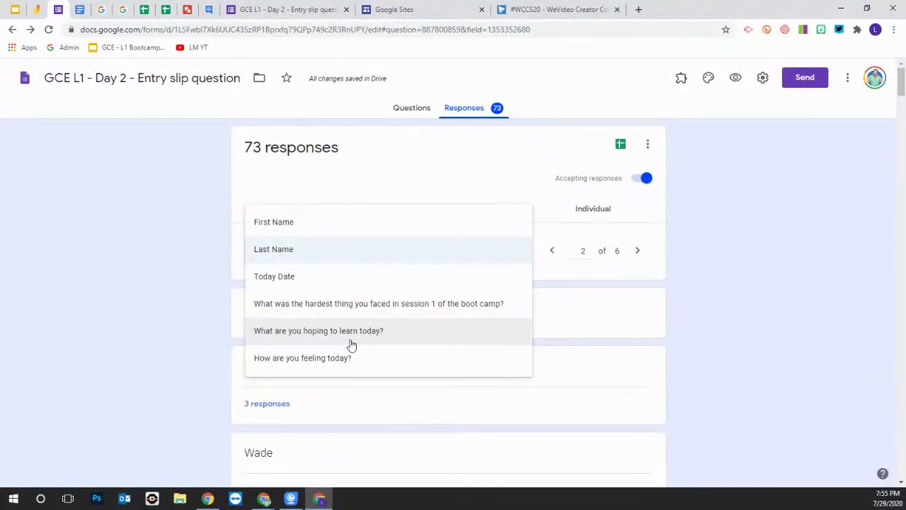
click(330, 361)
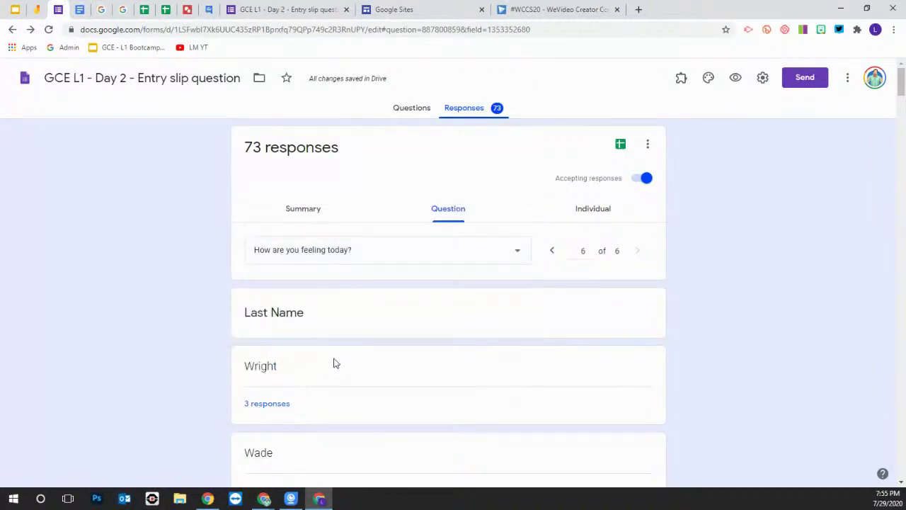
scroll(340, 347, down, 3)
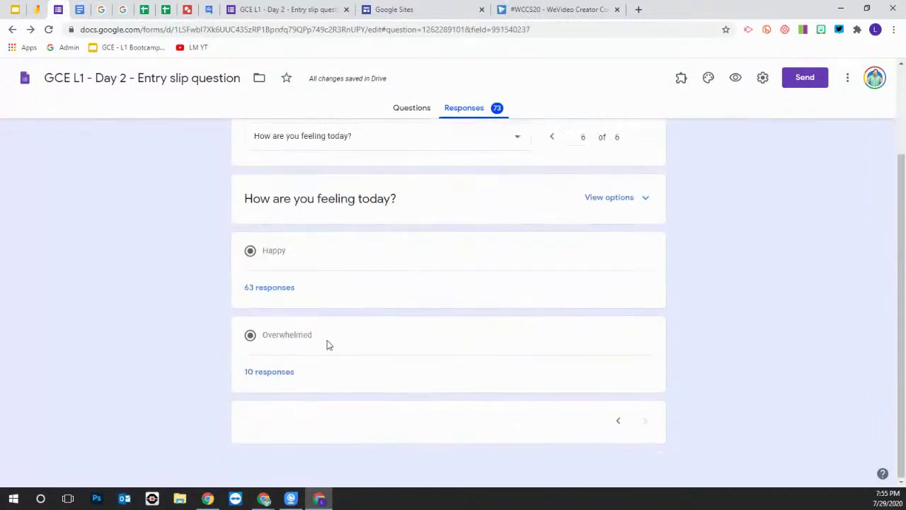
click(274, 293)
scroll(328, 318, down, 5)
scroll(335, 319, up, 10)
click(81, 262)
scroll(403, 334, up, 2)
Expand the question's image answer choices and review the 63 Happy and 10 Overwhelmed results
click(616, 311)
scroll(533, 316, down, 5)
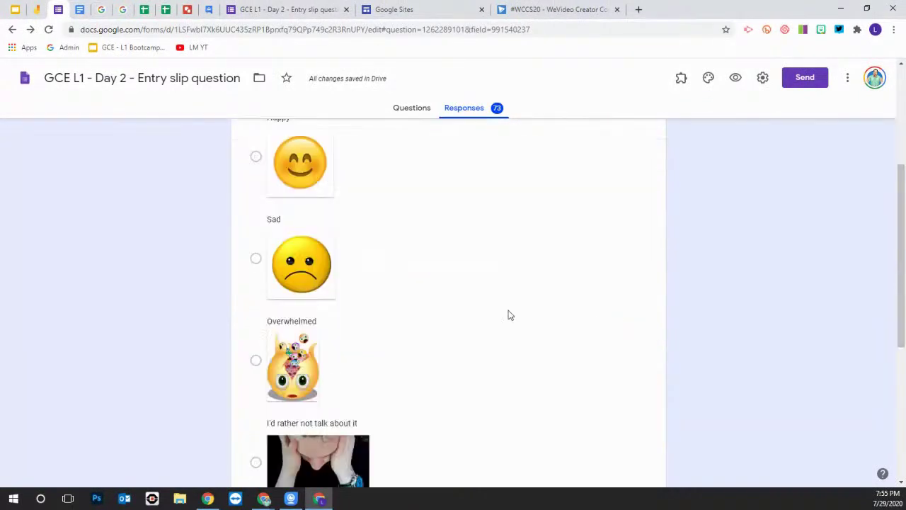
scroll(504, 315, down, 2)
scroll(491, 309, up, 3)
scroll(493, 310, down, 3)
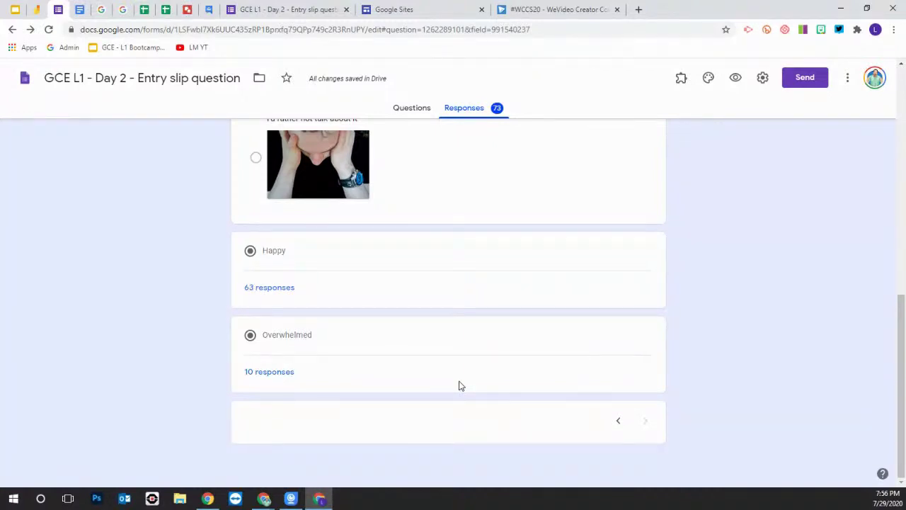
scroll(449, 378, up, 3)
scroll(449, 378, down, 3)
scroll(301, 379, up, 15)
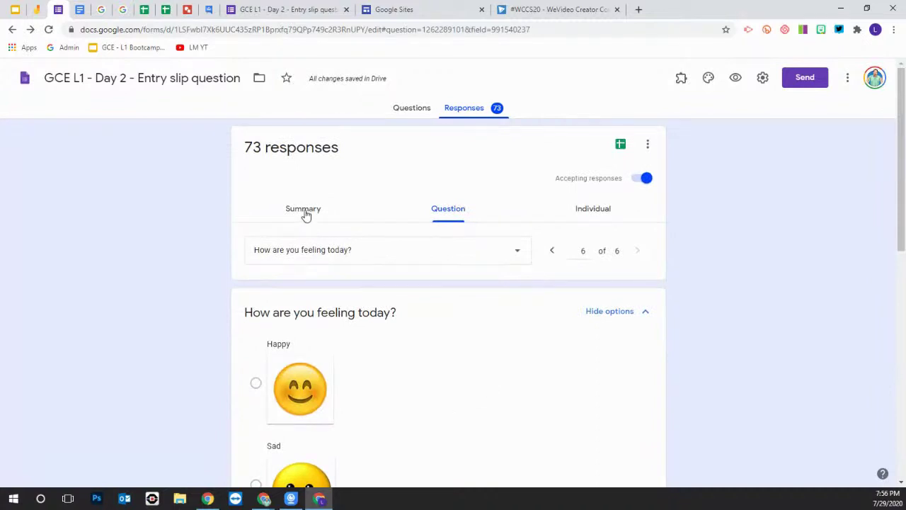
Return to the Summary view and scroll through the charts and lists for all 74 responses
click(303, 212)
scroll(346, 361, down, 10)
scroll(354, 366, down, 15)
scroll(424, 369, down, 10)
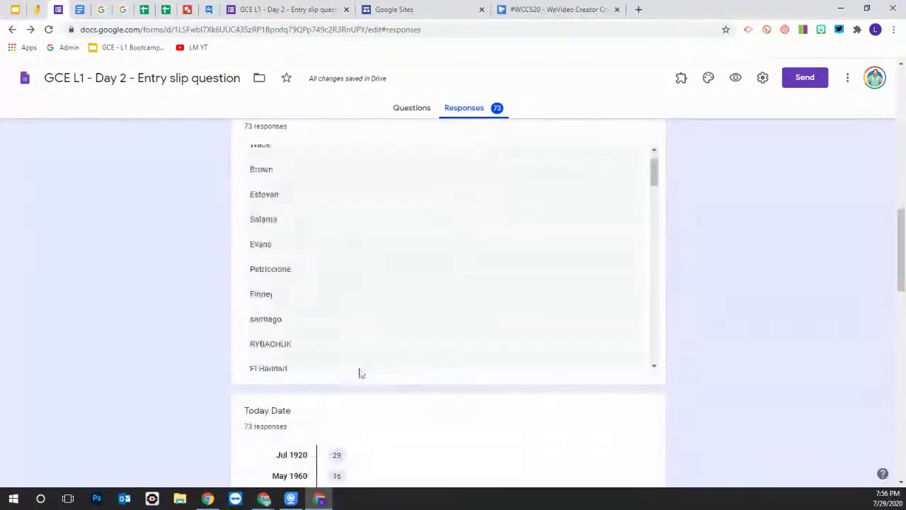
scroll(425, 384, down, 5)
scroll(424, 387, down, 12)
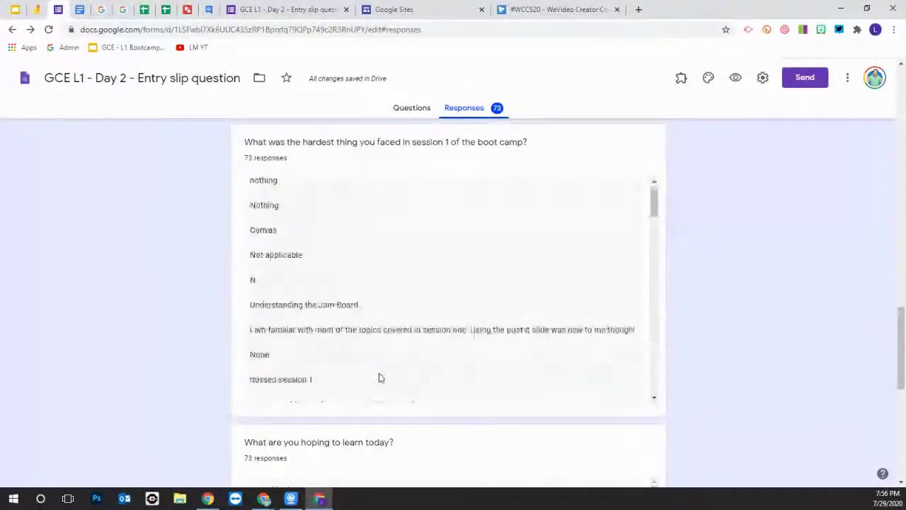
scroll(436, 366, down, 10)
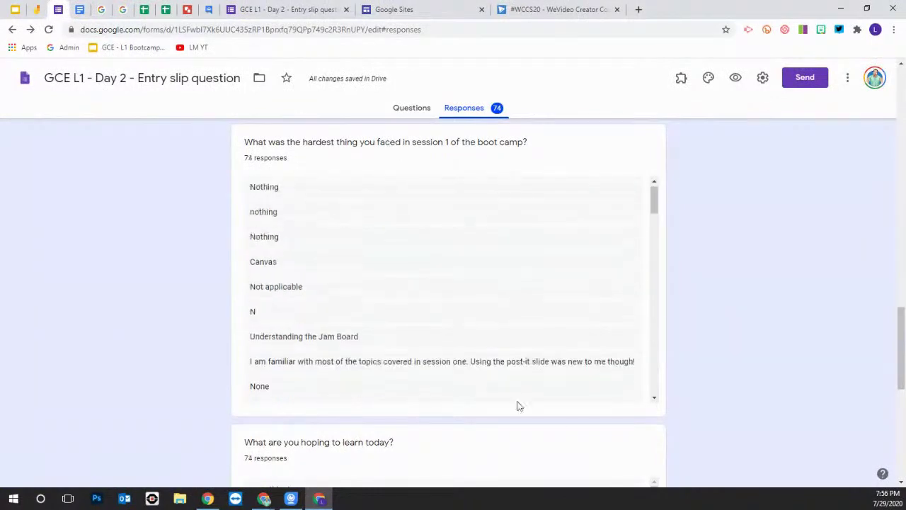
scroll(517, 397, down, 2)
scroll(582, 425, up, 5)
scroll(564, 394, up, 10)
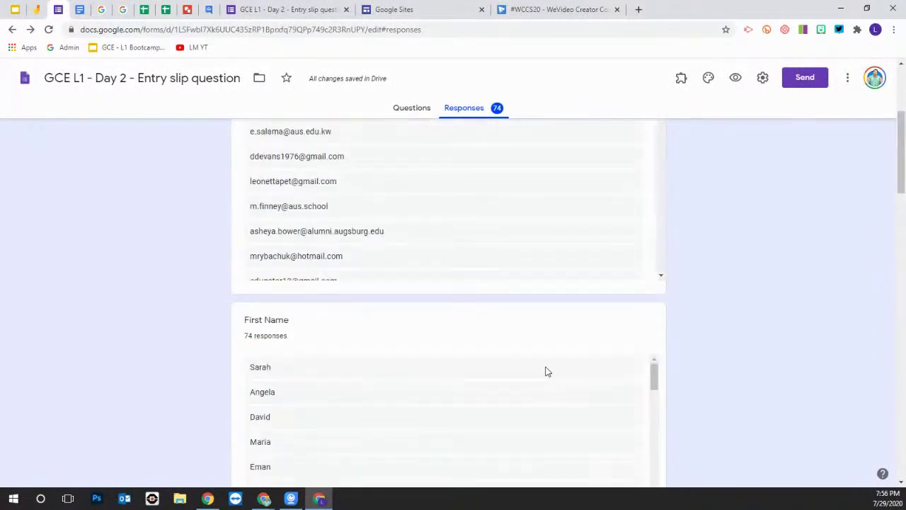
scroll(524, 374, up, 5)
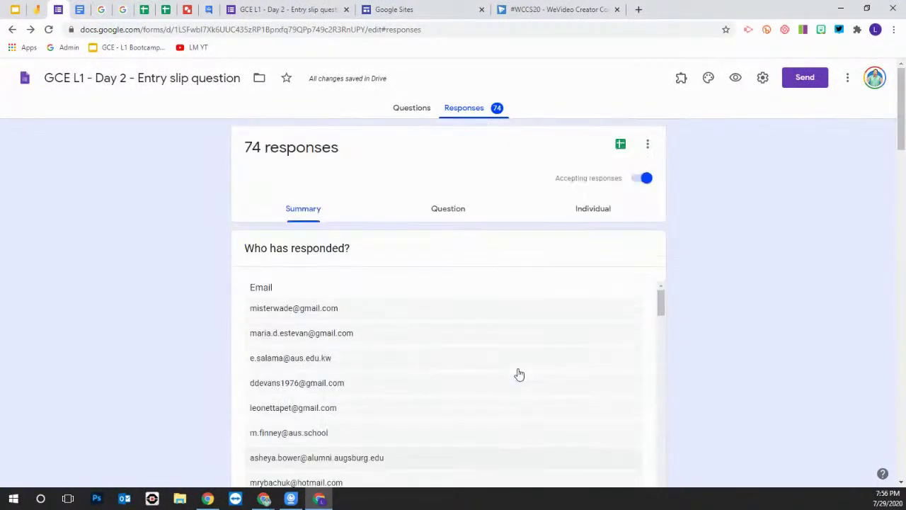
click(648, 146)
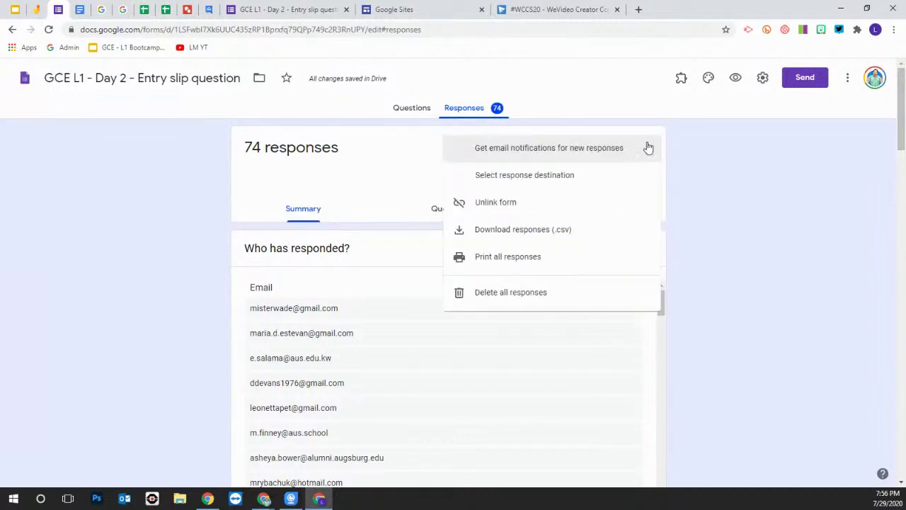
click(406, 148)
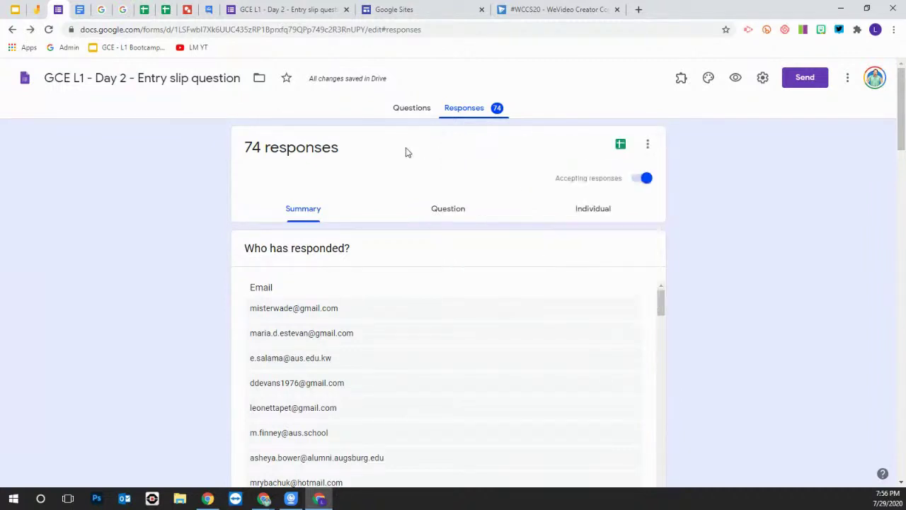
click(648, 146)
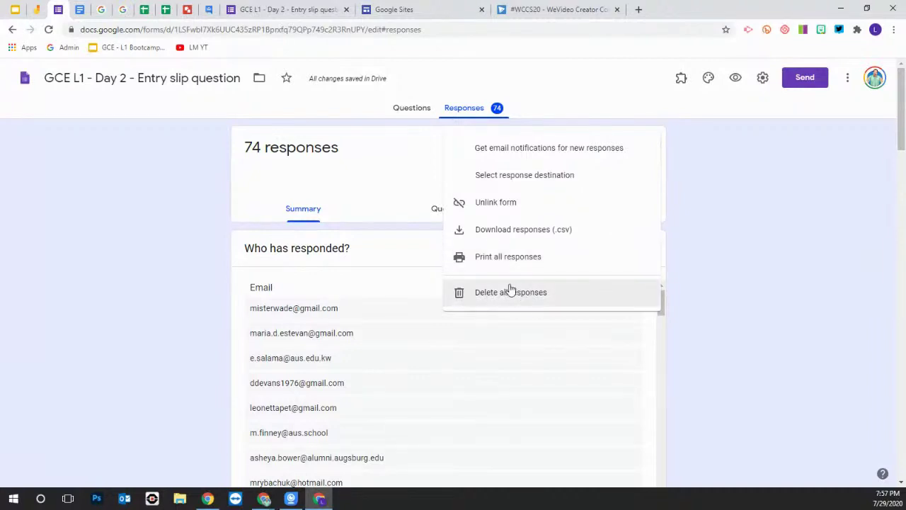
click(369, 176)
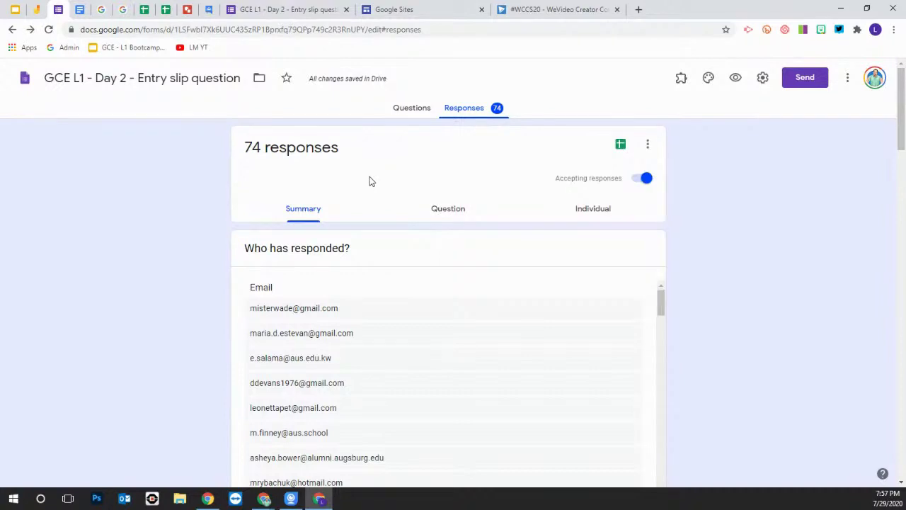
Open the linked 'GCE L1 - Day 2 - Entry slip question (Responses)' spreadsheet and scroll through its columns
click(620, 146)
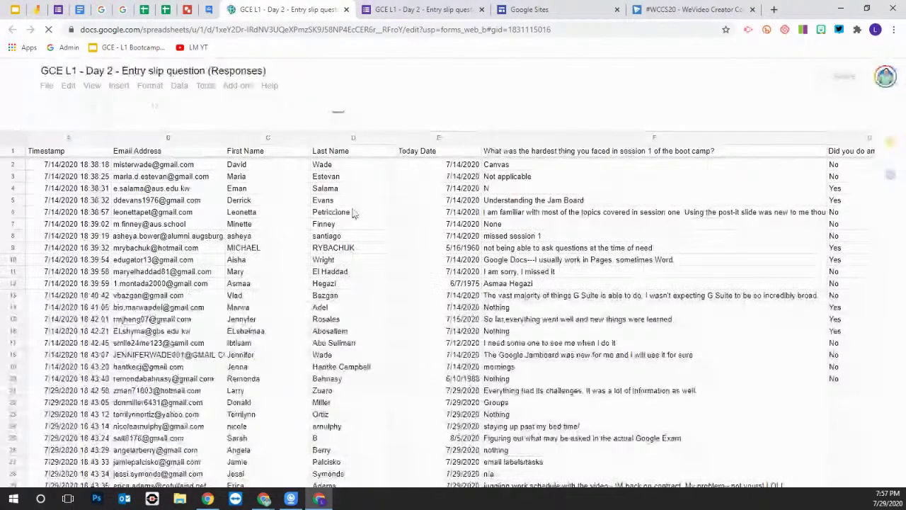
scroll(407, 280, down, 6)
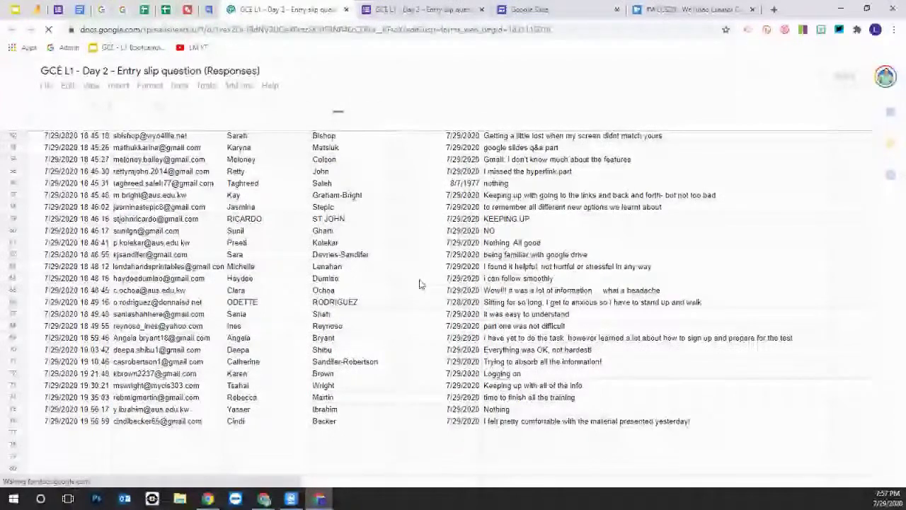
scroll(419, 283, up, 10)
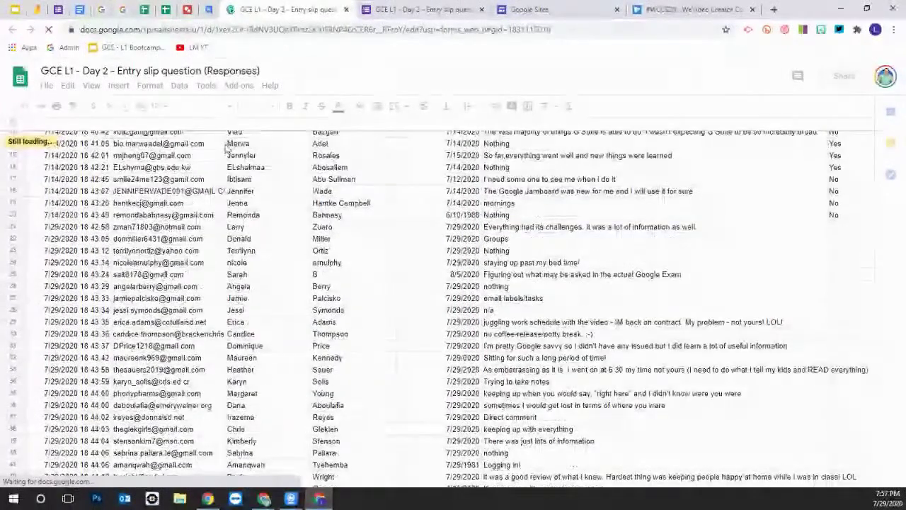
scroll(225, 145, up, 4)
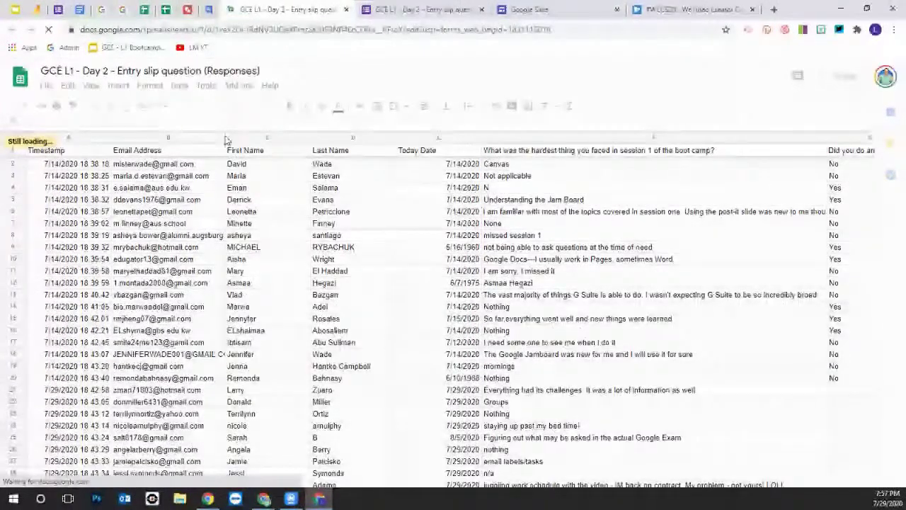
scroll(245, 205, down, 10)
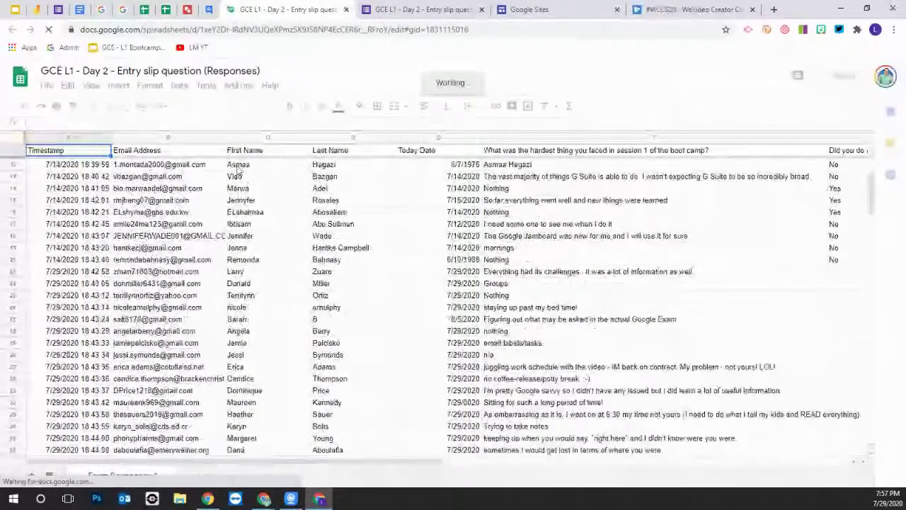
click(256, 137)
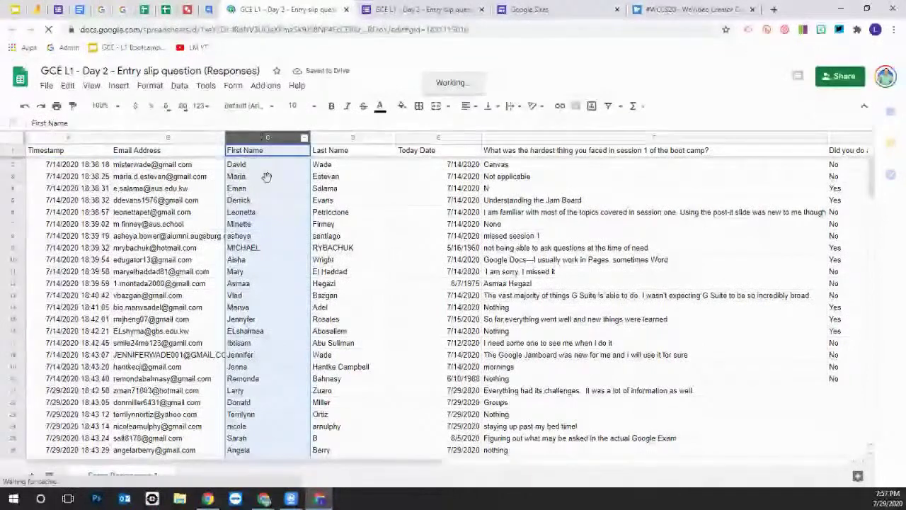
scroll(273, 194, down, 1)
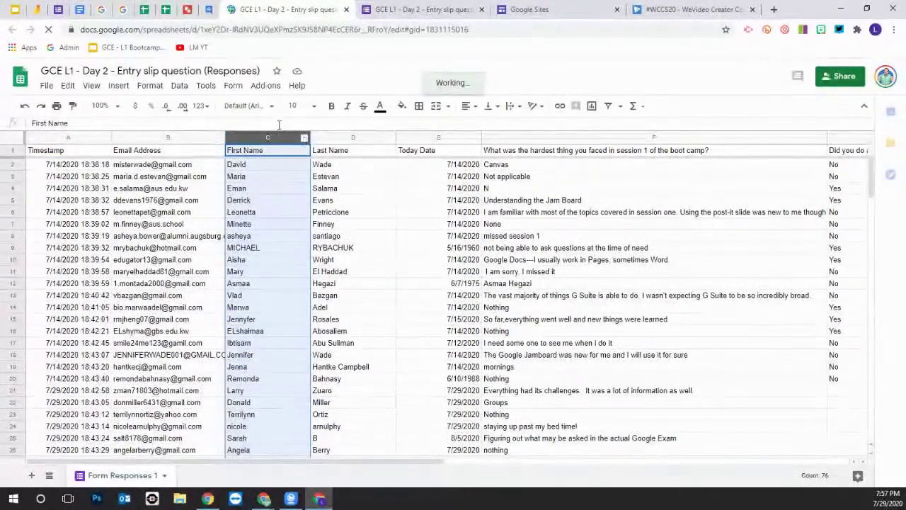
click(225, 138)
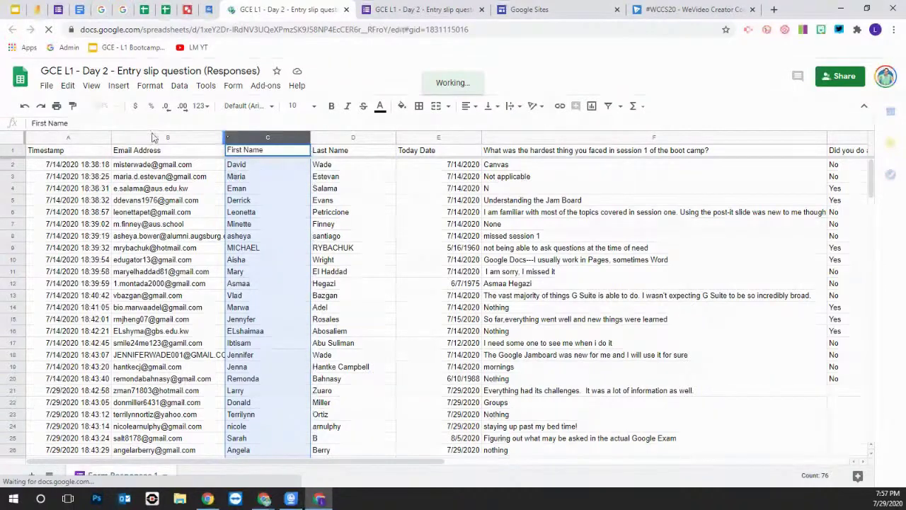
drag(153, 137, 177, 139)
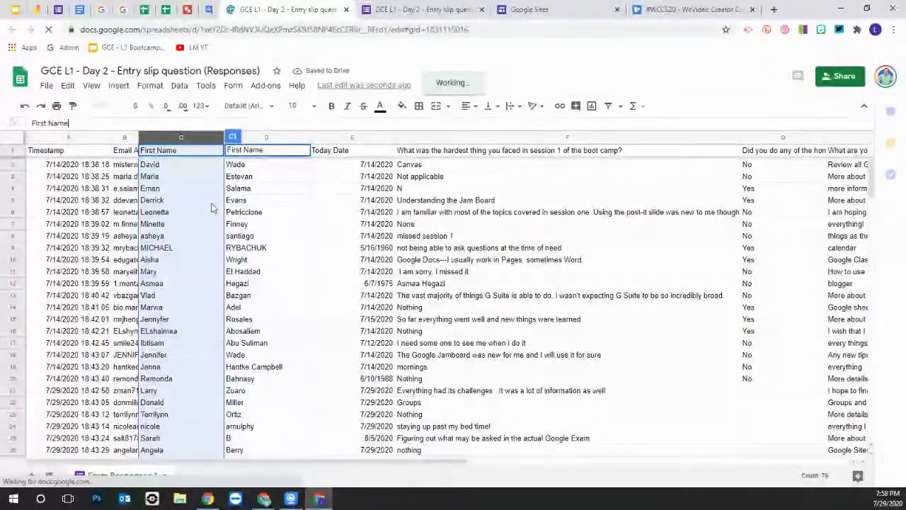
scroll(187, 205, down, 4)
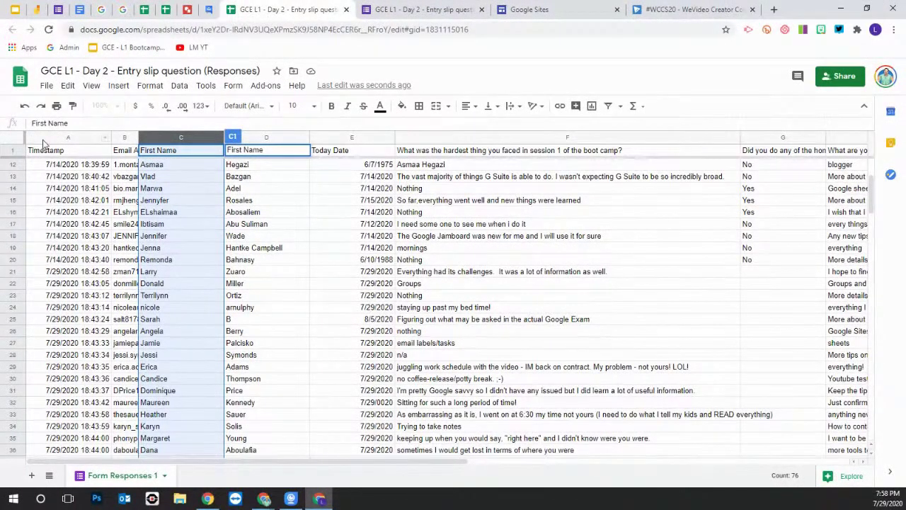
click(67, 138)
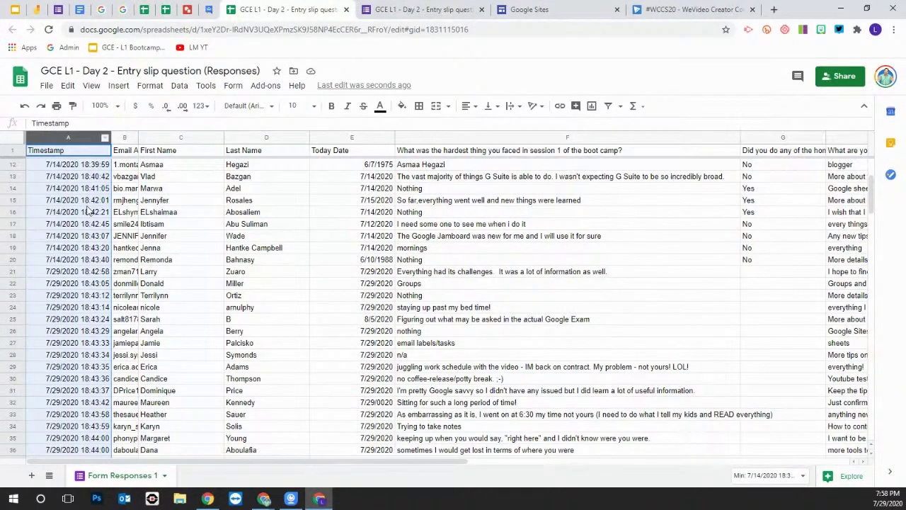
scroll(71, 240, down, 4)
scroll(71, 240, down, 8)
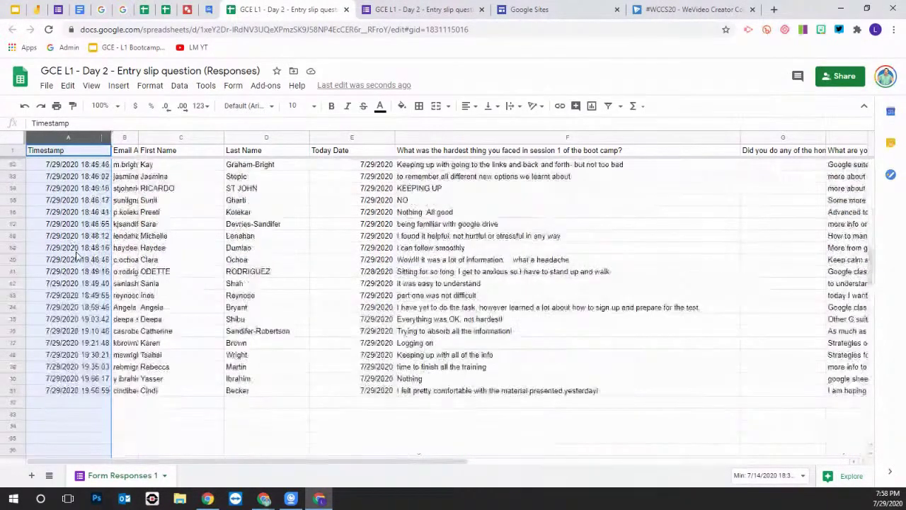
scroll(76, 257, down, 3)
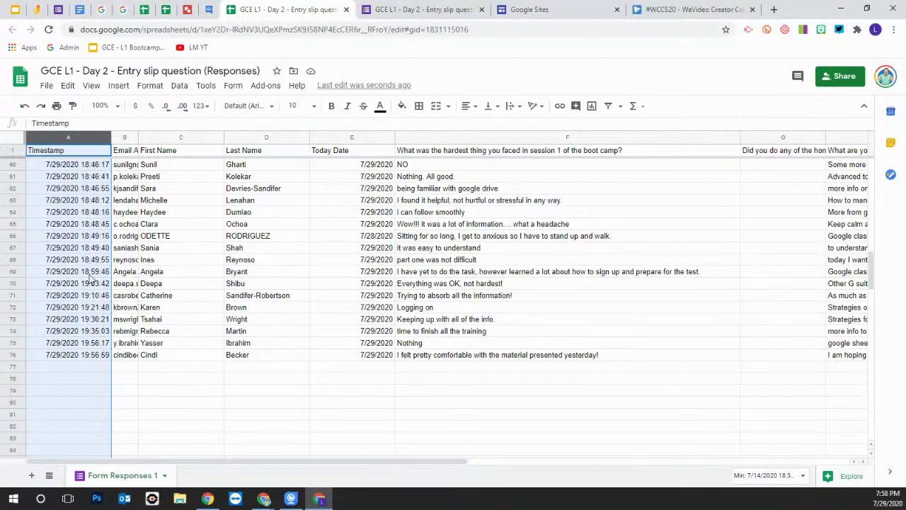
scroll(90, 278, up, 3)
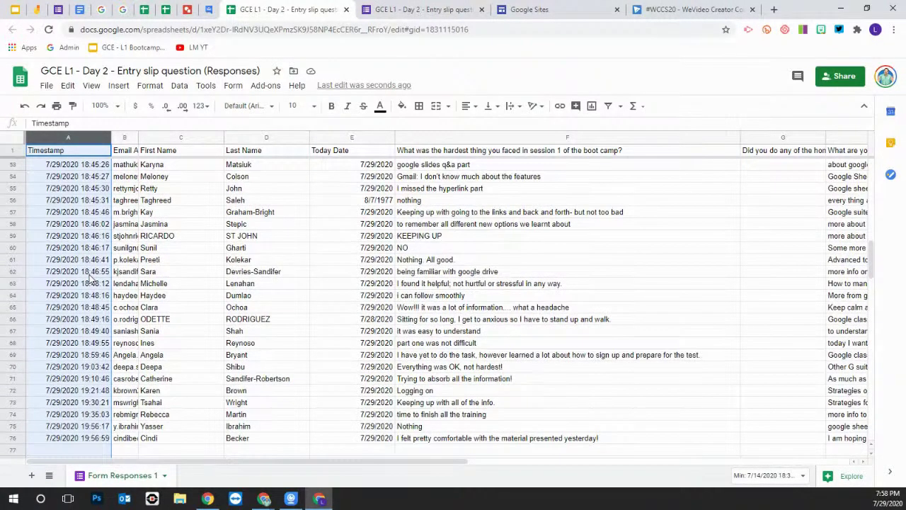
scroll(91, 279, down, 3)
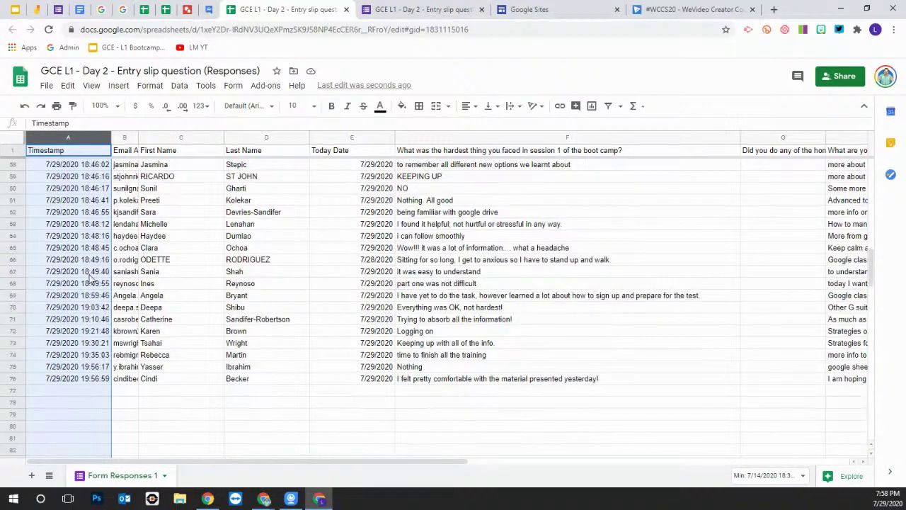
scroll(93, 278, down, 1)
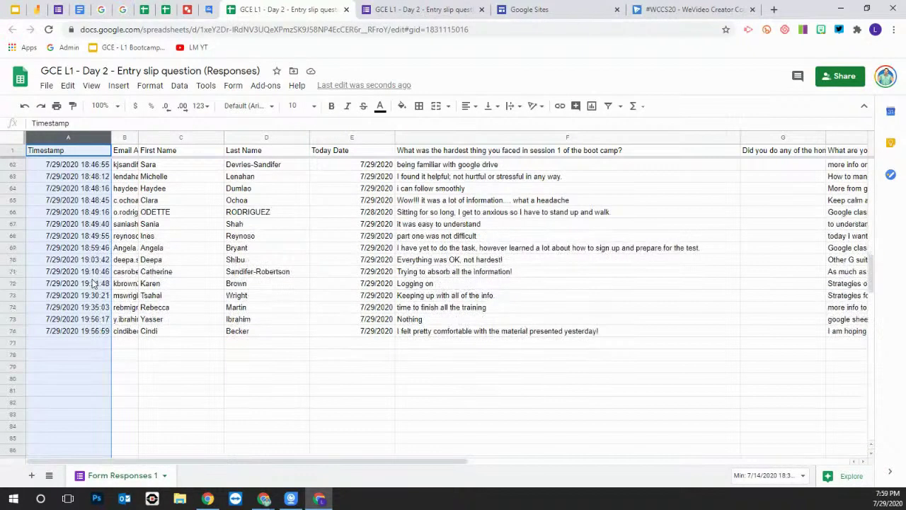
scroll(90, 283, up, 4)
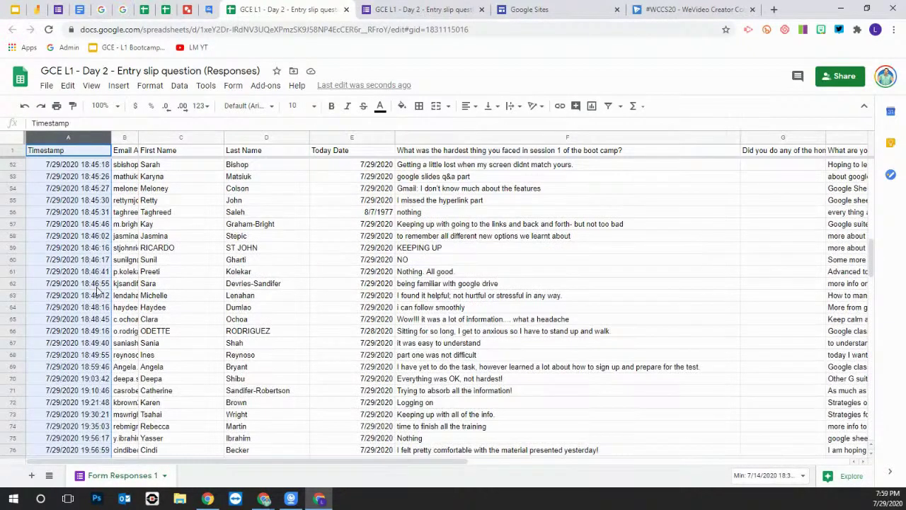
scroll(92, 285, up, 2)
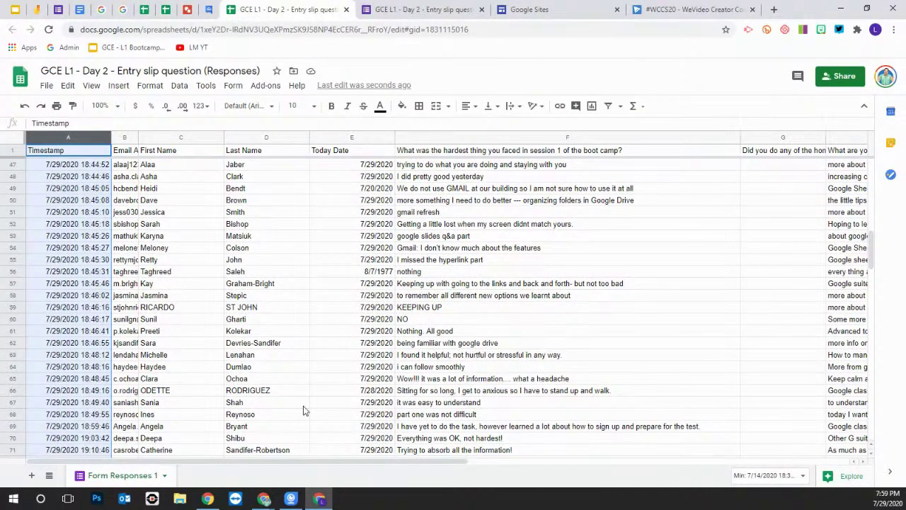
Sort the entire sheet A to Z by the How are you feeling today? column
drag(301, 460, 552, 459)
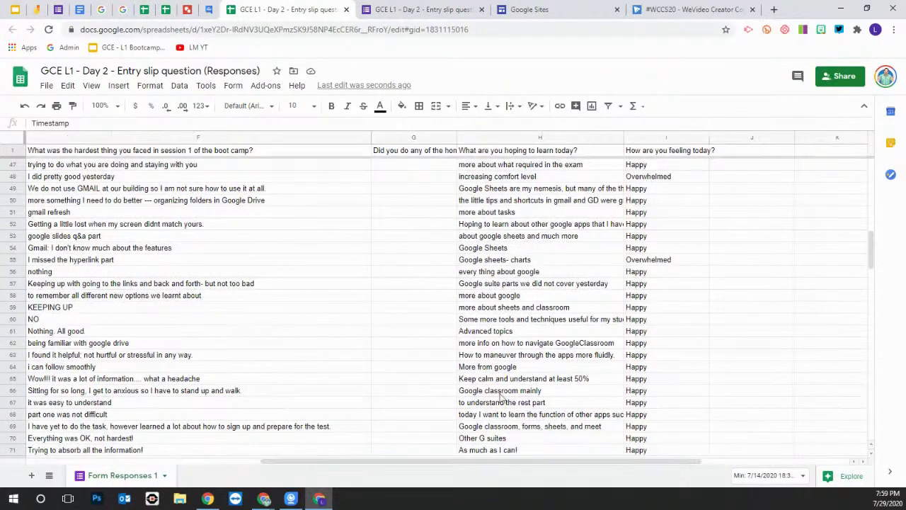
scroll(342, 391, down, 3)
scroll(343, 390, up, 5)
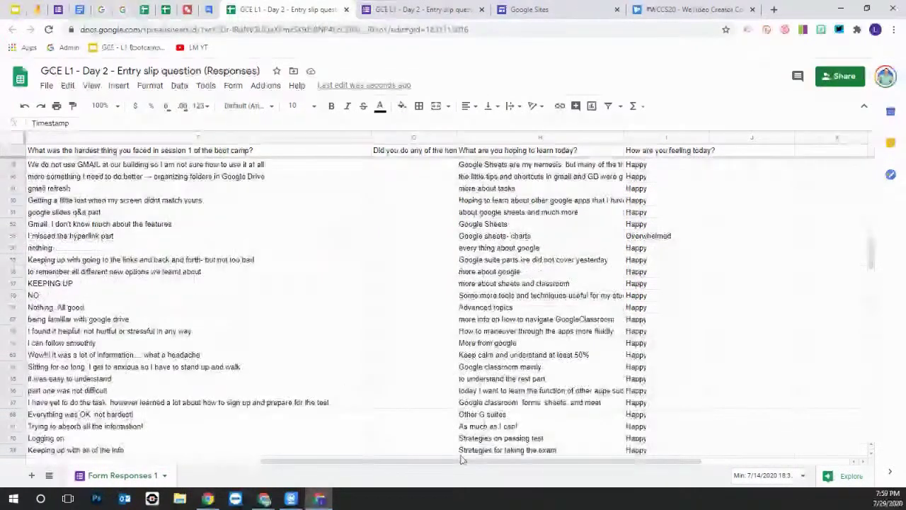
click(464, 460)
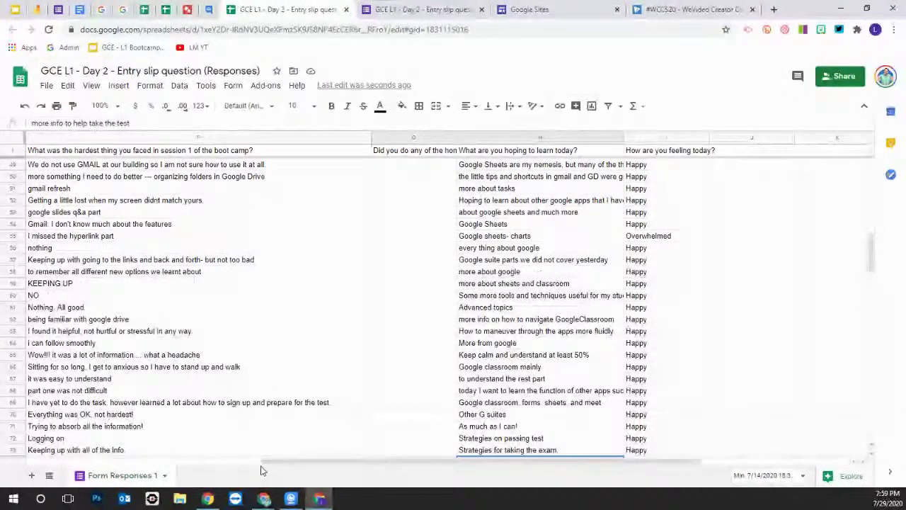
drag(637, 459, 637, 461)
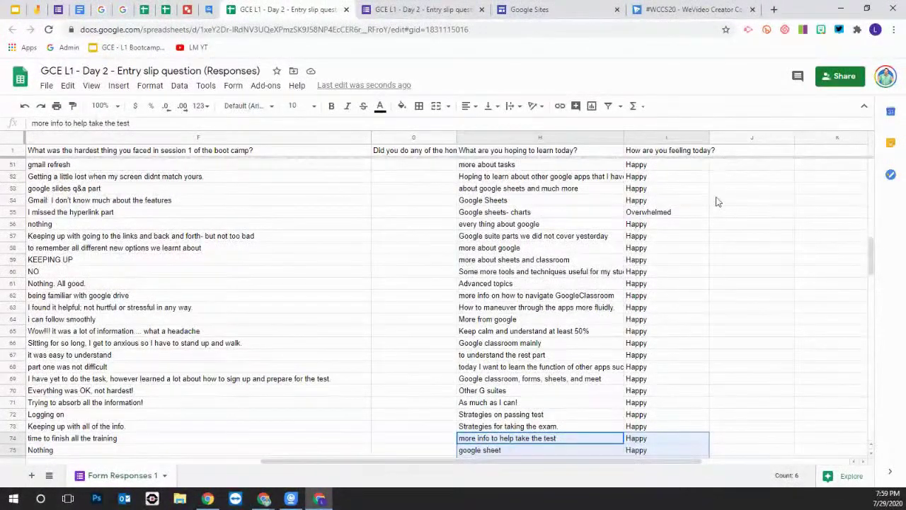
right_click(702, 139)
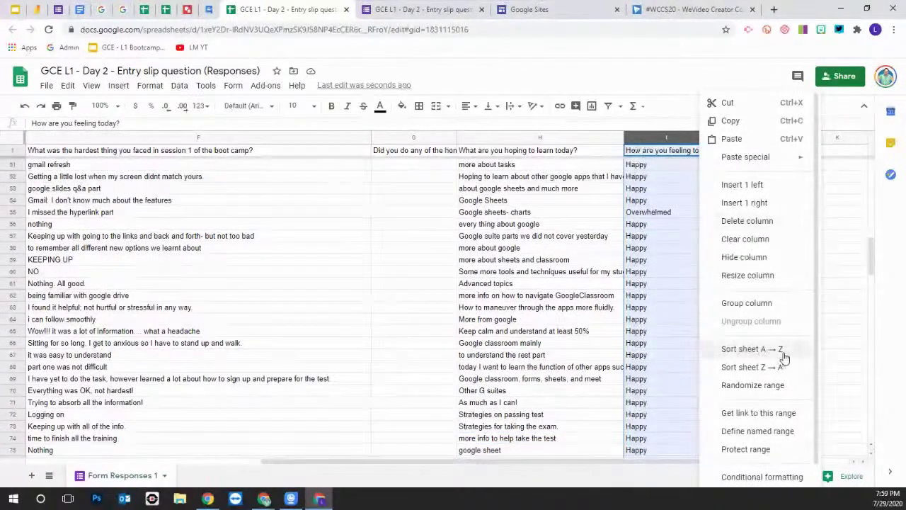
click(751, 349)
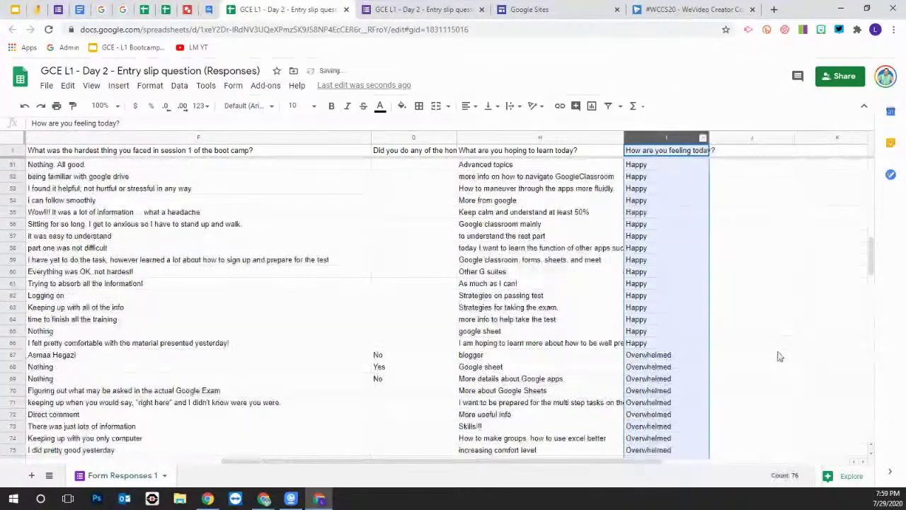
Select the Overwhelmed responses in F68:I76, then switch to the bootcamp slide deck
scroll(671, 275, down, 3)
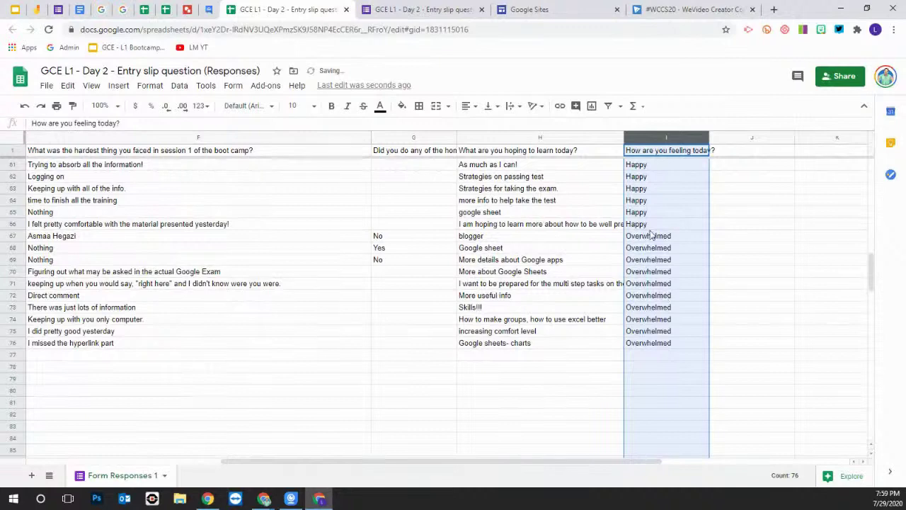
click(657, 343)
drag(657, 342, 46, 244)
scroll(374, 343, down, 4)
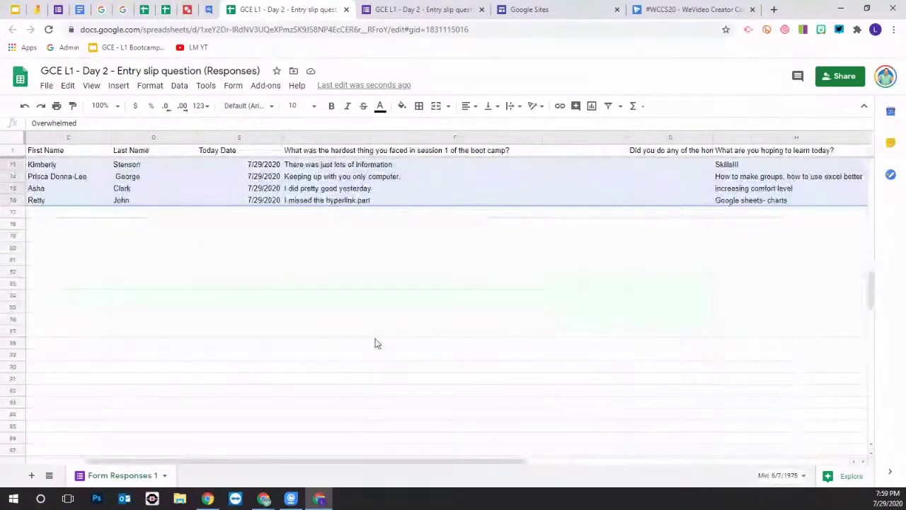
scroll(376, 343, up, 7)
scroll(376, 344, up, 4)
scroll(444, 344, down, 15)
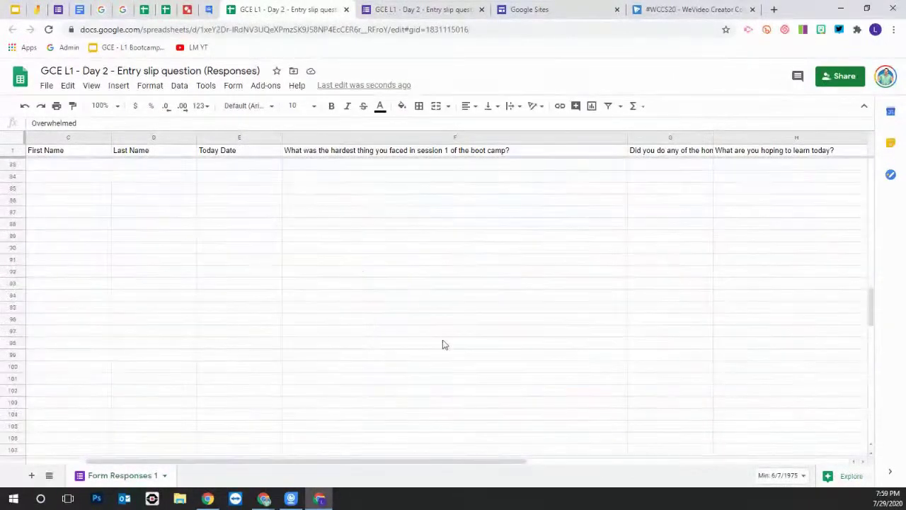
scroll(502, 328, up, 3)
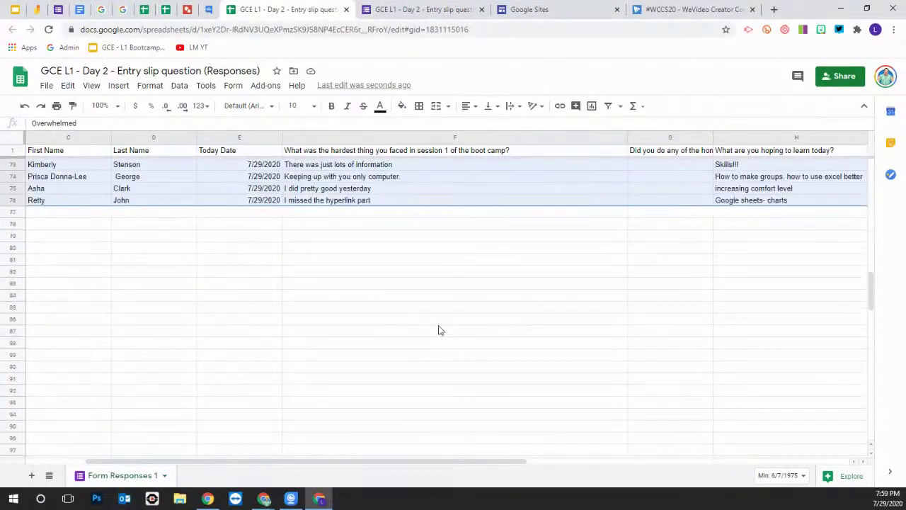
scroll(439, 330, up, 14)
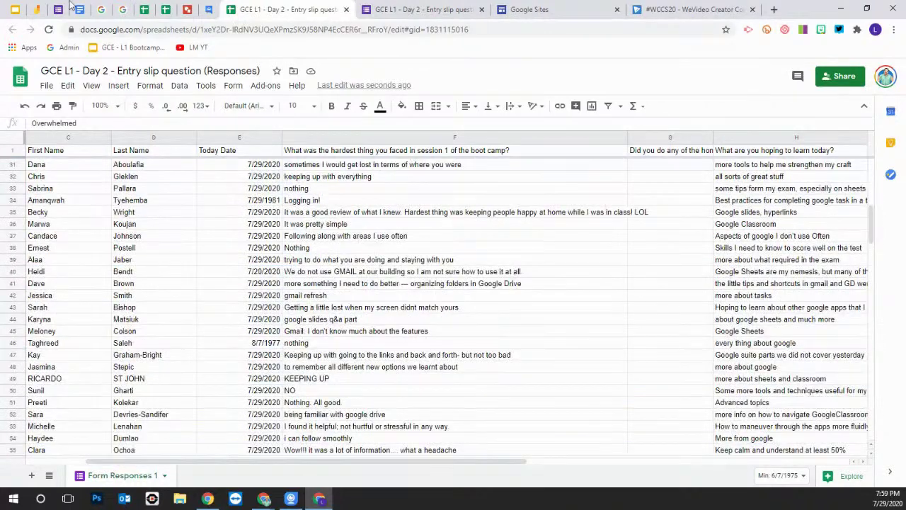
click(15, 9)
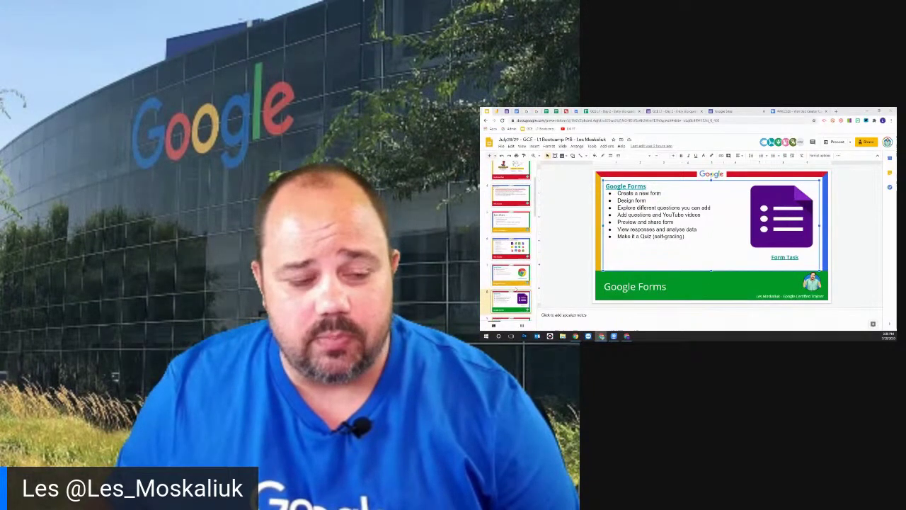
Select the Google Sheets slide in the filmstrip and present the deck full screen from it
scroll(510, 274, down, 3)
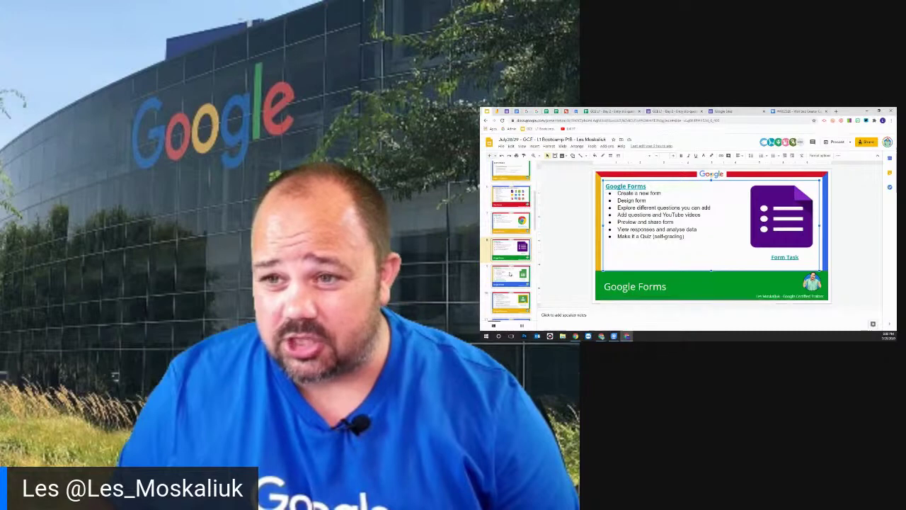
click(510, 274)
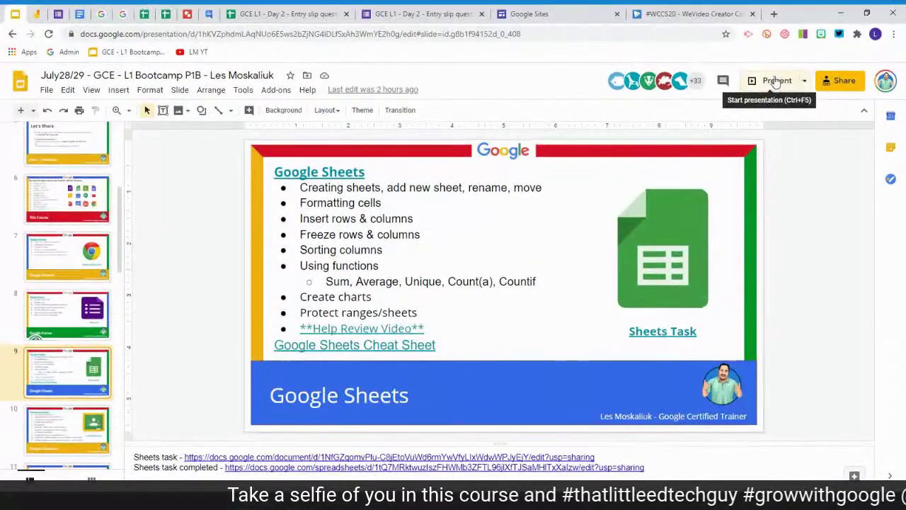
click(776, 77)
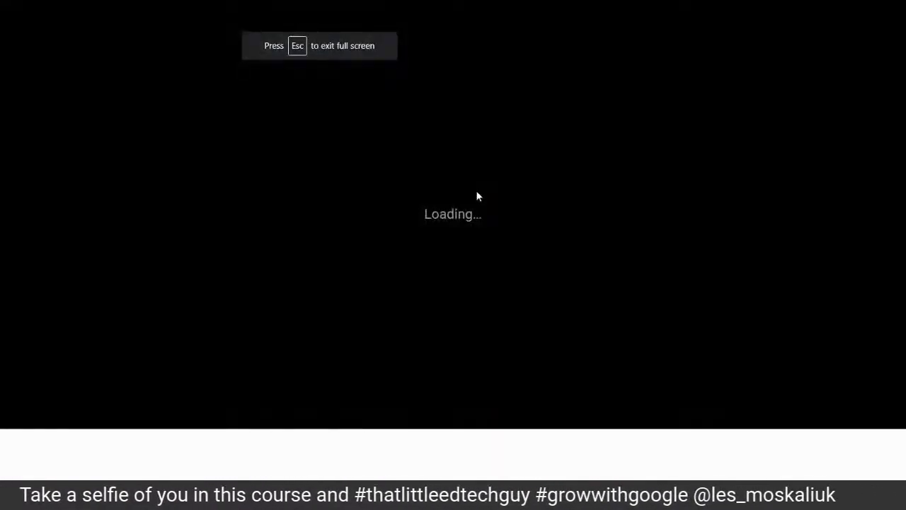
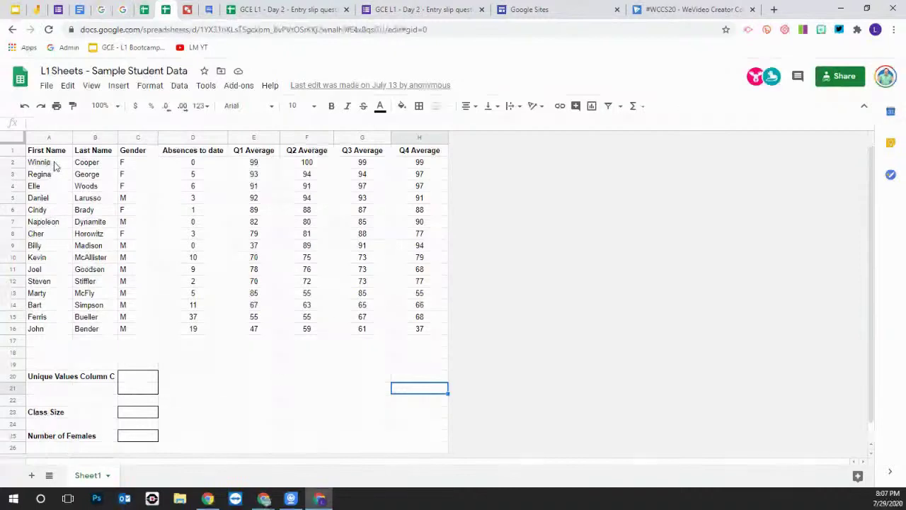
Fill cell G19 with red
click(56, 165)
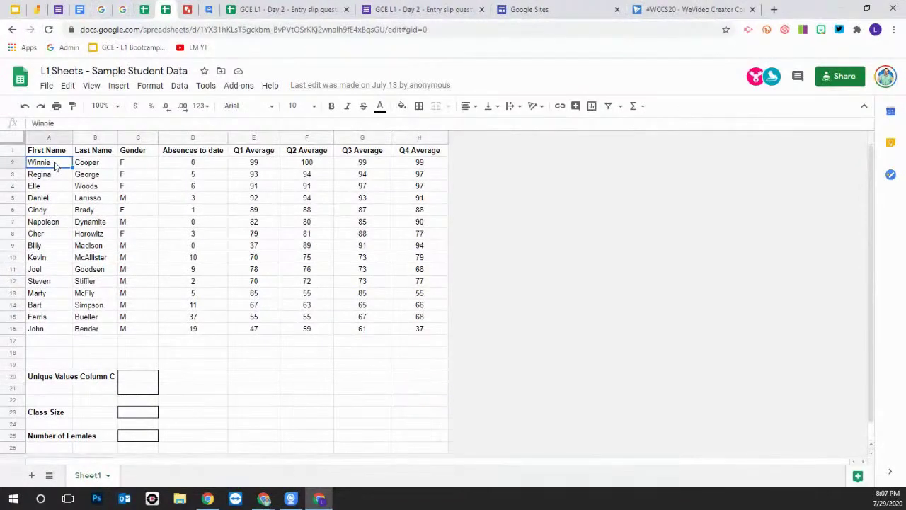
click(310, 368)
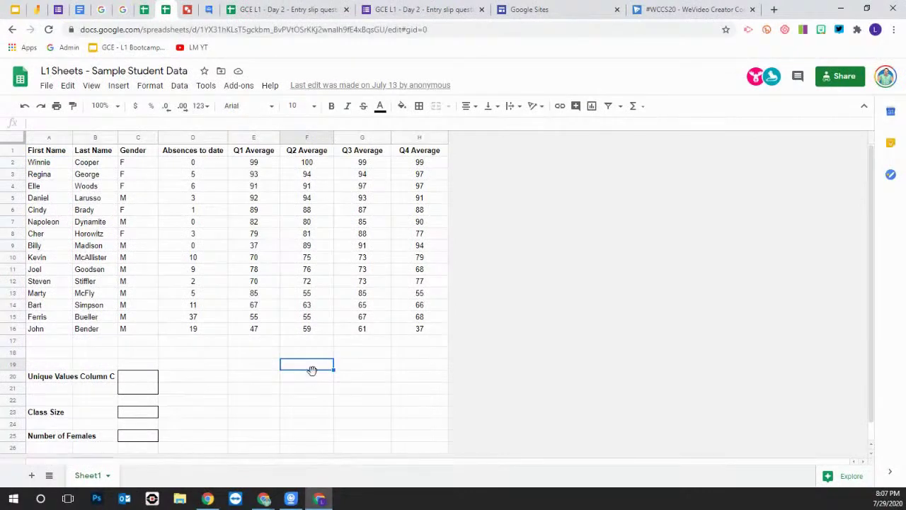
click(315, 377)
click(358, 377)
click(359, 368)
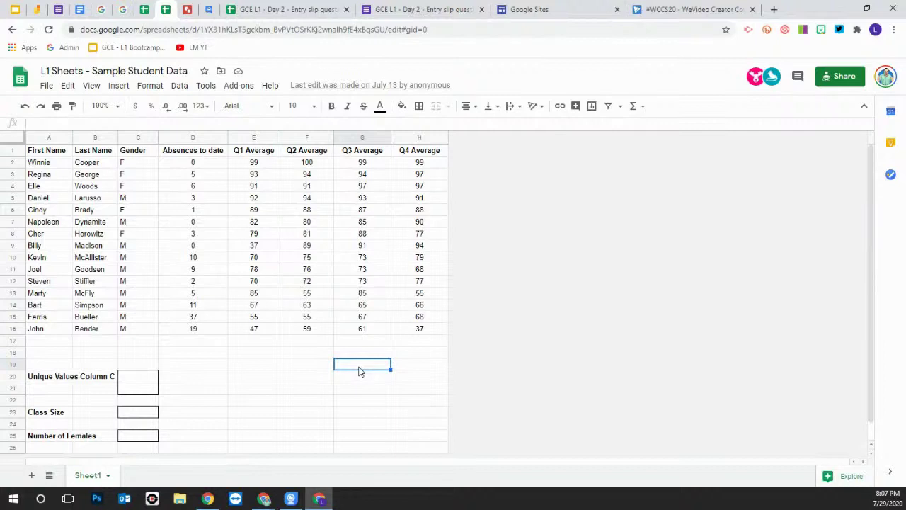
click(402, 107)
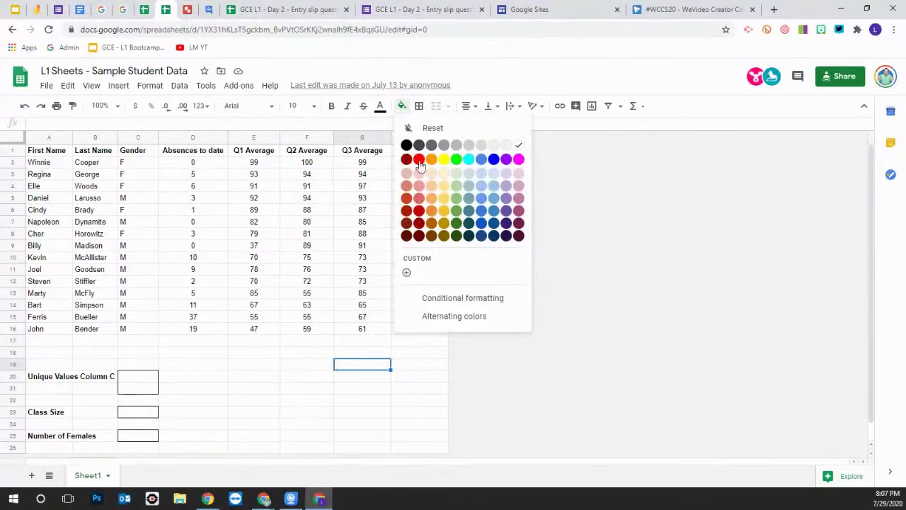
click(419, 158)
Reset G19's fill colour to none and open the Insert menu
click(367, 382)
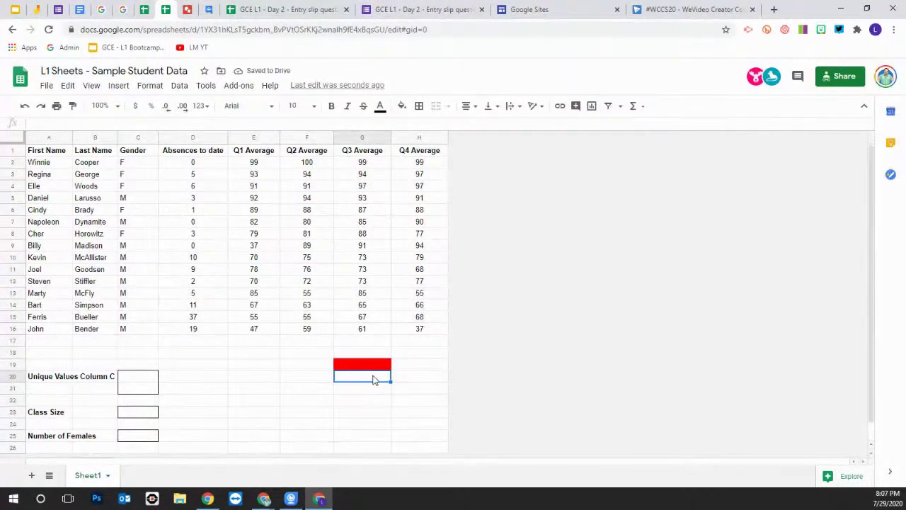
right_click(367, 366)
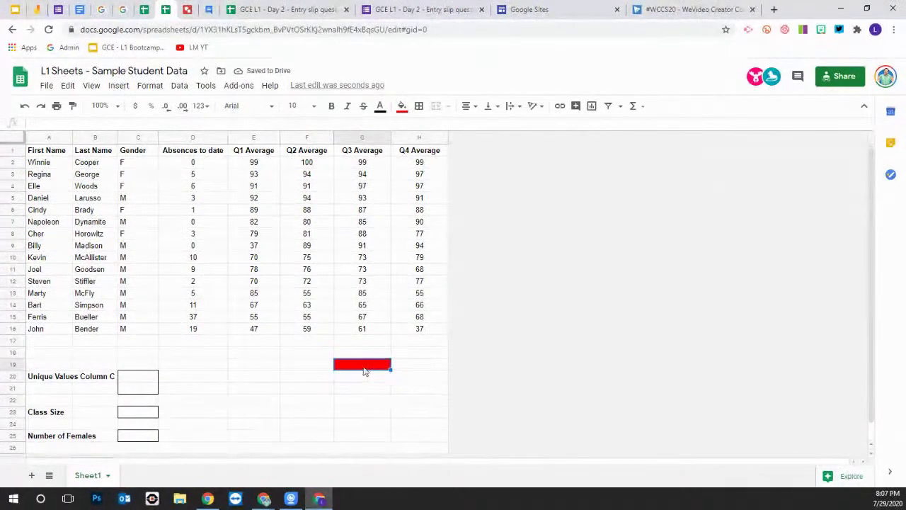
click(354, 393)
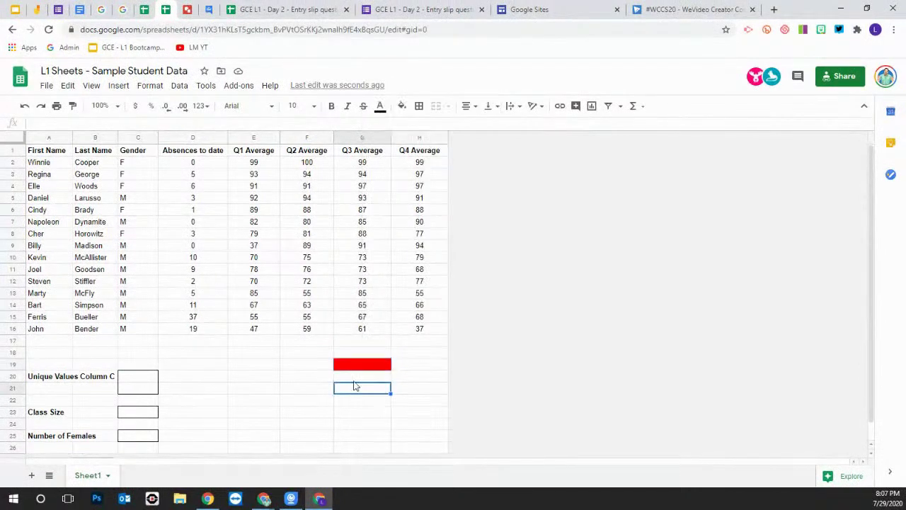
click(366, 366)
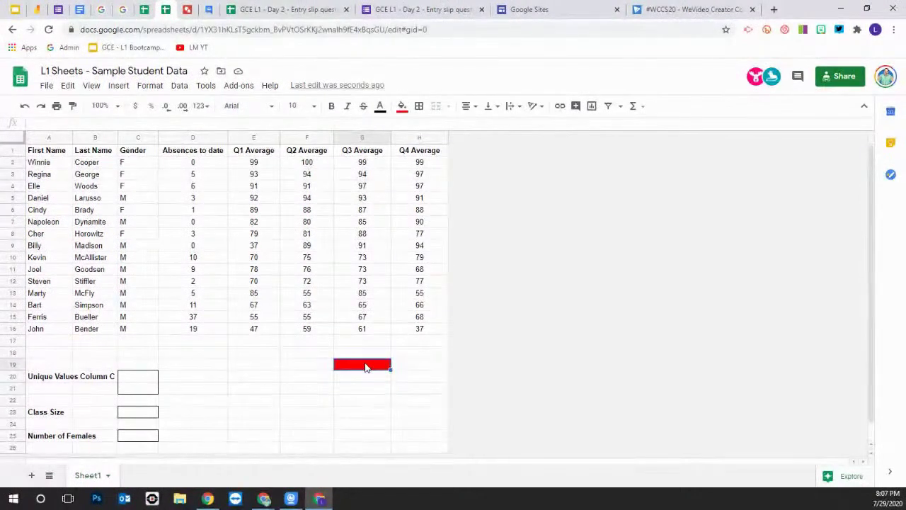
click(365, 374)
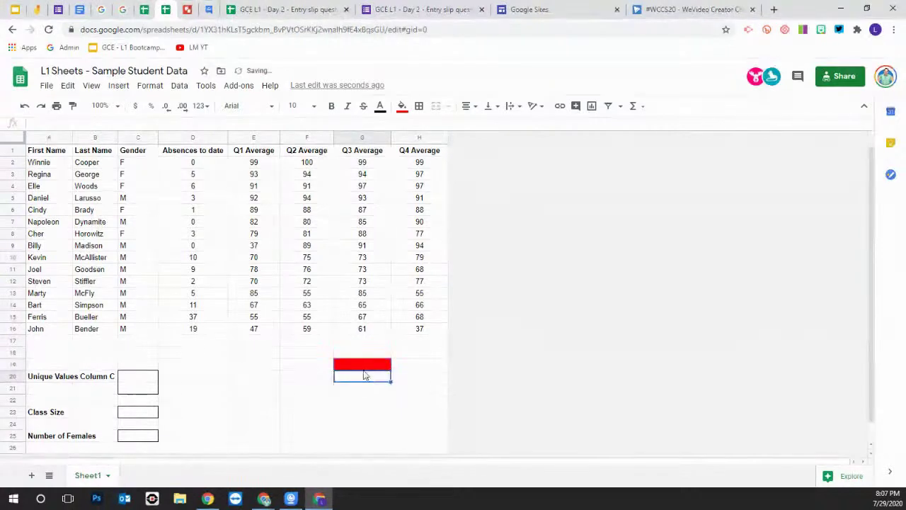
click(364, 367)
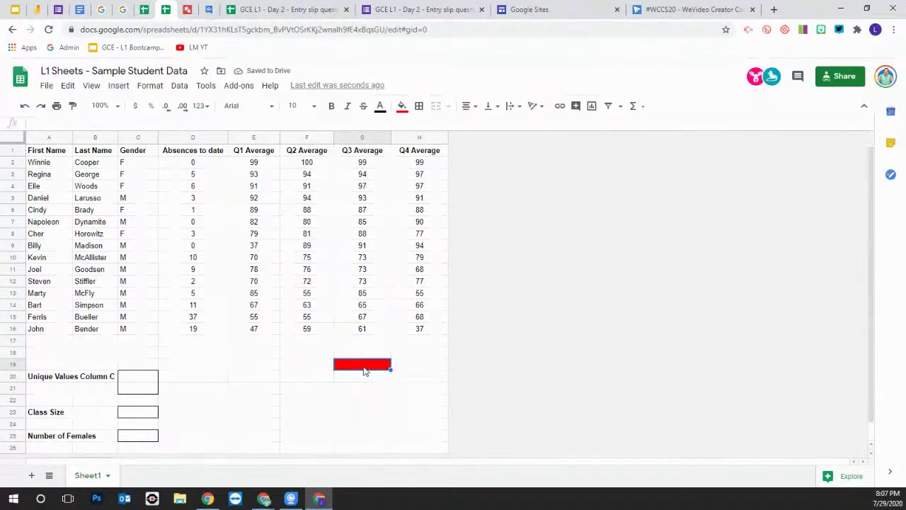
click(402, 106)
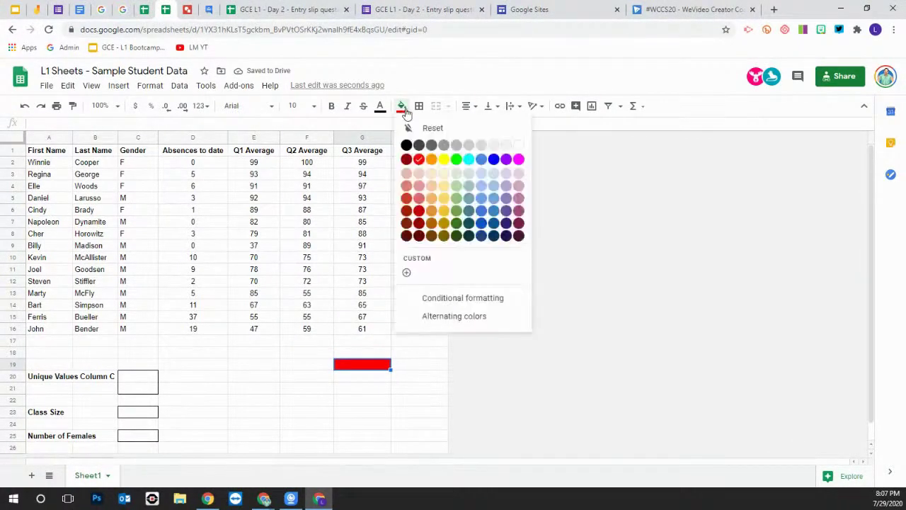
click(433, 128)
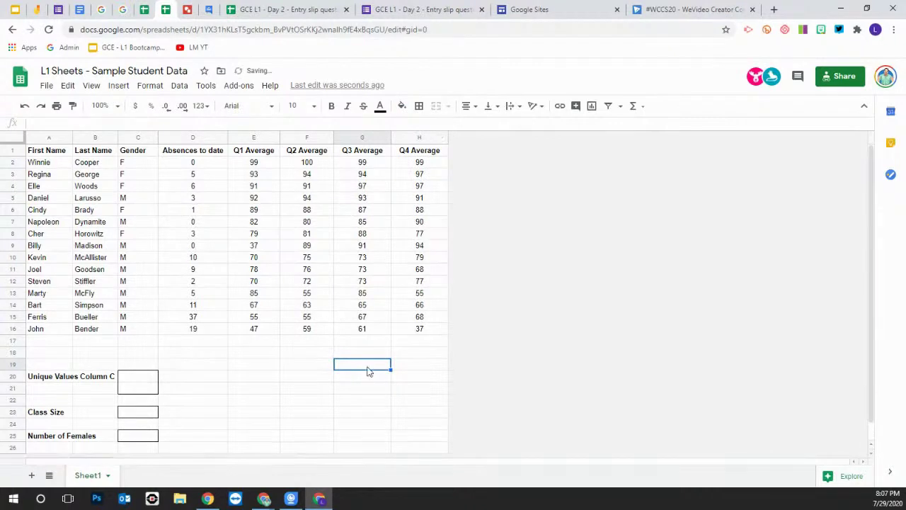
click(119, 88)
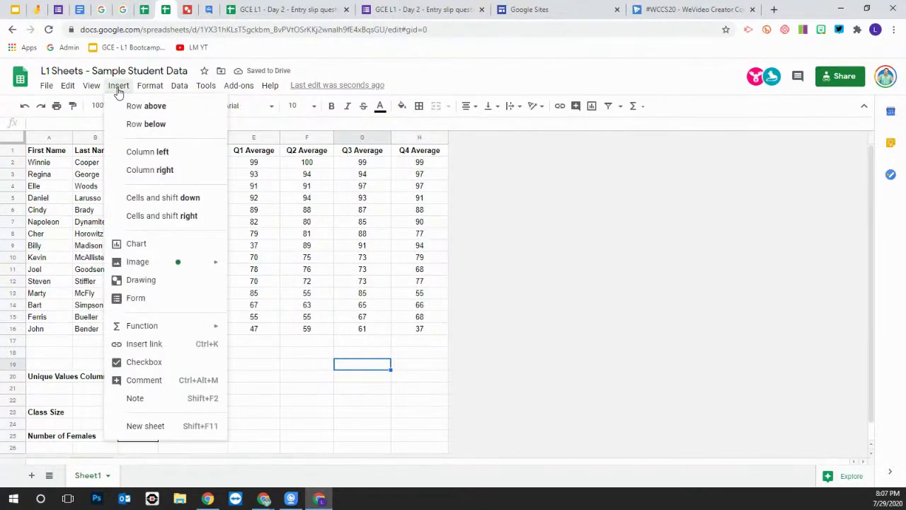
Preview the Insert > Image submenu, then close the menu without inserting anything
mouse_move(165, 262)
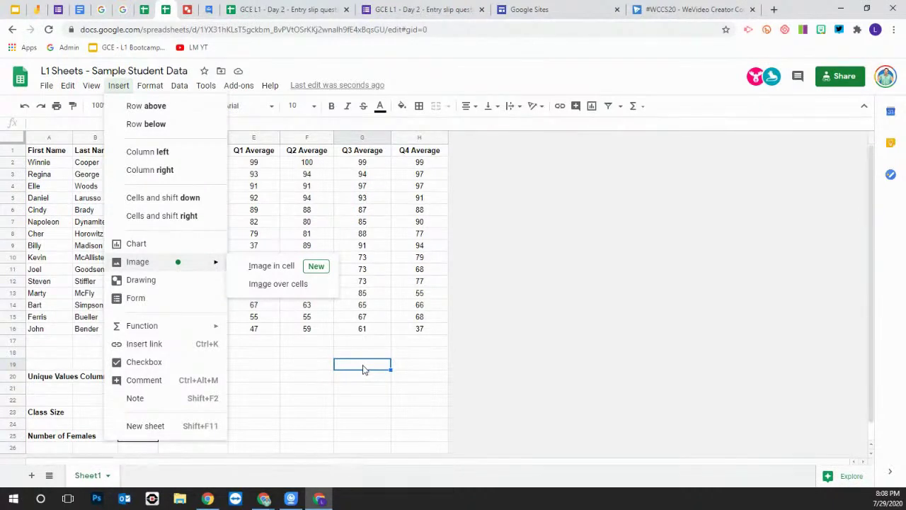
click(370, 403)
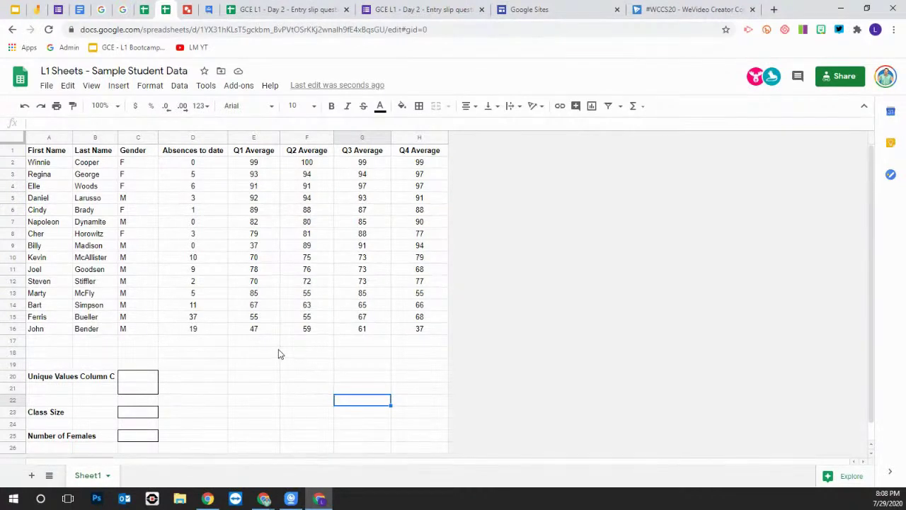
click(301, 380)
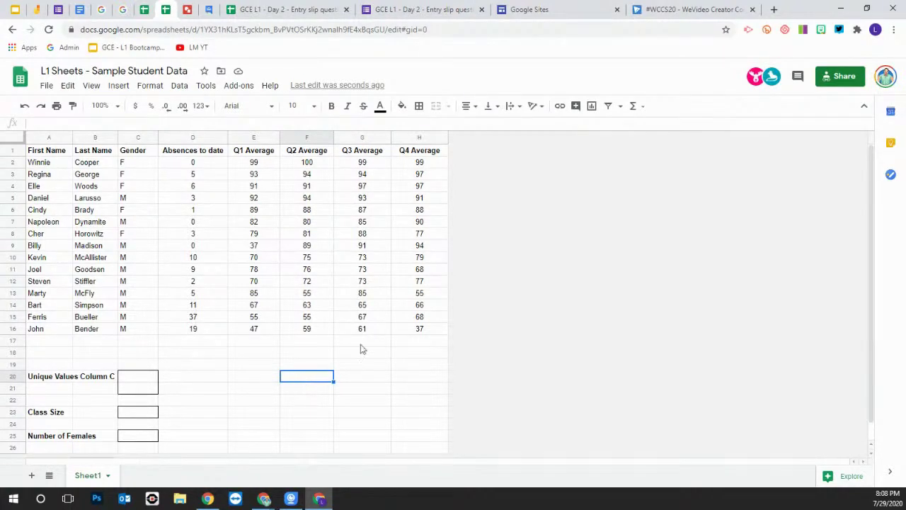
Give F20 a black outer border and fill G20 green
click(419, 107)
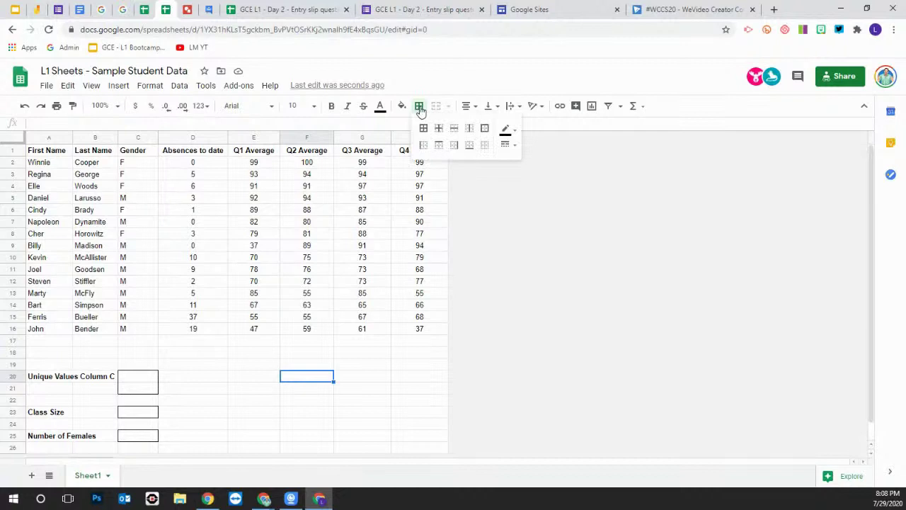
click(423, 128)
click(364, 376)
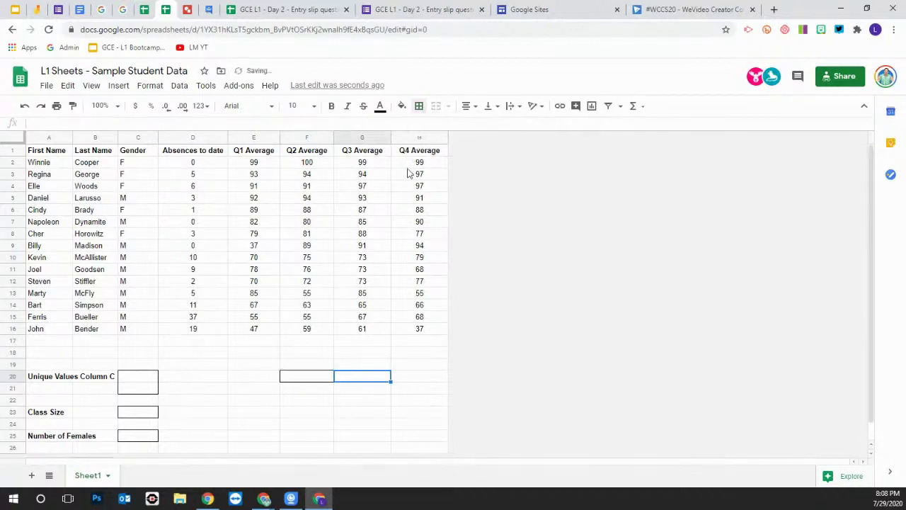
click(401, 106)
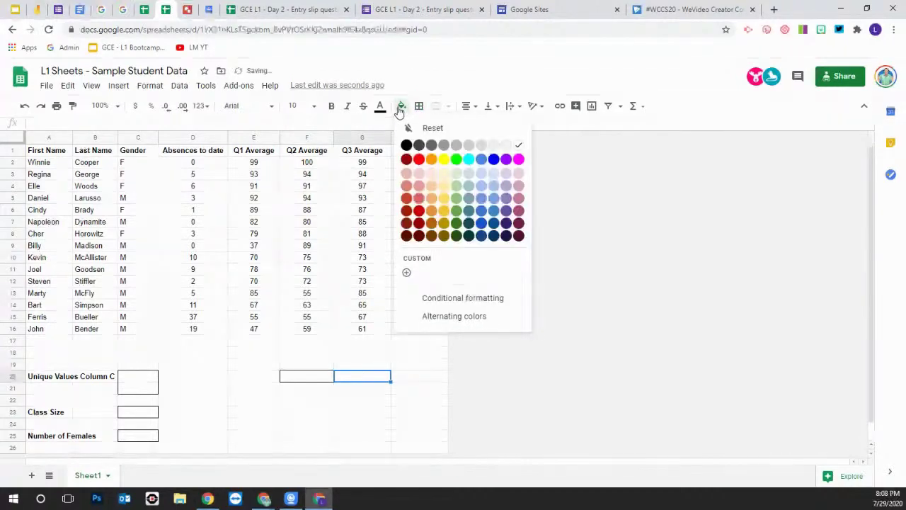
click(456, 210)
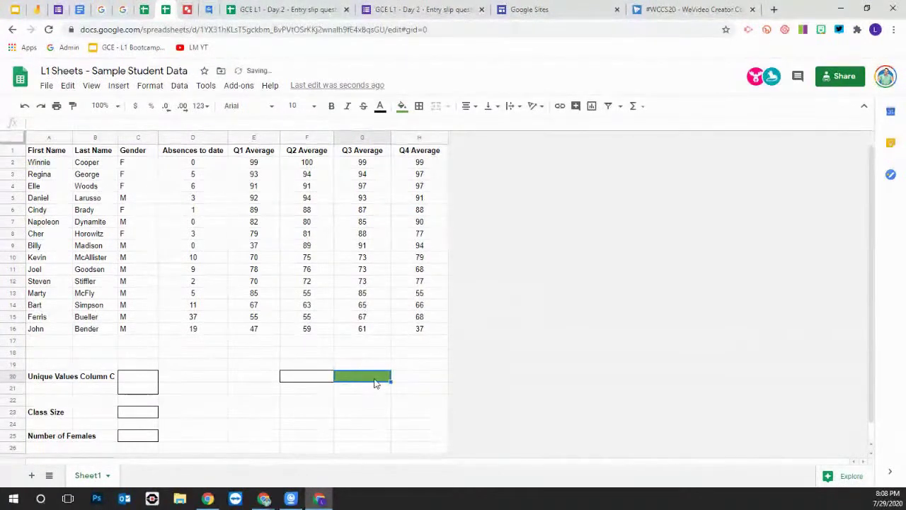
Set the Q1 Average heading in E1 to font size 12
click(258, 156)
click(313, 107)
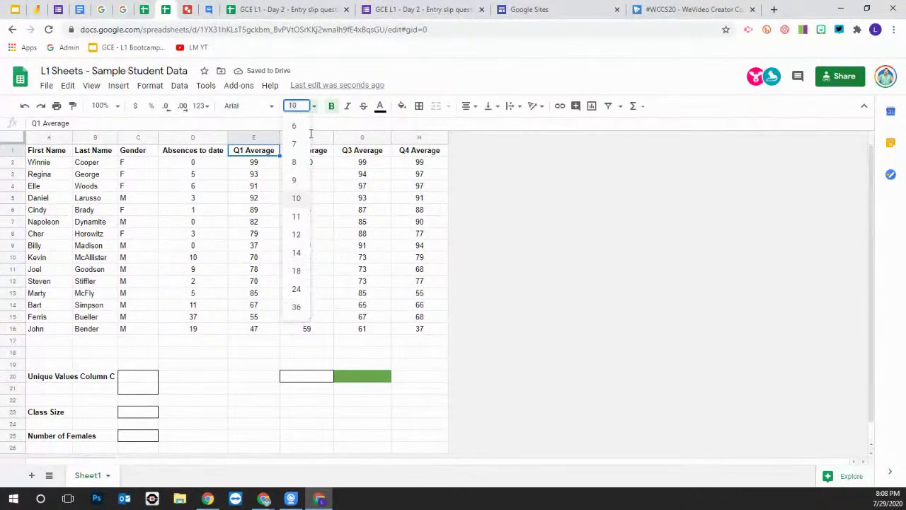
click(296, 235)
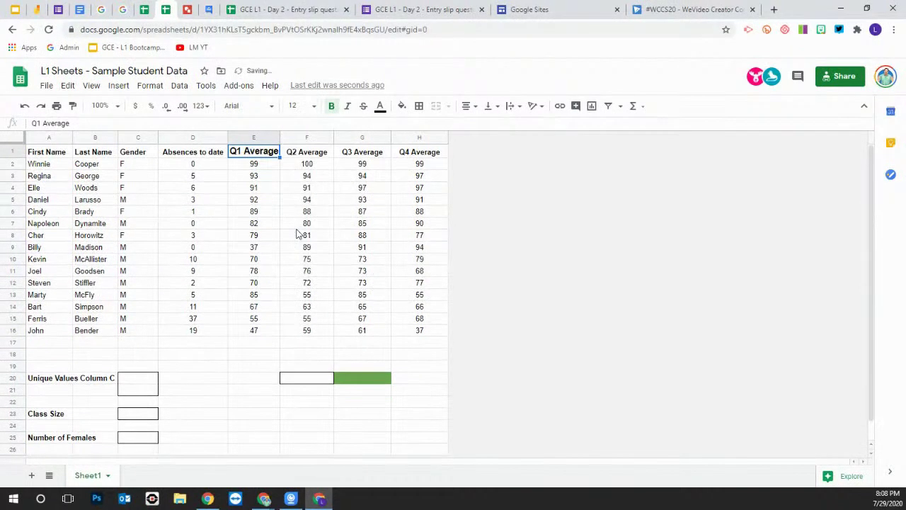
click(403, 361)
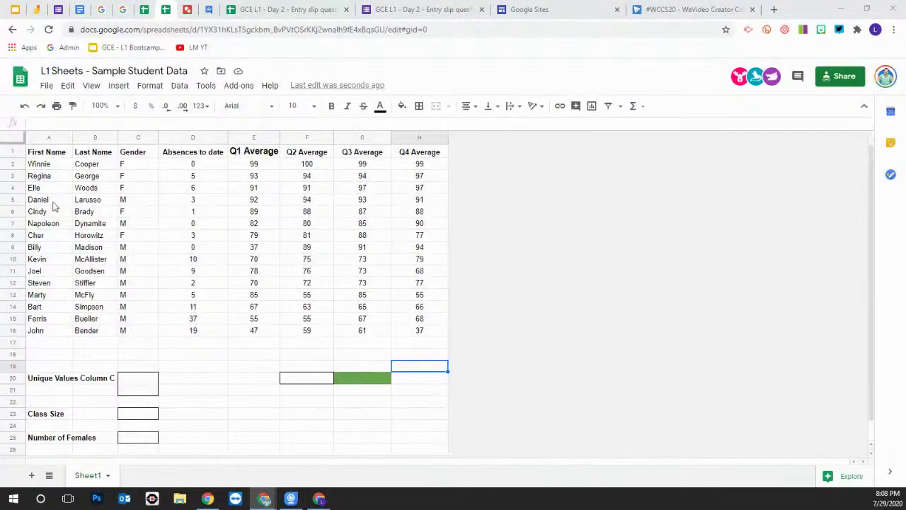
click(129, 138)
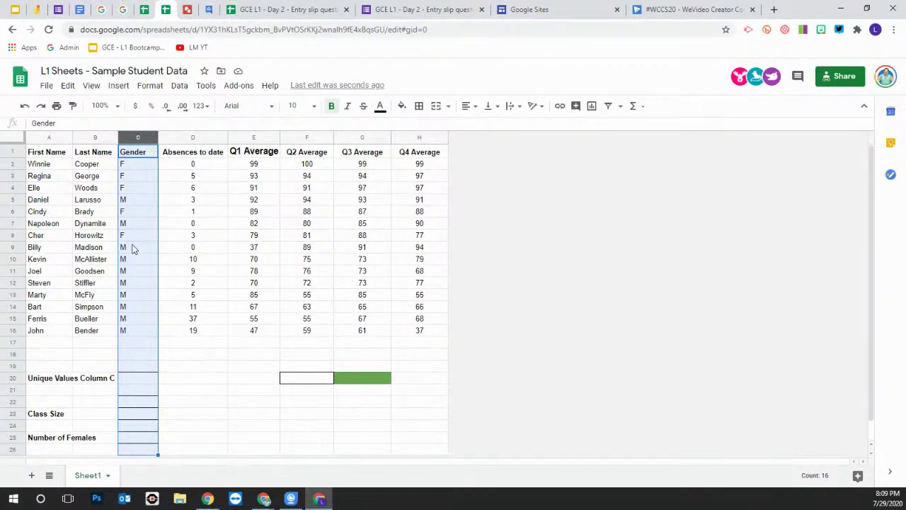
click(12, 235)
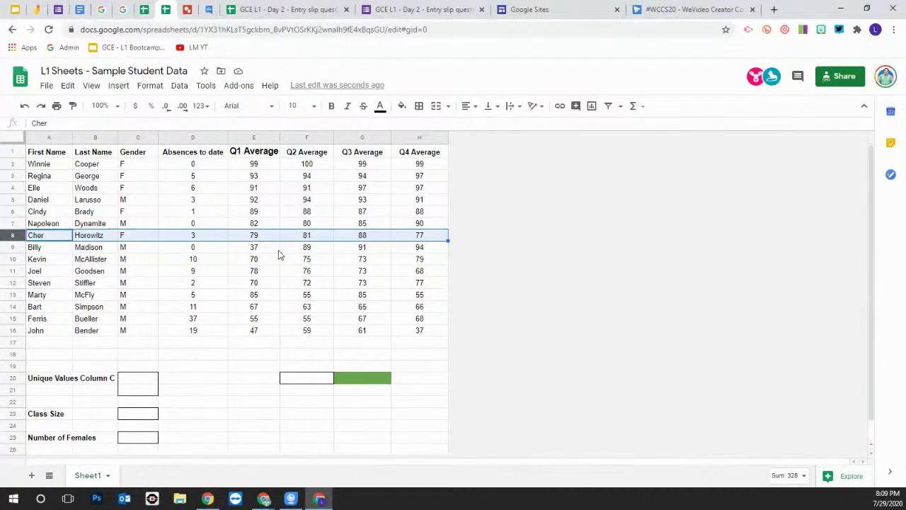
click(306, 380)
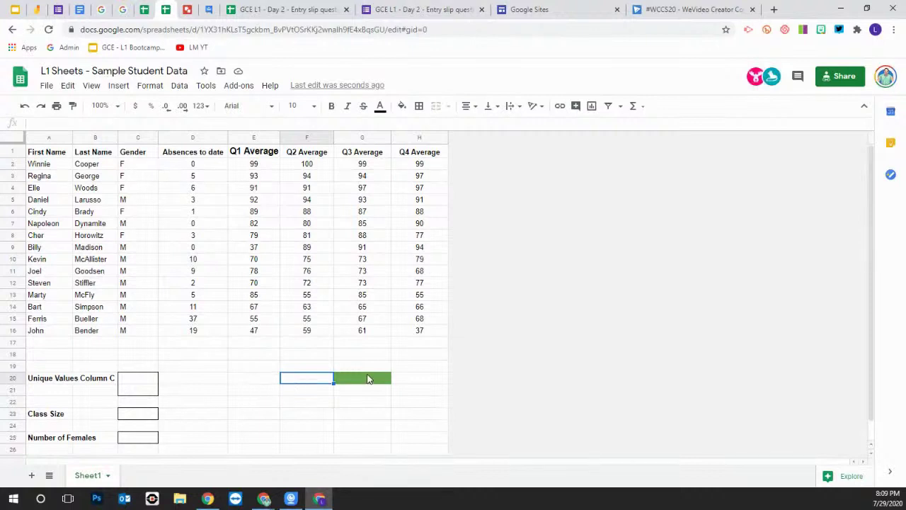
Insert a blank column right of Q4 Average and a blank row below row 17
click(410, 138)
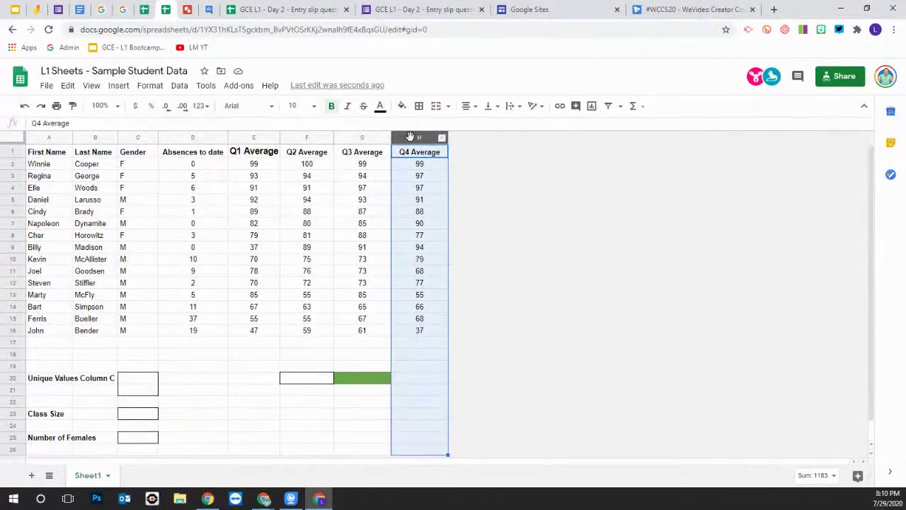
right_click(411, 138)
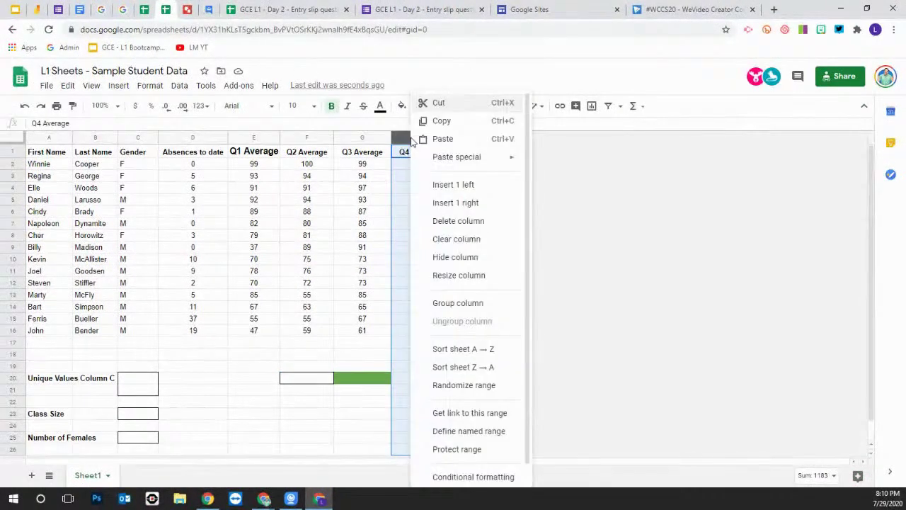
click(457, 203)
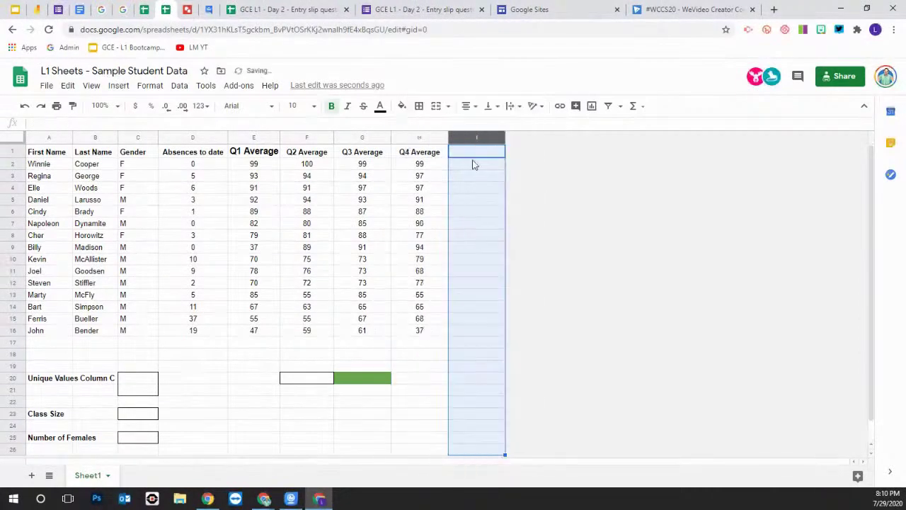
click(11, 342)
right_click(11, 342)
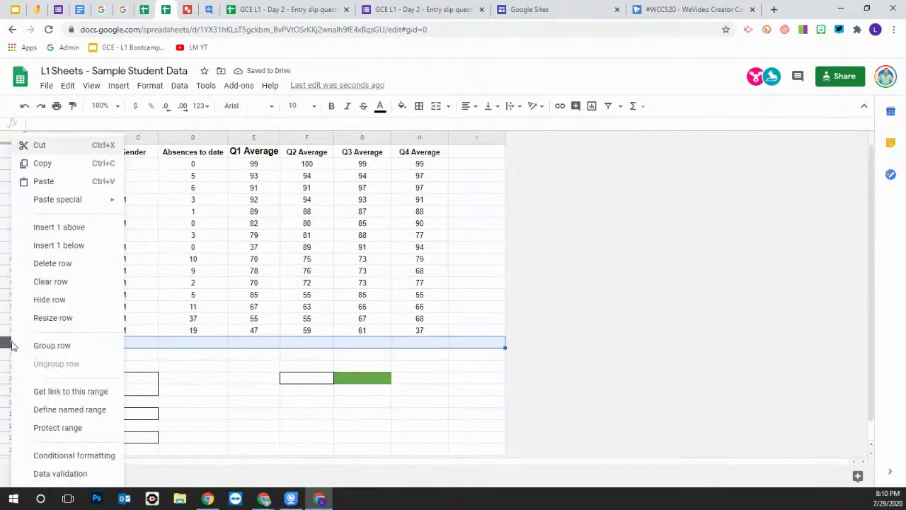
click(57, 246)
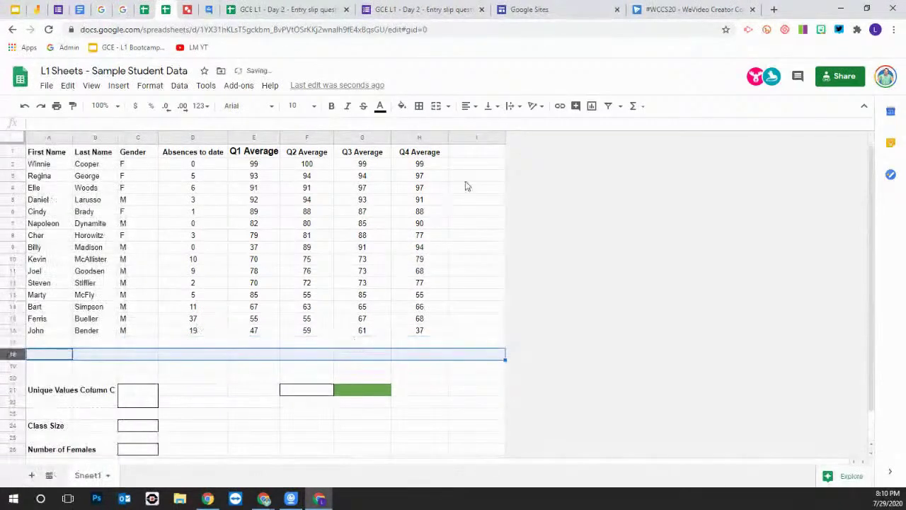
Enter the header 'Final Average' in cell I1
click(476, 153)
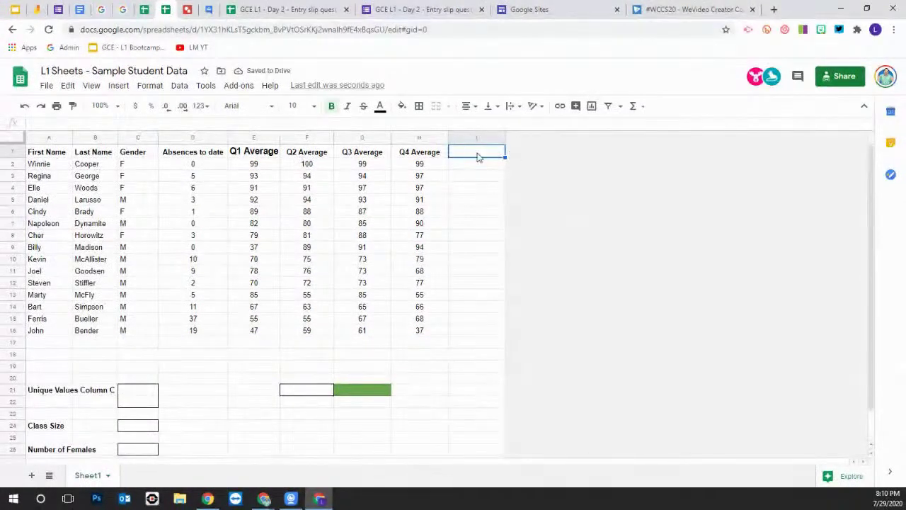
text(Final)
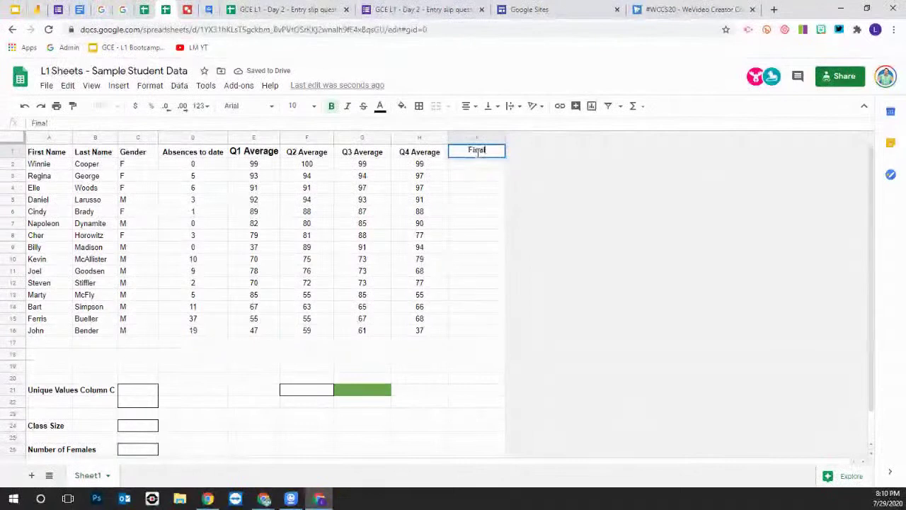
text( Average)
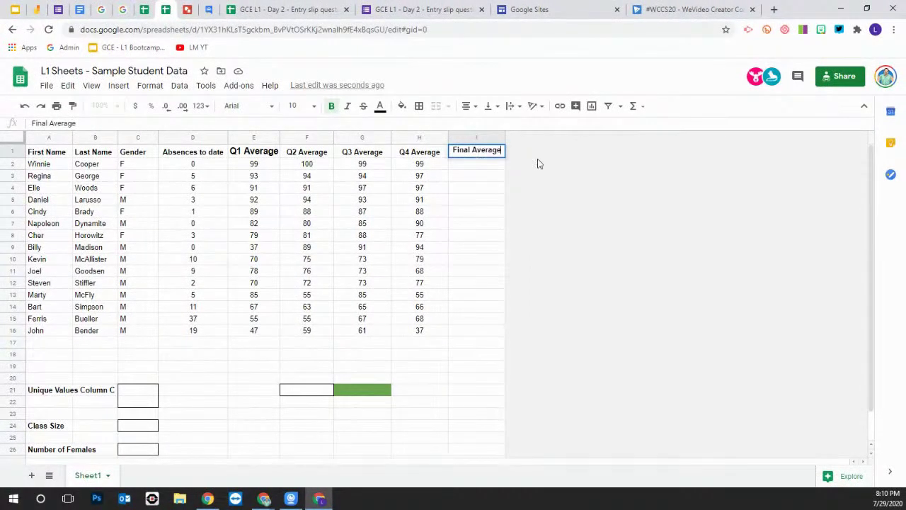
click(479, 203)
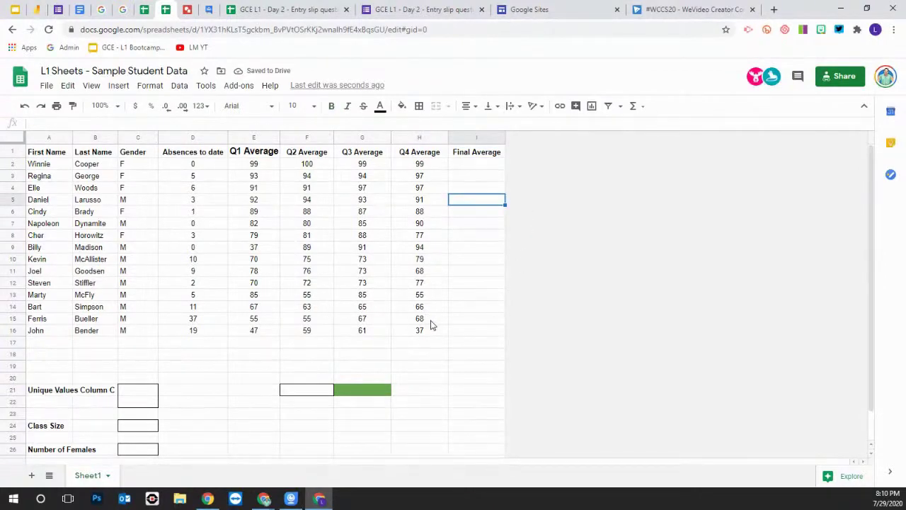
click(469, 331)
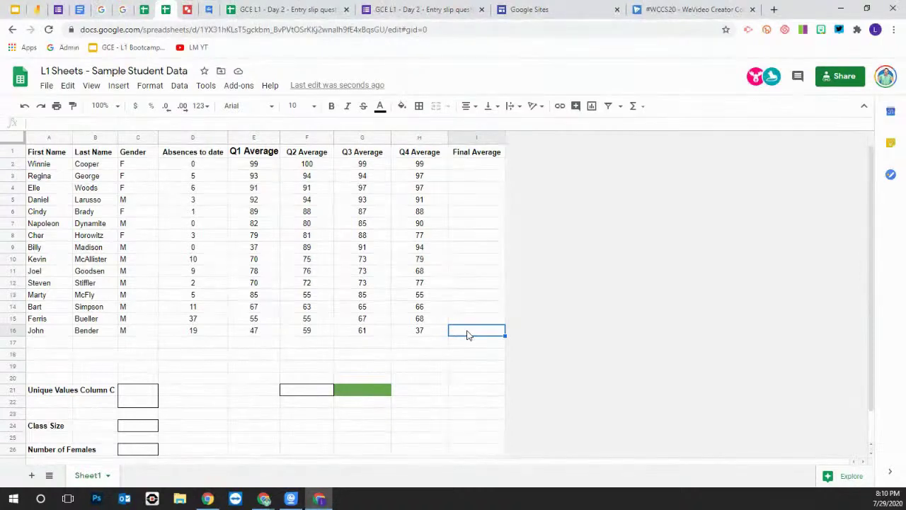
Enter =SUM(E16:H16) in I16 to total the last student's quarter averages, giving 204
text(=)
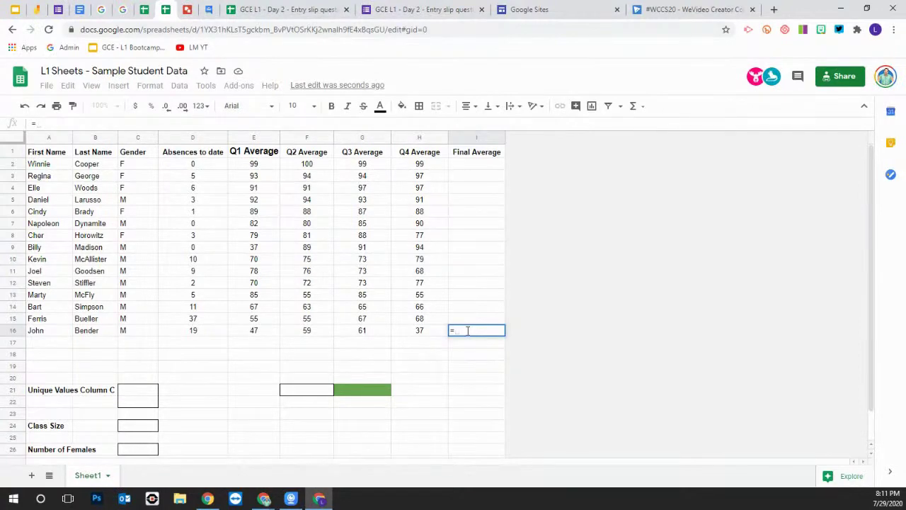
text(su)
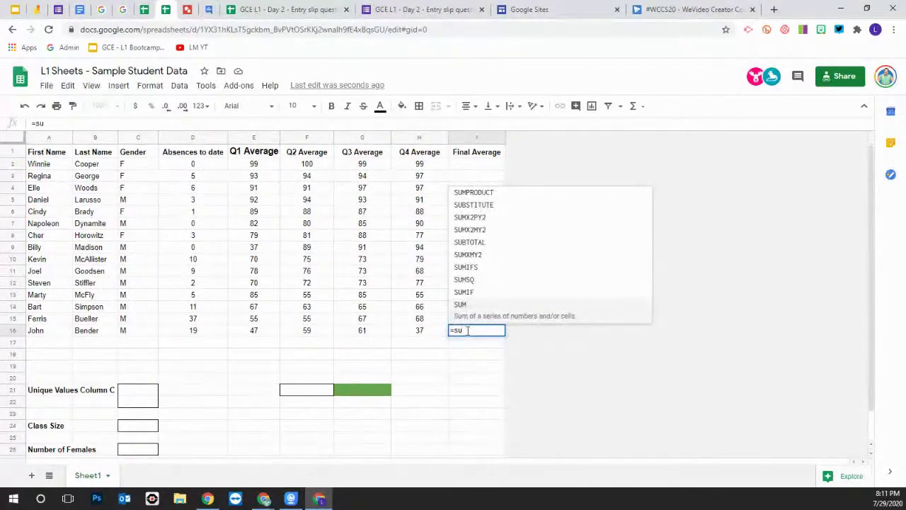
key(BackSpace)
key(BackSpace)
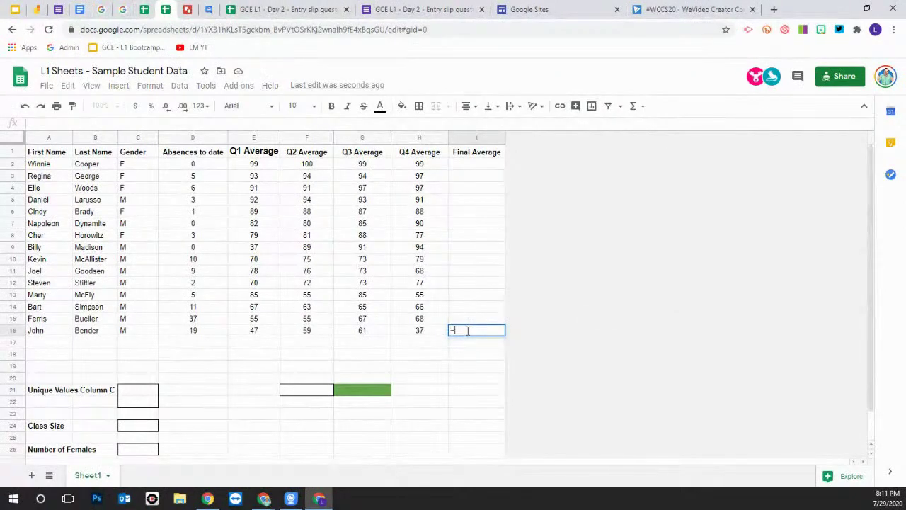
text(sum)
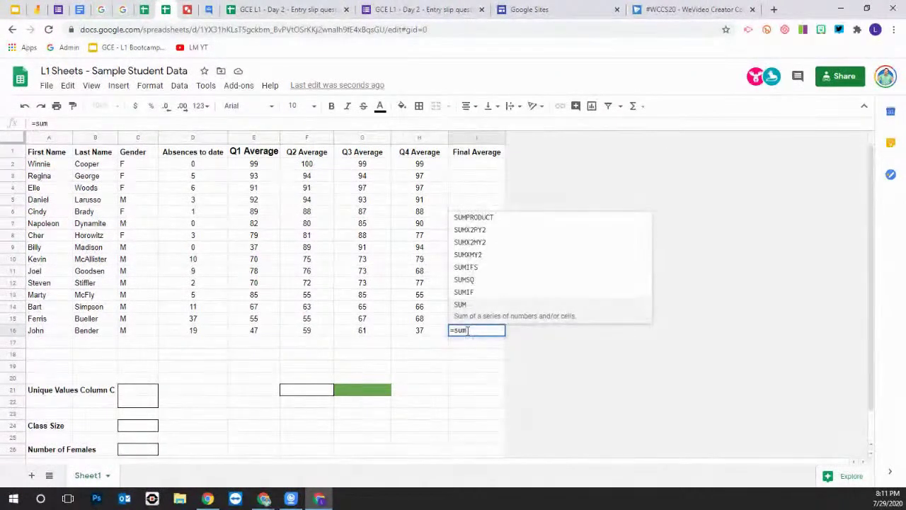
text(()
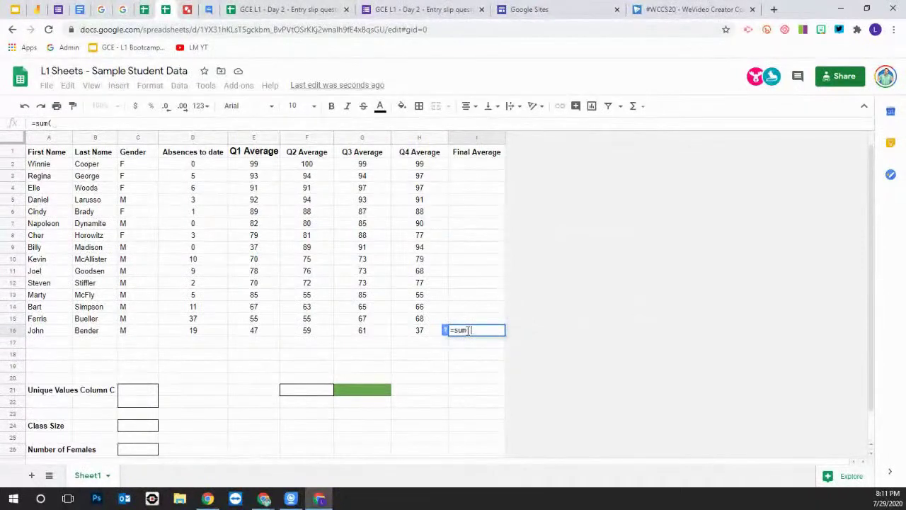
key(BackSpace)
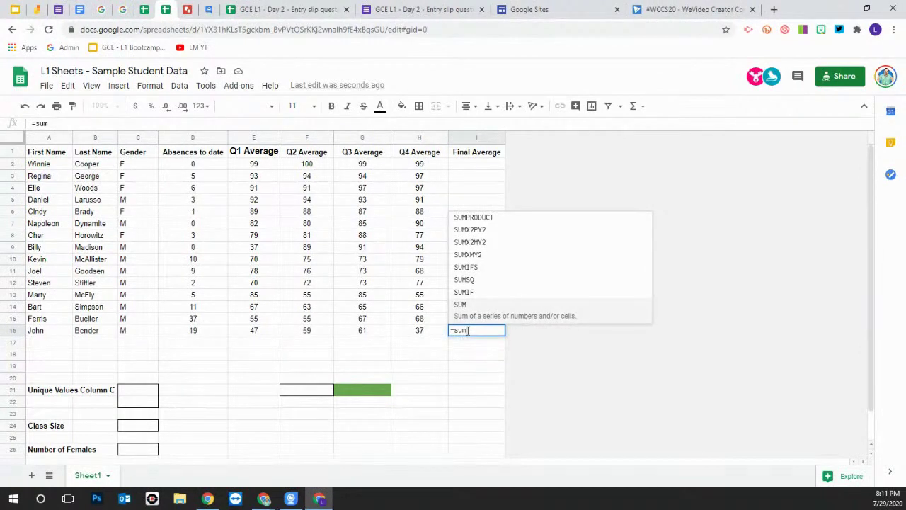
text(()
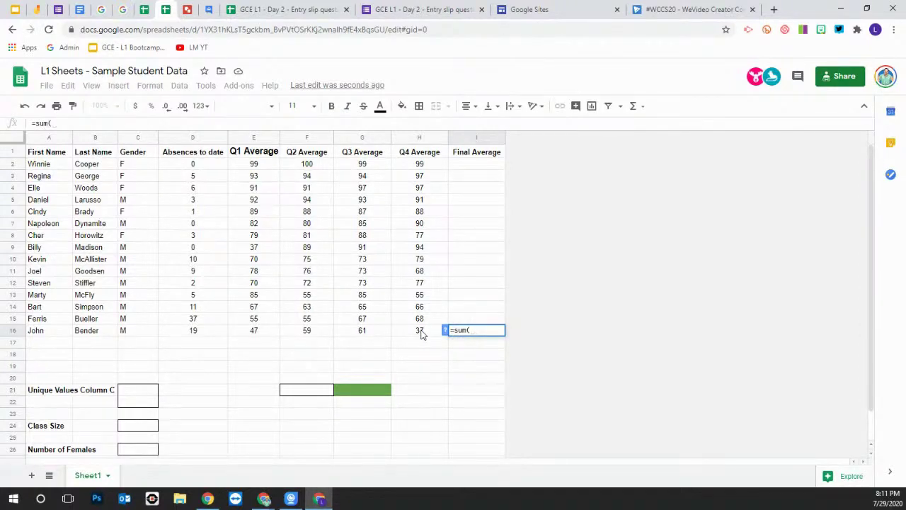
drag(421, 335, 256, 334)
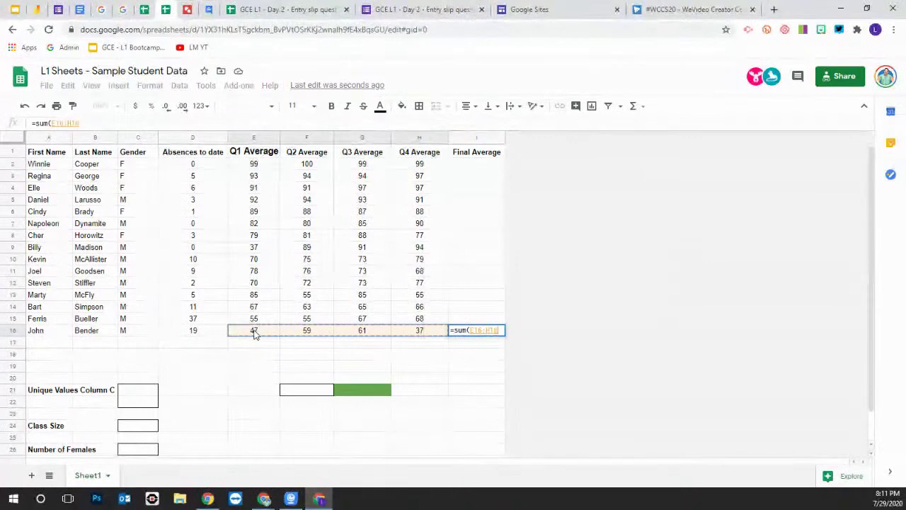
click(431, 336)
drag(430, 335, 253, 339)
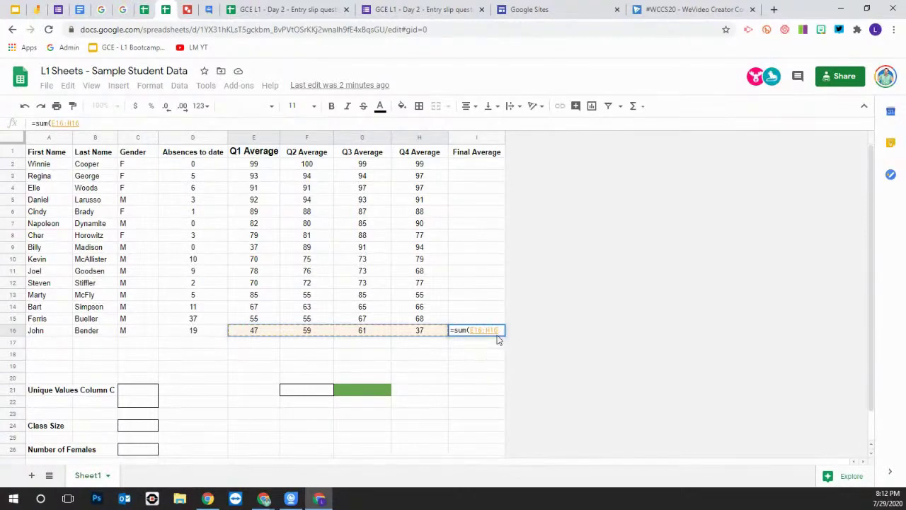
key(Return)
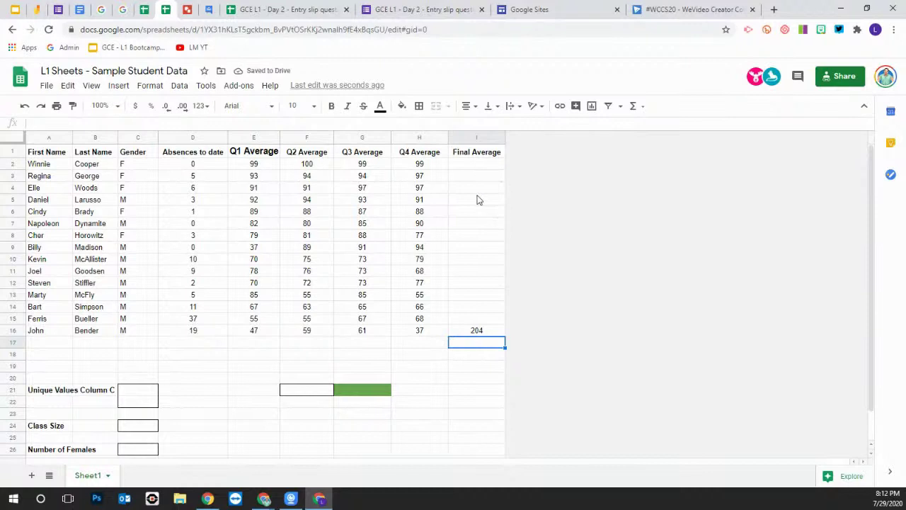
Total the absences in D17 with =SUM(D2:D16), giving 111
click(478, 334)
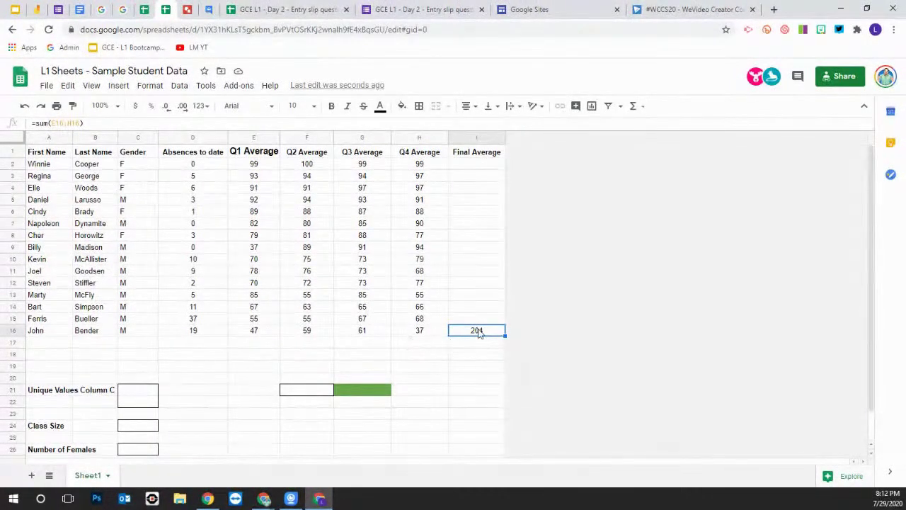
click(203, 346)
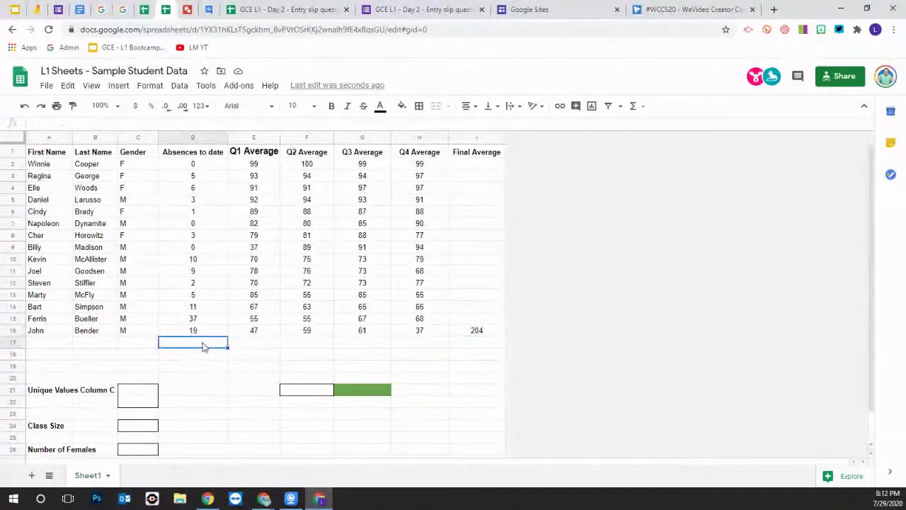
double_click(203, 345)
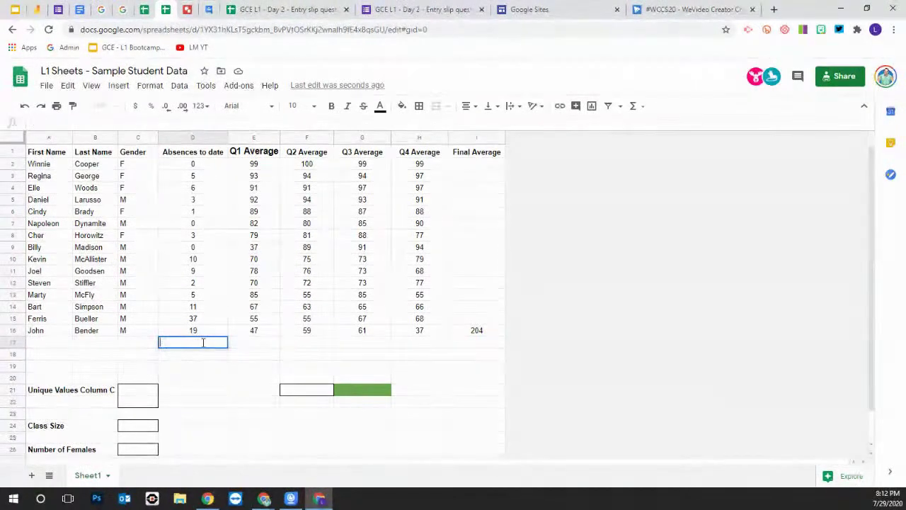
text(=)
text(m()
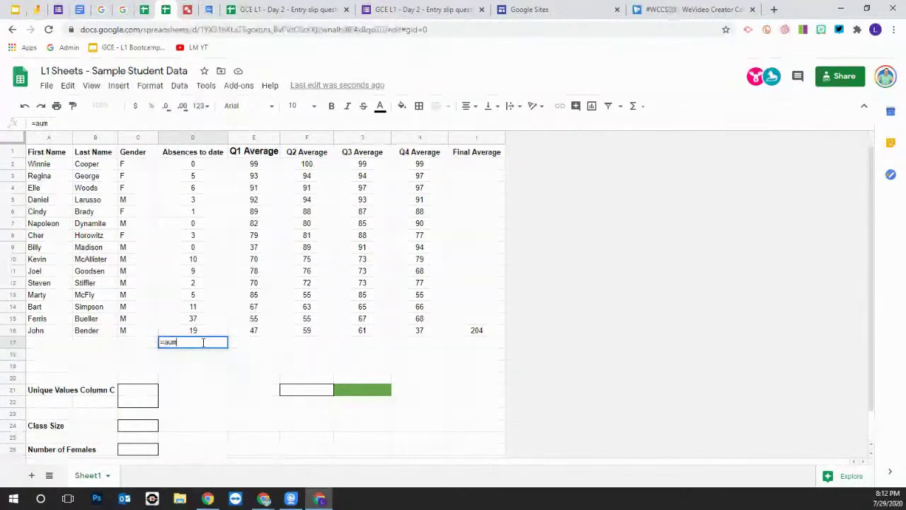
key(BackSpace)
key(BackSpace)
key(BackSpace)
key(BackSpace)
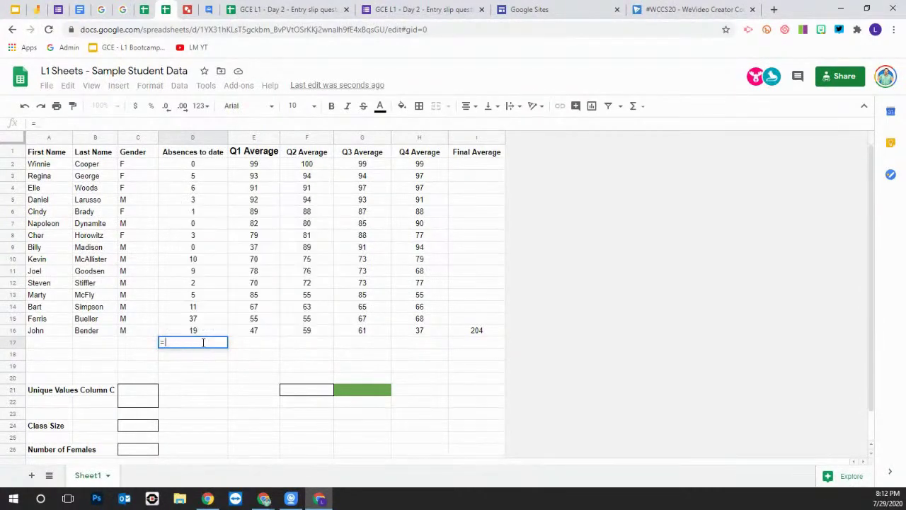
text(sum()
drag(192, 330, 219, 166)
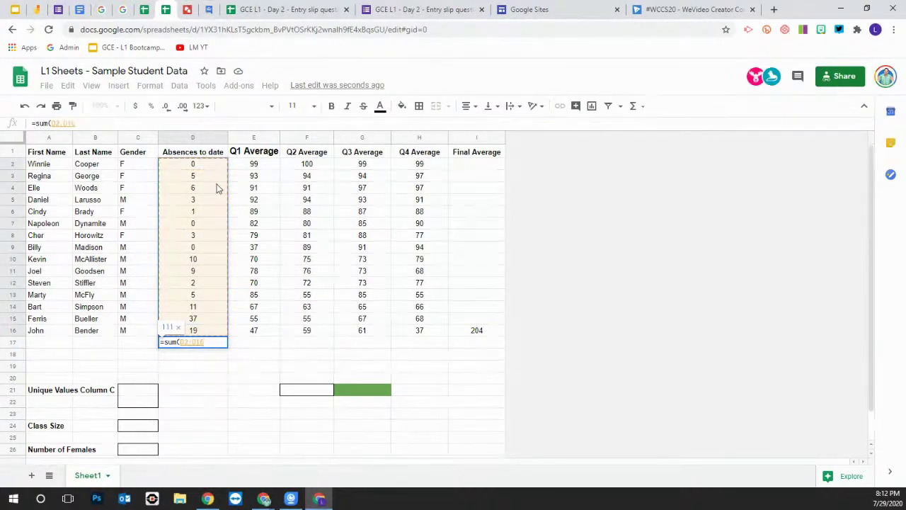
key(Return)
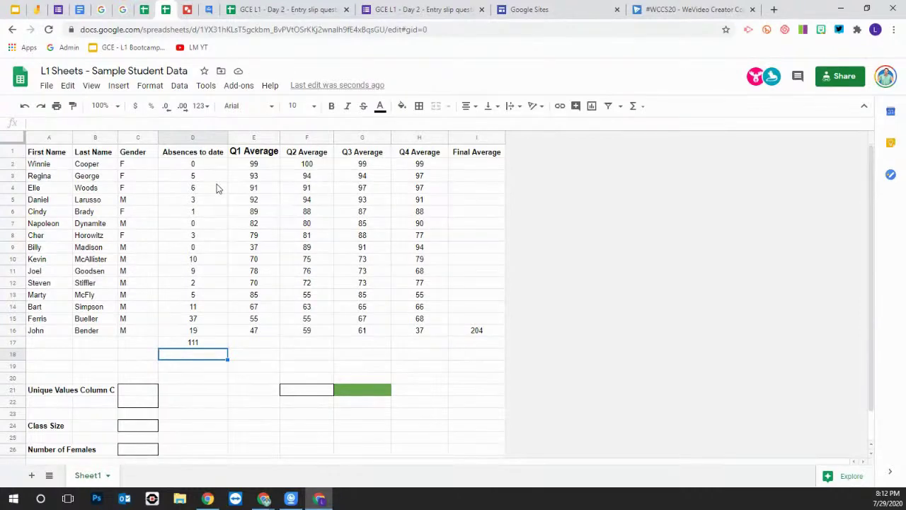
click(476, 330)
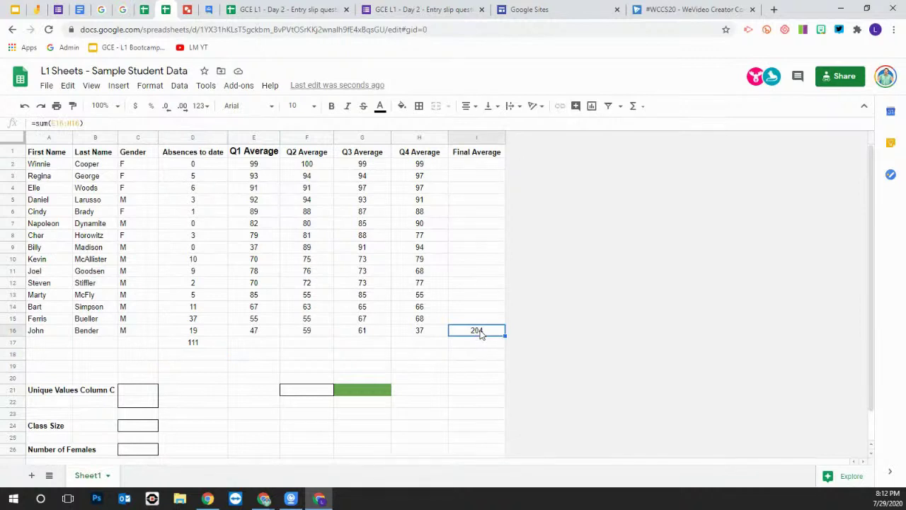
Append /4 to the I16 formula, giving 51, then clear I16 entirely
click(91, 124)
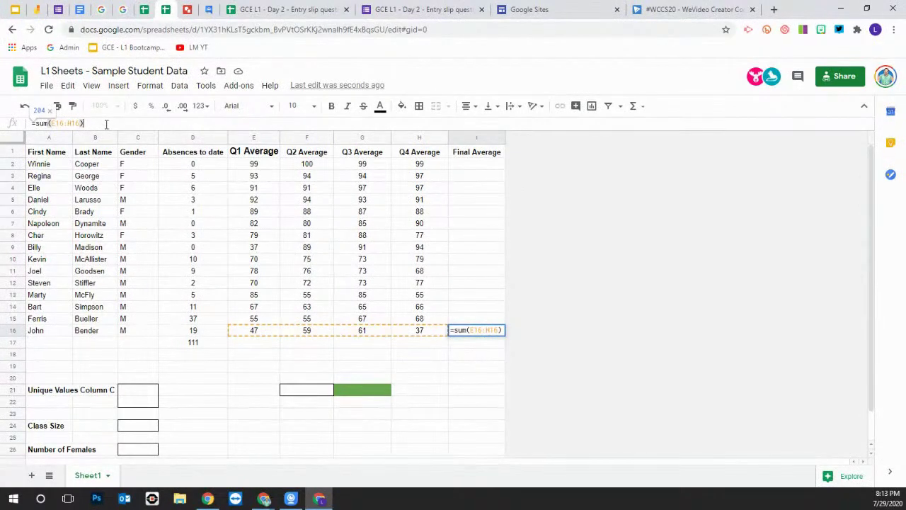
text(/4)
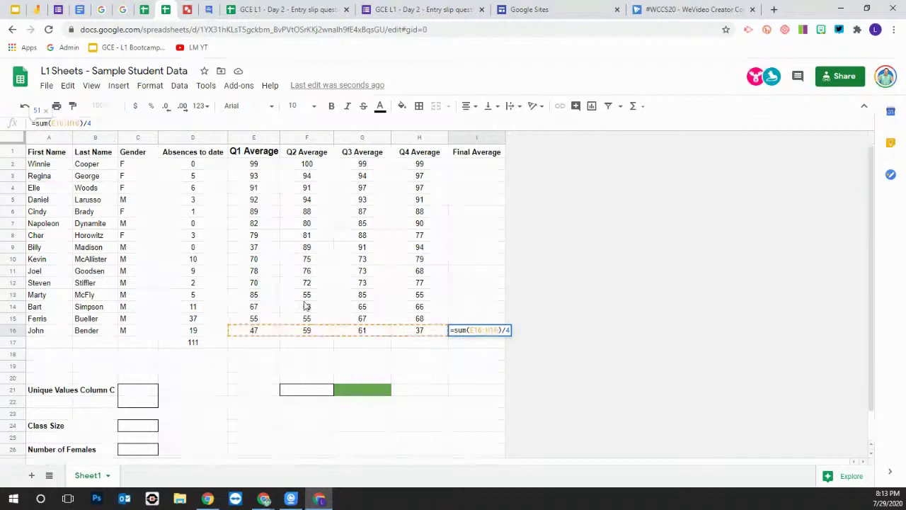
key(Return)
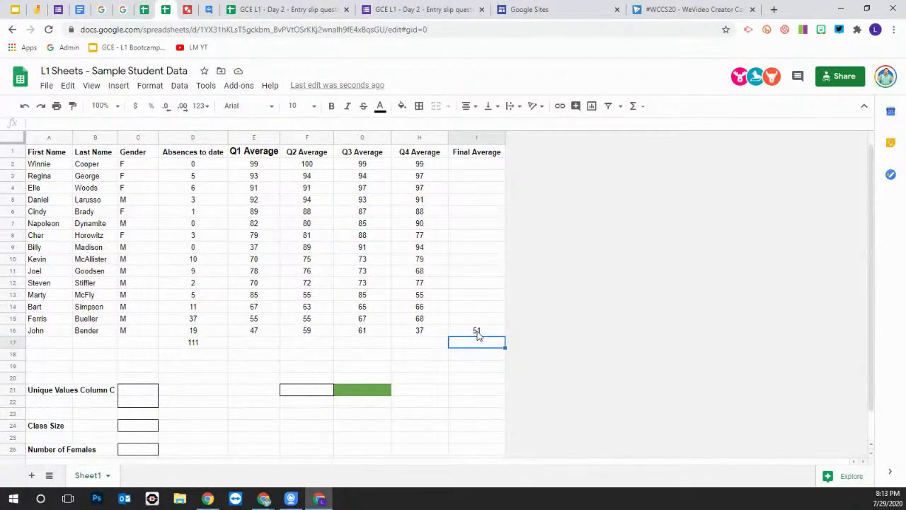
click(477, 330)
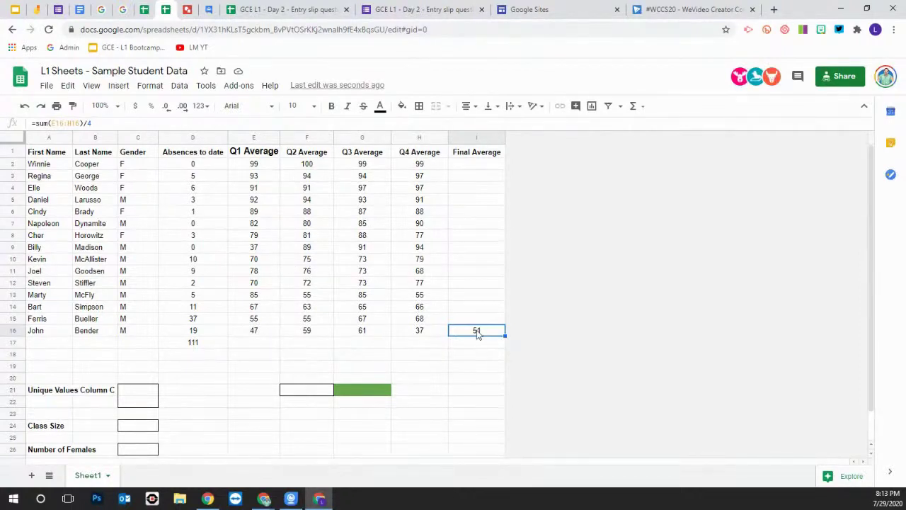
key(Delete)
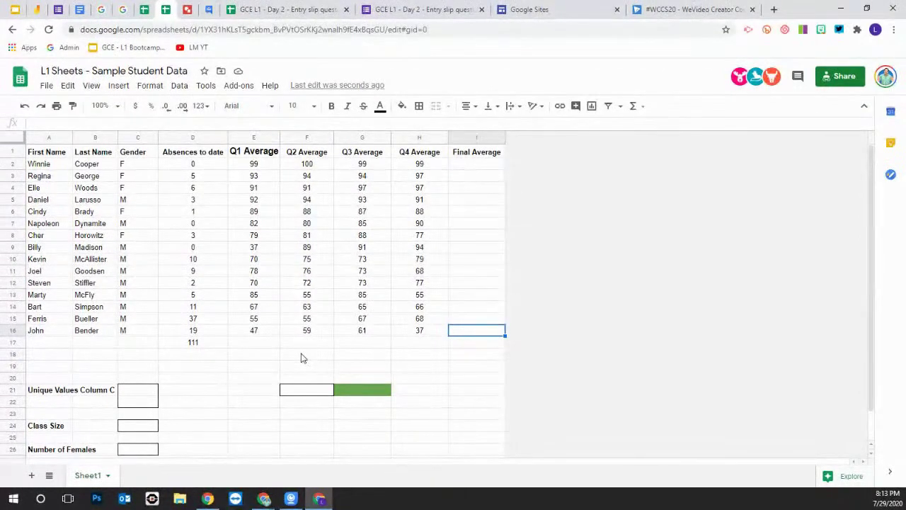
Label F18 'Total' and enter =SUM(G16,E12,G9,G3) in G18, giving 316
click(301, 358)
text(Total)
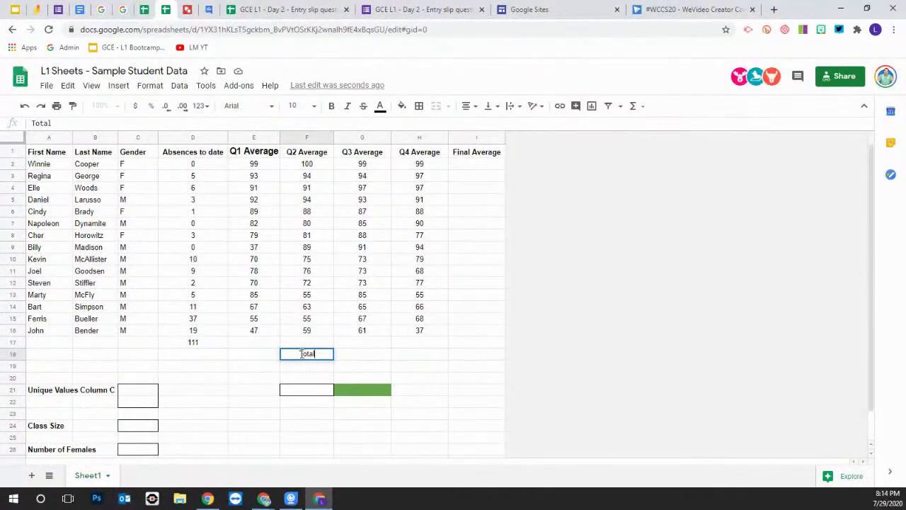
click(358, 354)
text(+sum()
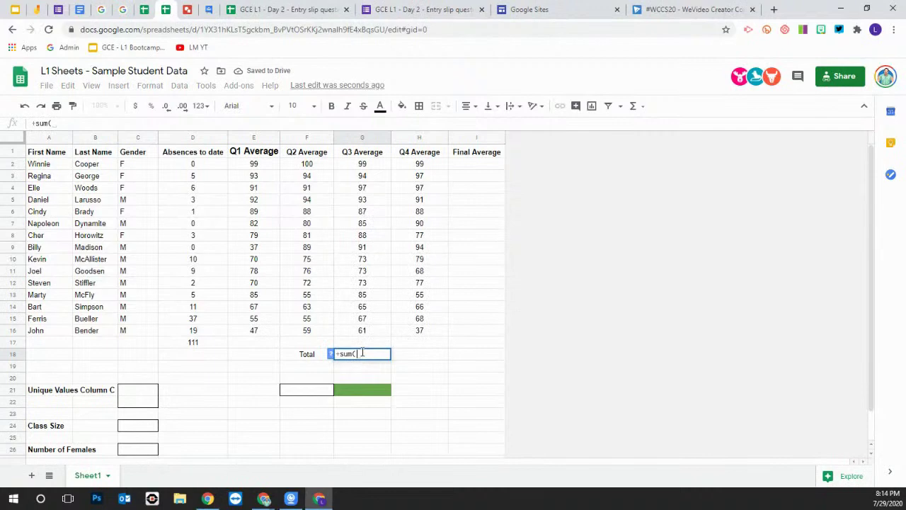
key(BackSpace)
key(BackSpace)
key(BackSpace)
key(BackSpace)
key(BackSpace)
text(=sum()
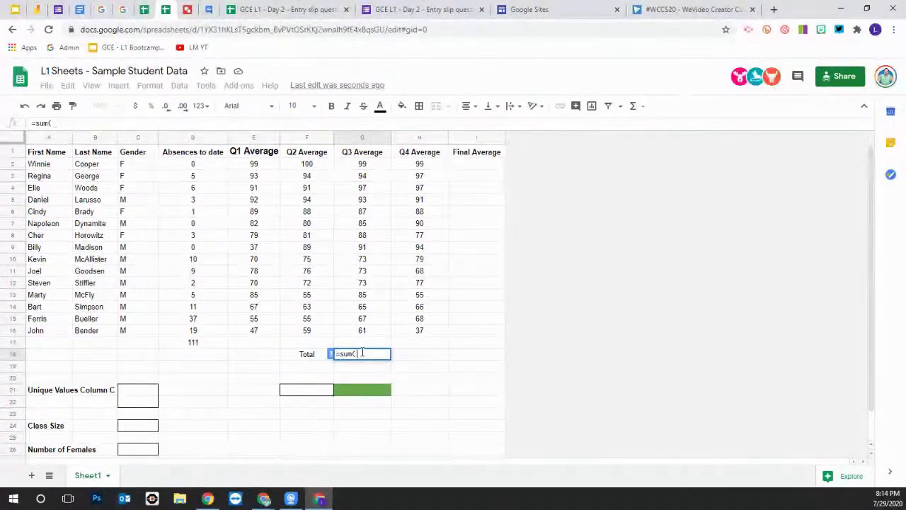
click(364, 332)
text(,)
click(254, 283)
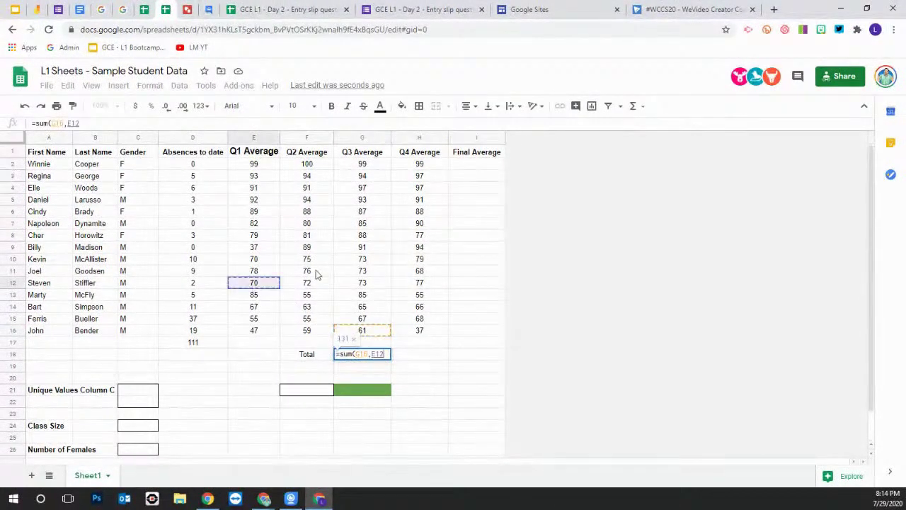
text(,)
click(364, 246)
text(,)
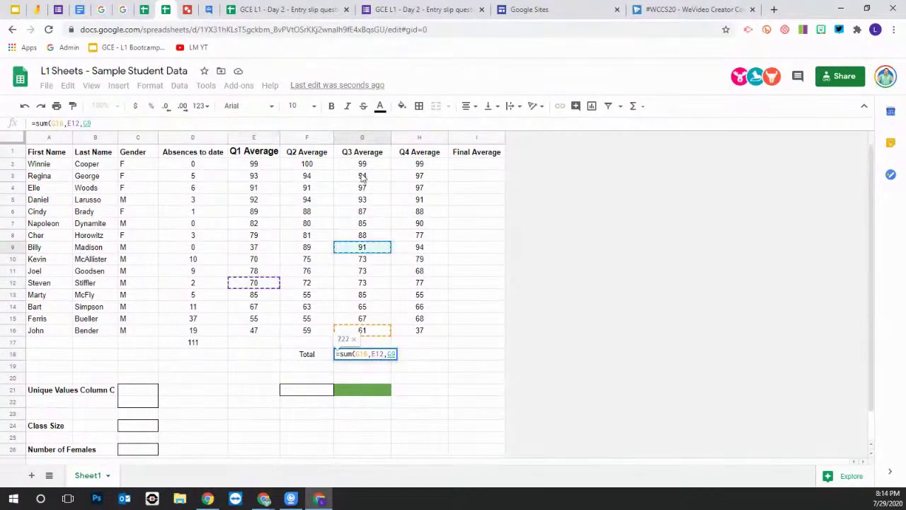
click(363, 177)
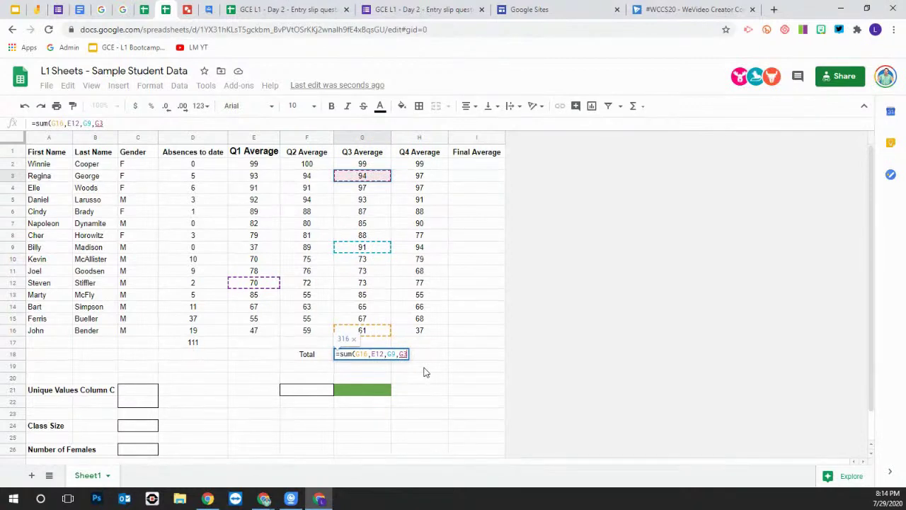
text())
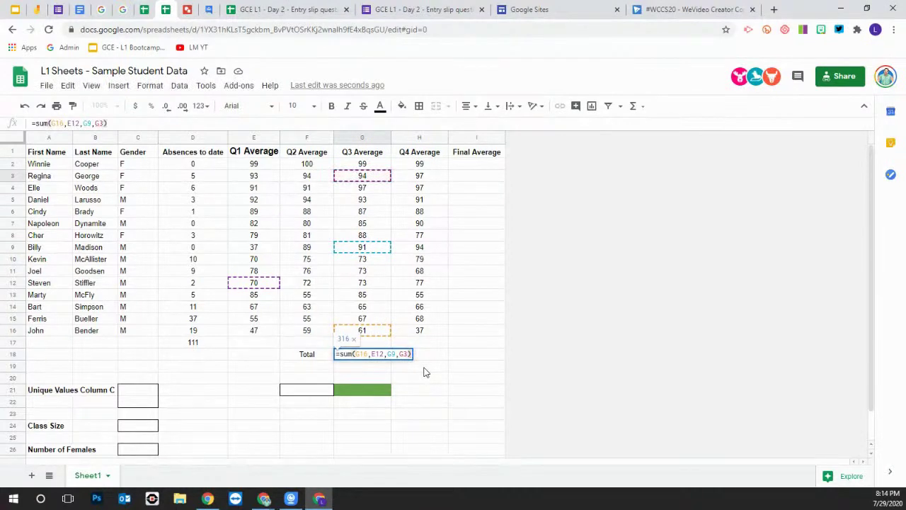
key(BackSpace)
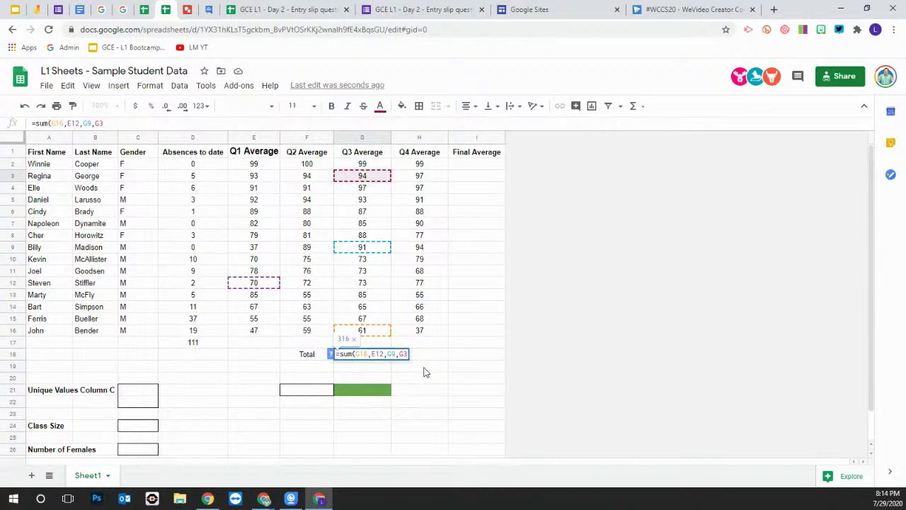
key(Return)
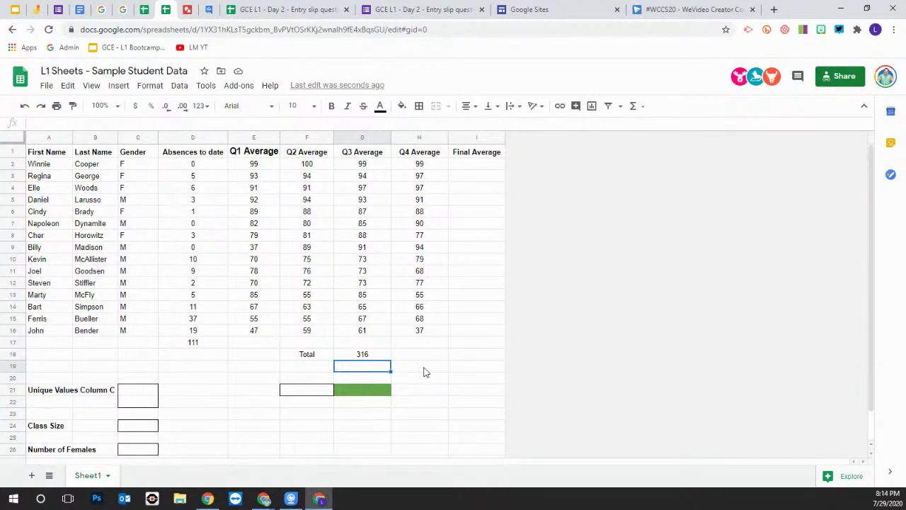
Delete the 316 total, the Total label and the 111 absence sum in D17
click(365, 355)
key(Delete)
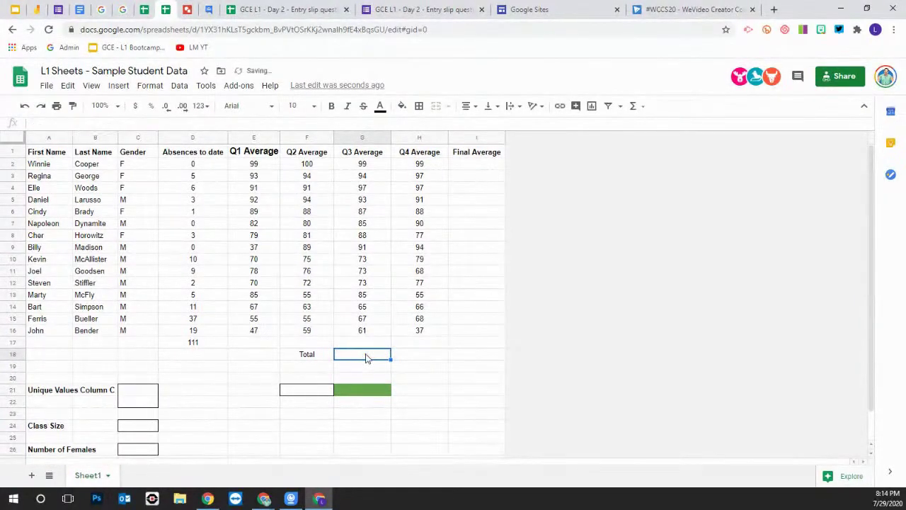
click(318, 356)
key(Delete)
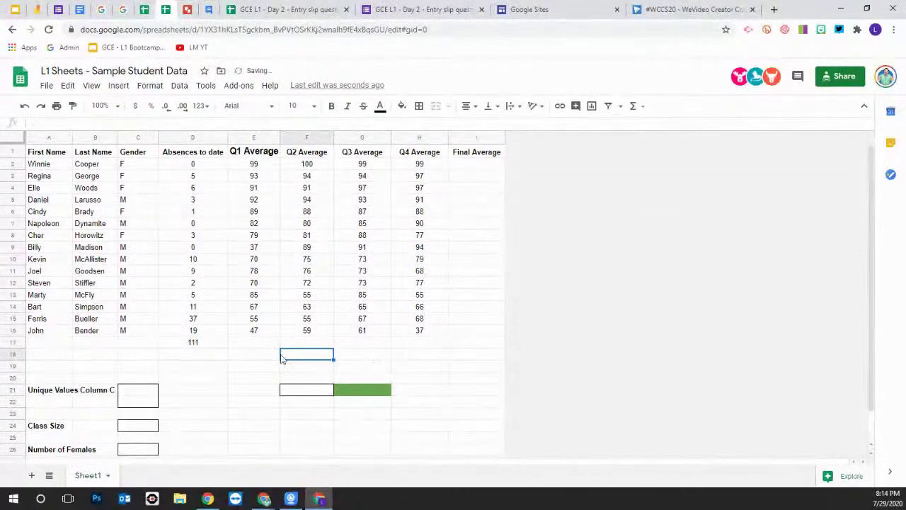
click(203, 345)
key(Delete)
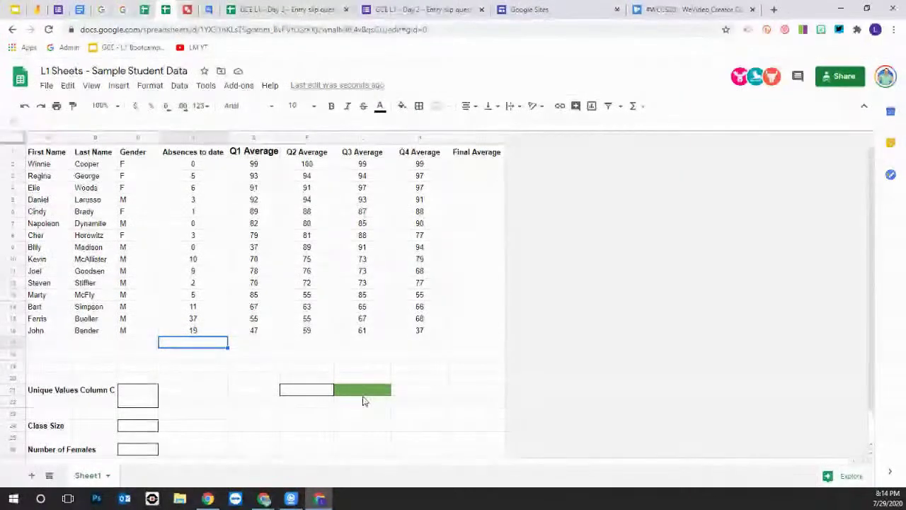
drag(424, 331, 256, 315)
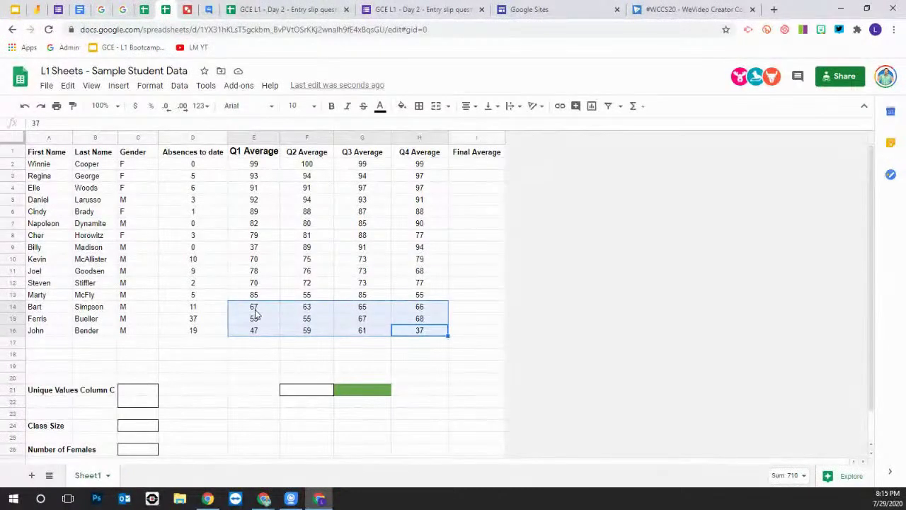
Enter =AVERAGE(E2:H2) in I2, giving 99.25, and copy the cell
click(474, 171)
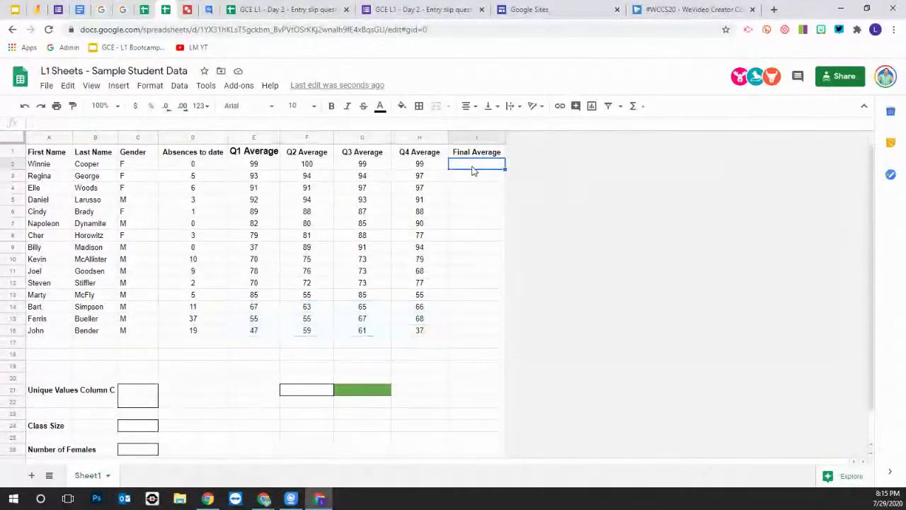
text(=)
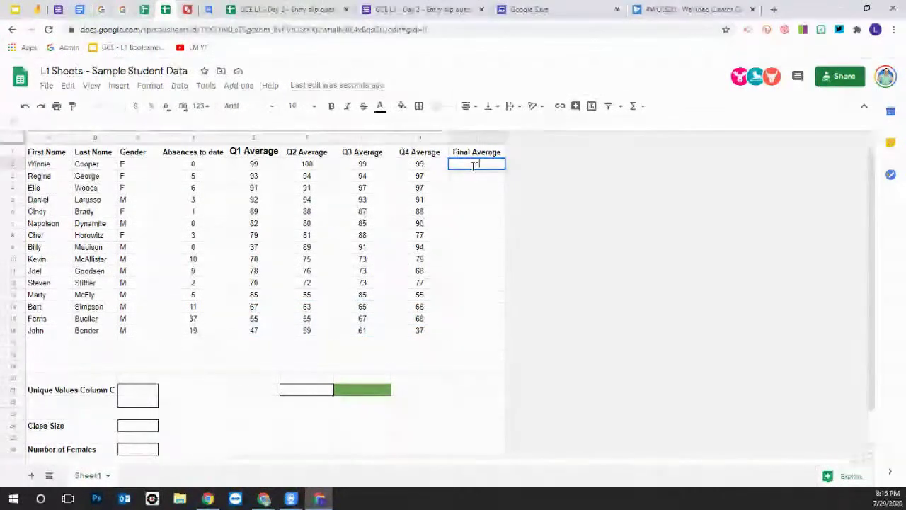
text(ave)
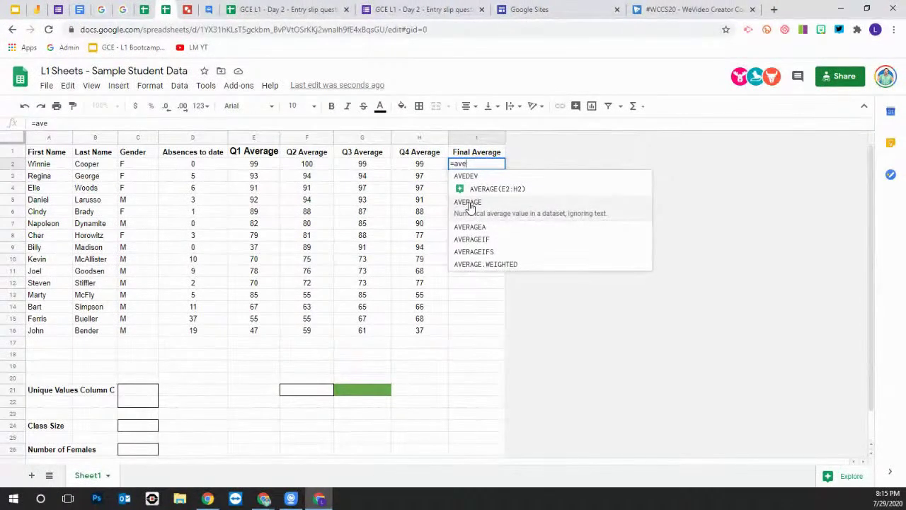
click(468, 202)
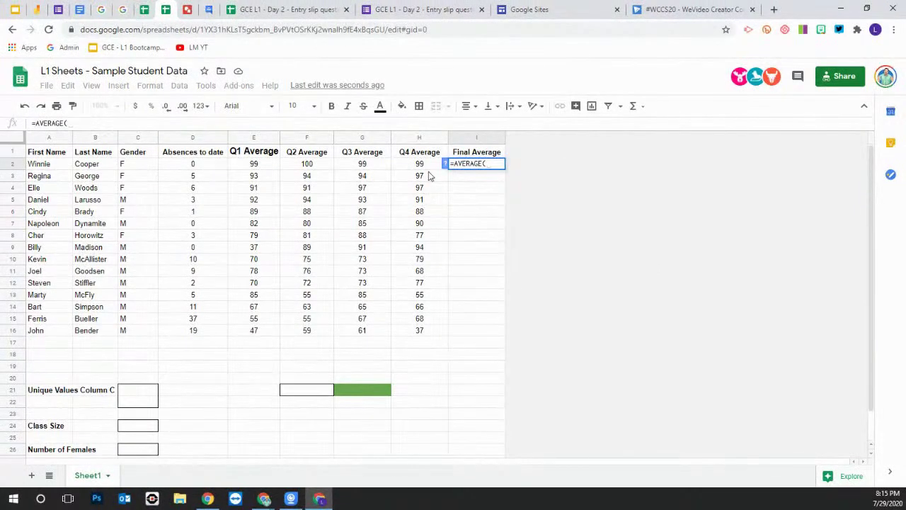
drag(428, 167, 268, 168)
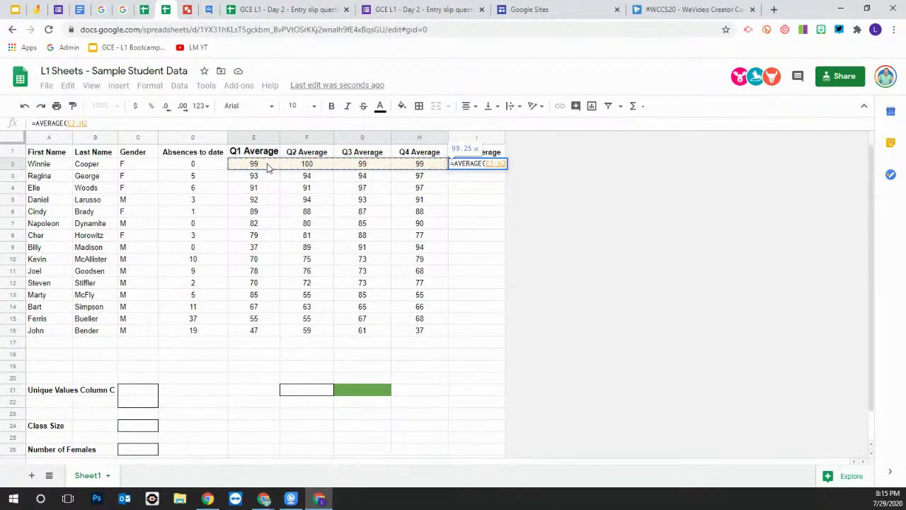
key(Return)
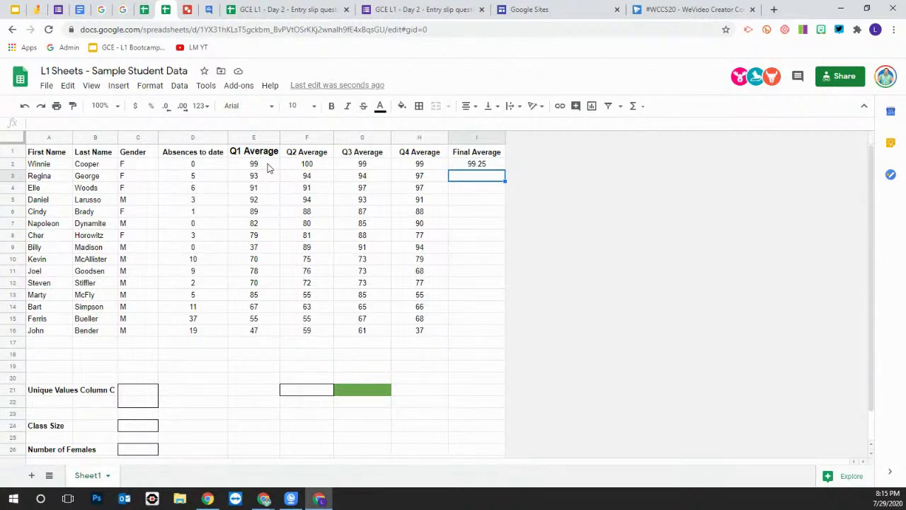
click(477, 165)
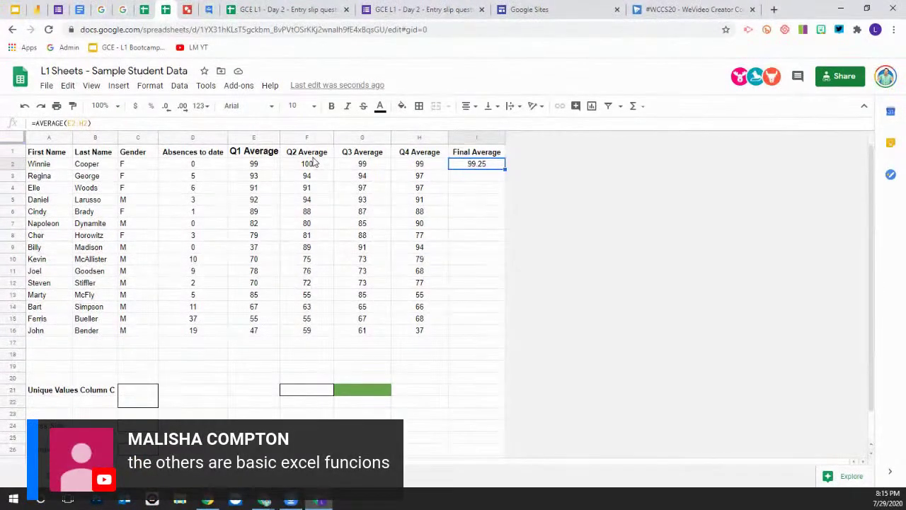
key(ctrl+c)
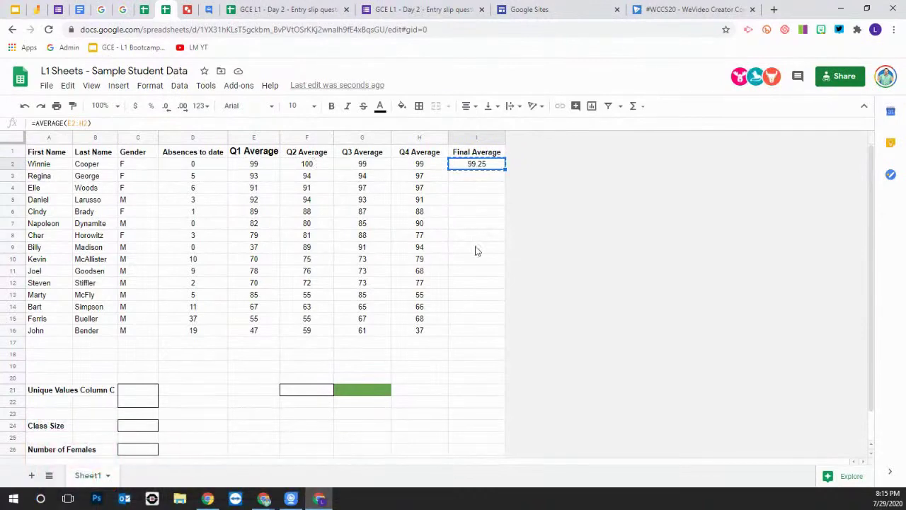
Paste the AVERAGE formula into I3 and I4:I16 to fill all students' Final Averages
click(474, 178)
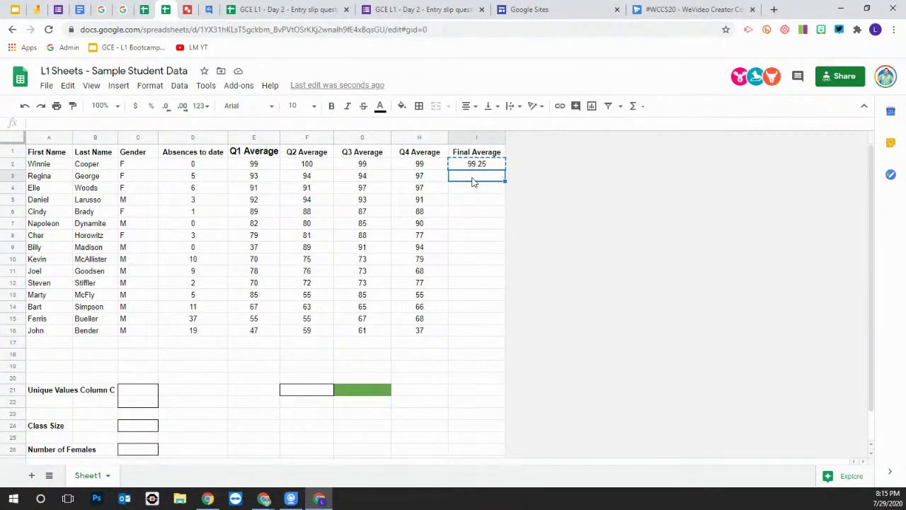
key(ctrl+v)
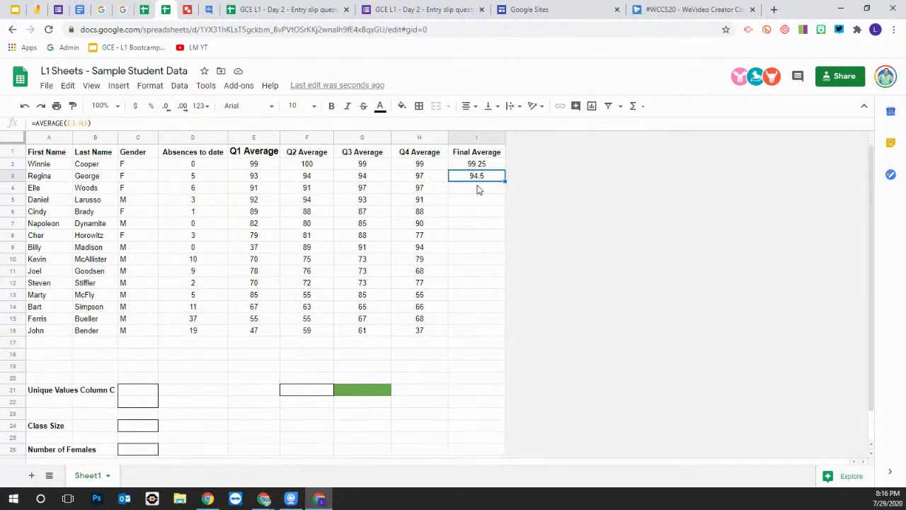
drag(480, 191, 471, 326)
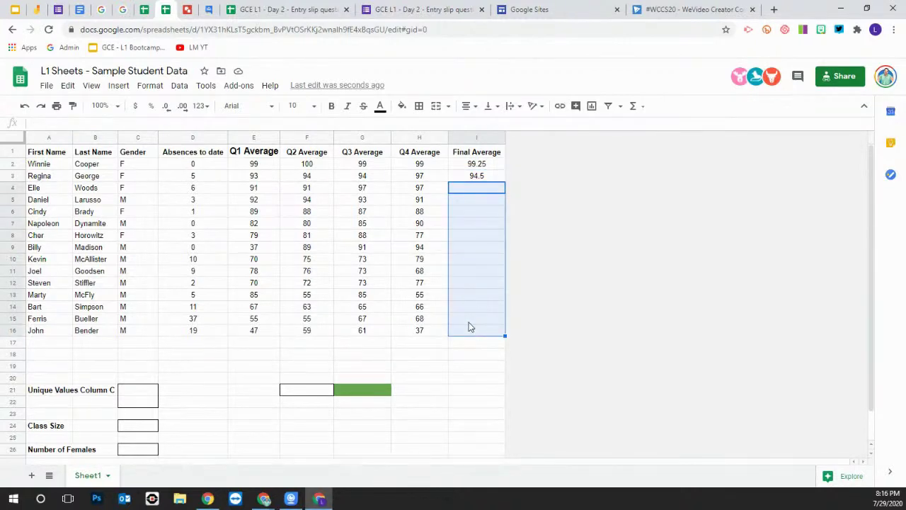
key(ctrl+v)
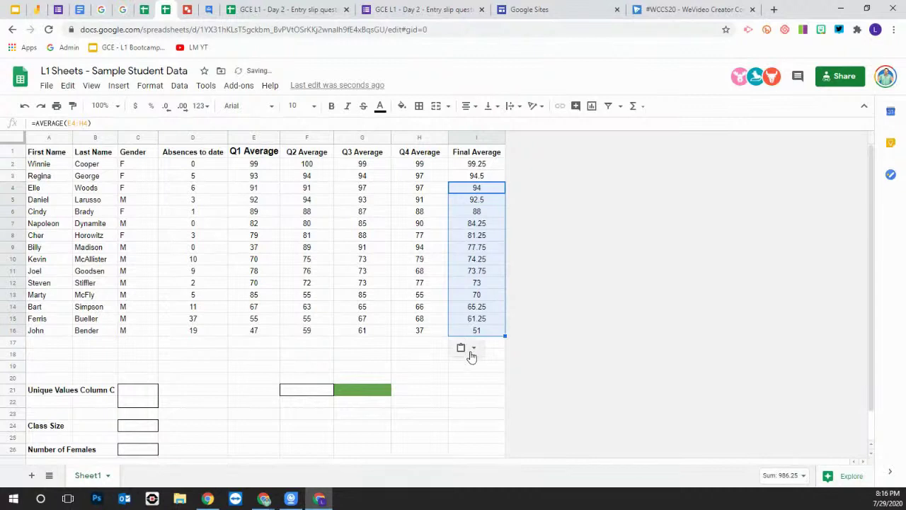
click(476, 381)
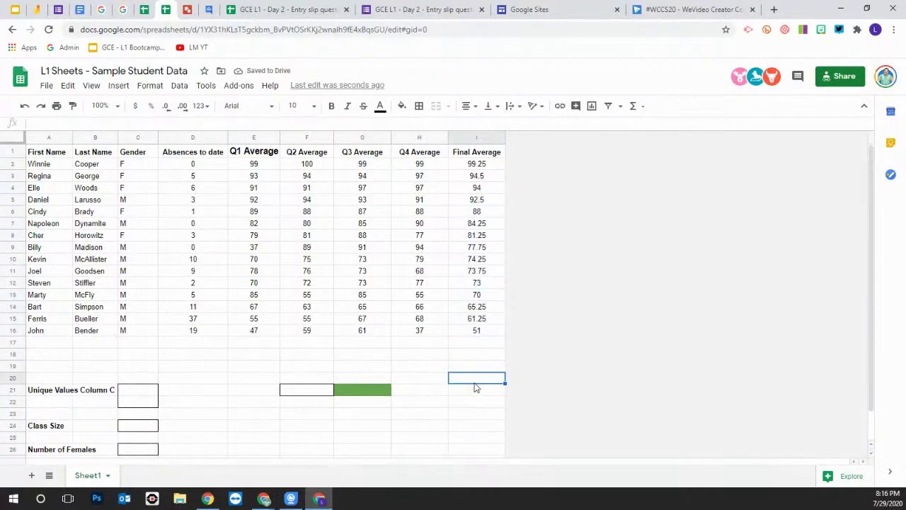
Enter =AVERAGE(I2:I16) in I17 to get the class average 78.66666667
click(478, 344)
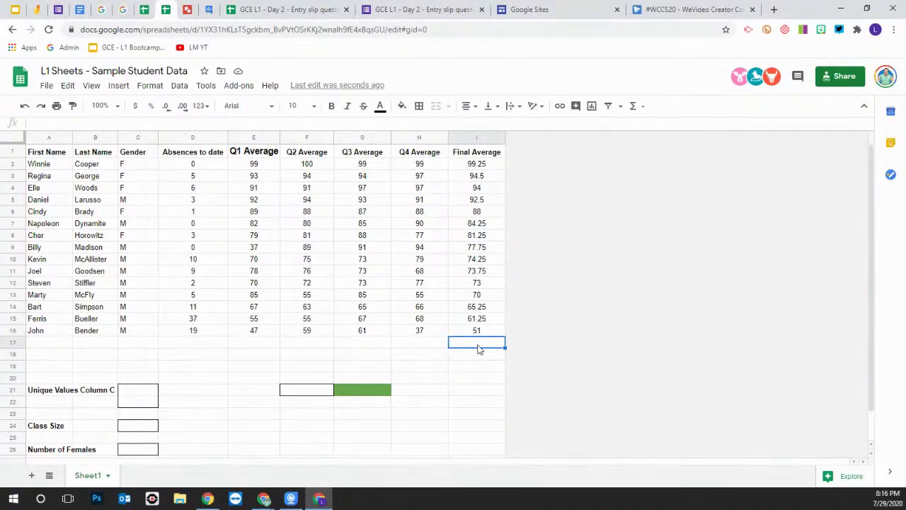
text(=aver)
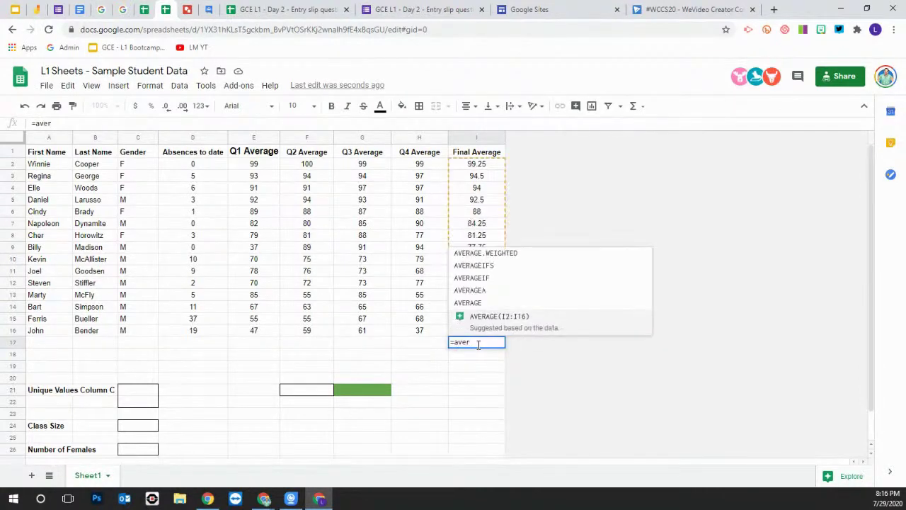
click(476, 304)
drag(485, 330, 474, 168)
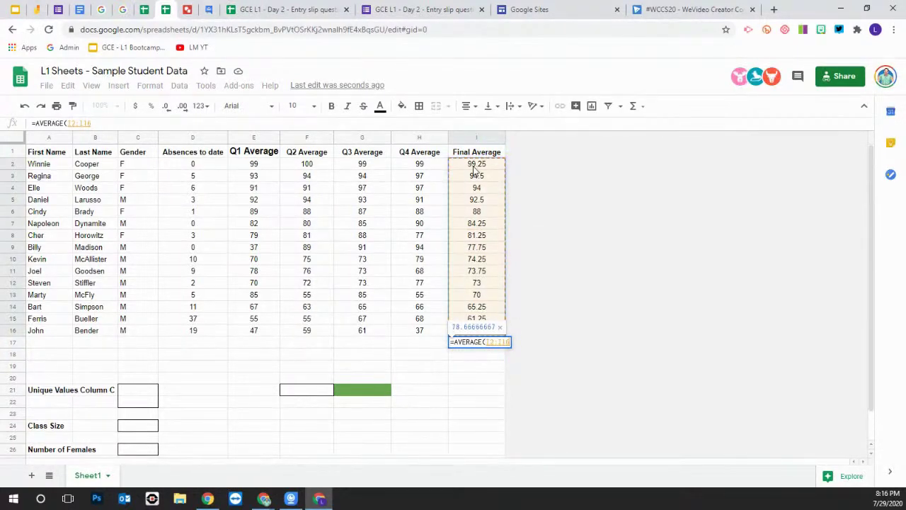
key(Return)
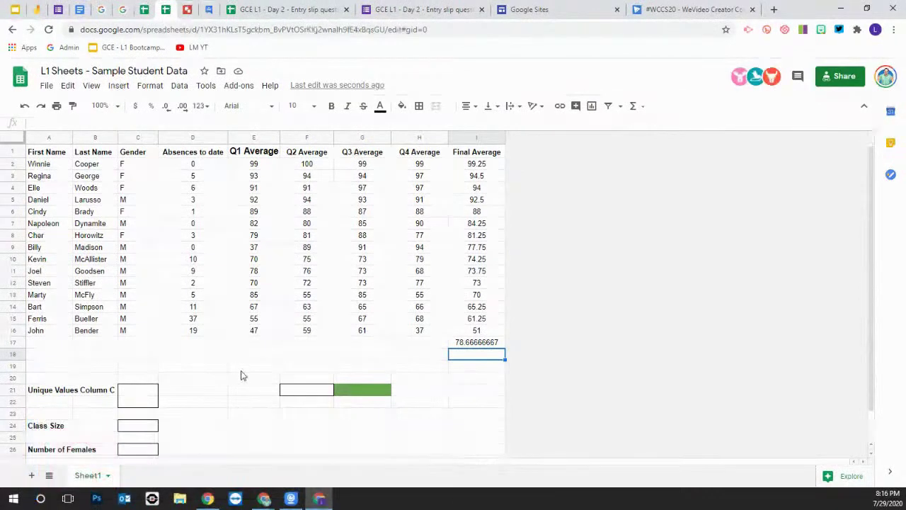
Enter =UNIQUE(C2:C16) in C21 to list the distinct genders F and M
click(132, 393)
text(=)
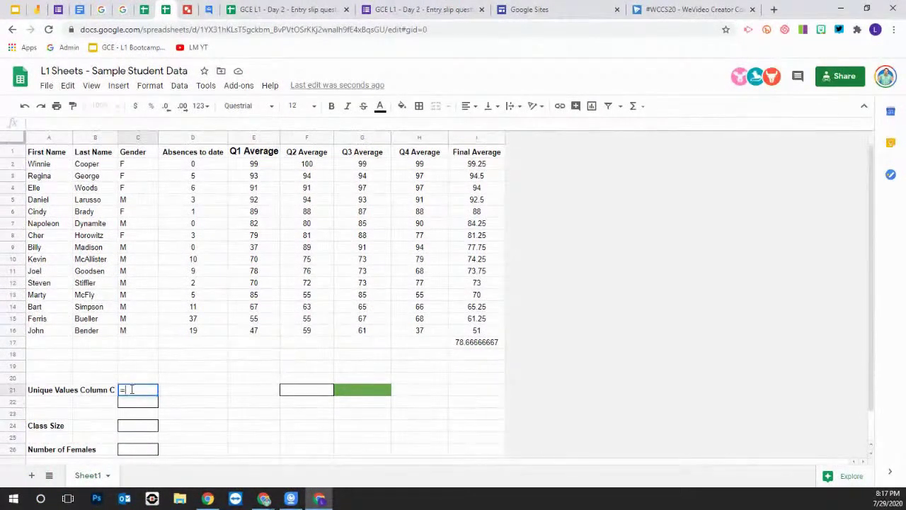
text(uni)
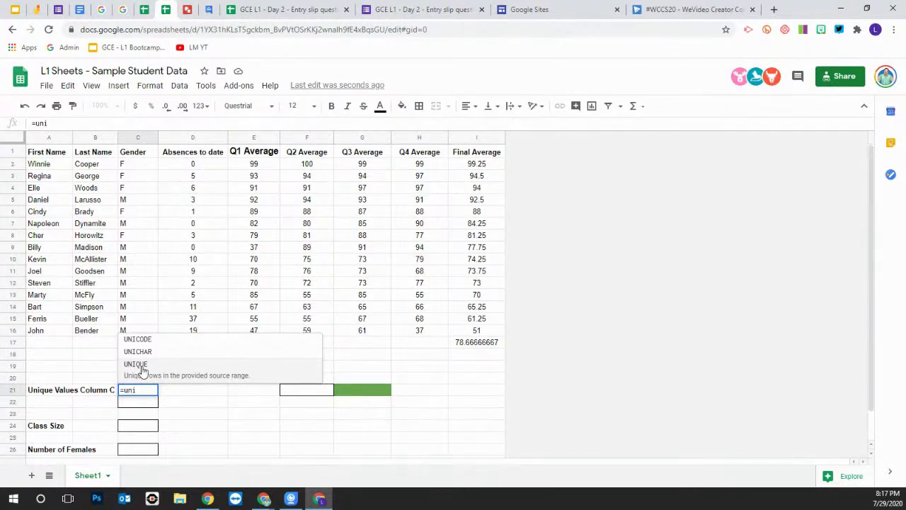
click(141, 370)
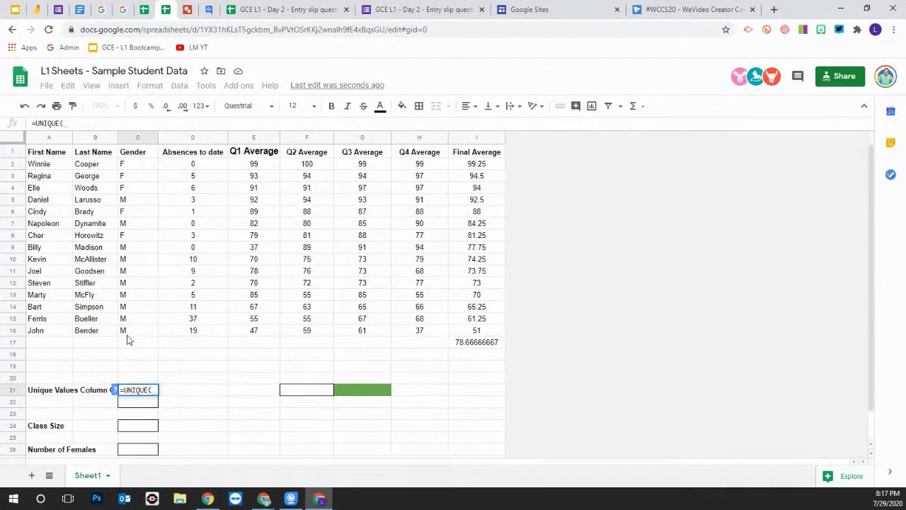
drag(128, 333, 147, 168)
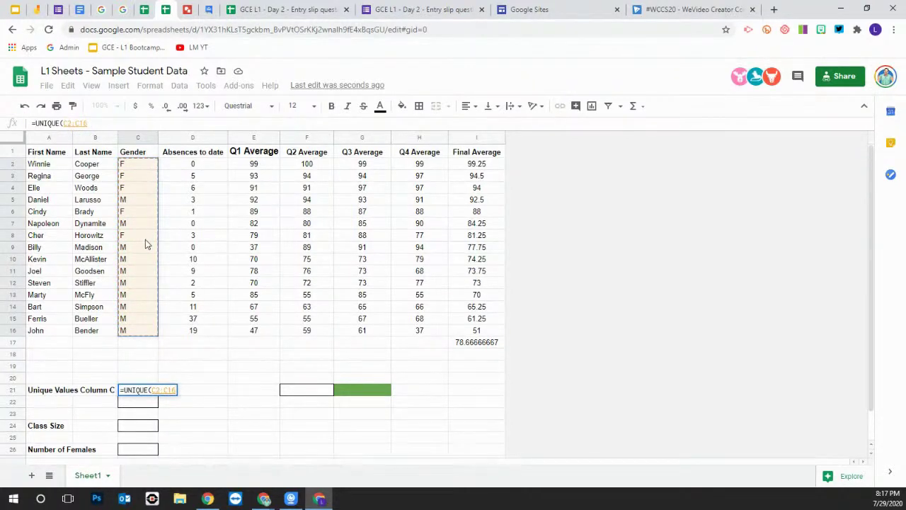
key(Return)
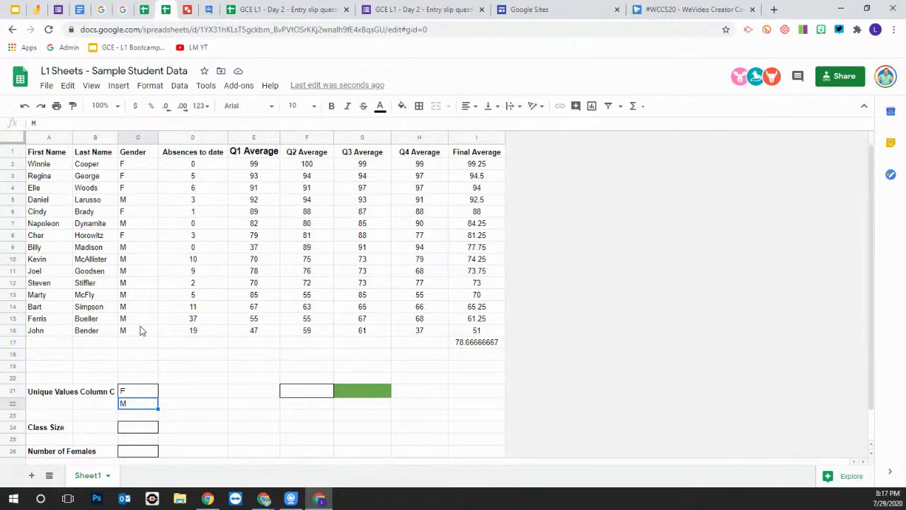
scroll(177, 427, down, 1)
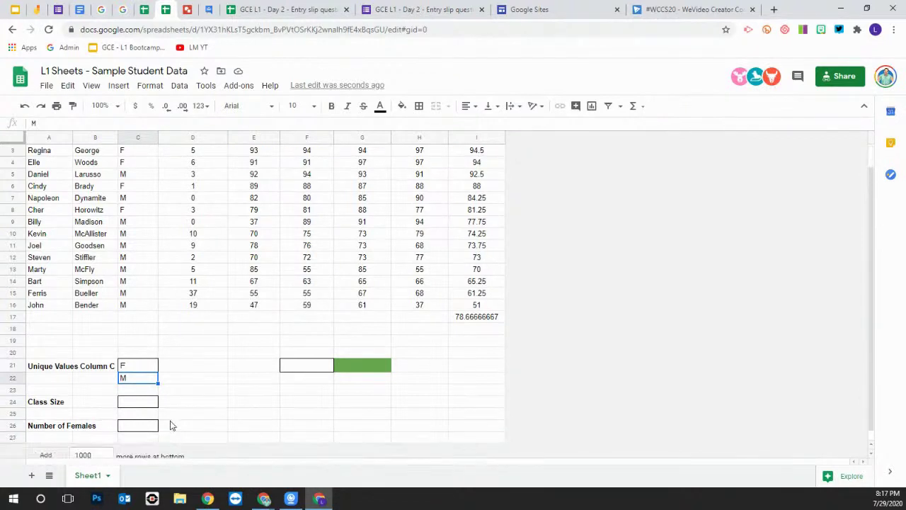
click(136, 406)
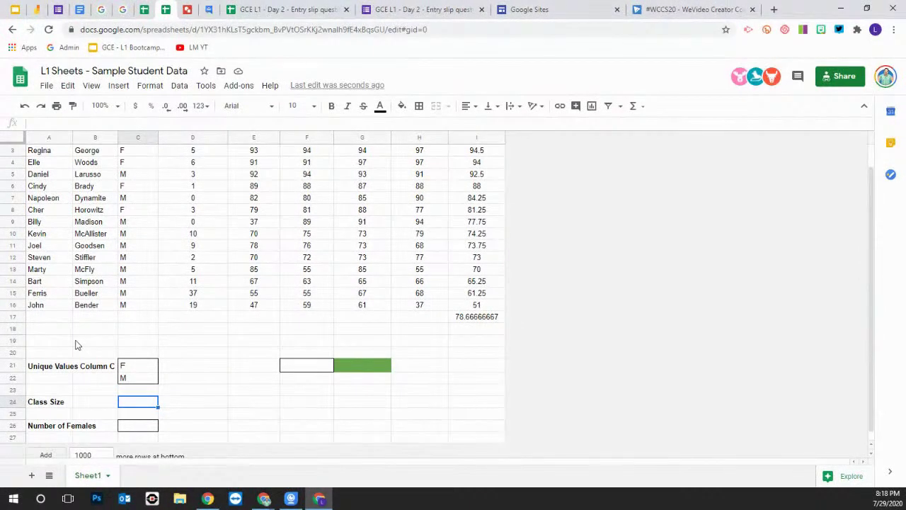
scroll(114, 344, up, 1)
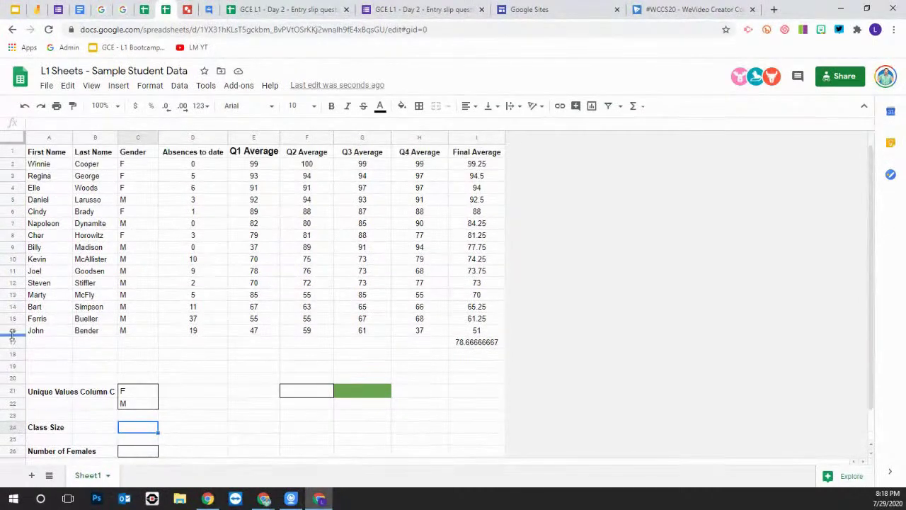
click(14, 152)
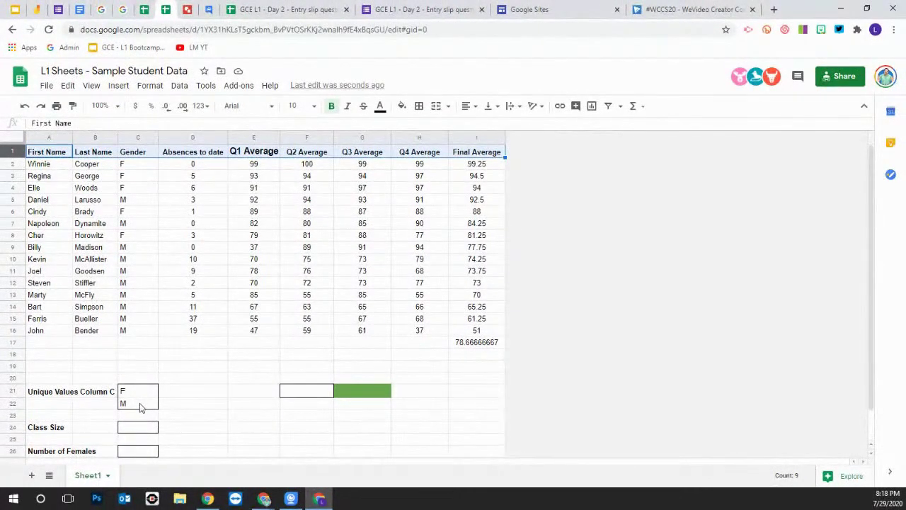
Put =COUNTA(C2:C16) in the Class Size cell C24, giving 15, then reopen it for editing
click(127, 429)
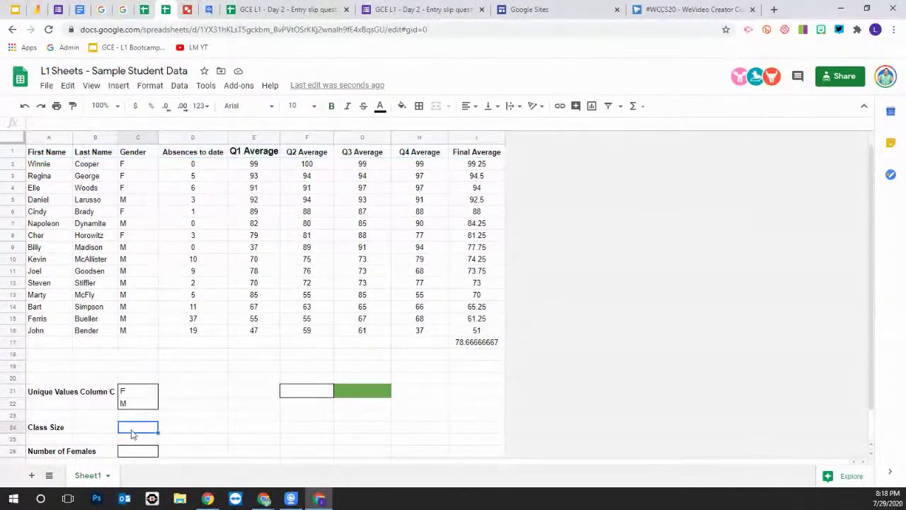
text(=)
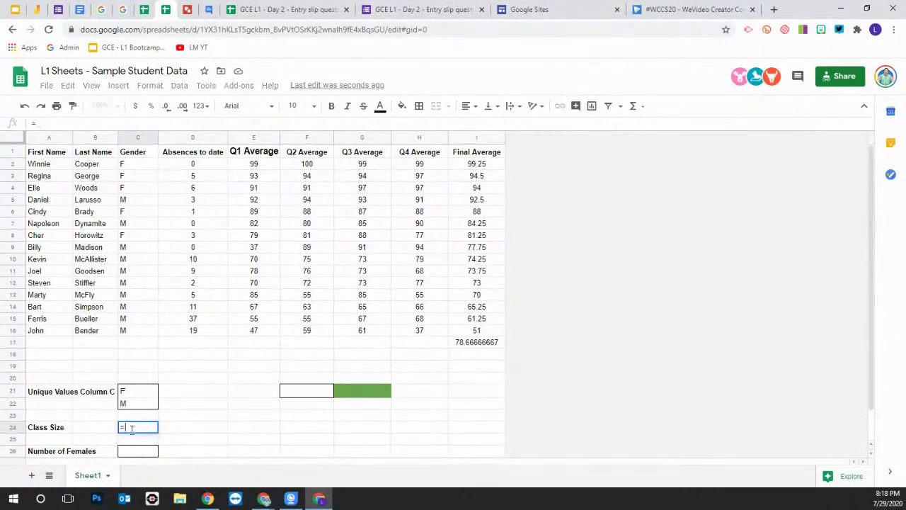
text(counta)
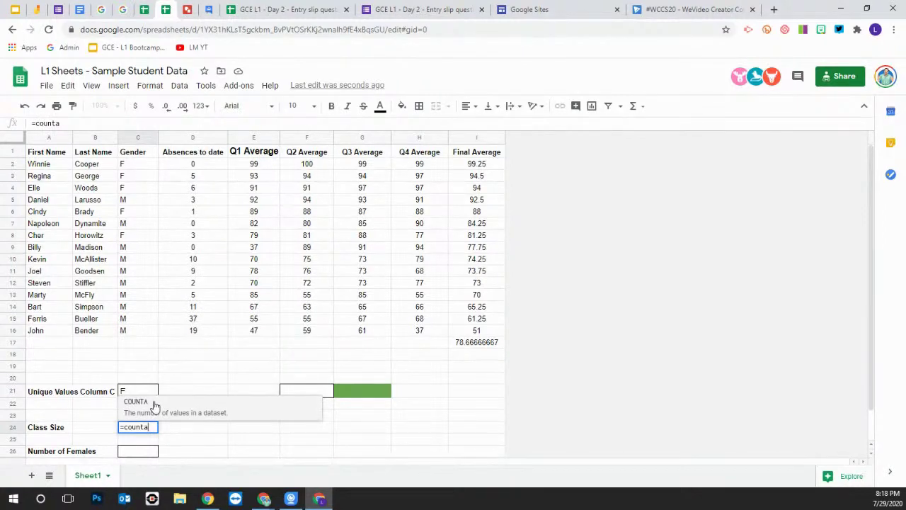
click(155, 405)
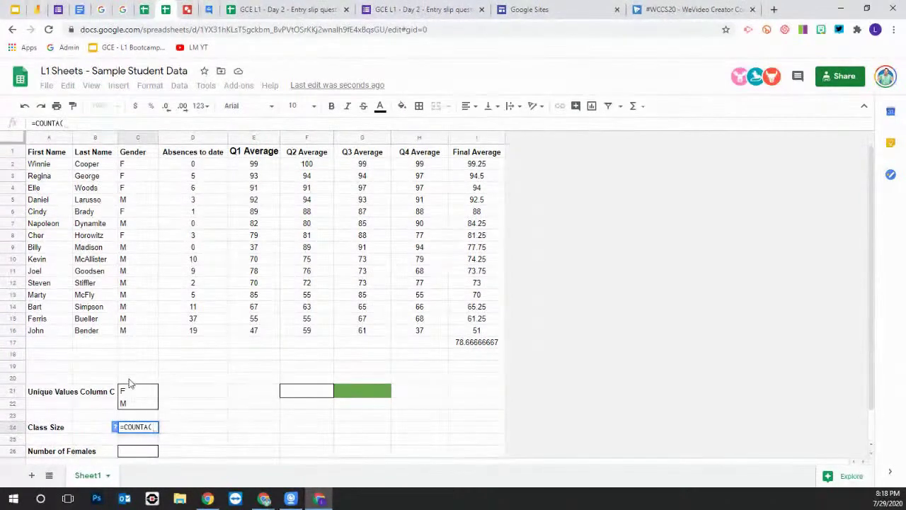
drag(134, 331, 122, 164)
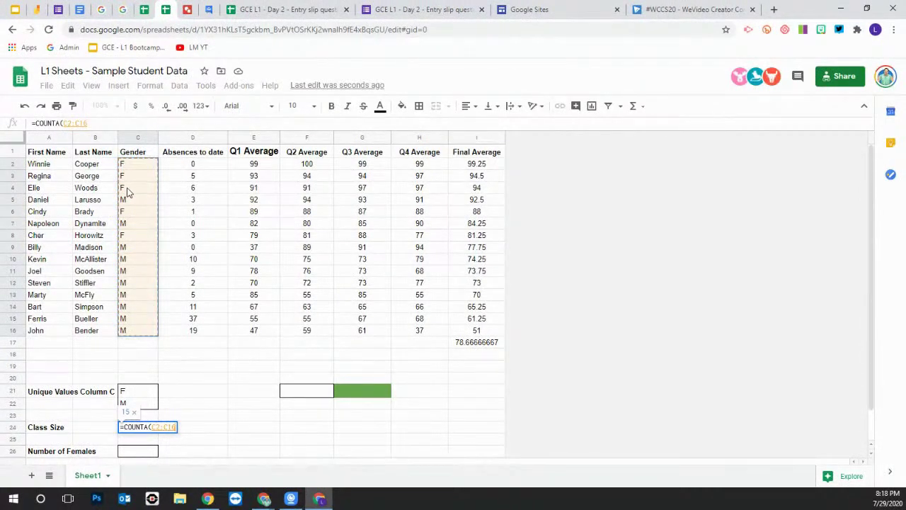
key(Return)
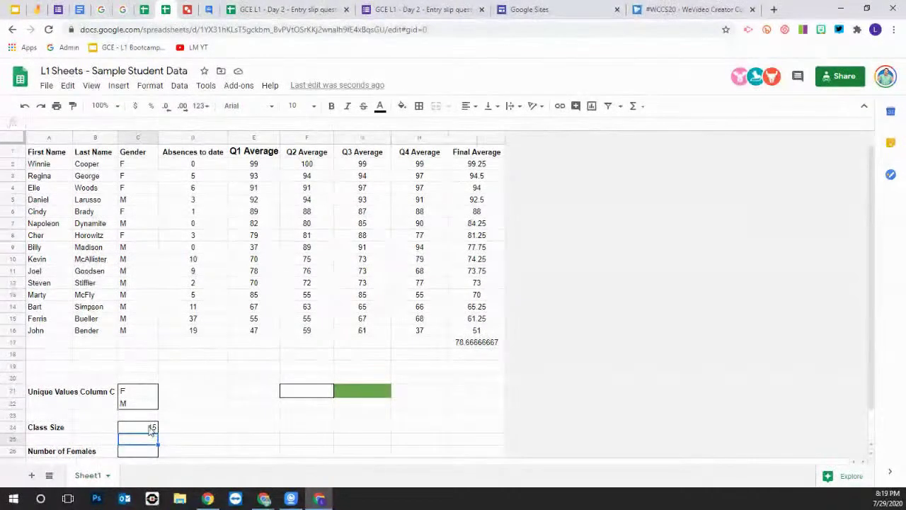
click(152, 428)
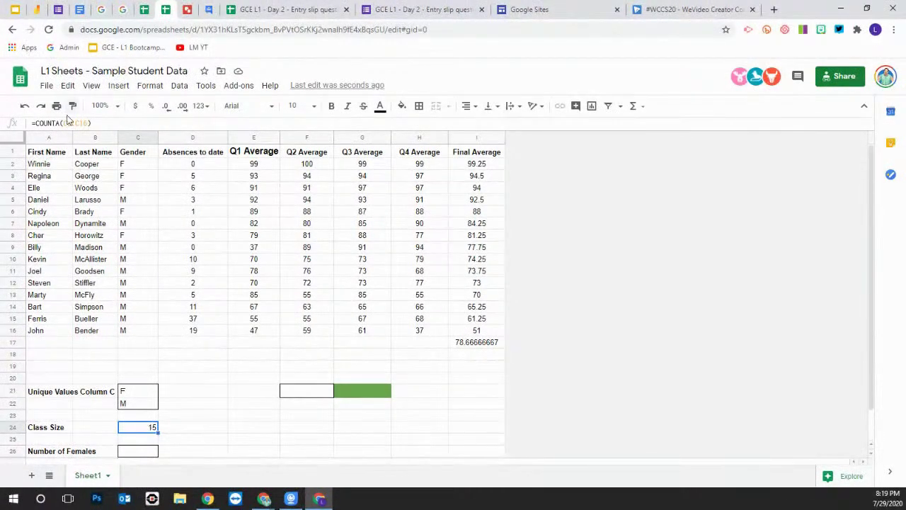
click(92, 123)
Change the Class Size COUNTA range to D2:I16 so C24 shows 90
key(BackSpace)
key(BackSpace)
key(BackSpace)
key(BackSpace)
key(BackSpace)
key(BackSpace)
key(BackSpace)
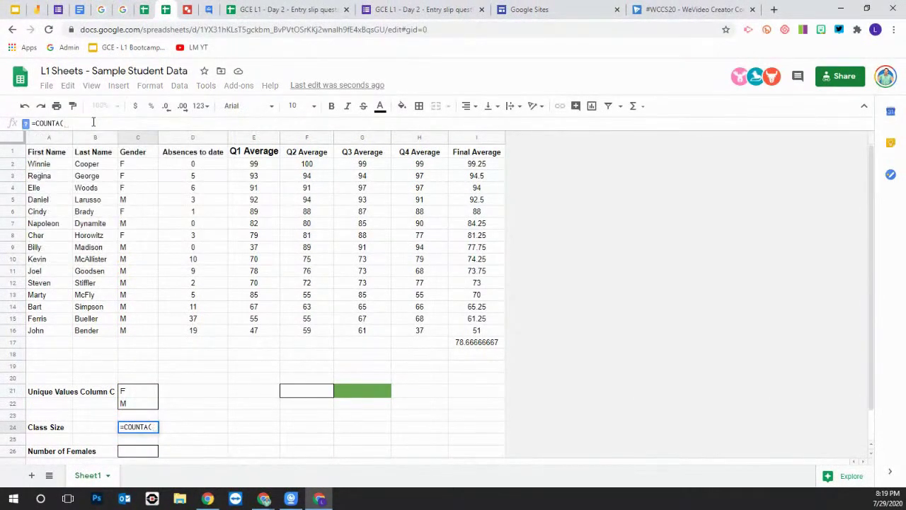
drag(191, 333, 467, 190)
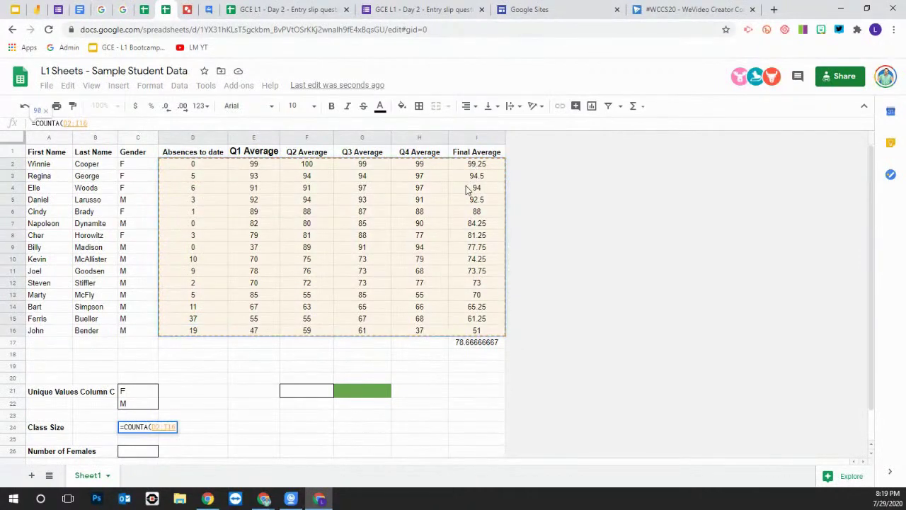
key(Return)
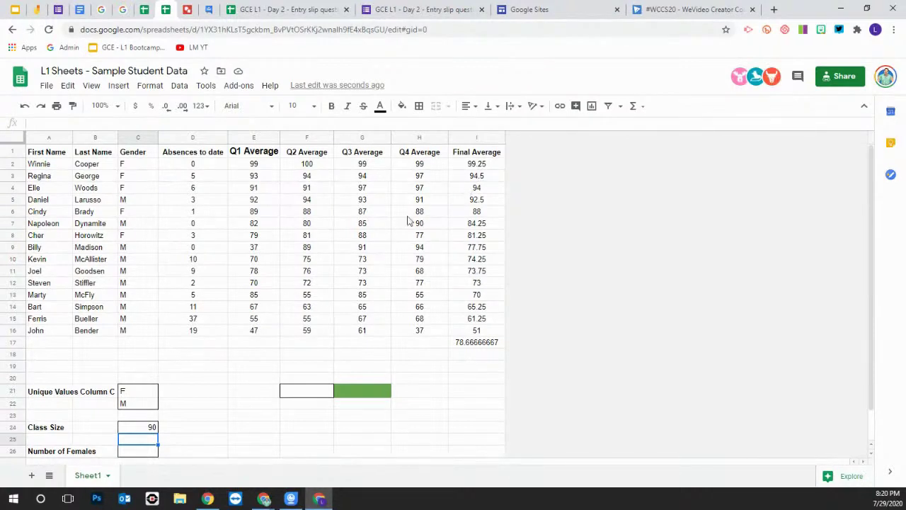
Build =COUNTIF(C4:C16, "F") in the Number of Females cell C26
scroll(238, 400, down, 1)
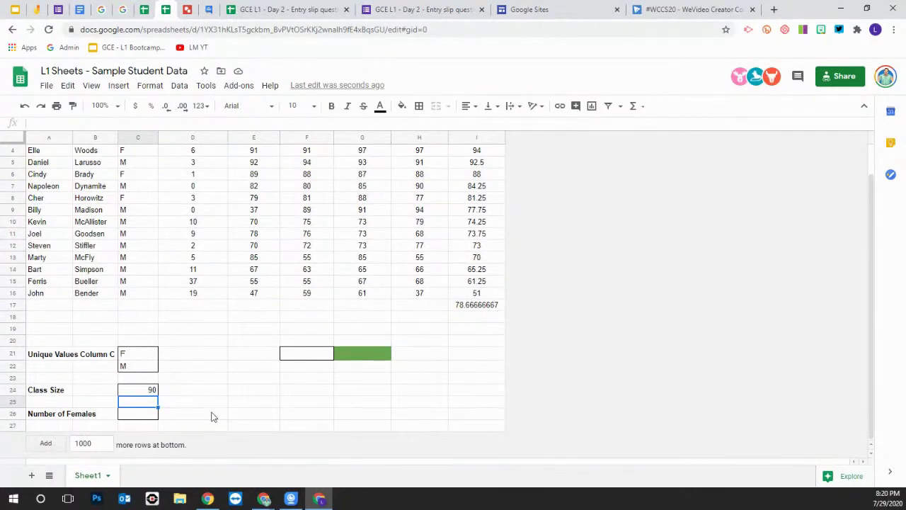
click(151, 417)
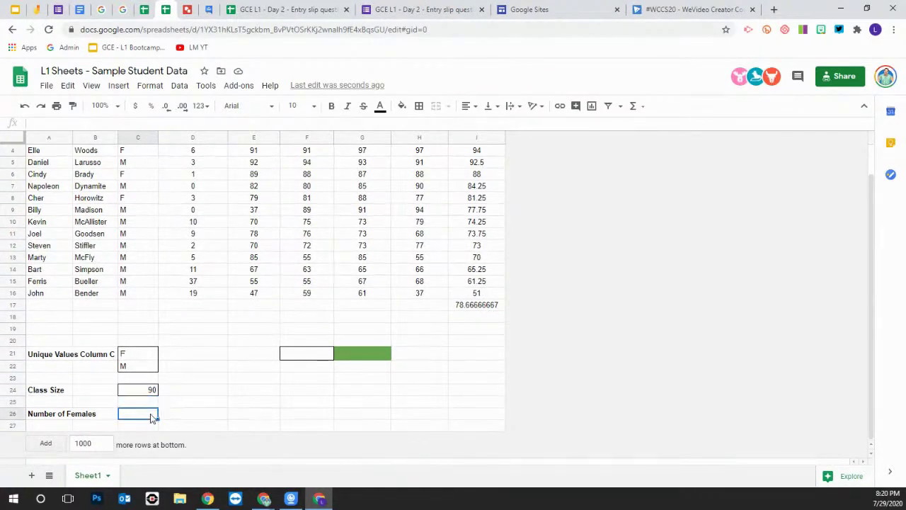
text(=count)
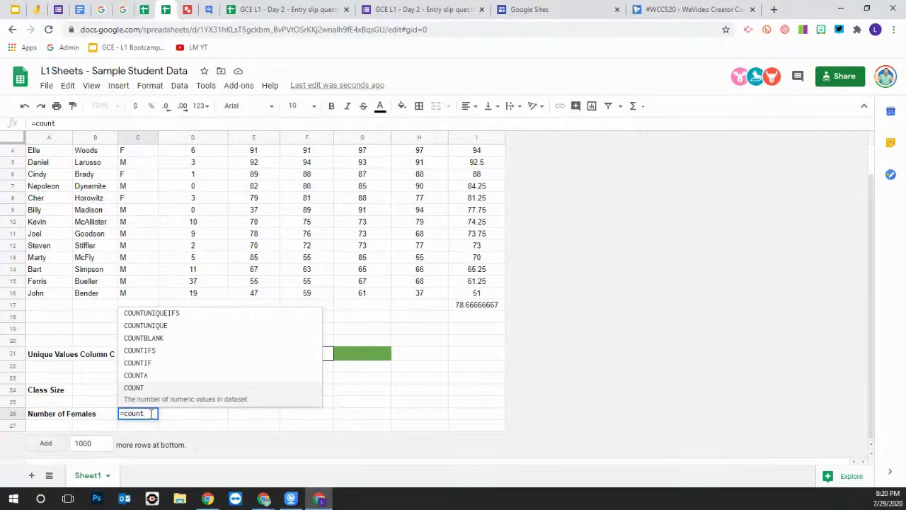
click(150, 365)
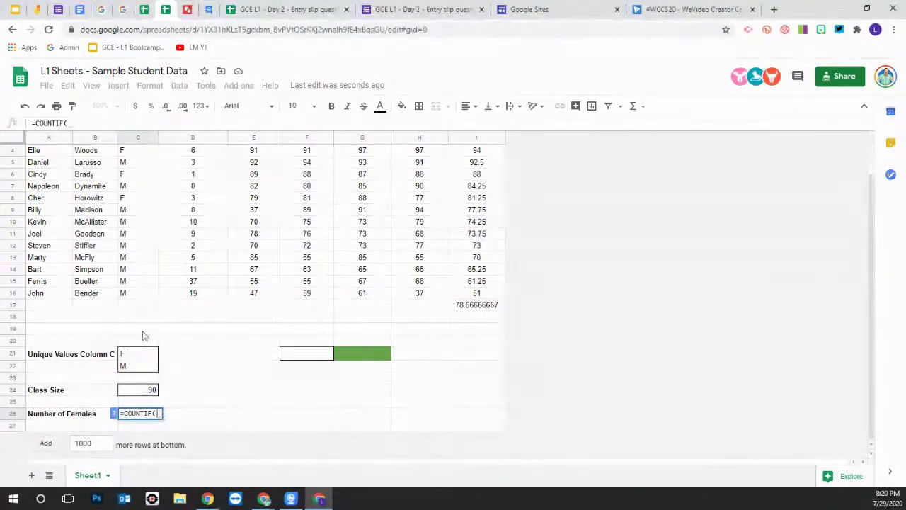
drag(138, 297, 137, 158)
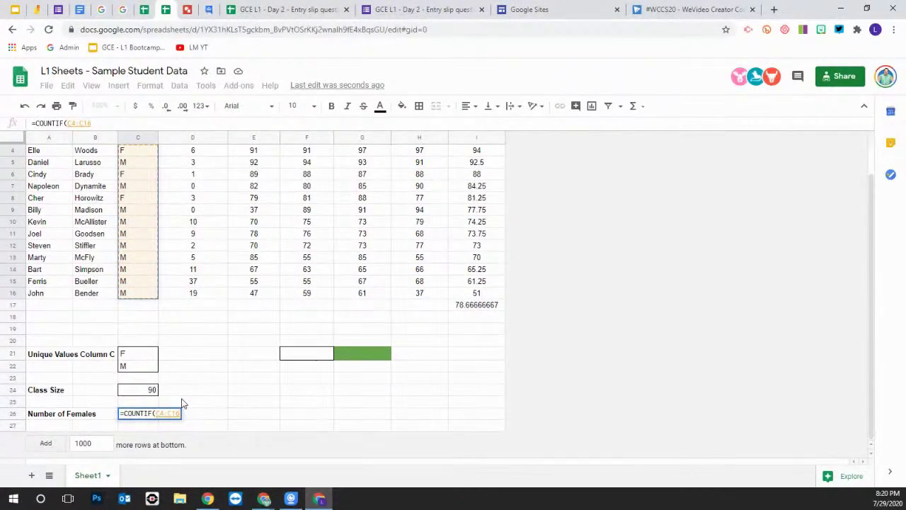
click(98, 124)
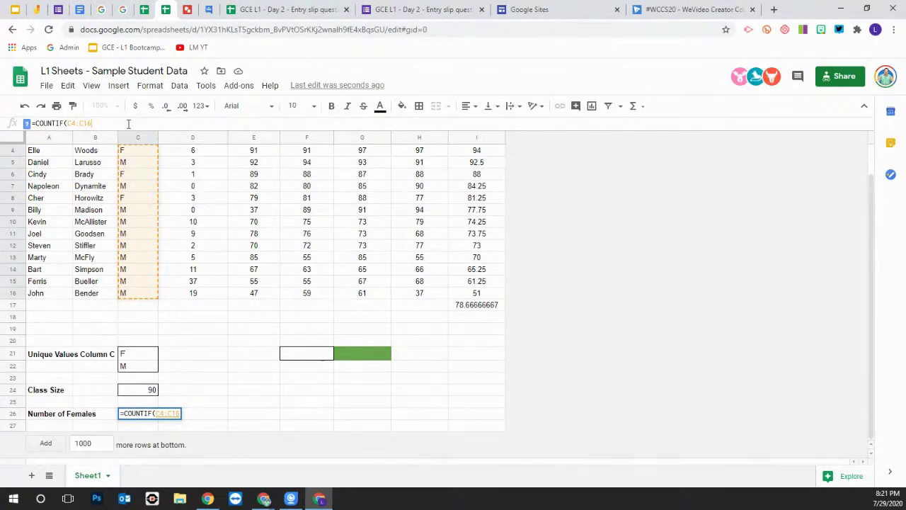
text(, )
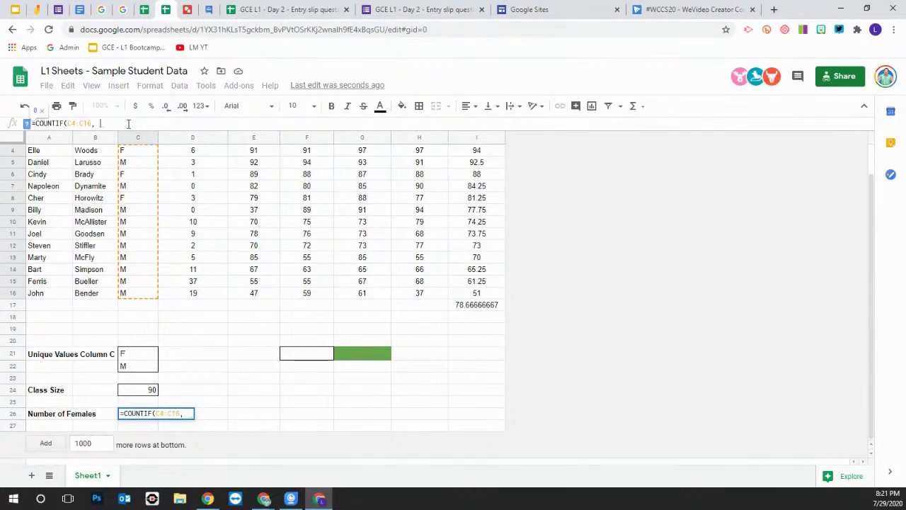
text( ")
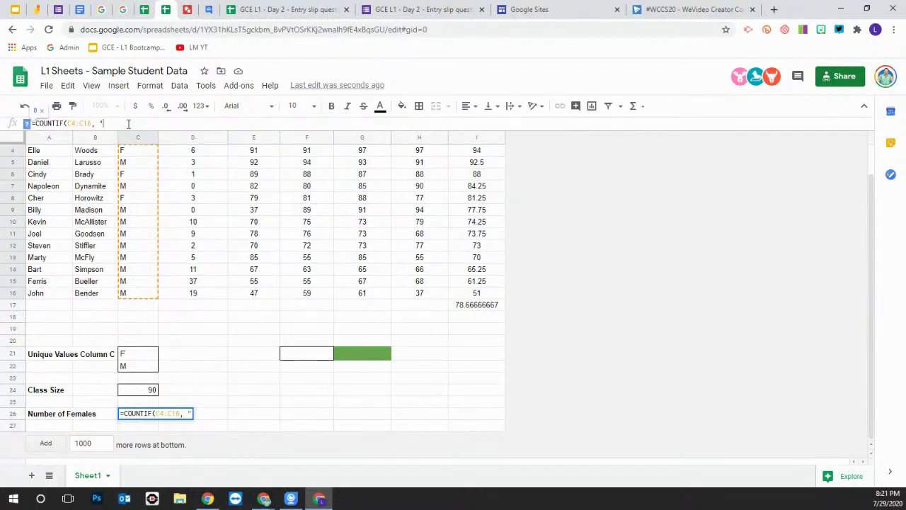
text(F")
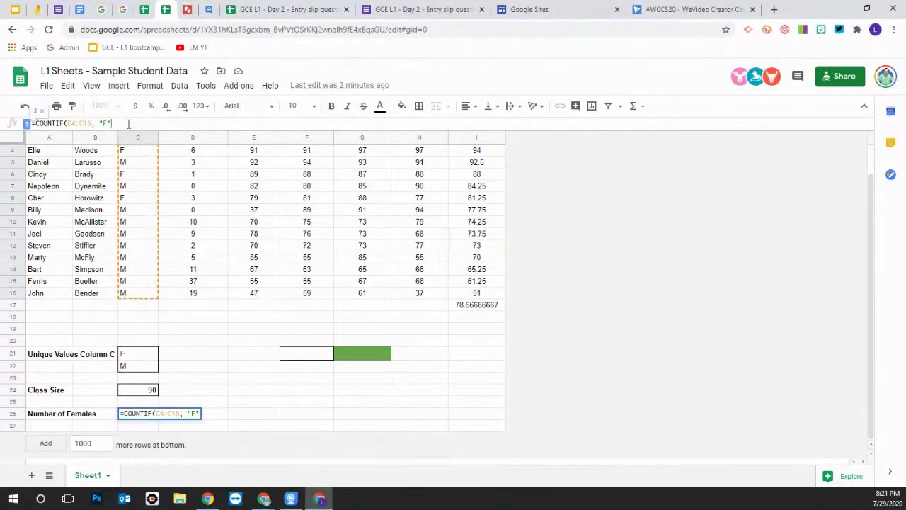
text())
Commit the COUNTIF formula so C26 shows 3, then return to the top of the sheet
key(Return)
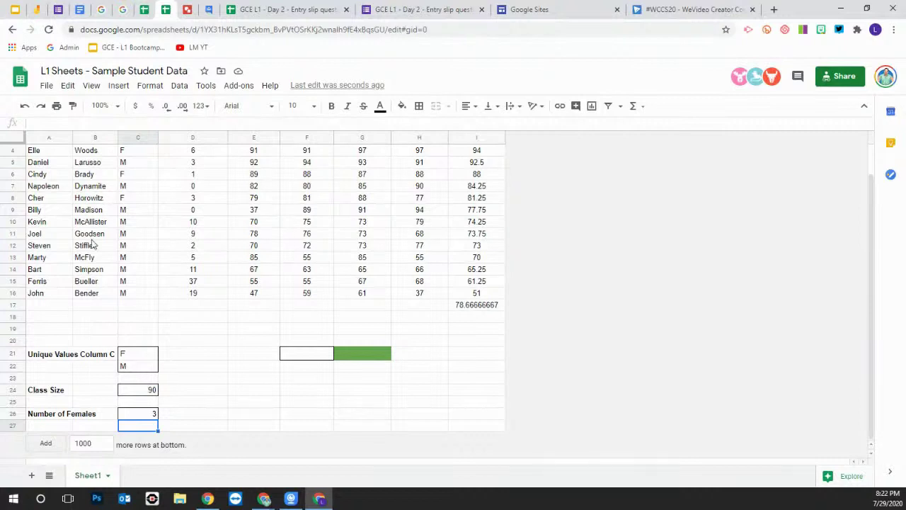
scroll(91, 243, up, 2)
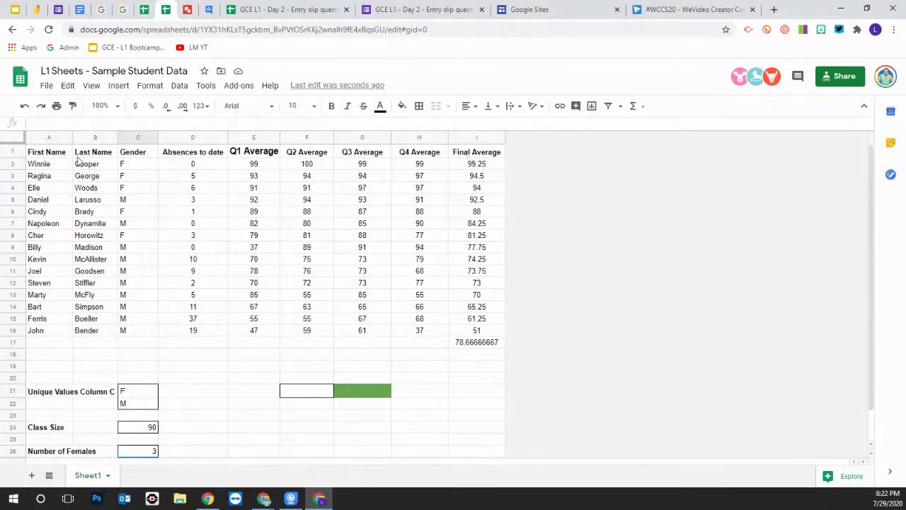
Freeze header row 1 using View > Freeze > 1 row
click(11, 150)
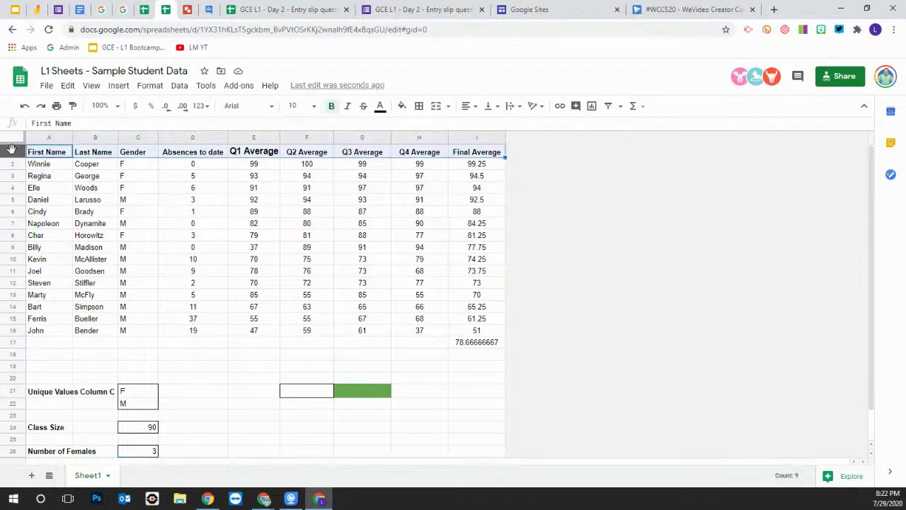
click(118, 86)
mouse_move(80, 88)
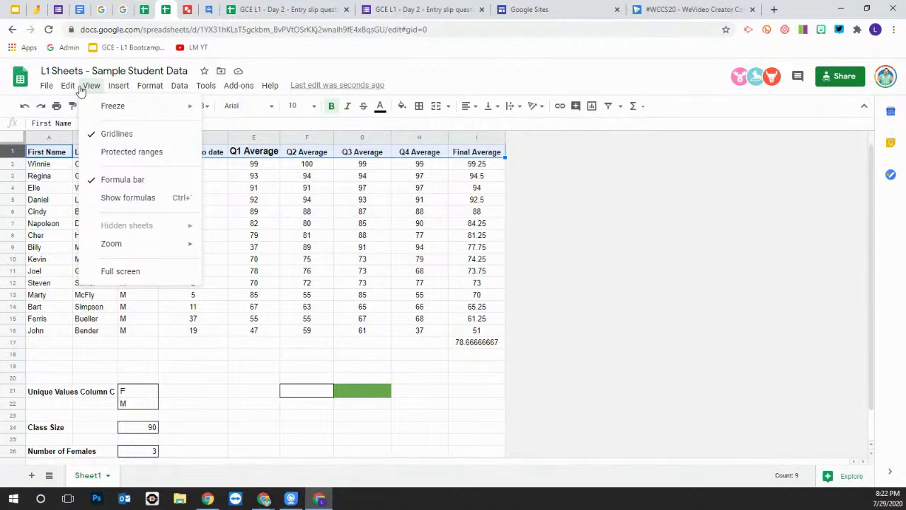
click(14, 151)
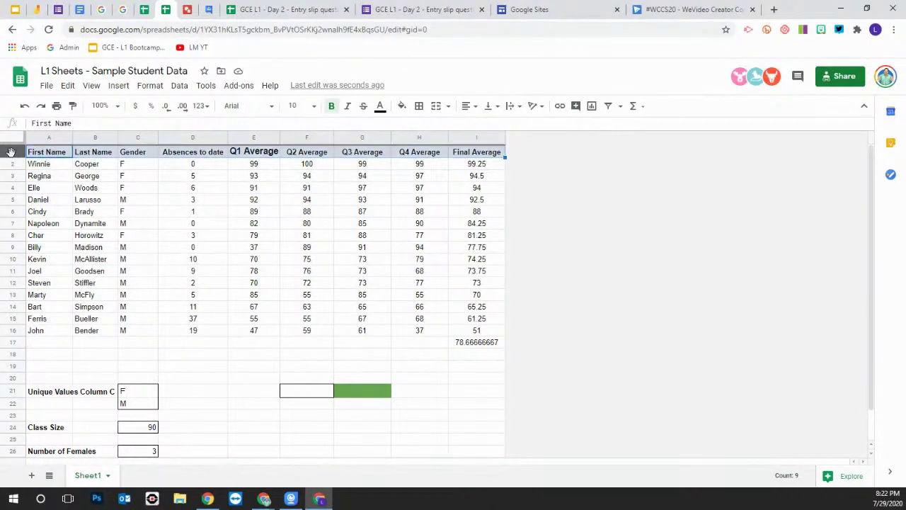
click(91, 85)
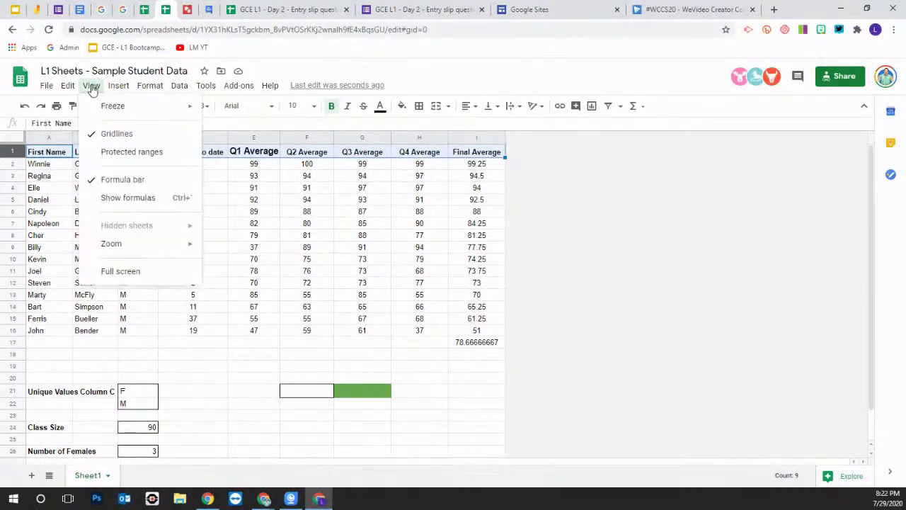
mouse_move(141, 108)
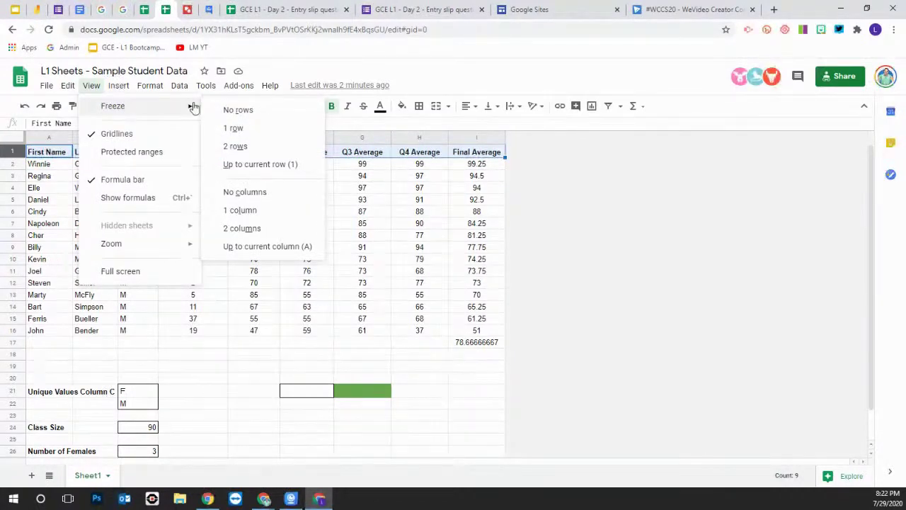
click(234, 129)
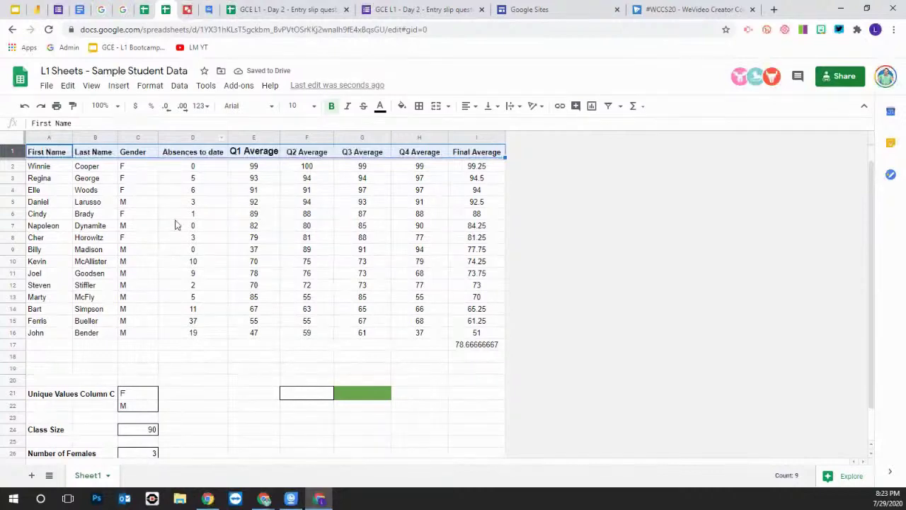
Scroll the data to confirm the header stays fixed, then close the Freeze options unchanged
scroll(197, 239, down, 2)
scroll(192, 238, up, 2)
scroll(192, 238, down, 2)
scroll(193, 239, up, 2)
scroll(192, 238, down, 2)
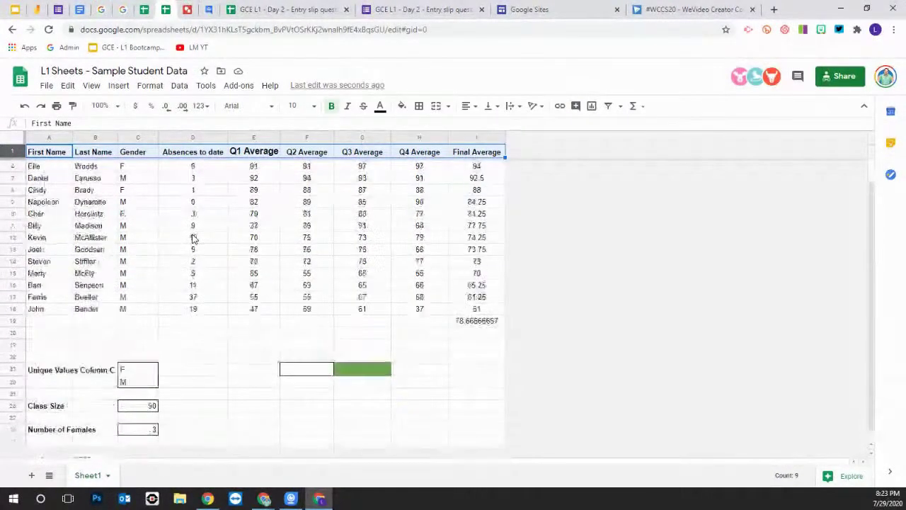
scroll(192, 238, up, 2)
scroll(193, 238, down, 2)
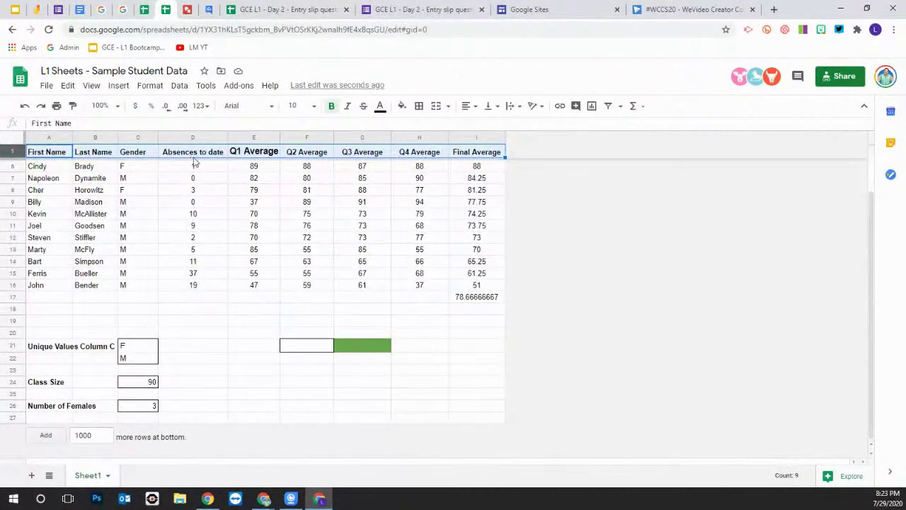
scroll(103, 228, up, 2)
scroll(101, 229, down, 2)
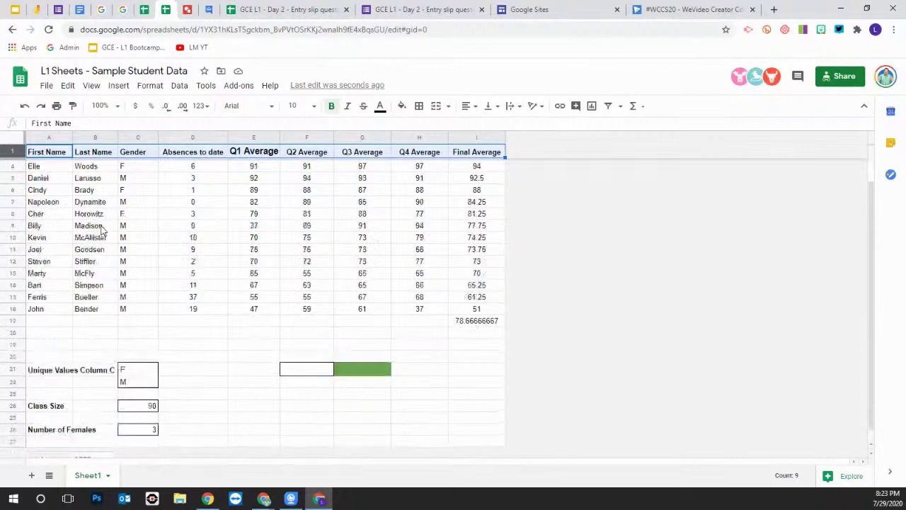
scroll(42, 214, up, 2)
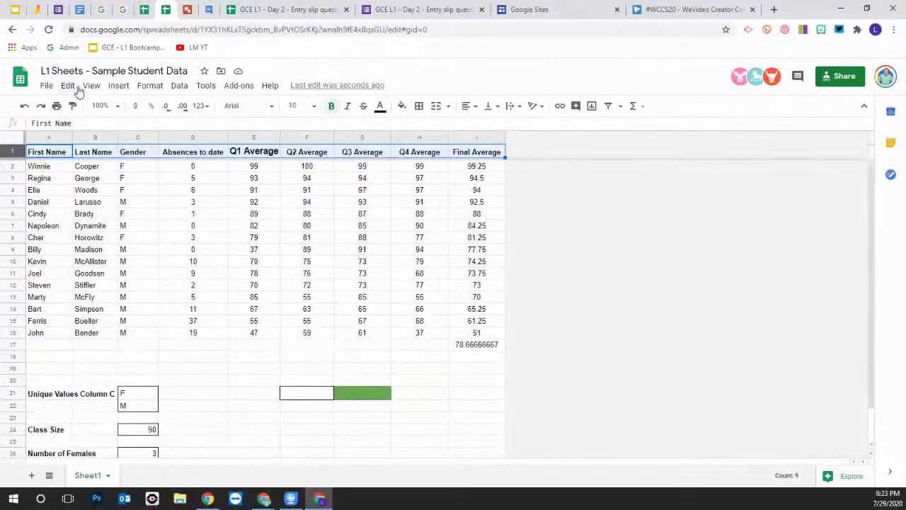
click(66, 168)
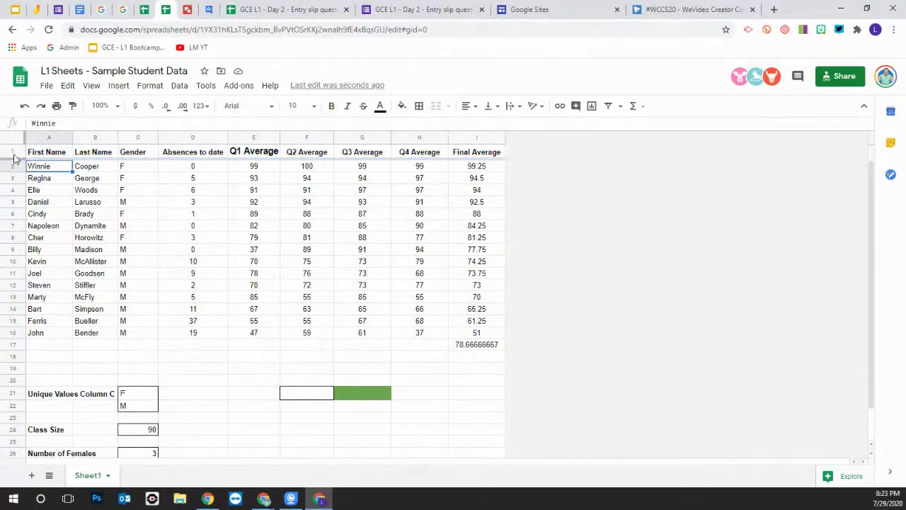
click(12, 151)
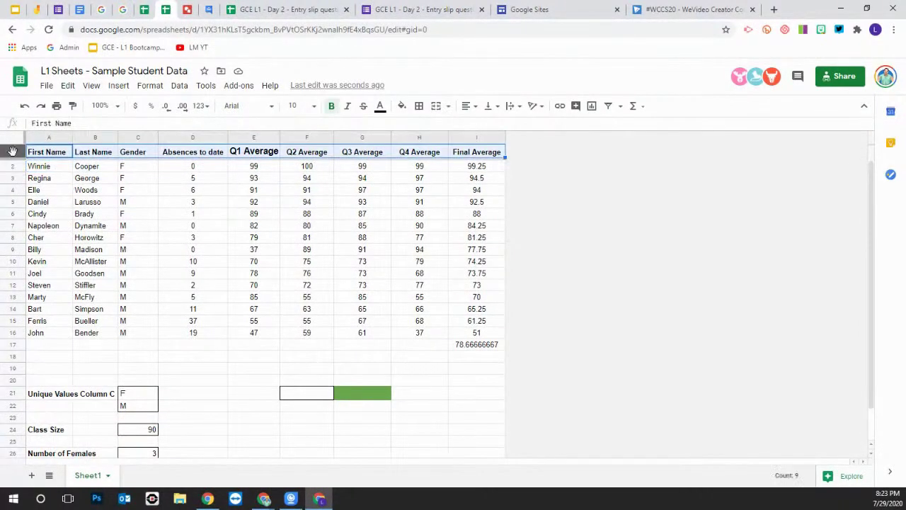
click(92, 87)
mouse_move(113, 112)
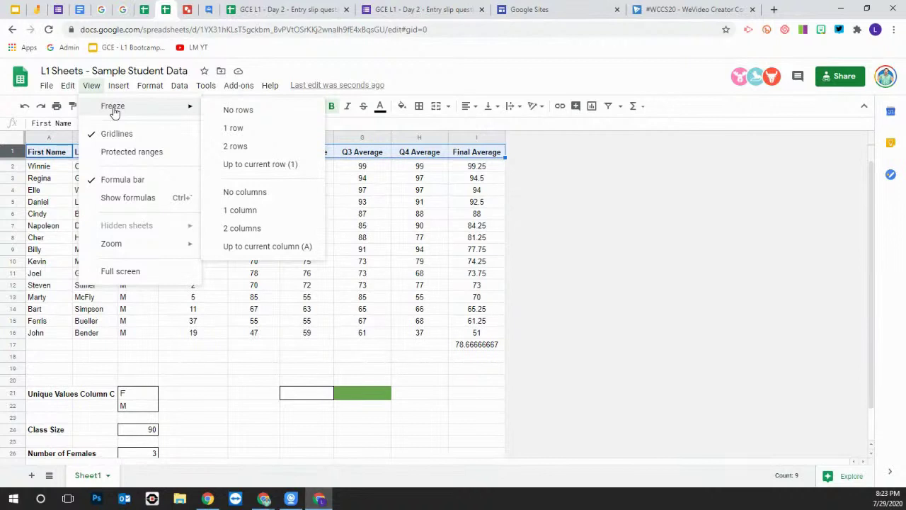
click(593, 235)
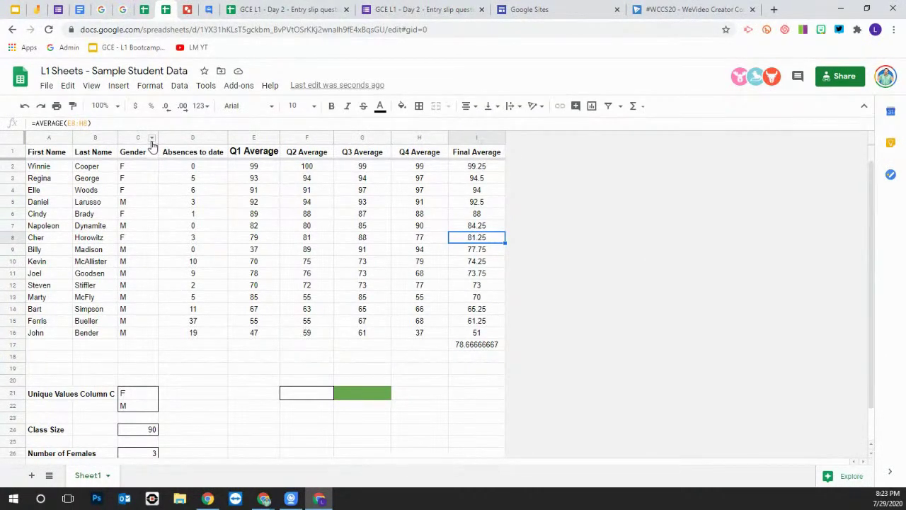
Start a protected range for the Final Average column, targeting Sheet1!I:I
click(499, 140)
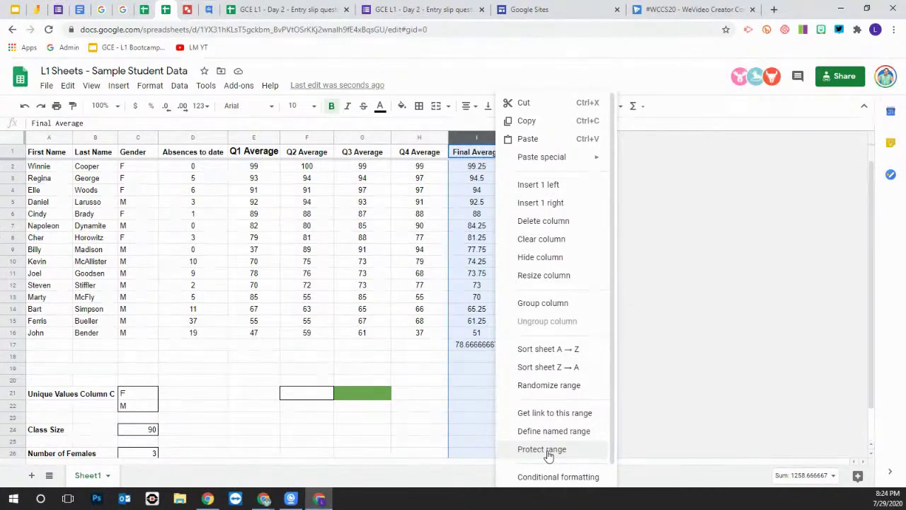
click(548, 450)
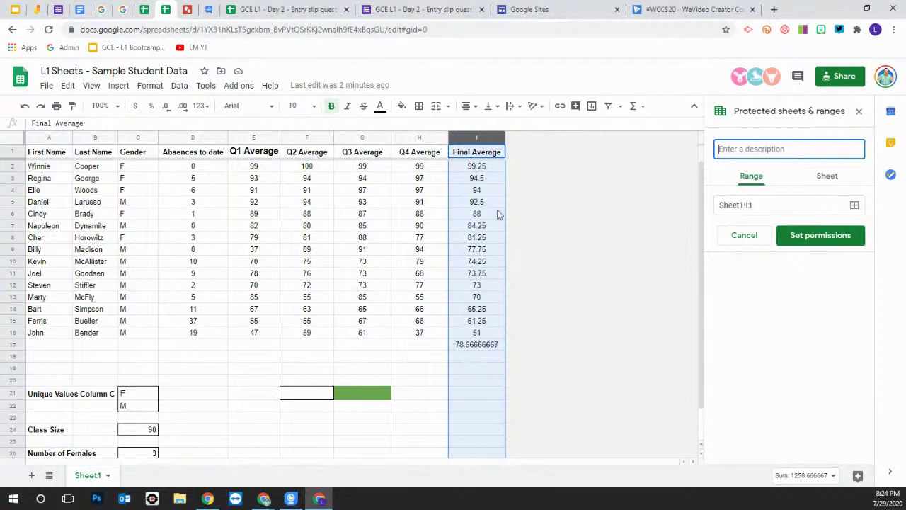
click(499, 140)
click(499, 139)
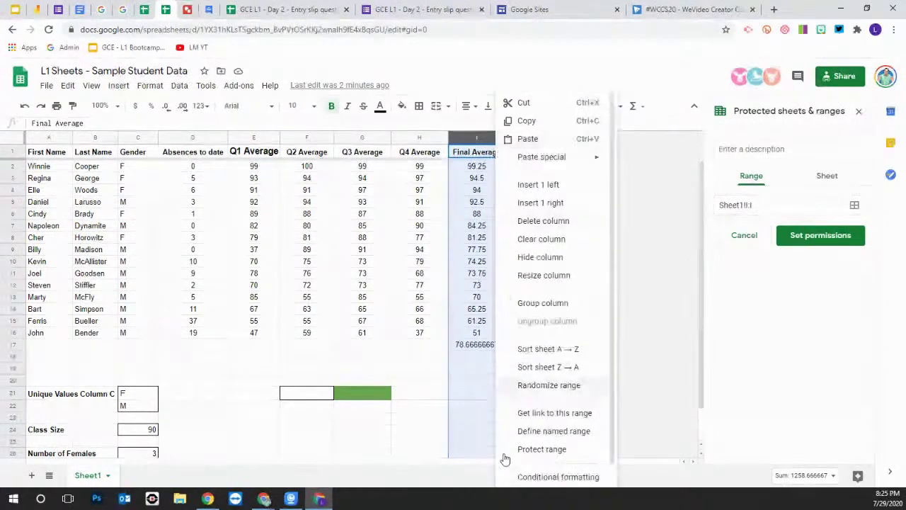
Protect range Sheet1!I:I with description 'Fanil Average', restricting who can edit
click(553, 455)
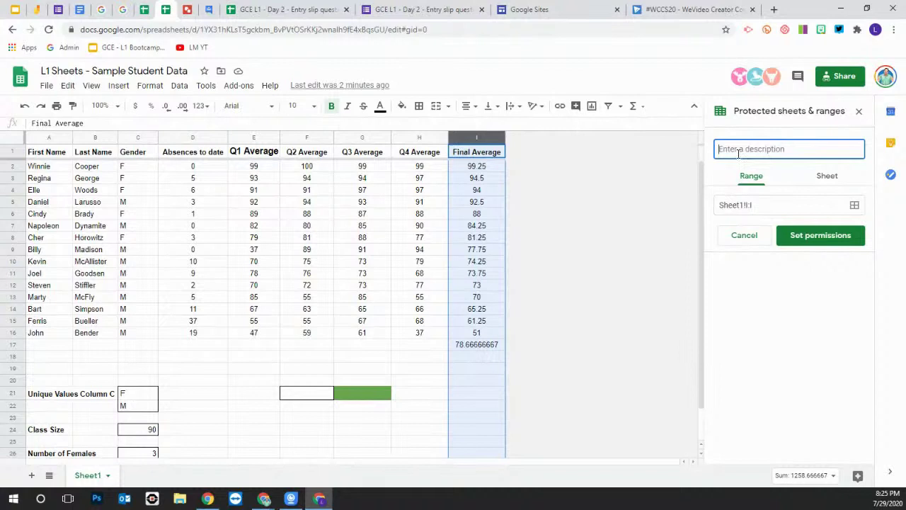
text(Fainal)
key(BackSpace)
key(BackSpace)
key(BackSpace)
key(BackSpace)
key(BackSpace)
text(inal Aver)
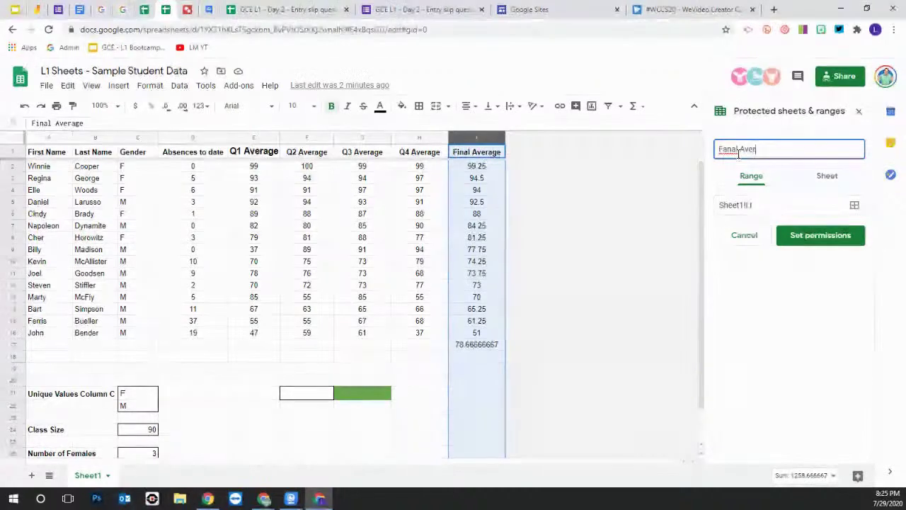
text(agae)
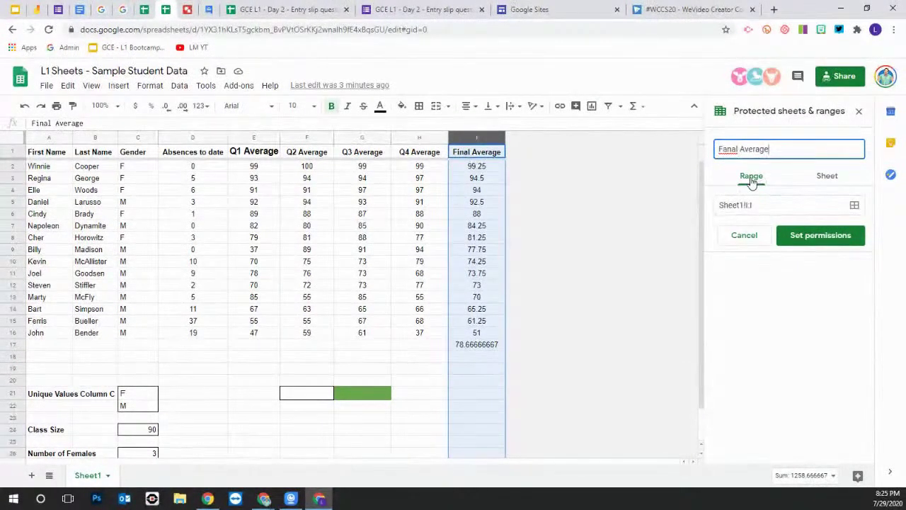
click(738, 149)
key(BackSpace)
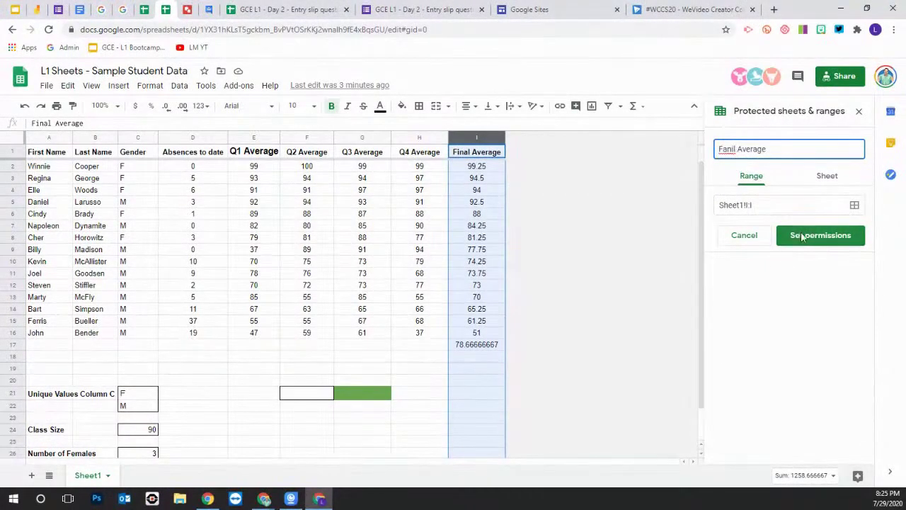
click(827, 178)
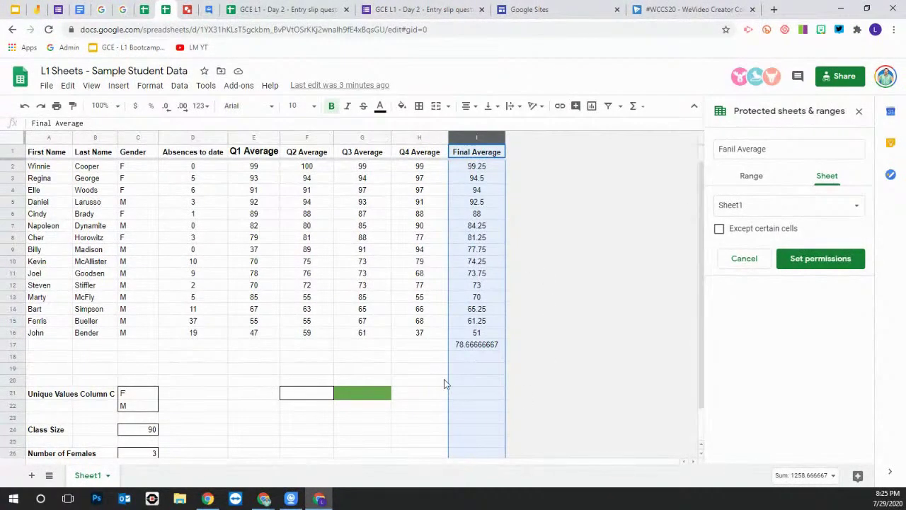
click(753, 178)
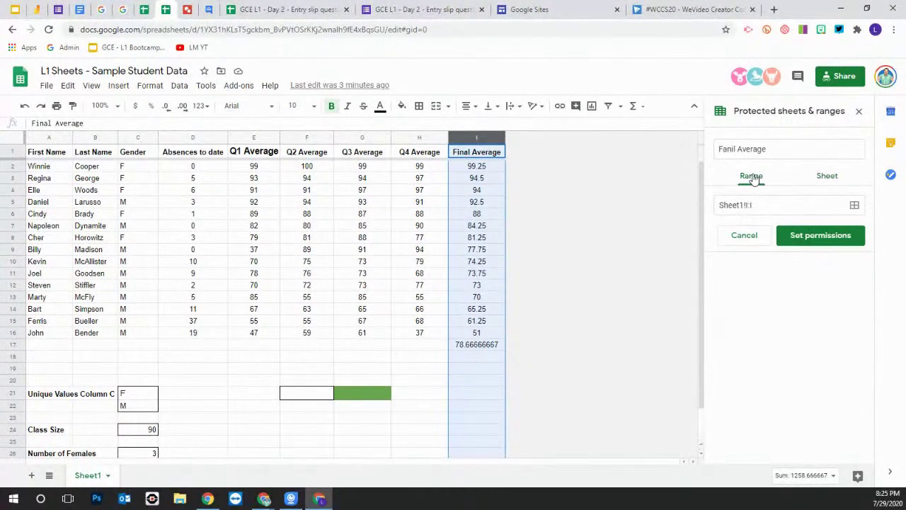
click(811, 237)
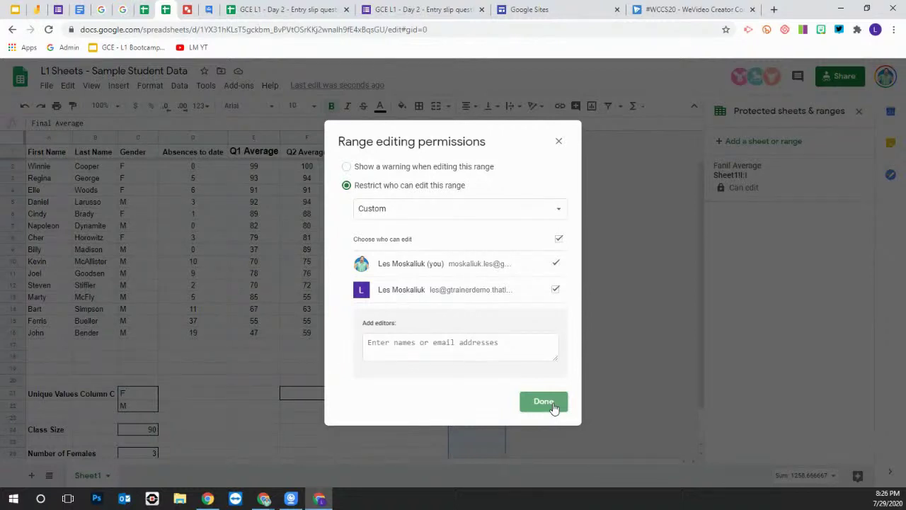
click(543, 401)
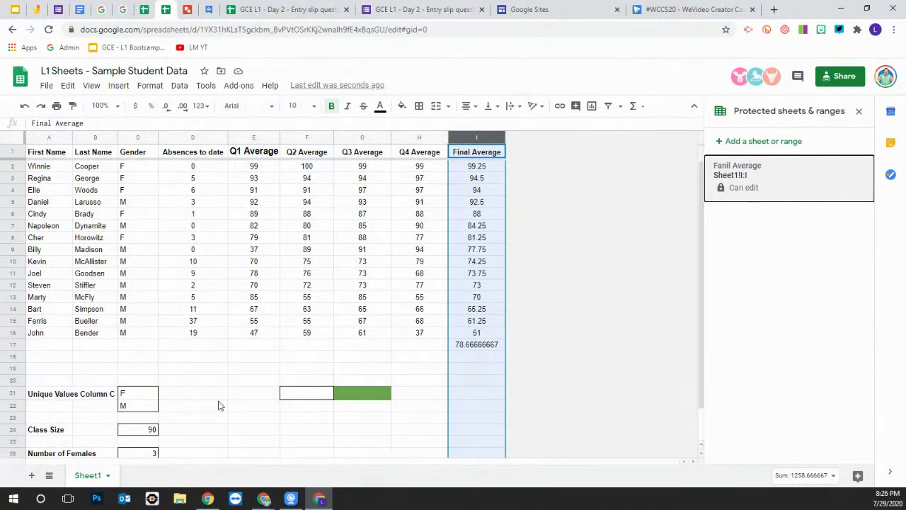
Add a blank sheet and rename the first sheet to 'Student averages'
scroll(384, 393, down, 2)
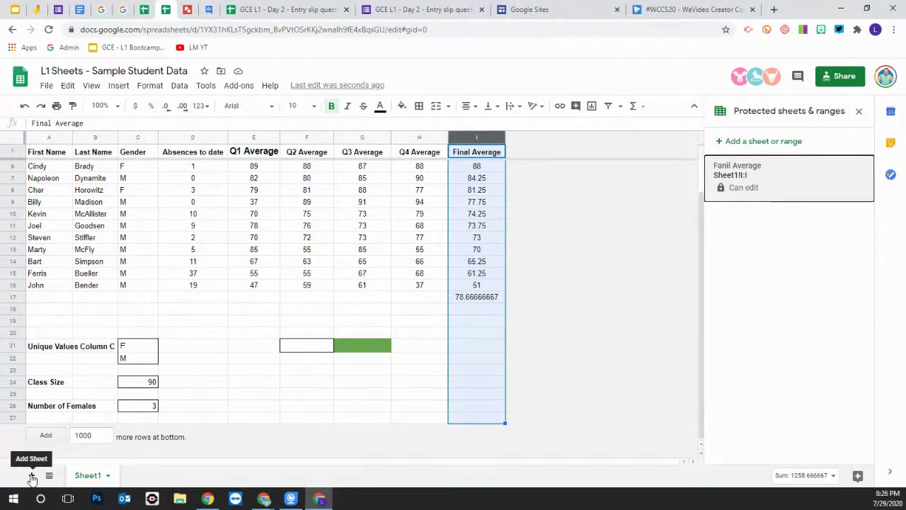
click(32, 475)
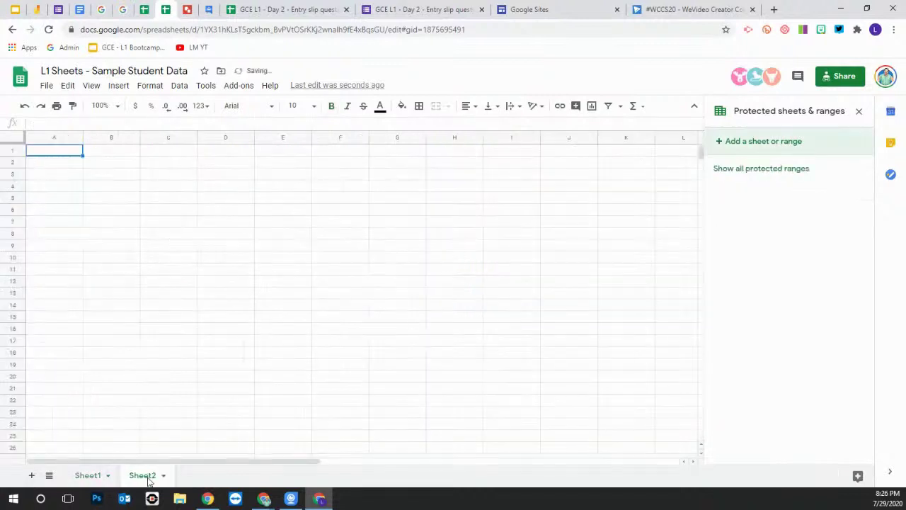
click(92, 477)
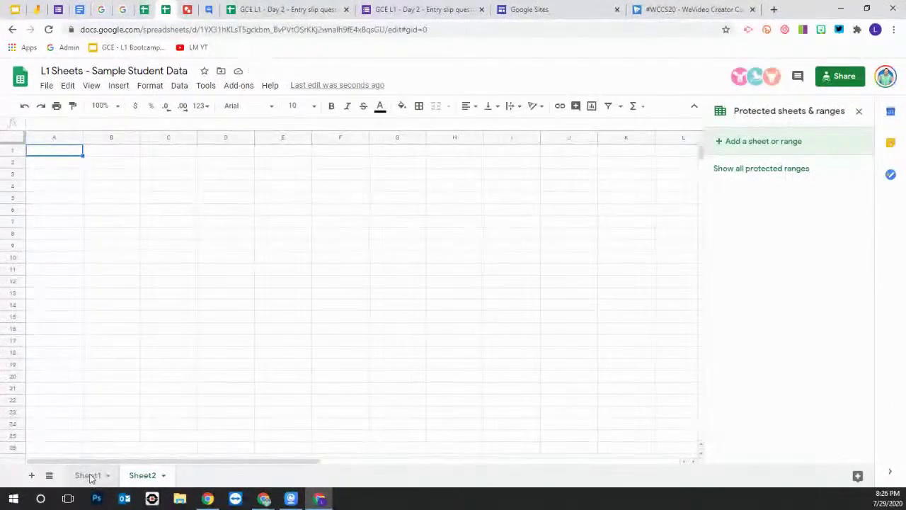
right_click(90, 478)
click(105, 336)
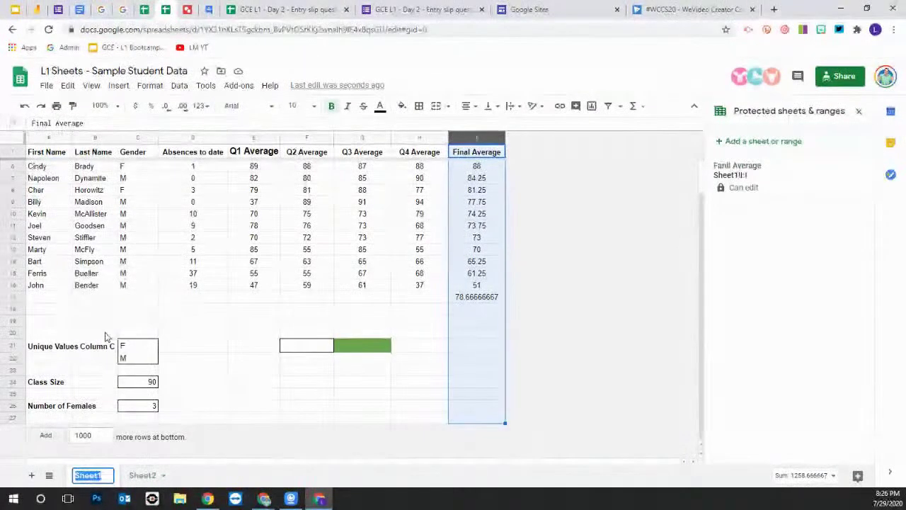
text(Student ave)
key(BackSpace)
key(BackSpace)
text(v)
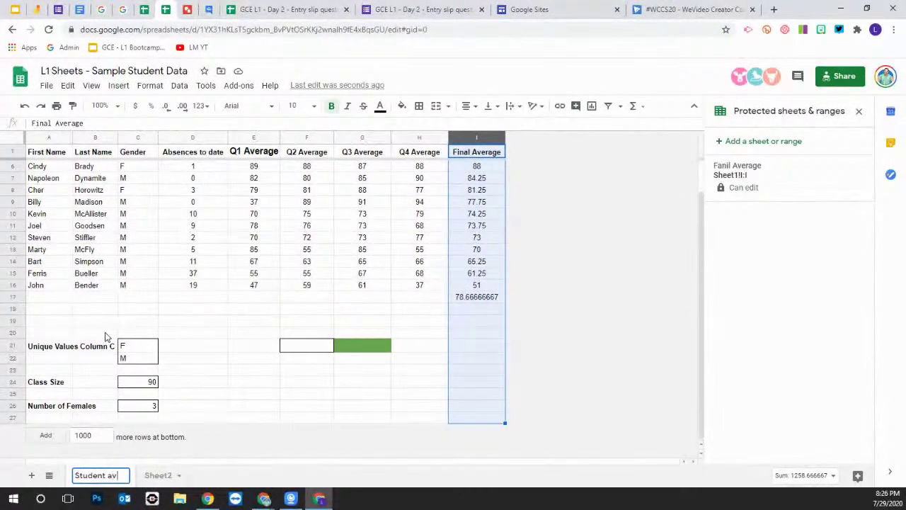
text(erages)
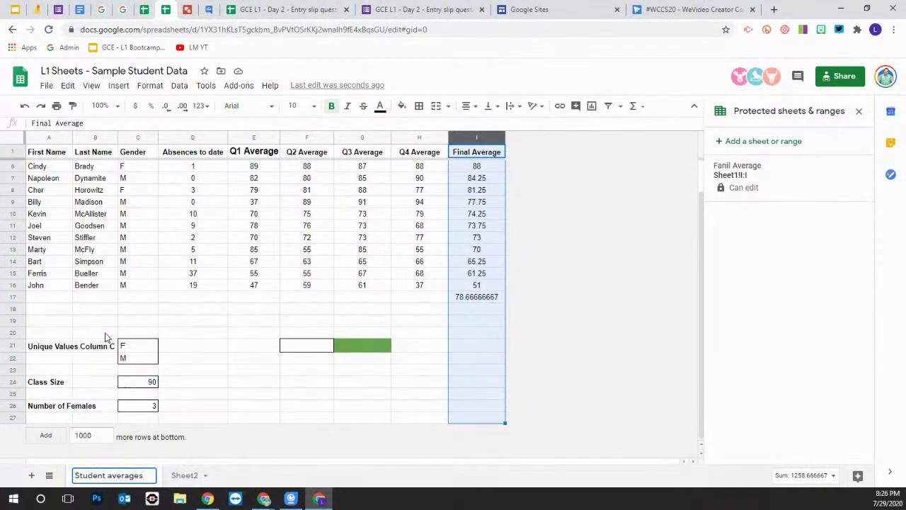
click(299, 475)
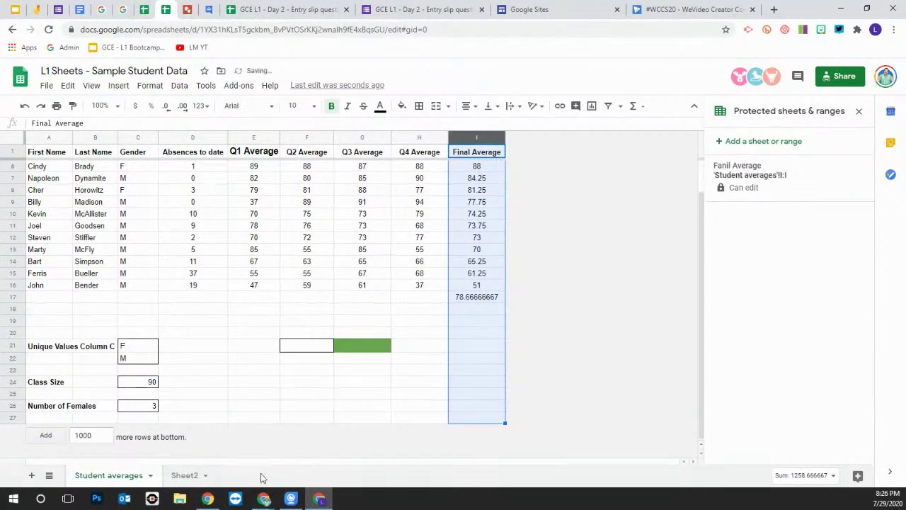
Colour the Student averages tab green
right_click(111, 480)
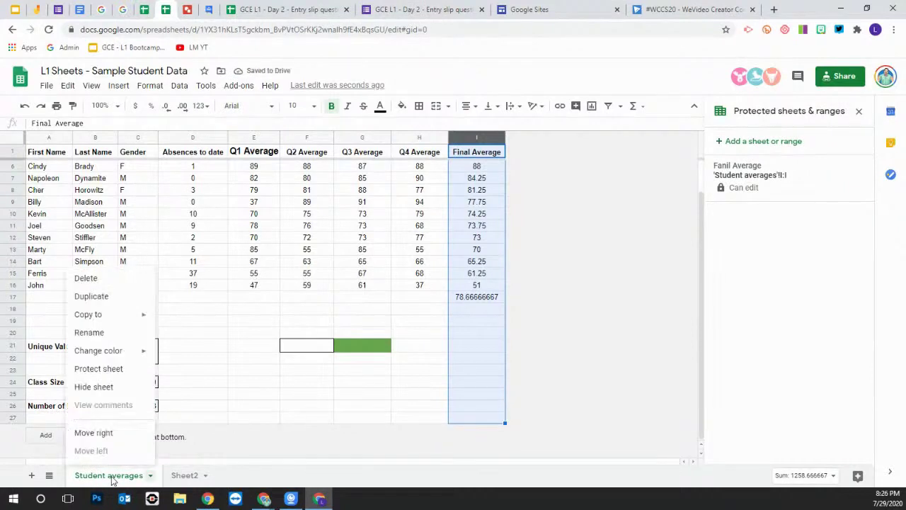
mouse_move(109, 354)
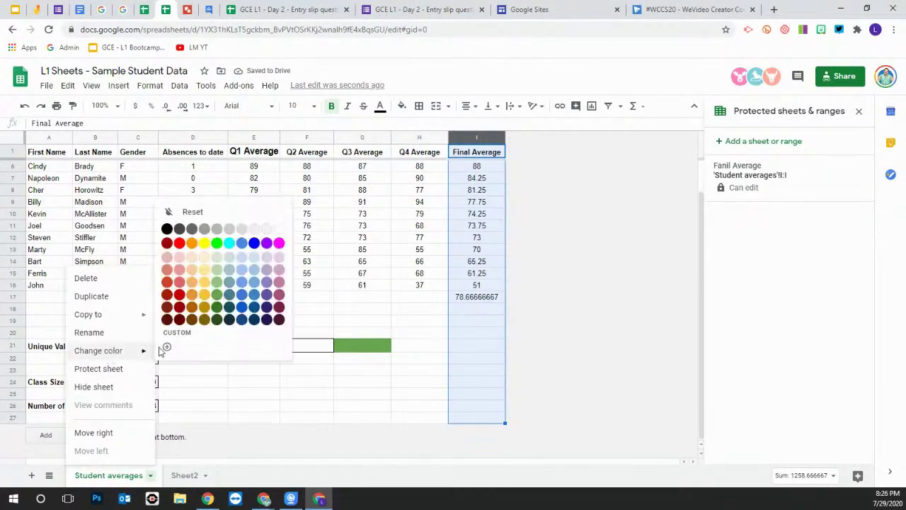
click(217, 243)
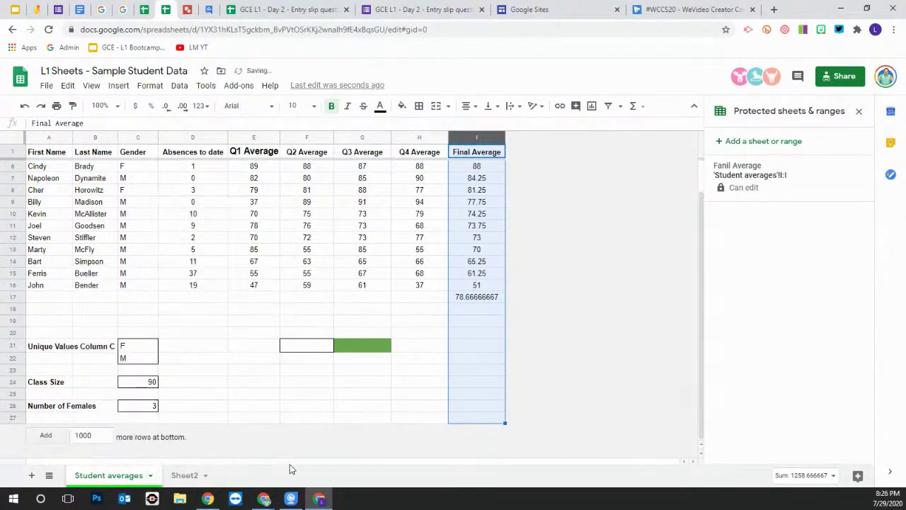
Rename Sheet2 to 'Chart' and return to the Student averages sheet
click(186, 478)
right_click(186, 478)
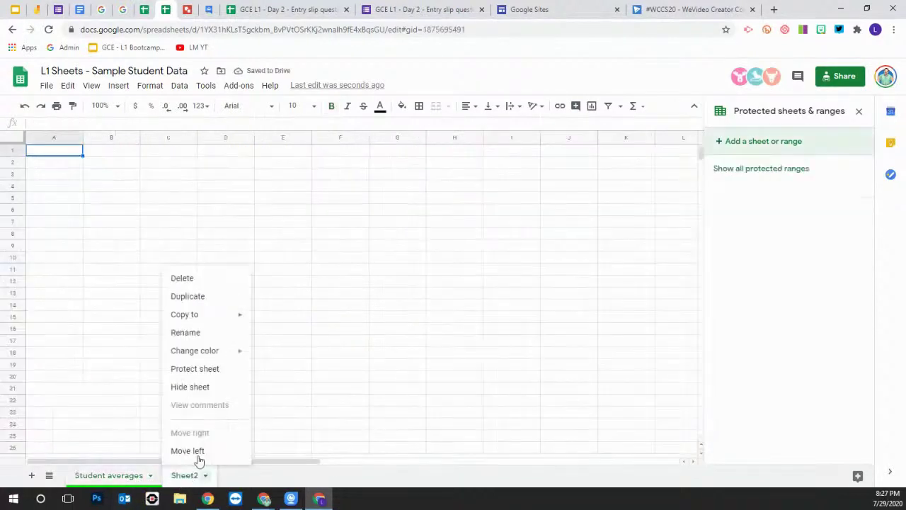
click(203, 334)
text(Chart)
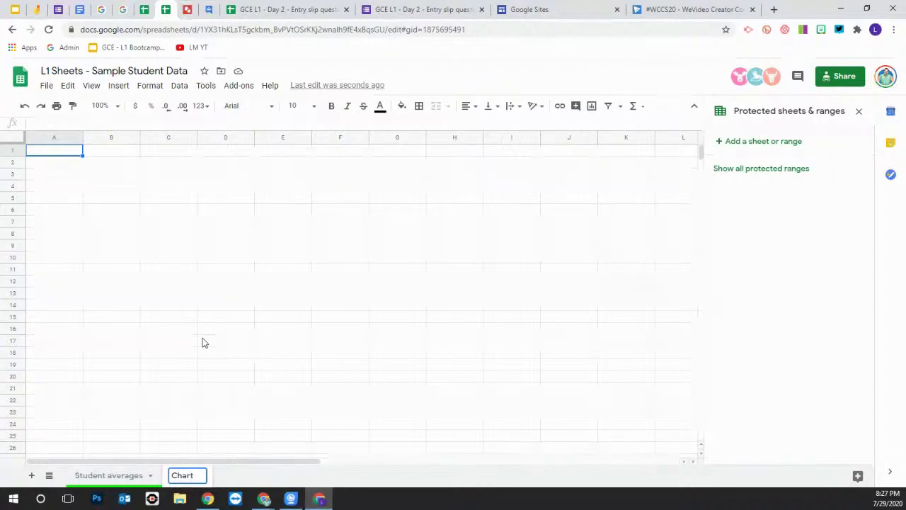
click(390, 346)
click(117, 480)
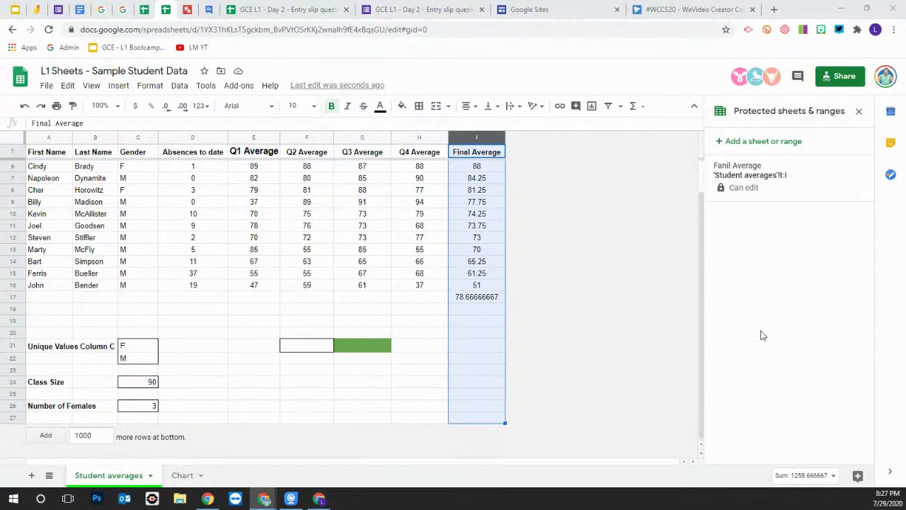
Select last names B6:B16, absences D6:D16 and Final Averages I6:I16 together for charting
click(544, 337)
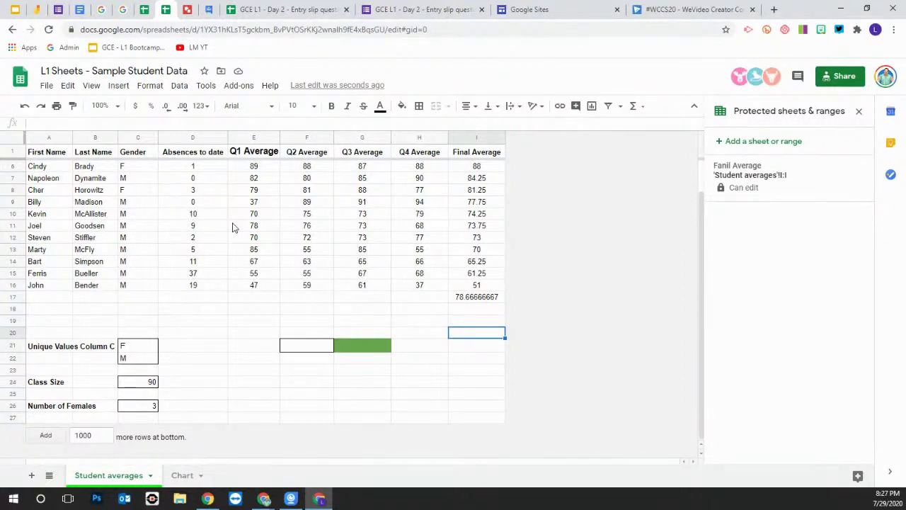
click(91, 168)
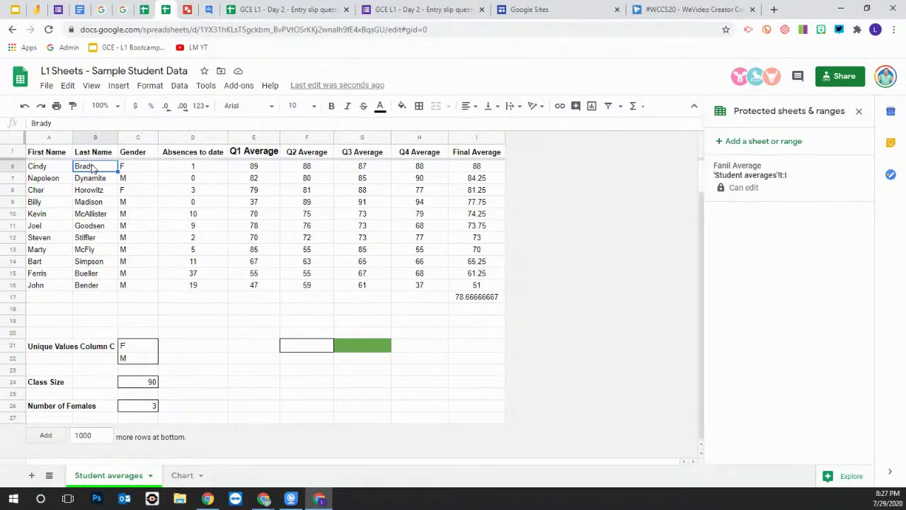
drag(91, 168, 92, 290)
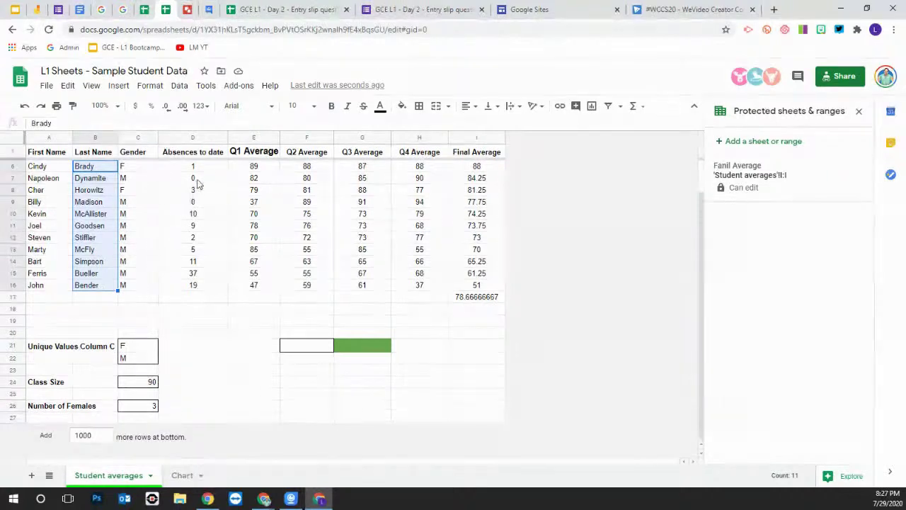
drag(195, 167, 198, 287)
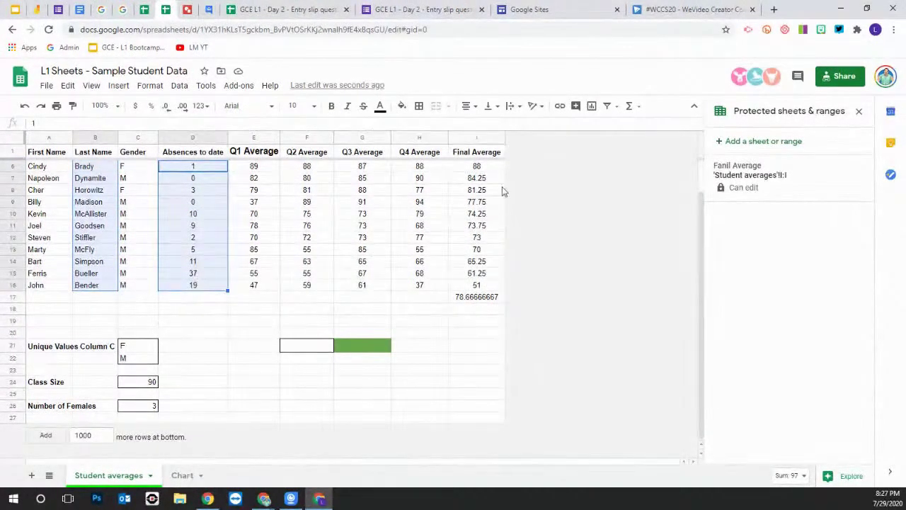
drag(477, 166, 485, 290)
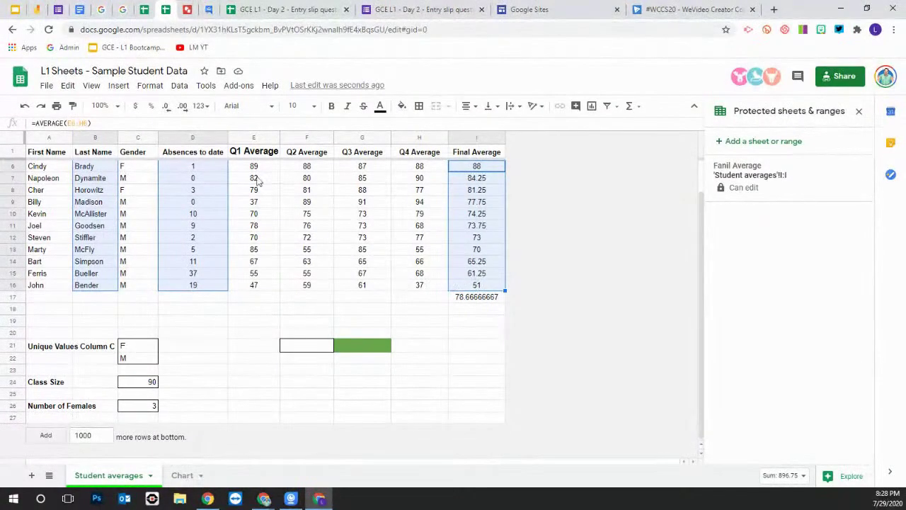
click(118, 85)
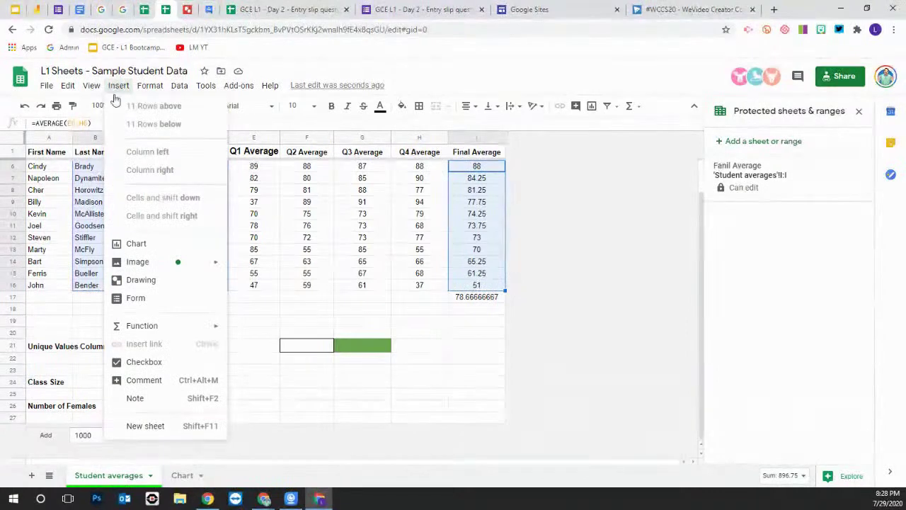
Insert a stacked column chart 'Absences to date and Final Average' and place it over columns D–I
click(137, 248)
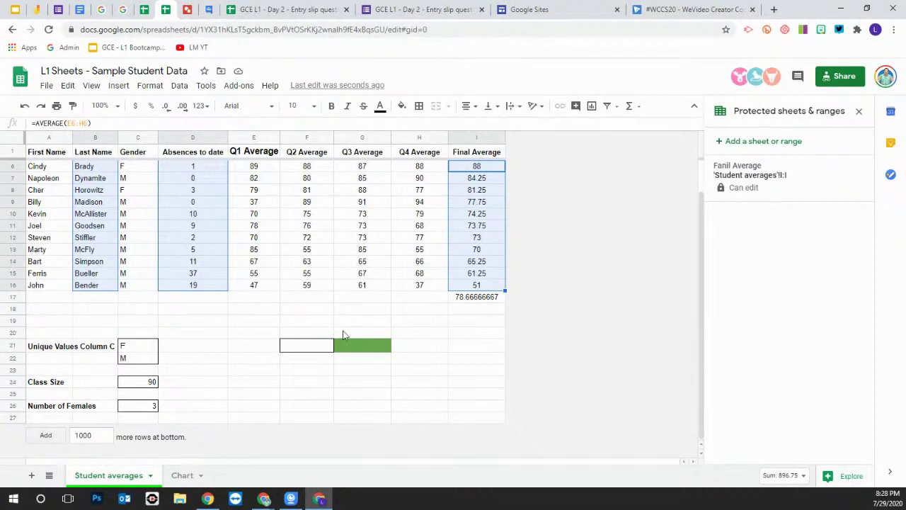
key(alt+i)
key(h)
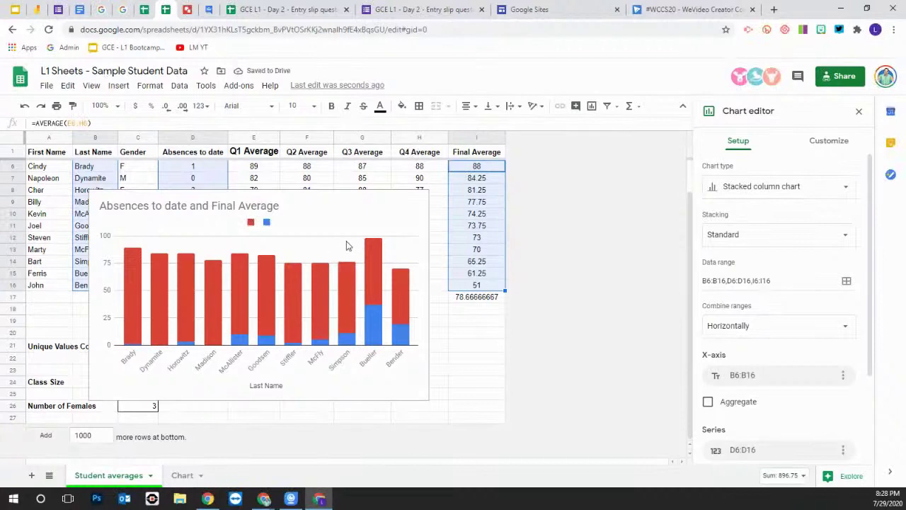
click(329, 206)
drag(343, 222, 368, 193)
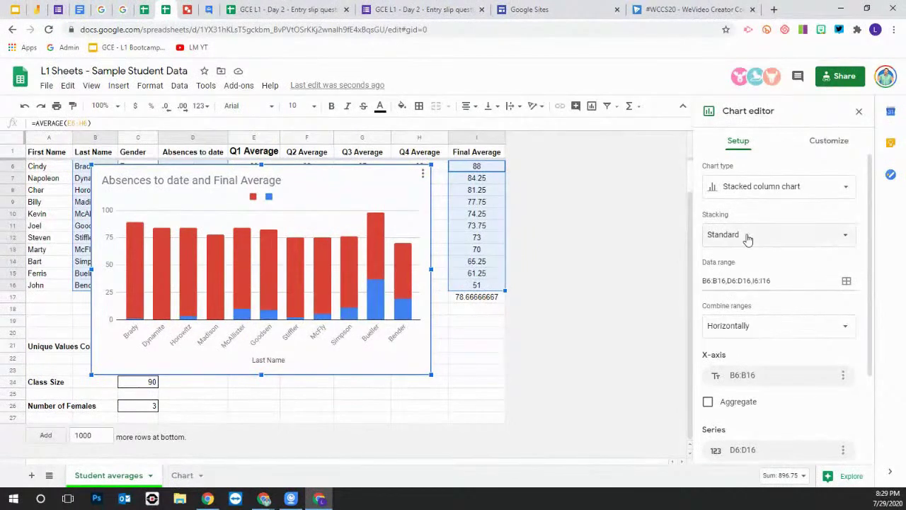
scroll(760, 322, down, 2)
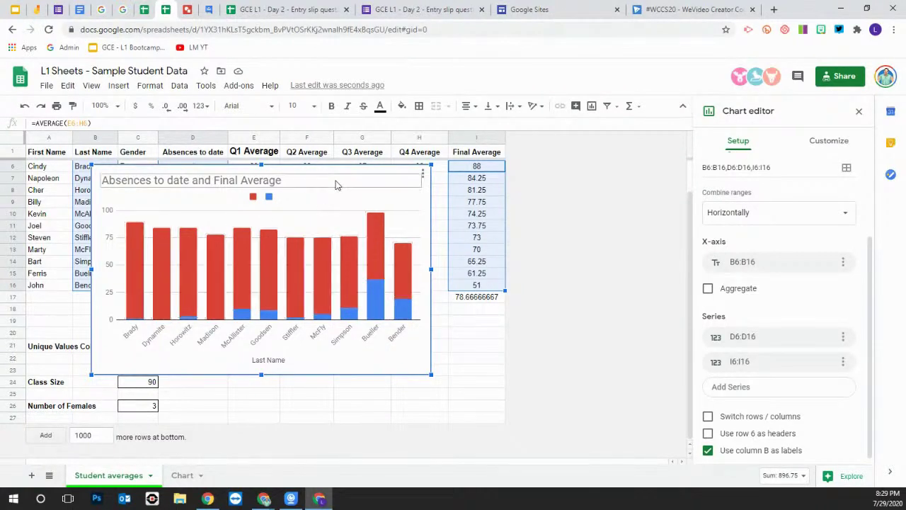
drag(336, 184, 396, 201)
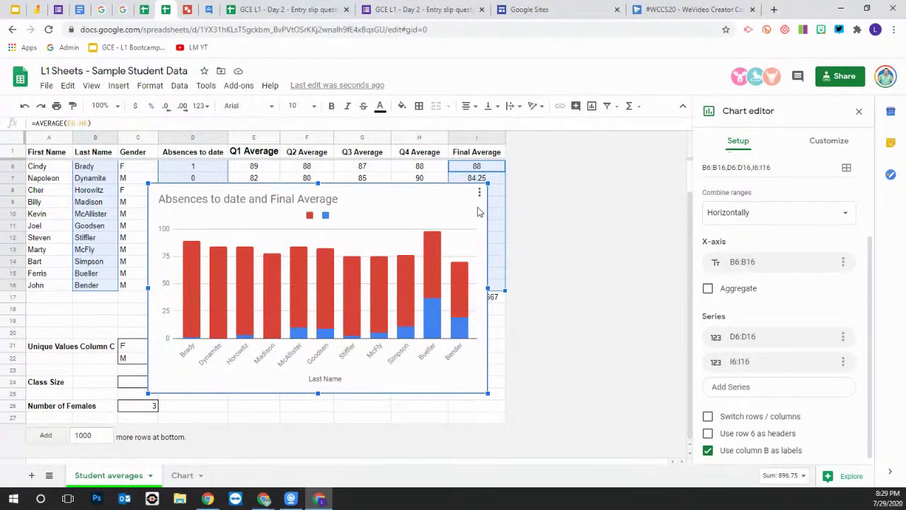
Move the chart to its own sheet, Chart1, and open its Chart style customization settings
click(479, 194)
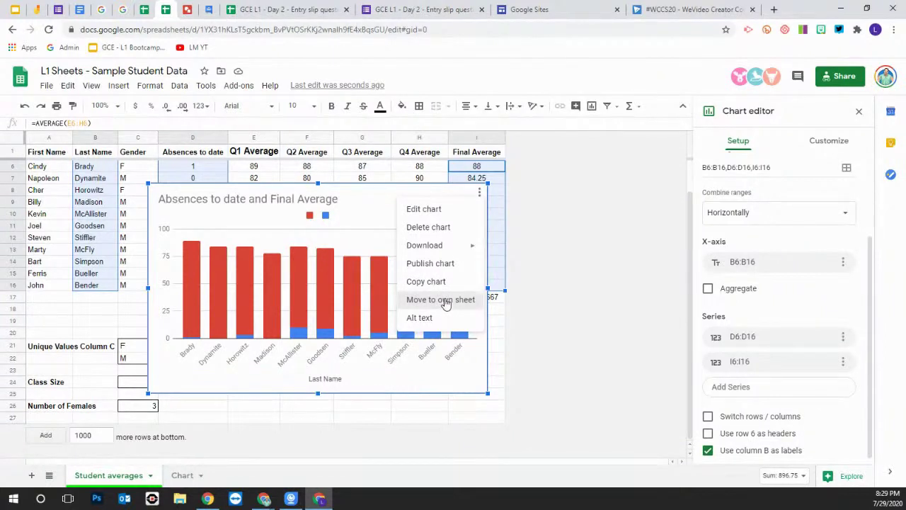
click(446, 300)
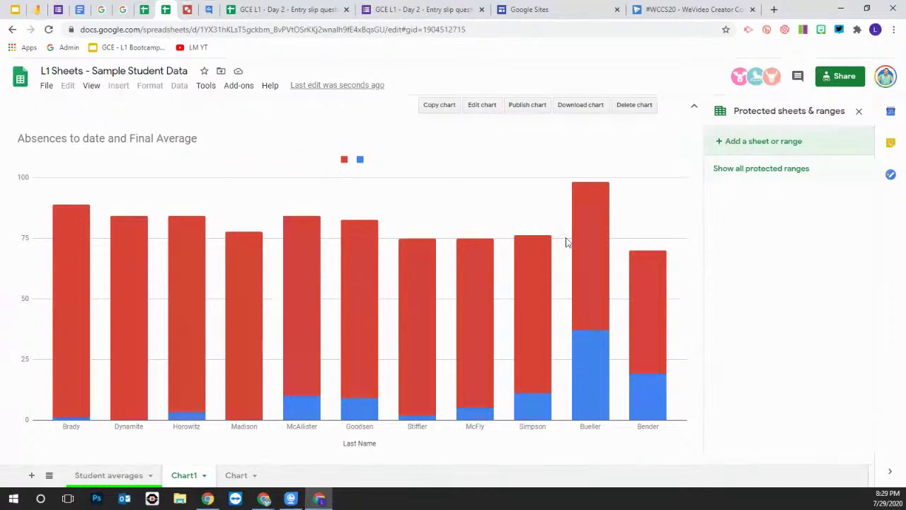
click(483, 106)
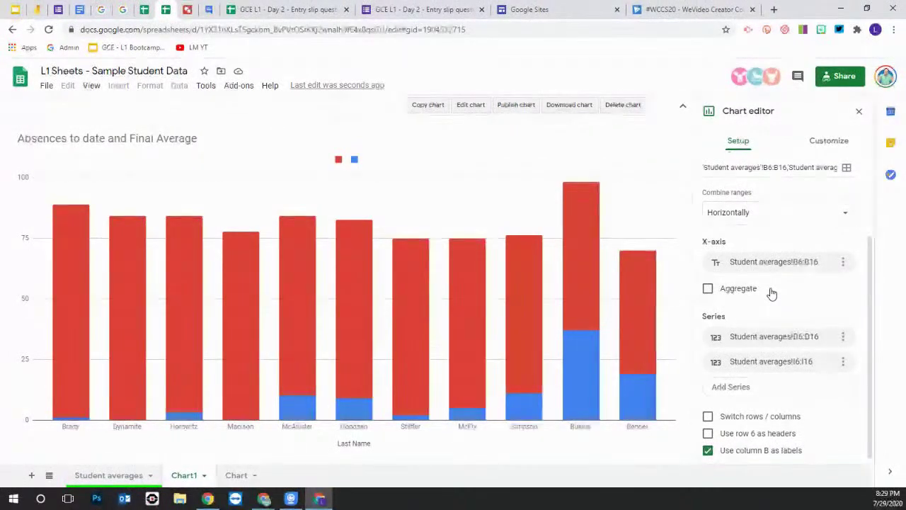
click(824, 145)
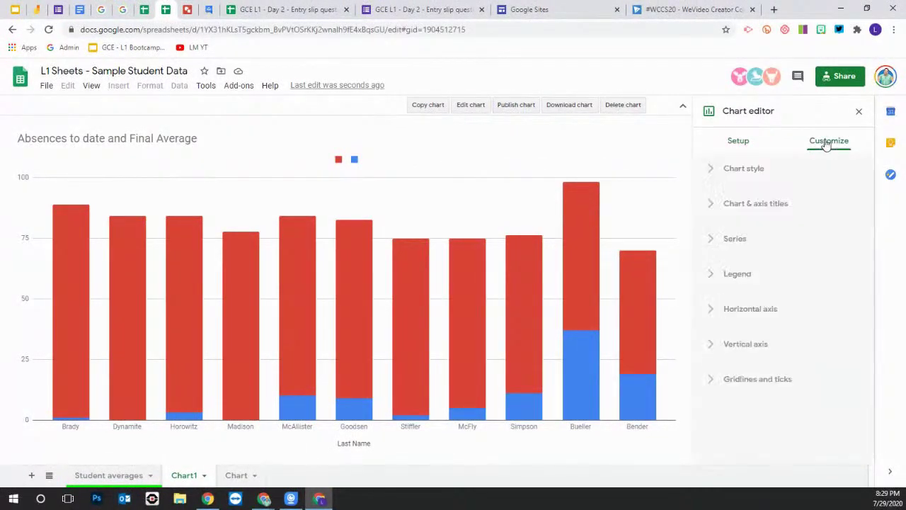
click(711, 170)
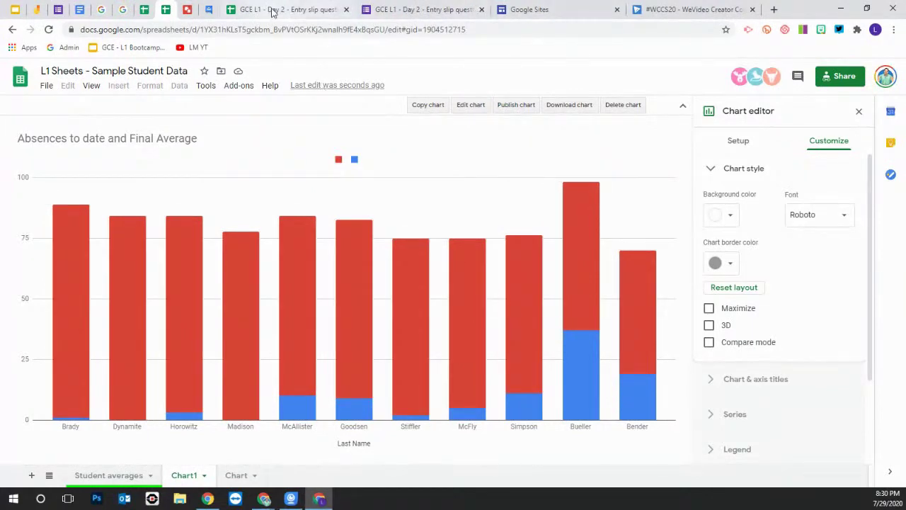
click(145, 12)
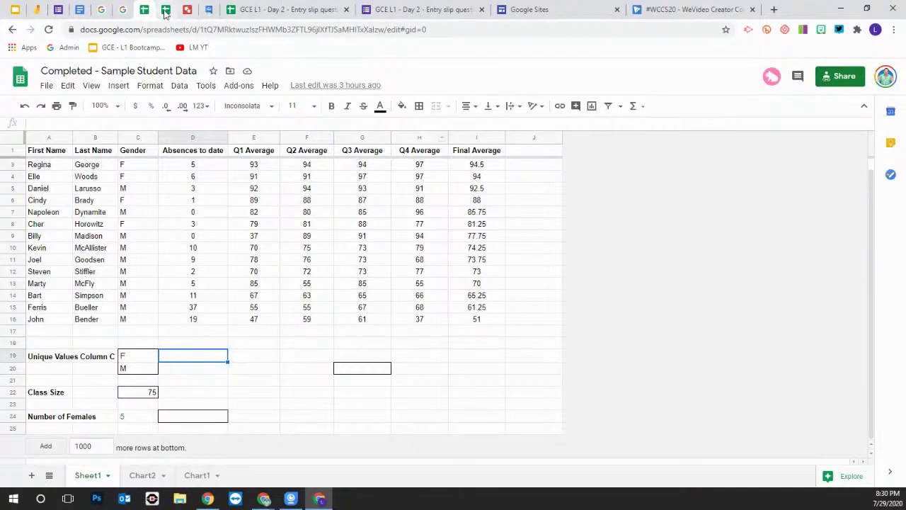
Check the L1 Sheets chart again, then show the Google Classroom slide 10 in the Slides deck
click(167, 11)
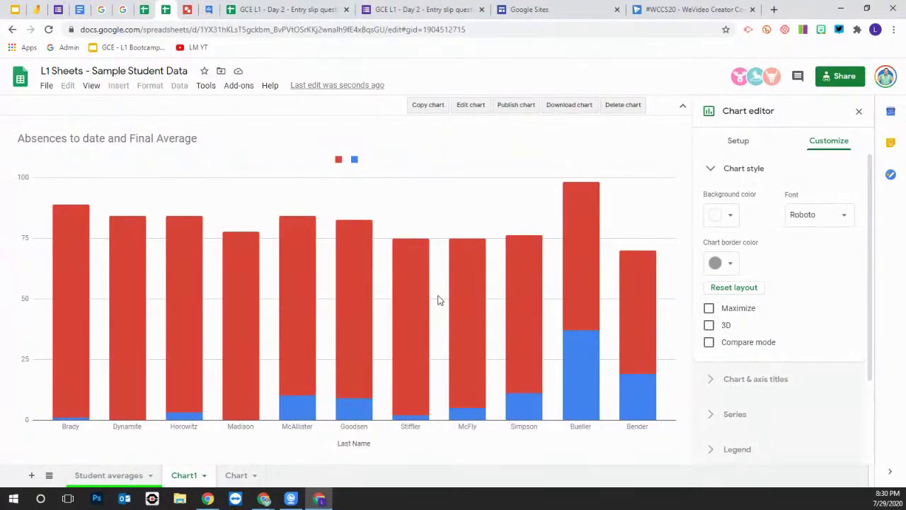
click(15, 11)
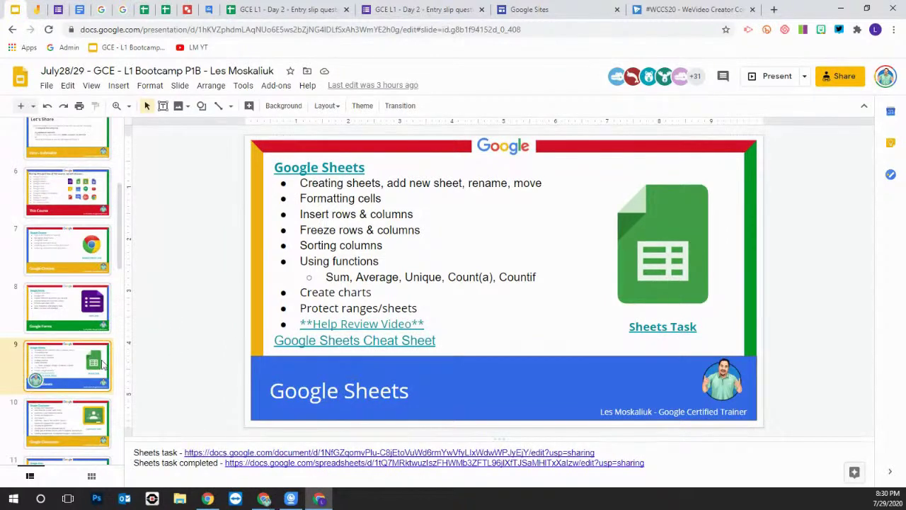
click(58, 427)
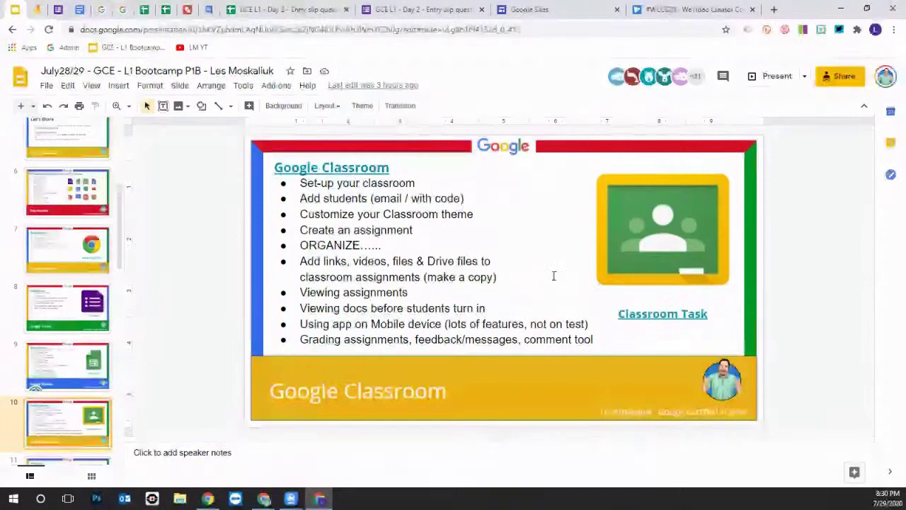
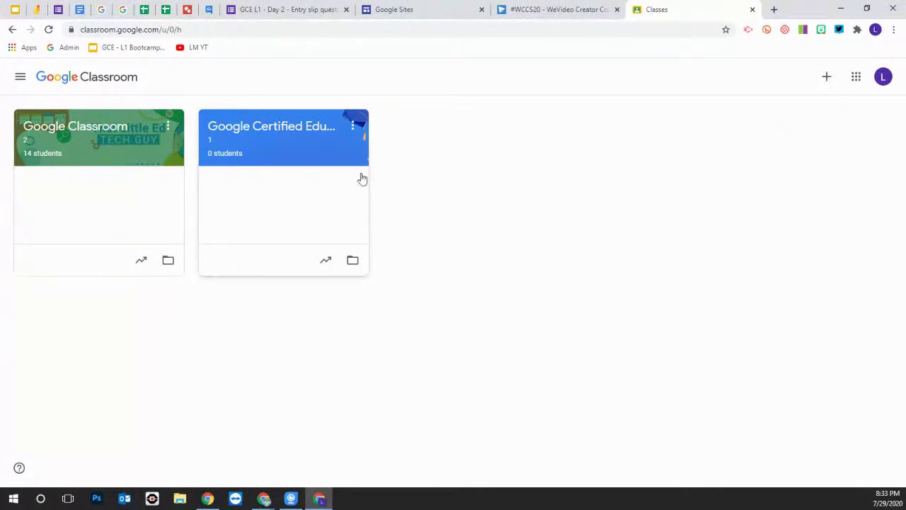
Move the Google Certified Educator class card ahead of the Google Classroom card
drag(309, 151, 127, 144)
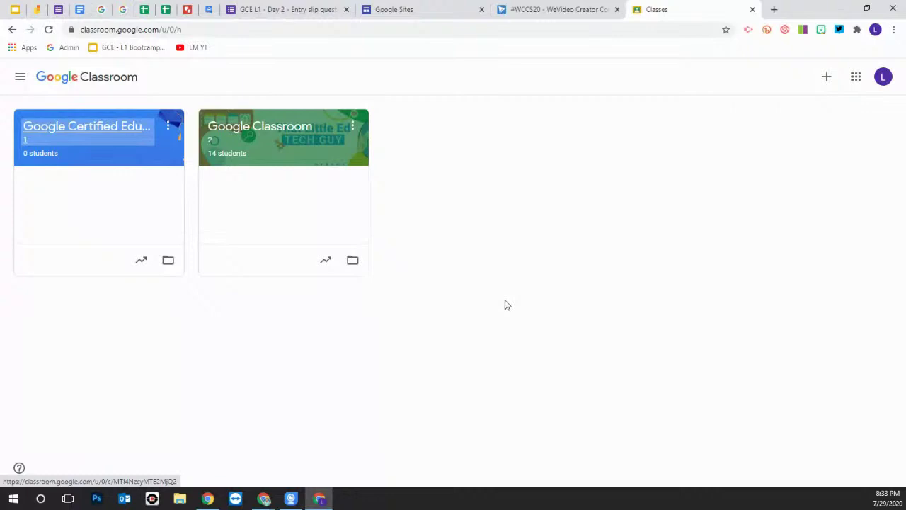
right_click(747, 129)
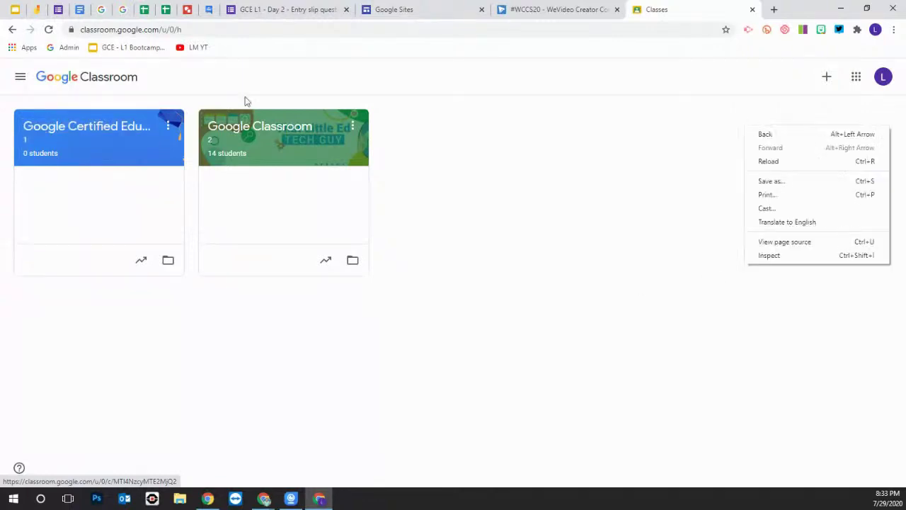
click(651, 429)
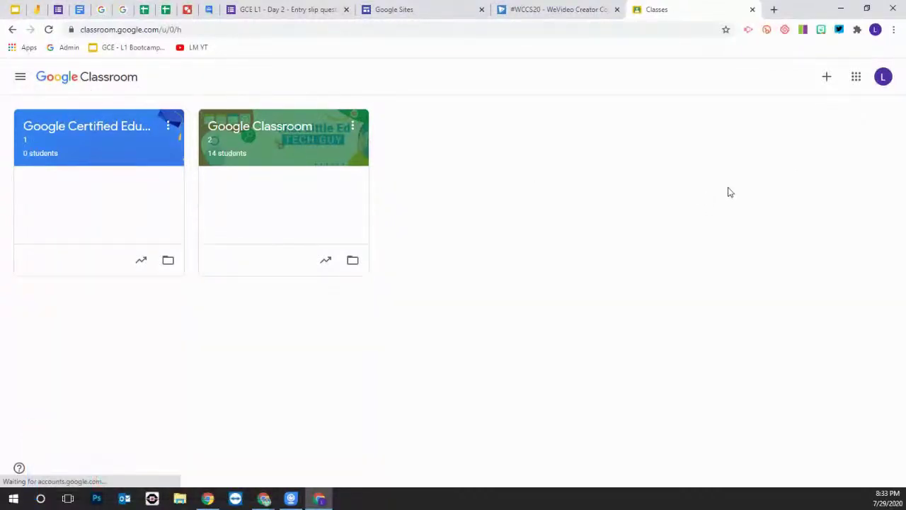
Start a new class and name it GCE L1 - P2
click(827, 78)
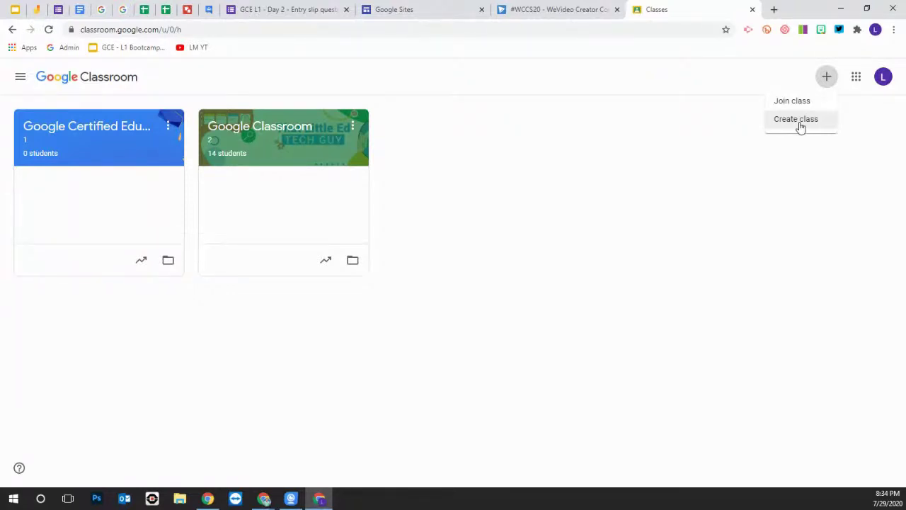
click(800, 127)
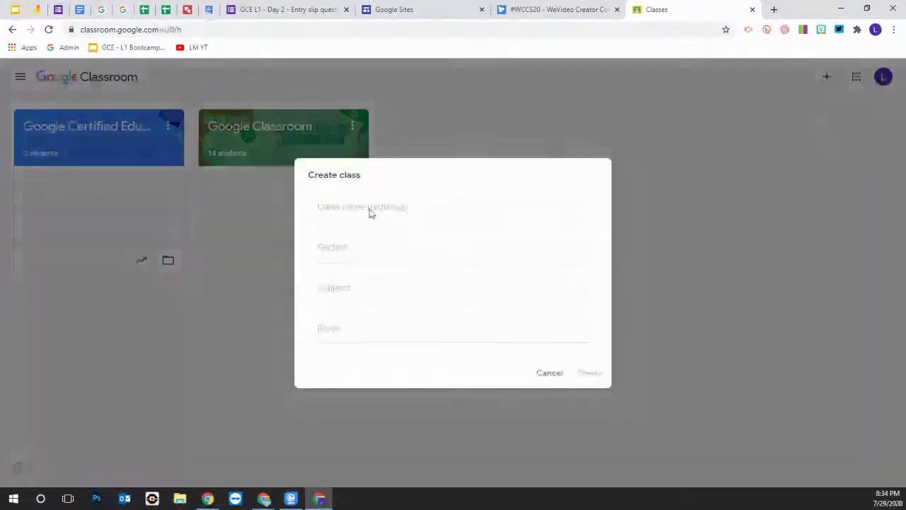
click(322, 208)
text(GCE LQ)
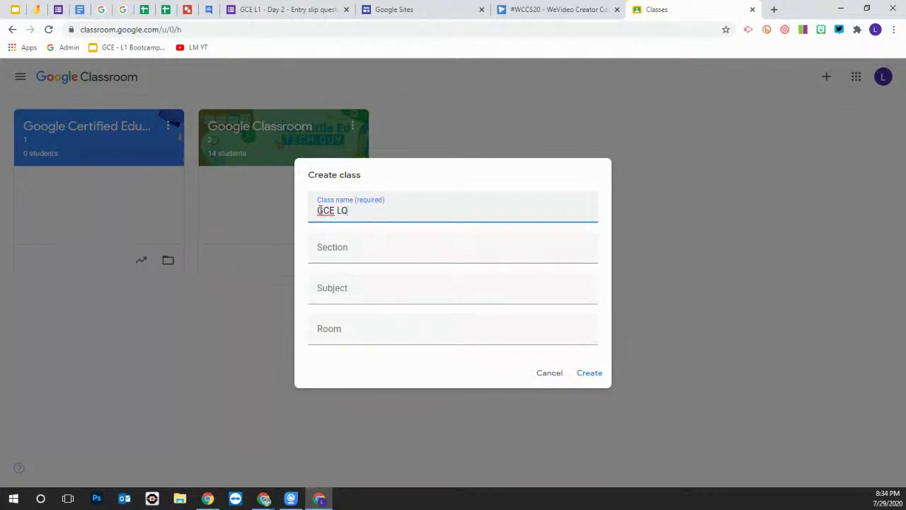
key(BackSpace)
text(1 - P@)
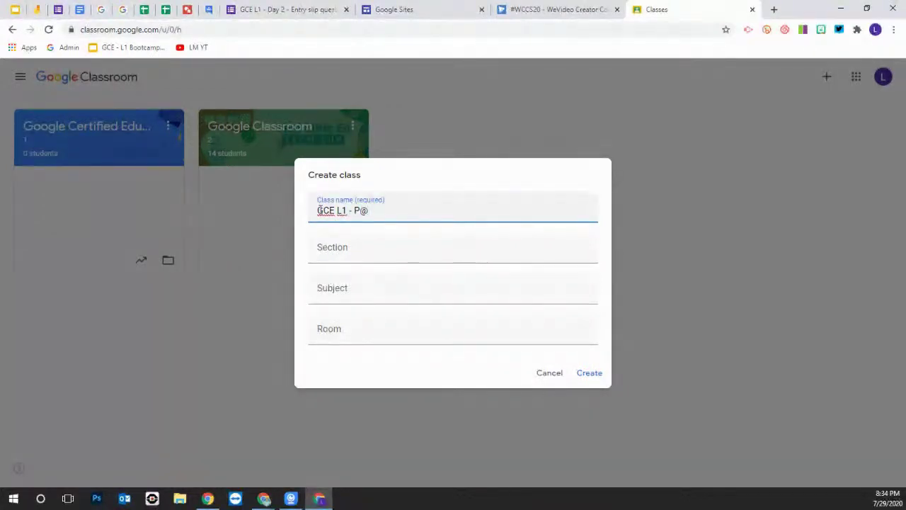
key(BackSpace)
text(2)
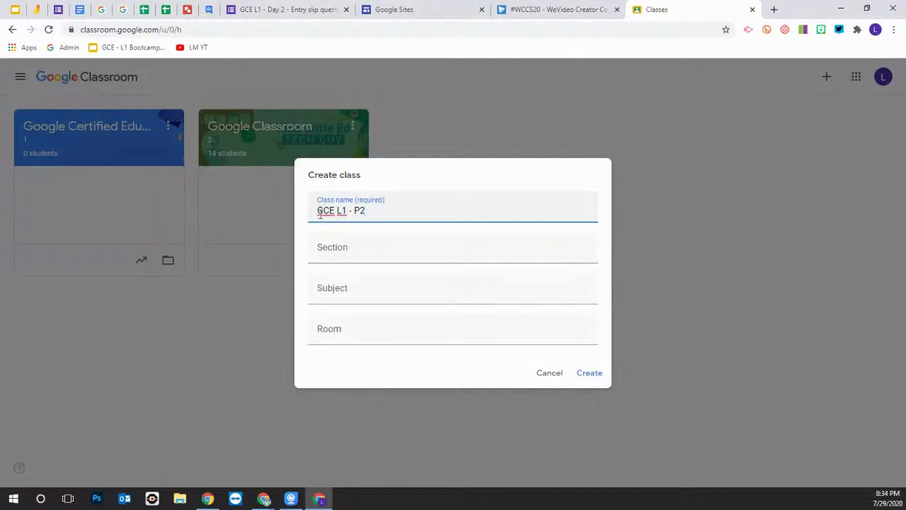
Enter section 1, subject Tech and filler room text, then create the class
click(333, 254)
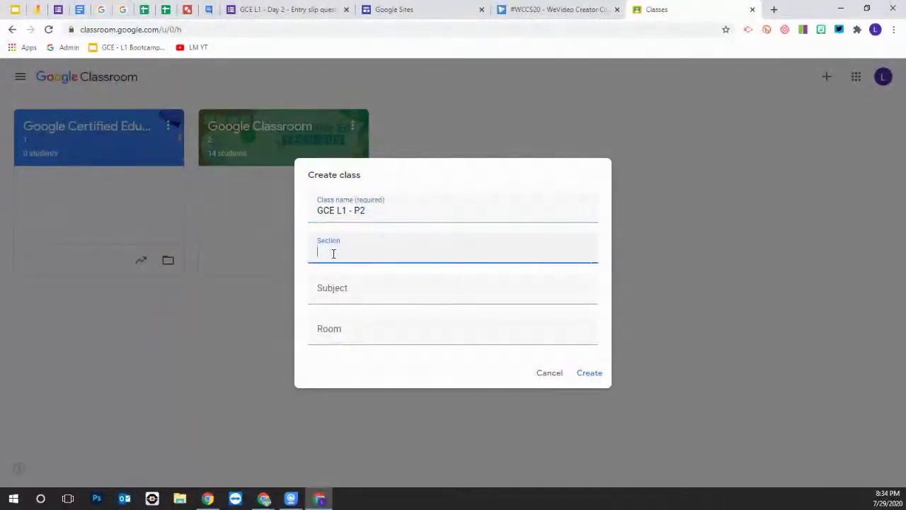
text(1)
click(340, 289)
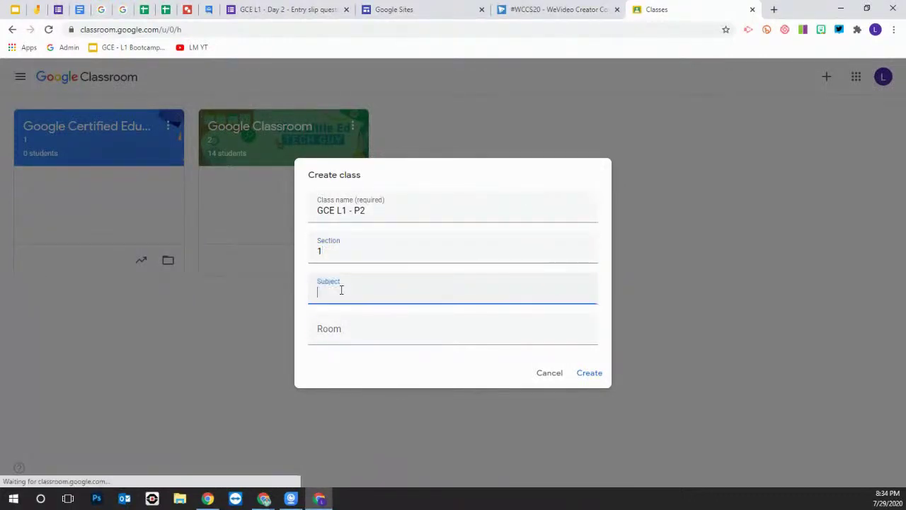
text(TEch)
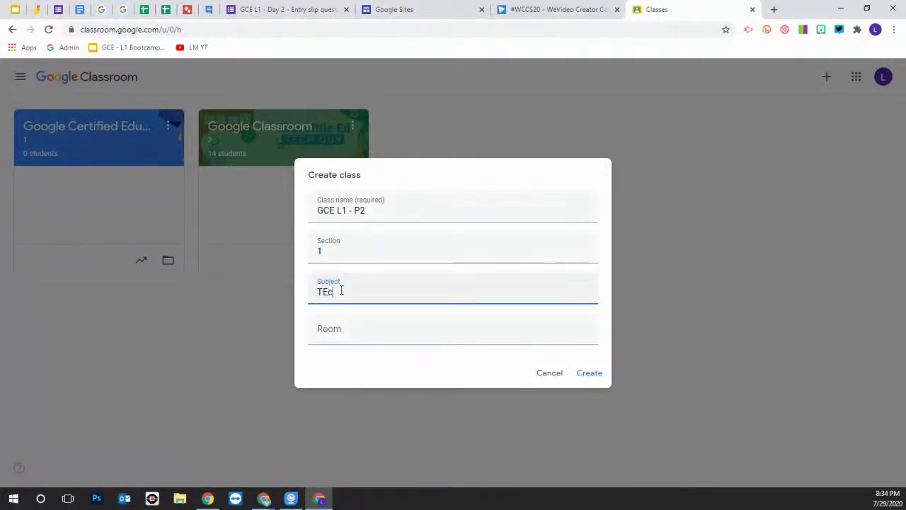
key(BackSpace)
key(BackSpace)
key(BackSpace)
text(ech)
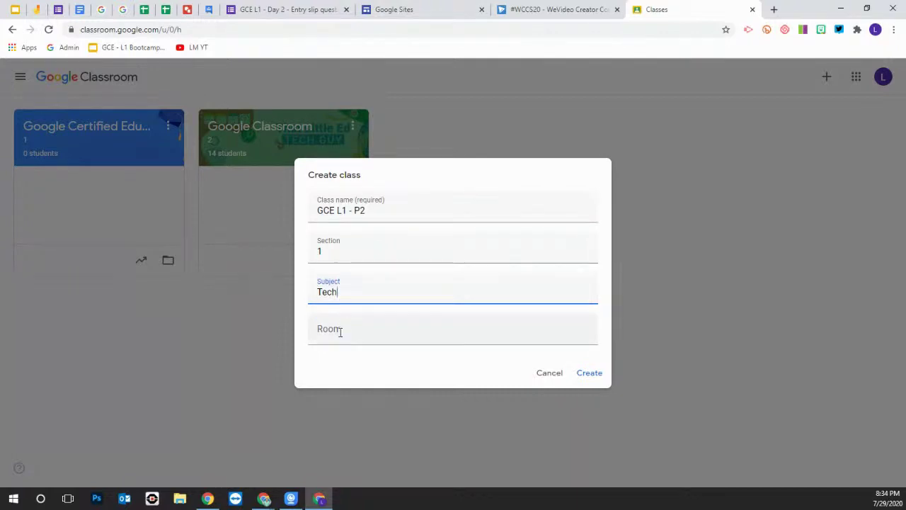
text(excel)
key(BackSpace)
key(BackSpace)
key(BackSpace)
key(BackSpace)
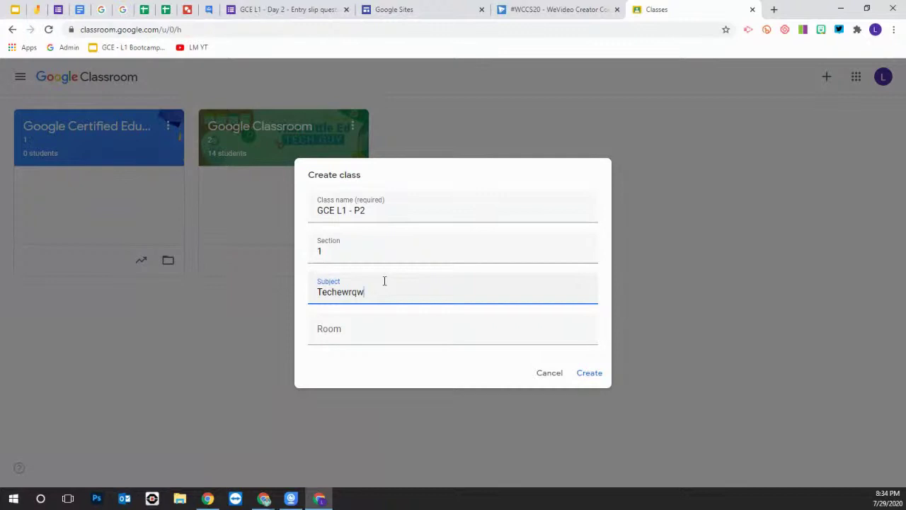
key(BackSpace)
click(340, 325)
text(gfdsgdgsg)
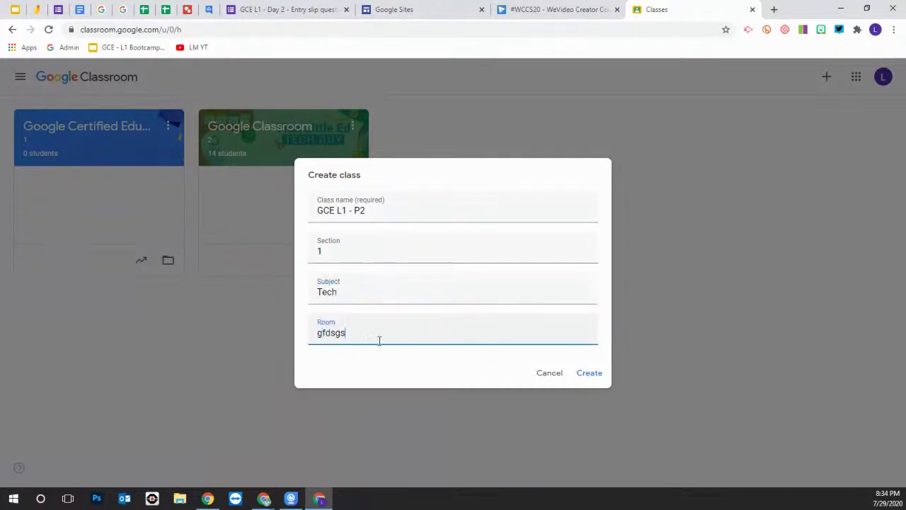
click(584, 374)
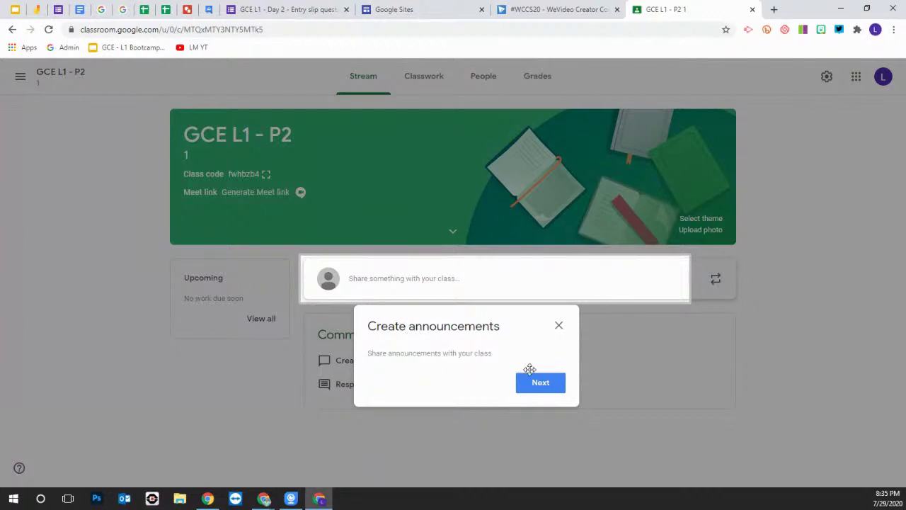
Dismiss the Create announcements and Reuse announcements tips on the Stream
click(550, 383)
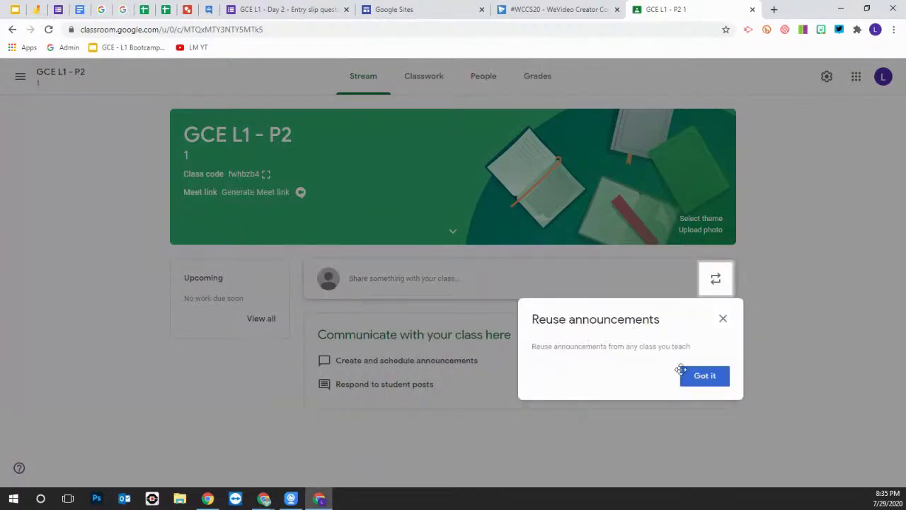
click(709, 377)
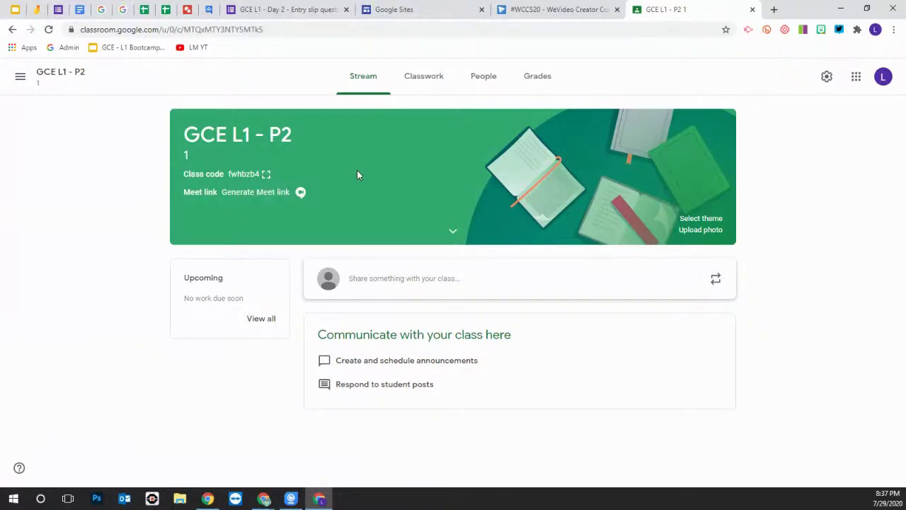
Enlarge the GCE L1 - P2 class code from the class banner
click(264, 176)
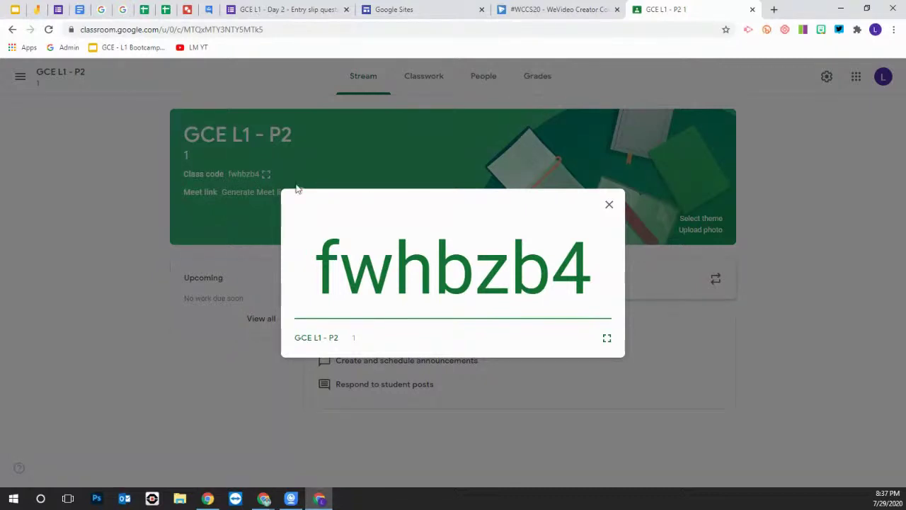
Show the class code full screen, exit, reopen the enlarged code, and close it
click(607, 341)
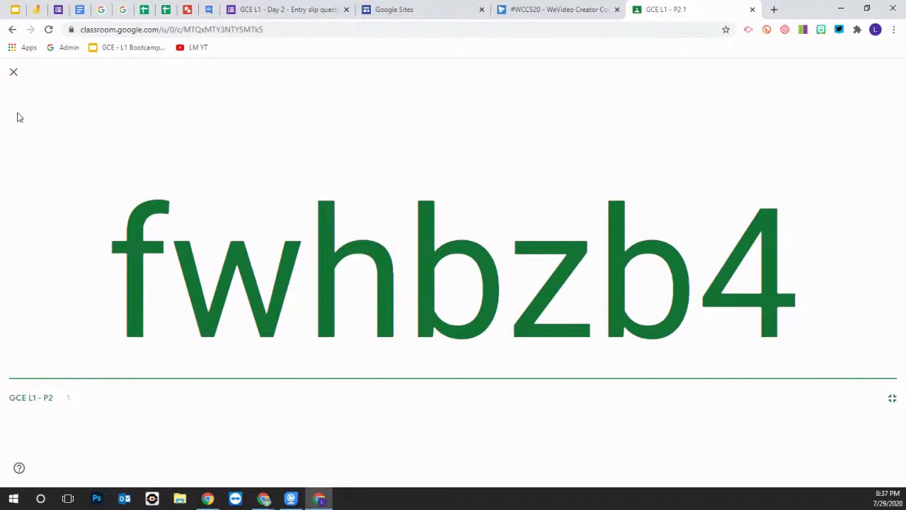
click(13, 74)
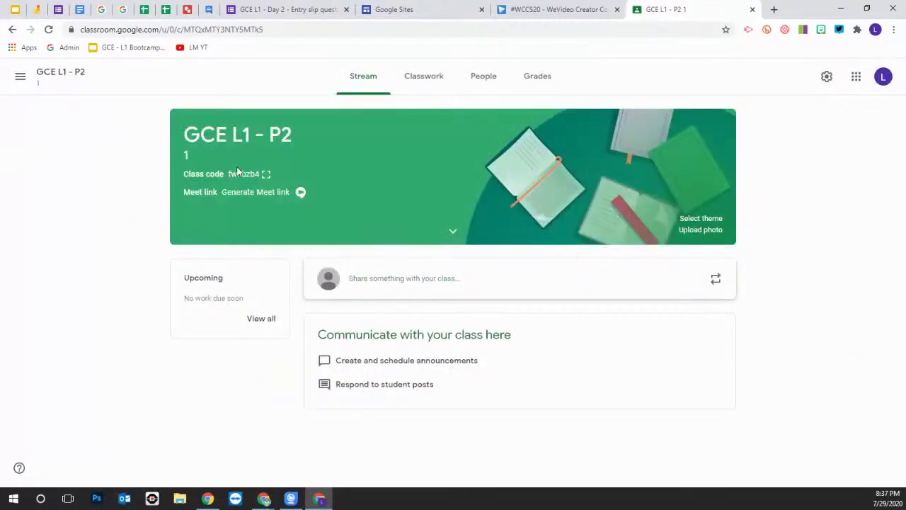
click(265, 175)
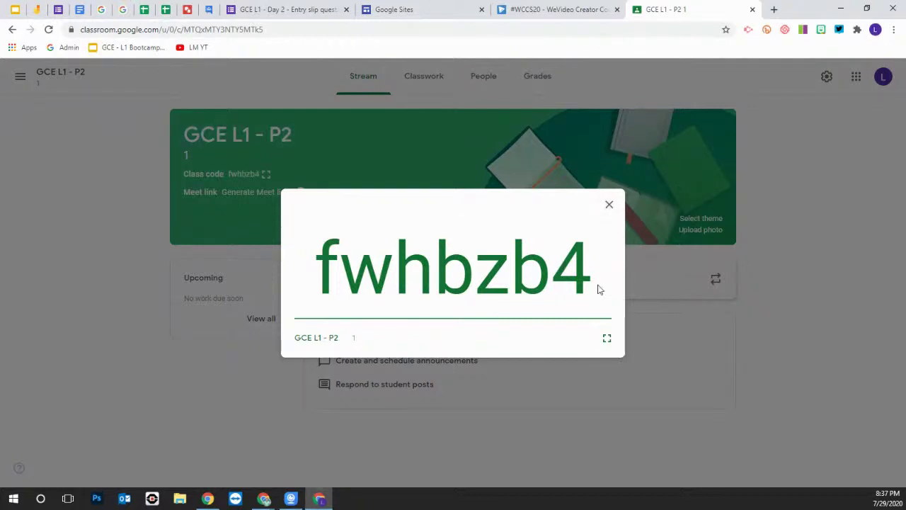
click(607, 209)
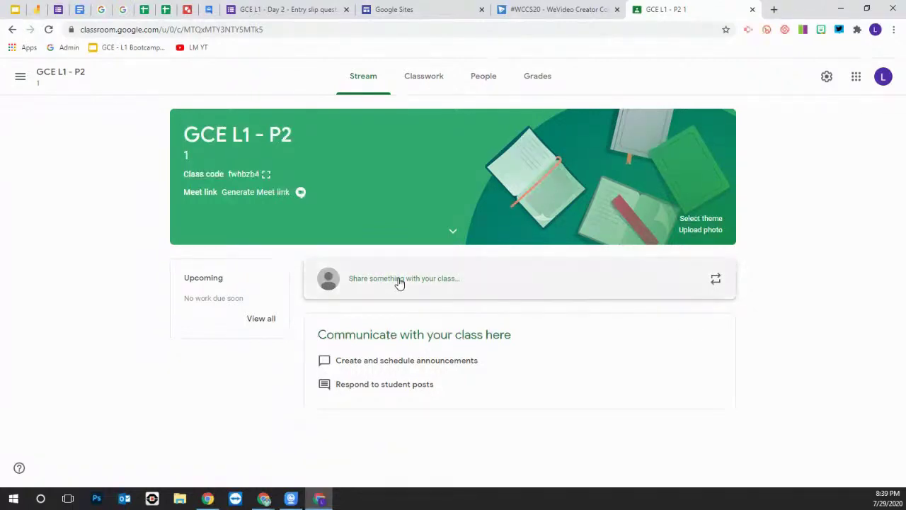
In the Share with your class box, write 'Hello, welcome to tech class!'
click(400, 281)
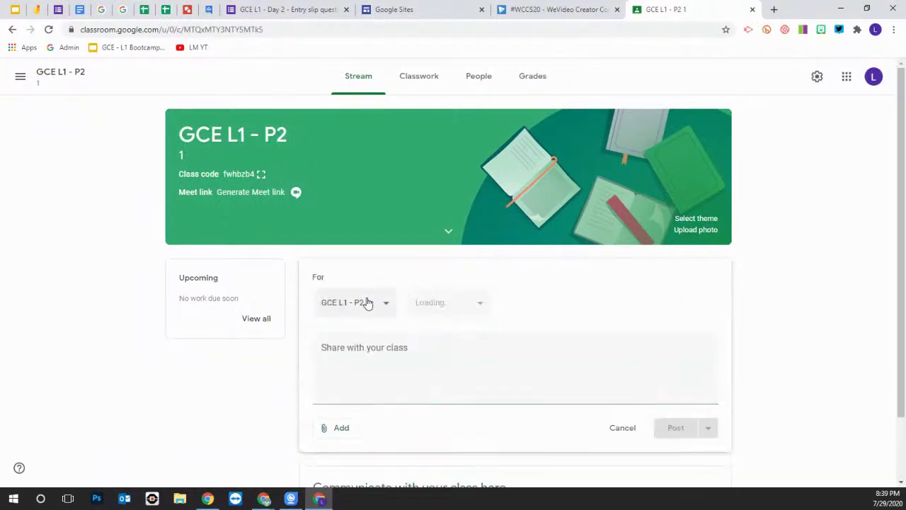
click(332, 353)
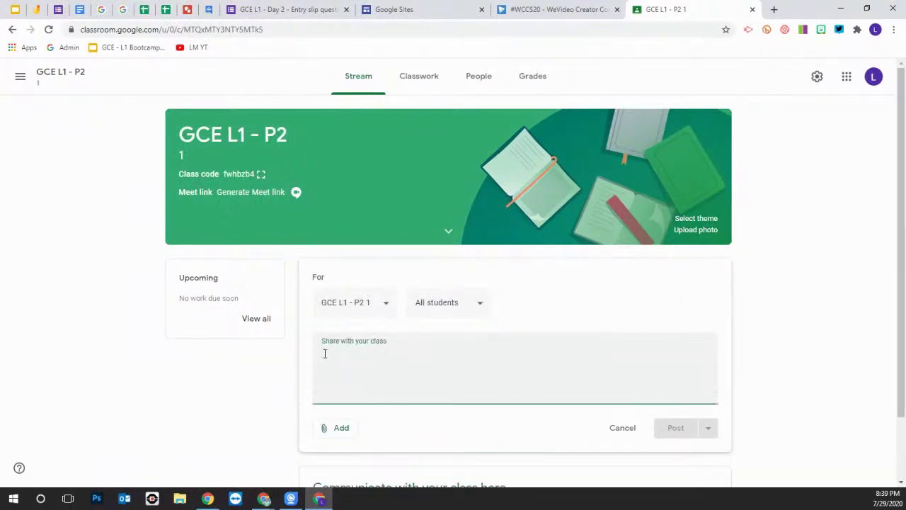
text(Hiello )
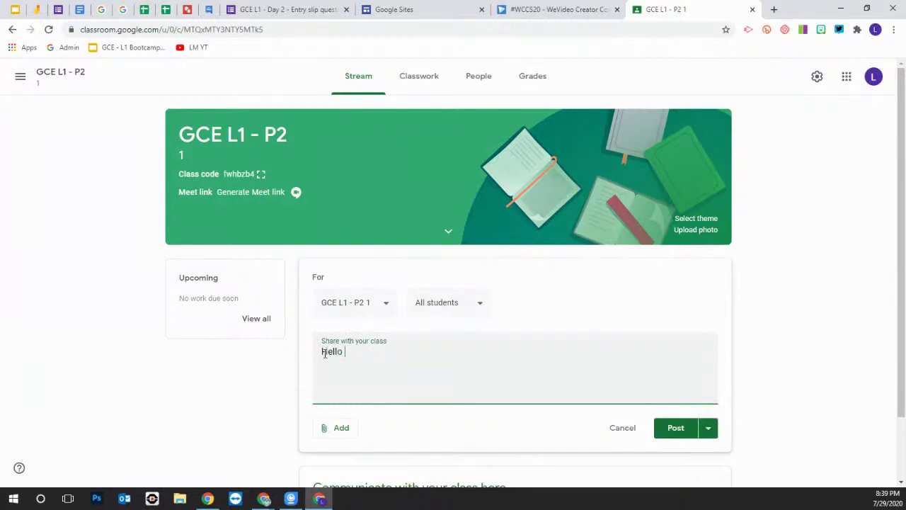
text(, welcome to tech)
text(class)
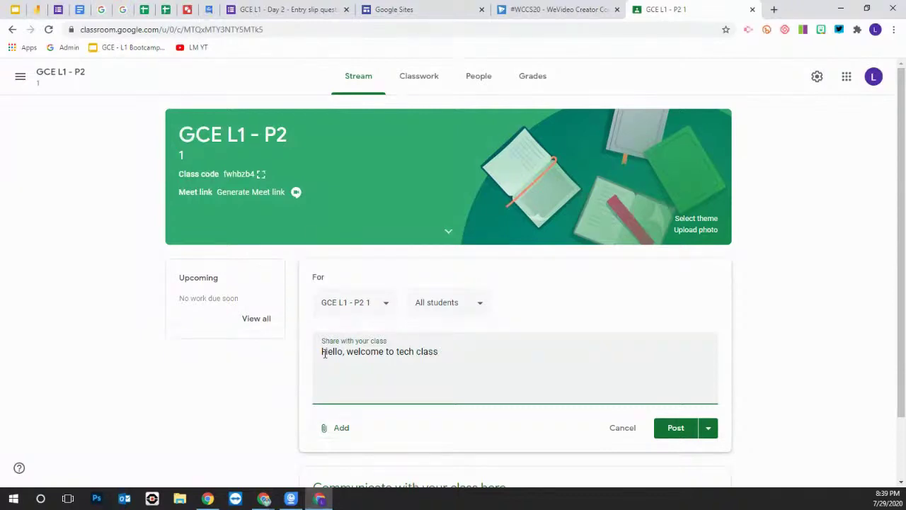
text(!)
Add the second and third classes to the announcement's audience, making 3 classes
click(386, 305)
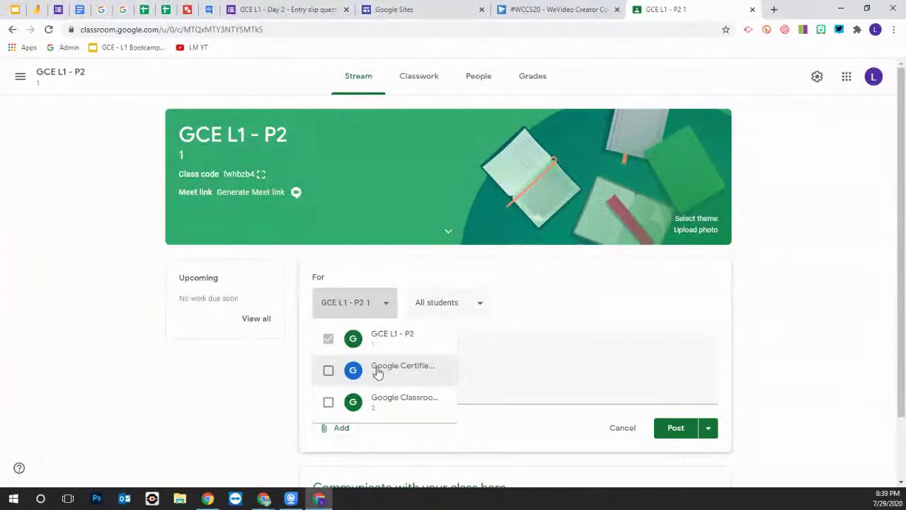
click(328, 370)
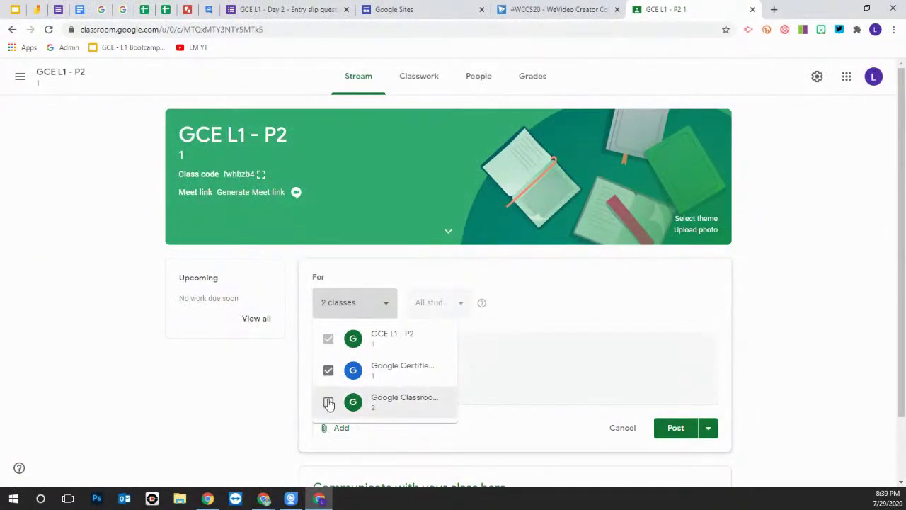
click(328, 402)
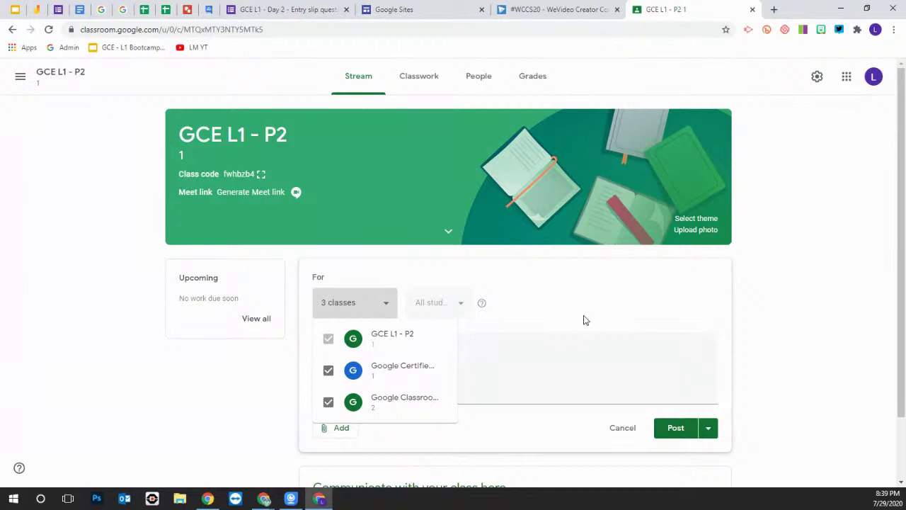
click(583, 320)
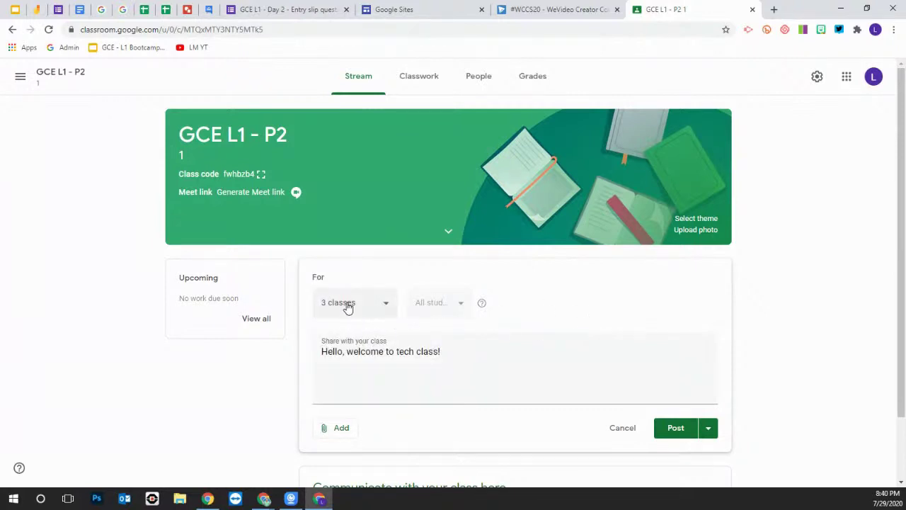
click(346, 430)
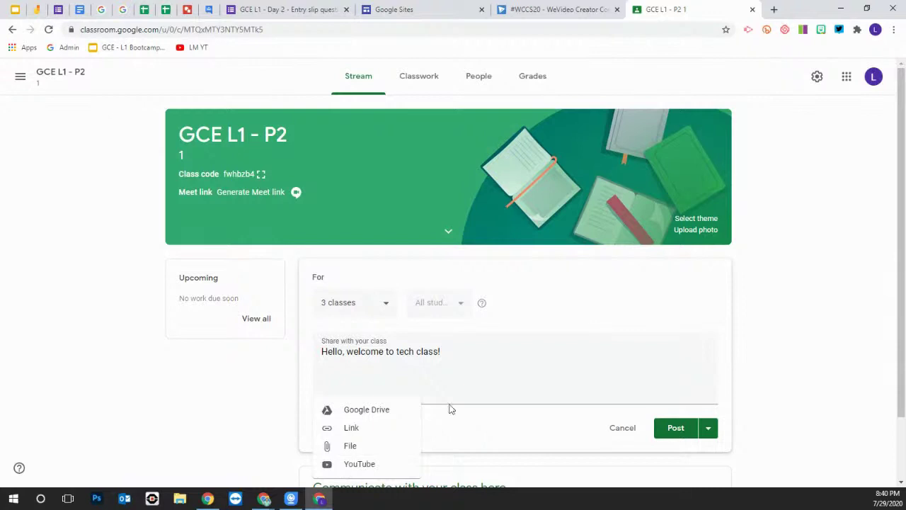
click(541, 373)
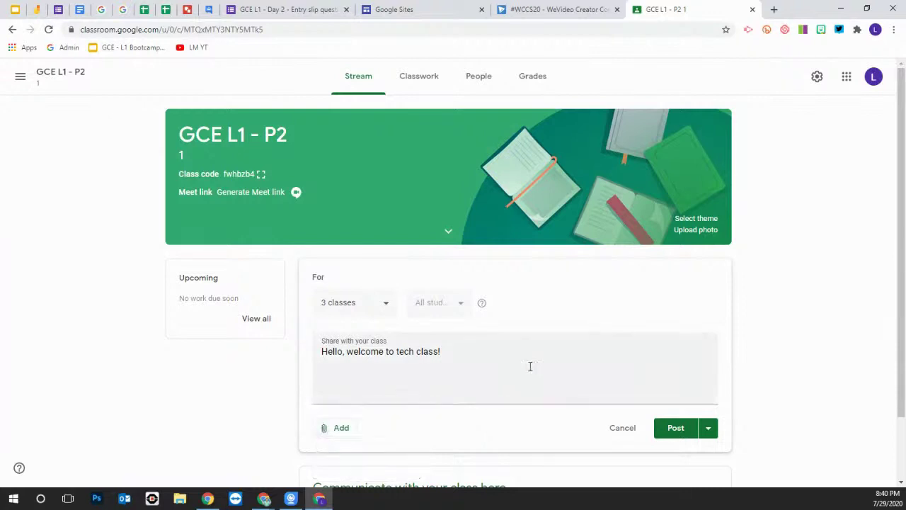
Untick the second and third classes so only GCE L1 - P2 1 remains
click(388, 306)
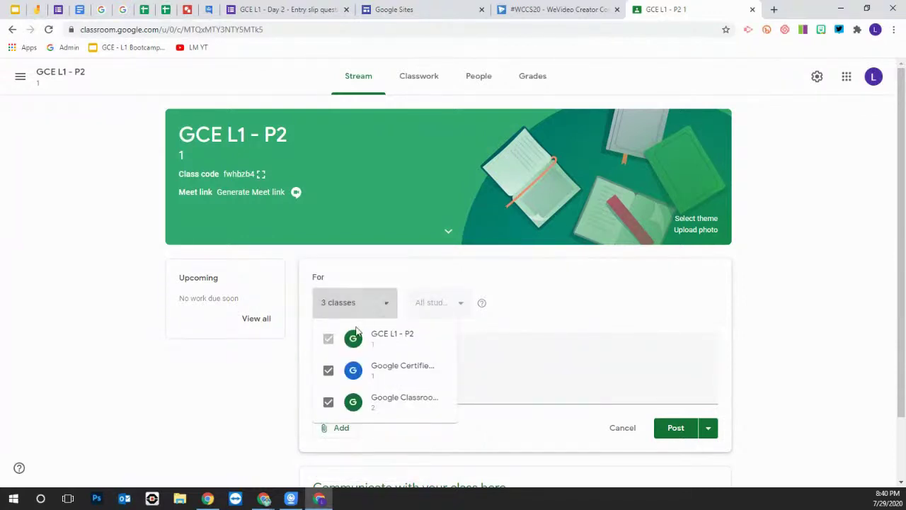
click(327, 370)
click(328, 401)
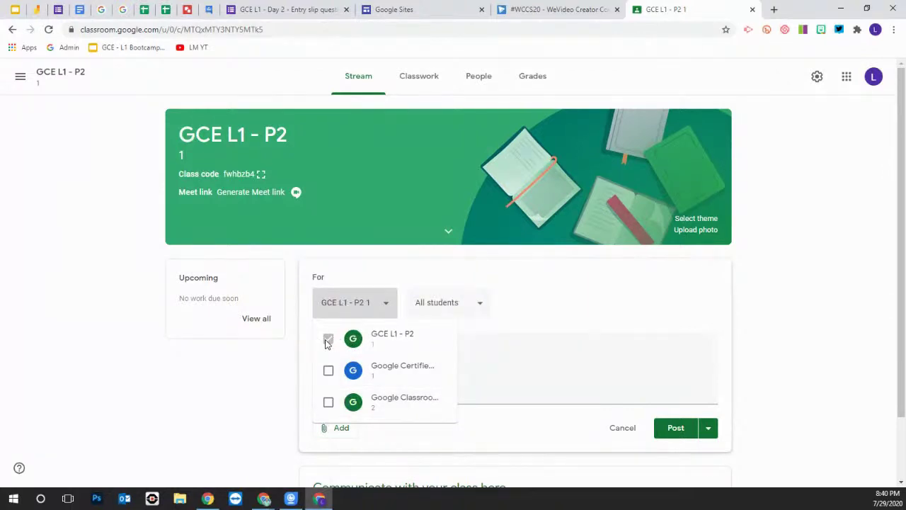
click(563, 316)
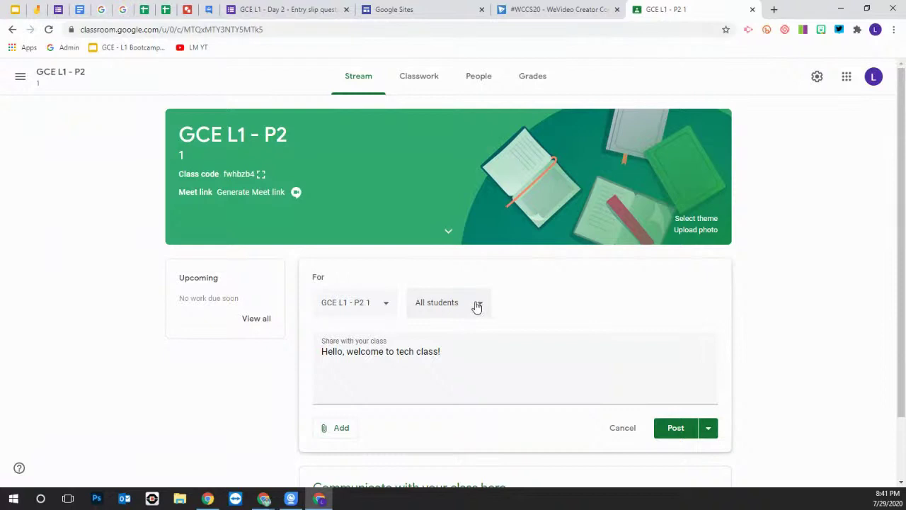
Leave every student unticked in the audience list, giving 0 recipients
click(479, 305)
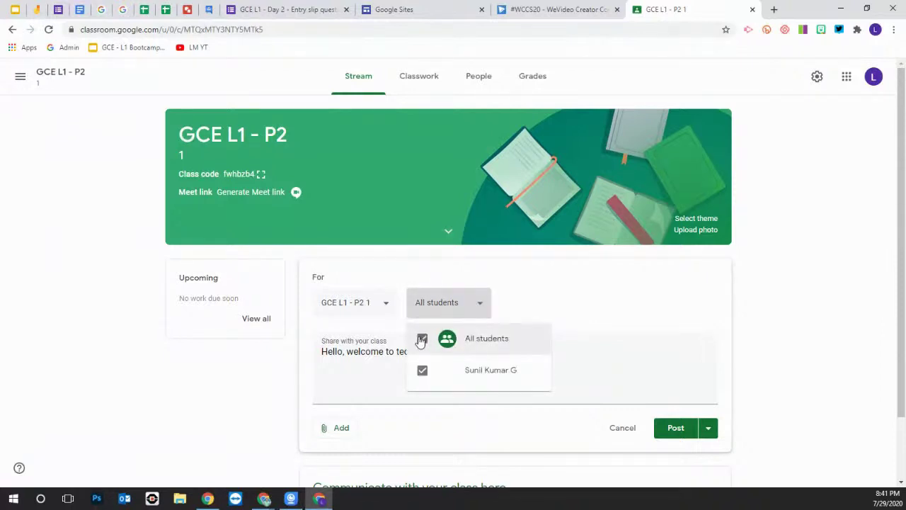
click(422, 340)
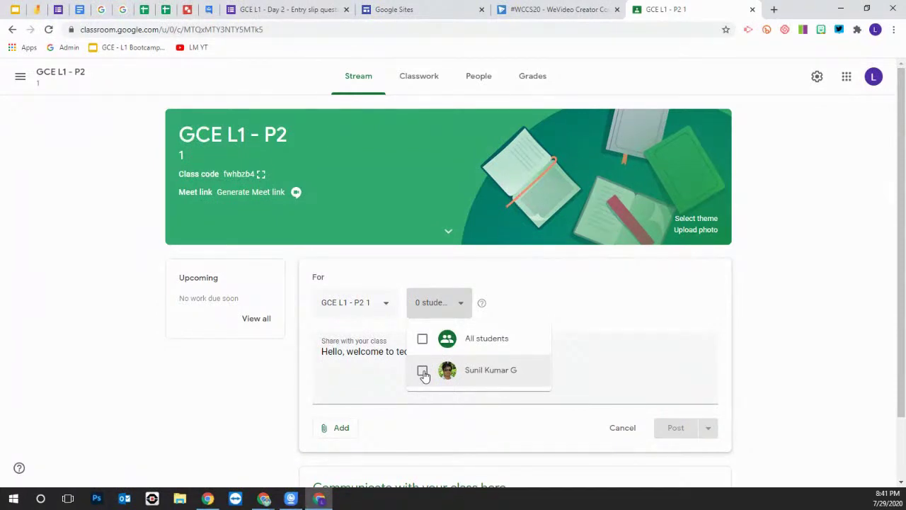
click(423, 371)
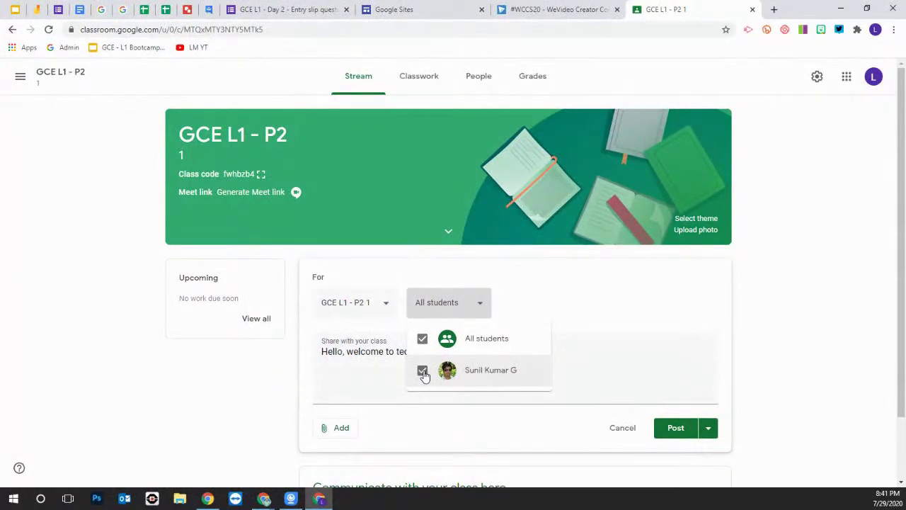
click(422, 339)
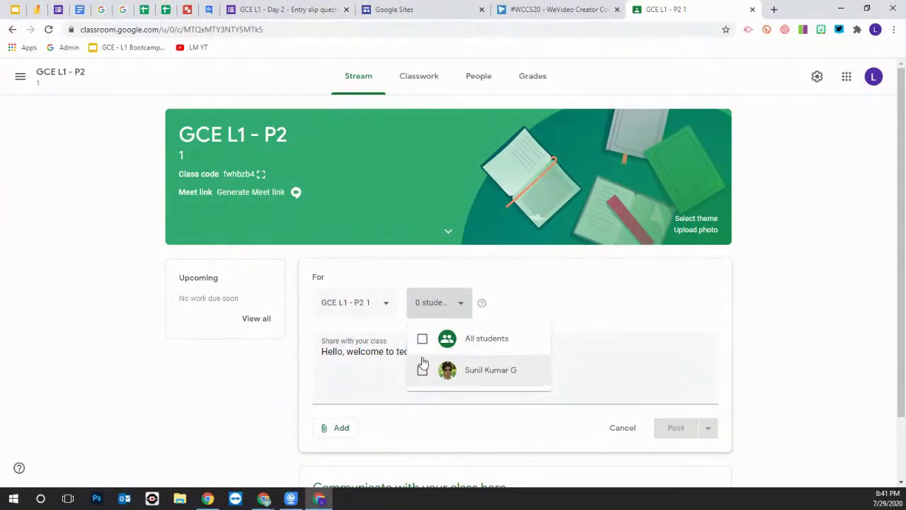
click(535, 310)
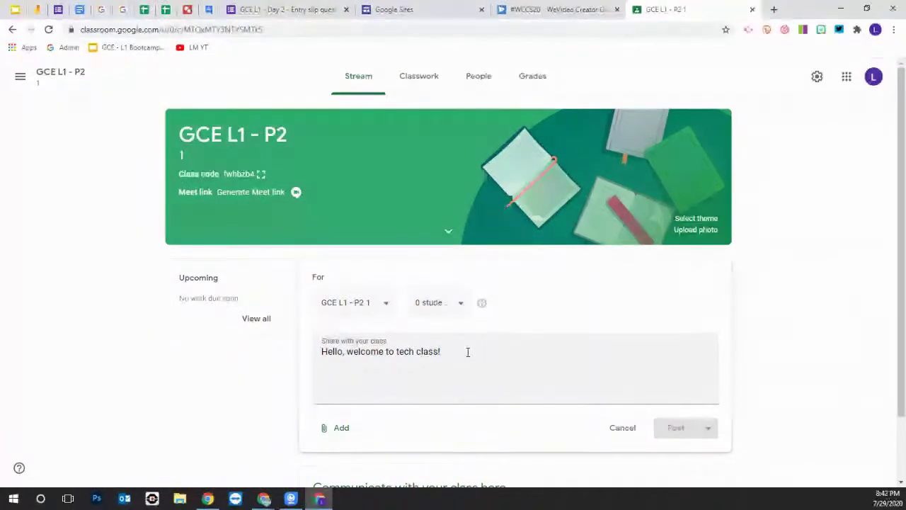
Re-select all students and schedule the announcement for tomorrow at 8:00 AM
scroll(629, 397, down, 1)
click(425, 249)
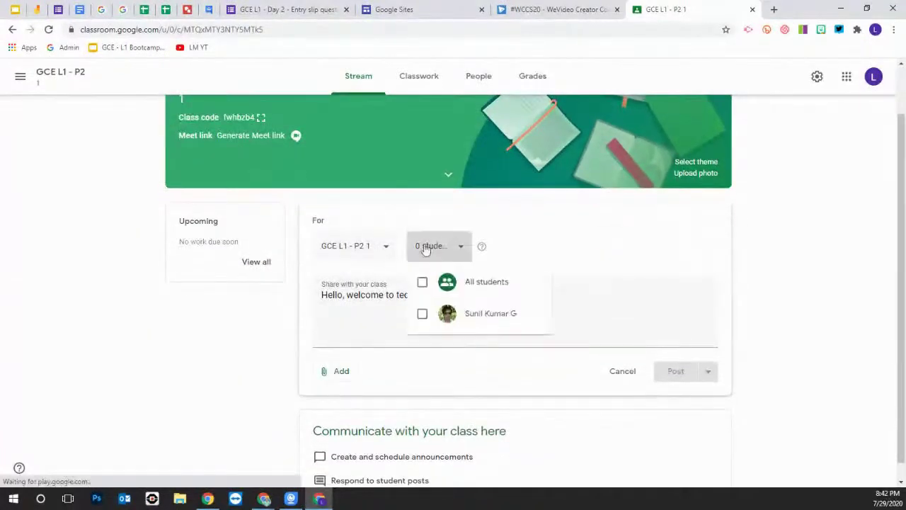
click(422, 282)
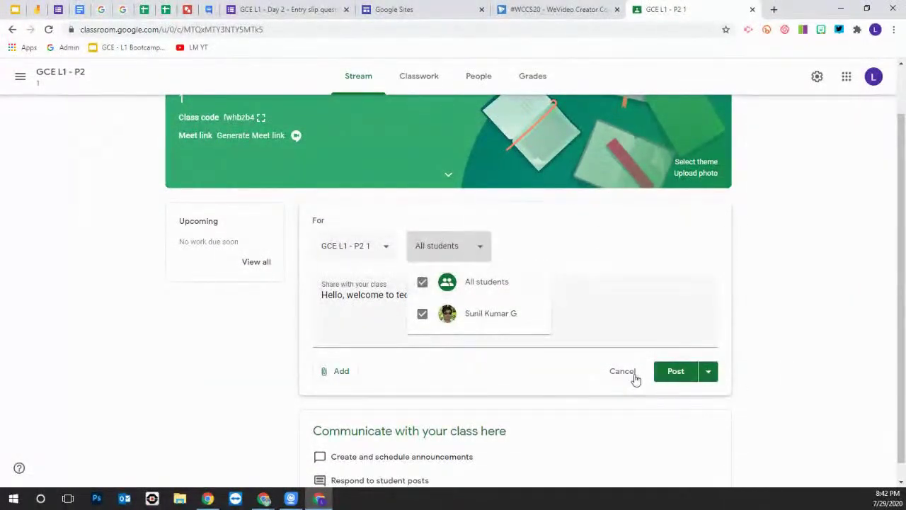
click(712, 377)
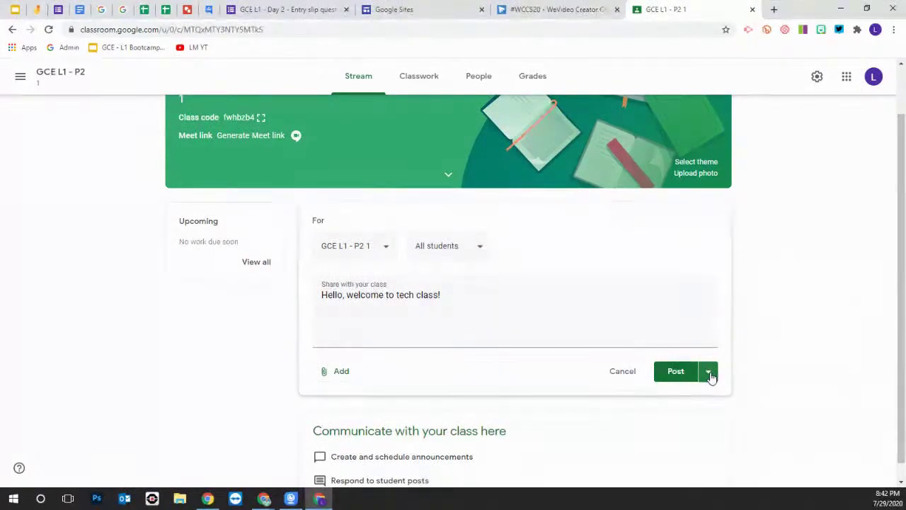
click(709, 373)
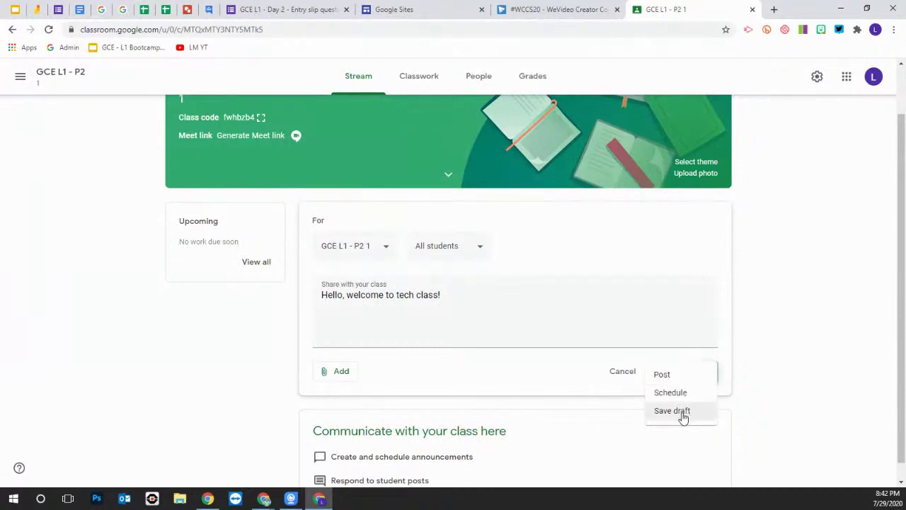
click(678, 393)
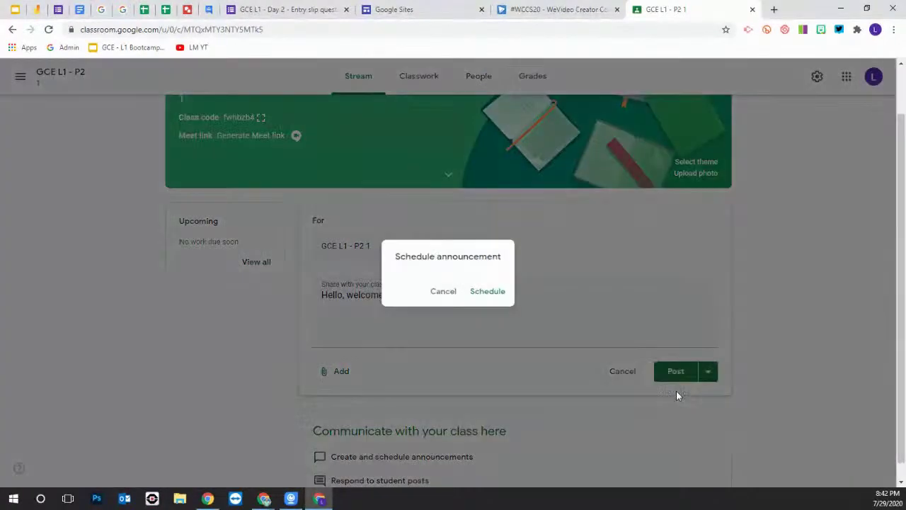
click(488, 292)
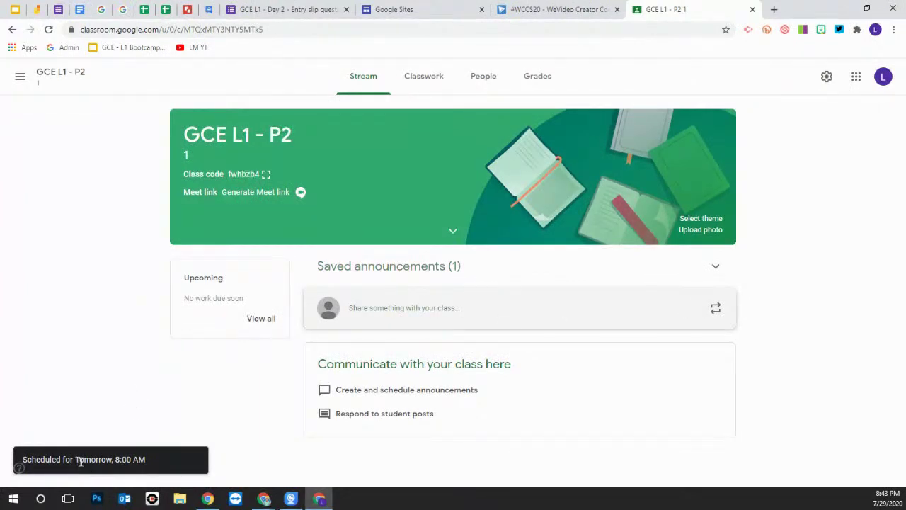
Discard an empty new announcement and open the saved welcome announcement for editing
click(562, 307)
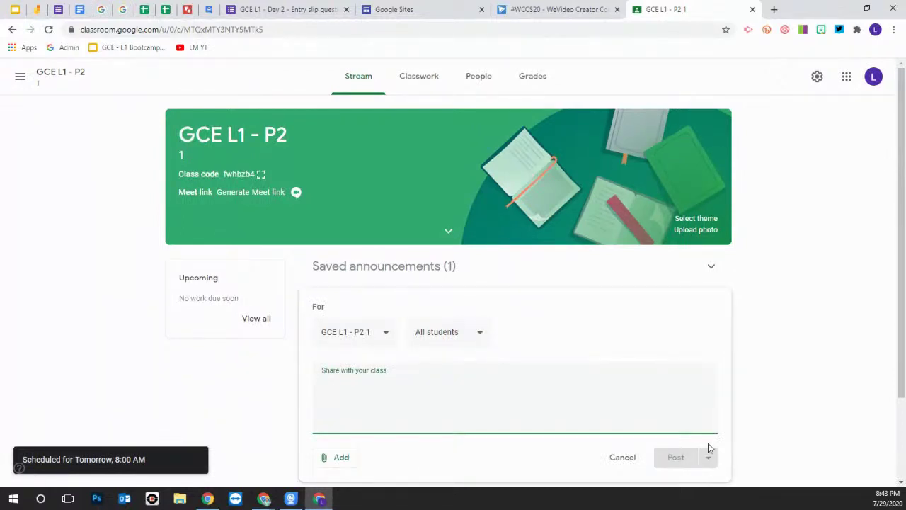
click(619, 457)
click(394, 273)
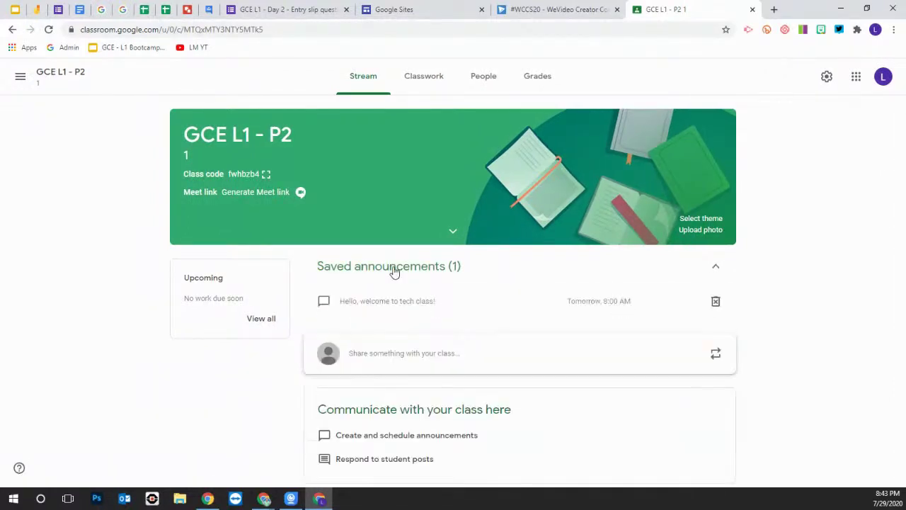
click(617, 299)
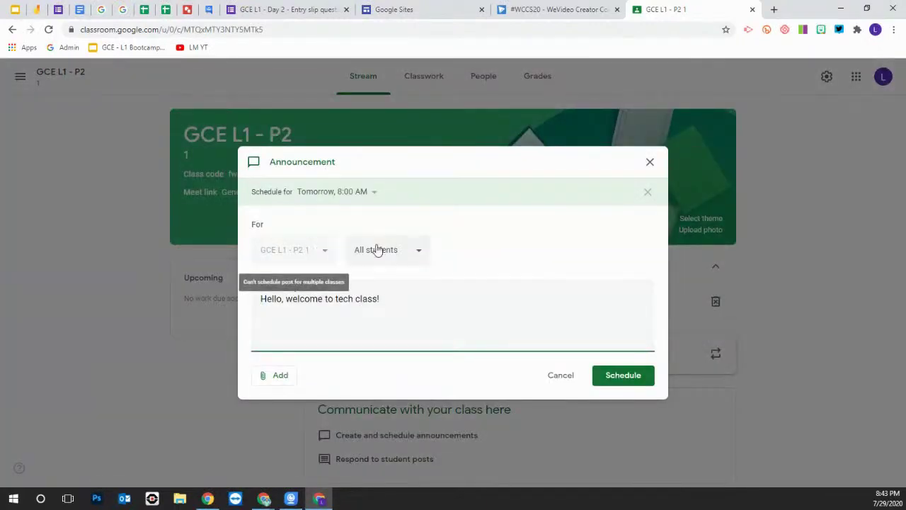
Change the welcome announcement's scheduled date to August 26, 2020 at 8:00 AM and save
click(369, 192)
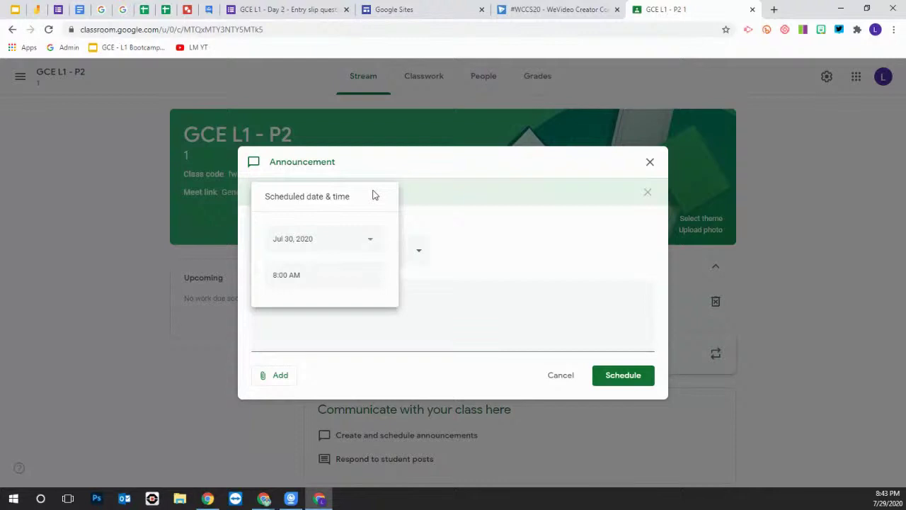
click(368, 241)
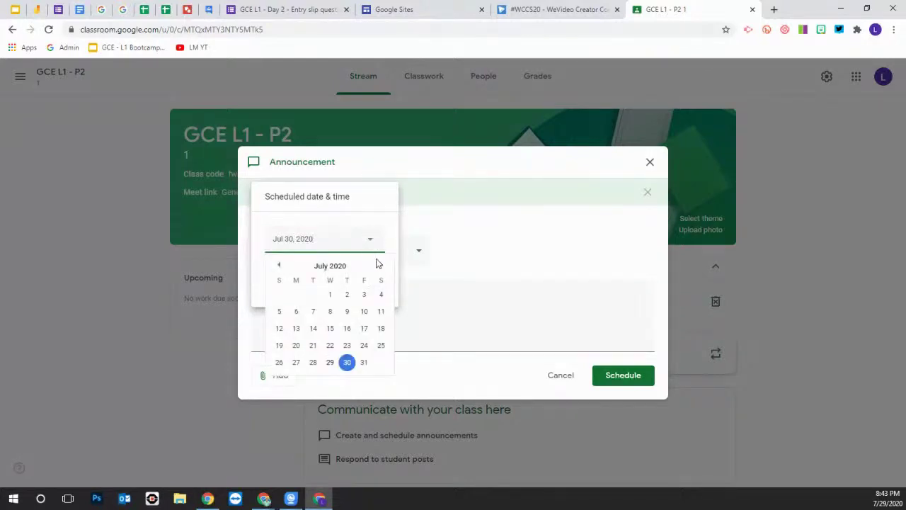
click(381, 265)
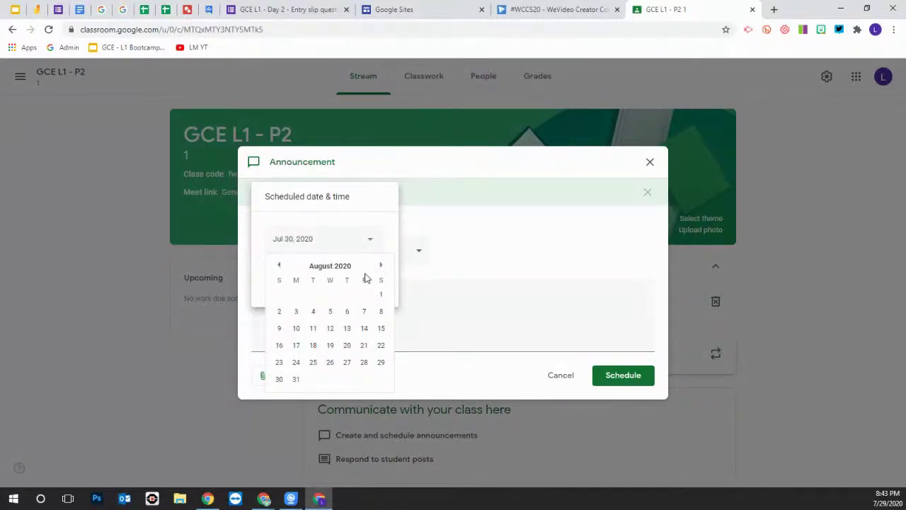
click(330, 362)
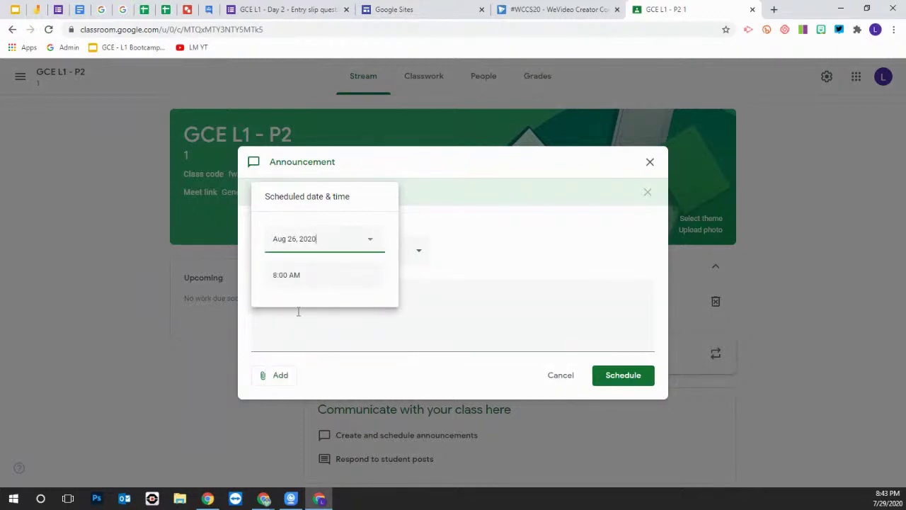
click(531, 265)
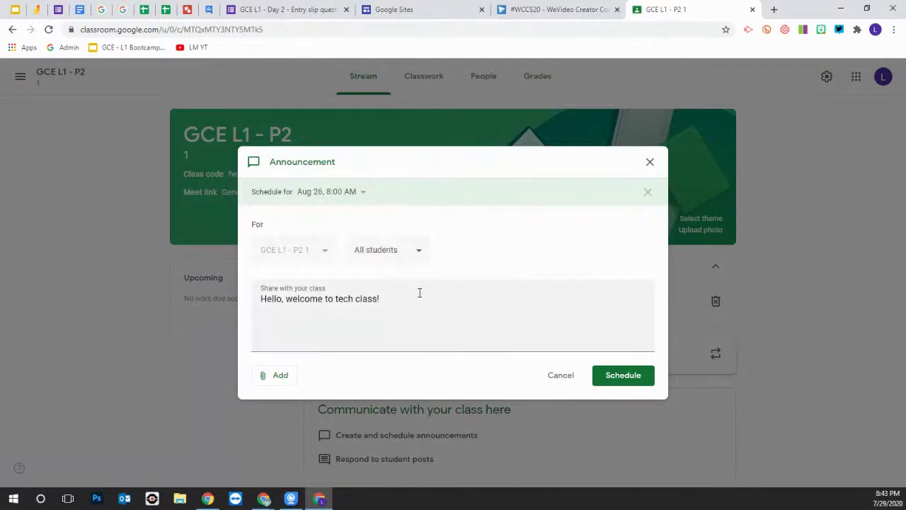
click(629, 376)
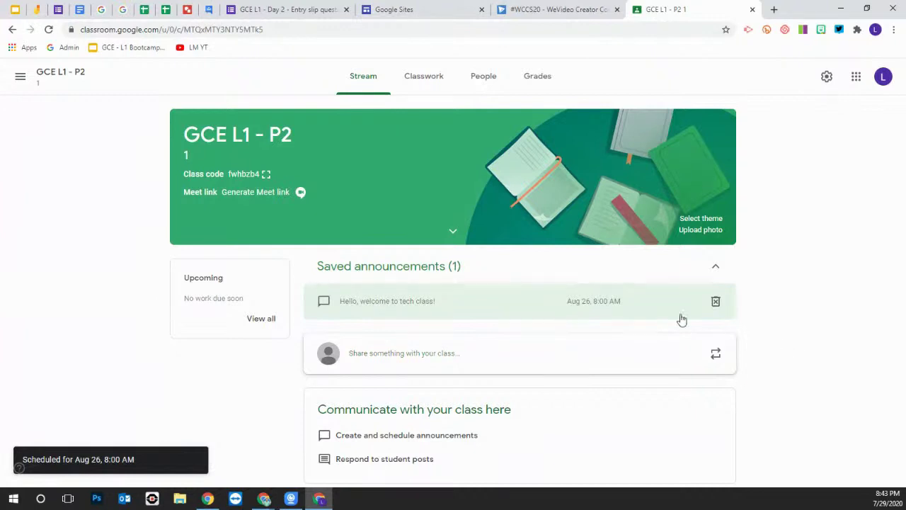
Unschedule the welcome announcement, post it to the GCE L1 - P2 stream now, and open the theme gallery
click(583, 303)
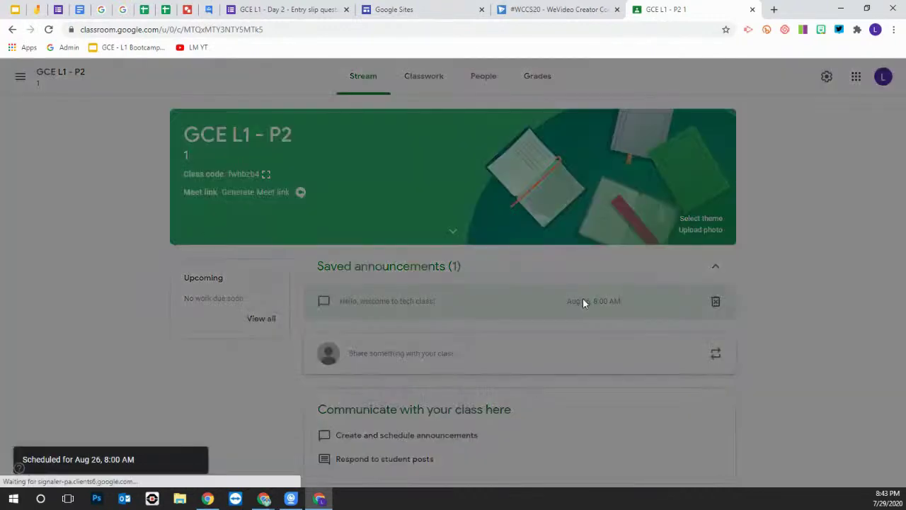
click(650, 190)
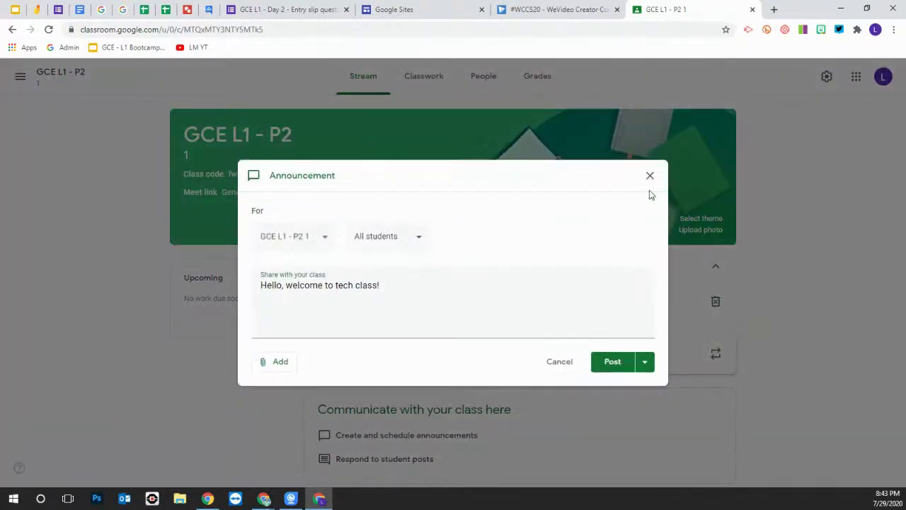
click(613, 362)
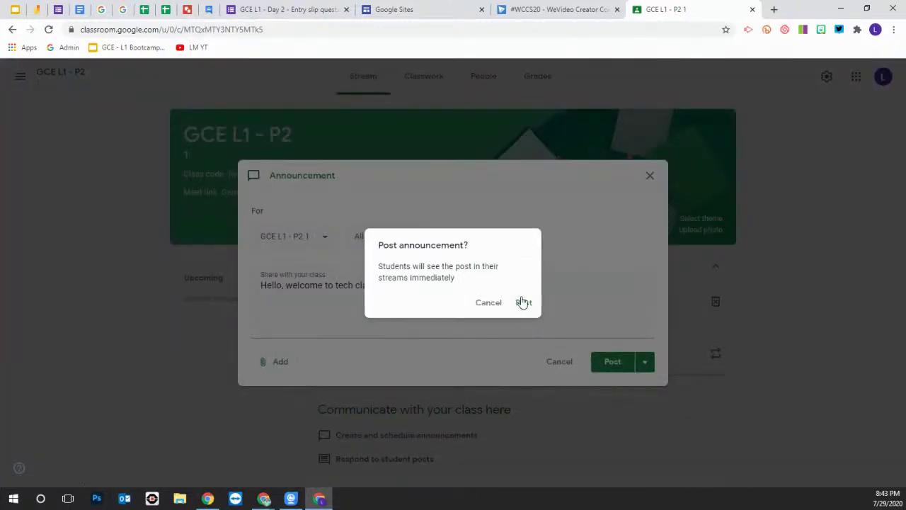
click(523, 302)
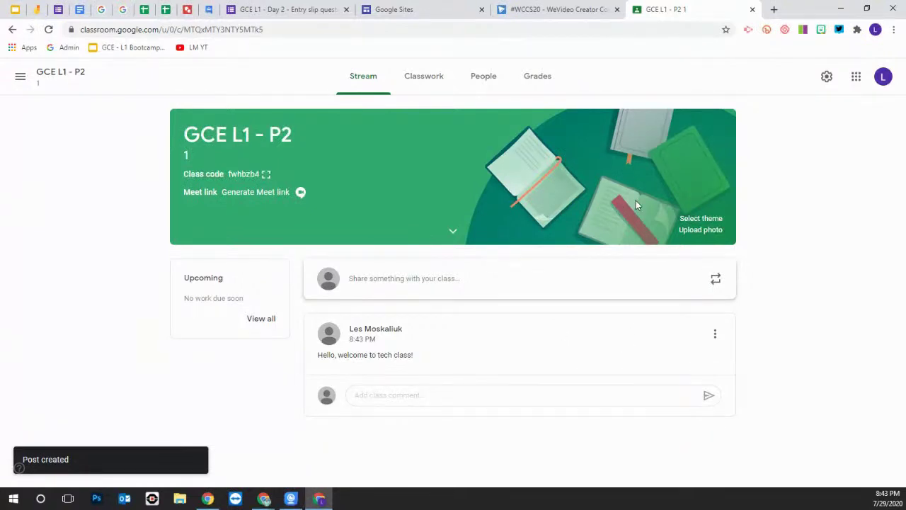
click(701, 220)
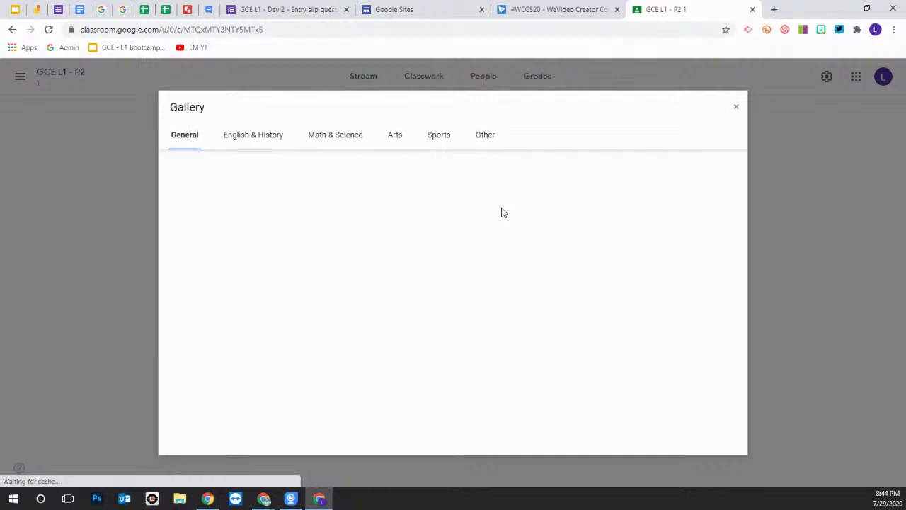
Browse the Math & Science themes, then cancel the theme and photo-upload galleries, leaving the banner unchanged
click(335, 137)
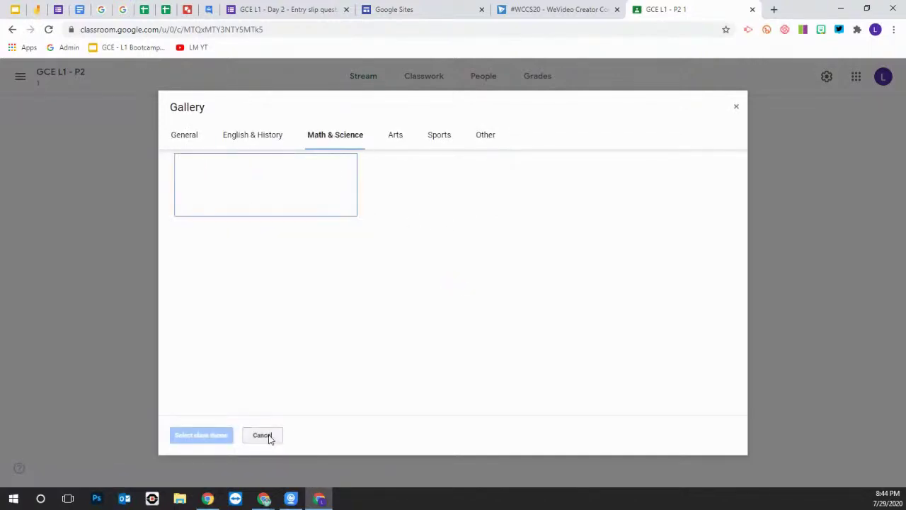
click(267, 436)
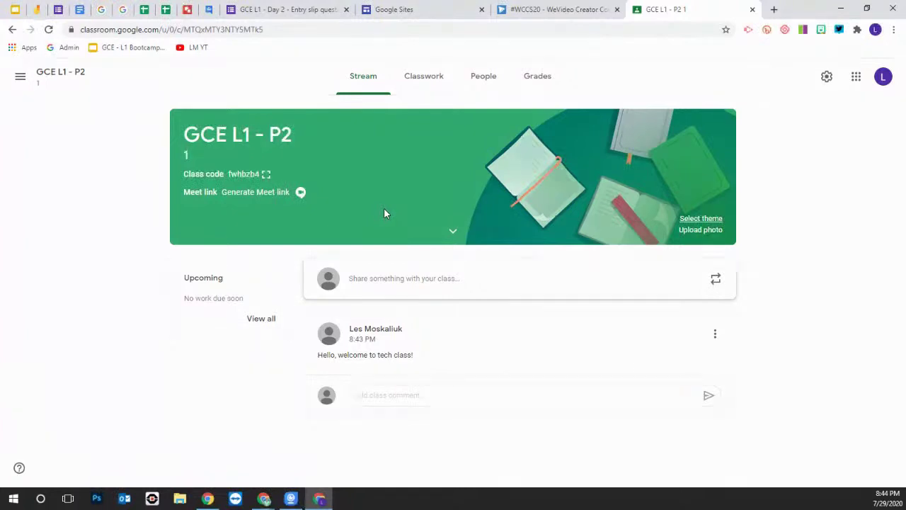
click(701, 231)
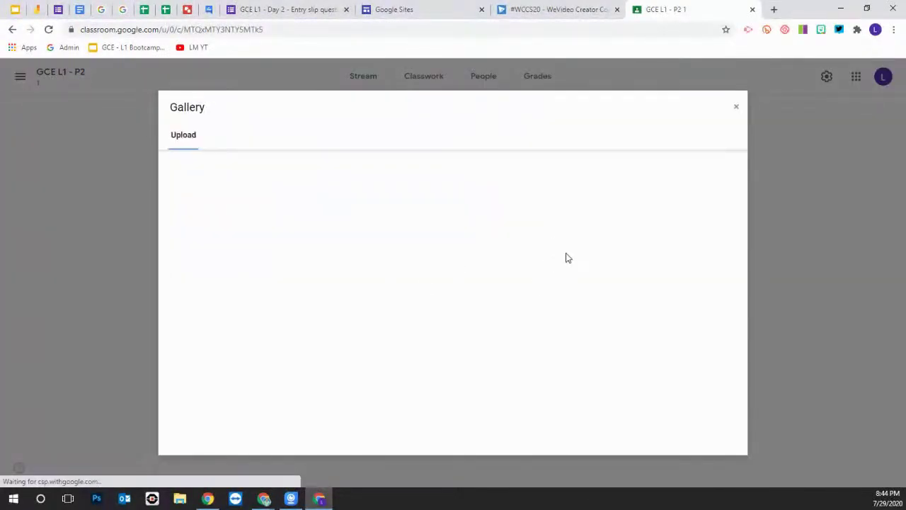
click(735, 109)
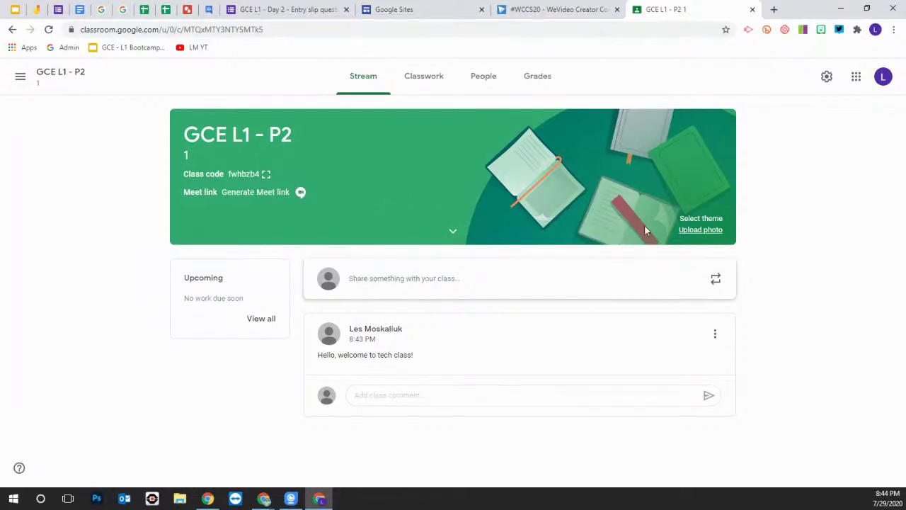
Go to the empty GCE L1 - P2 Classwork page and open the Create menu
click(426, 82)
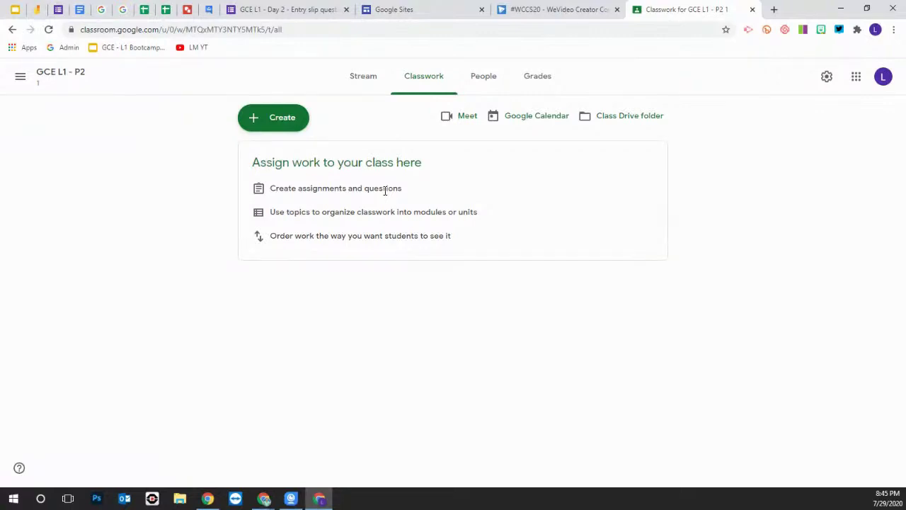
click(251, 120)
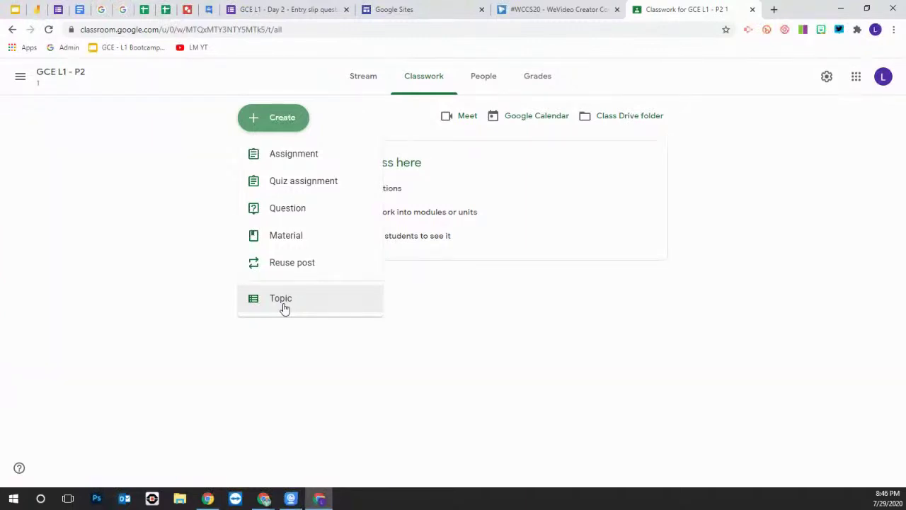
Add a Classwork topic named 'Procedures'
click(284, 307)
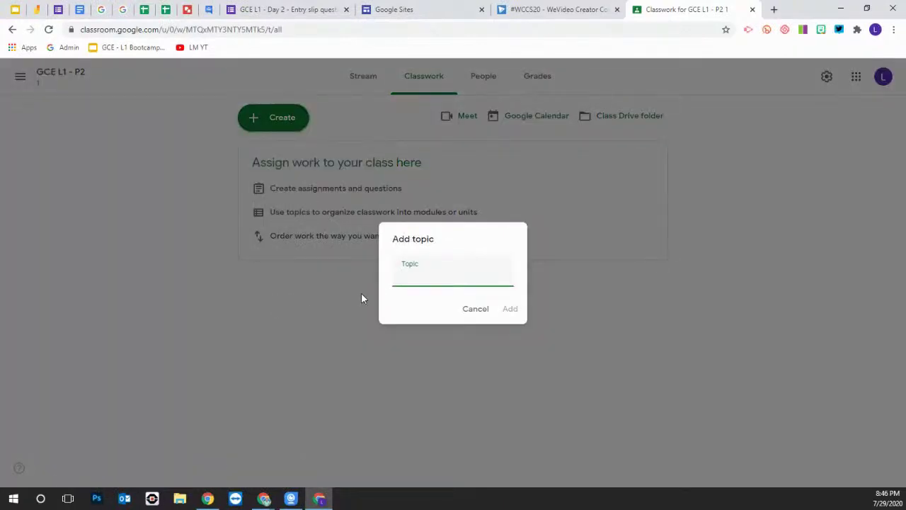
text(Pr)
text(edures)
click(511, 310)
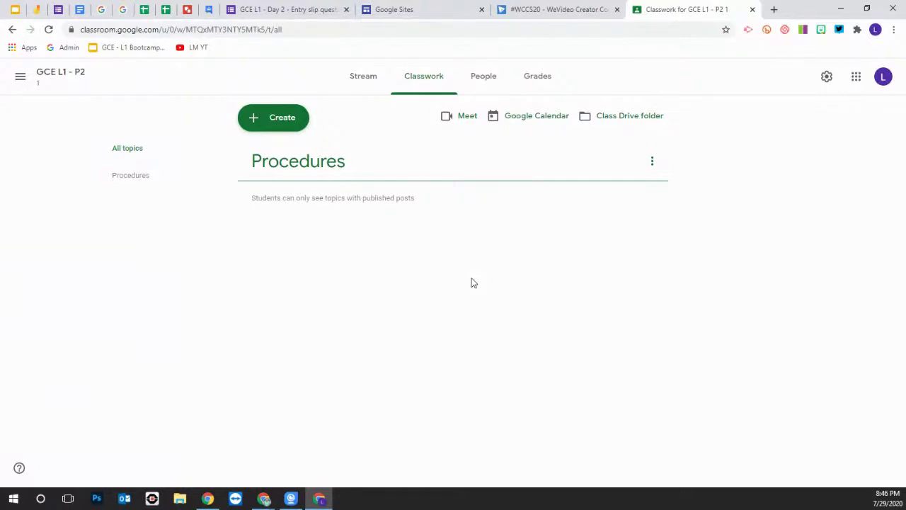
click(275, 124)
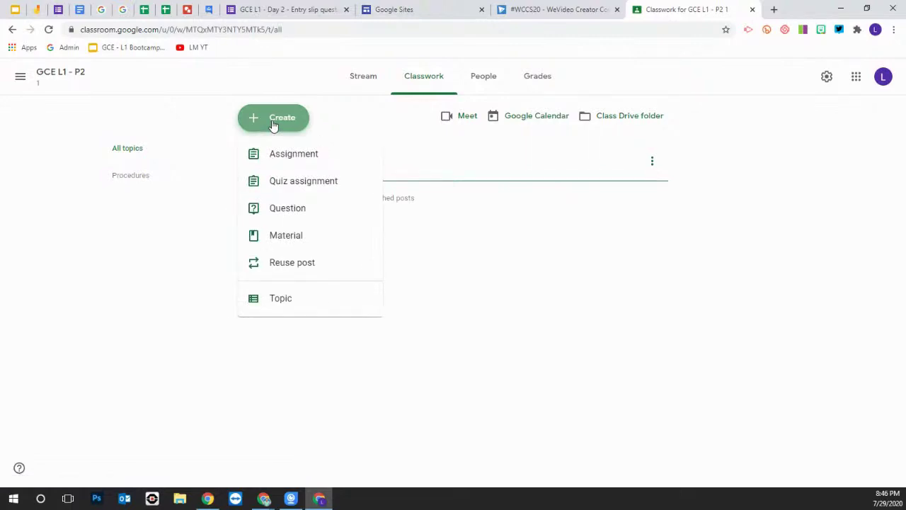
Start a new assignment titled '1.1 Tell me about you', fixing the typo
click(289, 160)
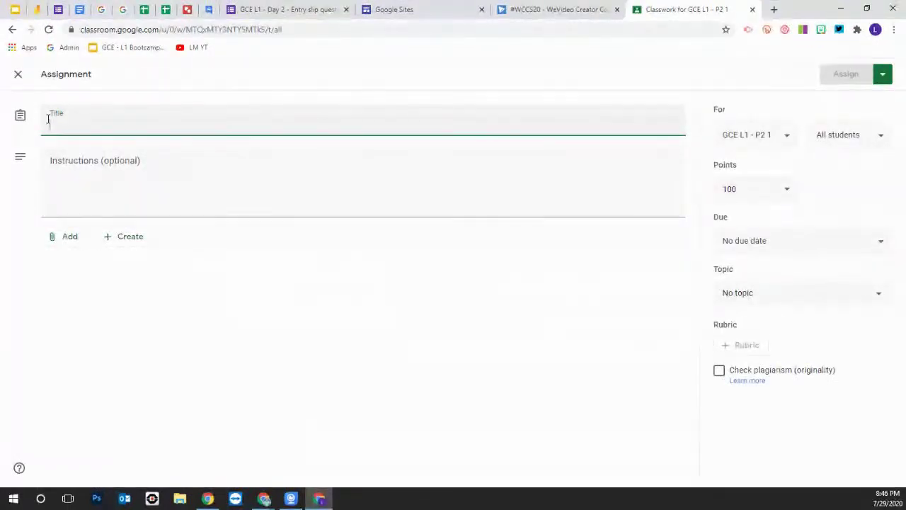
text(1)
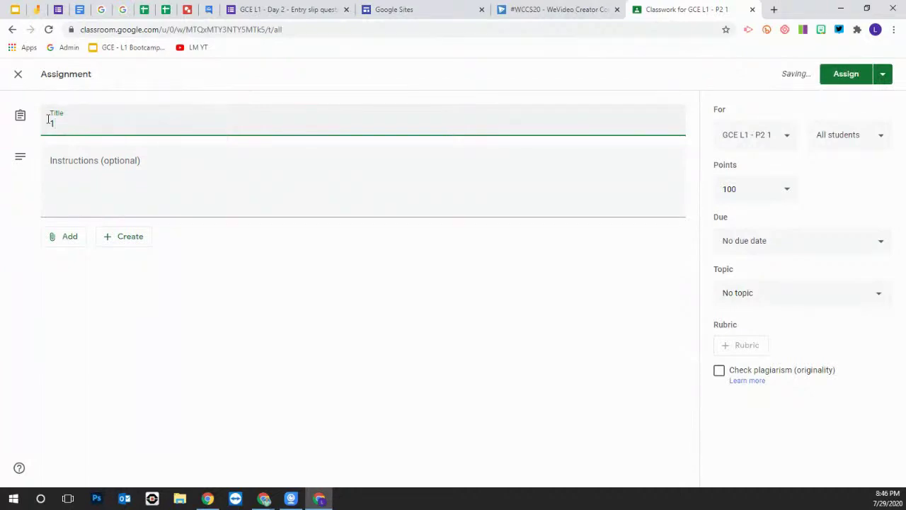
text(.1)
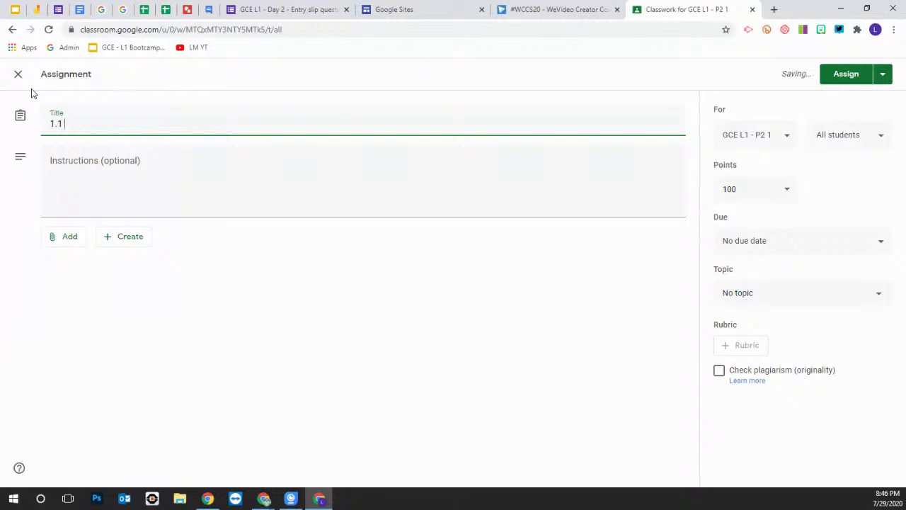
text( Tell me anout)
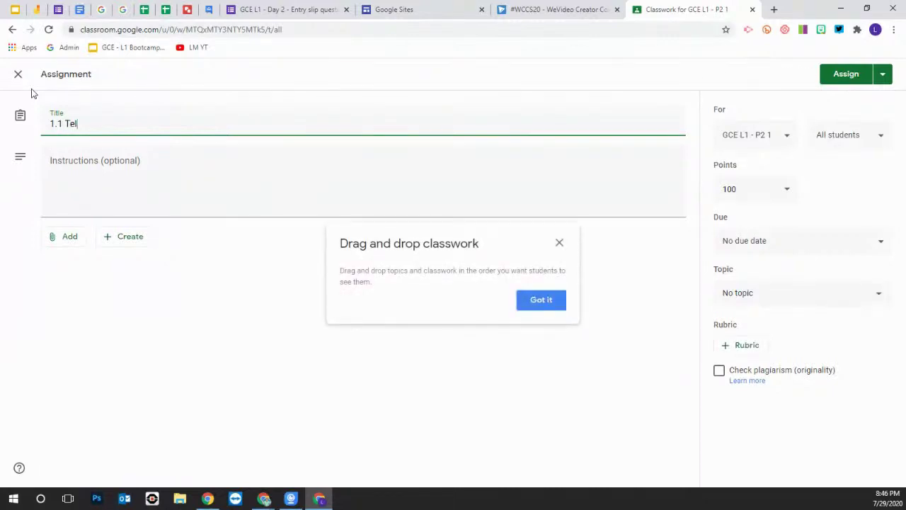
key(BackSpace)
key(BackSpace)
key(BackSpace)
key(BackSpace)
text(bout)
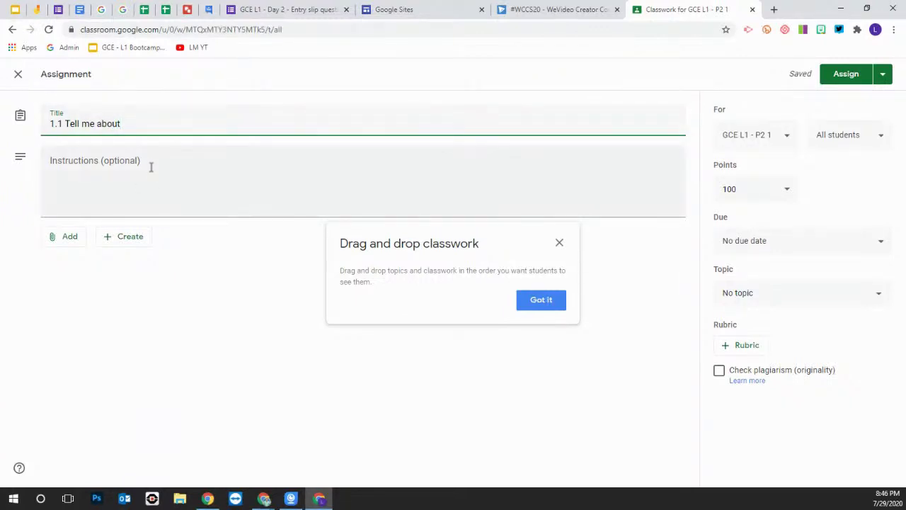
text(you)
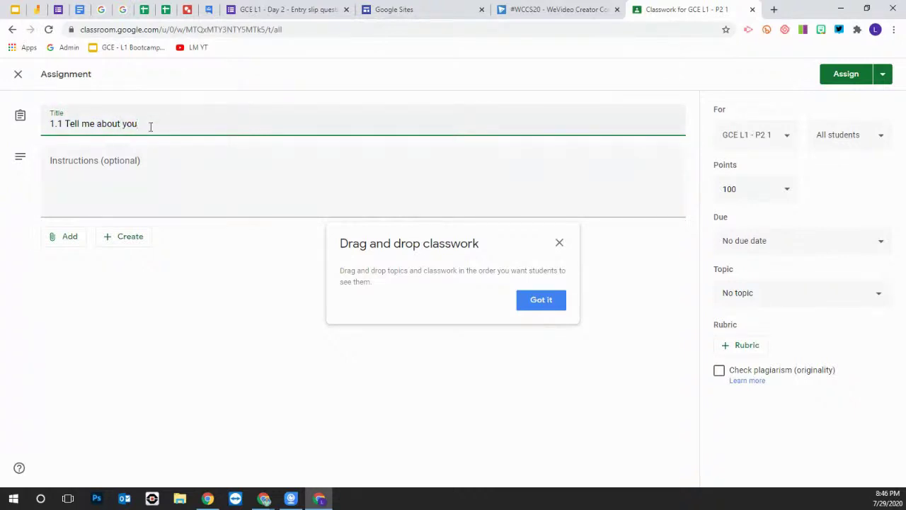
Enter instructions 'Please read the info on the Google Doc.' and dismiss the drag-and-drop tip
click(117, 162)
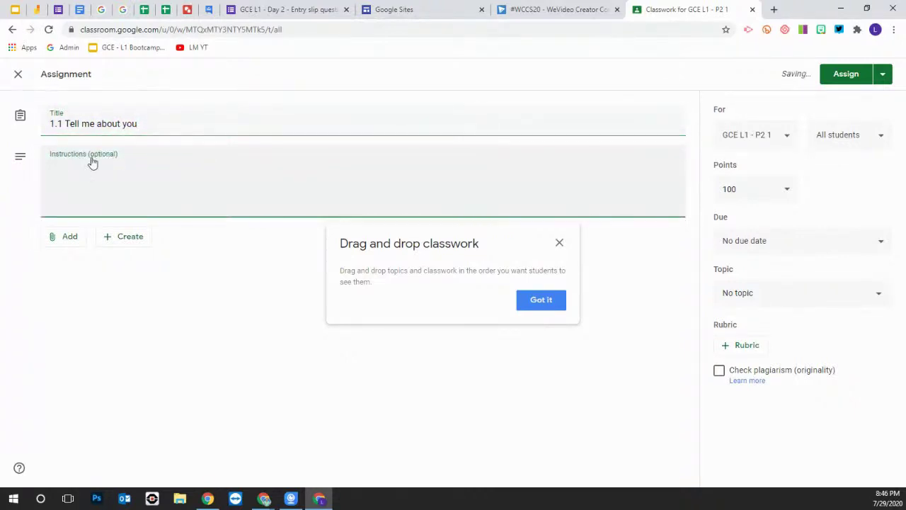
text(Please read the )
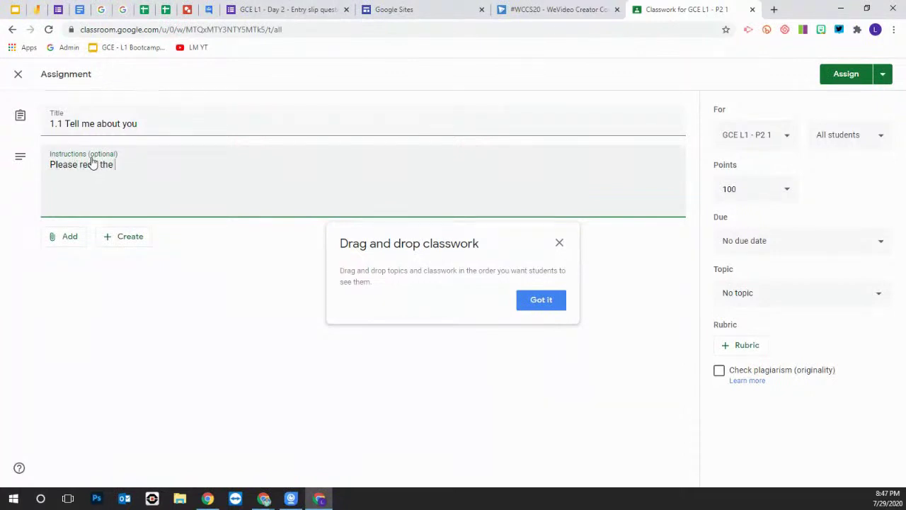
text(info on the Google D)
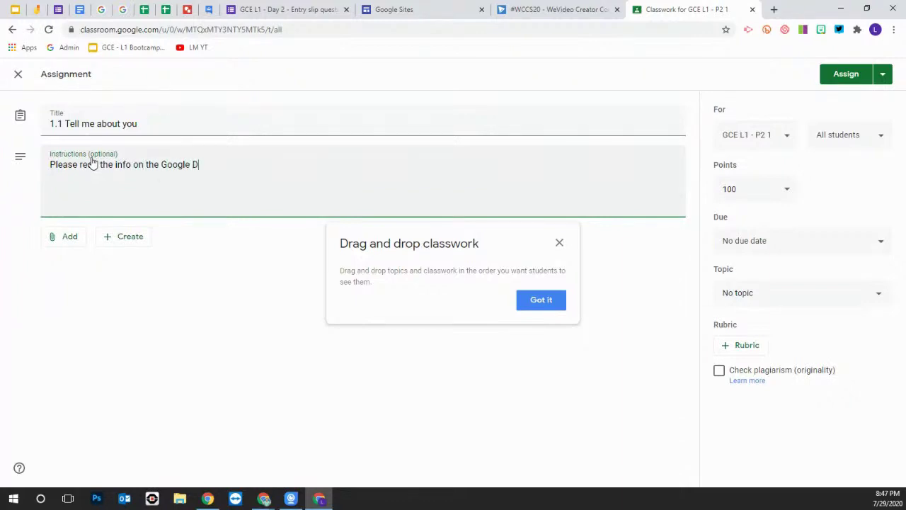
text(oc..ajdkjfalksjfdf;lasj)
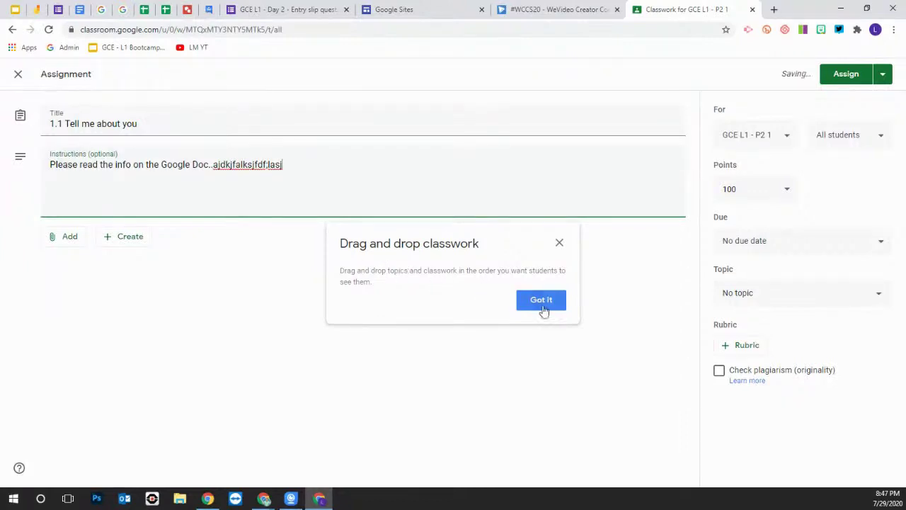
click(545, 309)
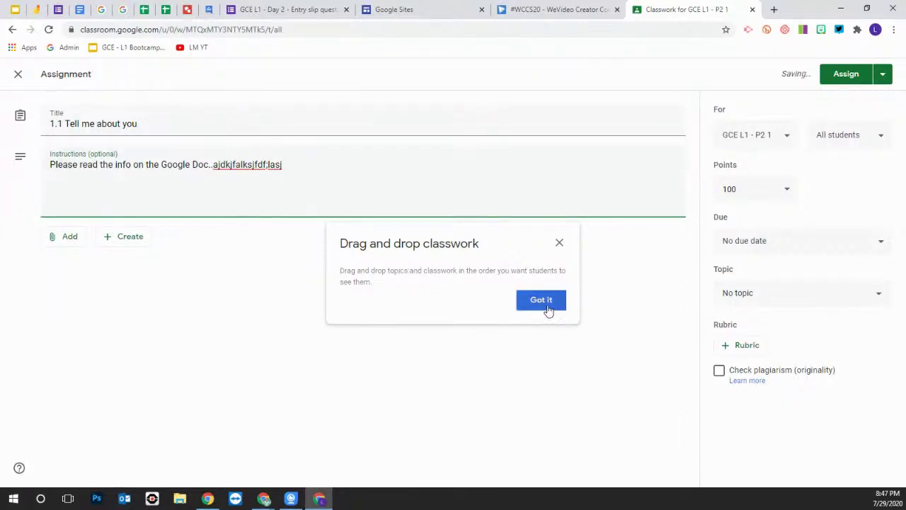
Attach the Video Broadcast Set-up drawing from Google Drive's Recent files to the assignment
click(64, 241)
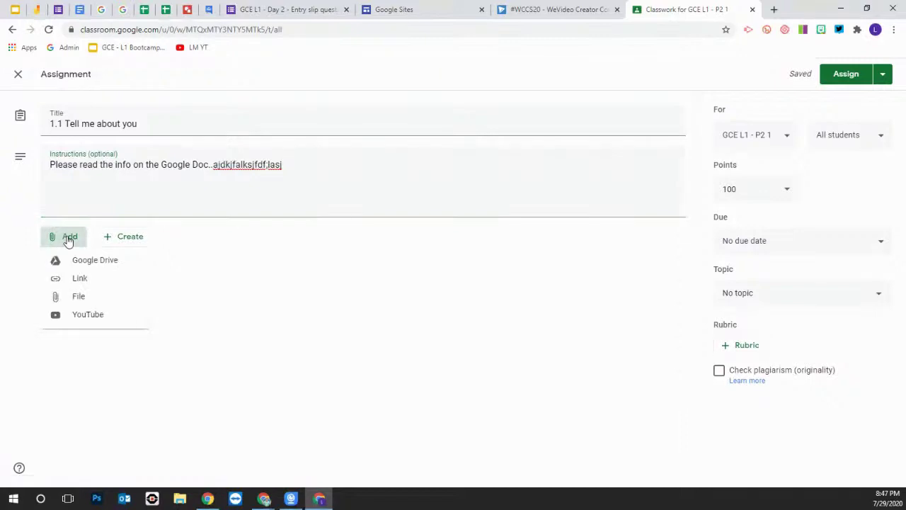
click(104, 260)
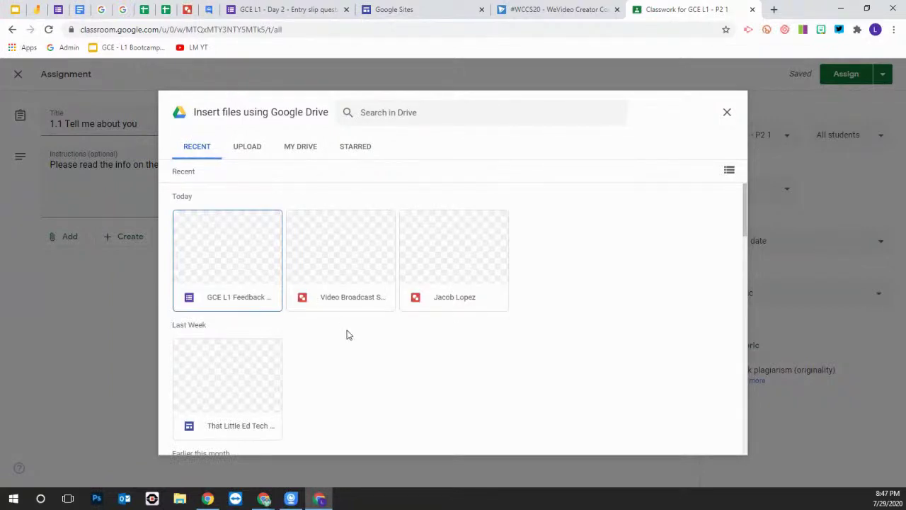
click(342, 257)
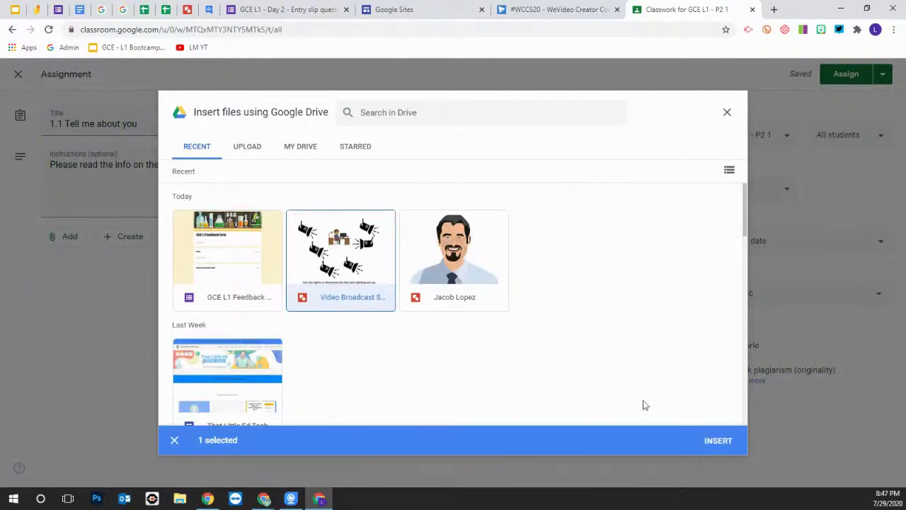
click(718, 442)
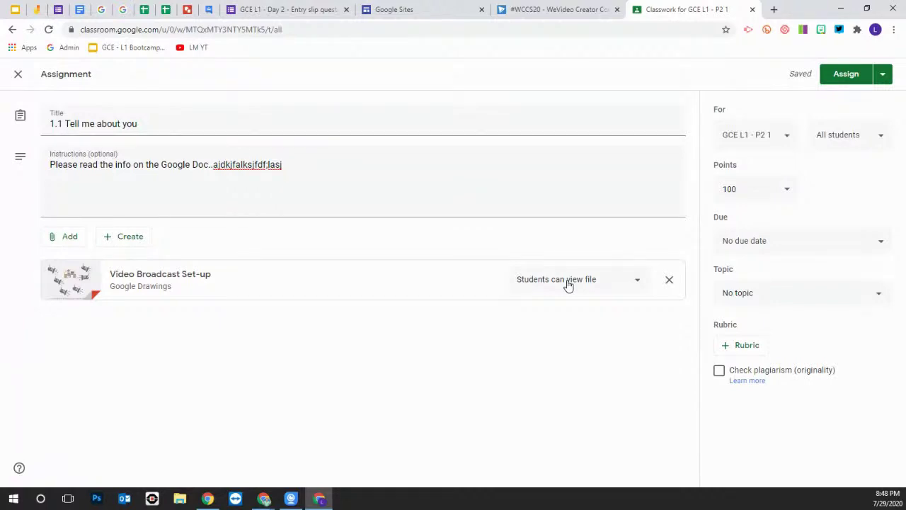
Set the Video Broadcast Set-up attachment to 'Make a copy for each student'
click(568, 283)
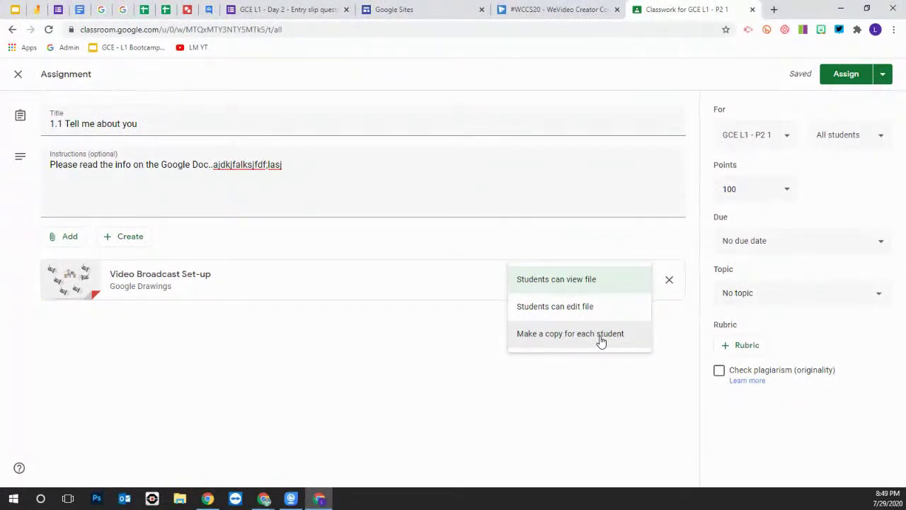
click(600, 340)
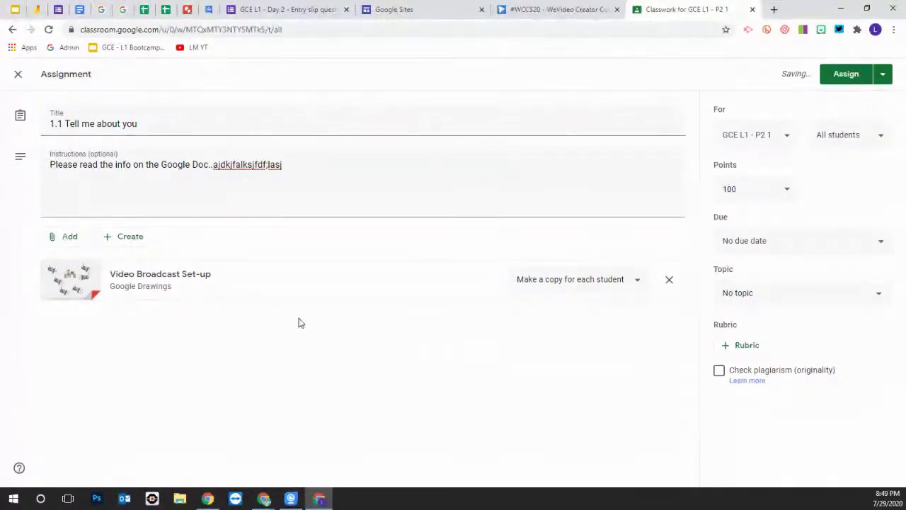
click(119, 241)
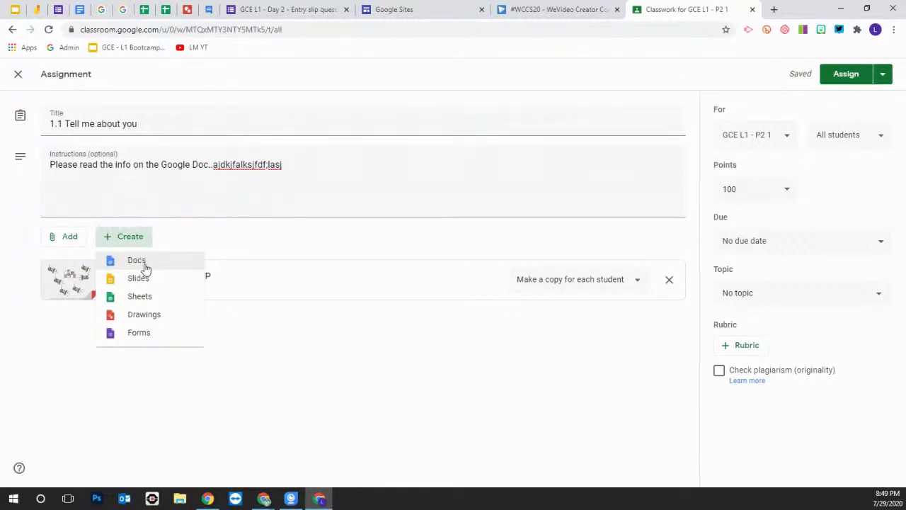
click(303, 354)
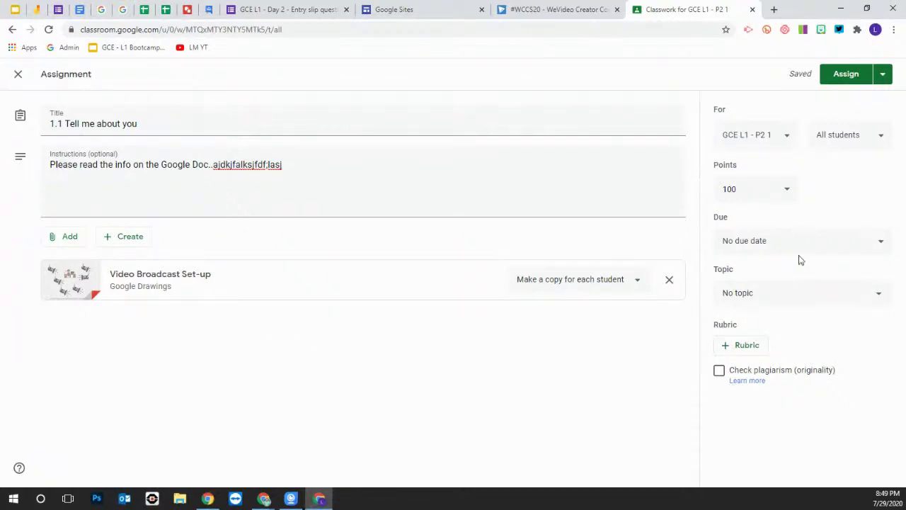
click(785, 139)
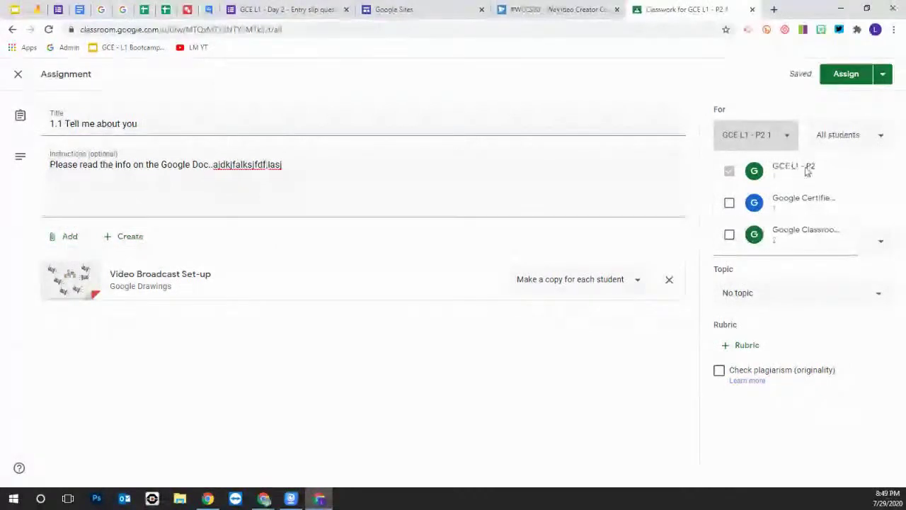
click(873, 162)
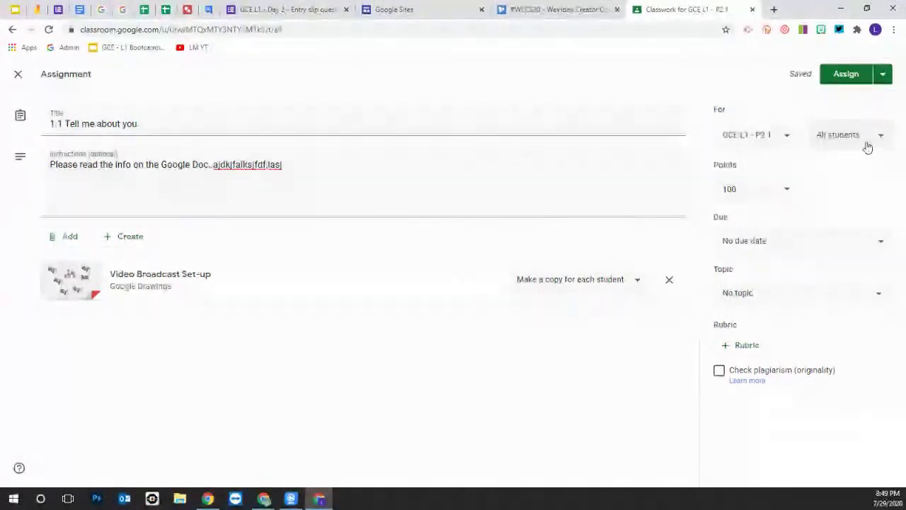
click(866, 140)
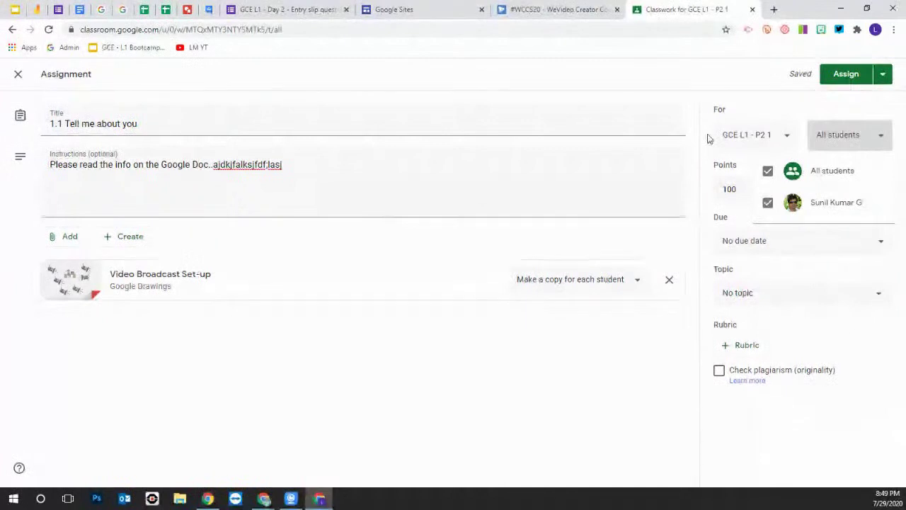
click(712, 160)
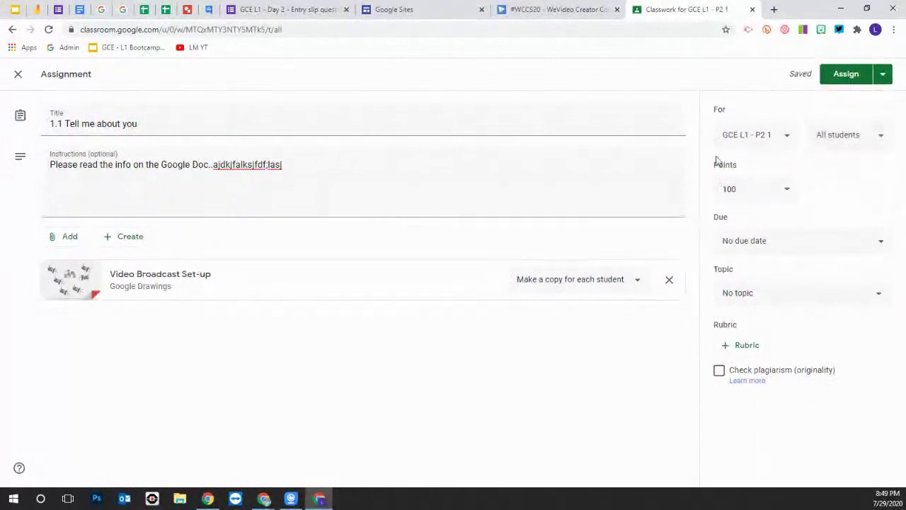
Set the assignment's point value to 10
click(788, 194)
click(744, 217)
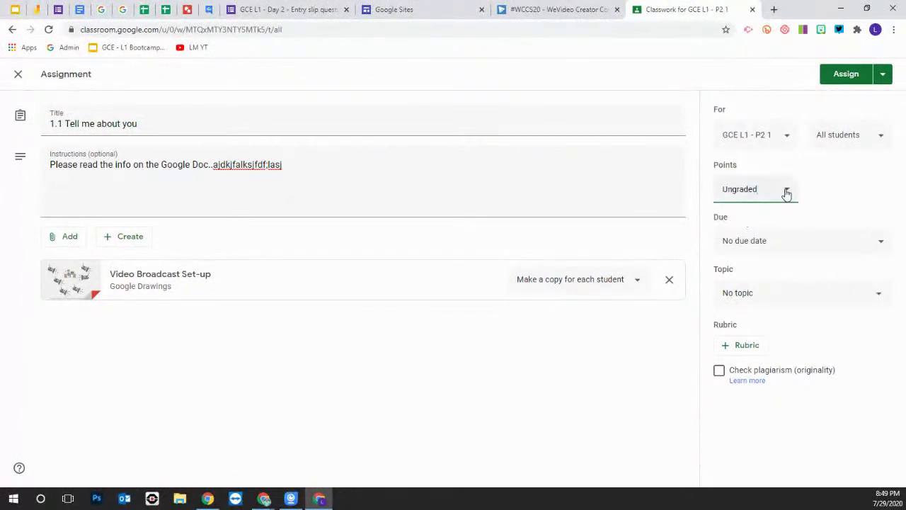
drag(759, 190, 715, 196)
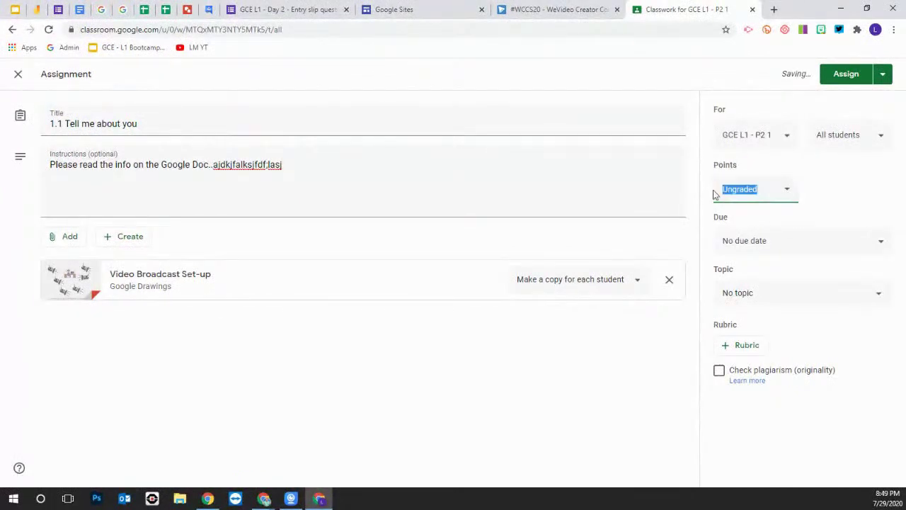
text(10)
key(BackSpace)
key(BackSpace)
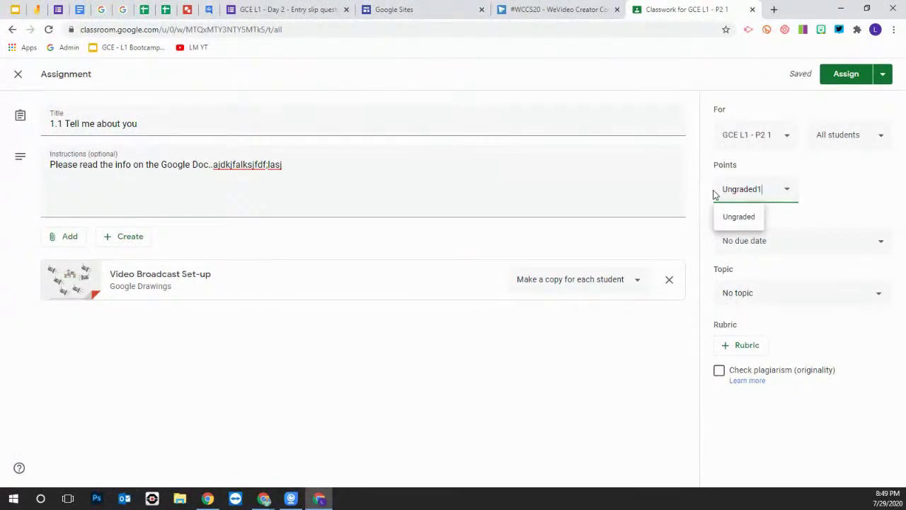
key(BackSpace)
key(BackSpace)
key(BackSpace)
key(BackSpace)
key(BackSpace)
key(BackSpace)
key(BackSpace)
key(BackSpace)
text(10)
click(826, 189)
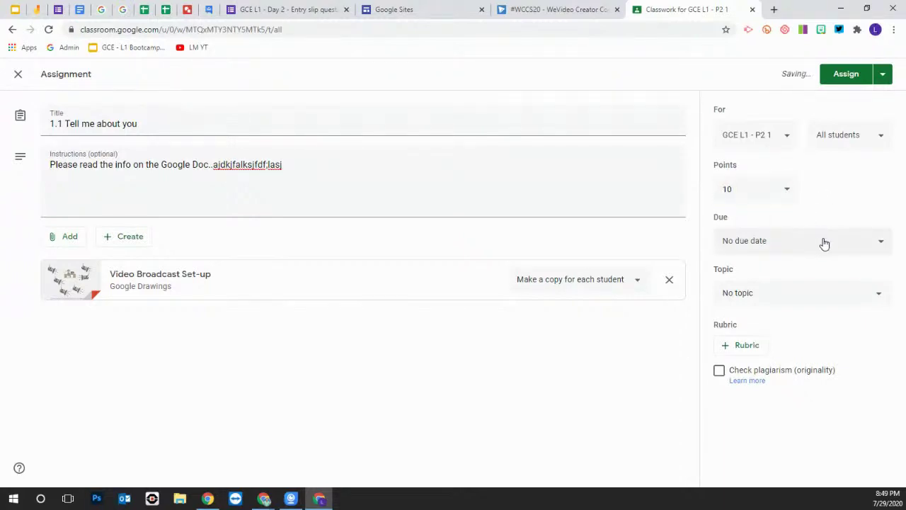
Make the assignment due Friday, July 31 at 2:45 PM
click(882, 245)
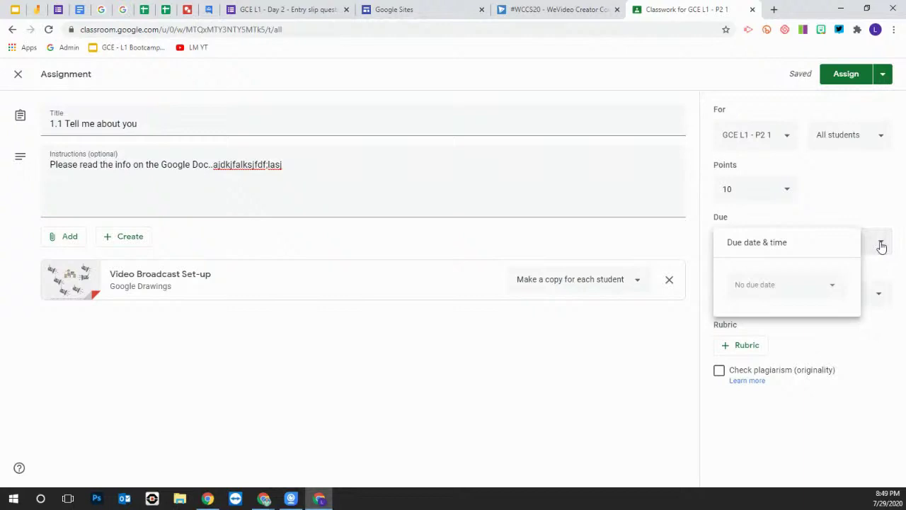
click(833, 290)
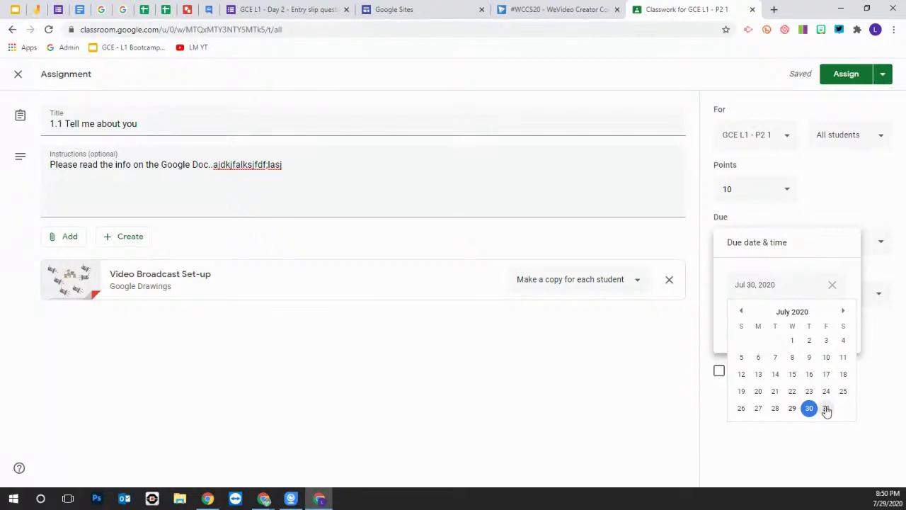
click(827, 408)
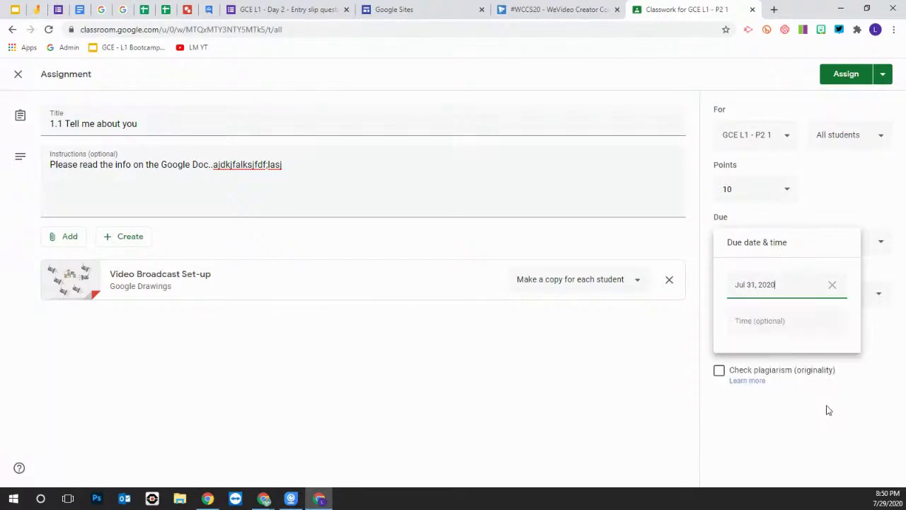
click(758, 324)
drag(768, 321, 712, 324)
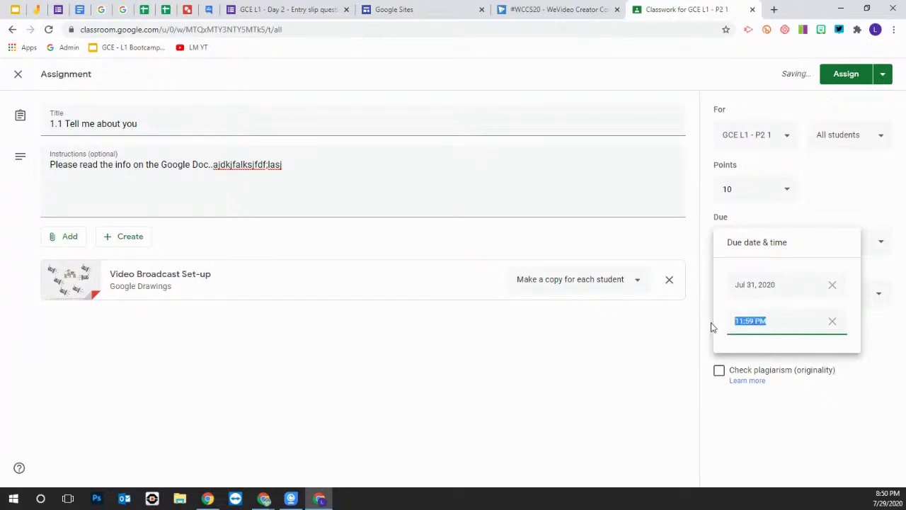
click(734, 413)
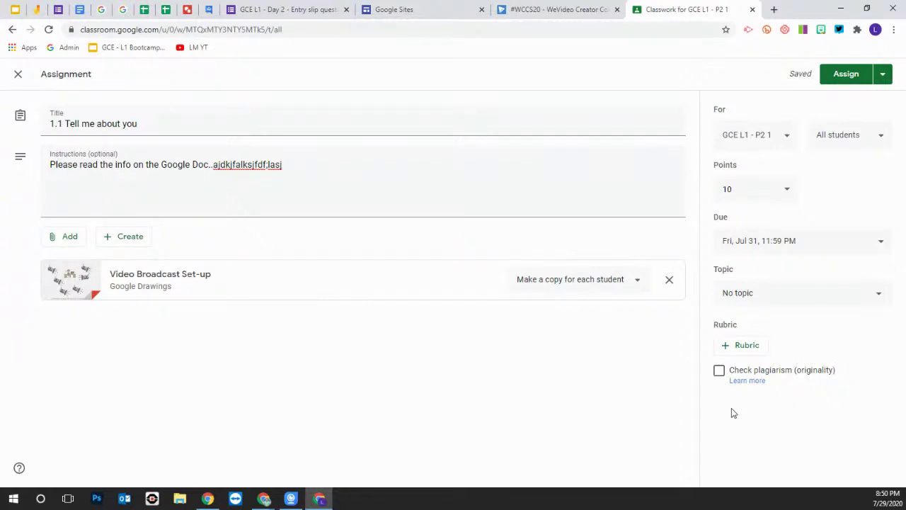
click(783, 249)
click(773, 316)
drag(754, 320, 719, 330)
text(2:45 PM)
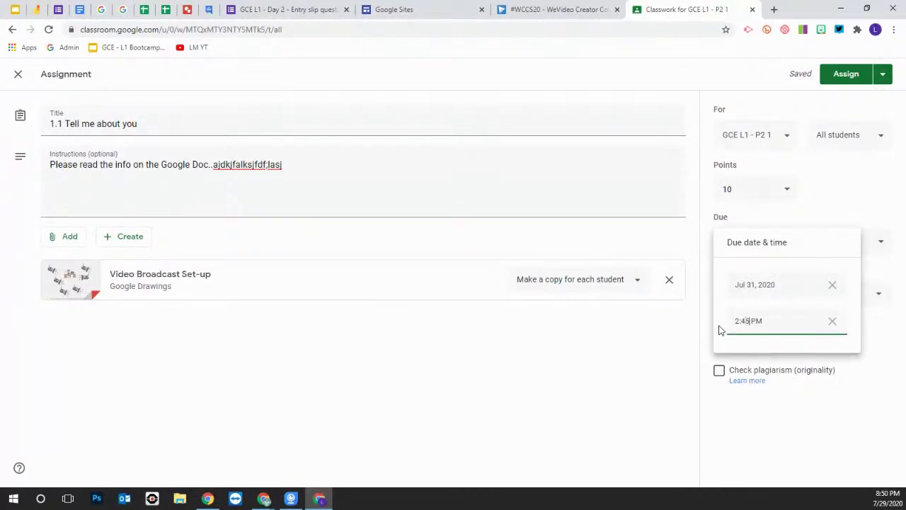
click(670, 345)
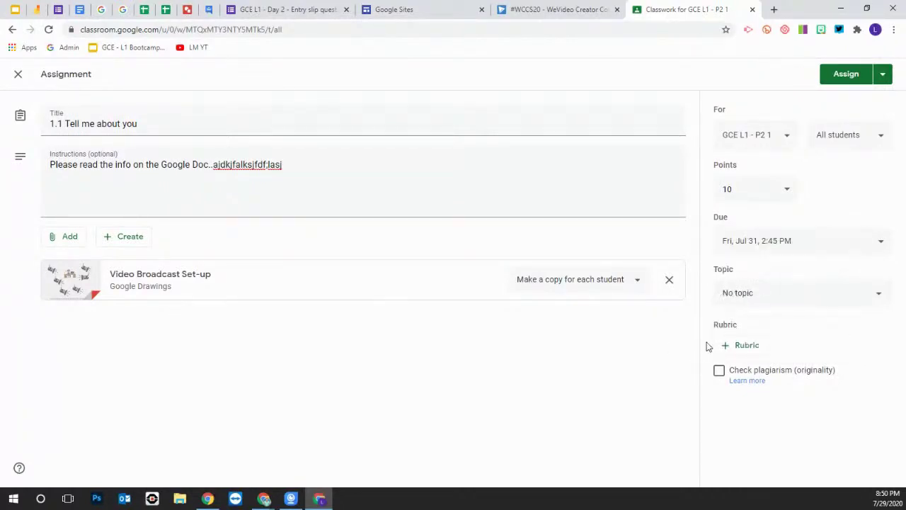
File the assignment under the Procedures topic and turn on the plagiarism originality check
click(753, 298)
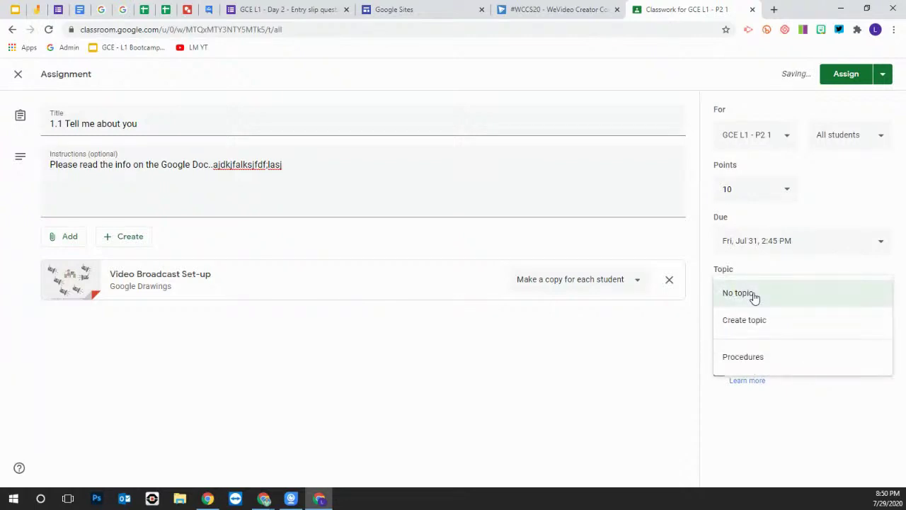
click(756, 361)
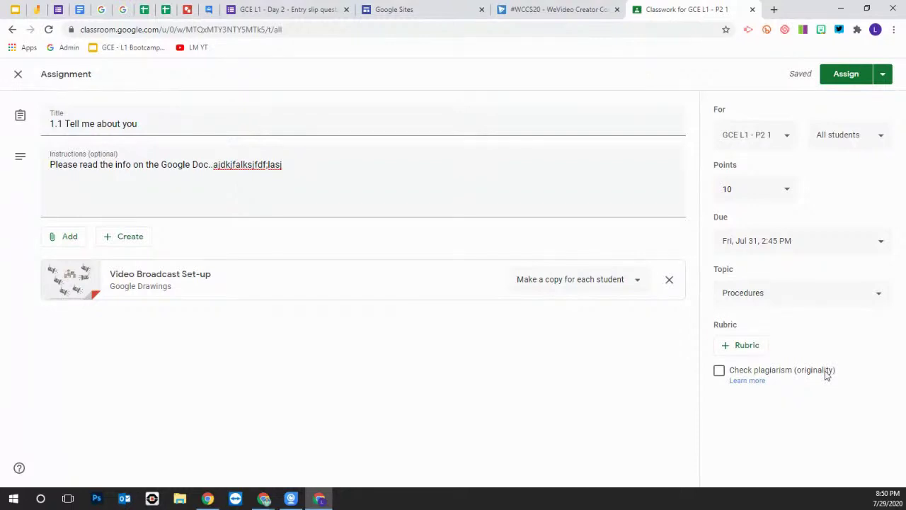
click(719, 371)
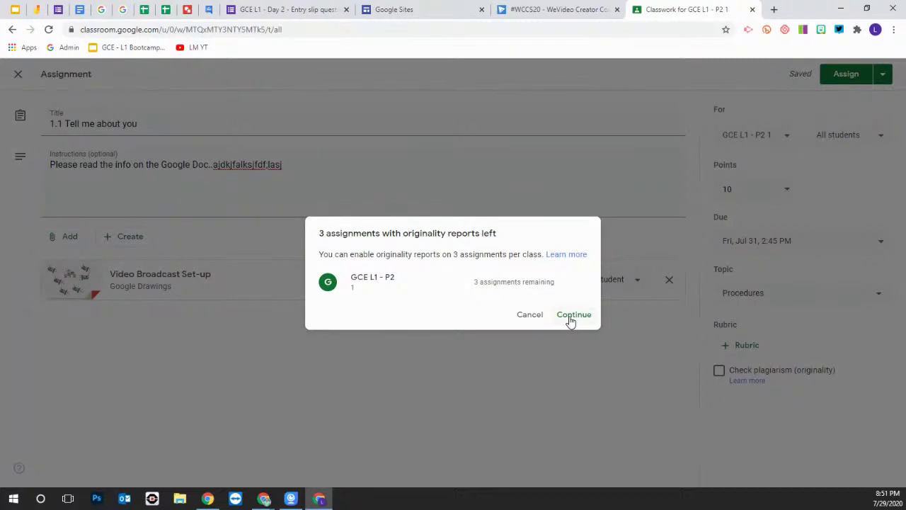
click(572, 320)
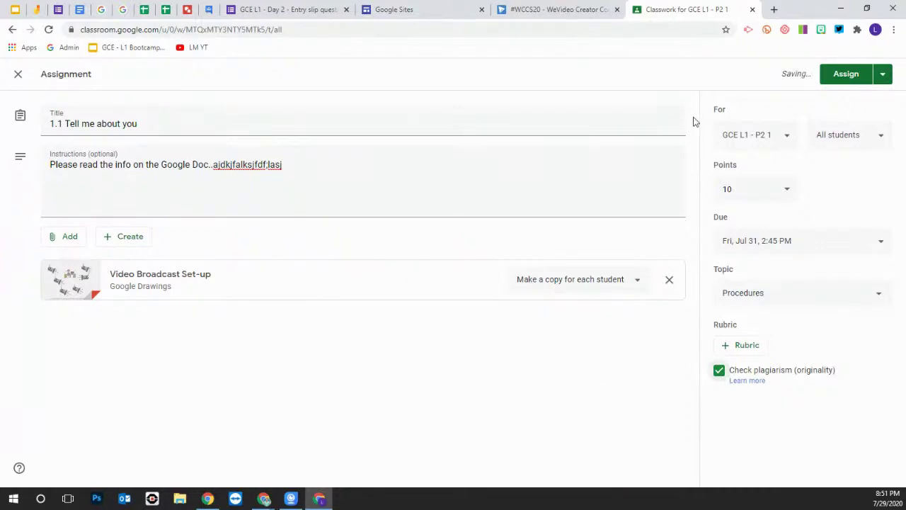
click(883, 74)
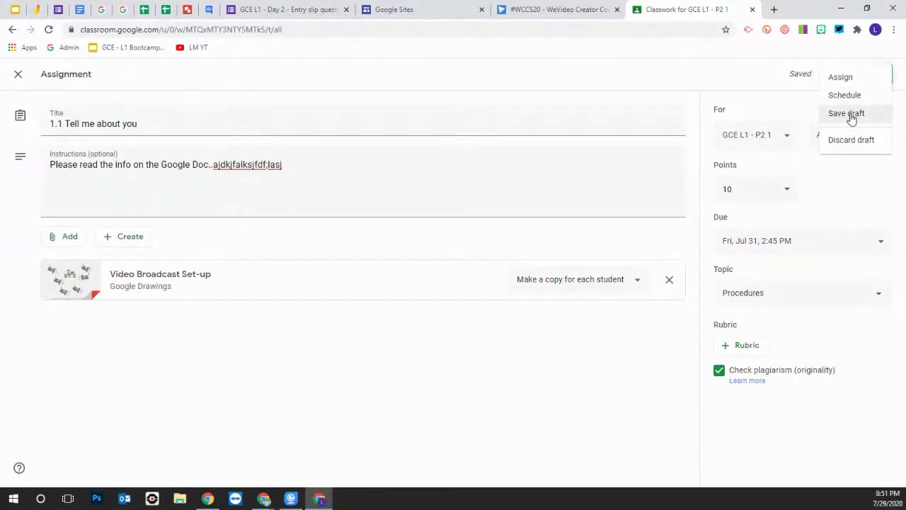
Post the 1.1 Tell me about you assignment and rename its Procedures topic to 1 Procedures
click(842, 78)
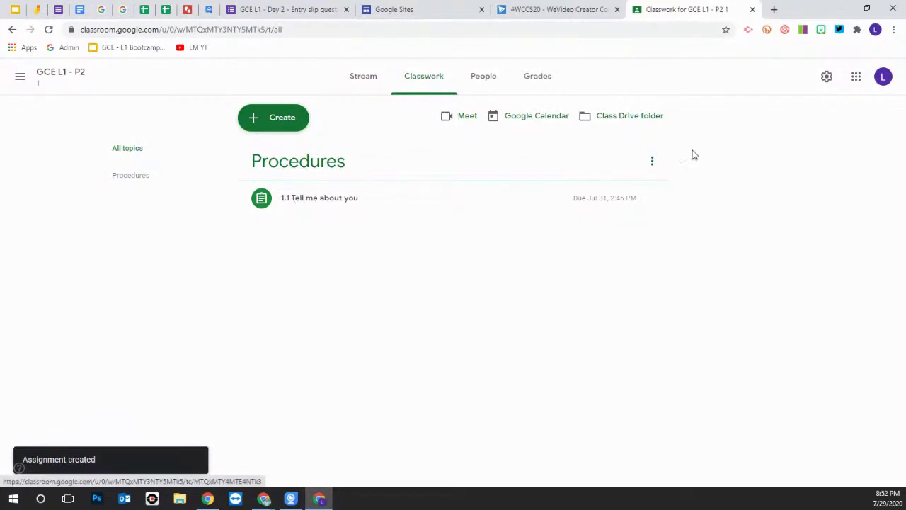
click(656, 164)
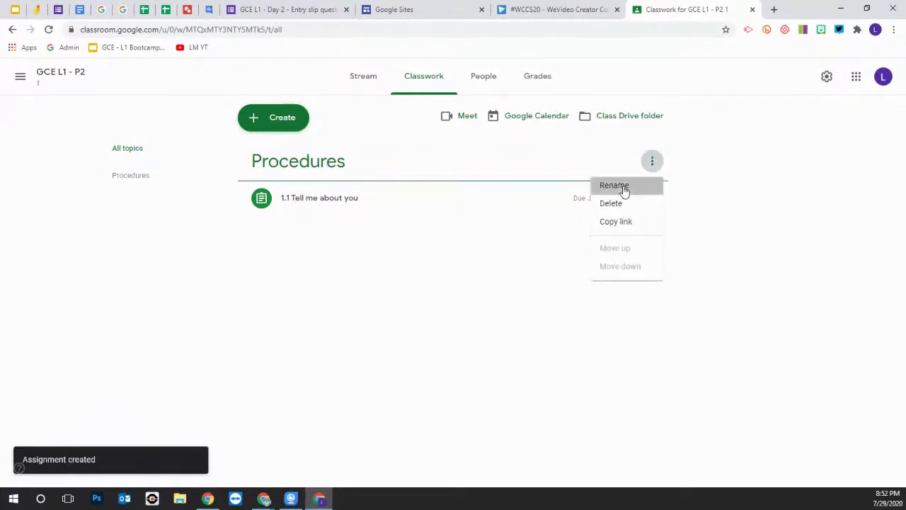
click(623, 186)
text(1 Procedures)
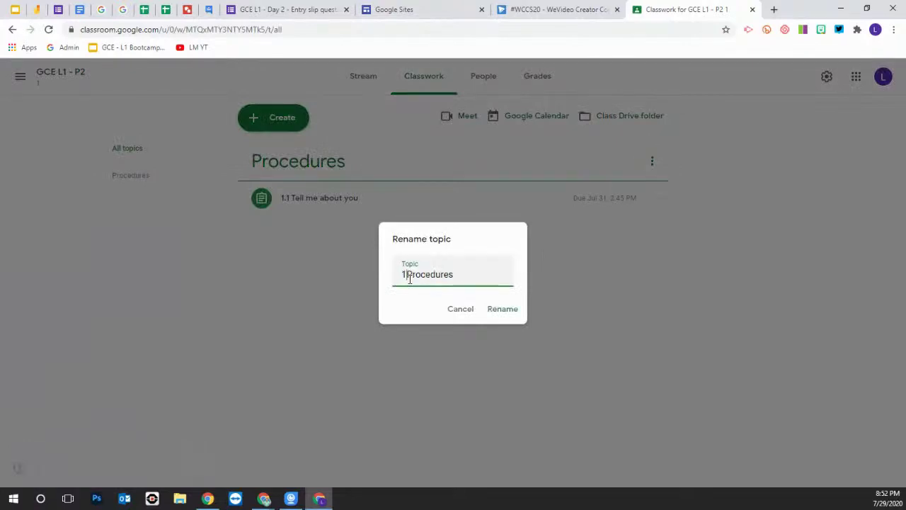
click(503, 312)
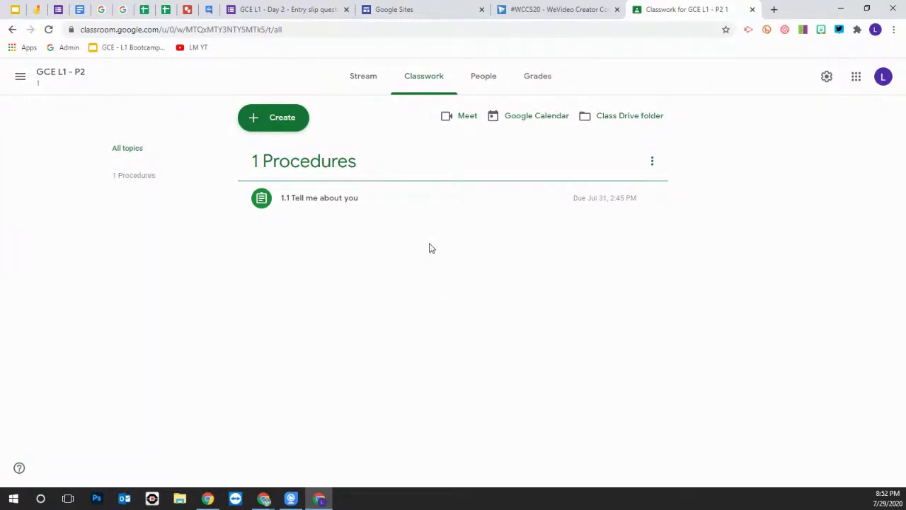
click(276, 122)
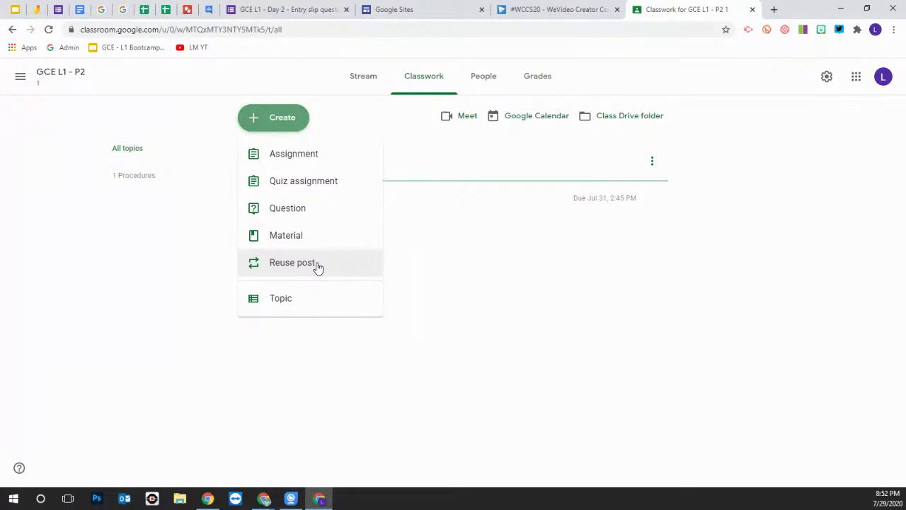
Reuse 'Tell me about your summer' from the Google Certified Educator boot camp class, keeping it as a draft
click(298, 267)
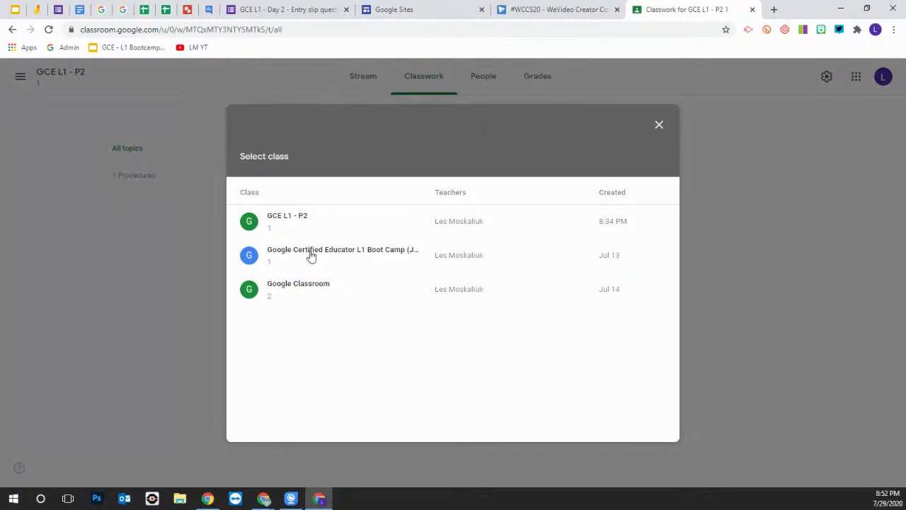
click(311, 256)
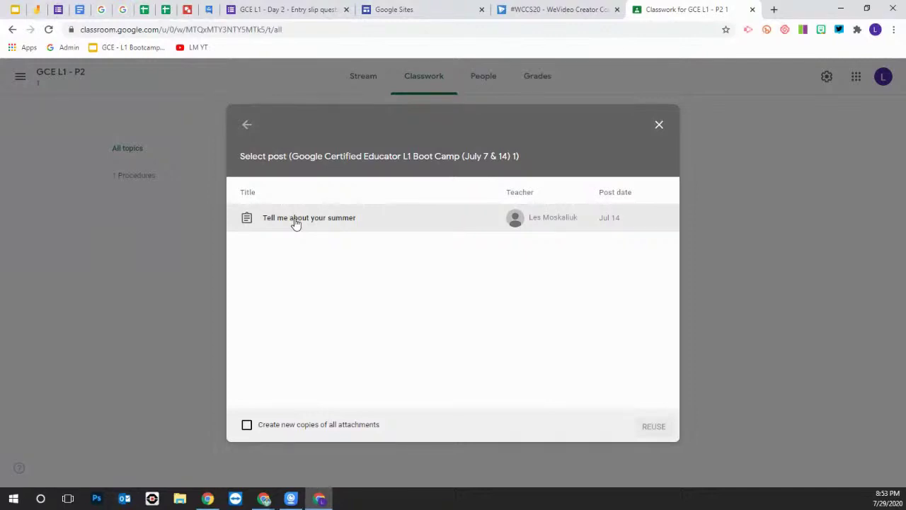
click(296, 224)
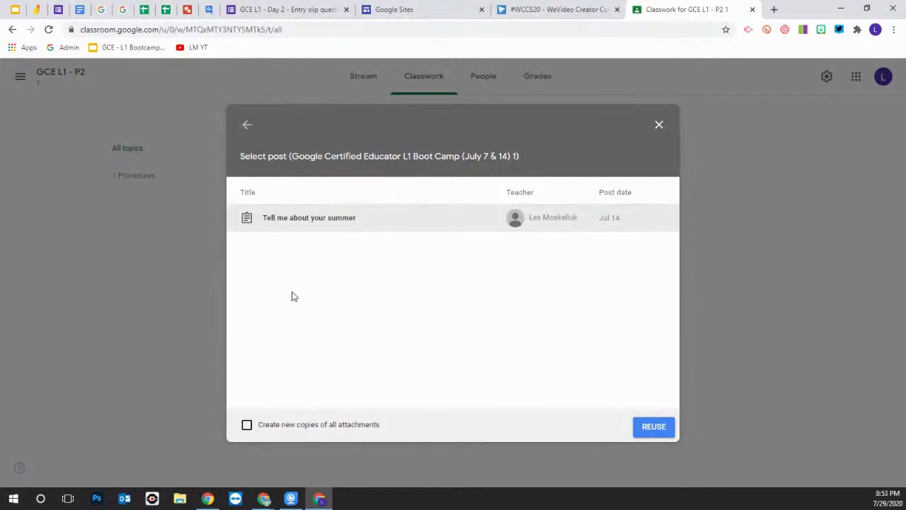
click(654, 427)
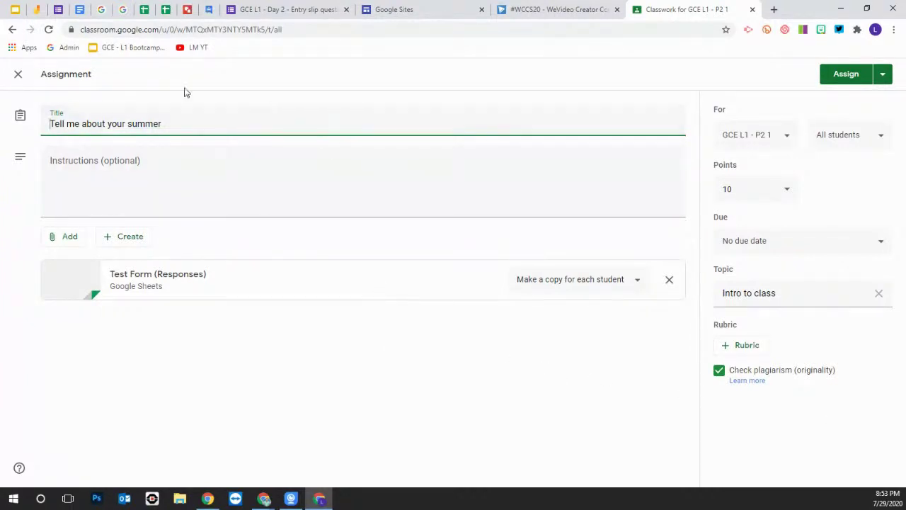
click(17, 75)
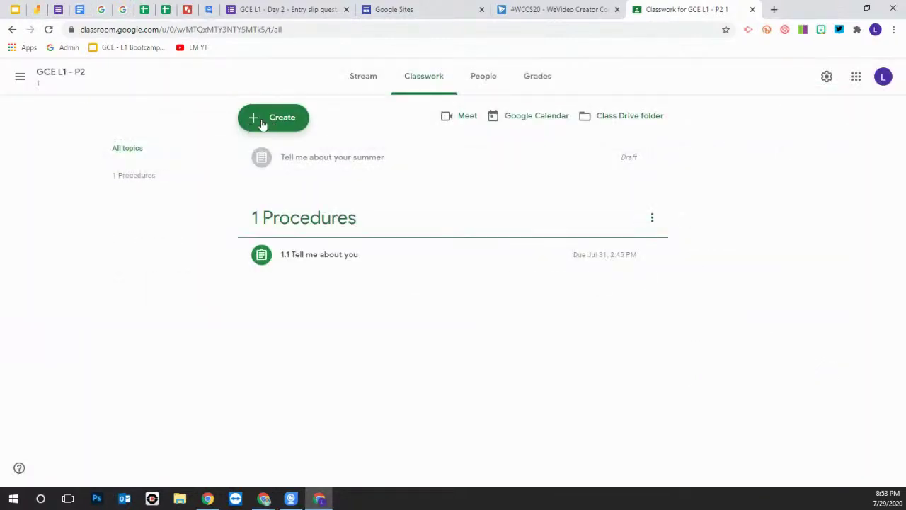
click(263, 124)
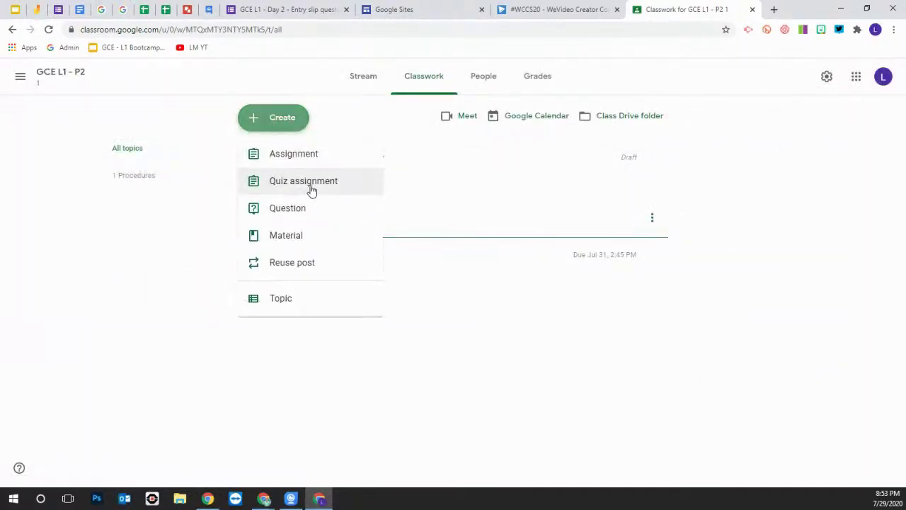
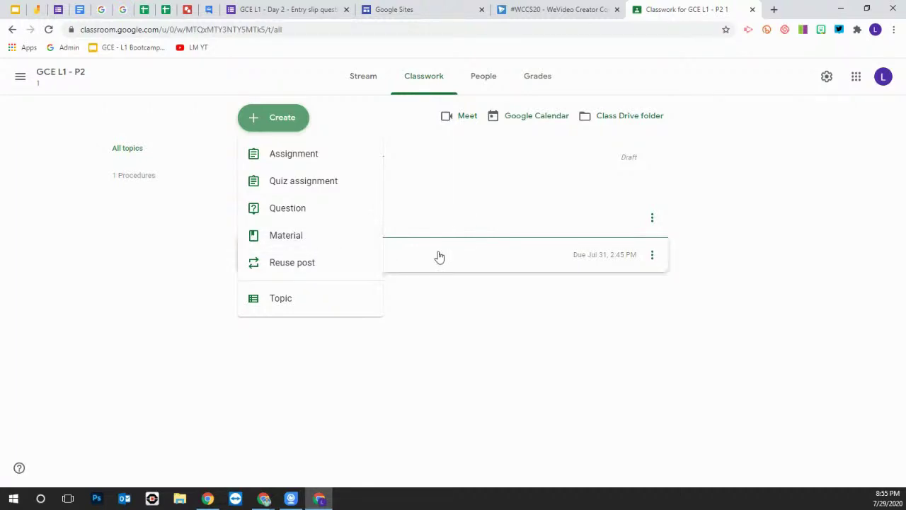
Close the Create menu, show the GCE L1 - P2 People roster, and start inviting a student
click(506, 319)
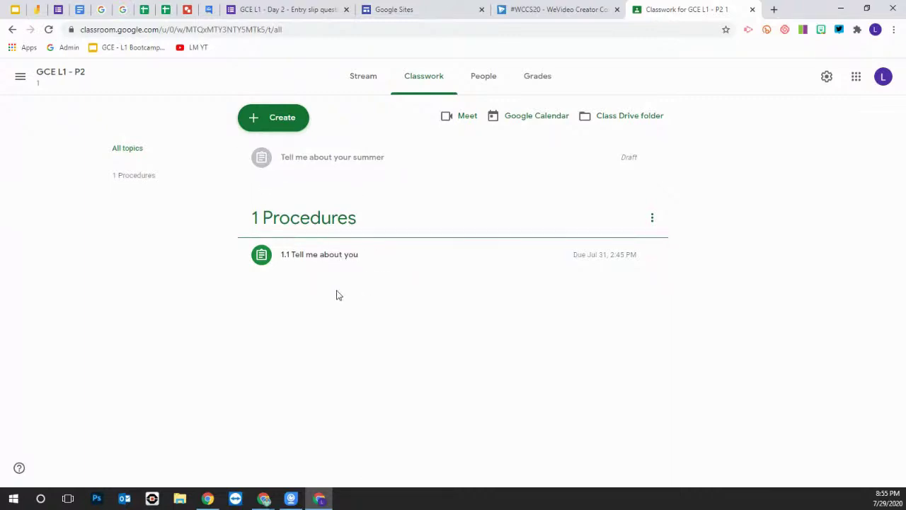
click(486, 80)
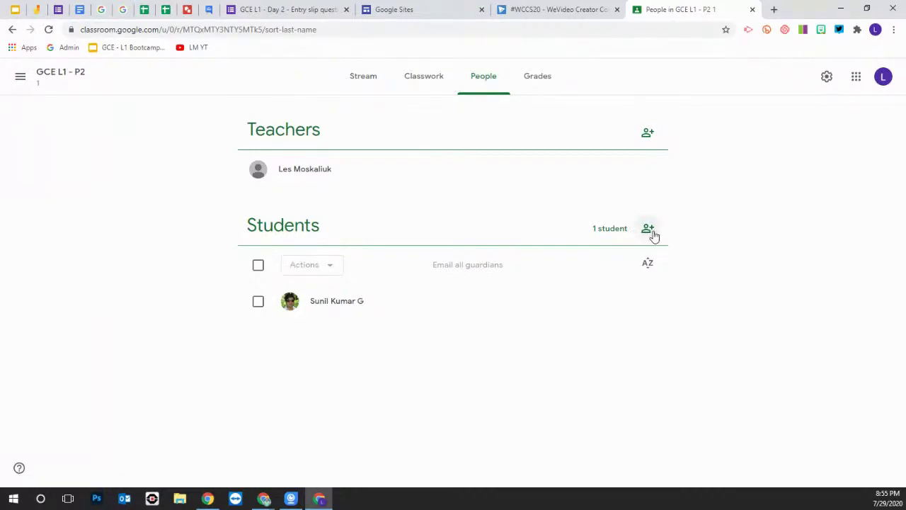
click(648, 230)
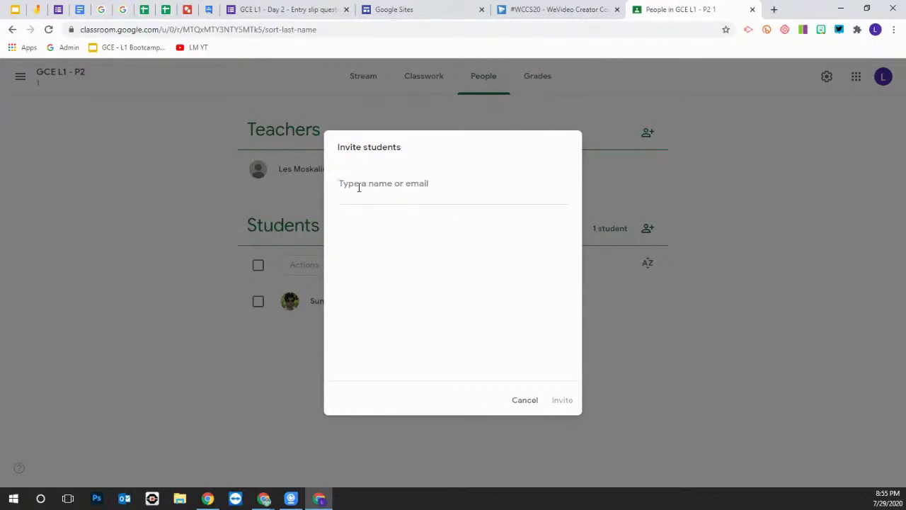
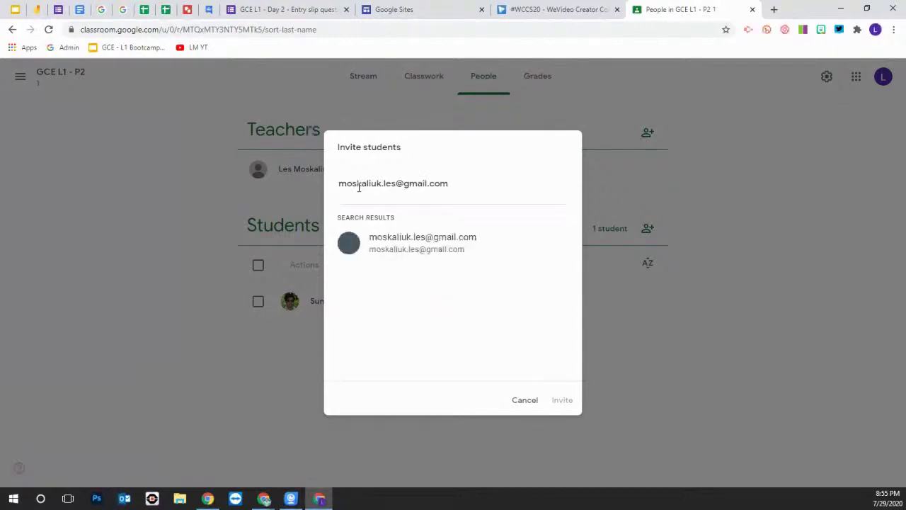
Invite a second student to GCE L1 - P2 using their e-mail address
click(423, 244)
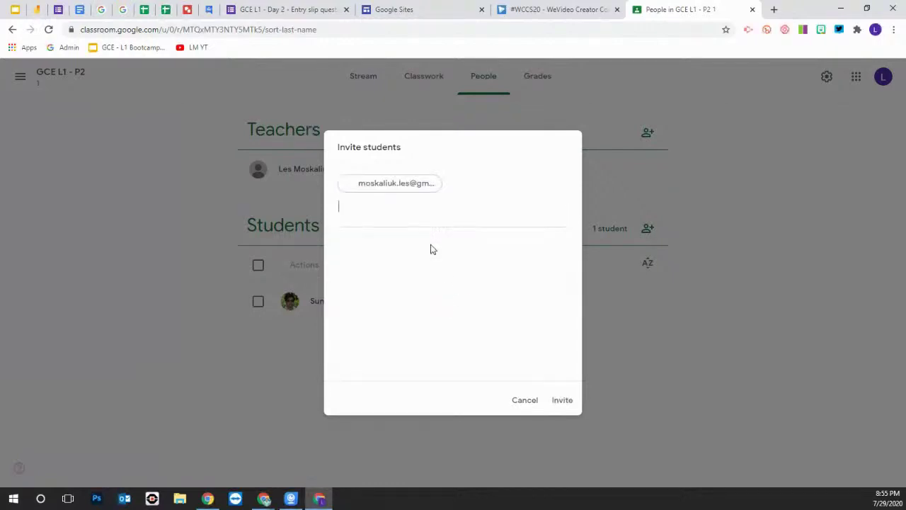
click(560, 400)
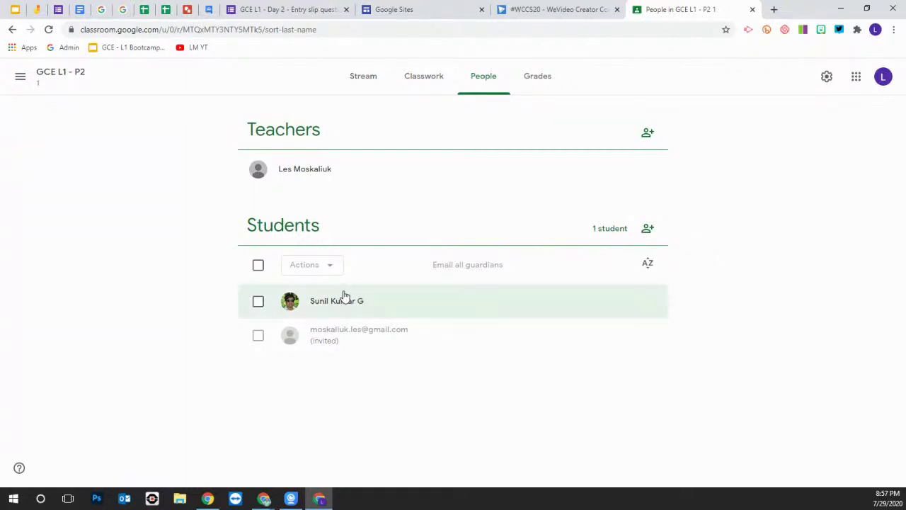
Select both roster students and review the Email, Remove and Mute bulk actions without applying any
click(259, 337)
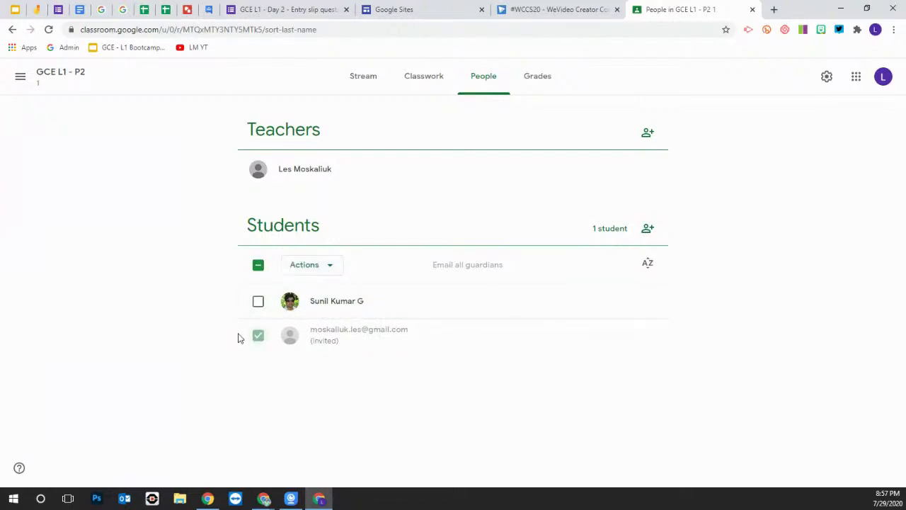
click(328, 268)
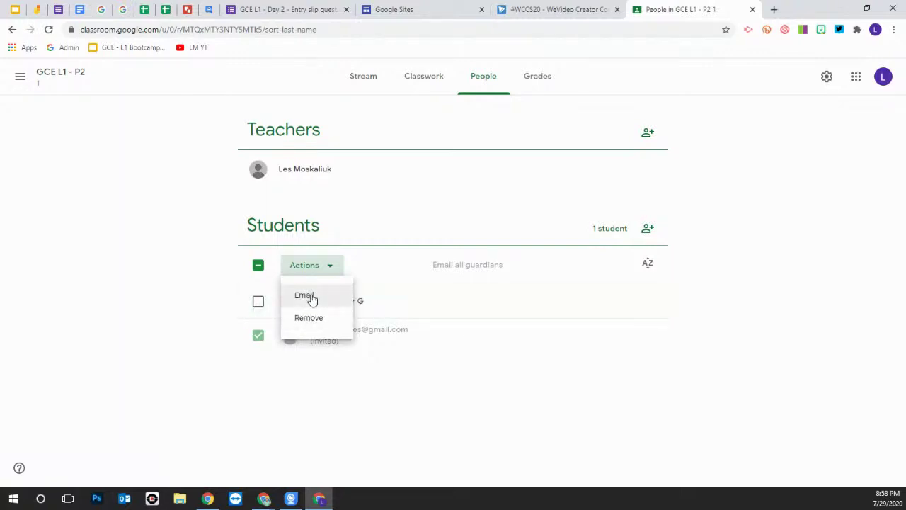
click(380, 357)
click(258, 303)
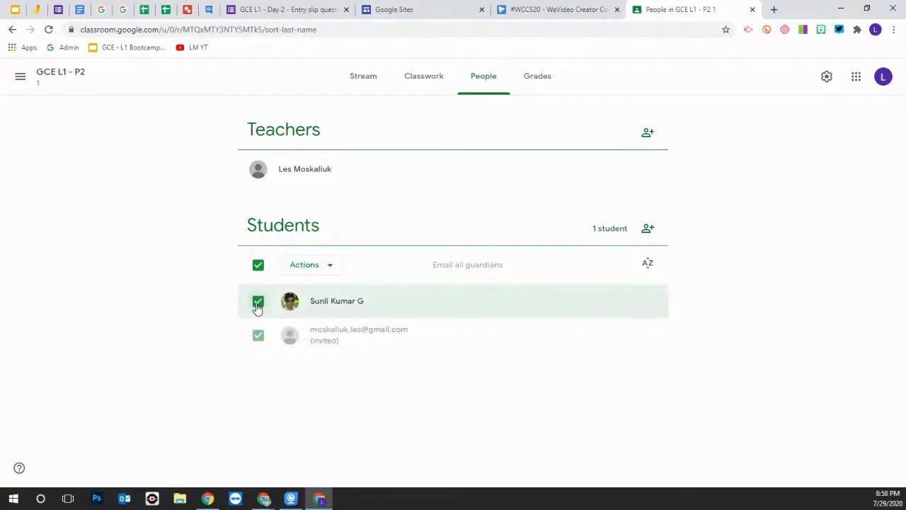
click(325, 265)
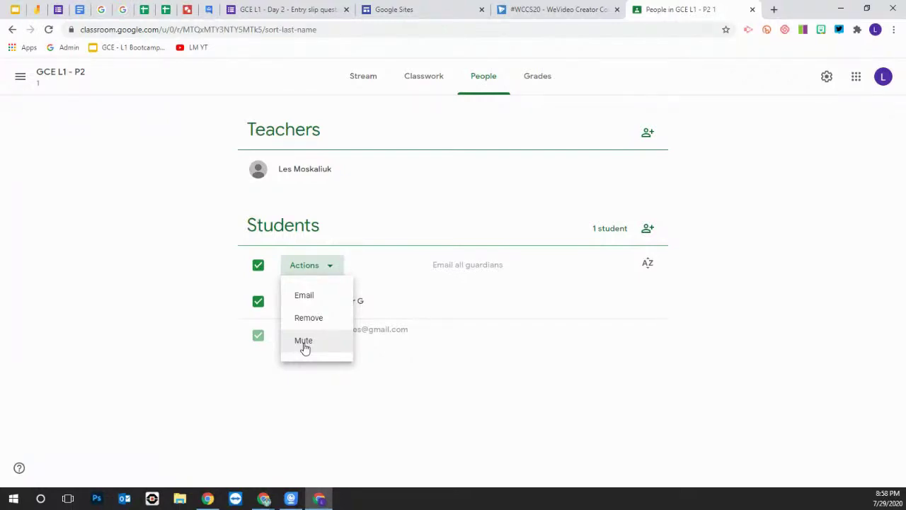
click(207, 338)
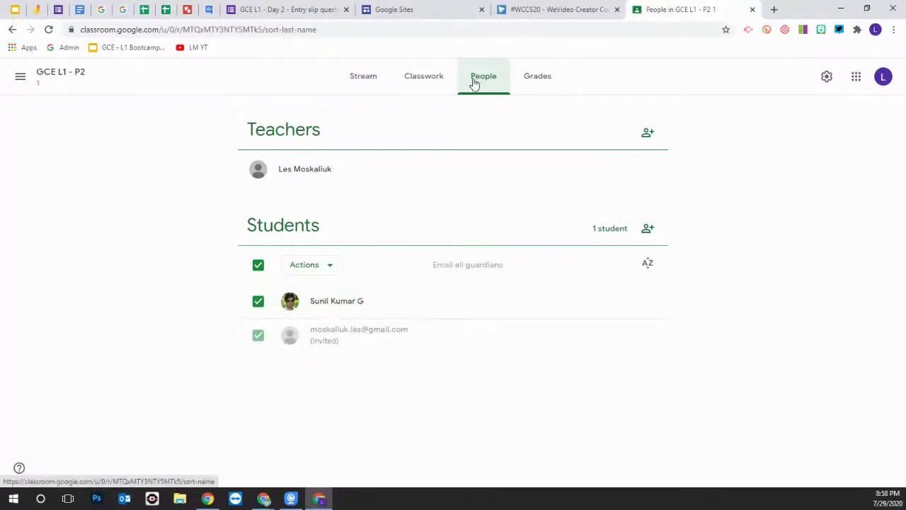
click(345, 305)
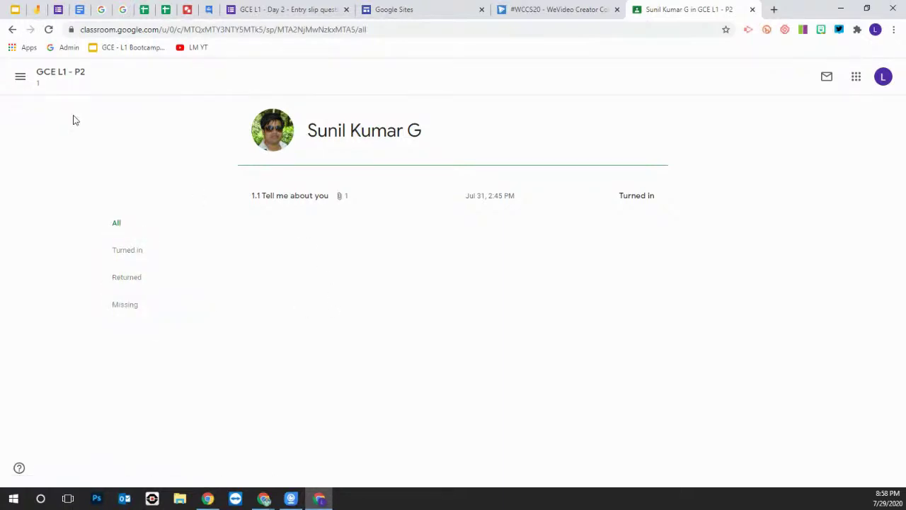
click(13, 32)
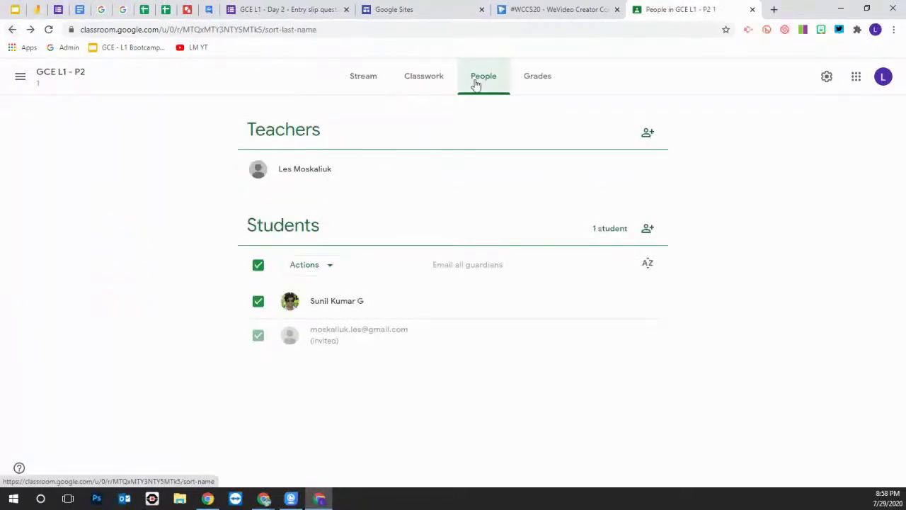
click(545, 82)
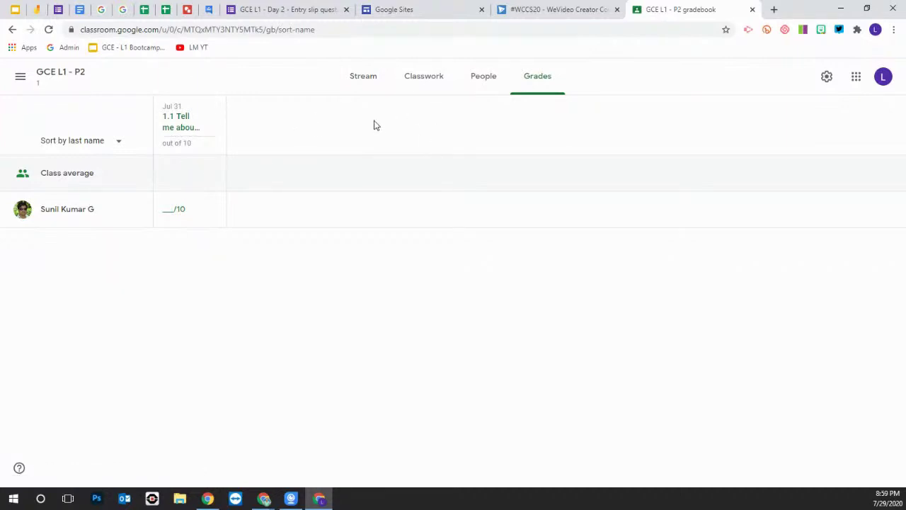
click(12, 30)
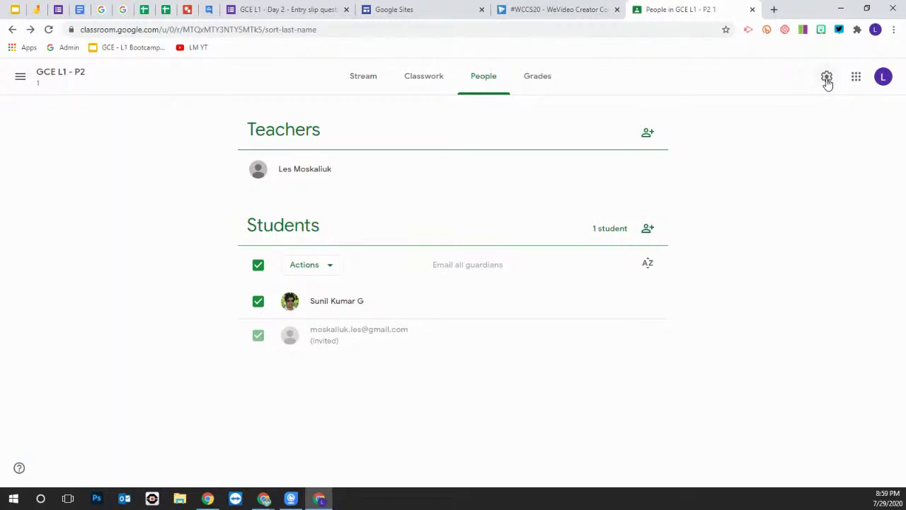
In Class settings, set the stream to 'Only teachers can post or comment' and hide classwork notifications
click(827, 78)
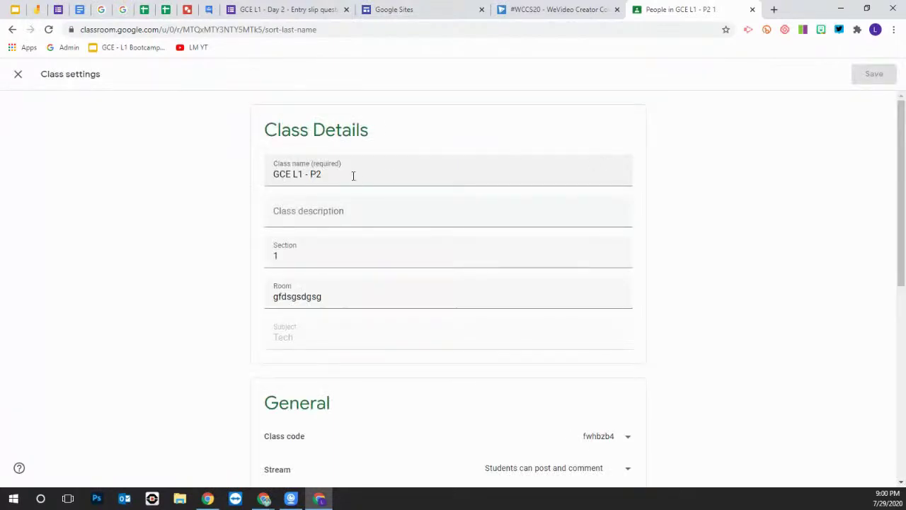
scroll(356, 277, down, 4)
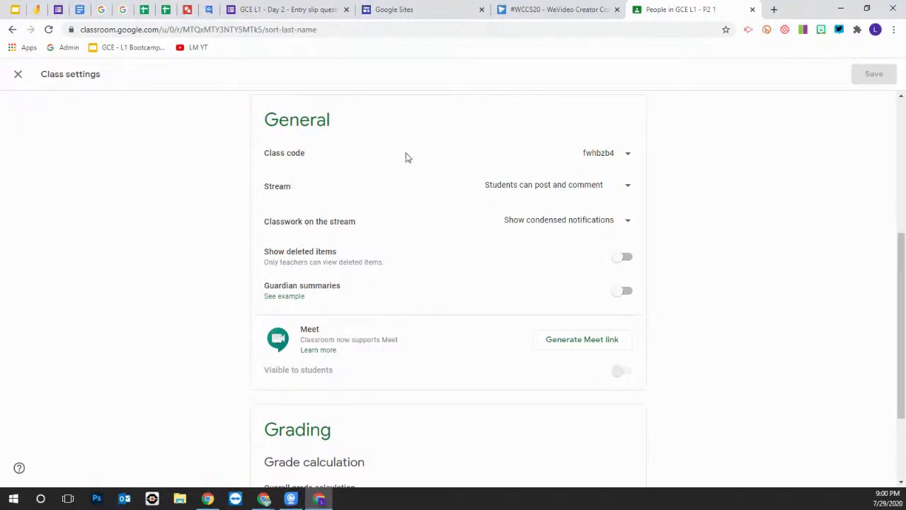
click(627, 158)
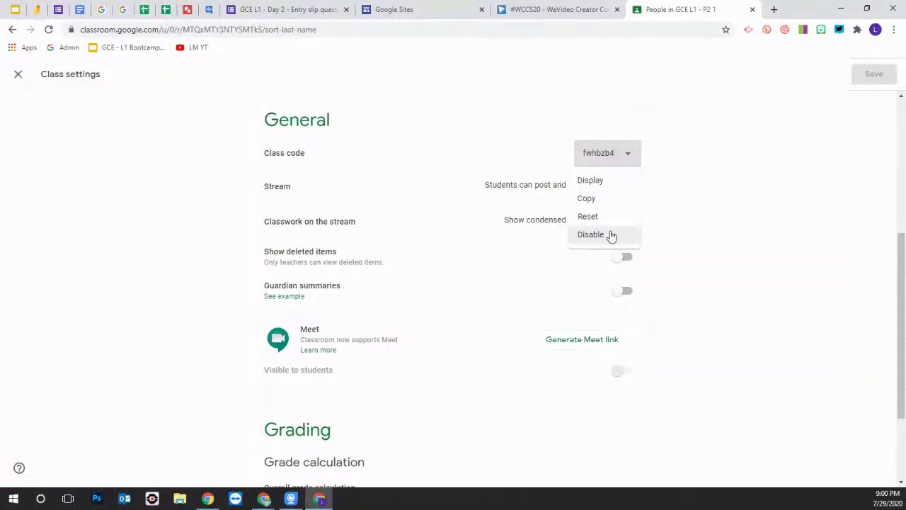
click(698, 156)
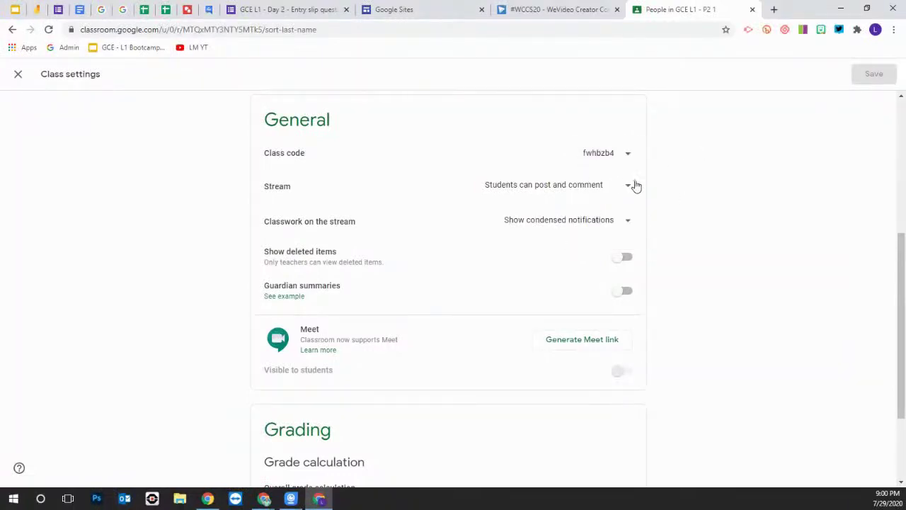
click(629, 186)
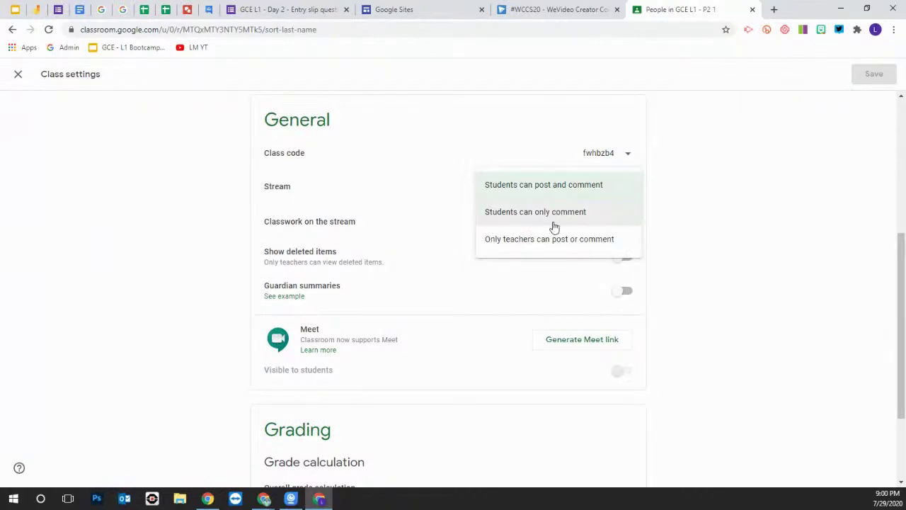
click(567, 242)
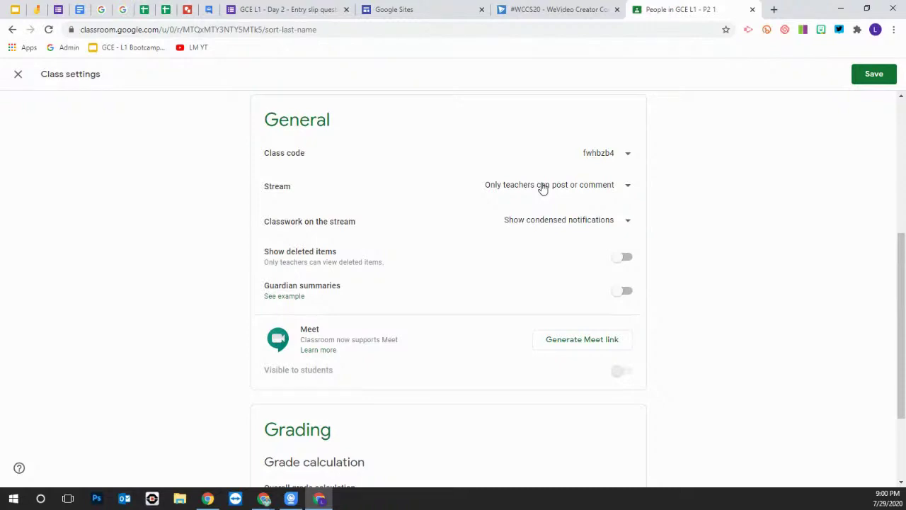
click(627, 222)
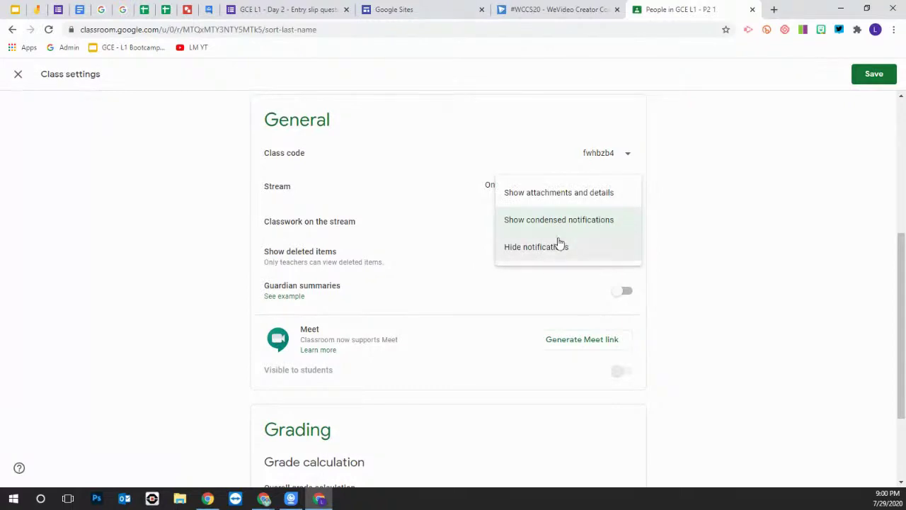
click(547, 248)
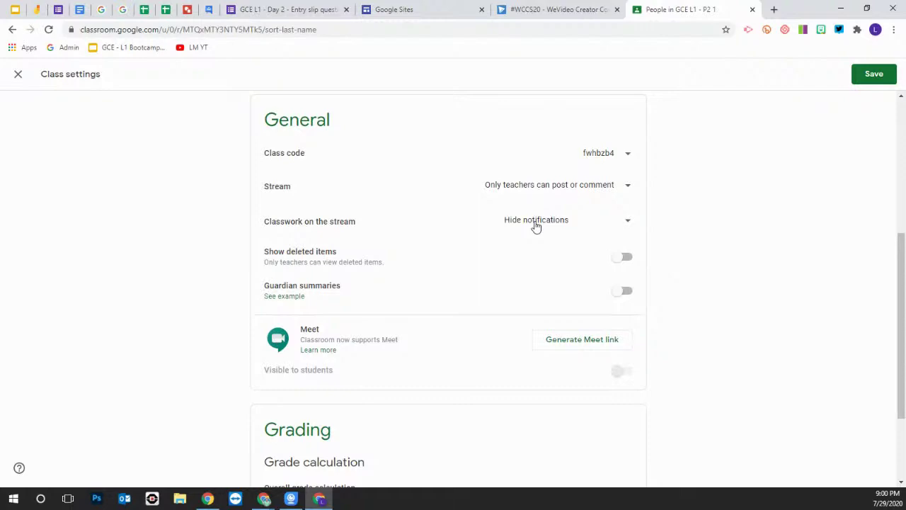
Turn on guardian e-mail summaries for the class and save the settings
click(618, 291)
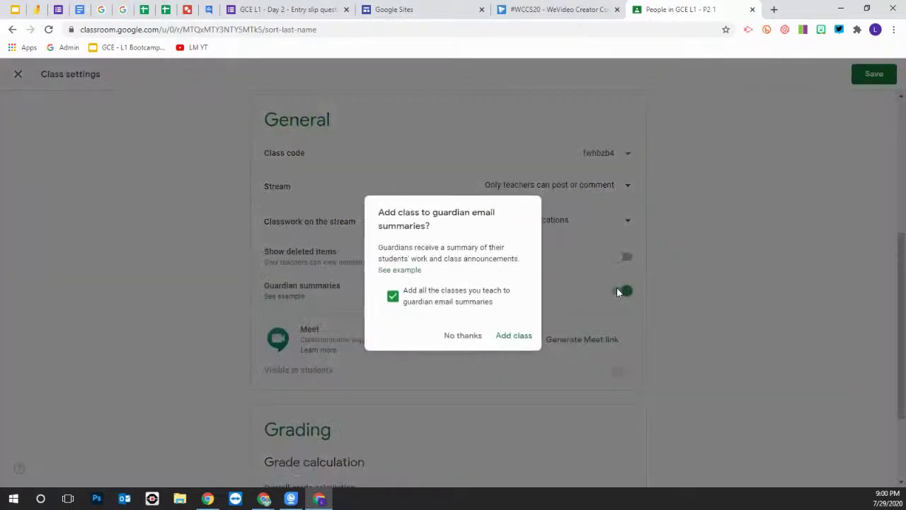
click(514, 337)
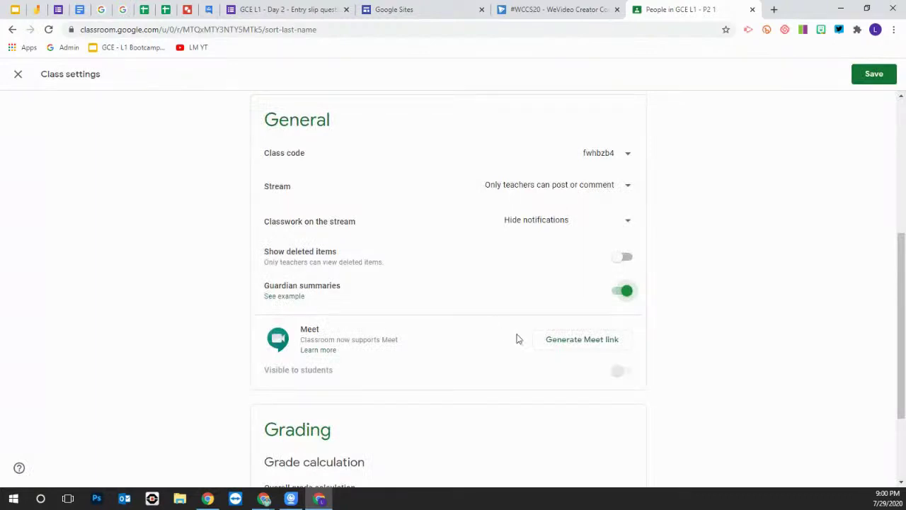
scroll(464, 326, down, 2)
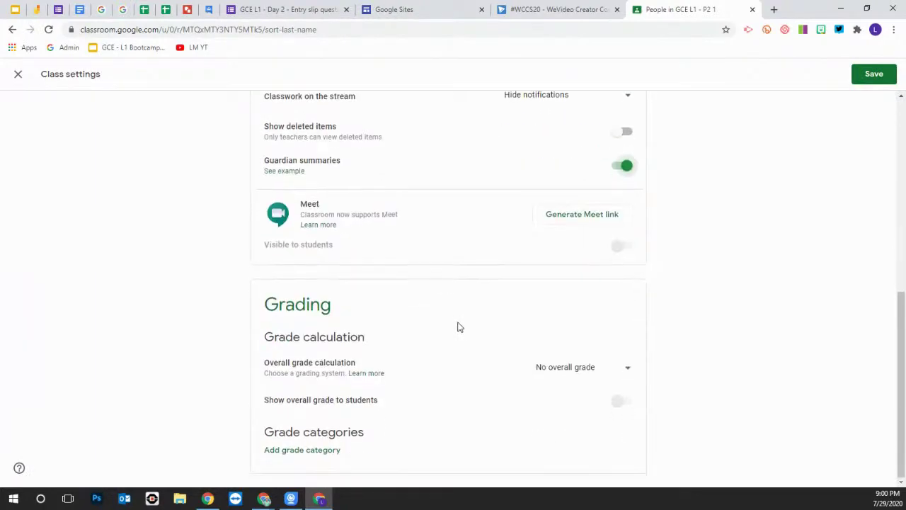
scroll(483, 332, up, 4)
scroll(524, 244, up, 2)
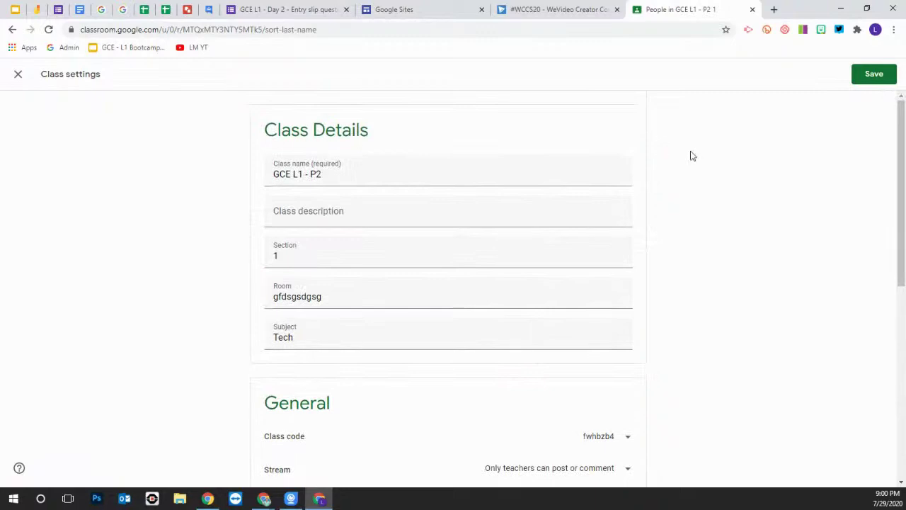
click(873, 75)
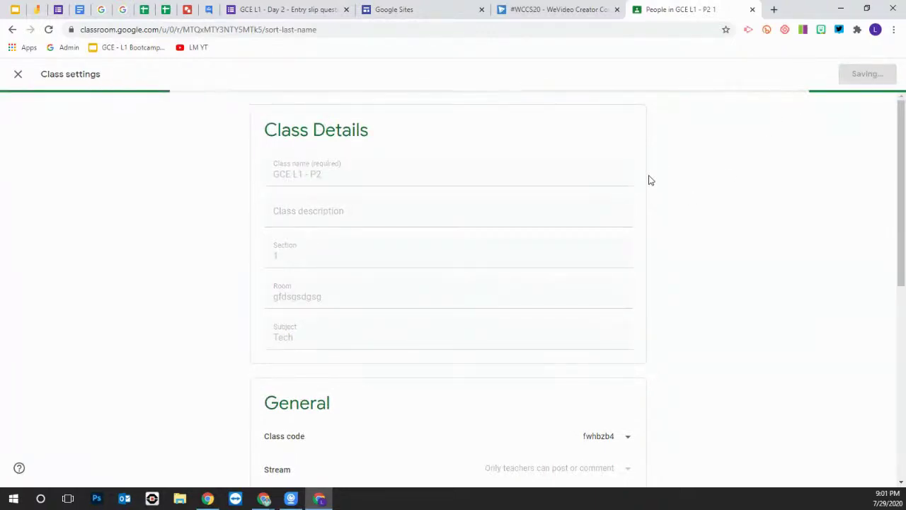
Check the enrolled student's work page, return to People, and bring up the Invite students form
click(457, 305)
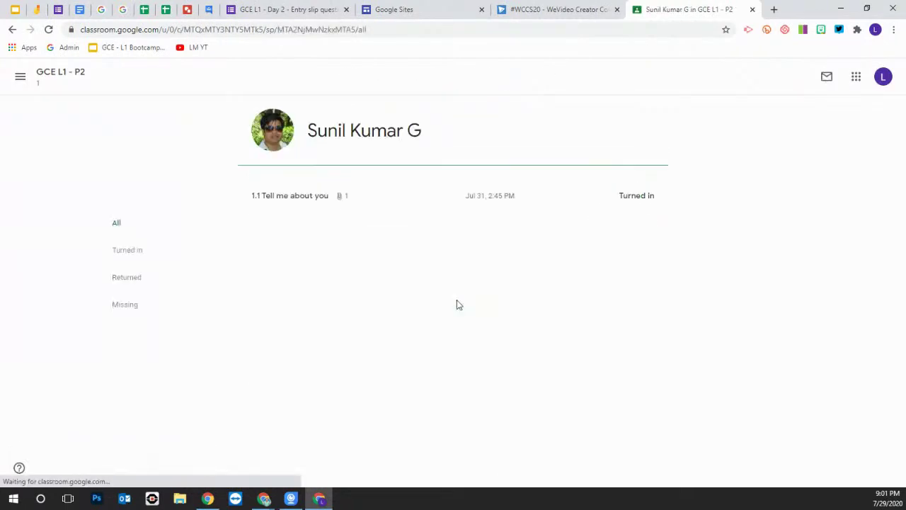
click(11, 29)
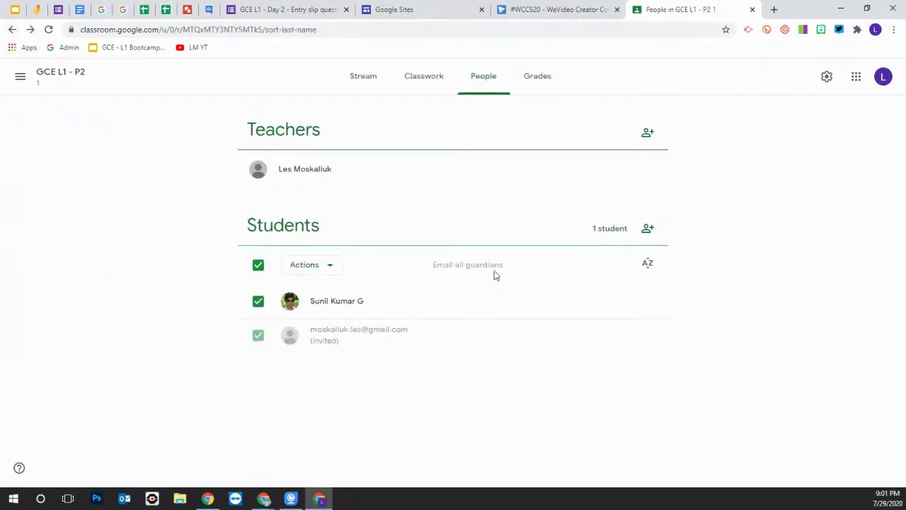
click(325, 305)
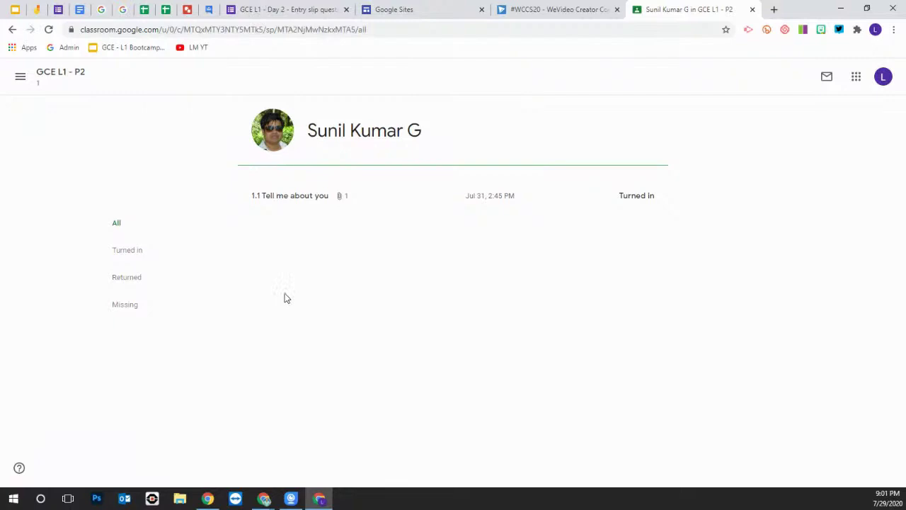
click(13, 31)
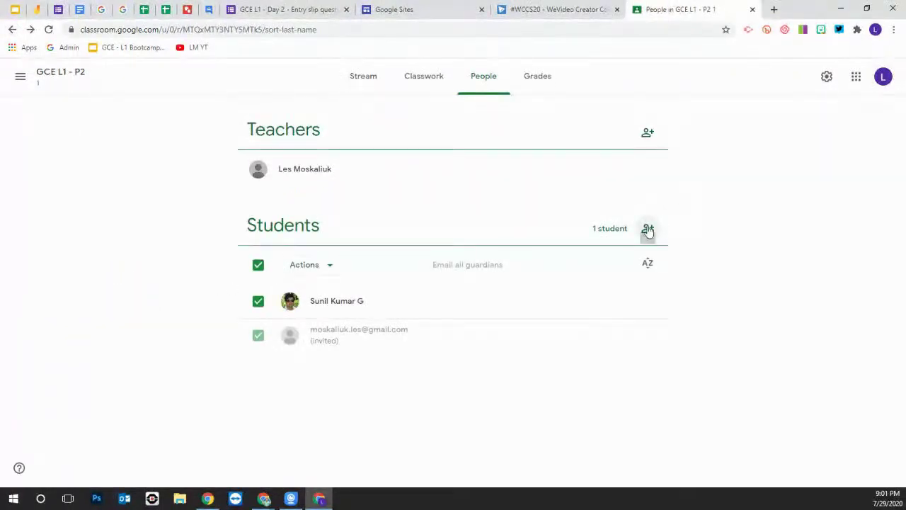
click(648, 230)
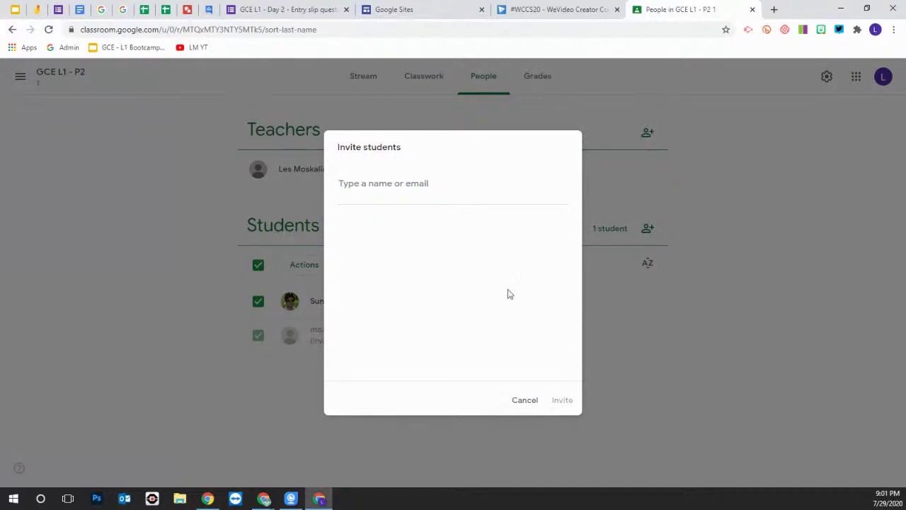
Cancel the Invite students dialog, revisit the student's work page, then go to Classwork
click(535, 405)
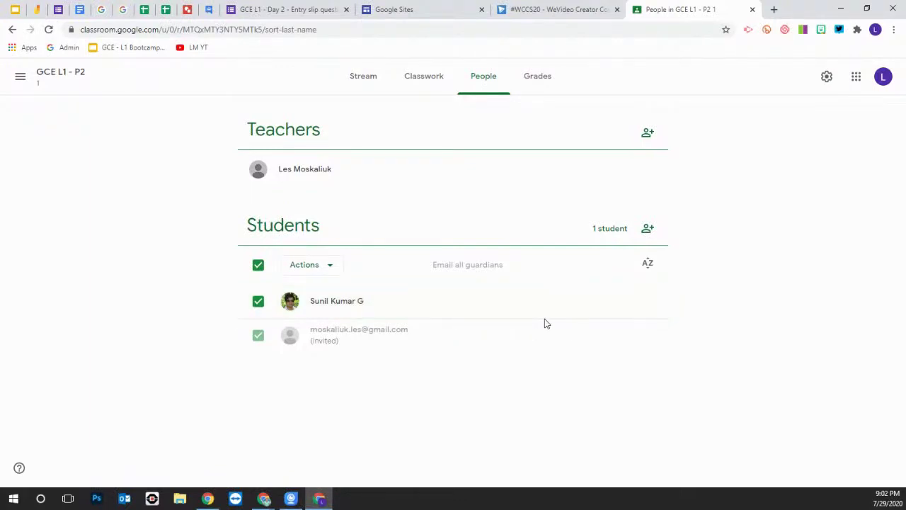
click(338, 308)
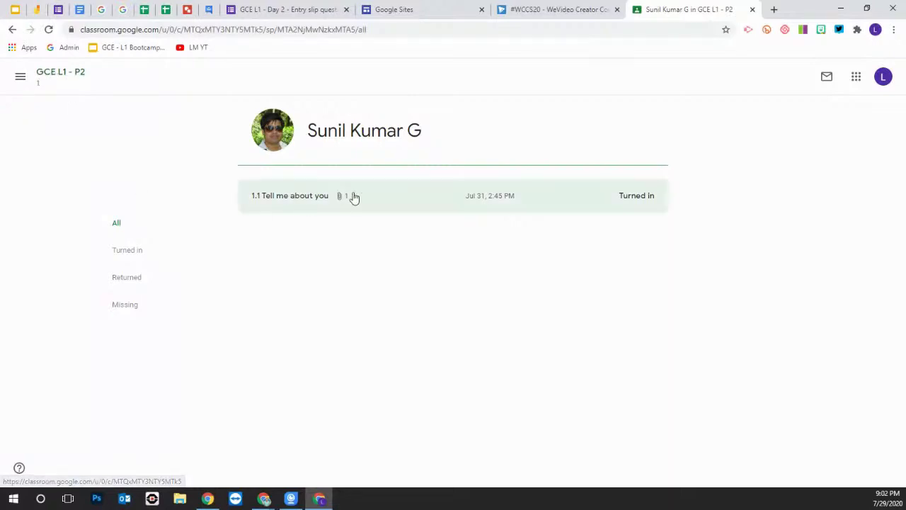
click(13, 30)
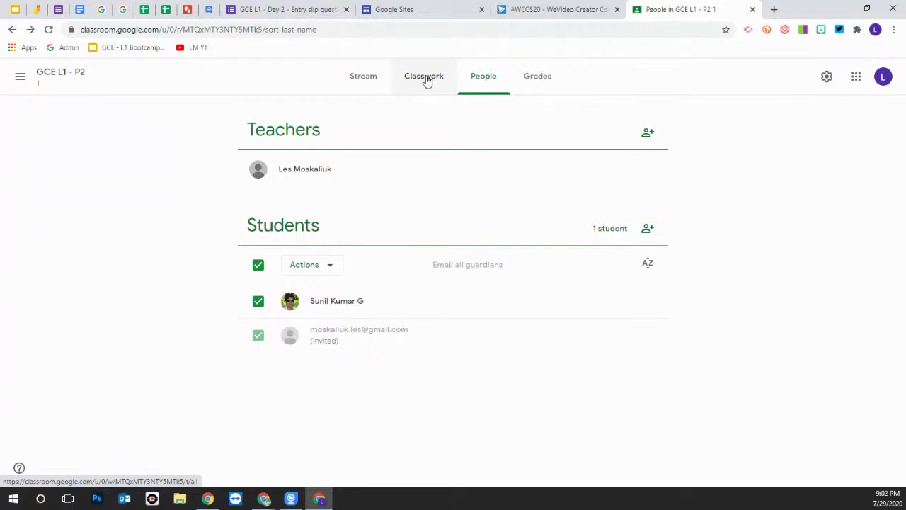
click(425, 78)
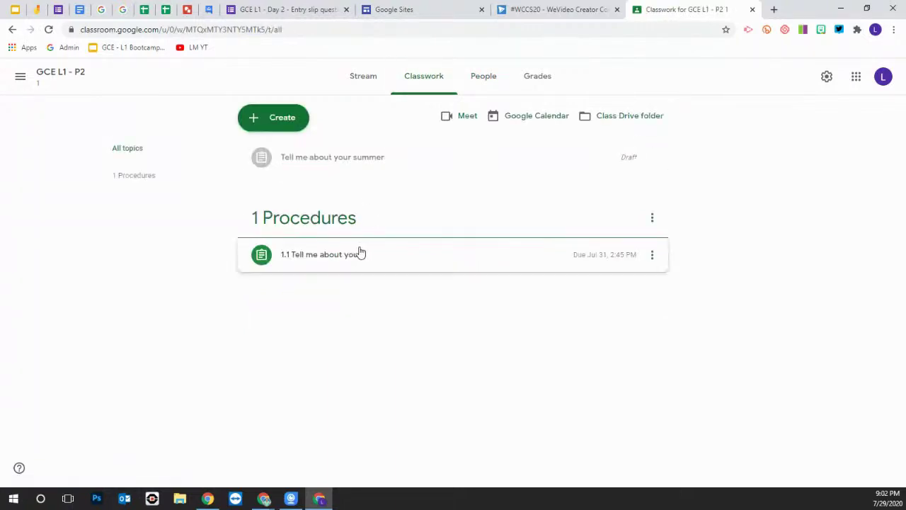
Expand the 1.1 Tell me about you assignment and view its student work overview
click(337, 261)
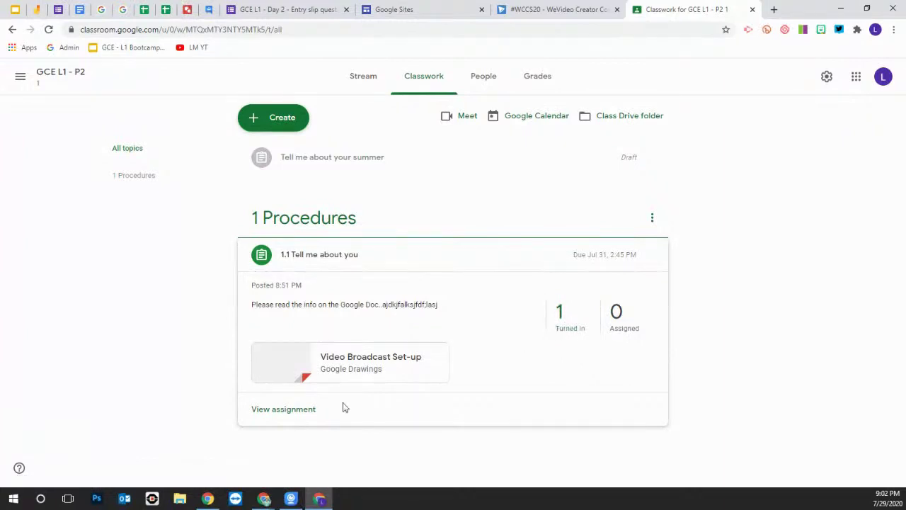
click(304, 412)
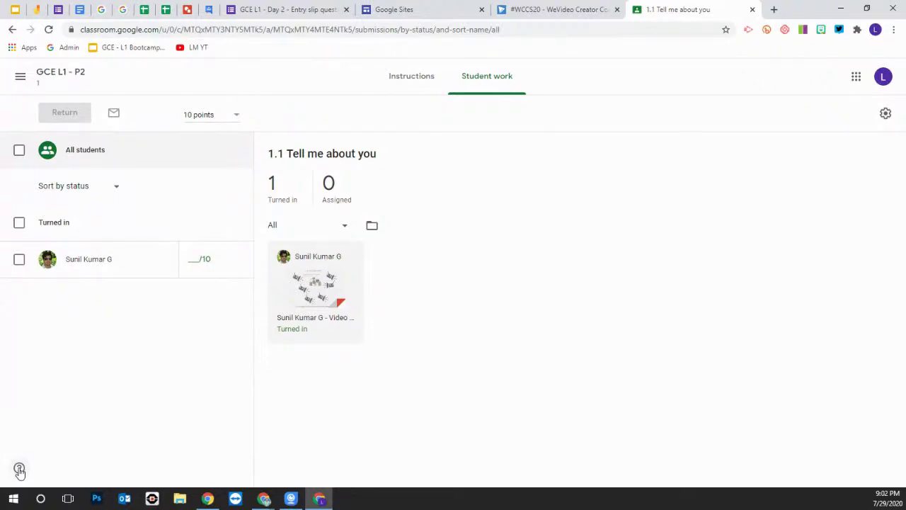
click(19, 469)
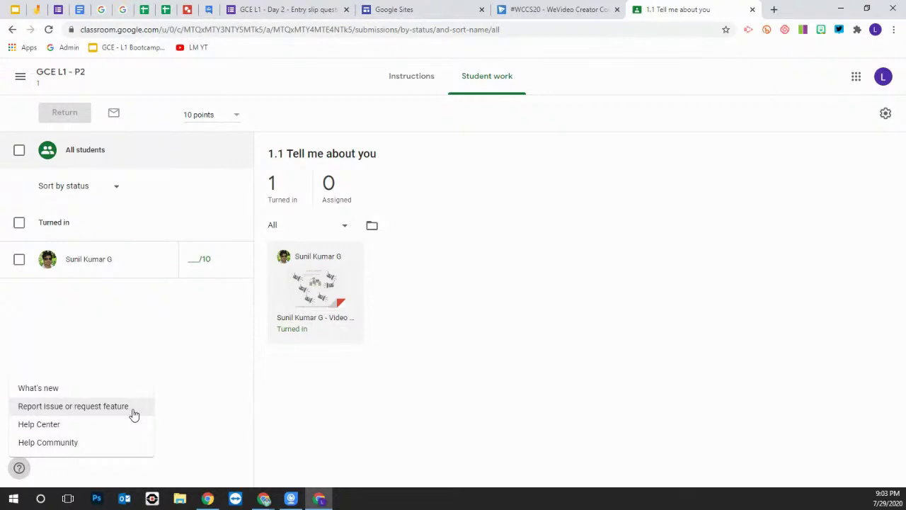
click(186, 410)
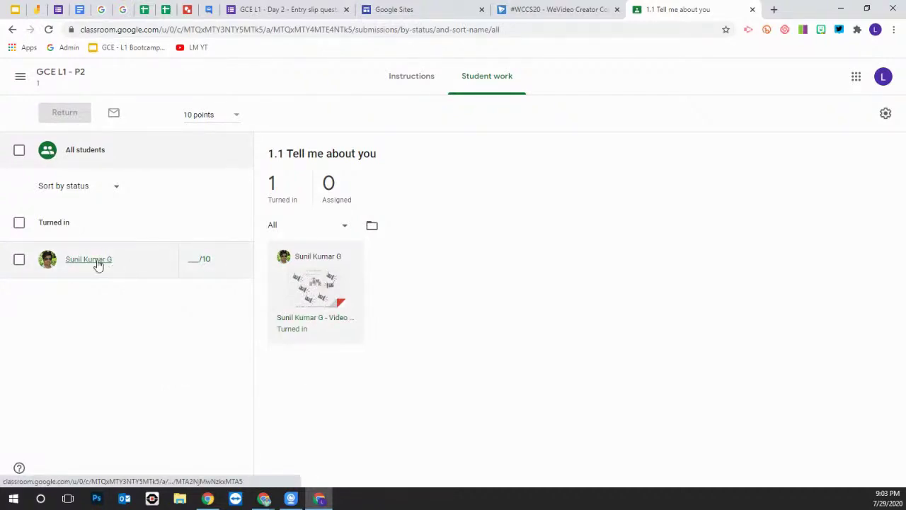
Open the student's turned-in Video Broadcast Set-up drawing for grading and select the grade box
click(92, 262)
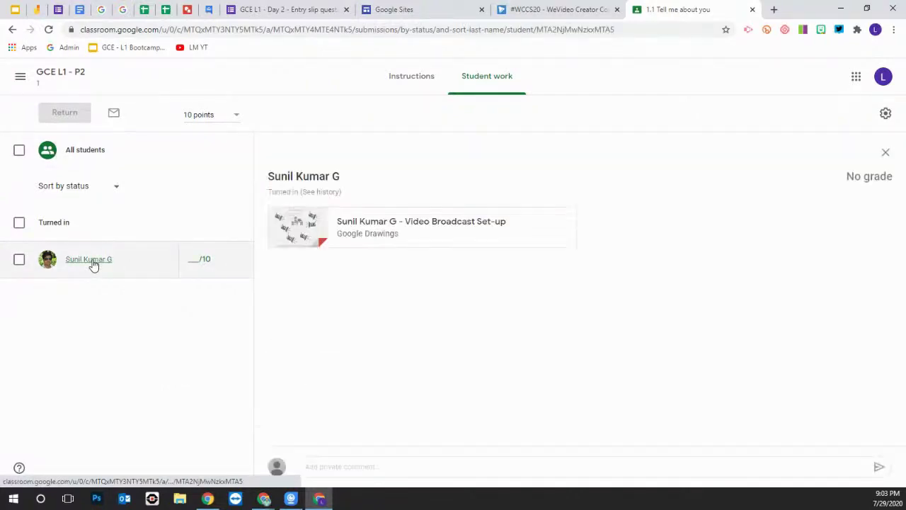
click(375, 230)
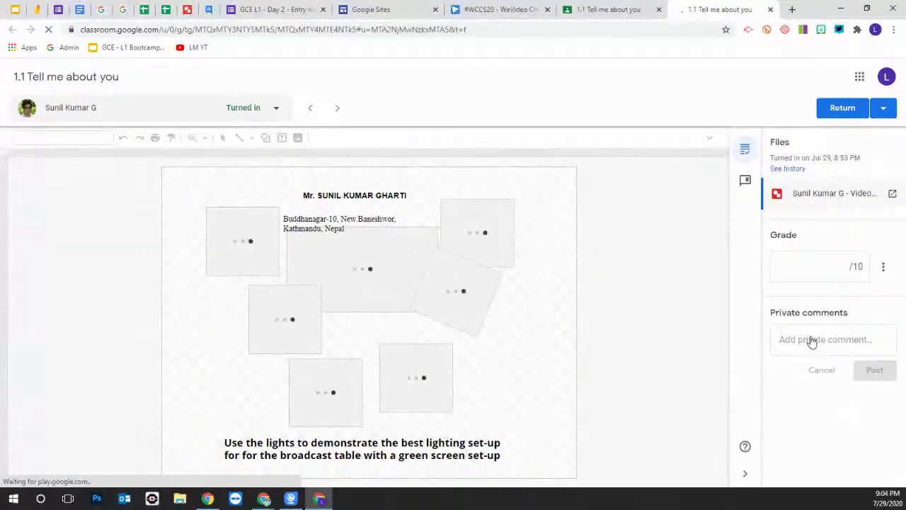
click(824, 263)
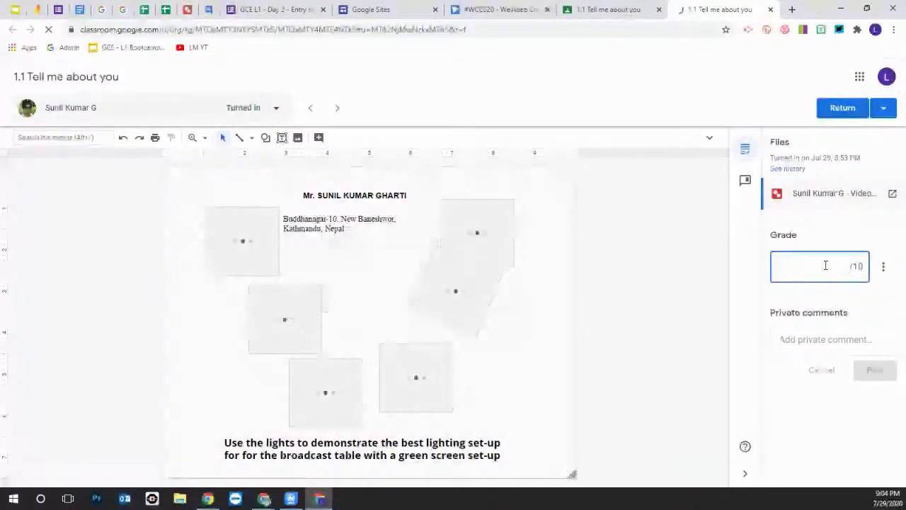
Enter a draft grade of 9 and post the private comment 'Left side lights should face presenter'
text(9)
click(781, 341)
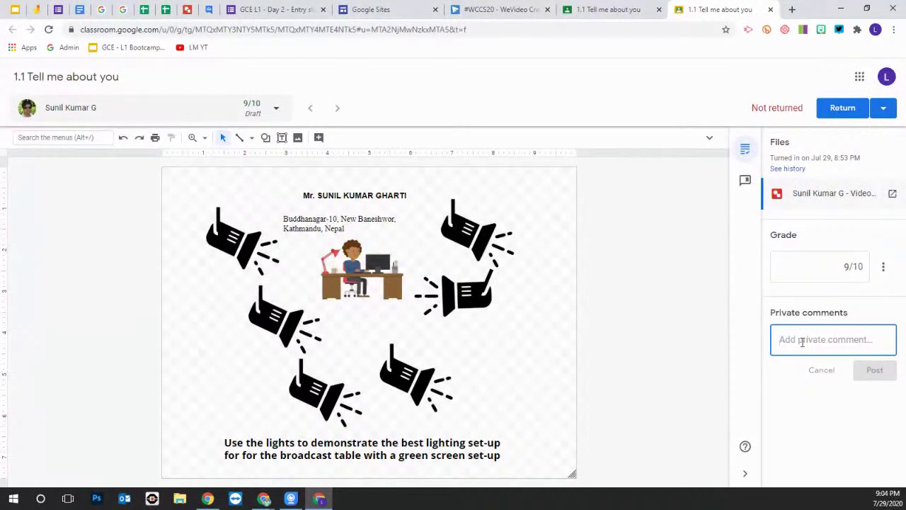
text(Left side)
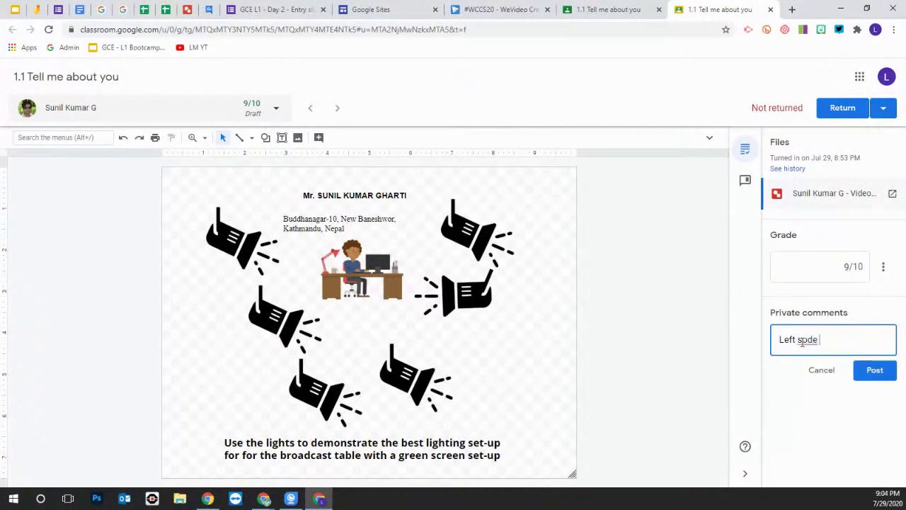
key(BackSpace)
key(BackSpace)
key(BackSpace)
key(BackSpace)
text(ide lights should fa)
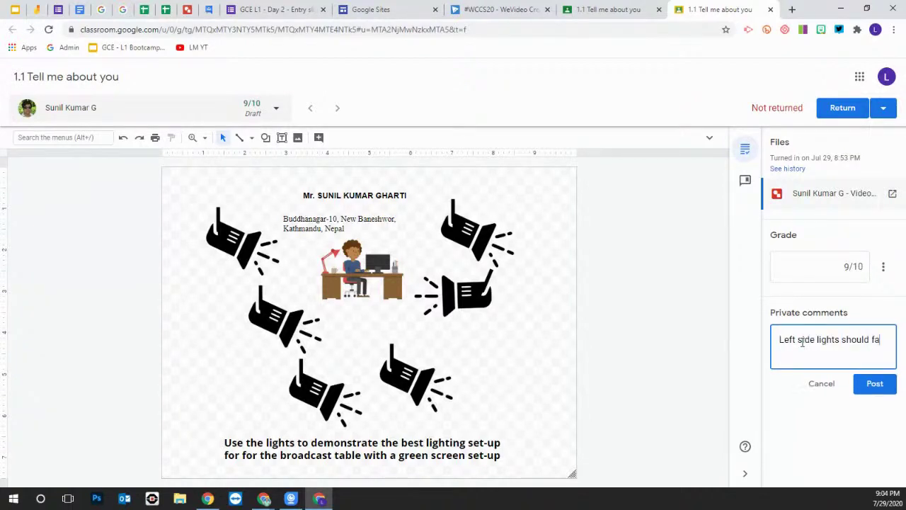
text(ce presetne)
key(BackSpace)
key(BackSpace)
key(BackSpace)
text(nter)
click(876, 388)
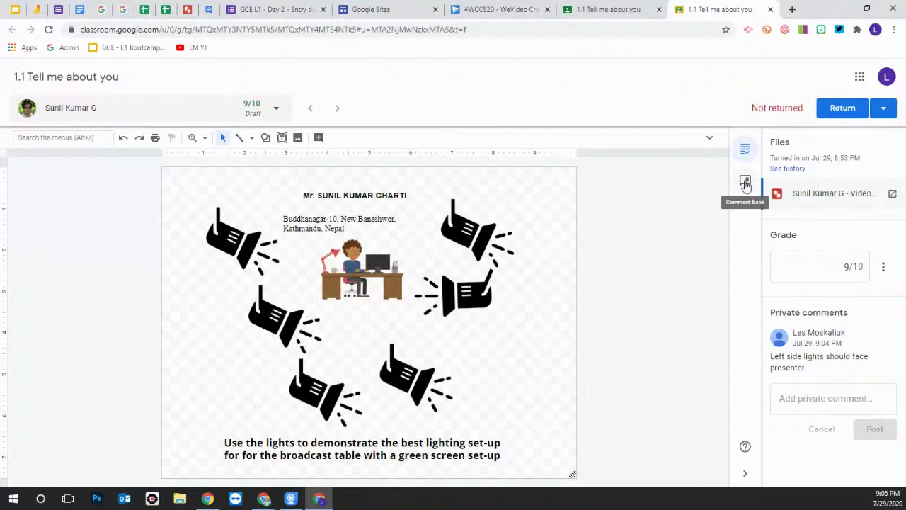
Add the comment 'fdsfasfadsf' to the comment bank
click(745, 183)
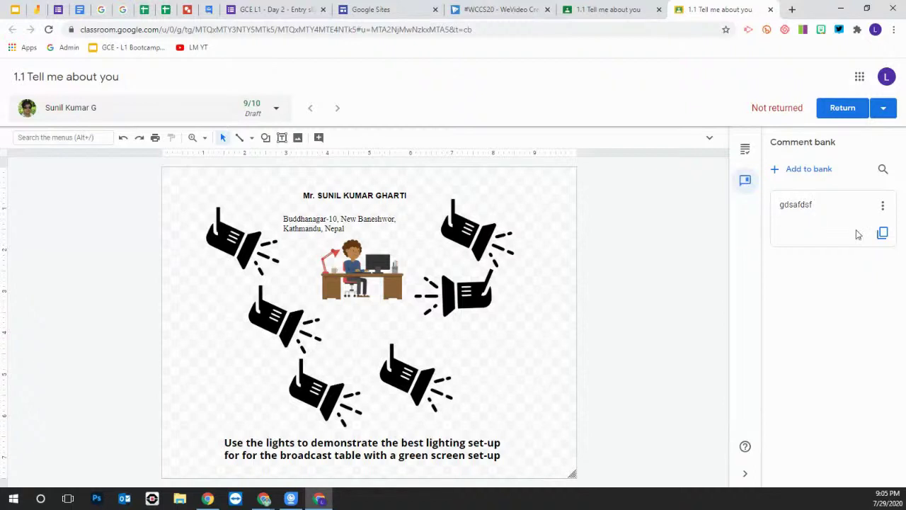
click(776, 173)
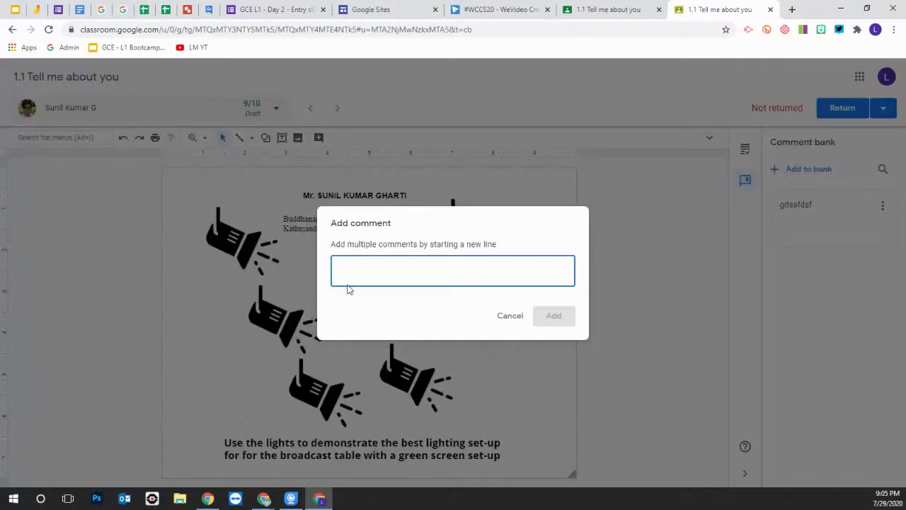
text(fdsfasfadsf)
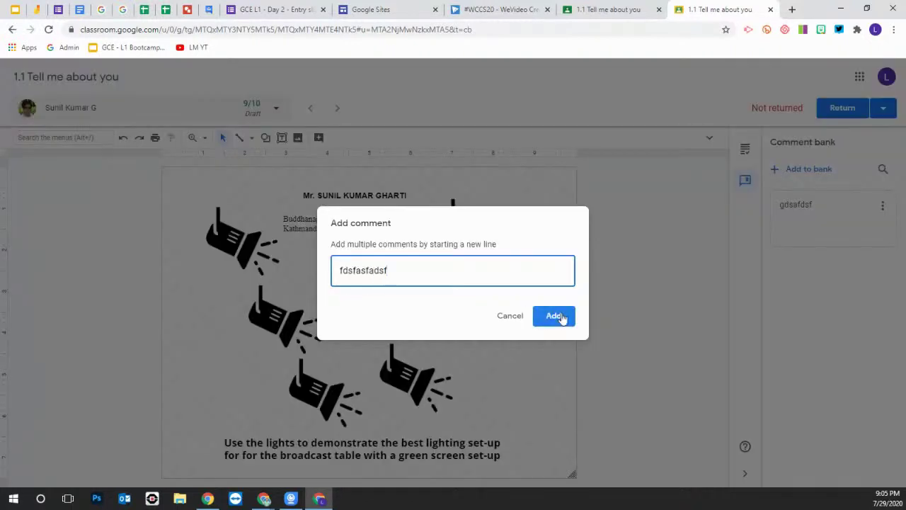
click(562, 317)
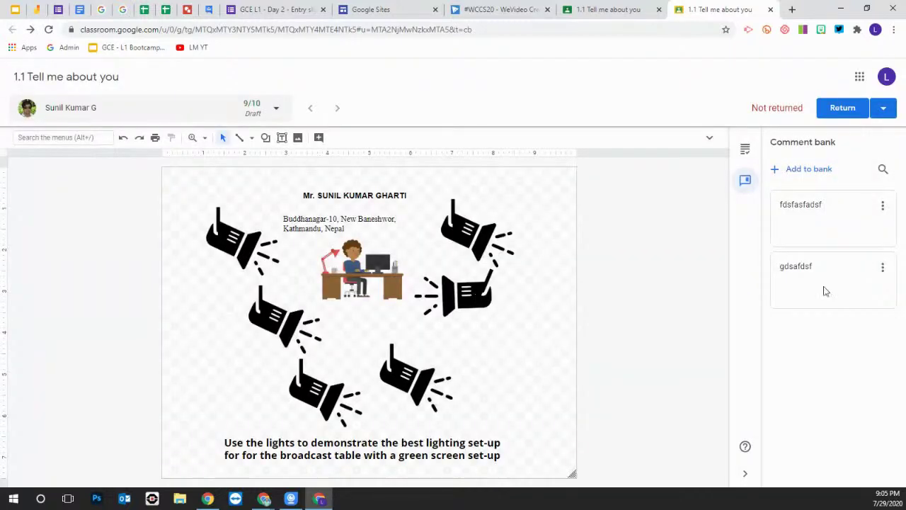
Copy the saved bank comment 'gdsafdsf' and paste it into a new private comment
mouse_move(871, 273)
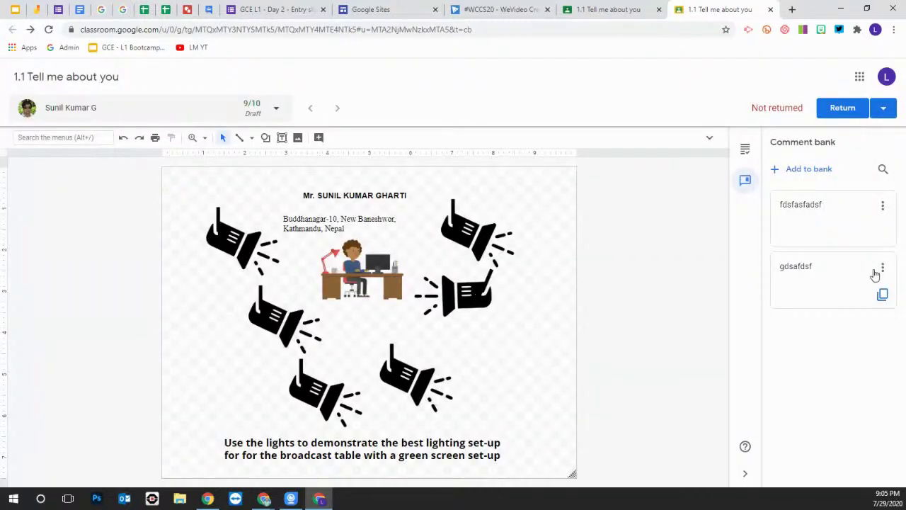
double_click(821, 271)
click(882, 295)
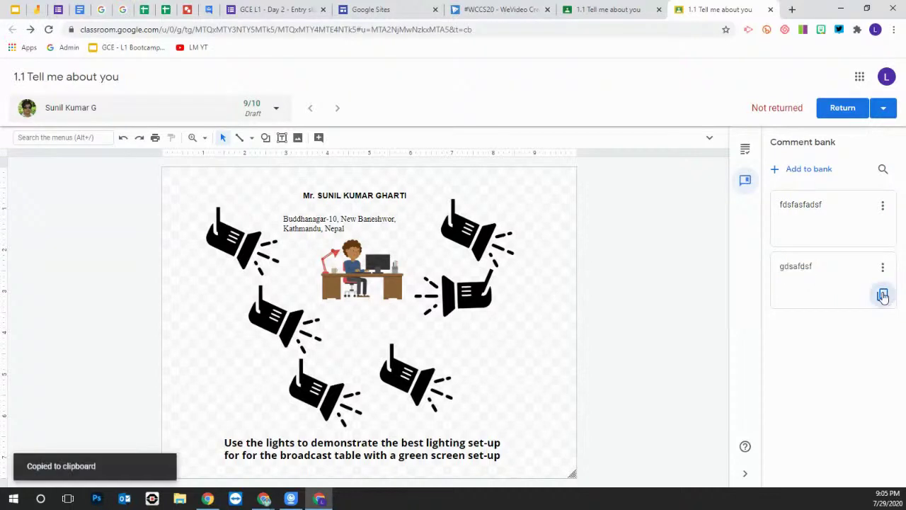
click(745, 149)
click(797, 394)
key(ctrl+v)
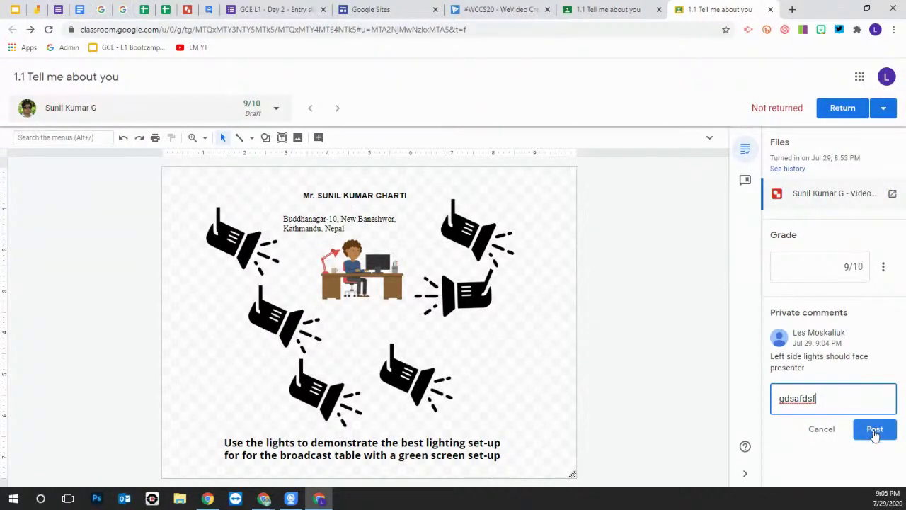
Post the second private comment and return the 9/10-graded work to the student
click(875, 431)
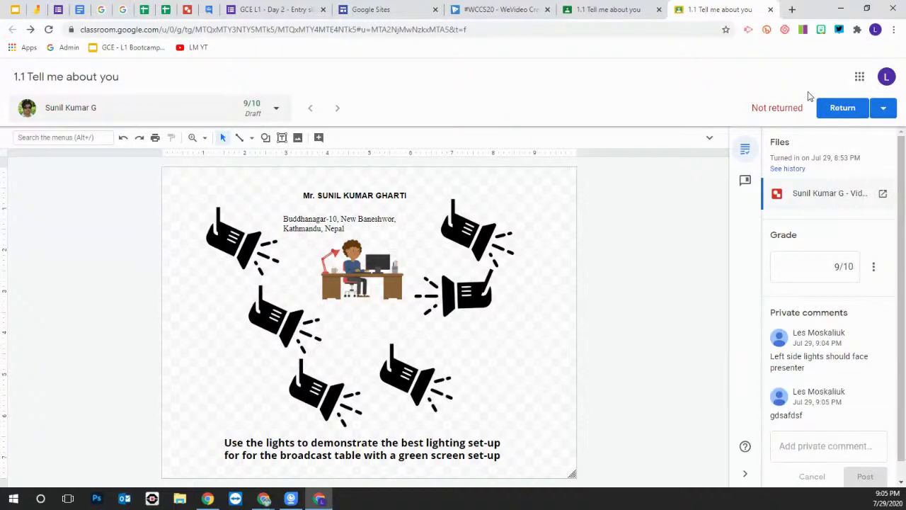
click(841, 109)
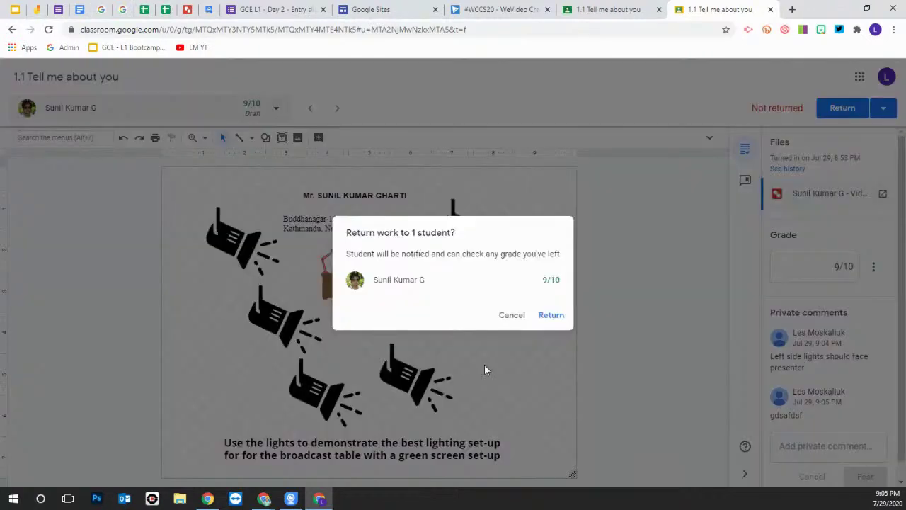
click(552, 316)
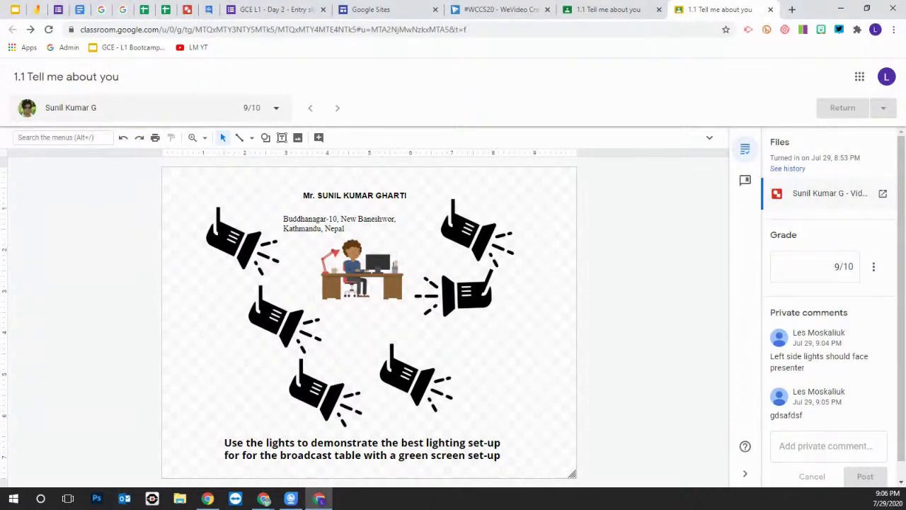
Go to slide 11 (Google Sites) in the training deck and close both '1.1 Tell me about you' tabs
click(15, 14)
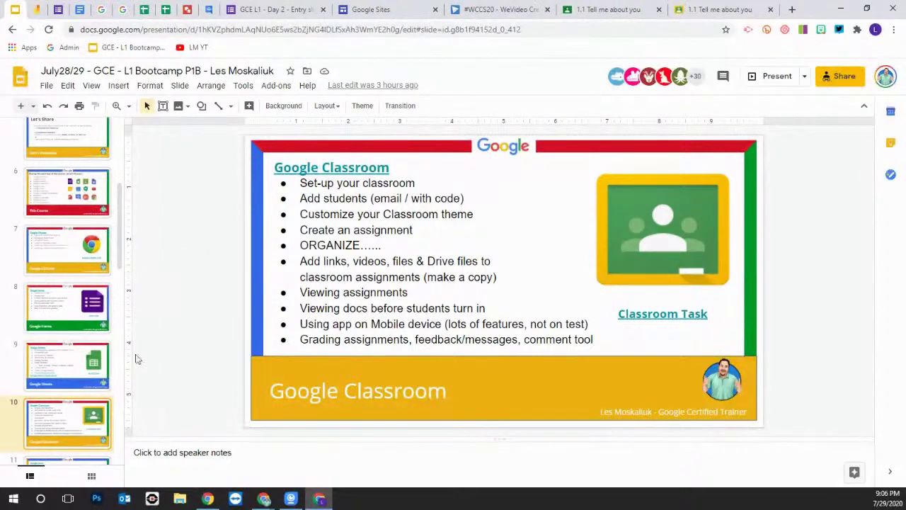
key(Down)
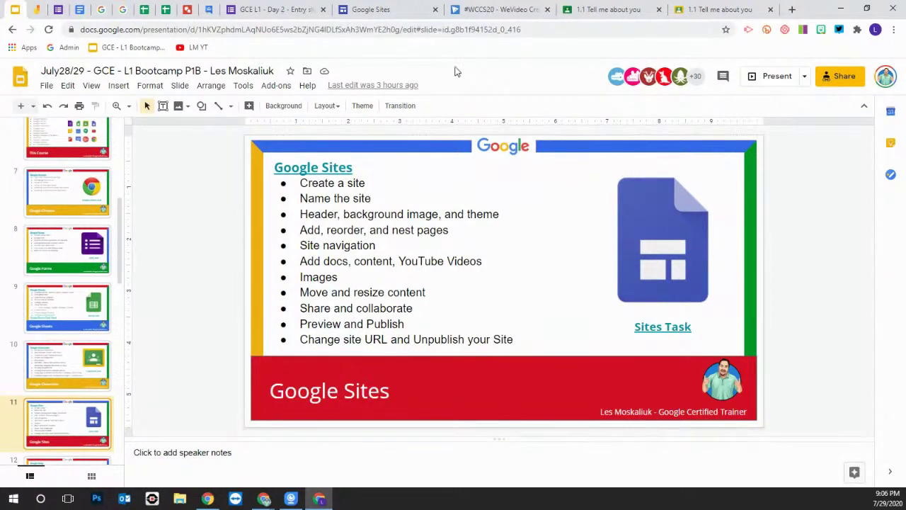
click(771, 9)
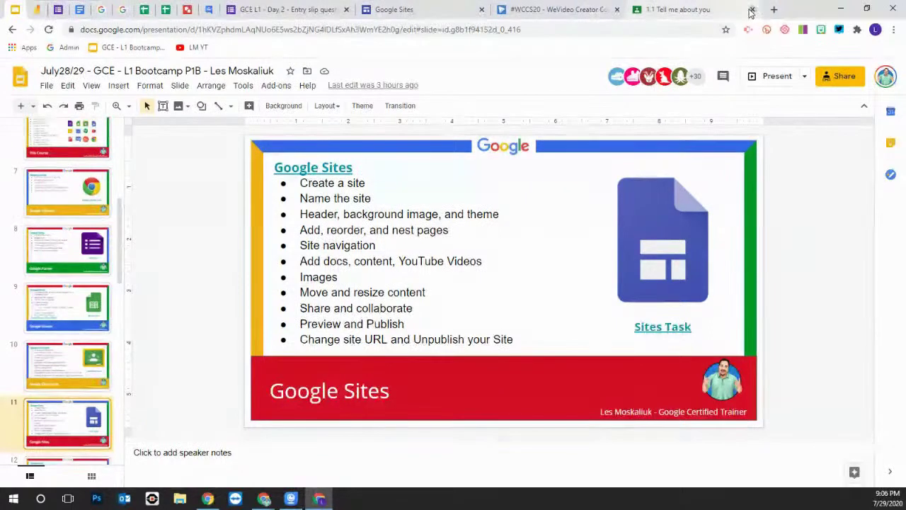
click(752, 10)
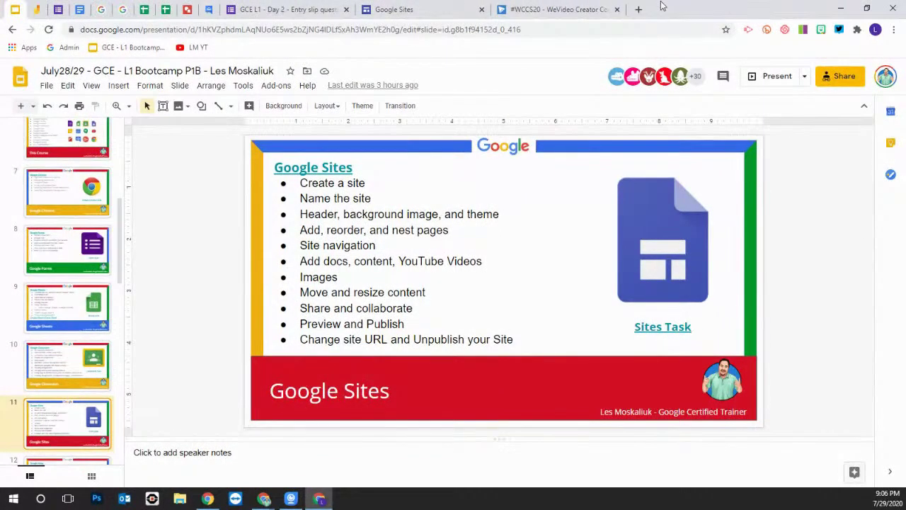
In a new browser tab, load sites.google.com by typing 'site' in the address bar
click(638, 9)
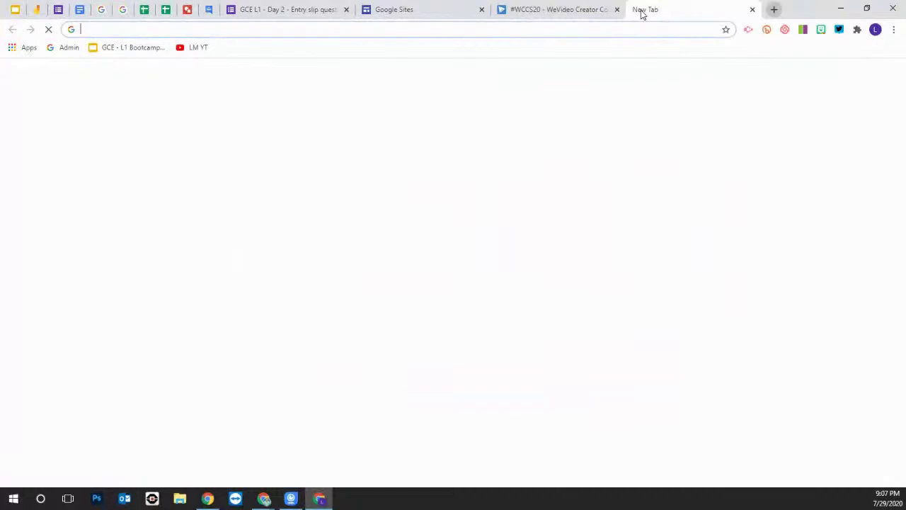
text(sites.google.com)
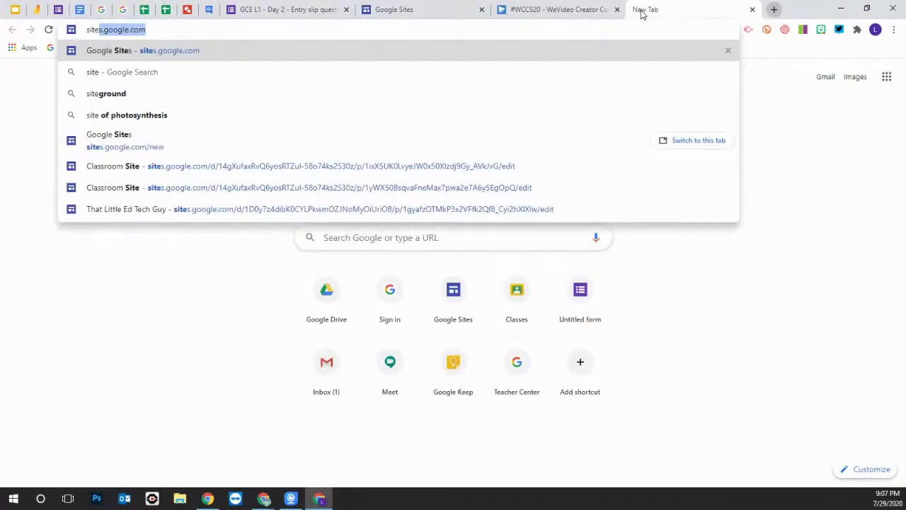
key(Return)
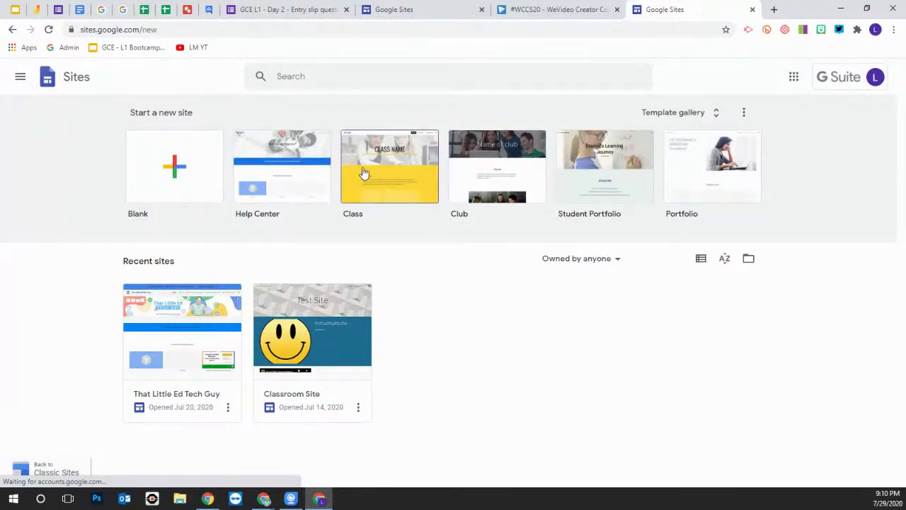
Create a new site from the Class template thumbnail and select its document name box
click(386, 170)
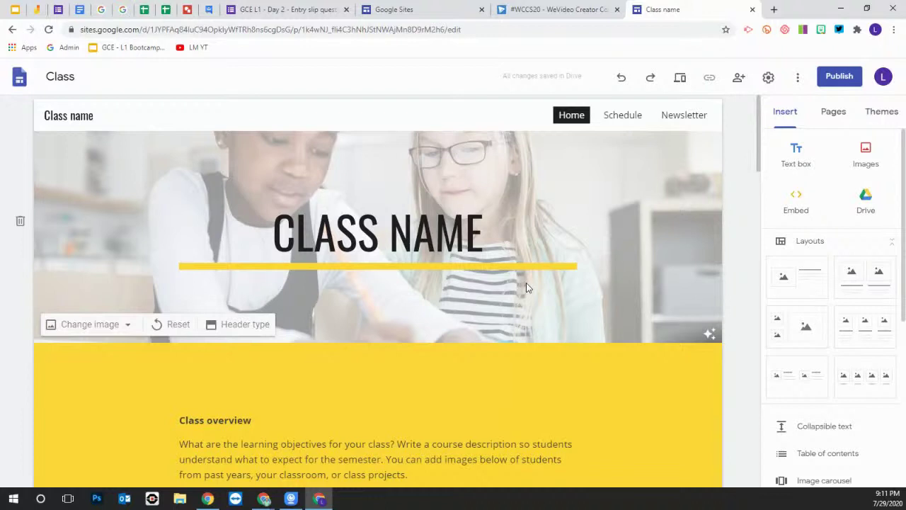
click(61, 76)
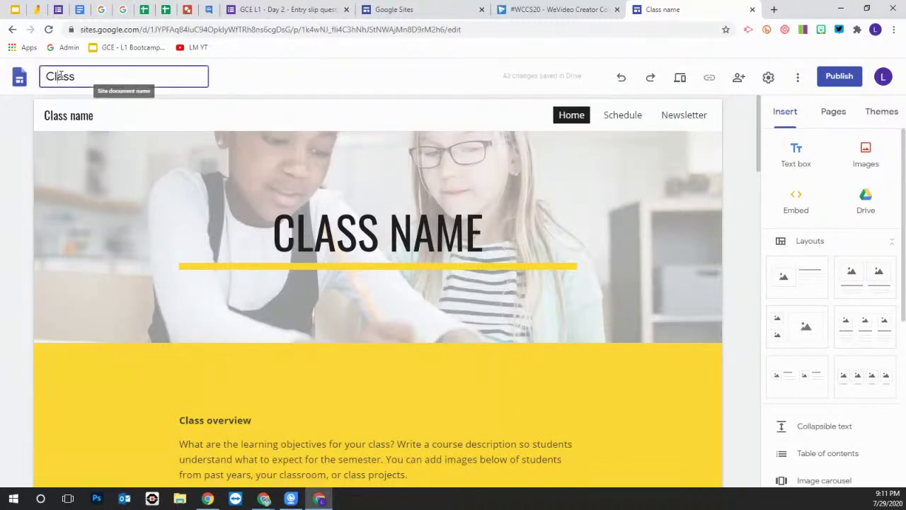
Replace the document name 'Class' with the teacher's Tech Class title, correcting typos before confirming
double_click(74, 76)
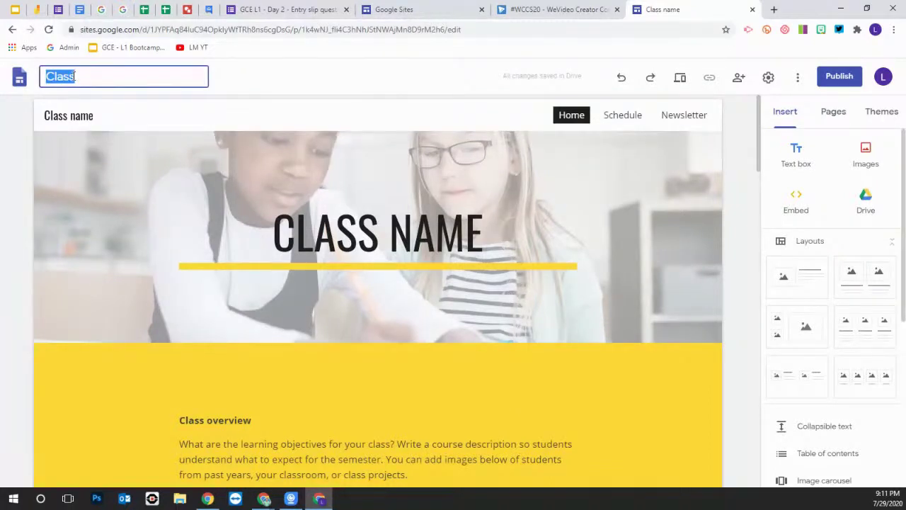
text(Tech)
key(BackSpace)
key(BackSpace)
key(BackSpace)
text(MC 1)
key(BackSpace)
key(BackSpace)
key(BackSpace)
key(BackSpace)
key(BackSpace)
text(Mr. M's )
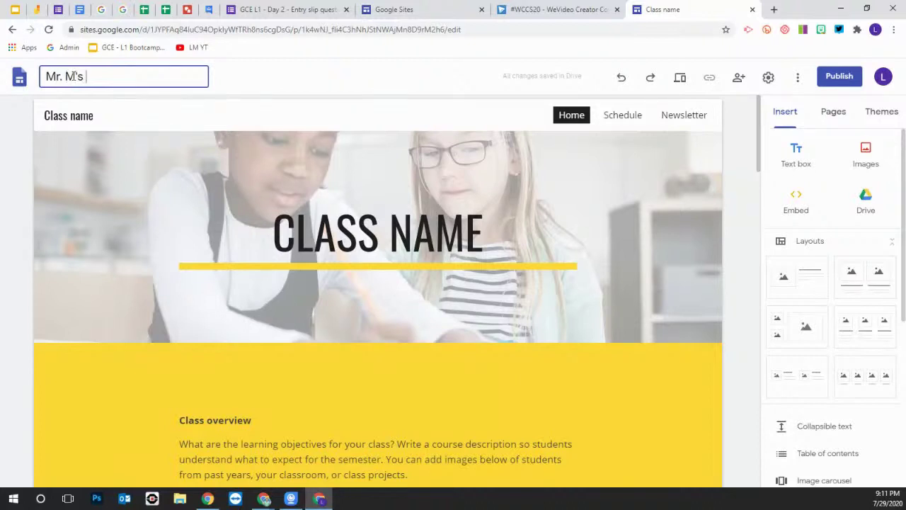
text(Tech Class)
key(Return)
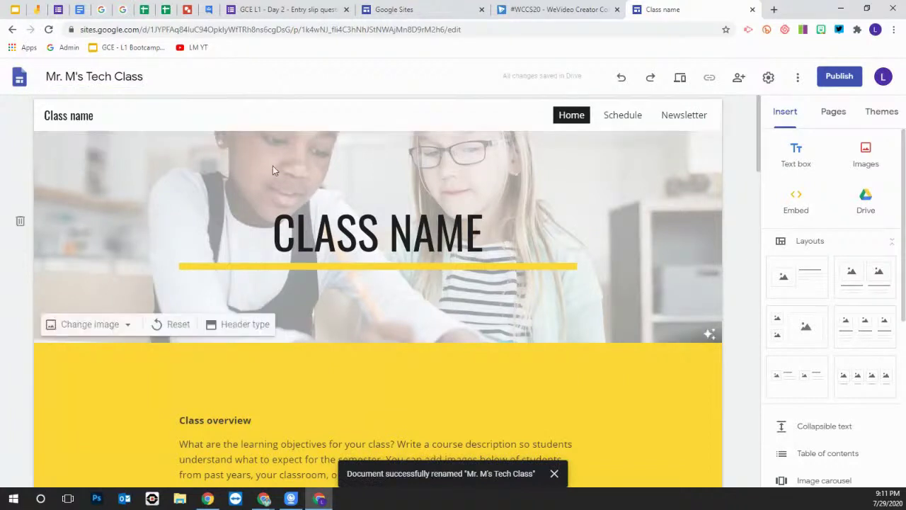
Overwrite the CLASS NAME header title text with WELCOME
click(354, 179)
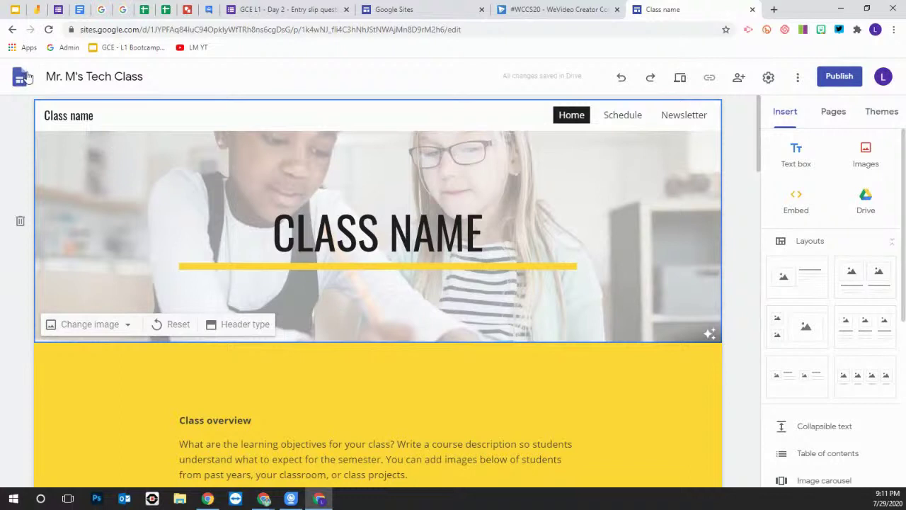
click(61, 76)
text(.)
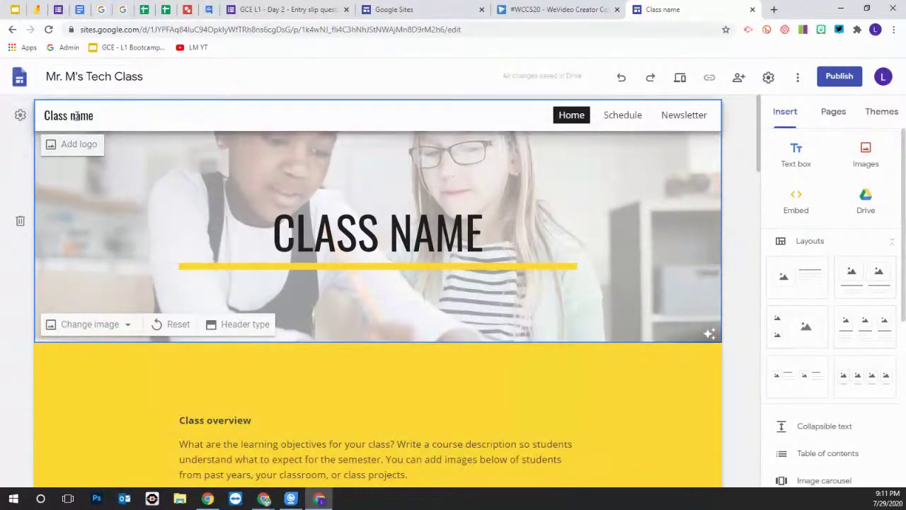
click(277, 233)
drag(275, 233, 484, 226)
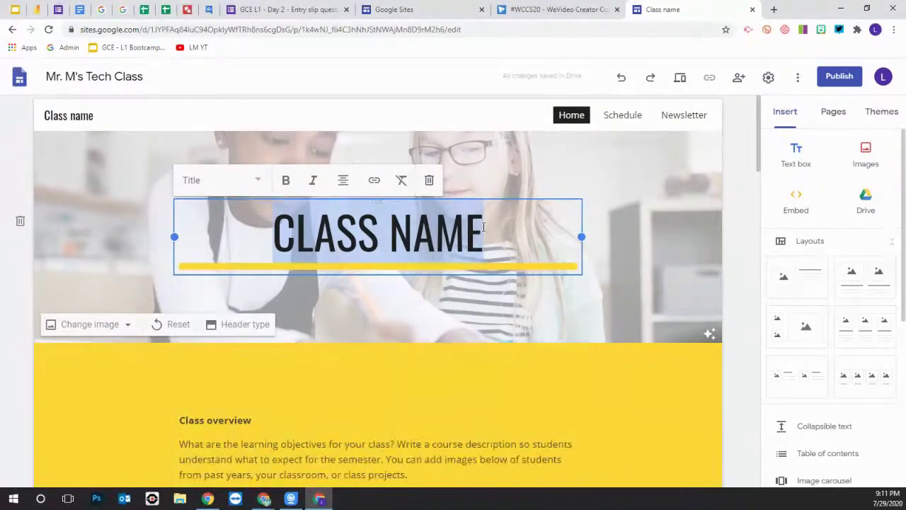
text(WELCOME)
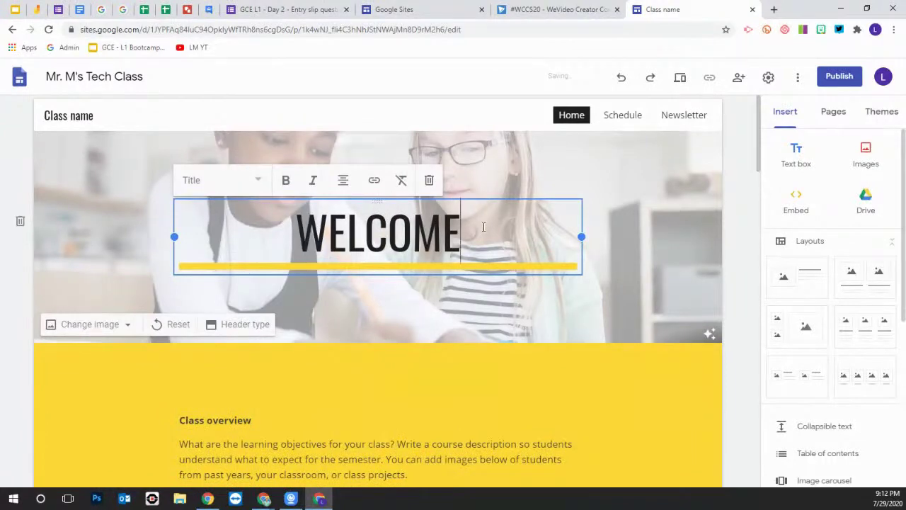
click(633, 181)
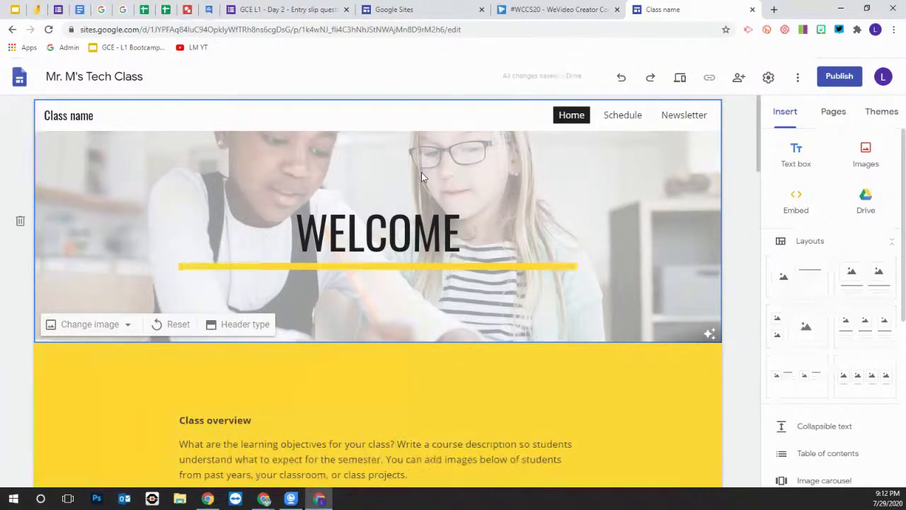
Copy the site name from the top bar and paste it over the header's 'Class name' placeholder
click(571, 121)
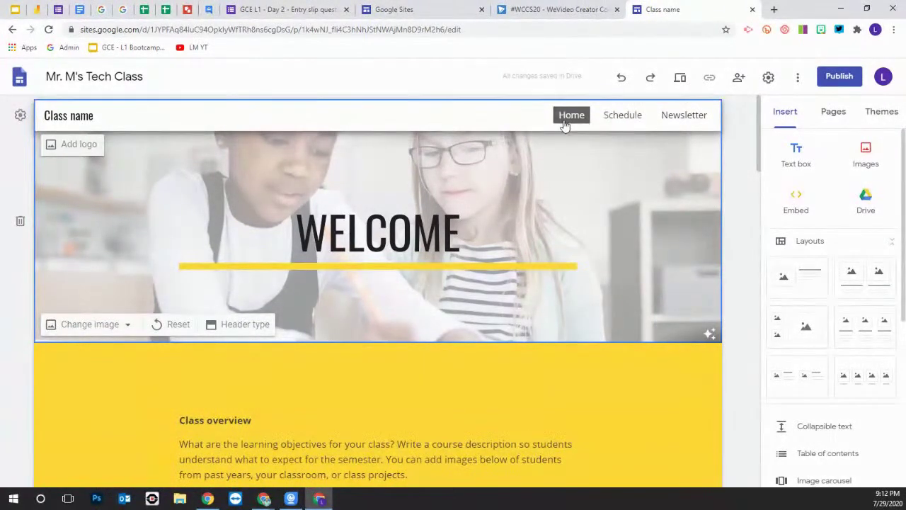
click(83, 116)
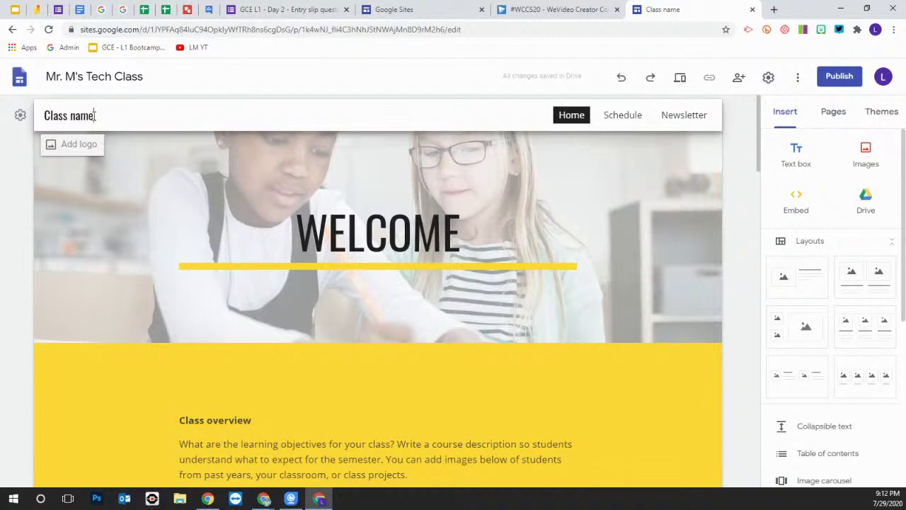
drag(141, 75, 37, 84)
key(ctrl+c)
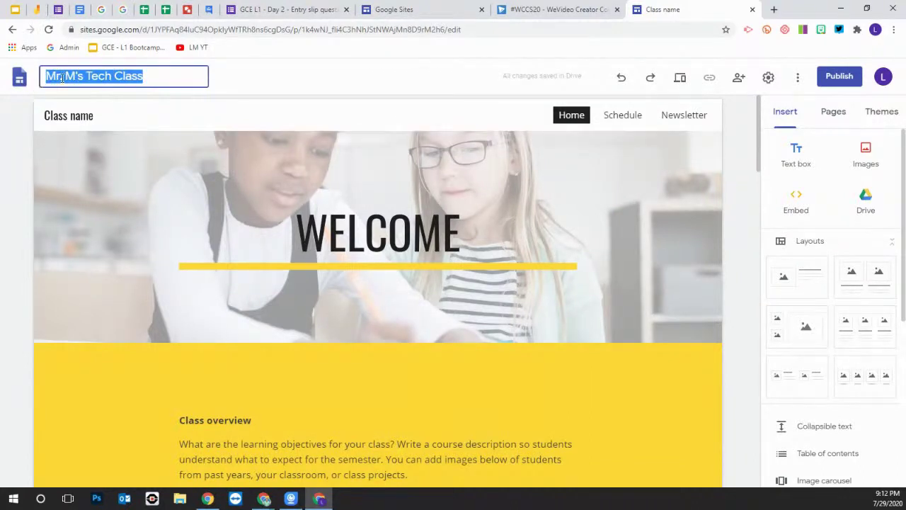
drag(94, 113, 44, 122)
key(ctrl+v)
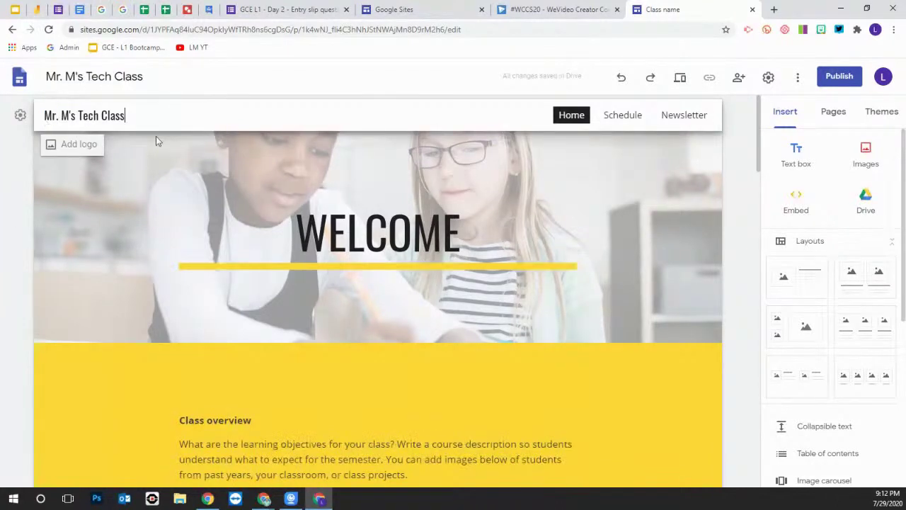
click(457, 185)
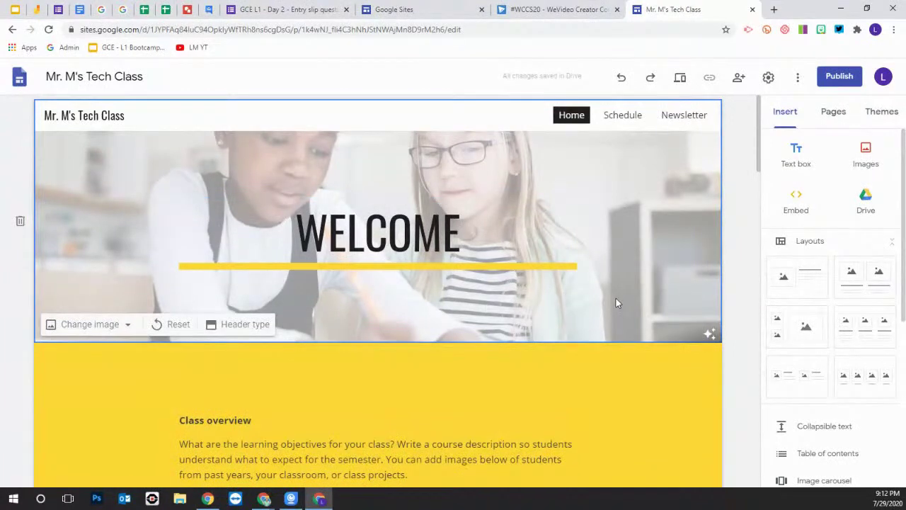
Set the header background to the typewriter keys photo from the Gallery
click(109, 324)
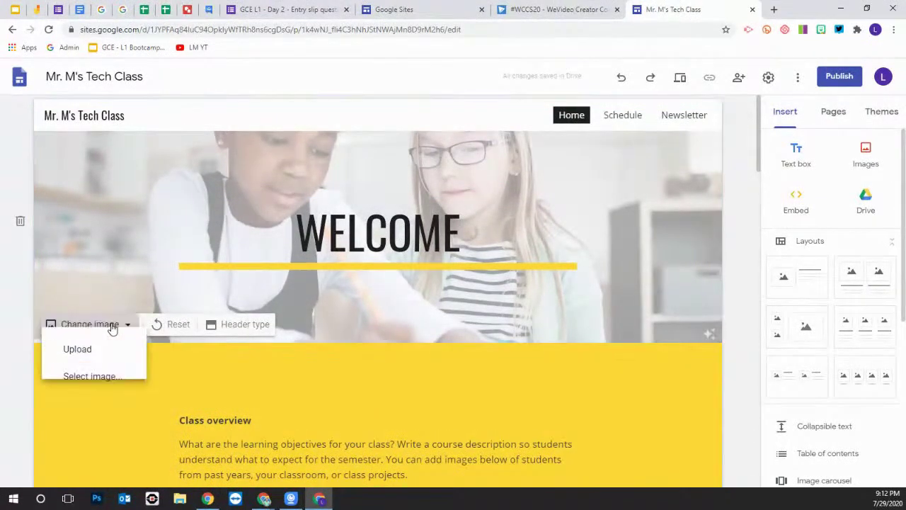
click(130, 390)
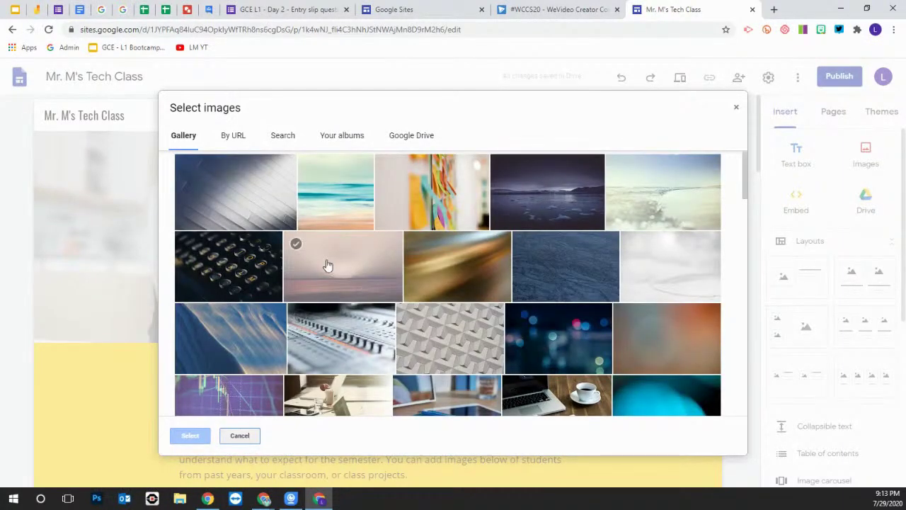
click(247, 276)
click(189, 436)
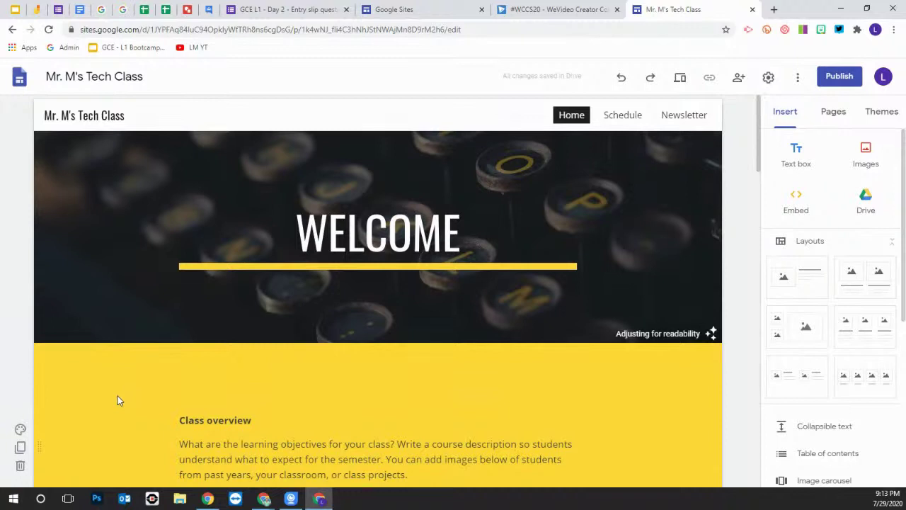
mouse_move(126, 304)
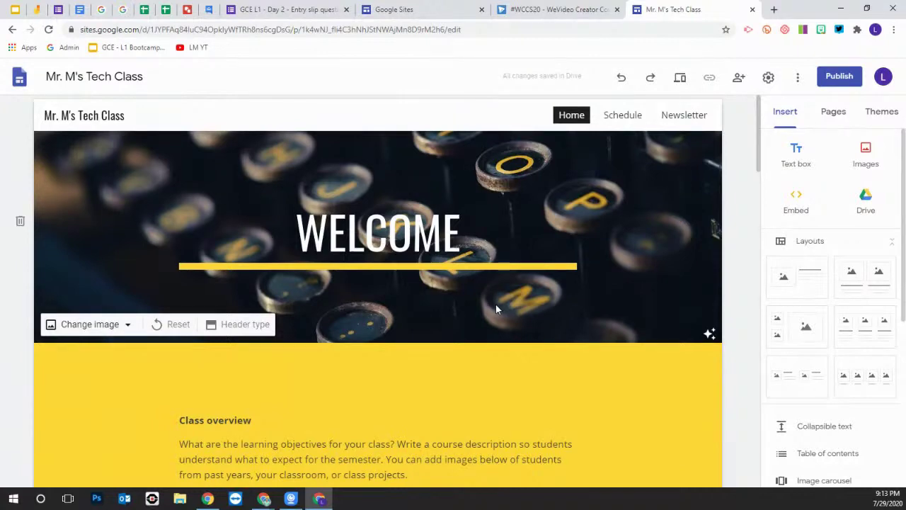
Try the Title only, Banner, Large banner and Cover header layouts, settling on Banner
click(245, 327)
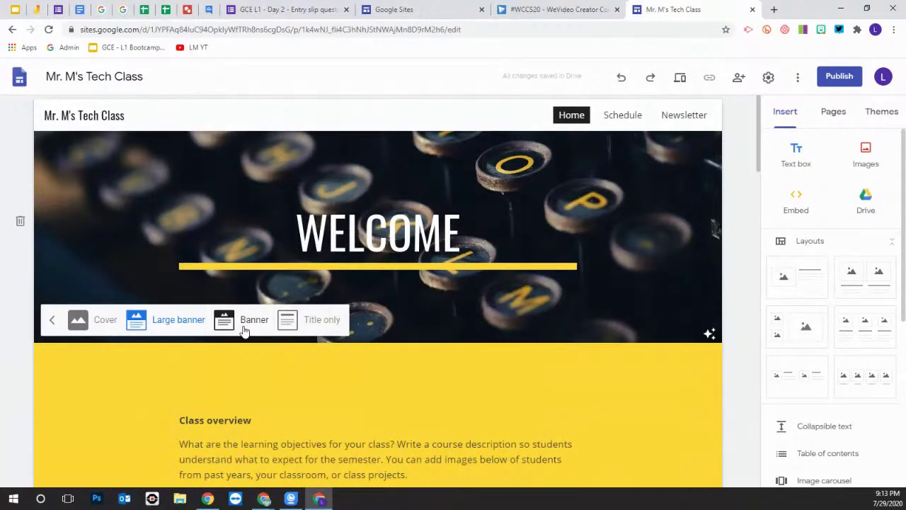
click(312, 320)
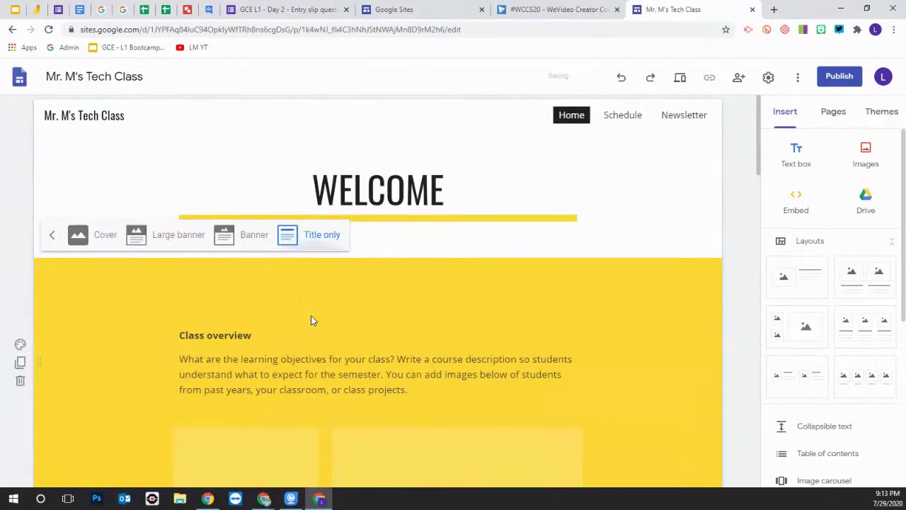
click(252, 237)
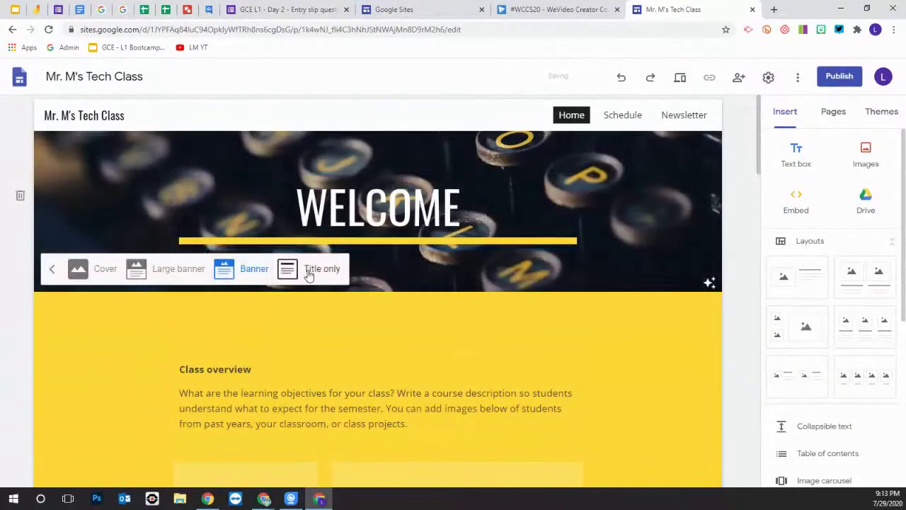
click(178, 270)
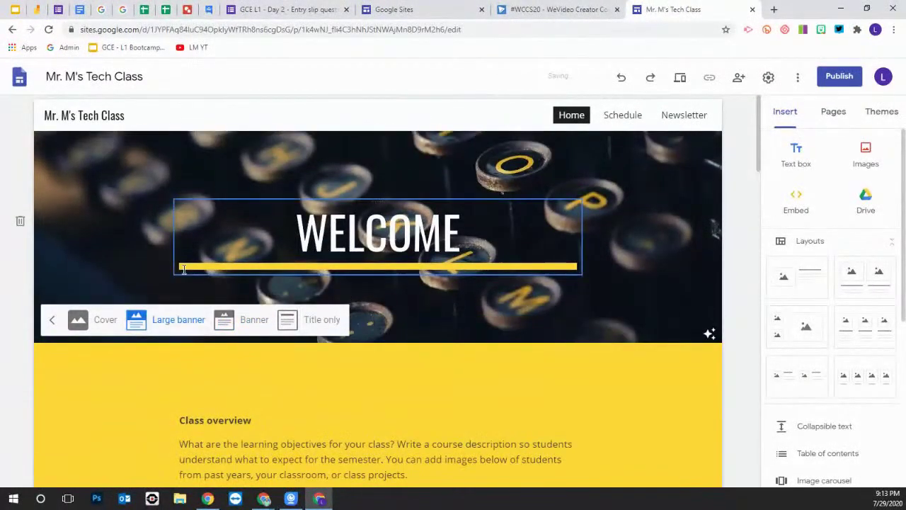
click(100, 320)
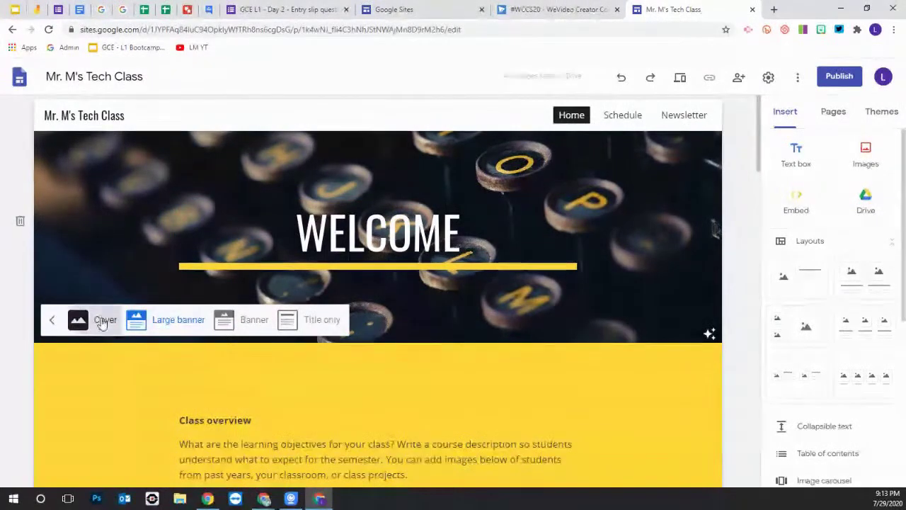
scroll(127, 340, down, 2)
click(182, 243)
scroll(177, 269, down, 2)
scroll(177, 298, up, 5)
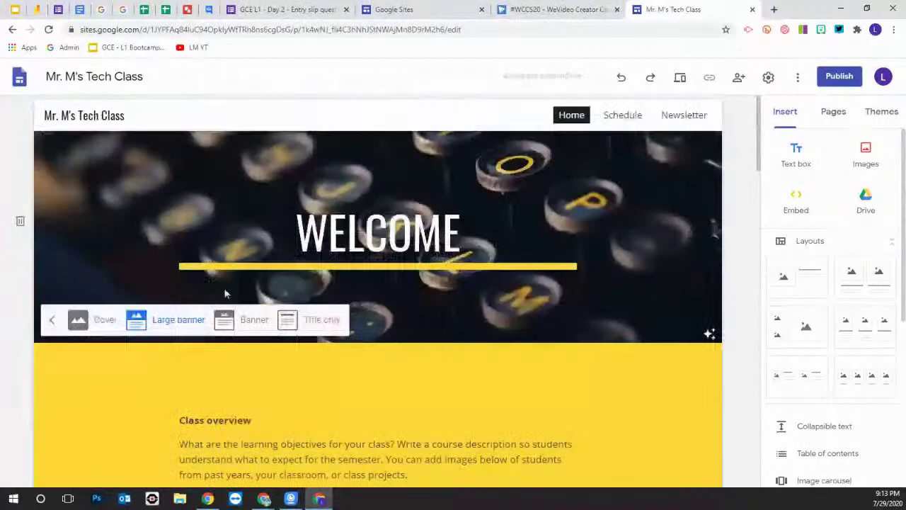
click(253, 319)
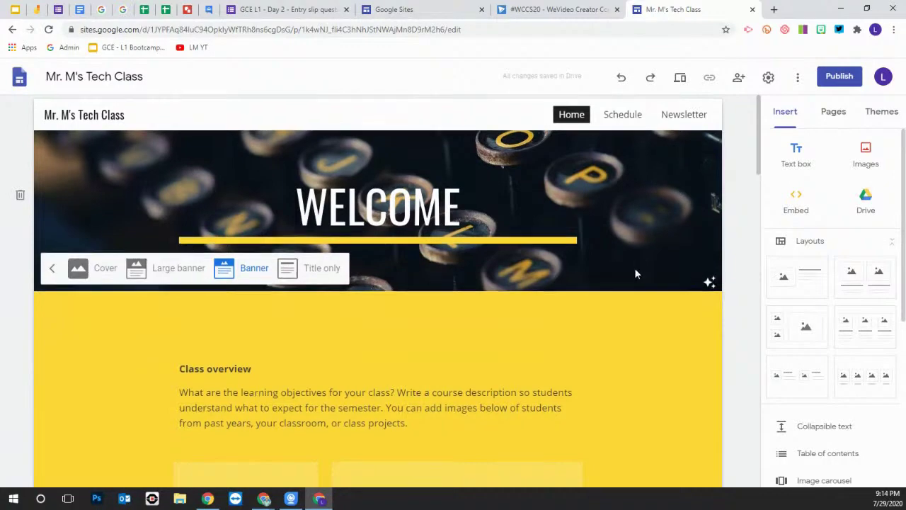
Drag the first image-and-text layout from Insert > Layouts onto the Home page above Class overview
scroll(635, 268, down, 2)
scroll(540, 282, down, 4)
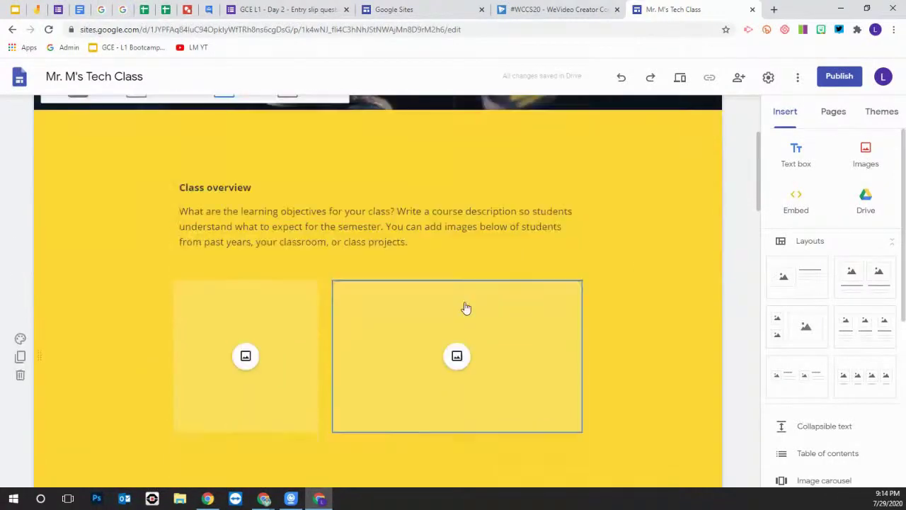
scroll(624, 296, down, 1)
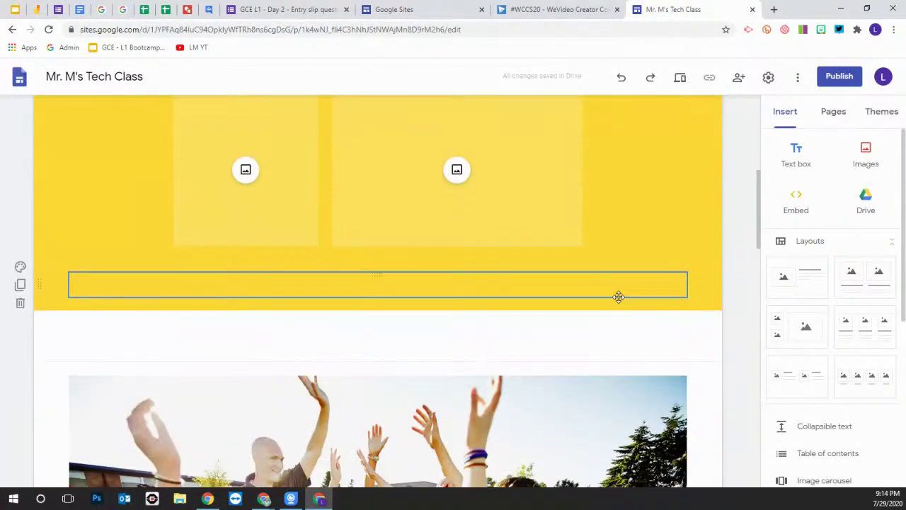
scroll(618, 296, down, 6)
scroll(495, 290, up, 12)
scroll(480, 288, down, 1)
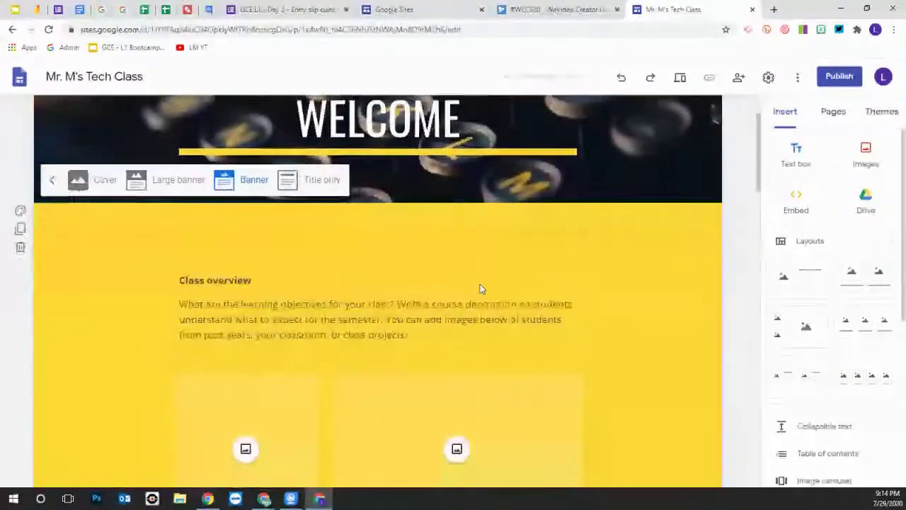
scroll(496, 290, up, 3)
scroll(583, 304, down, 3)
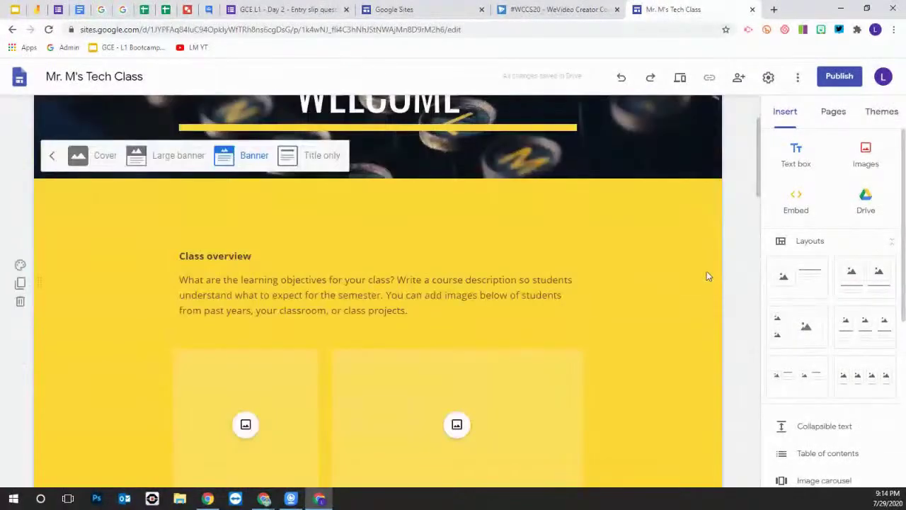
drag(789, 276, 319, 216)
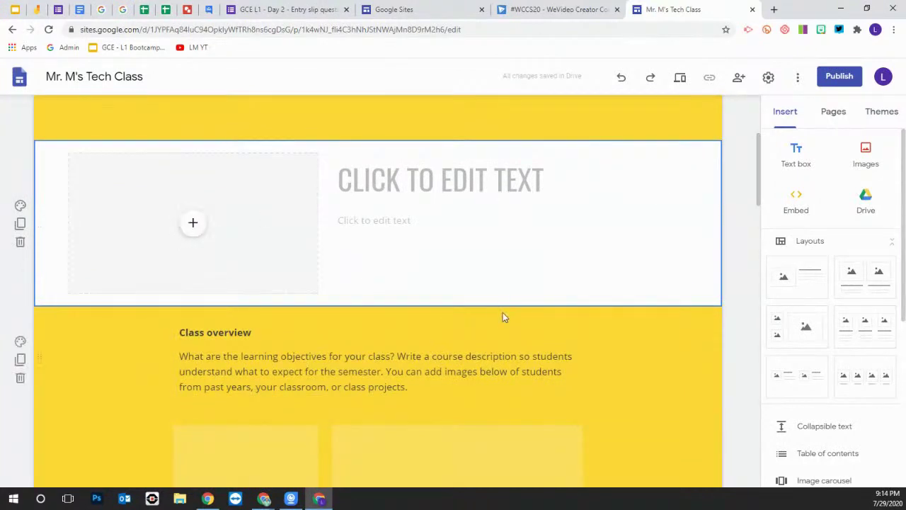
scroll(504, 316, up, 2)
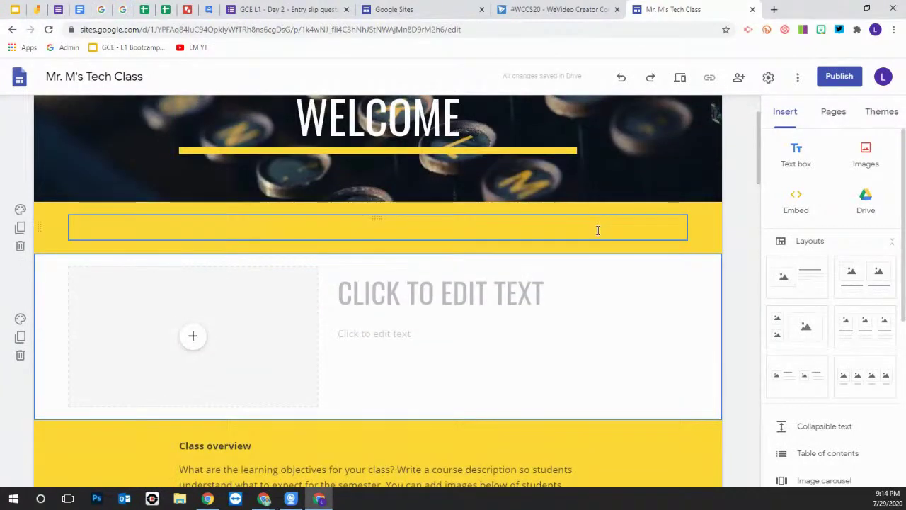
Restyle the site with the Level theme using its blue colour option
click(878, 113)
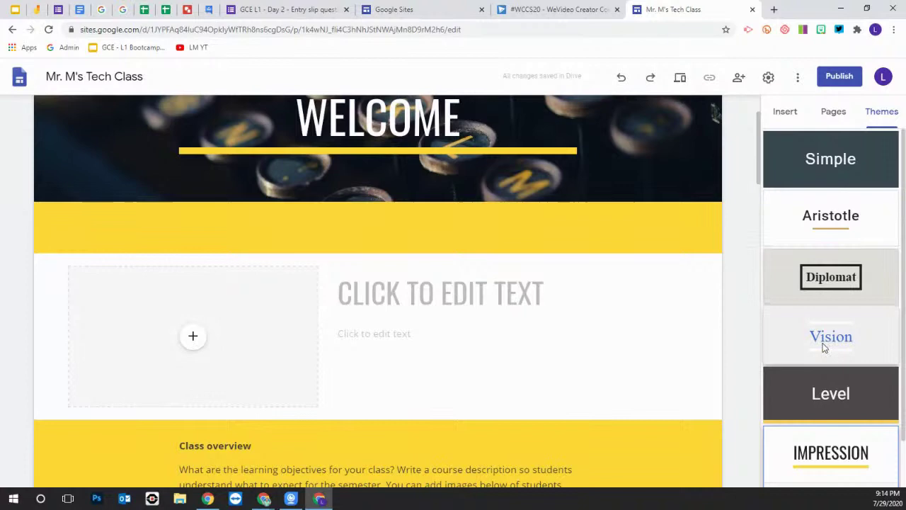
click(830, 395)
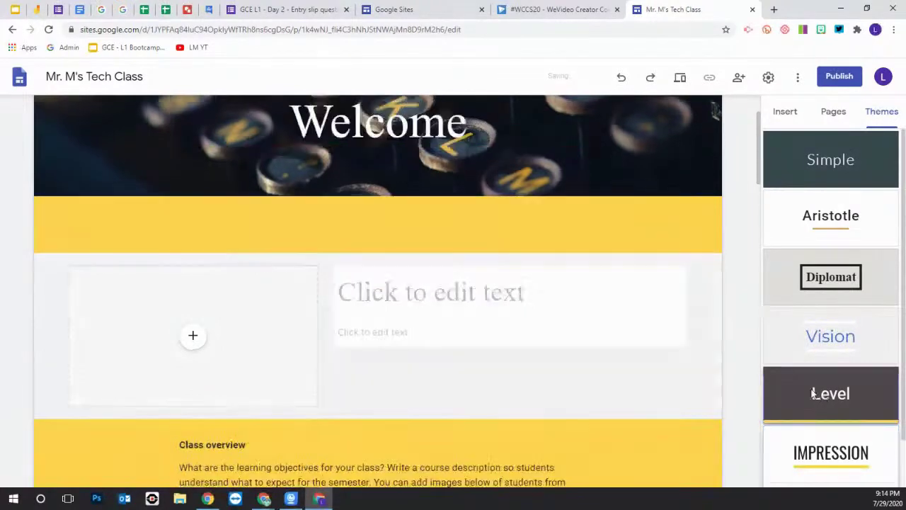
click(799, 438)
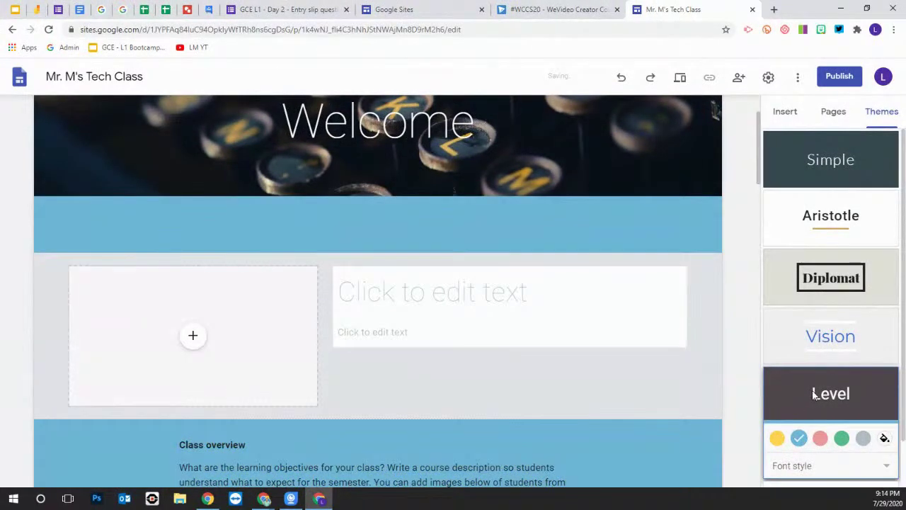
scroll(545, 354, down, 3)
scroll(549, 357, up, 4)
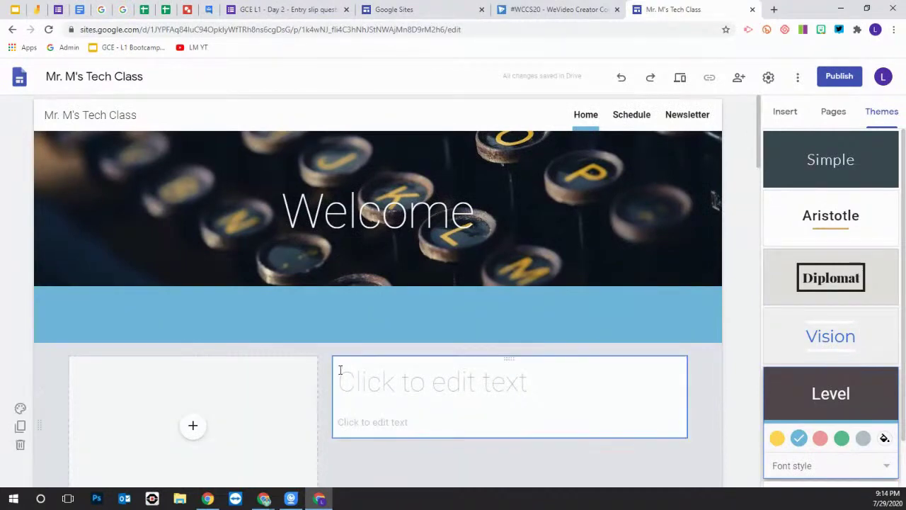
scroll(310, 290, down, 3)
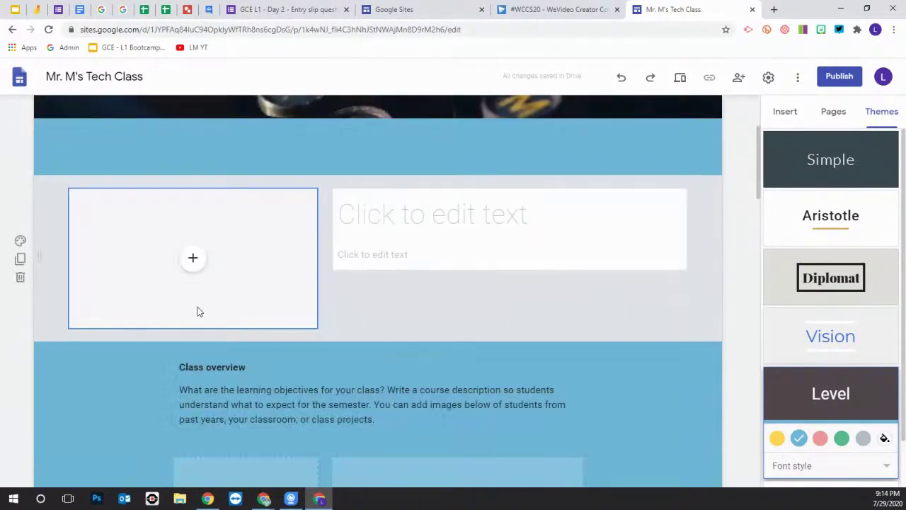
click(192, 259)
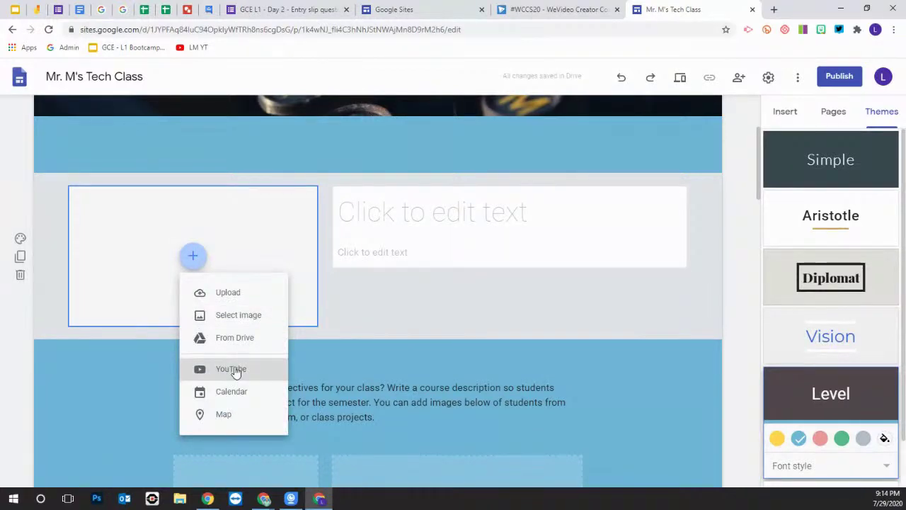
Fill the section's image slot with a puppy photo from a Google Image Search for 'pup'
click(241, 321)
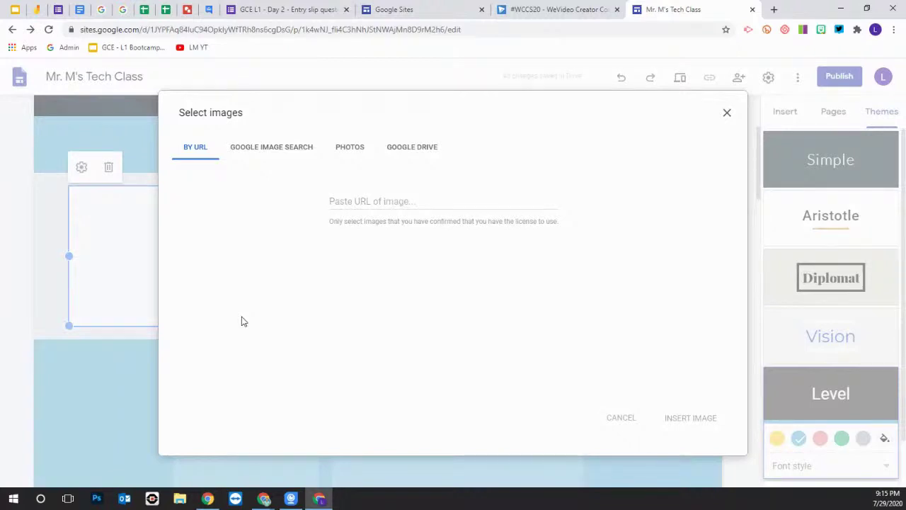
click(278, 154)
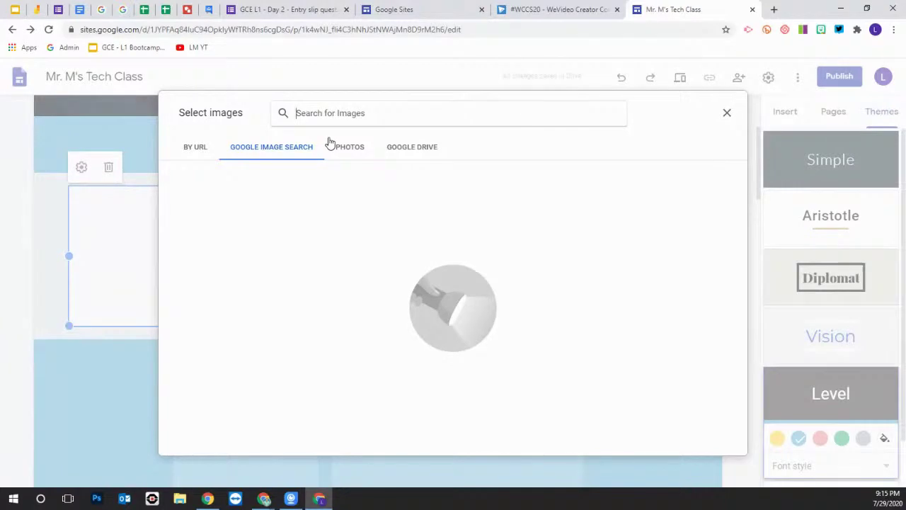
text(puppy)
key(Return)
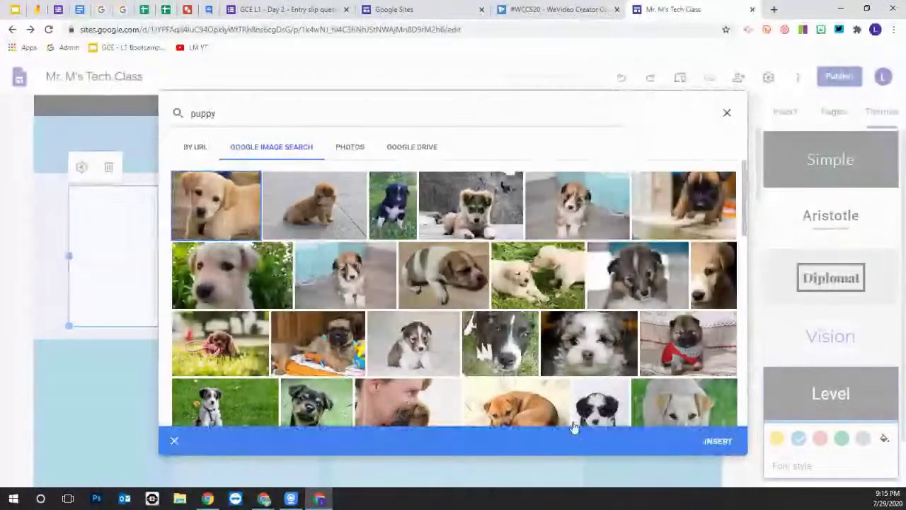
click(717, 441)
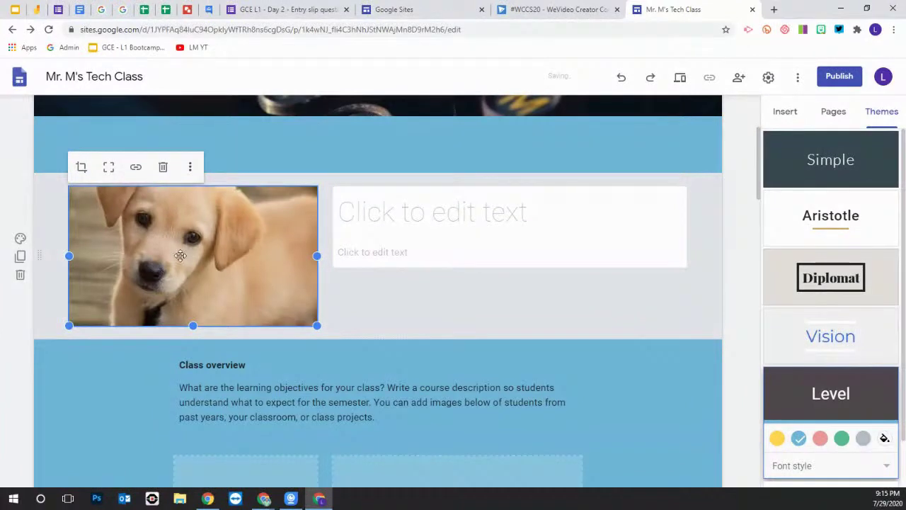
Shrink the puppy photo in the new section
drag(190, 256, 213, 260)
drag(316, 324, 167, 249)
drag(305, 284, 167, 250)
Widen the title box toward the photo and enter the title 'hdjfhasfalk'
click(336, 216)
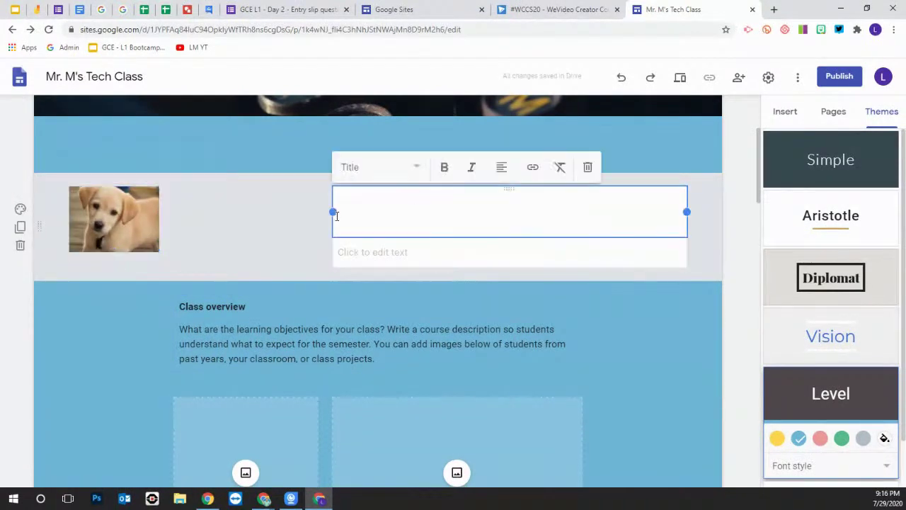
drag(333, 213, 172, 216)
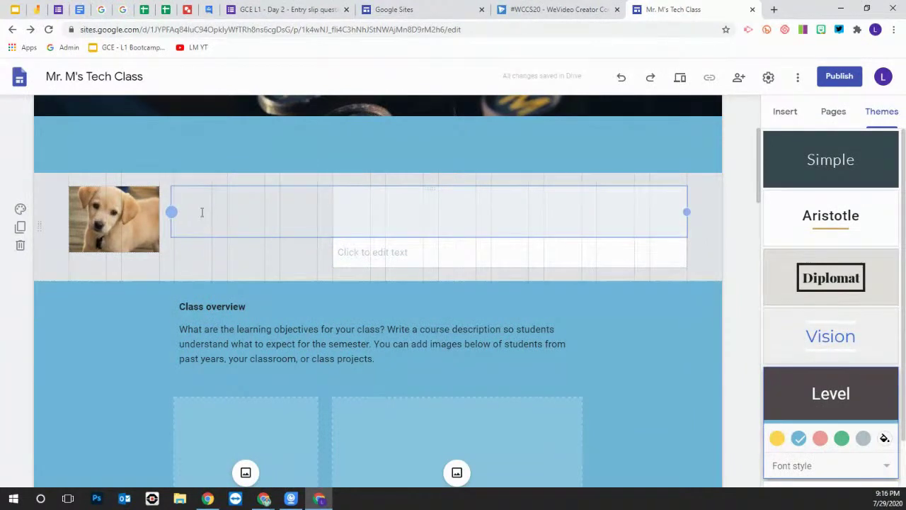
drag(202, 212, 202, 212)
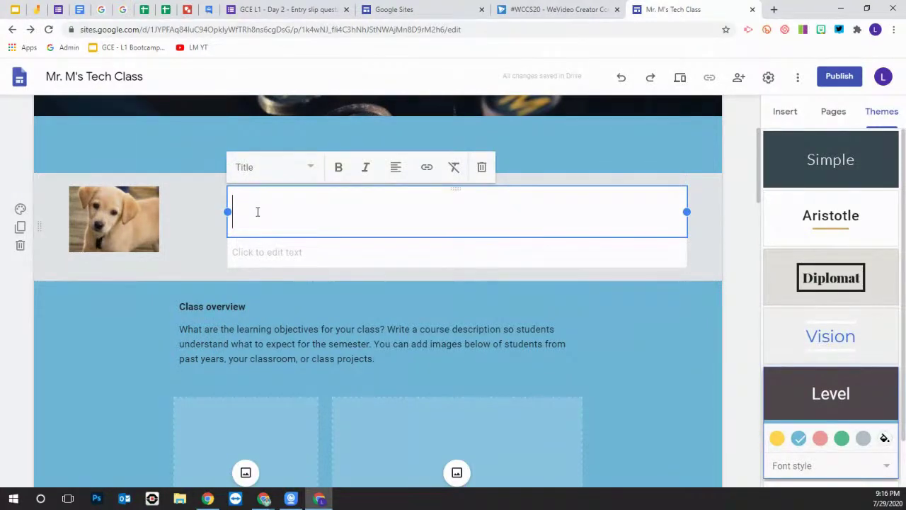
text(hdjfhasfalk)
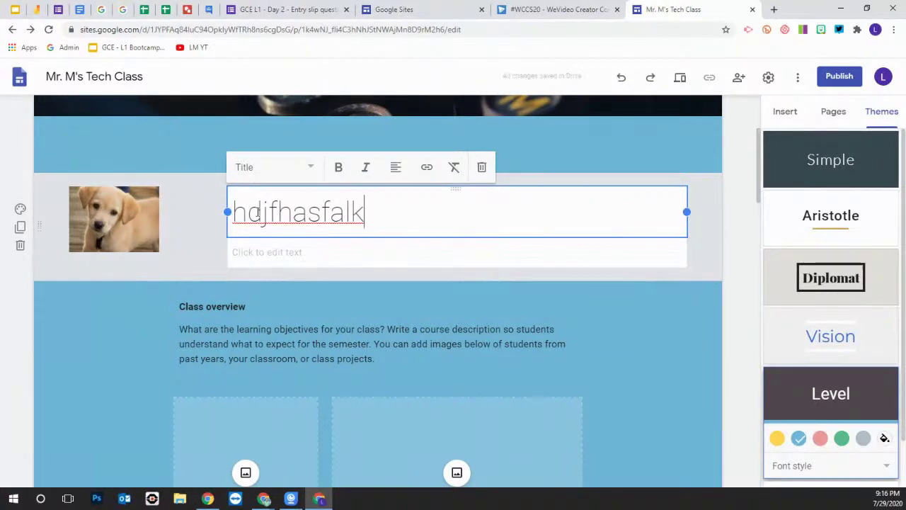
click(654, 302)
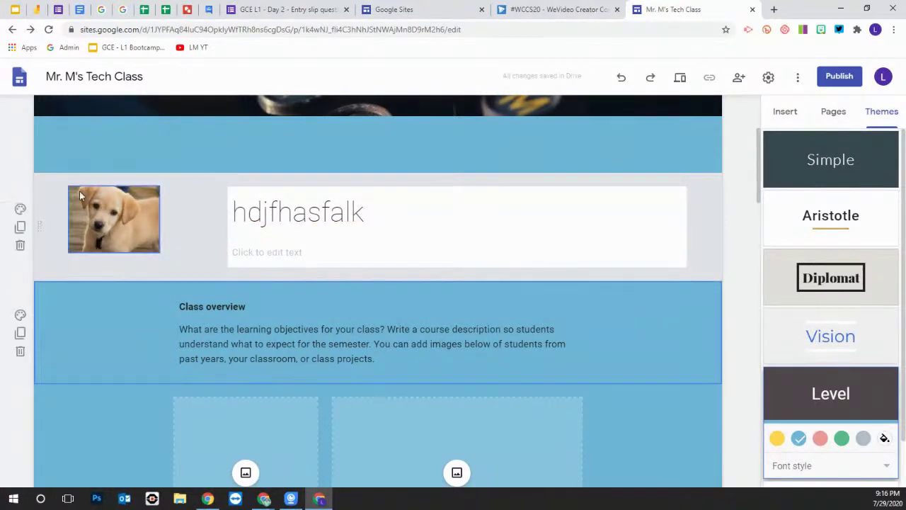
Set the section background to the blue Emphasis 2 style
click(21, 210)
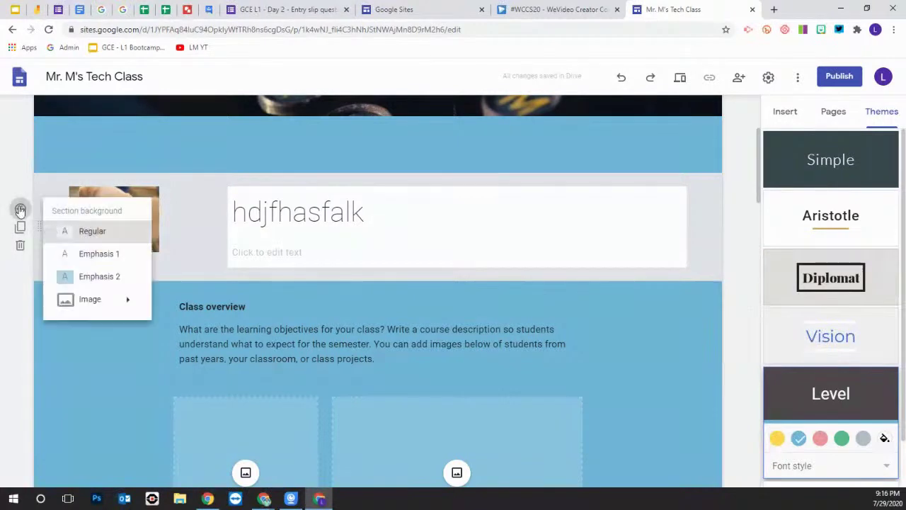
click(99, 279)
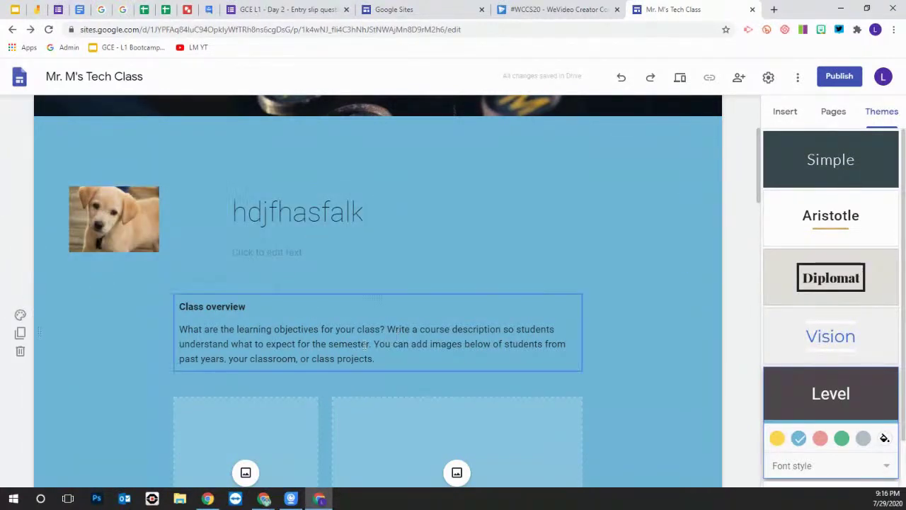
scroll(209, 350, down, 2)
scroll(187, 347, up, 3)
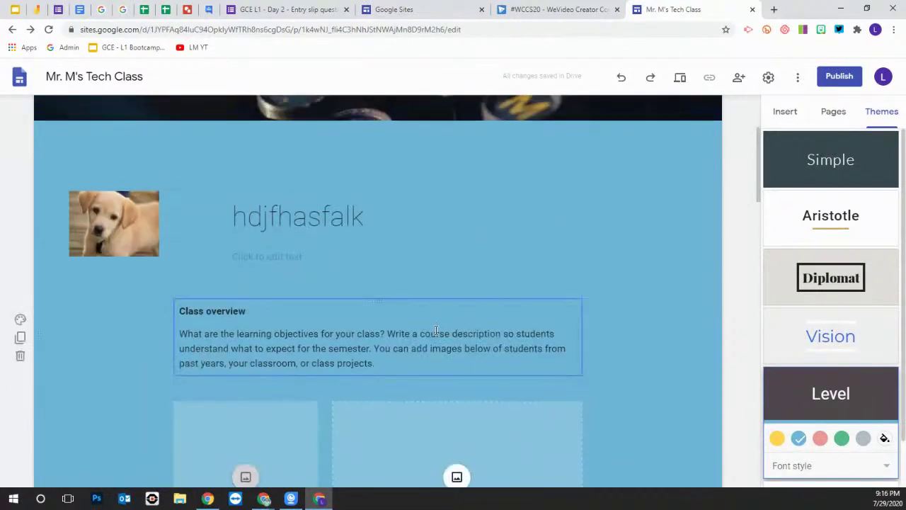
click(786, 113)
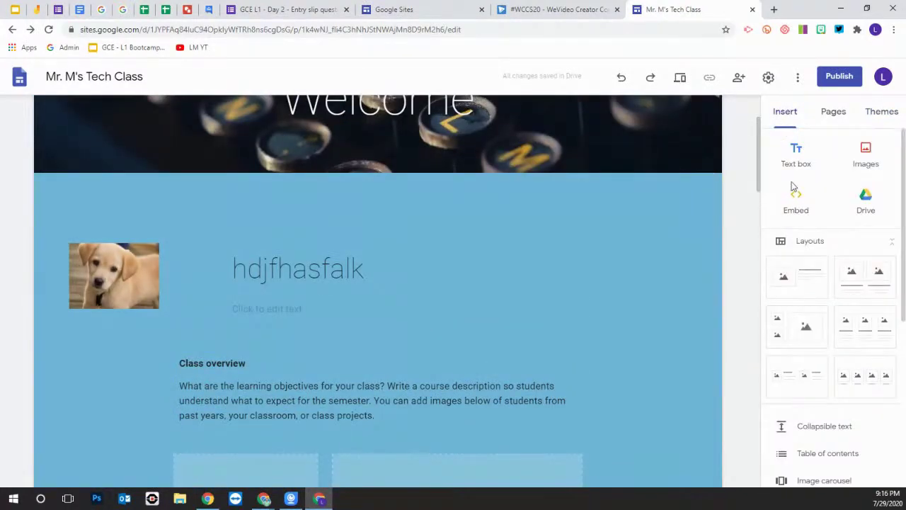
Search YouTube and insert the Google Certified Educator Level 1 Bootcamp Part 1 video
scroll(793, 231, down, 3)
scroll(794, 255, down, 2)
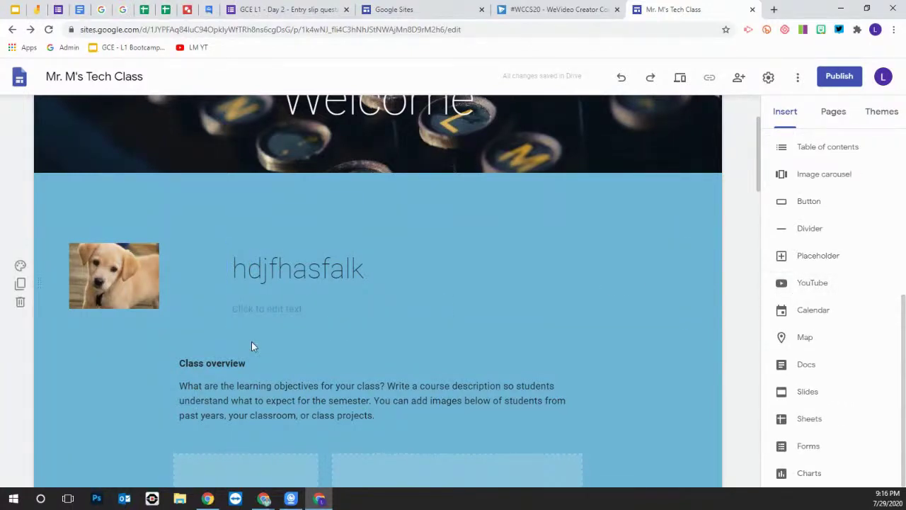
click(815, 284)
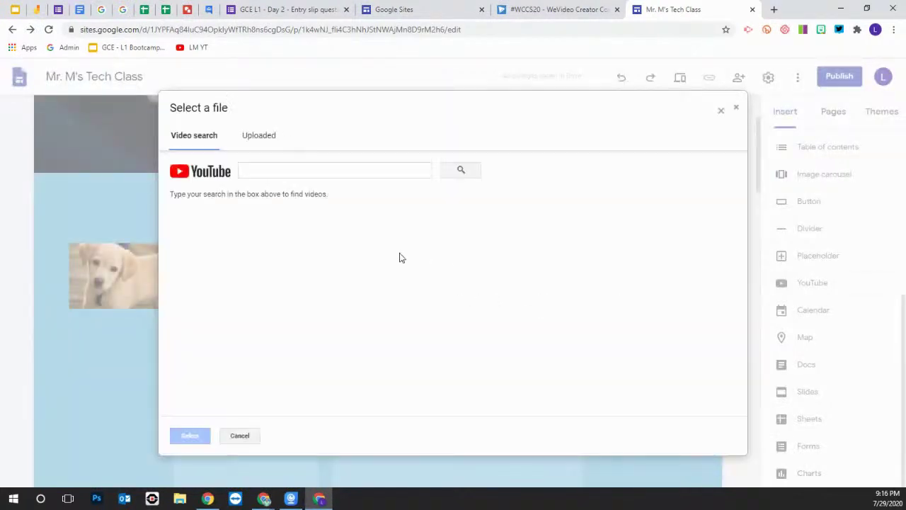
click(251, 171)
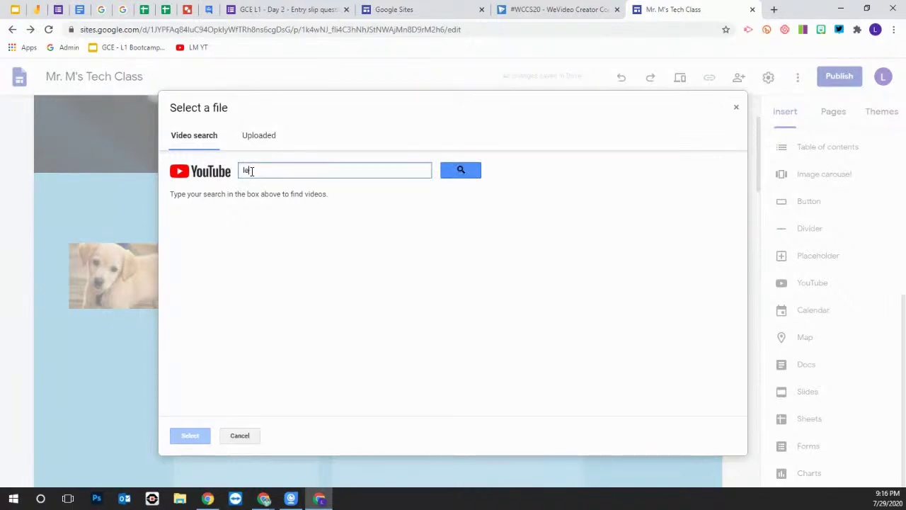
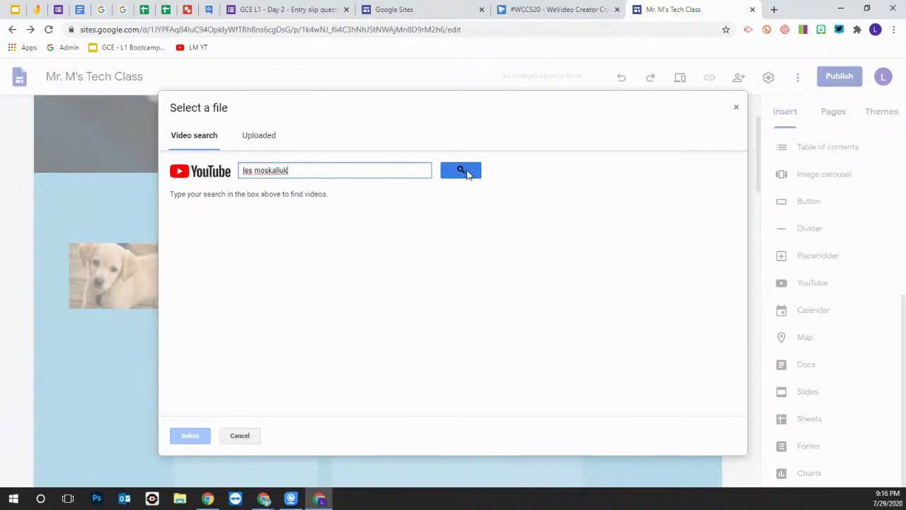
click(465, 172)
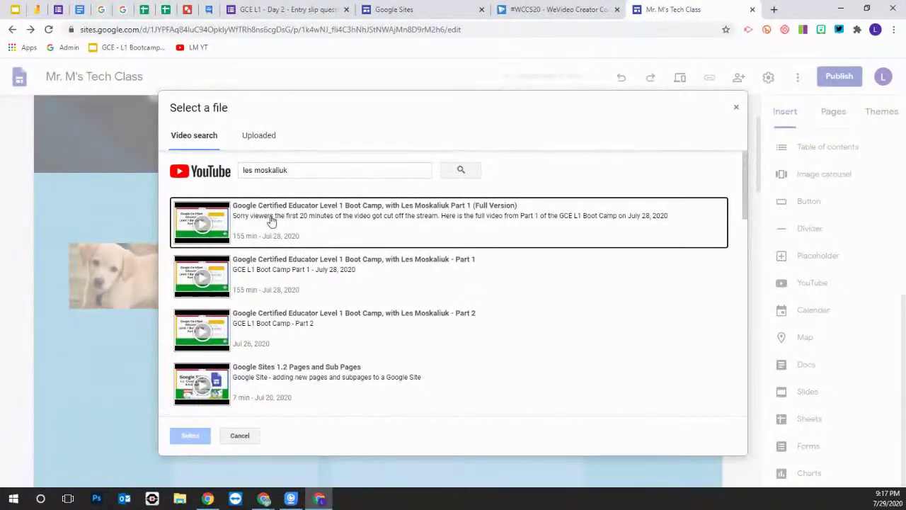
click(262, 272)
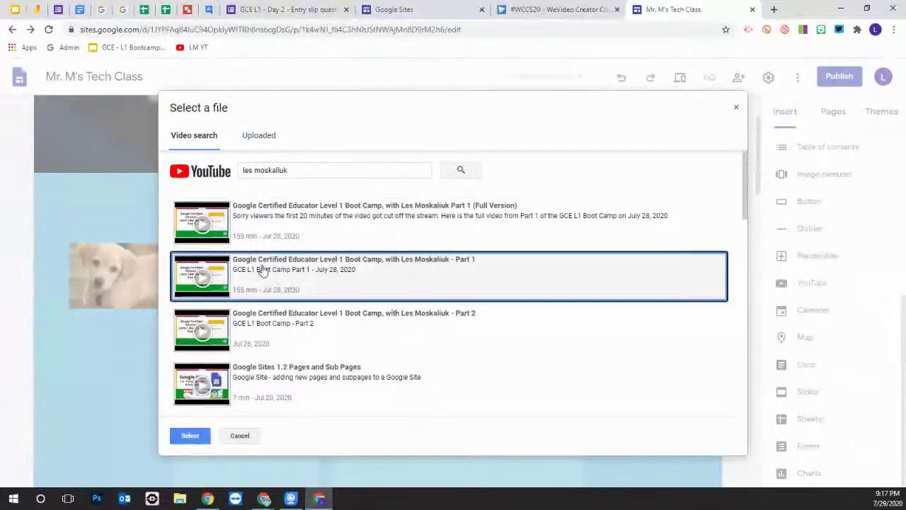
click(188, 435)
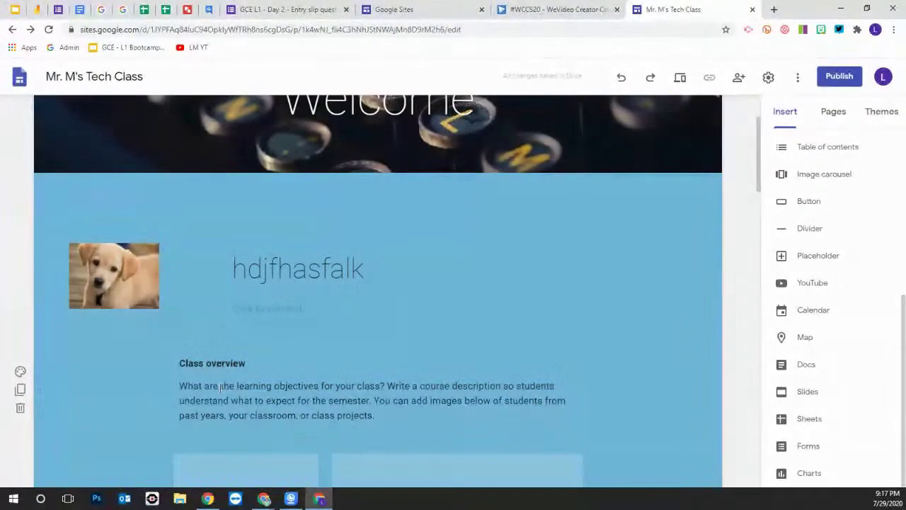
Drag the YouTube video embed into its place on the Home page
scroll(253, 354, down, 6)
click(274, 317)
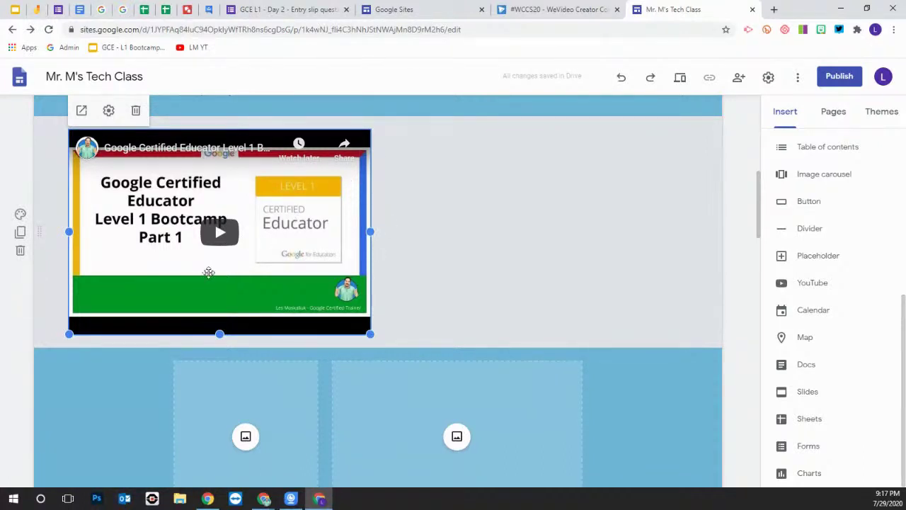
drag(304, 230, 194, 198)
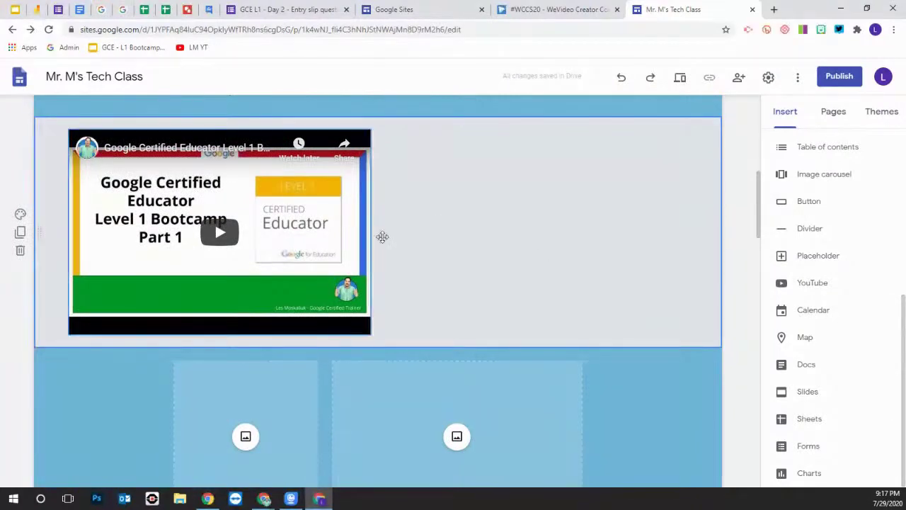
Insert a map of Salmiya, Kuwait below the bootcamp video
click(807, 338)
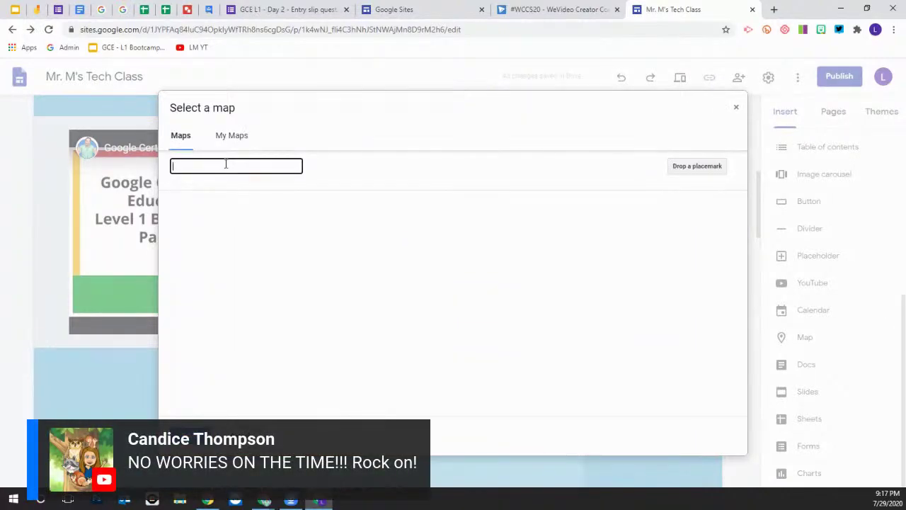
text(s)
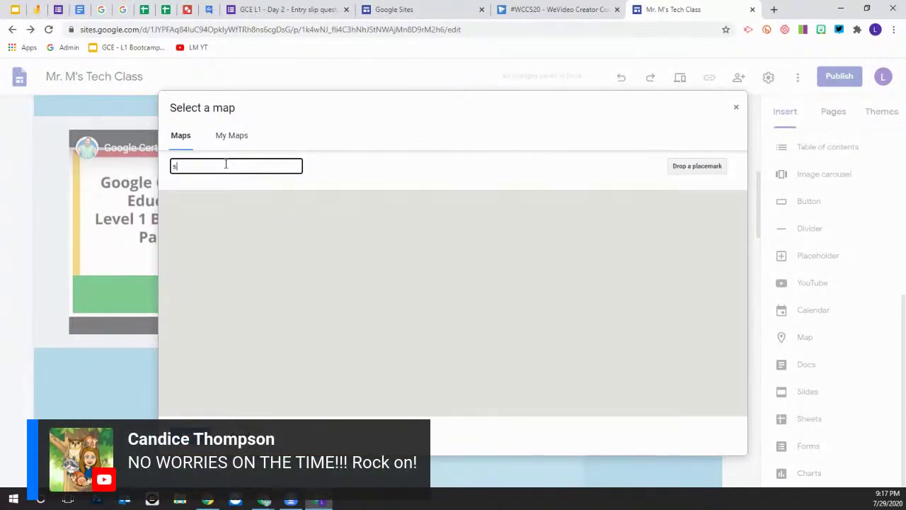
text(almiya)
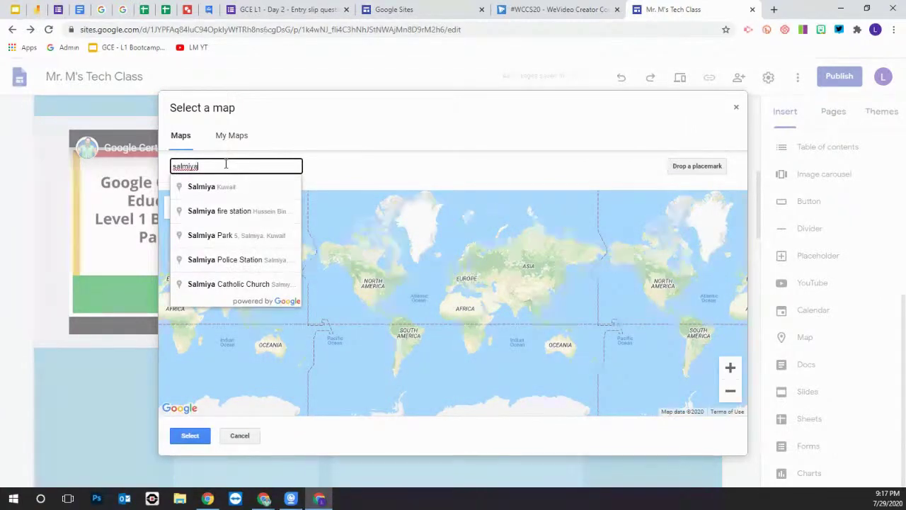
click(204, 187)
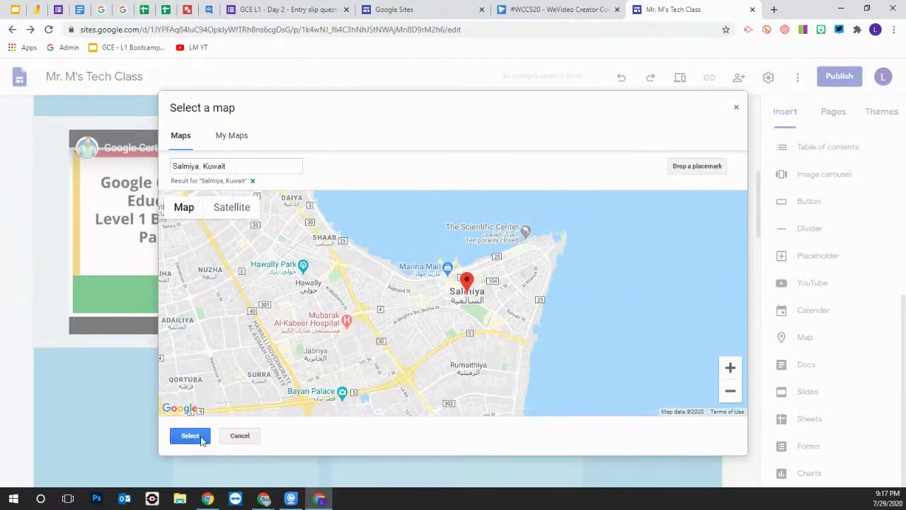
click(190, 436)
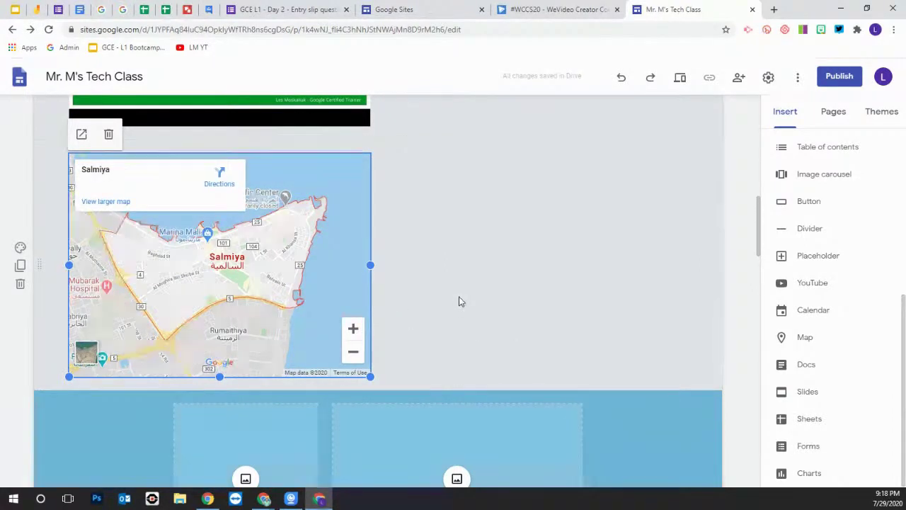
Move the Salmiya map up beside the bootcamp video so they share one row
scroll(467, 300, up, 2)
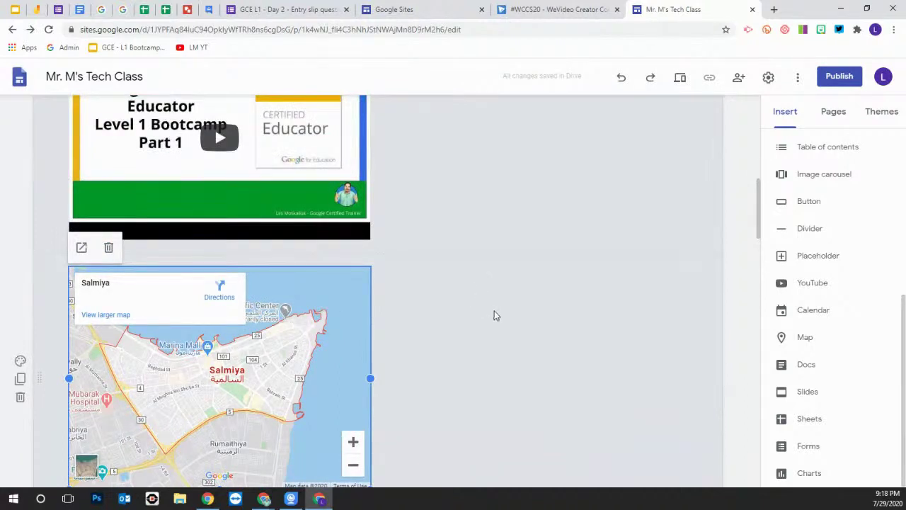
scroll(494, 316, up, 1)
scroll(495, 316, up, 1)
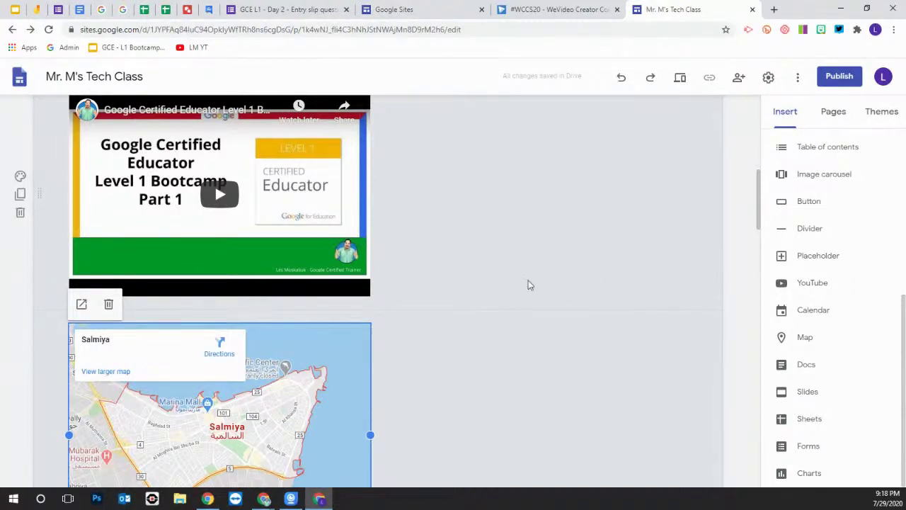
drag(335, 341, 488, 174)
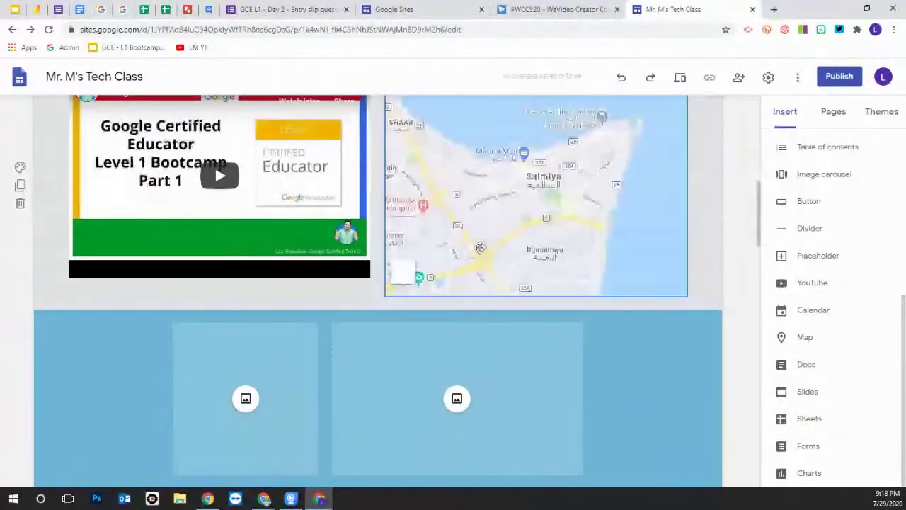
scroll(481, 248, up, 1)
scroll(480, 247, up, 1)
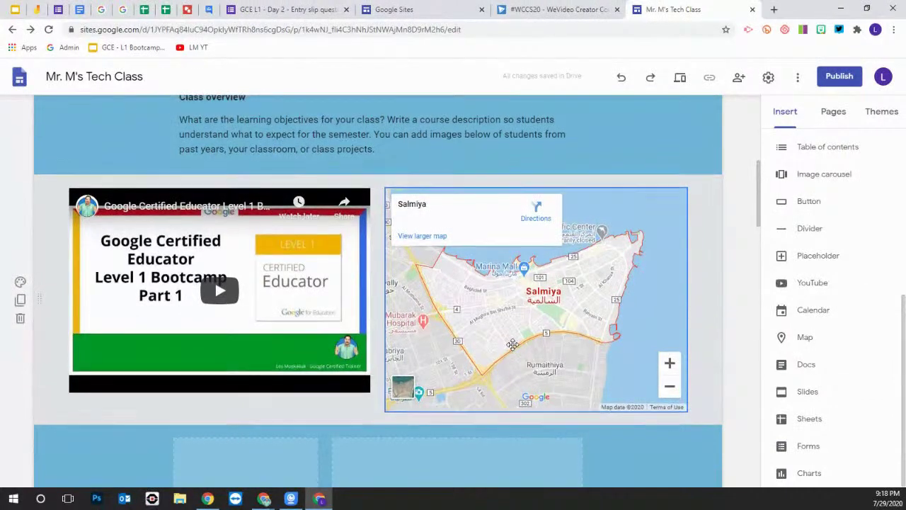
scroll(517, 340, up, 5)
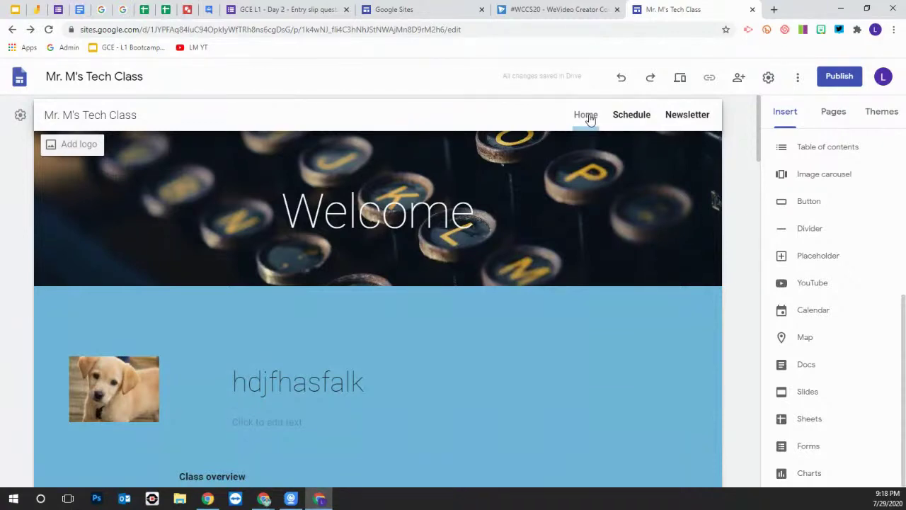
Open the Schedule page from the site navigation
scroll(566, 145, down, 9)
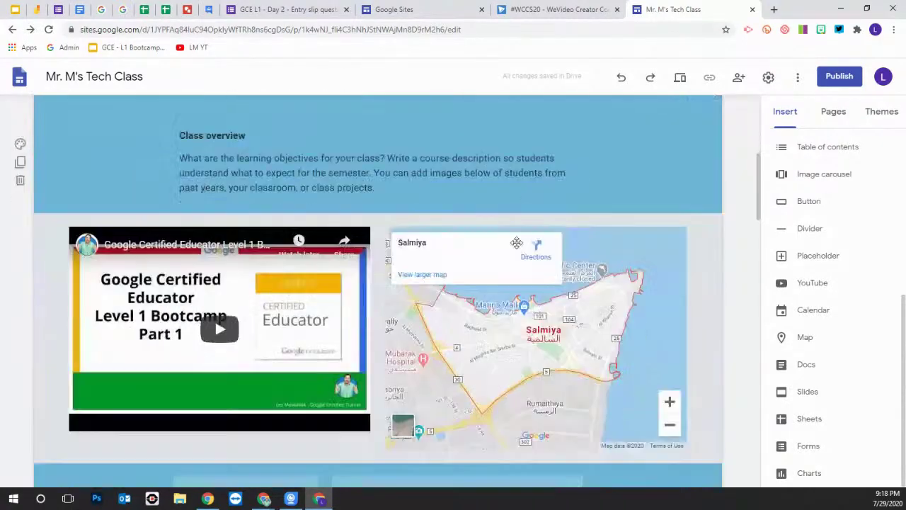
scroll(518, 243, up, 7)
scroll(518, 243, up, 3)
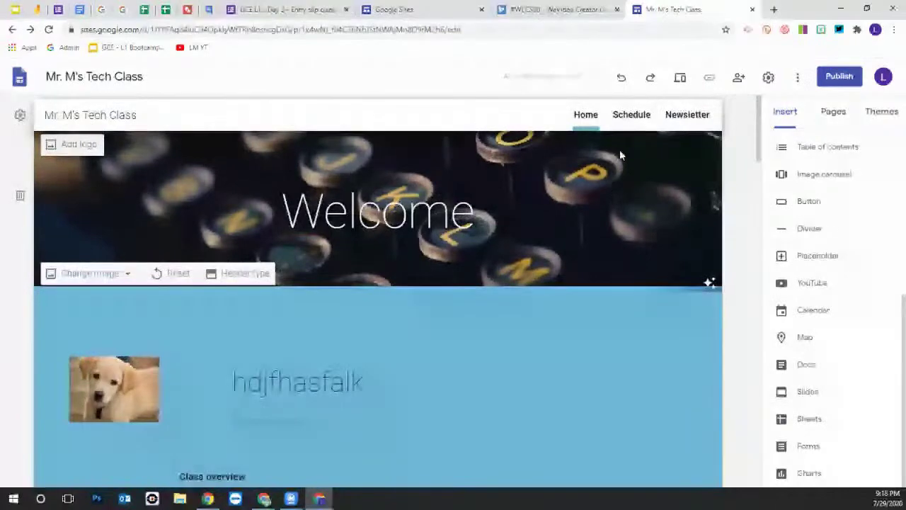
click(627, 116)
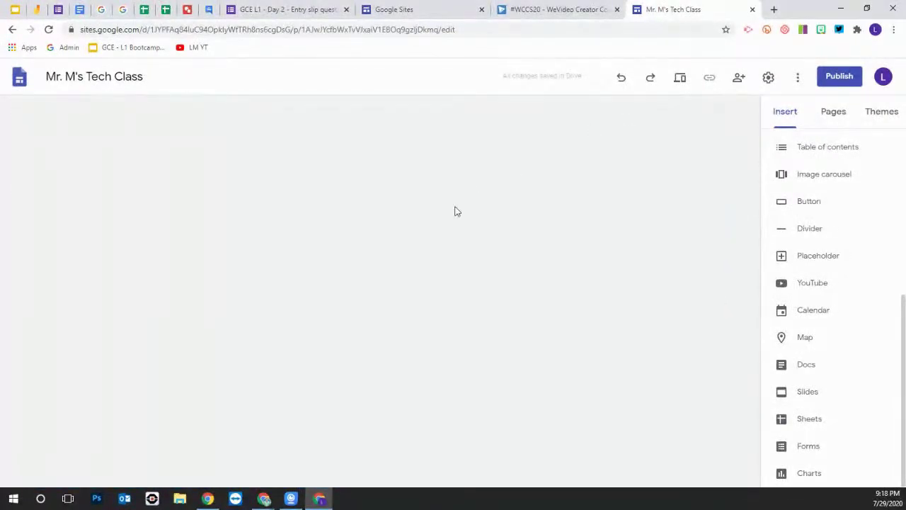
scroll(422, 283, down, 5)
scroll(419, 289, down, 4)
scroll(425, 292, up, 7)
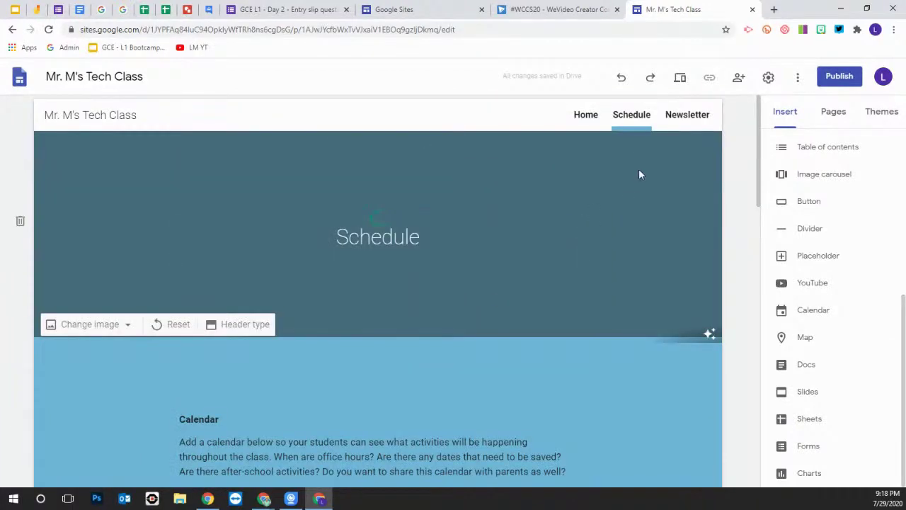
Look at the Newsletter page, then return to Schedule and show the Pages list
click(693, 117)
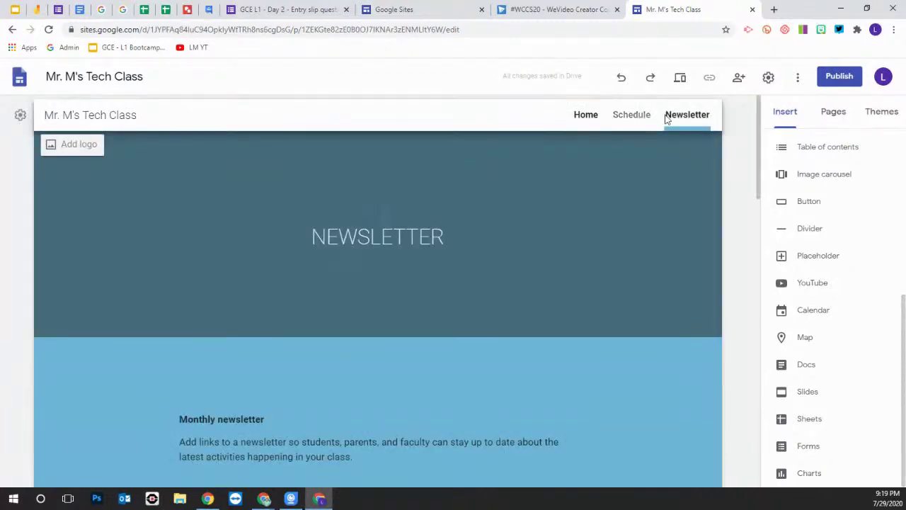
click(673, 119)
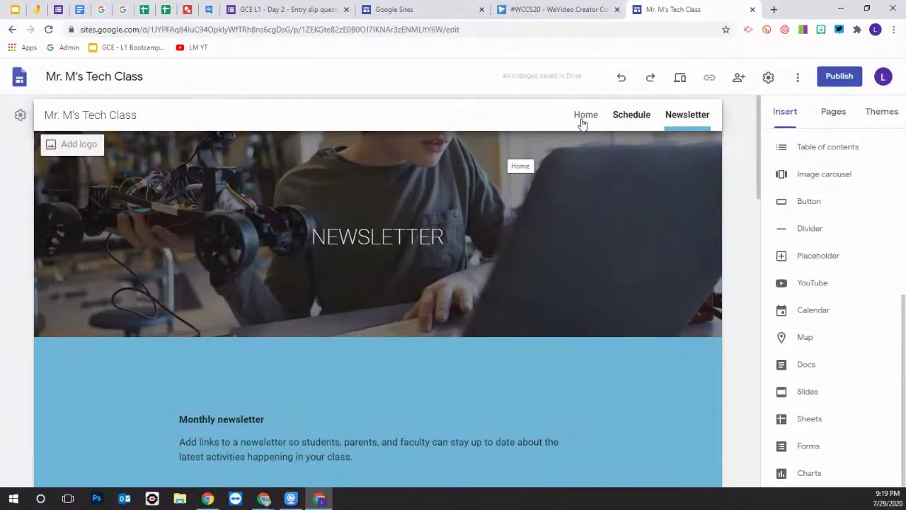
click(630, 121)
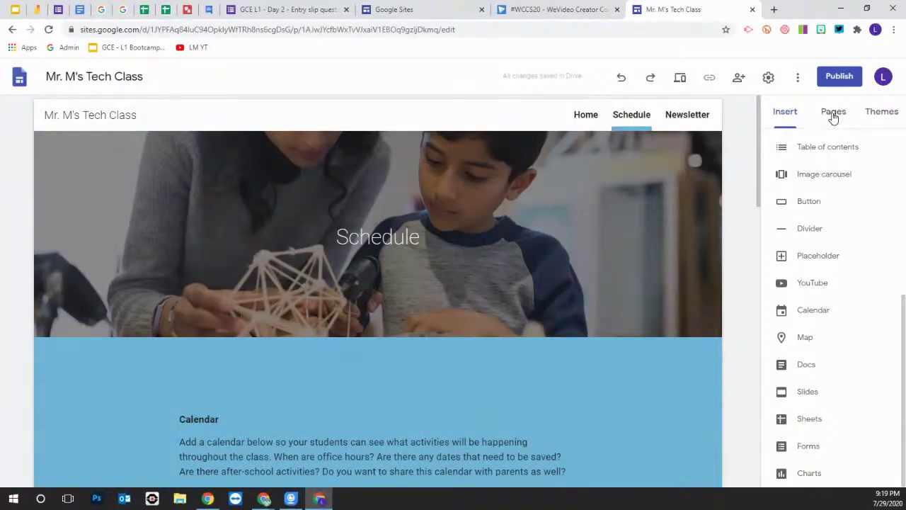
click(834, 115)
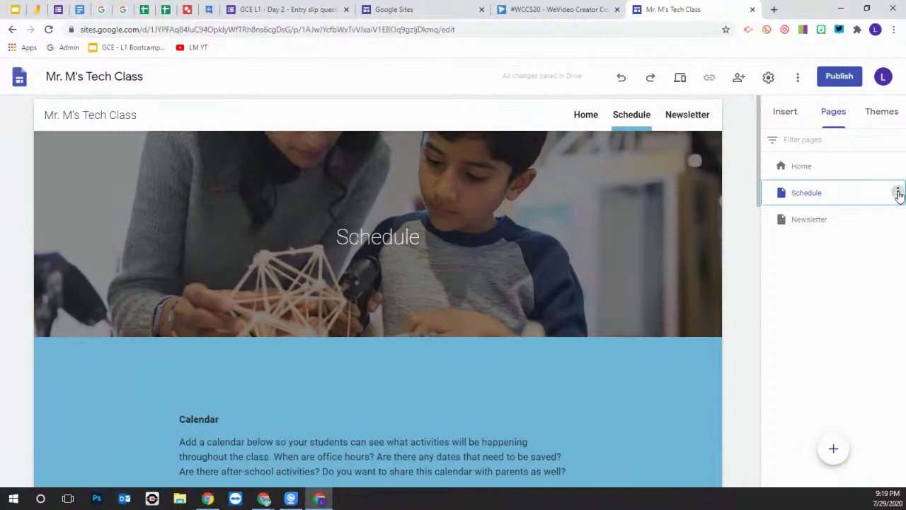
Rename the Schedule page to 'Resource info'
click(898, 192)
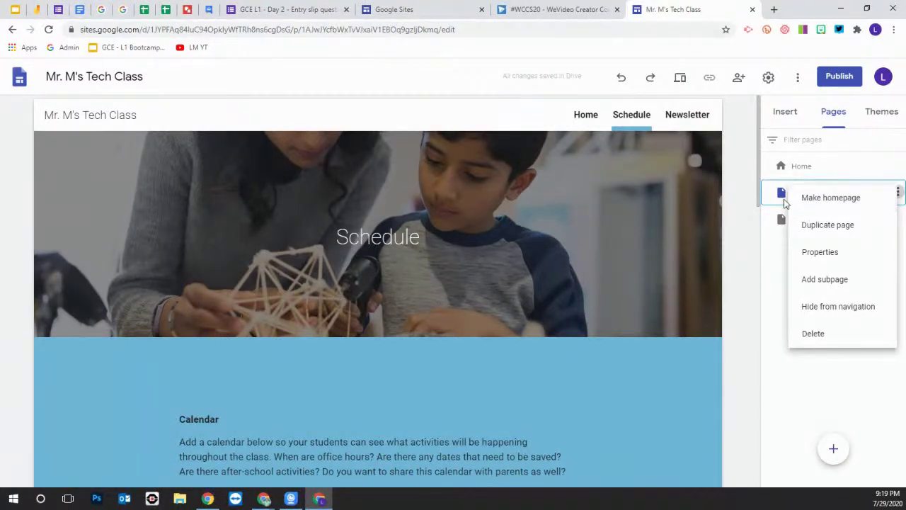
click(773, 192)
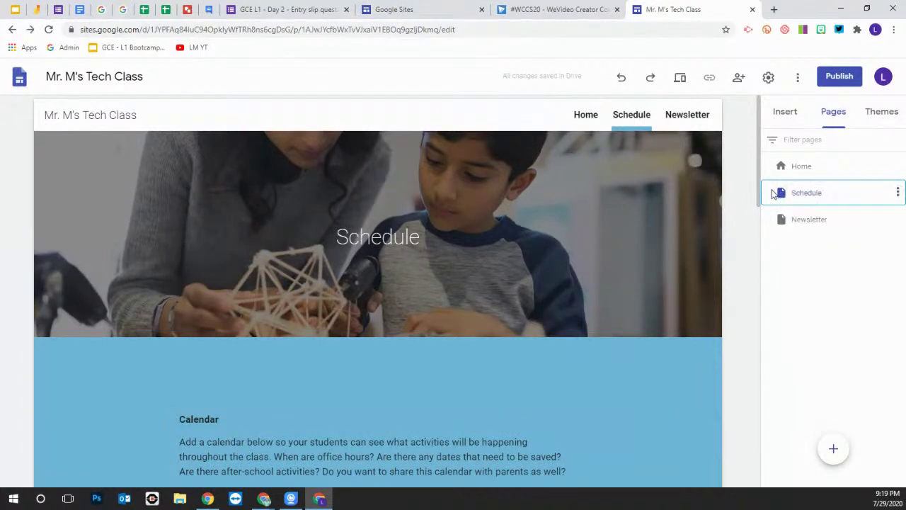
double_click(812, 194)
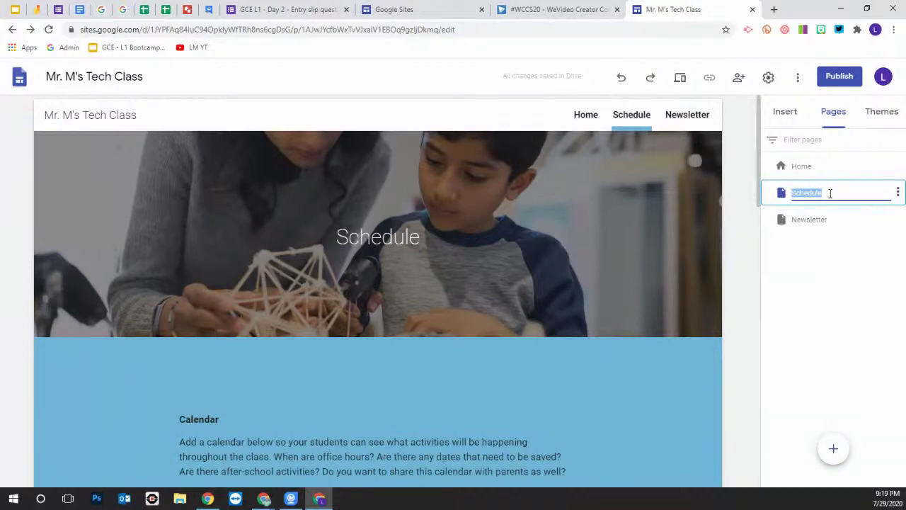
text(Resou)
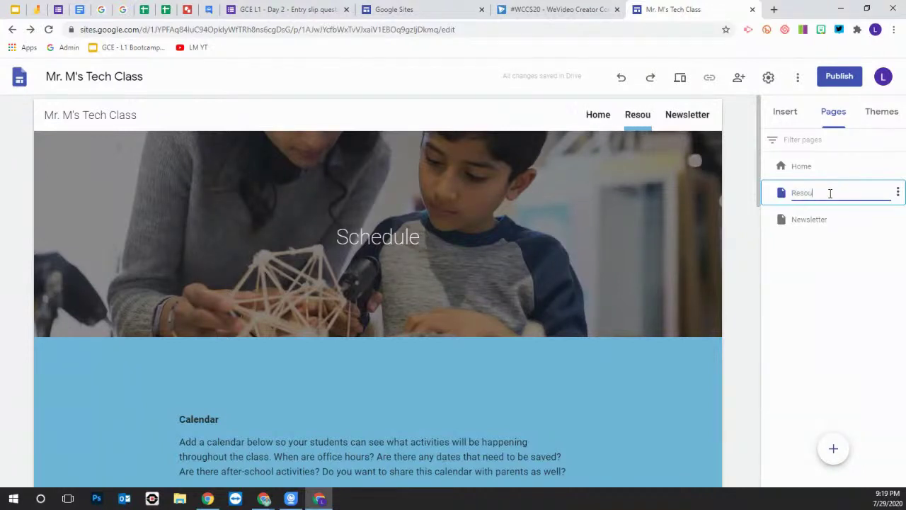
text(ces)
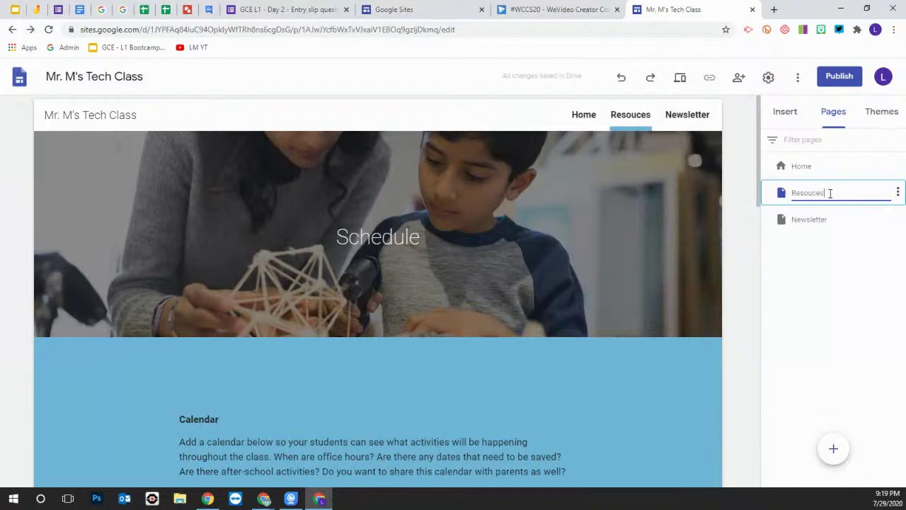
key(BackSpace)
key(BackSpace)
key(BackSpace)
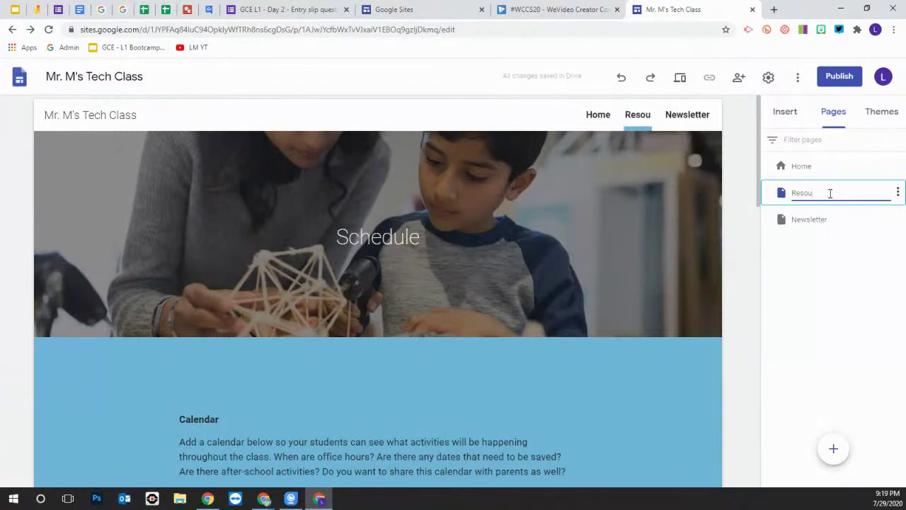
text(rce info)
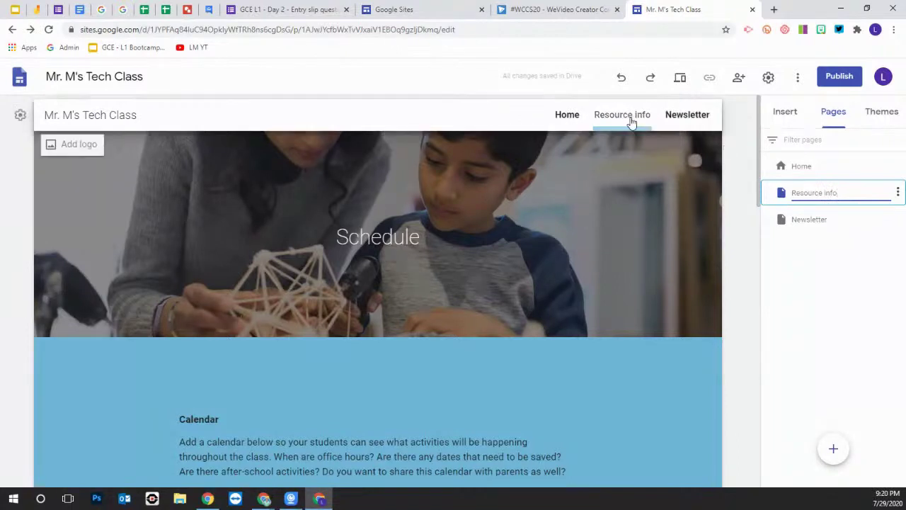
Rename the Newsletter page to 'Clubs'
double_click(814, 219)
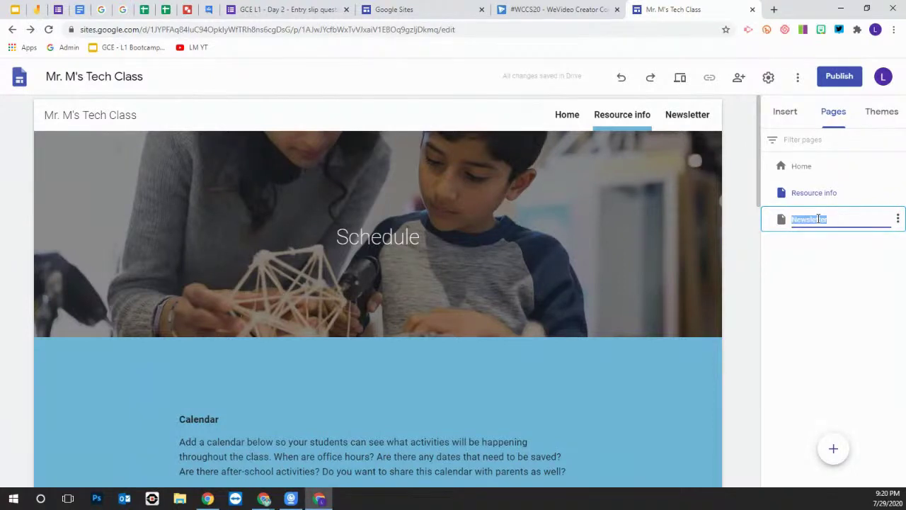
text(SCh)
key(BackSpace)
key(BackSpace)
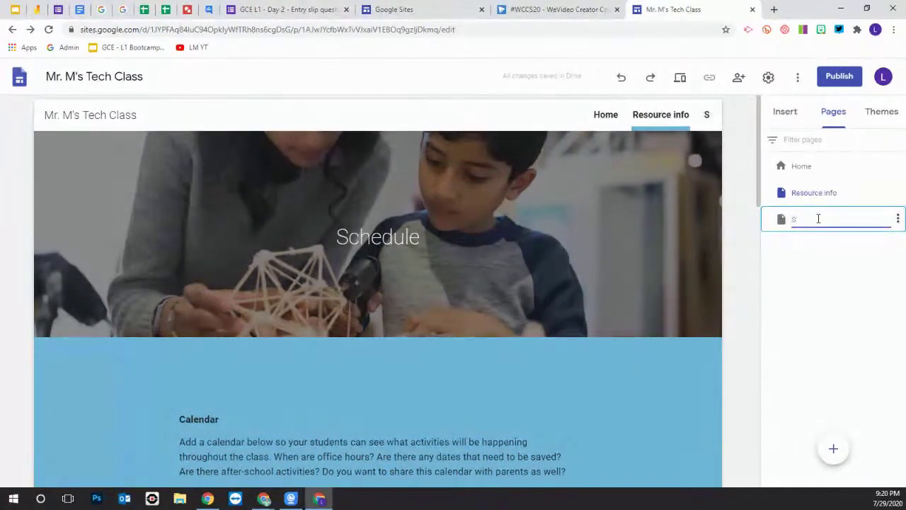
key(BackSpace)
text(C)
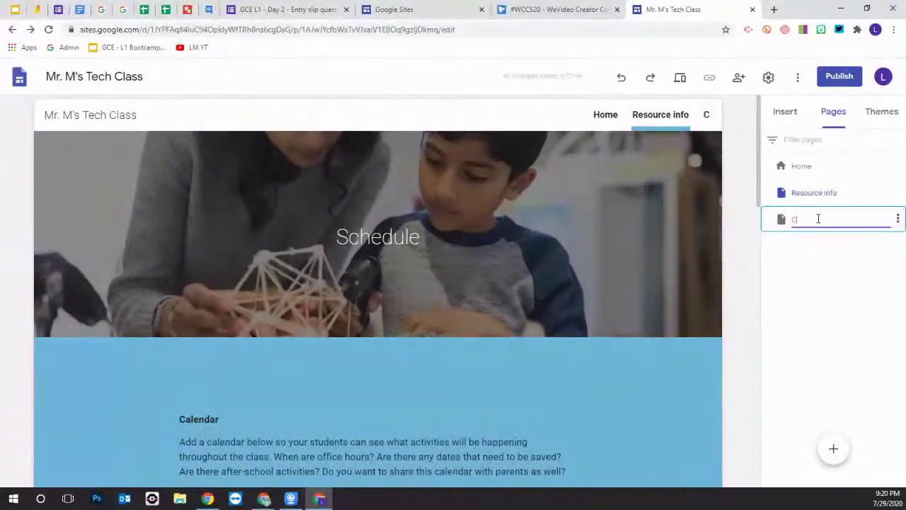
text(lubs)
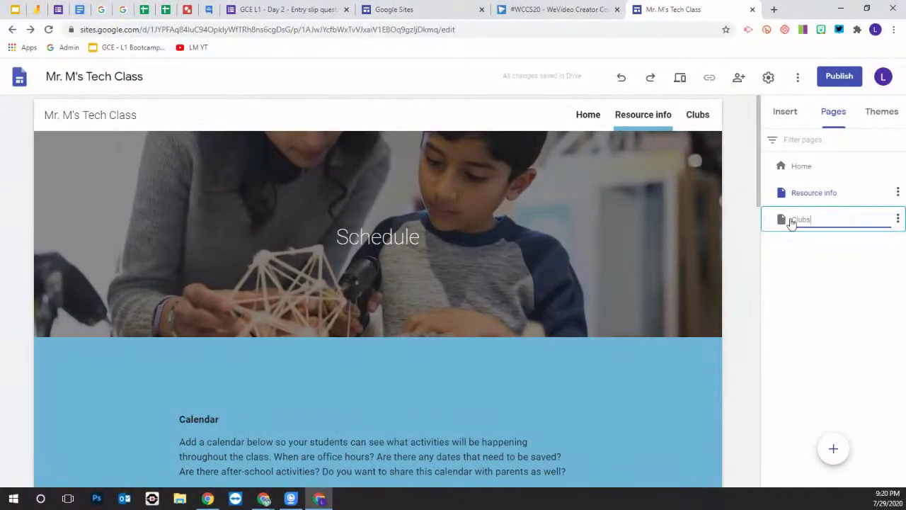
click(683, 207)
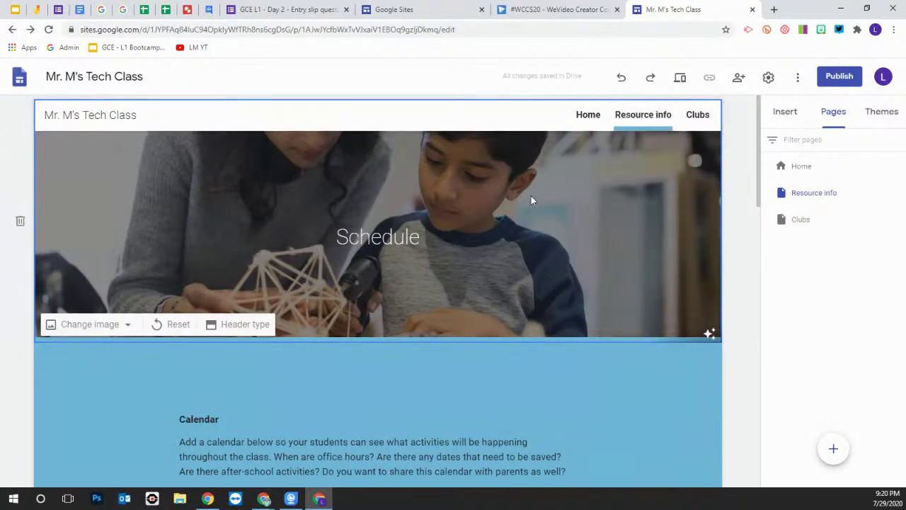
scroll(531, 195, down, 1)
scroll(553, 283, down, 3)
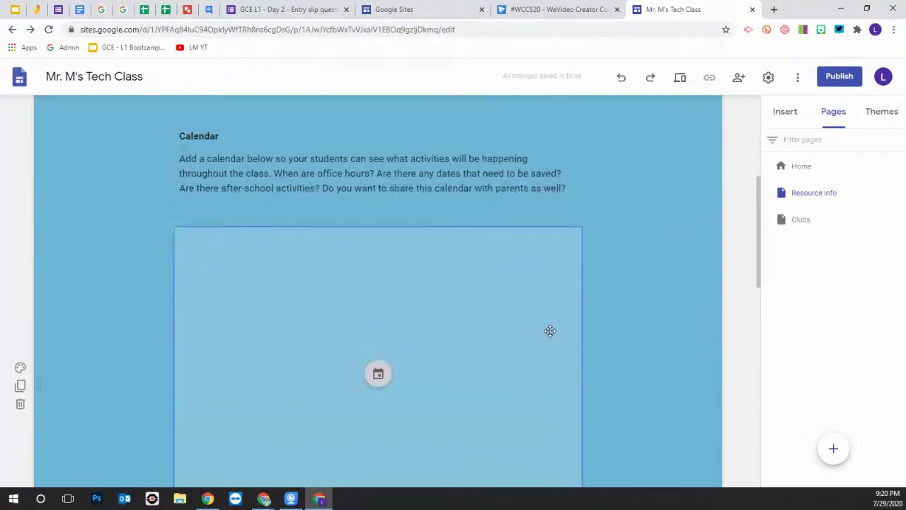
scroll(550, 330, up, 3)
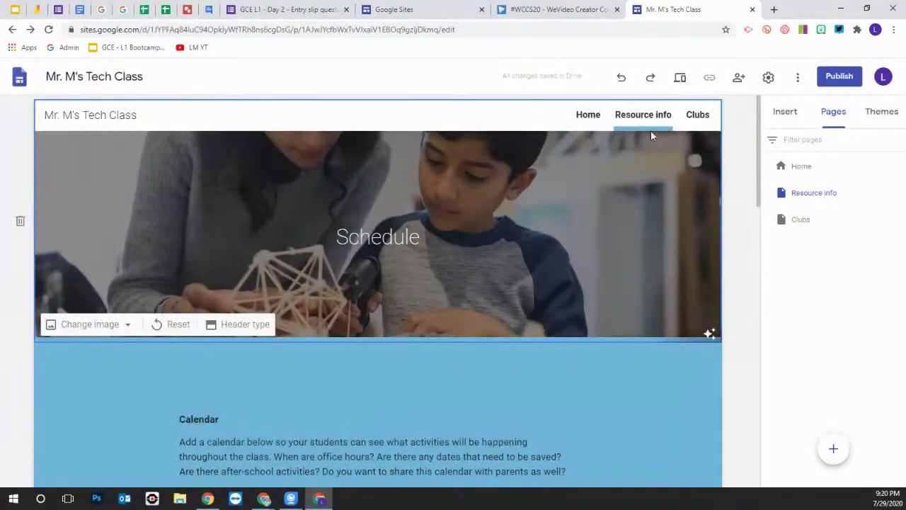
Visit the Home and Resource info pages, then open the Clubs page
click(584, 115)
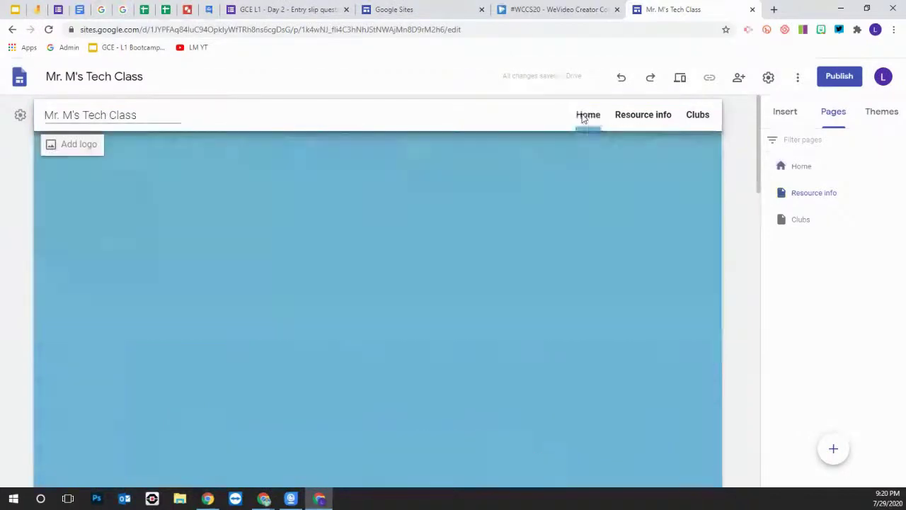
click(811, 192)
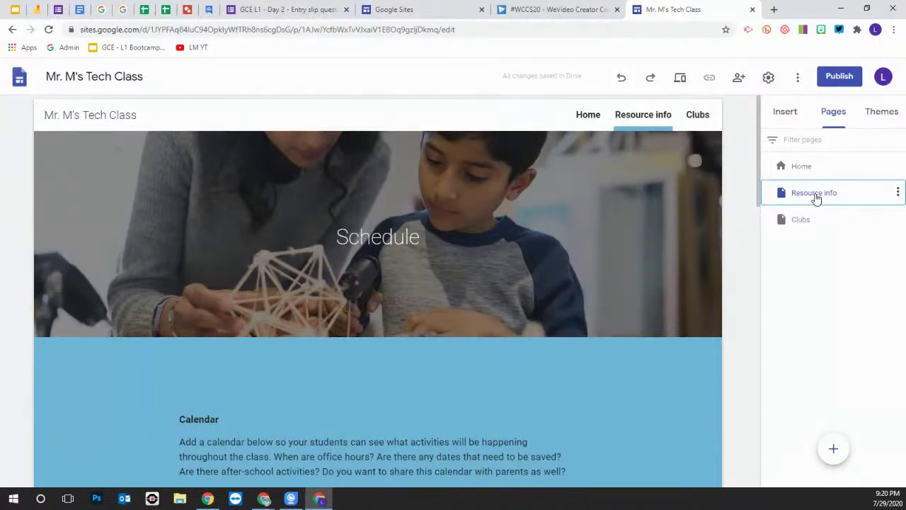
click(799, 224)
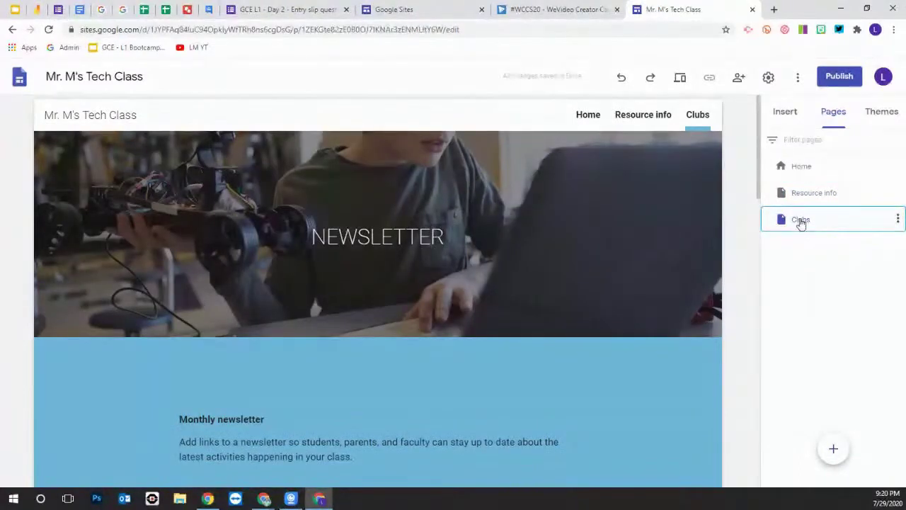
Add a Robotics subpage under Clubs
right_click(800, 224)
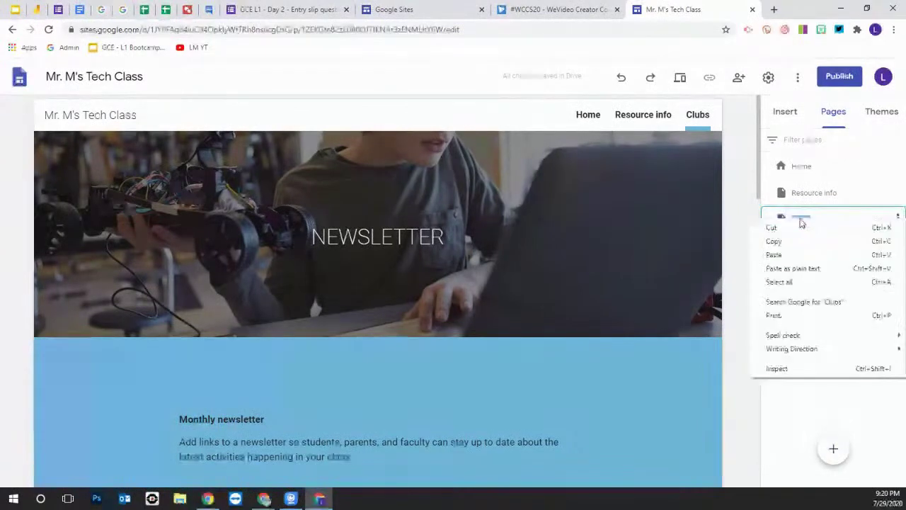
click(850, 193)
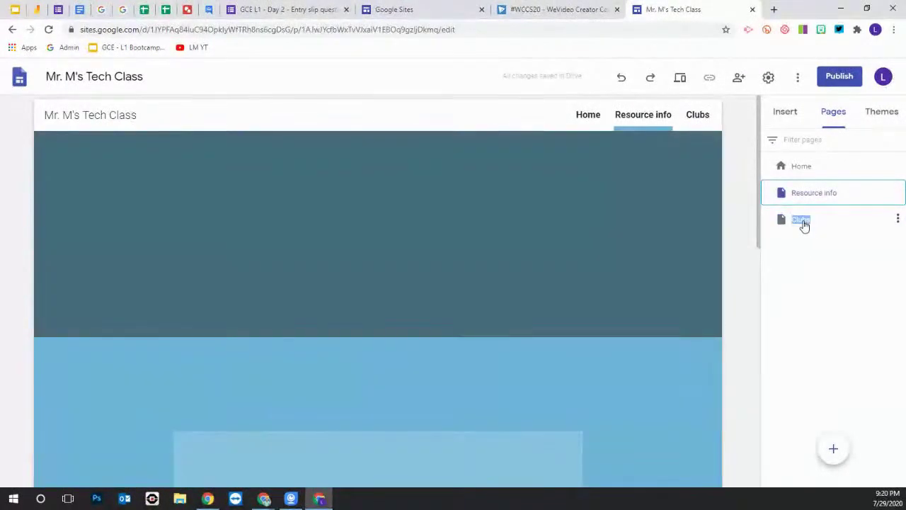
click(850, 222)
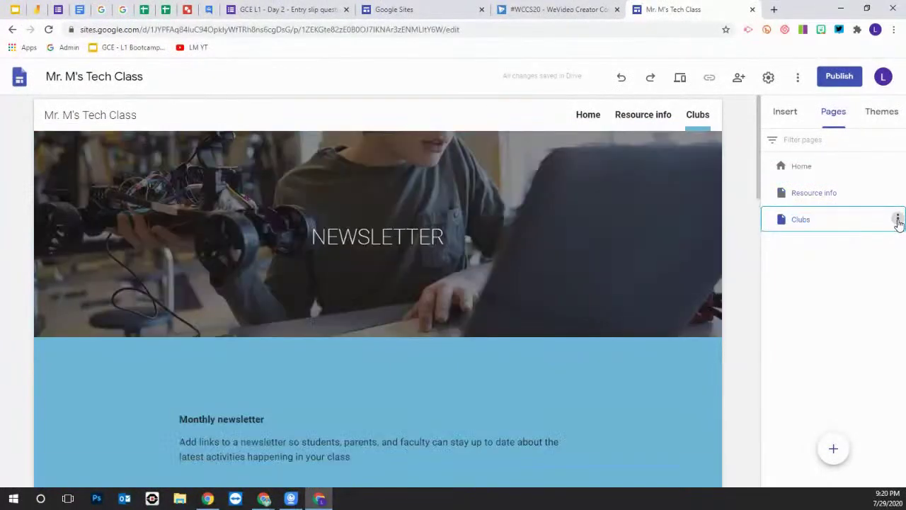
click(897, 220)
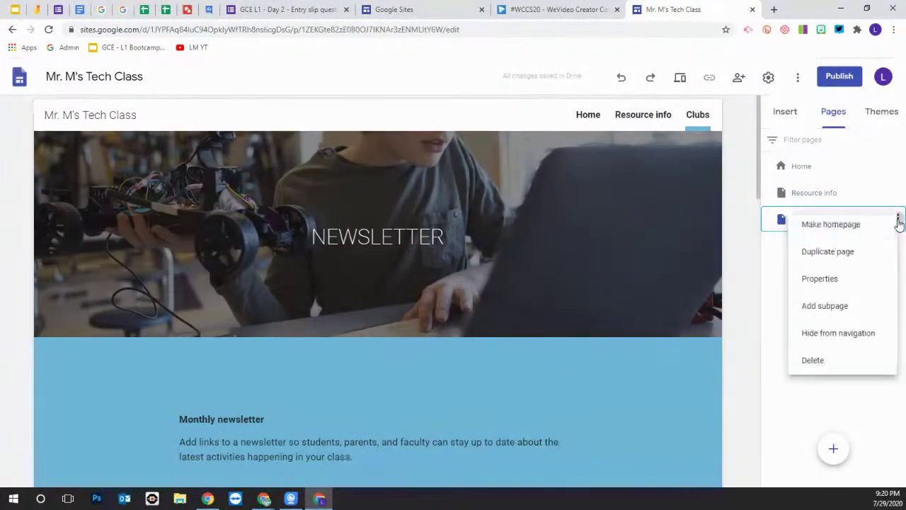
click(827, 310)
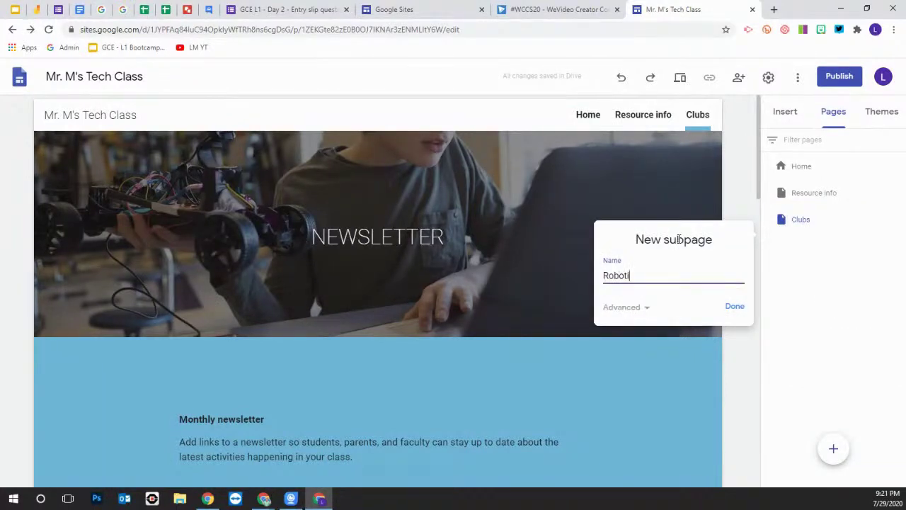
click(733, 308)
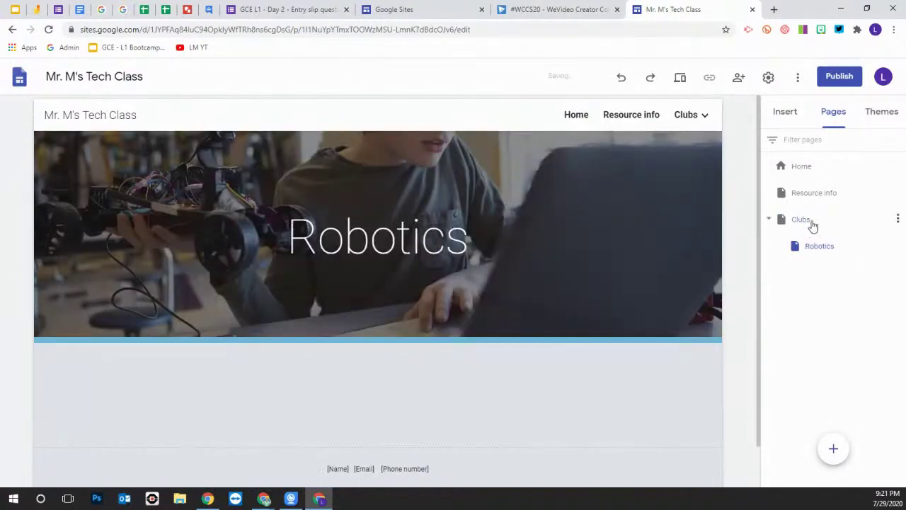
Add an Ed Media subpage under Clubs
click(898, 220)
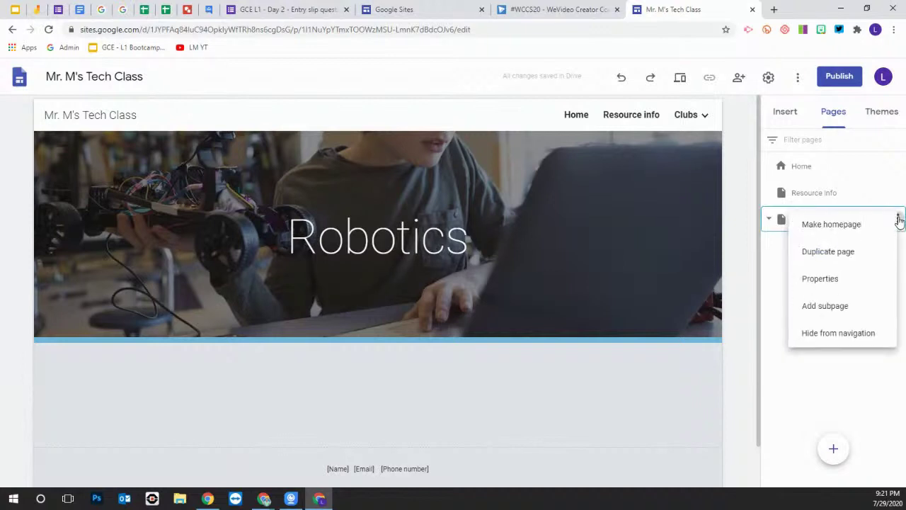
click(836, 308)
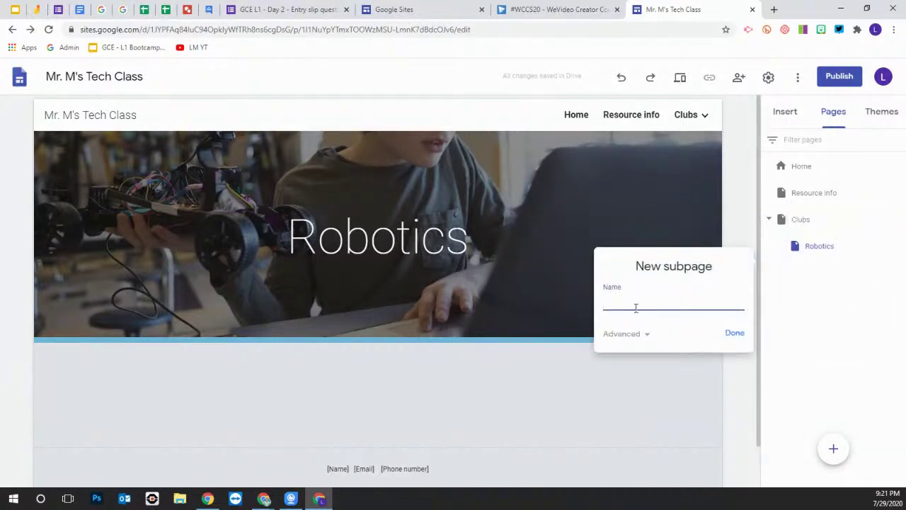
text(Ed Media)
click(739, 337)
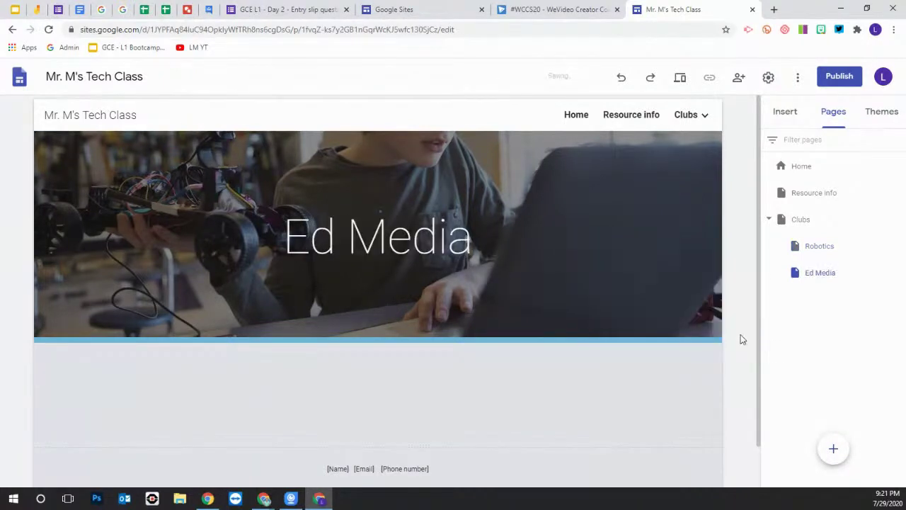
mouse_move(694, 115)
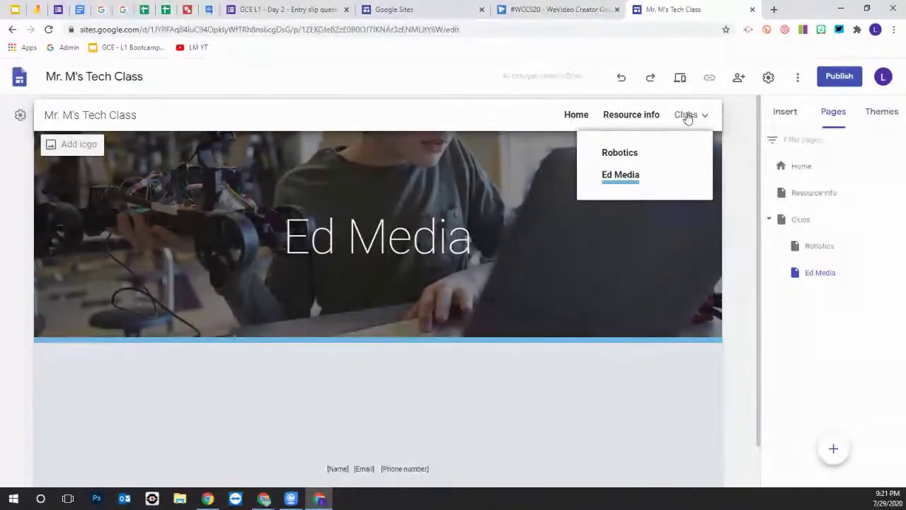
click(622, 153)
mouse_move(695, 117)
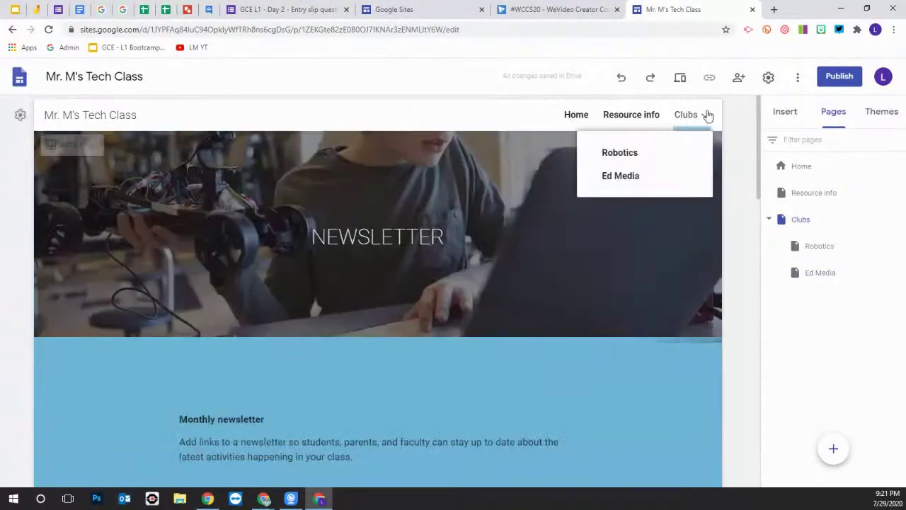
click(626, 177)
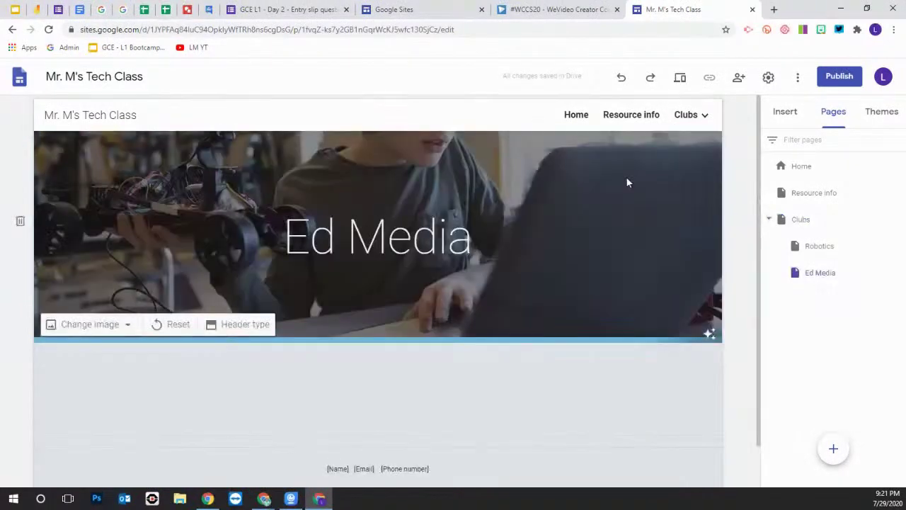
scroll(284, 366, down, 1)
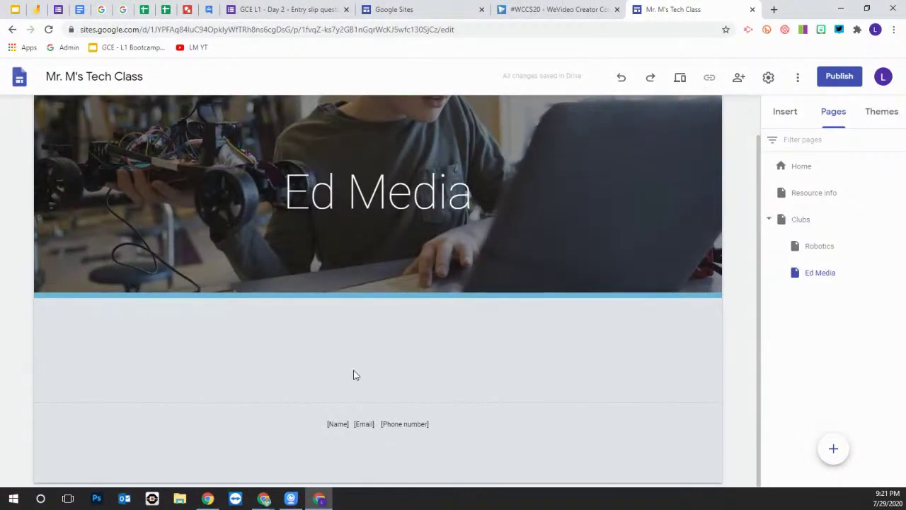
scroll(512, 386, up, 1)
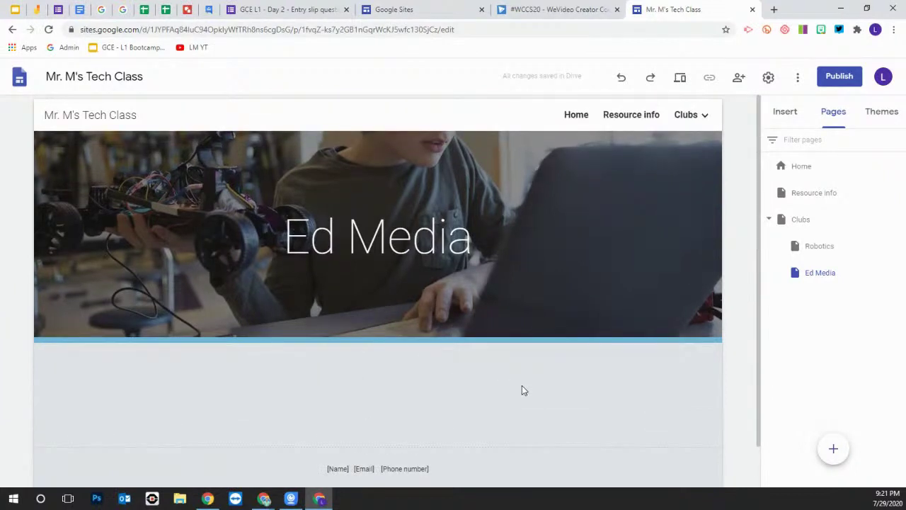
scroll(522, 388, down, 1)
scroll(519, 388, up, 1)
scroll(515, 389, down, 1)
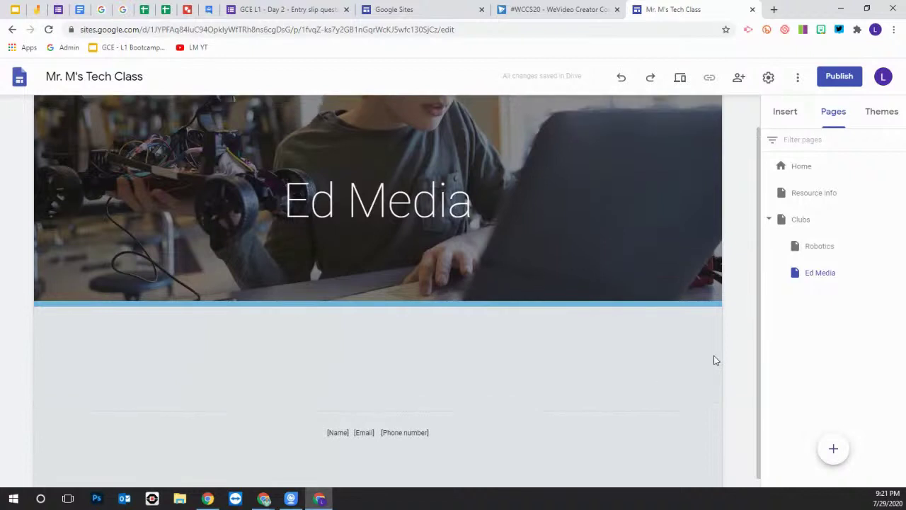
scroll(712, 360, up, 1)
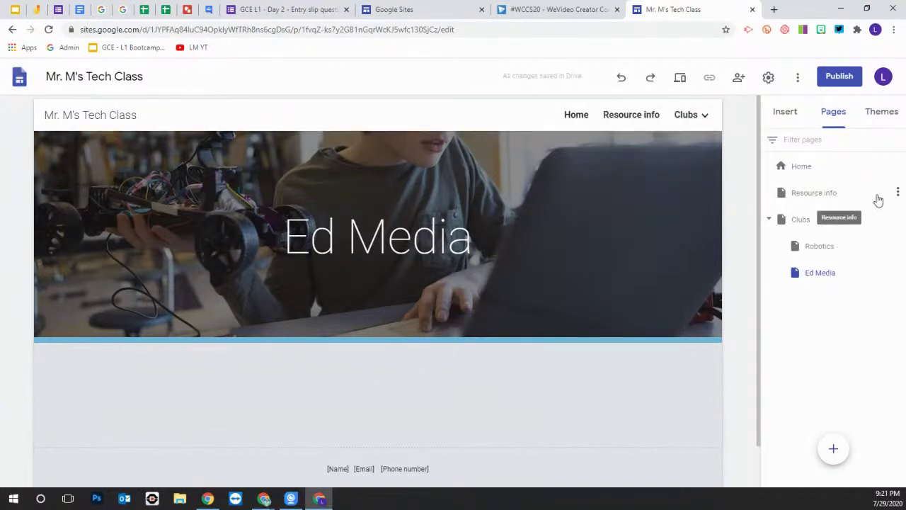
Hide the Resource info page from navigation, then go to the Robotics subpage under Clubs
click(898, 192)
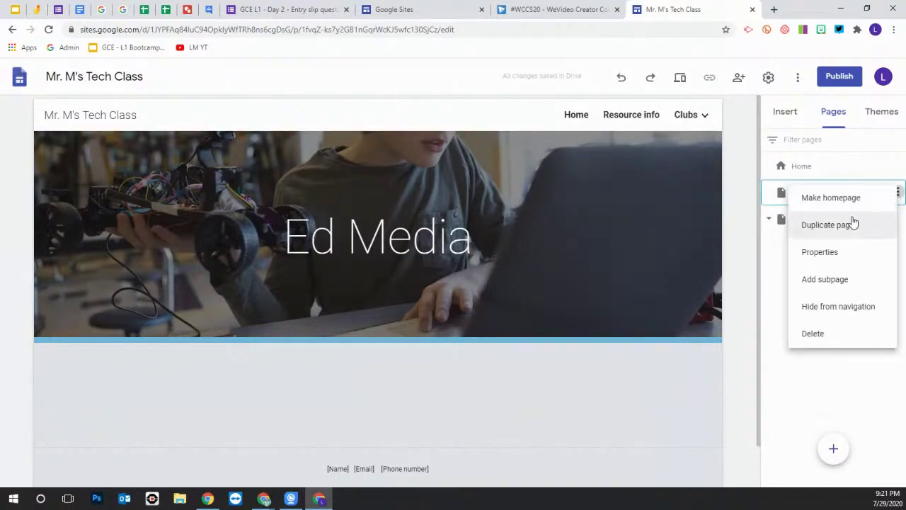
click(844, 309)
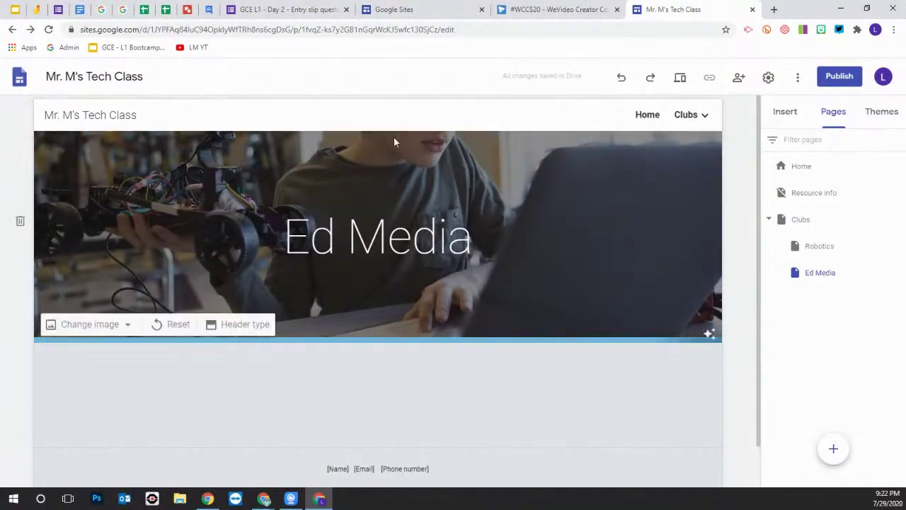
click(684, 115)
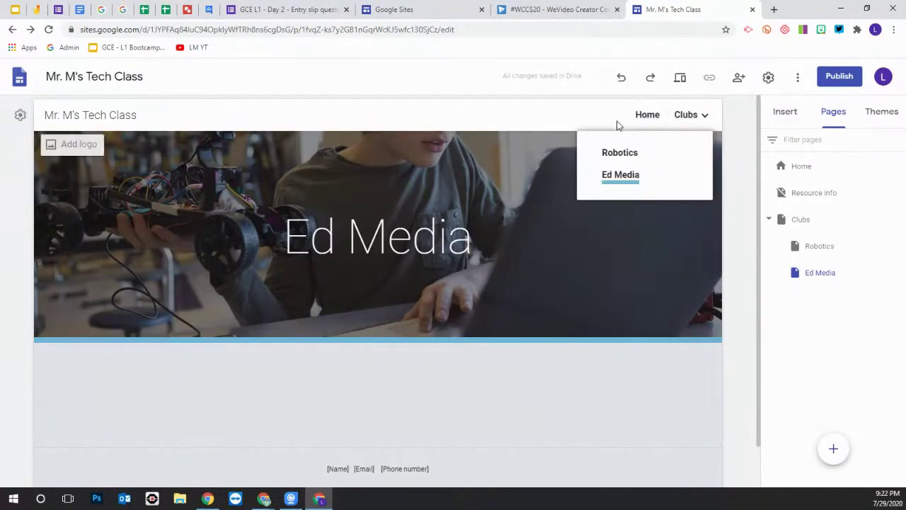
mouse_move(685, 115)
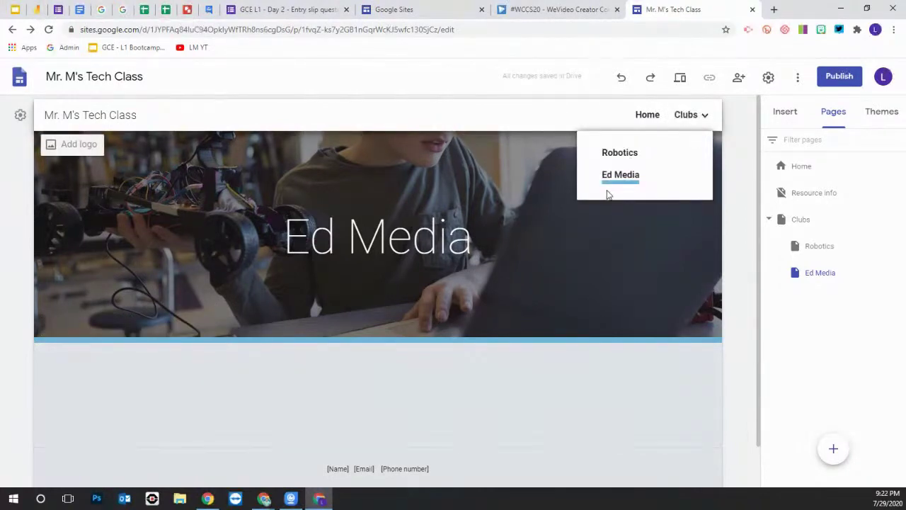
click(620, 153)
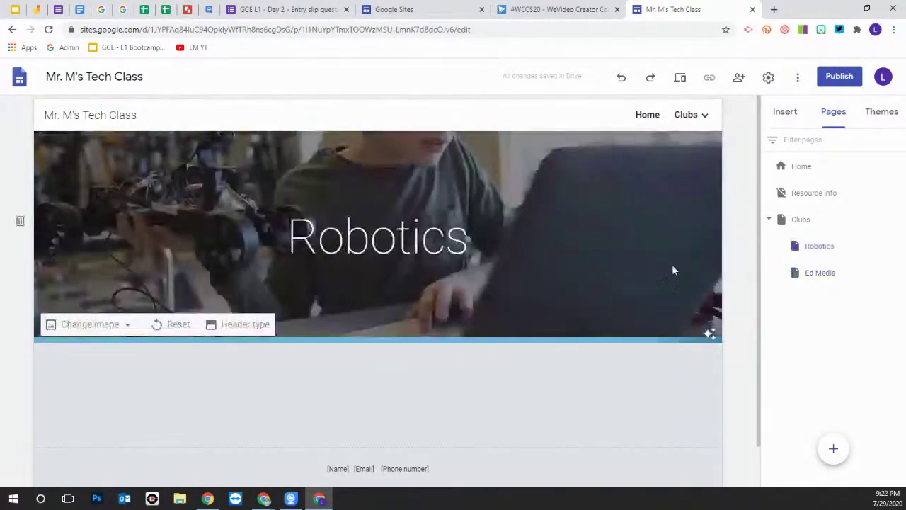
Add a text box reading 'Please see the resources page', correcting the spelling of 'resources'
click(785, 113)
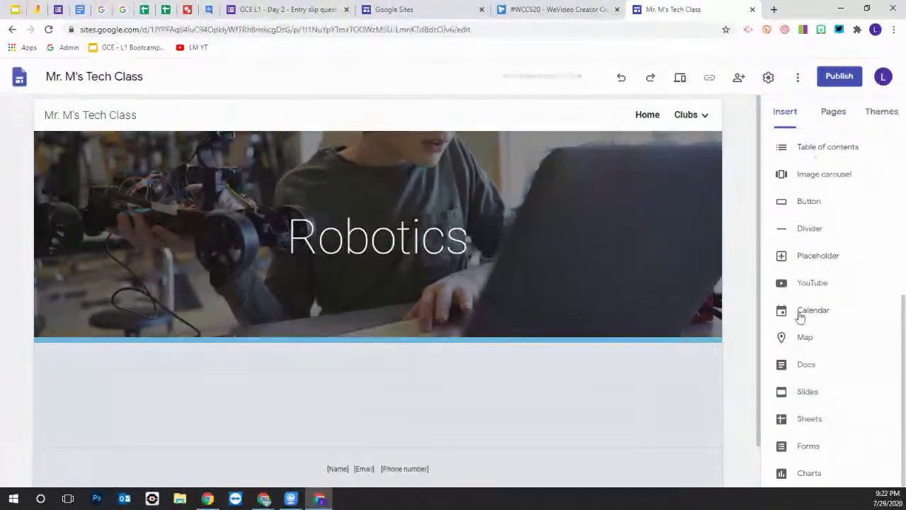
scroll(792, 234, up, 5)
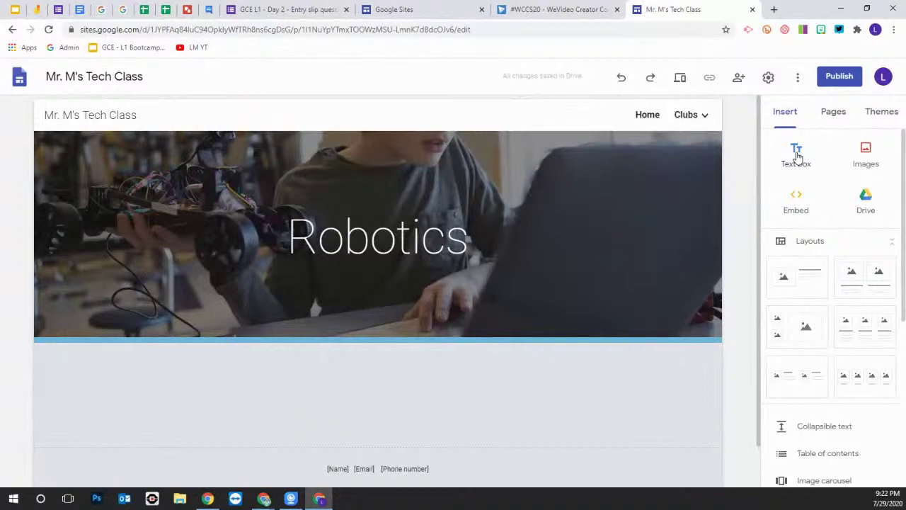
click(795, 153)
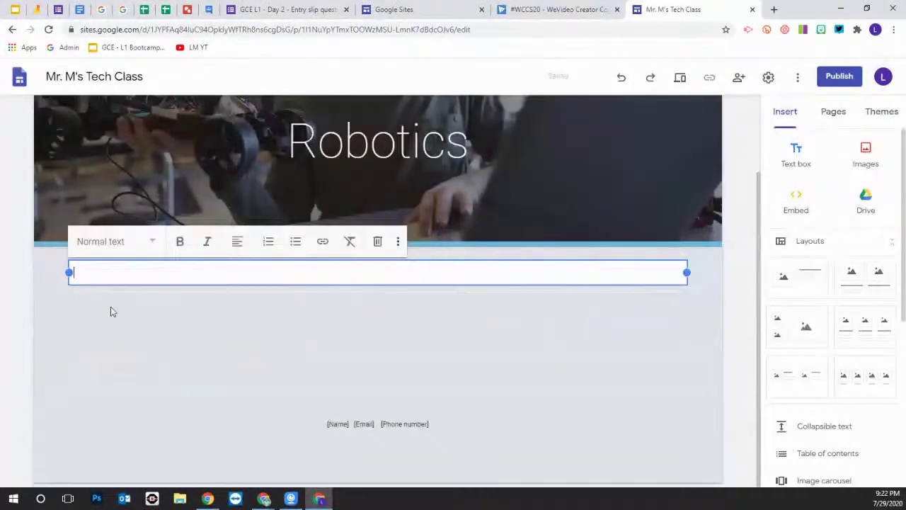
text(Please )
text(see the resounrce)
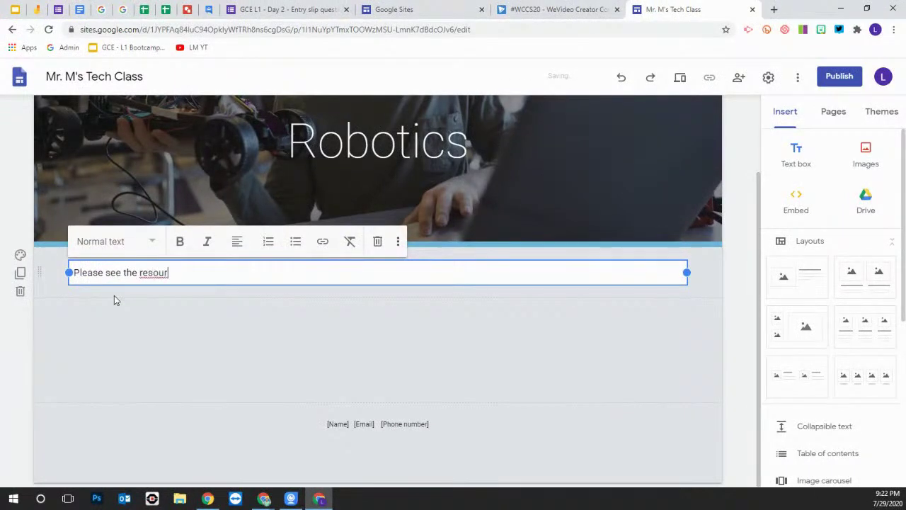
key(BackSpace)
key(BackSpace)
key(BackSpace)
key(BackSpace)
text(ces page)
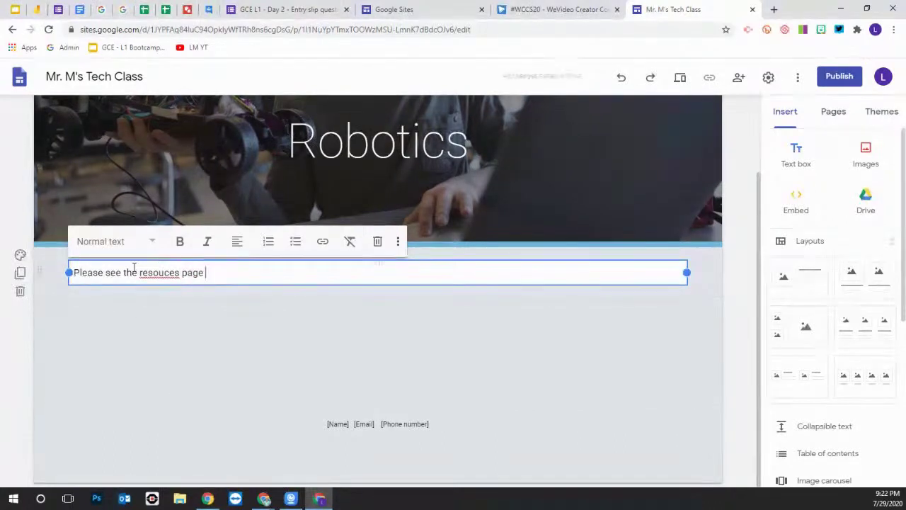
right_click(159, 272)
click(202, 294)
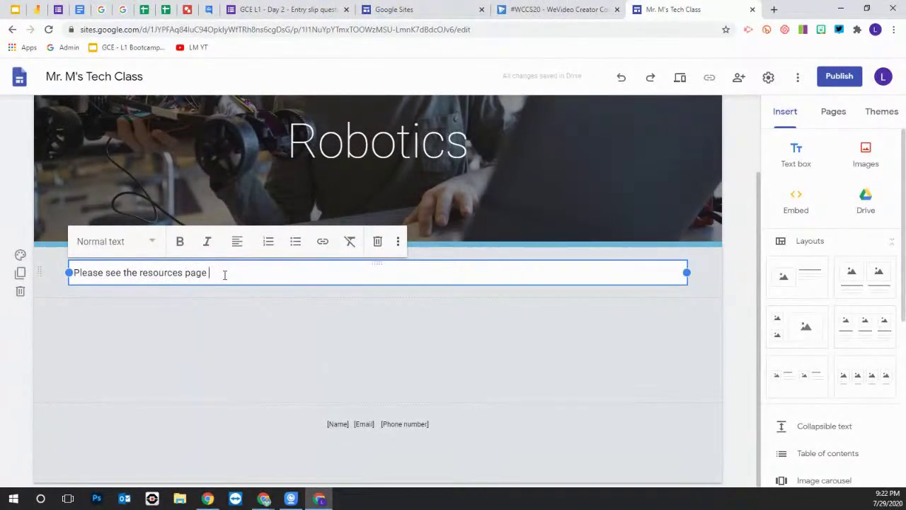
Link the whole sentence to the Resource info page
drag(208, 272, 68, 282)
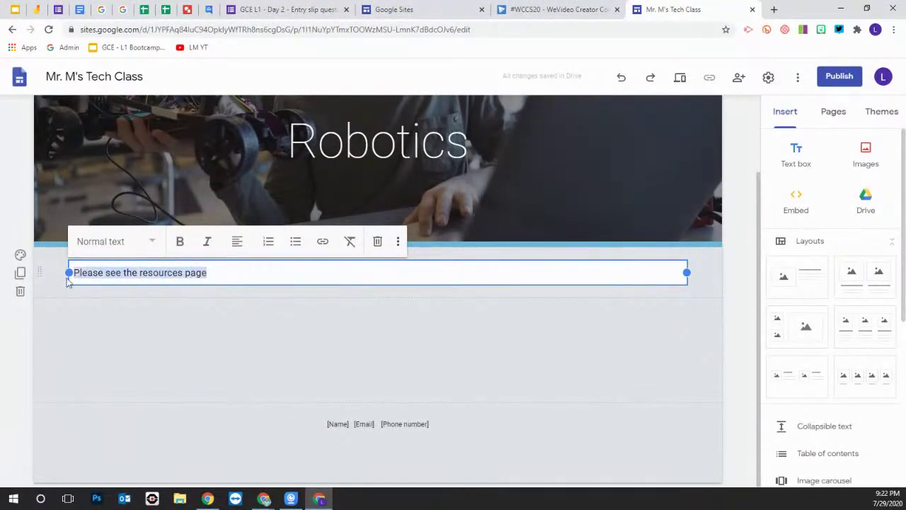
click(323, 243)
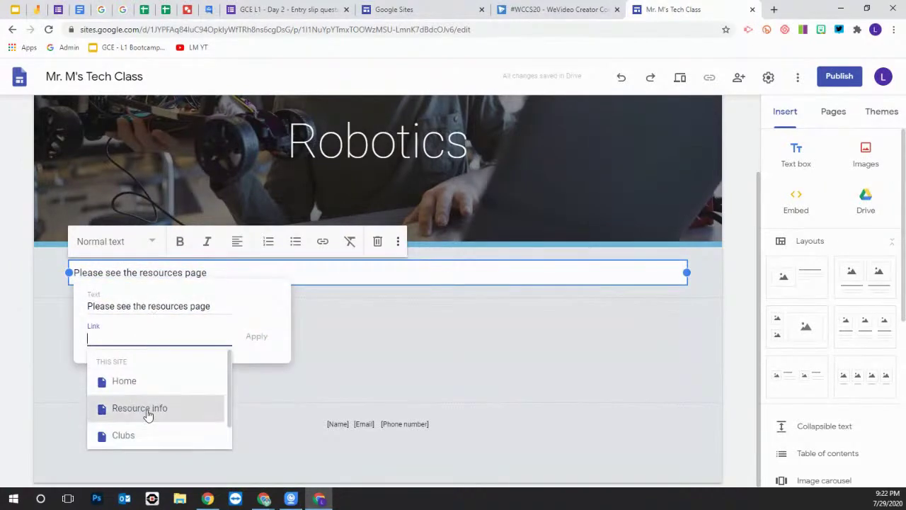
click(150, 413)
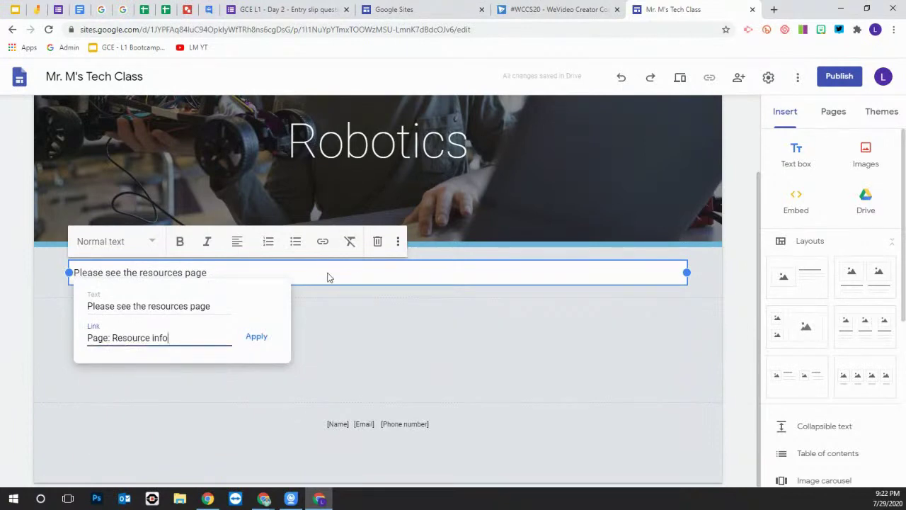
click(255, 337)
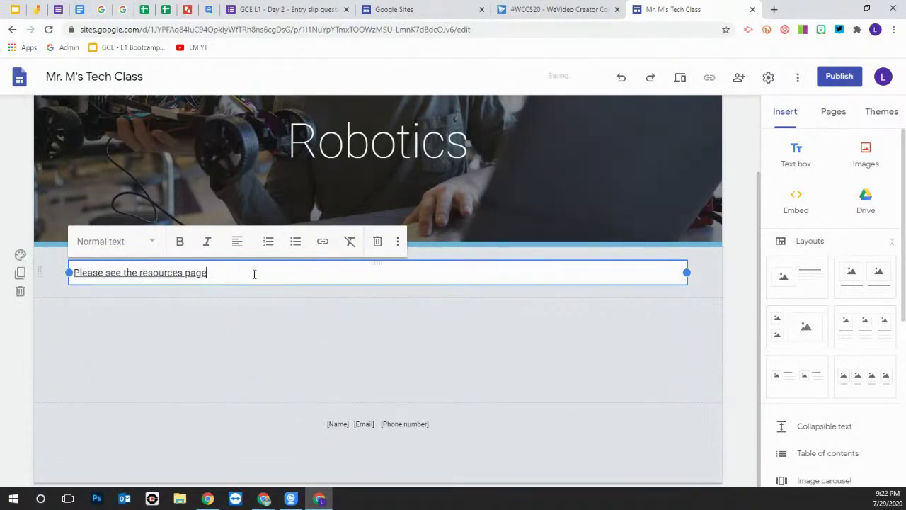
click(615, 352)
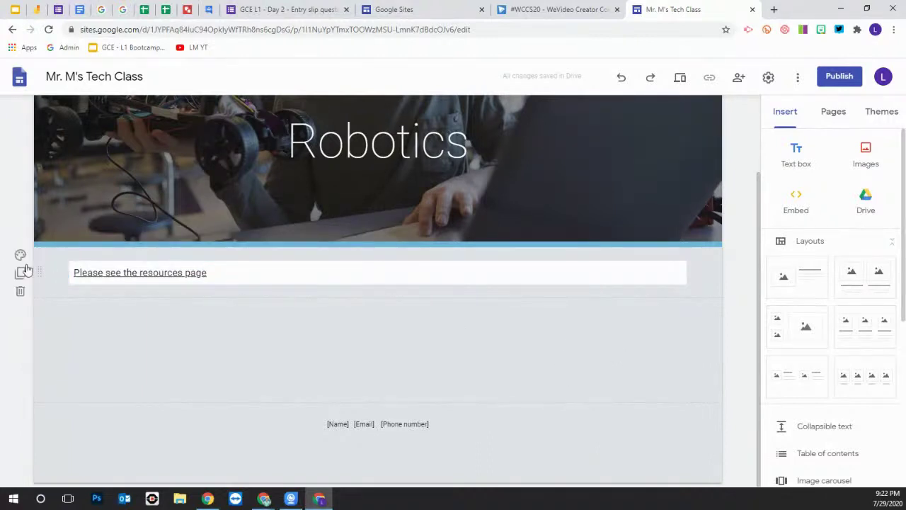
click(20, 255)
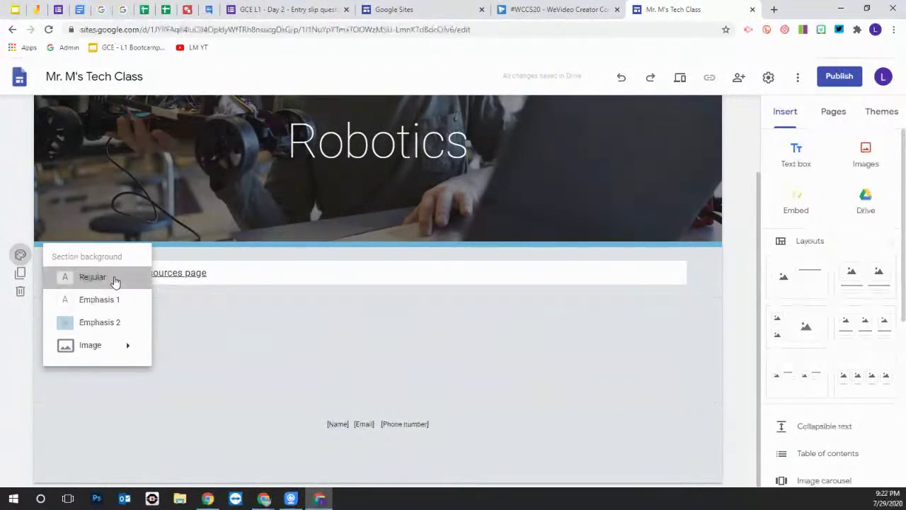
click(115, 279)
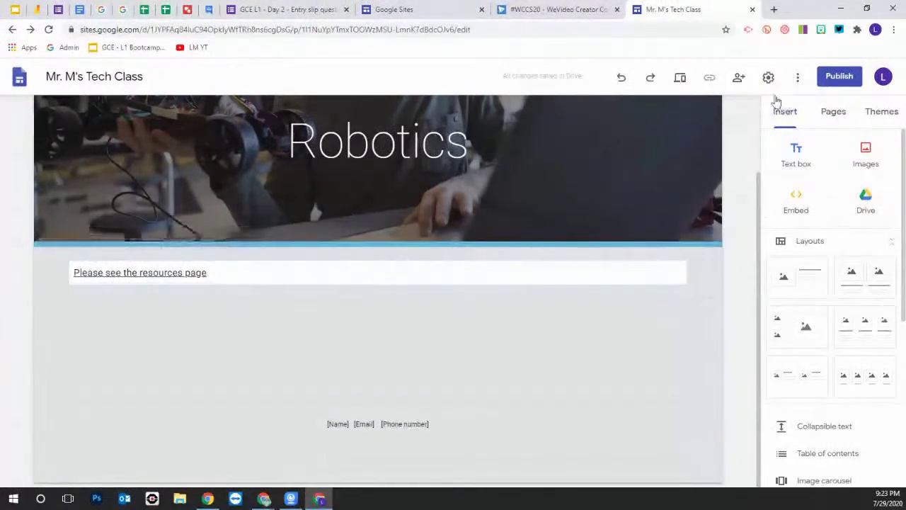
scroll(717, 146, up, 2)
click(646, 115)
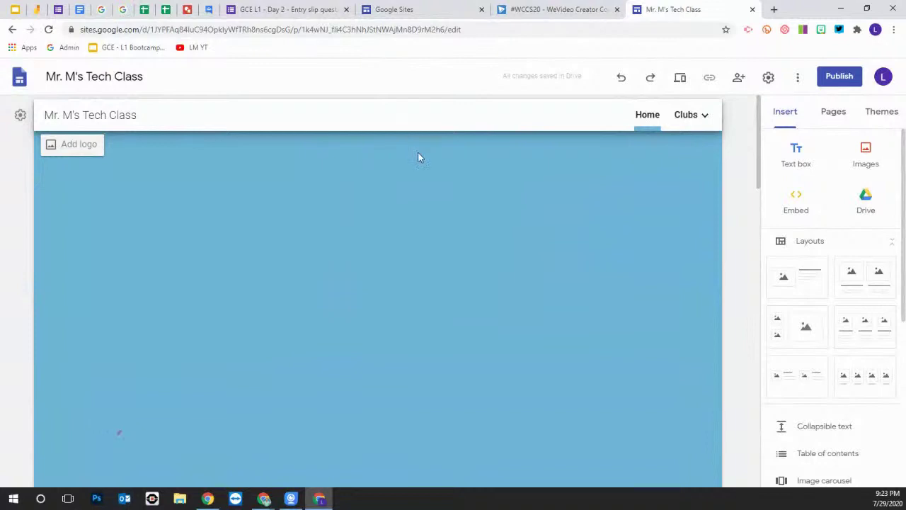
click(704, 117)
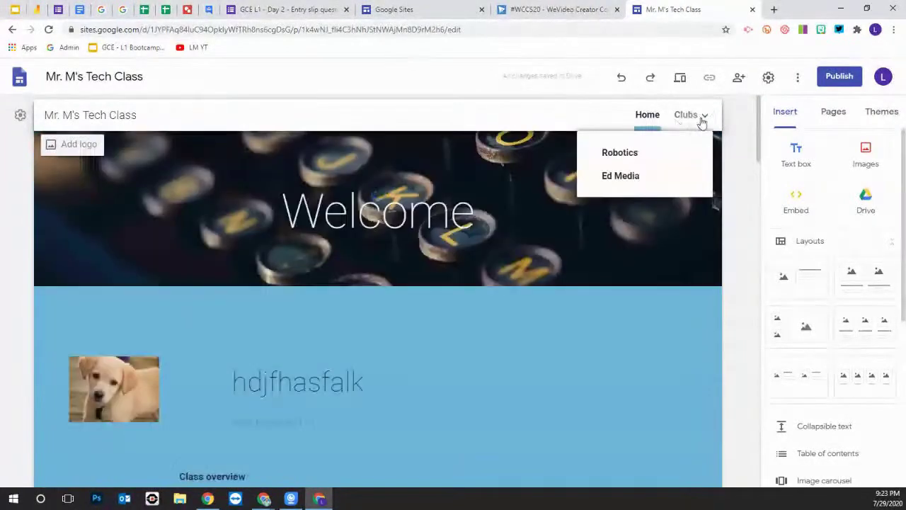
click(625, 179)
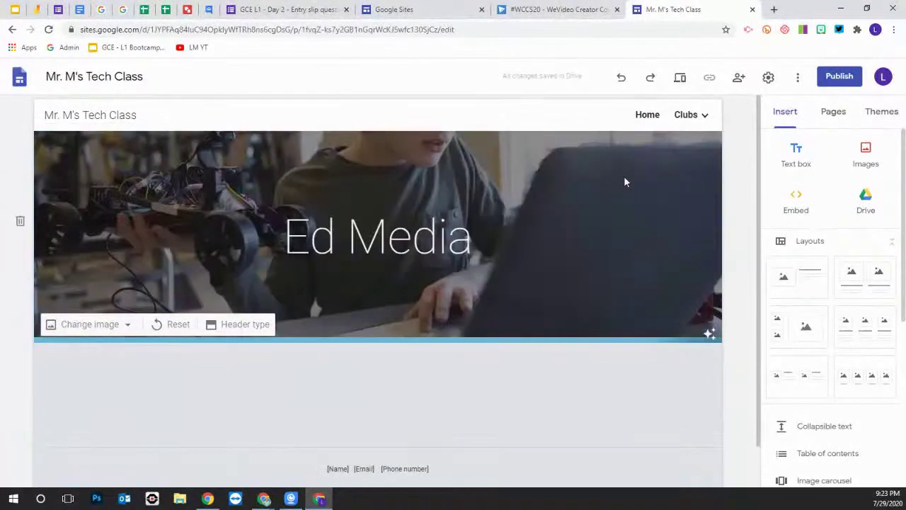
click(687, 117)
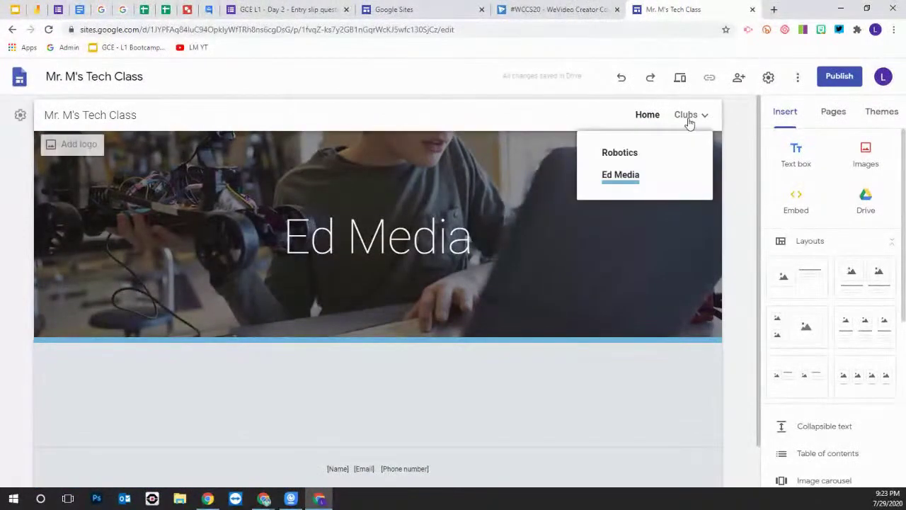
click(614, 154)
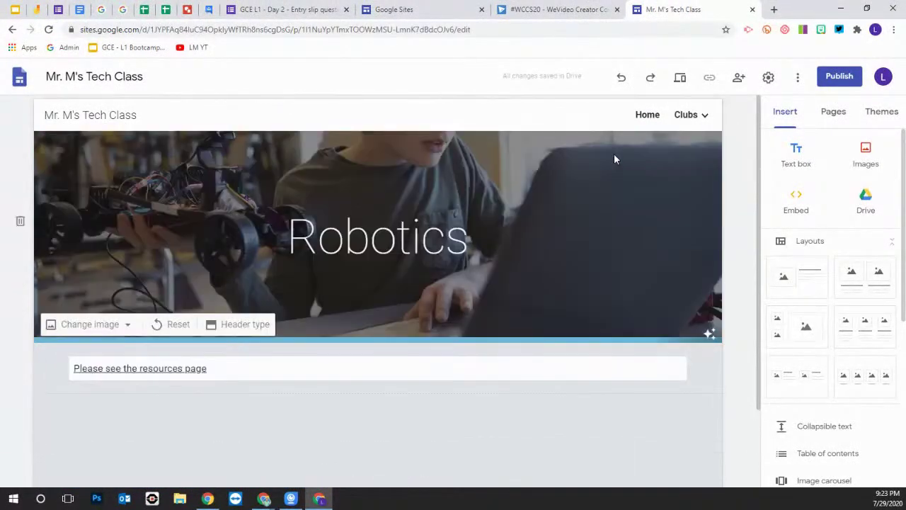
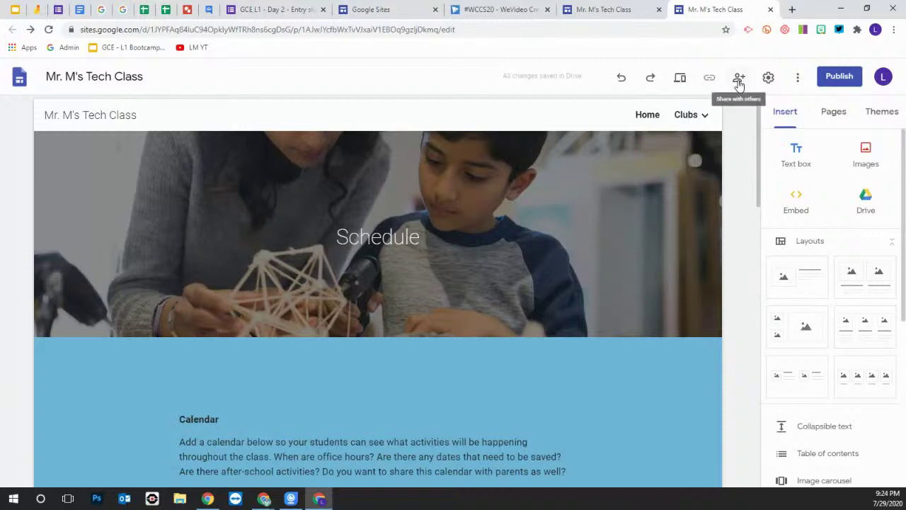
click(739, 79)
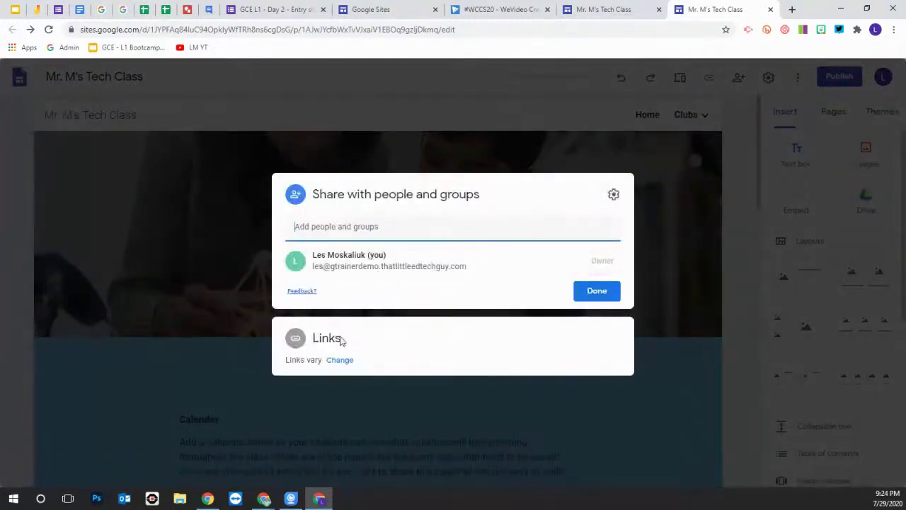
click(340, 359)
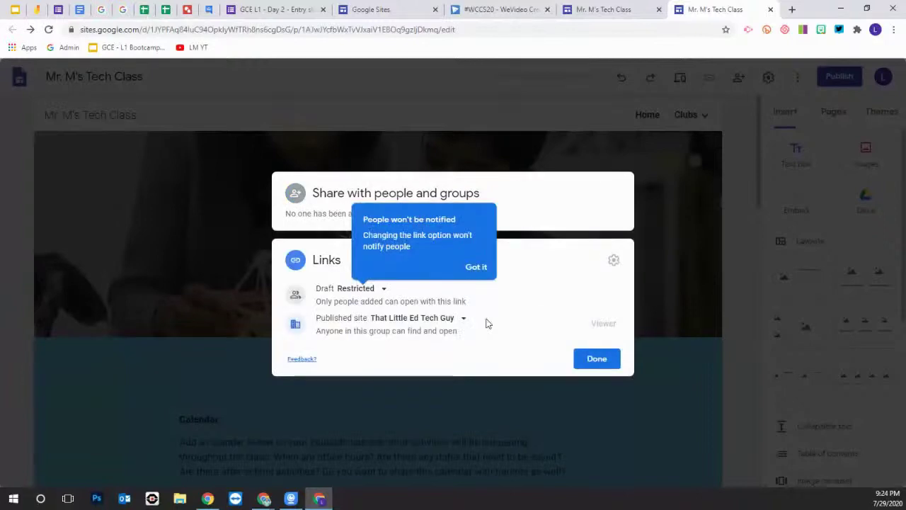
click(596, 359)
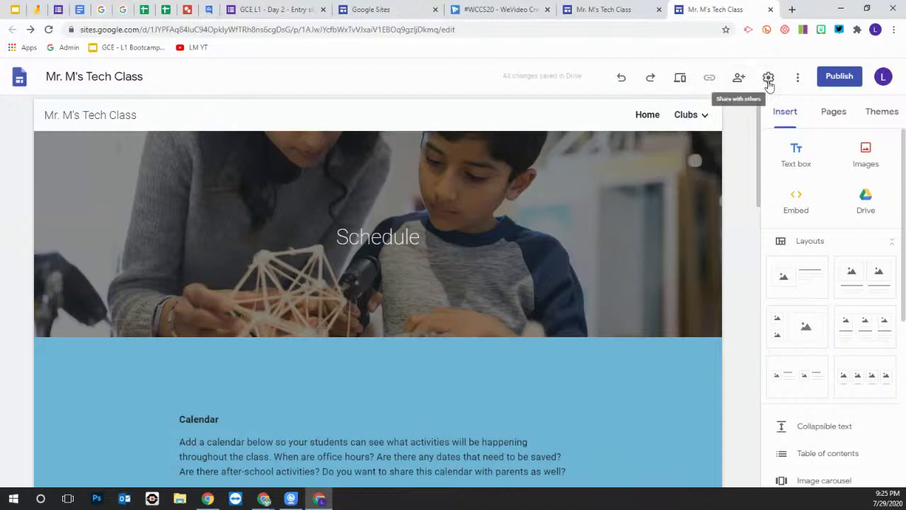
click(841, 78)
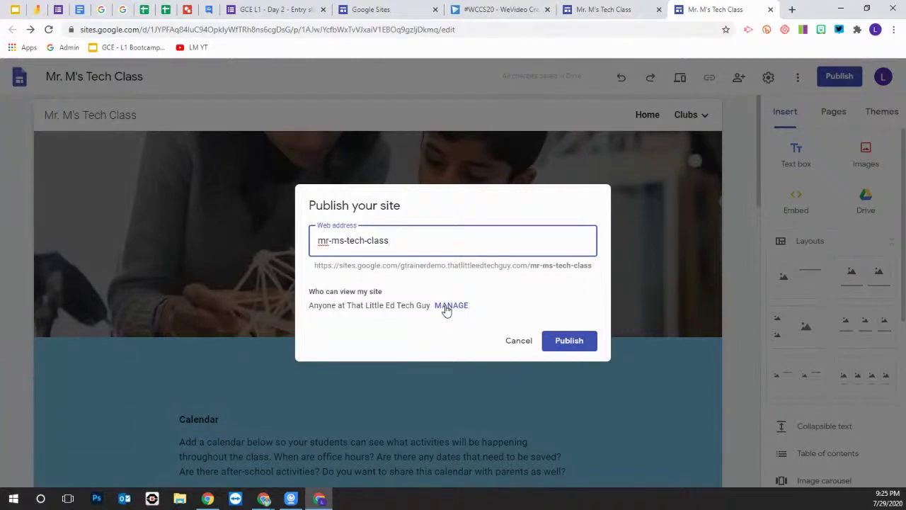
key(Escape)
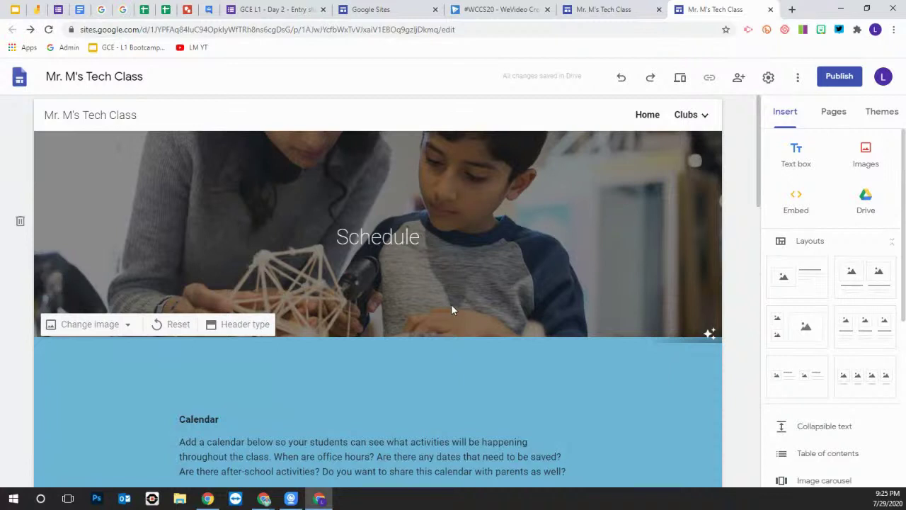
Reopen the Mr. M's Tech Class sharing dialog, which lists only the owner
click(738, 77)
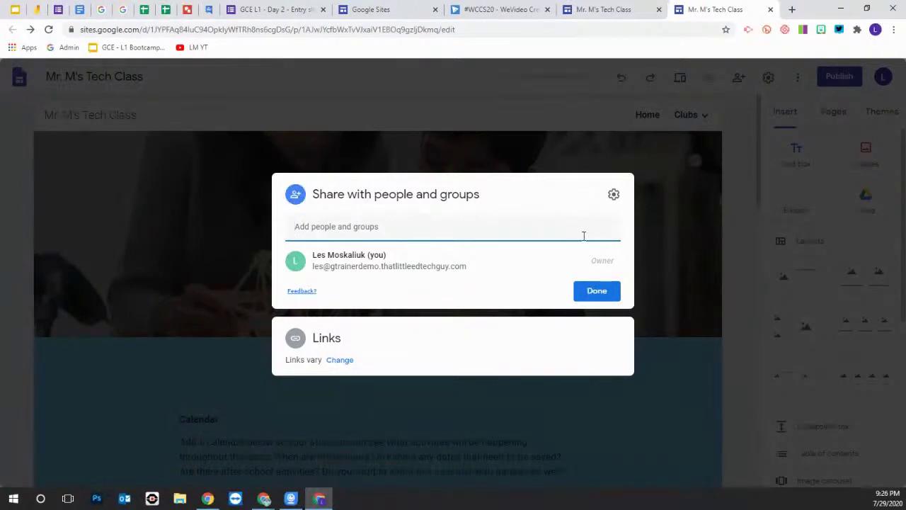
Close the sharing dialog for the Mr. M's Tech Class site with Done
click(601, 293)
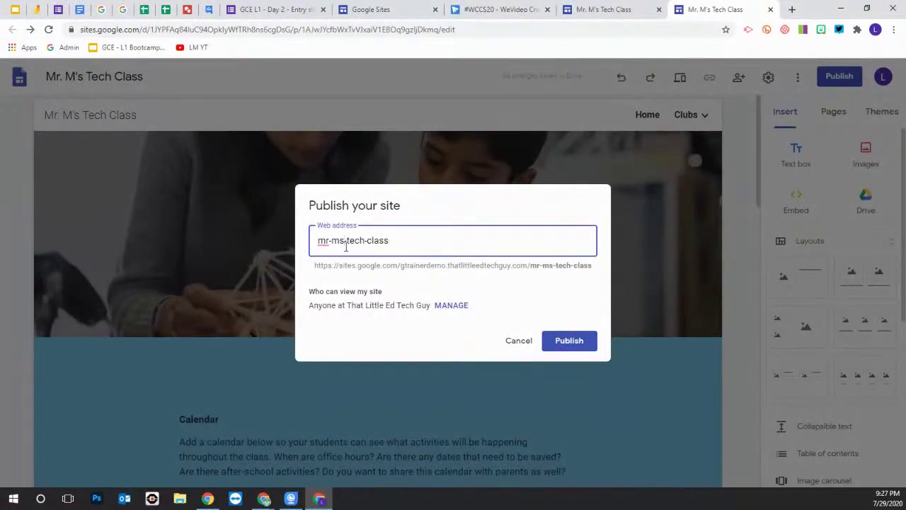
Shorten the web address from mr-ms-tech-class to mr-m-tech-class and publish the site
click(346, 246)
key(BackSpace)
key(BackSpace)
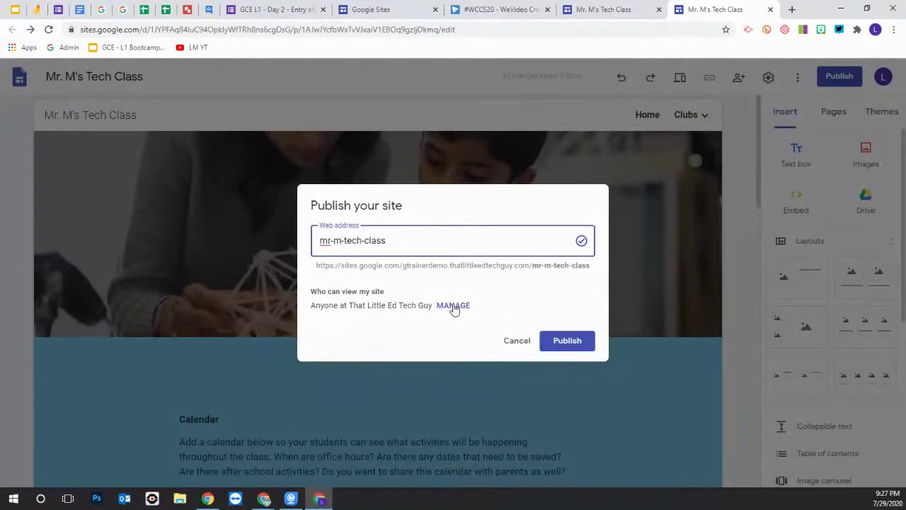
click(581, 342)
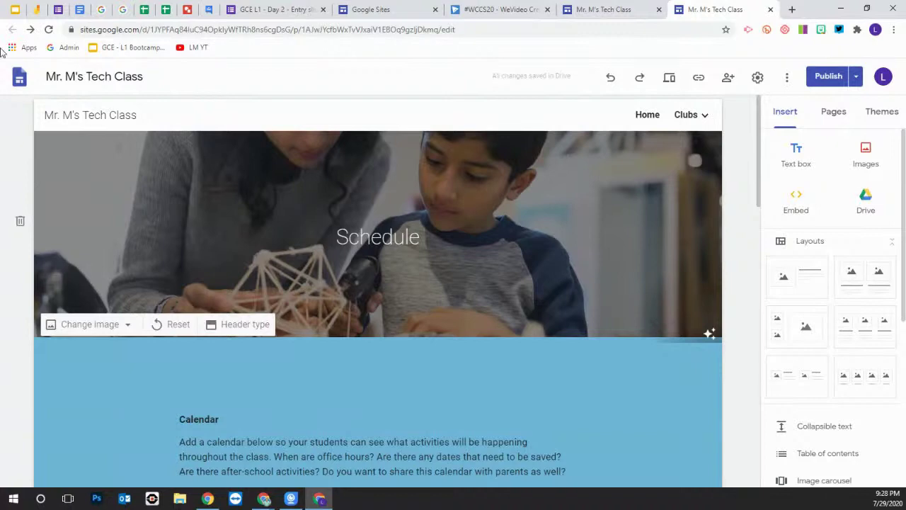
Switch to the bootcamp slide presentation and go to slide 12
click(15, 10)
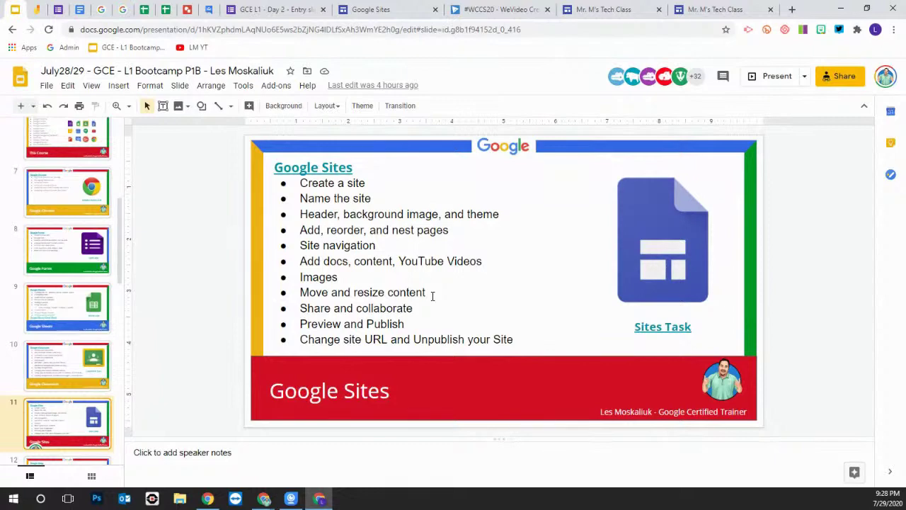
scroll(69, 357, down, 2)
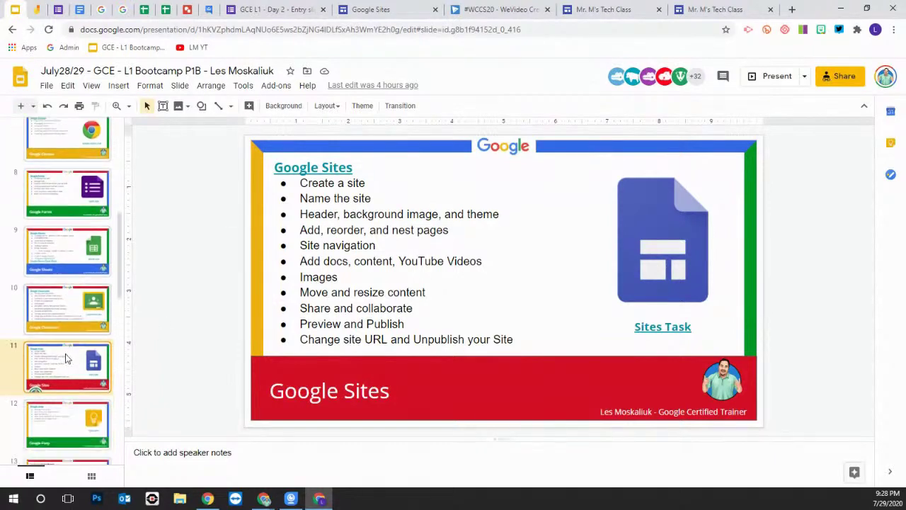
click(78, 368)
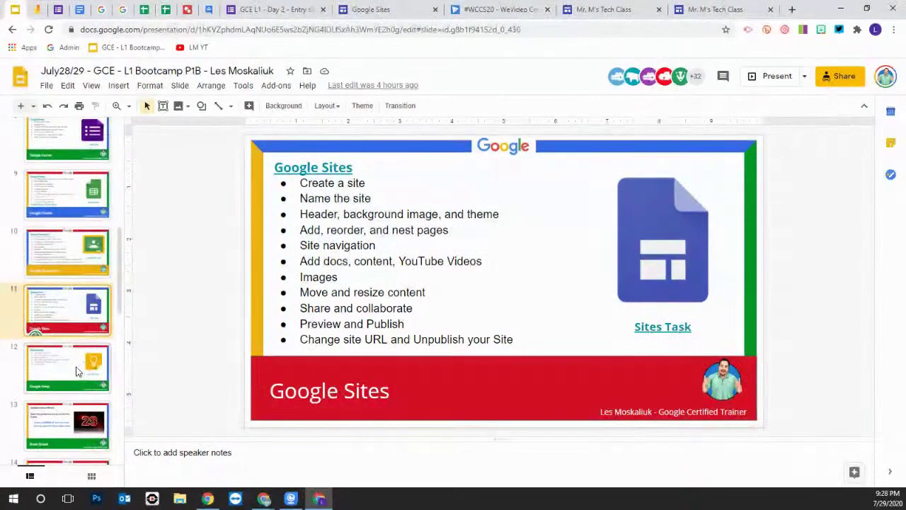
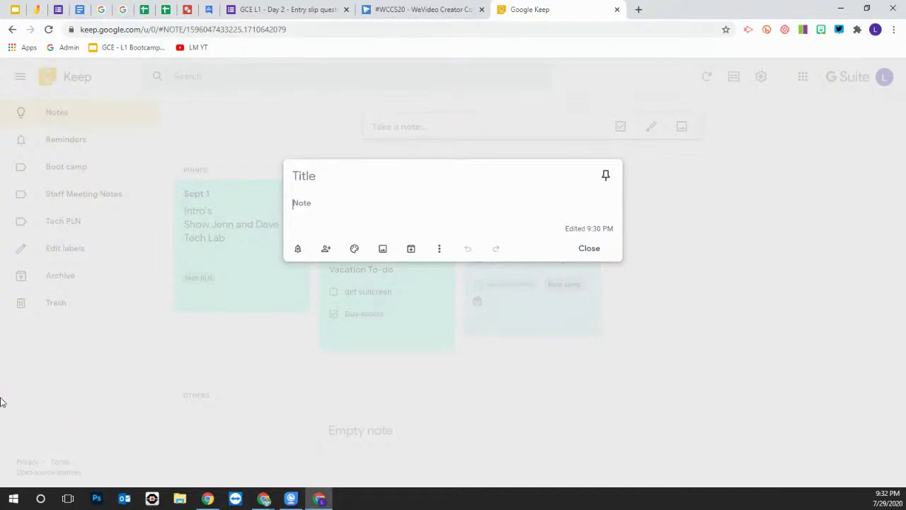
Title the note 'GCE - Notes' and add the lines '- Take selfie' and '- post on Twitter'
click(301, 177)
text(GCE)
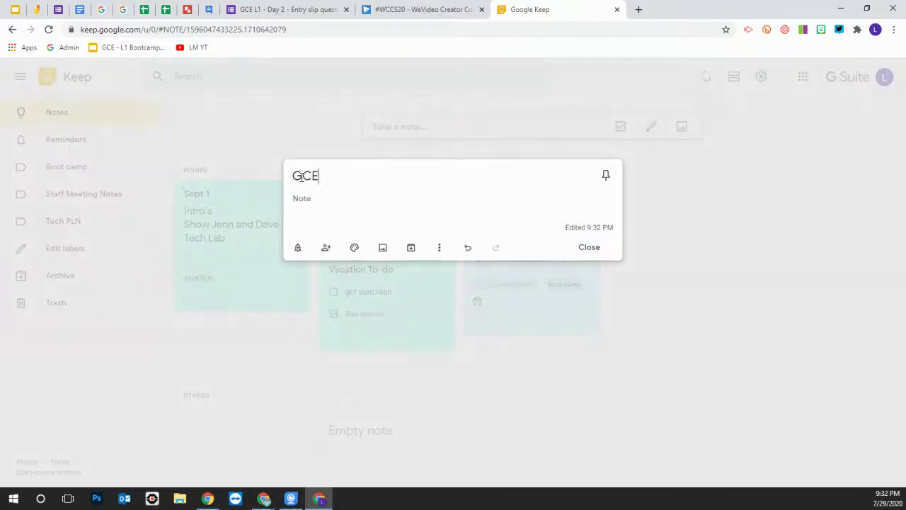
text( - Notes)
click(299, 200)
text(- )
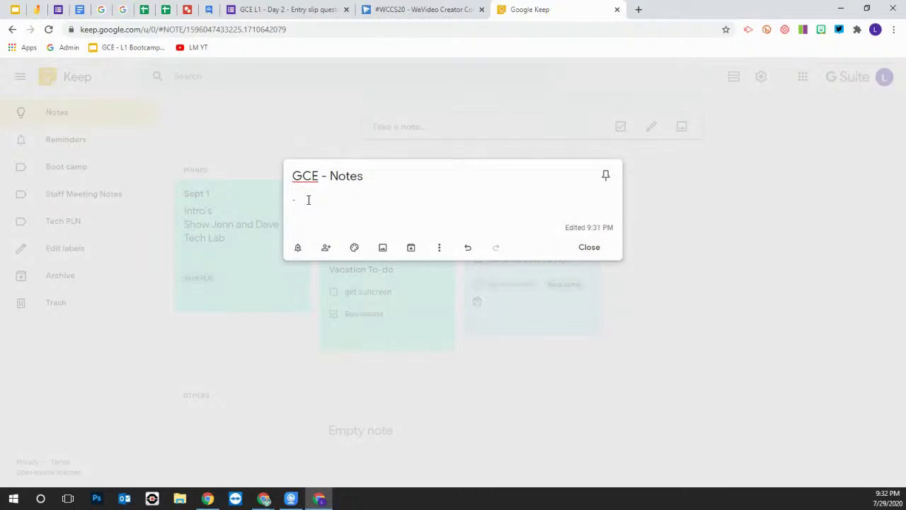
text(Take selfie)
key(Return)
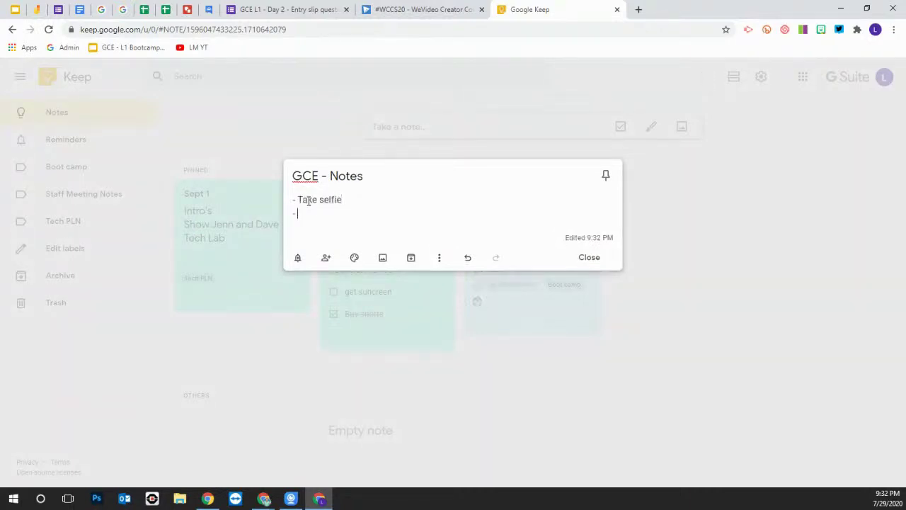
text(- post on your)
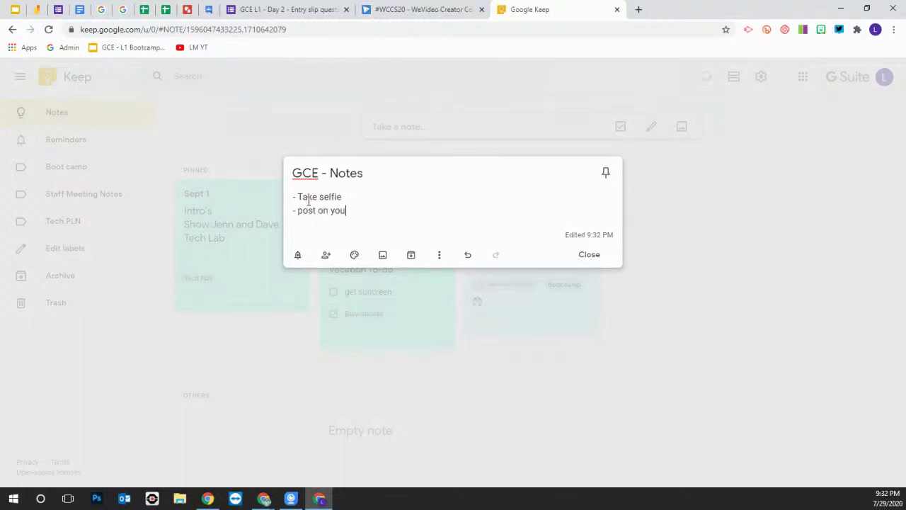
key(BackSpace)
key(BackSpace)
key(BackSpace)
key(BackSpace)
text(Twitter)
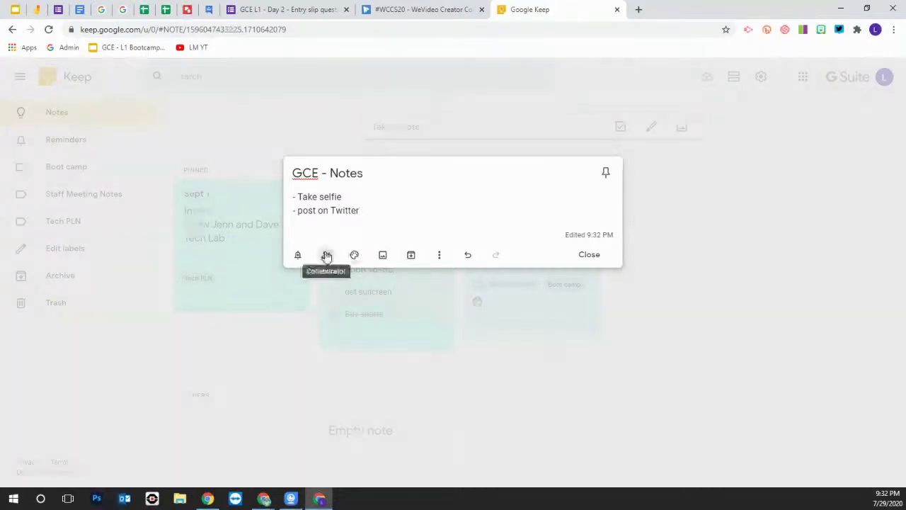
Show checkboxes on the note and add the checklist item 'pass level 1 test'
click(438, 256)
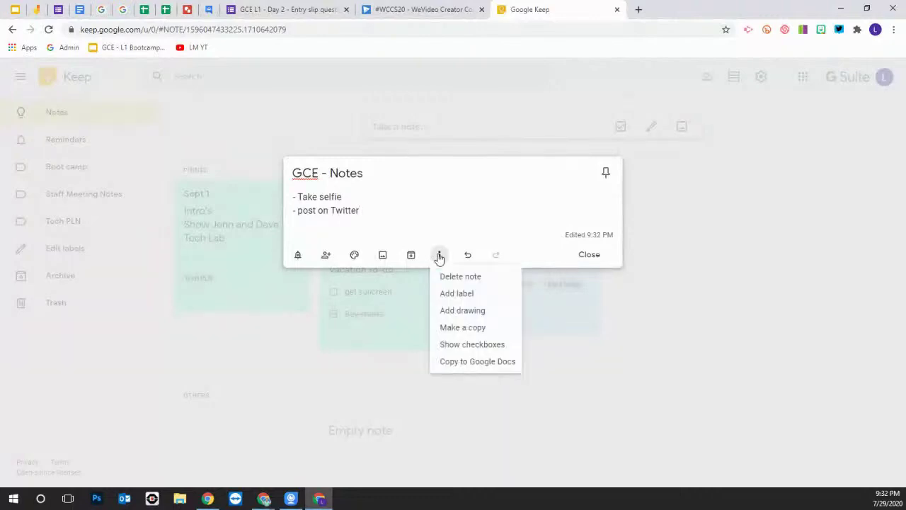
click(477, 344)
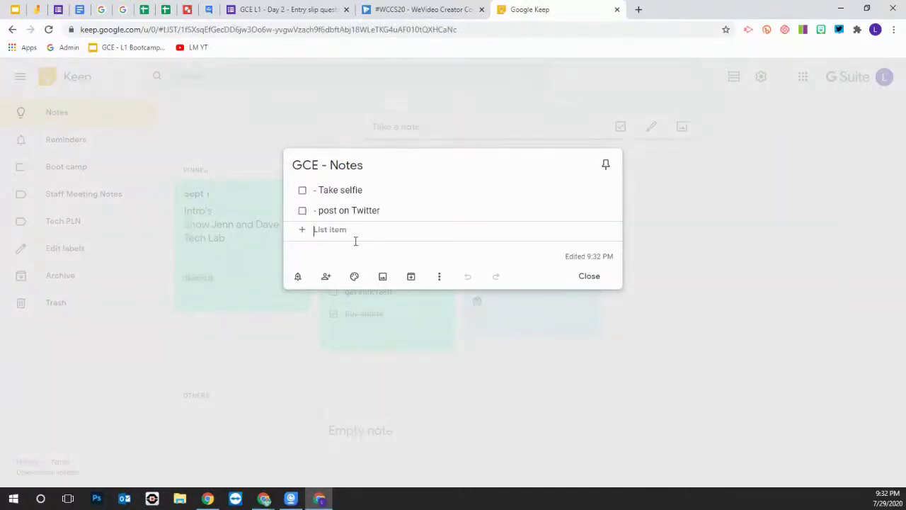
text(pass t)
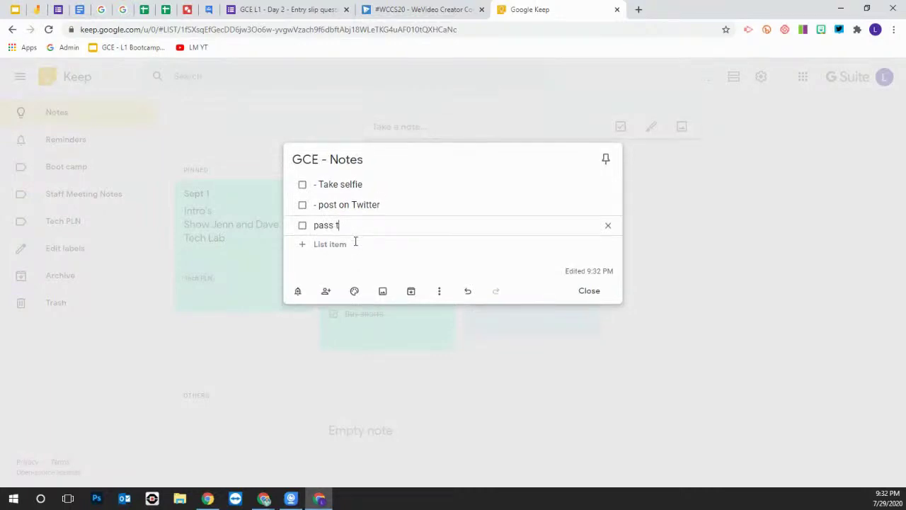
key(BackSpace)
text(level 1 test)
click(439, 262)
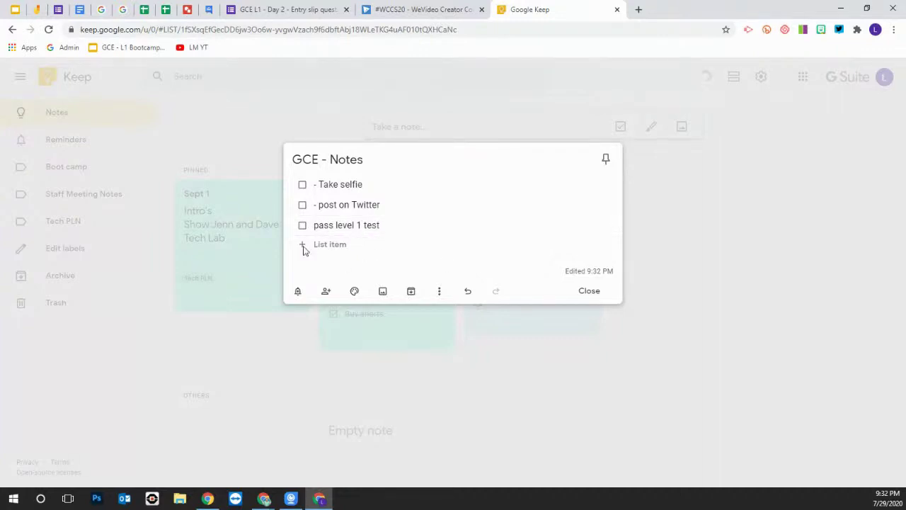
click(330, 245)
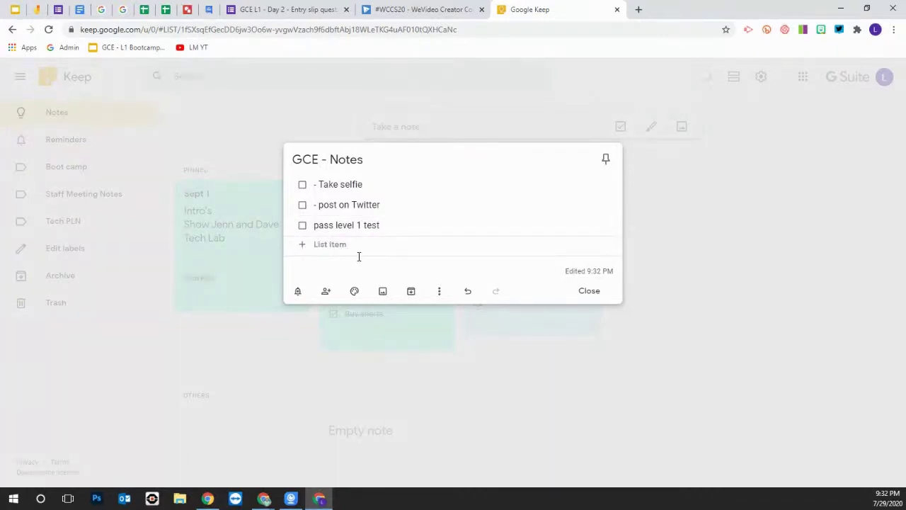
Insert the Bitmoji image file from the Desktop into the GCE - Notes note
click(382, 291)
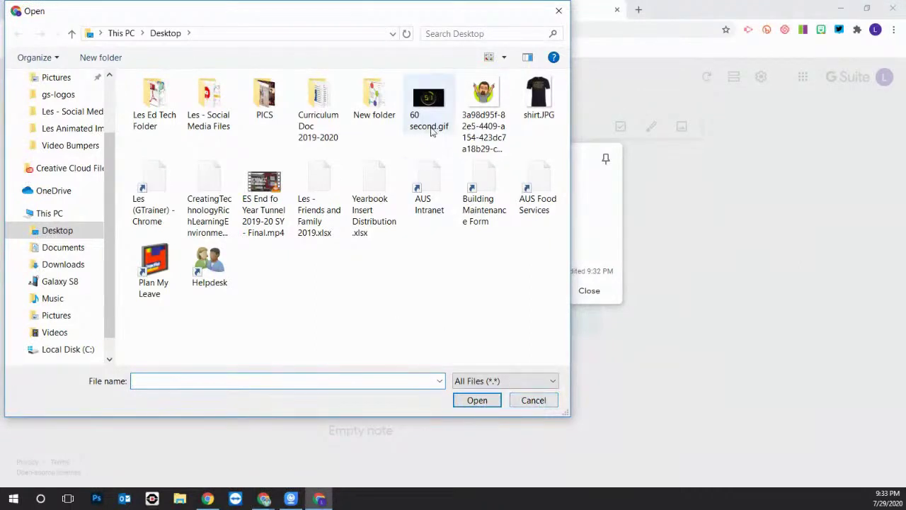
click(484, 99)
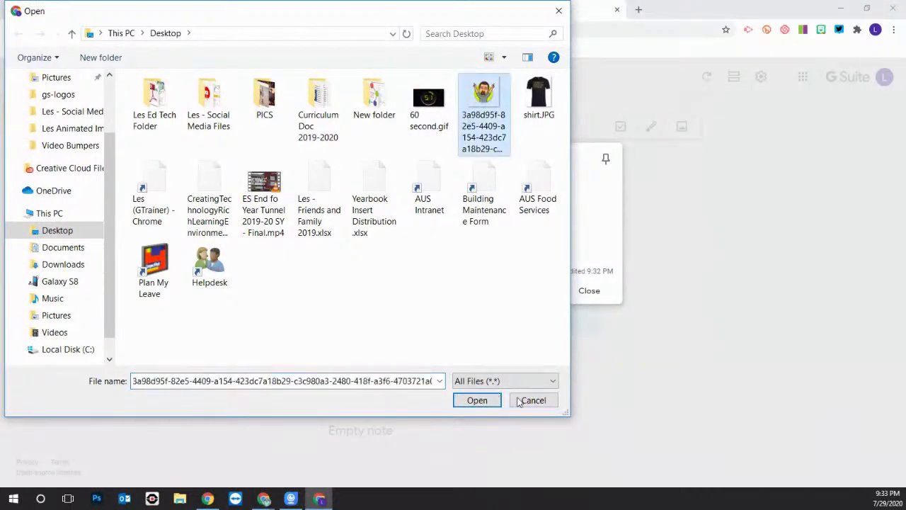
click(481, 404)
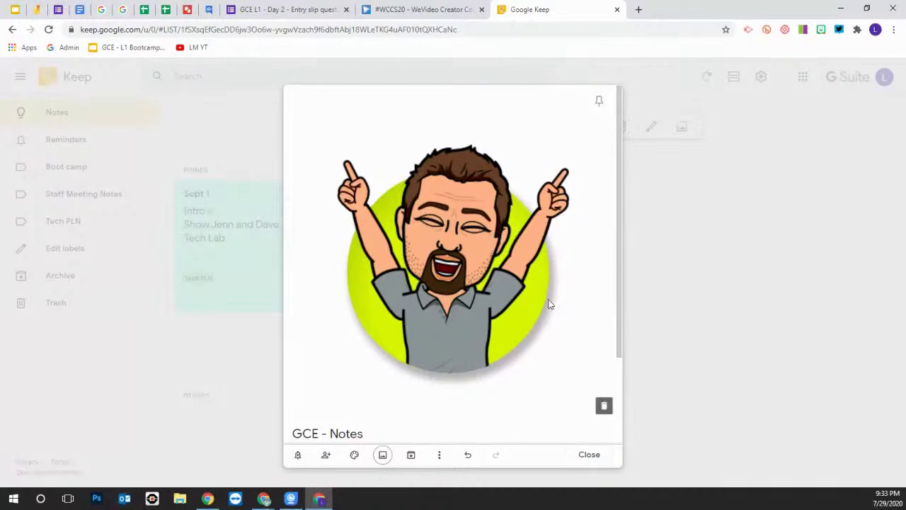
scroll(550, 304, down, 3)
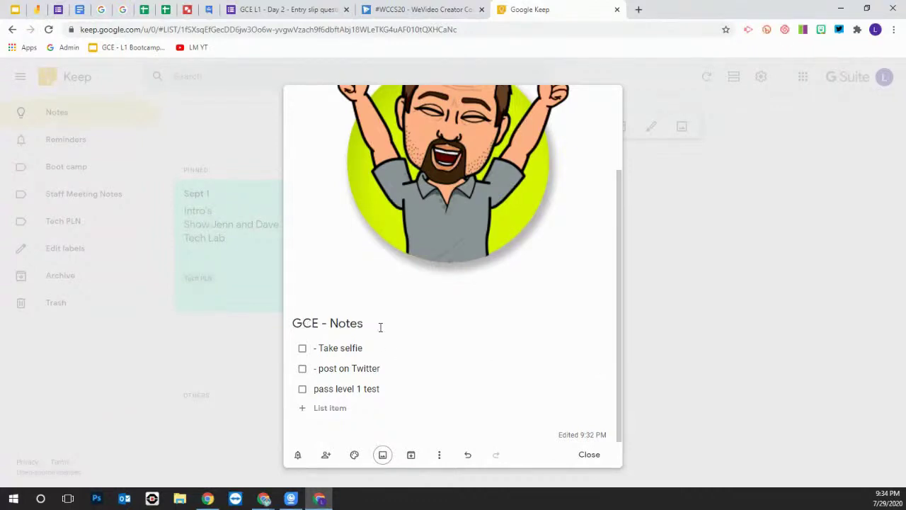
Close the GCE - Notes note and locate its card with the avatar under Others
click(591, 455)
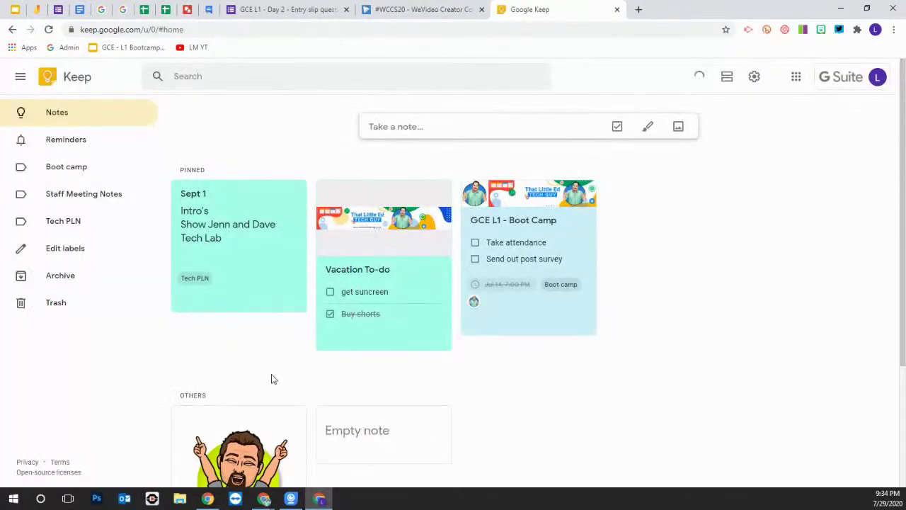
scroll(271, 379, down, 3)
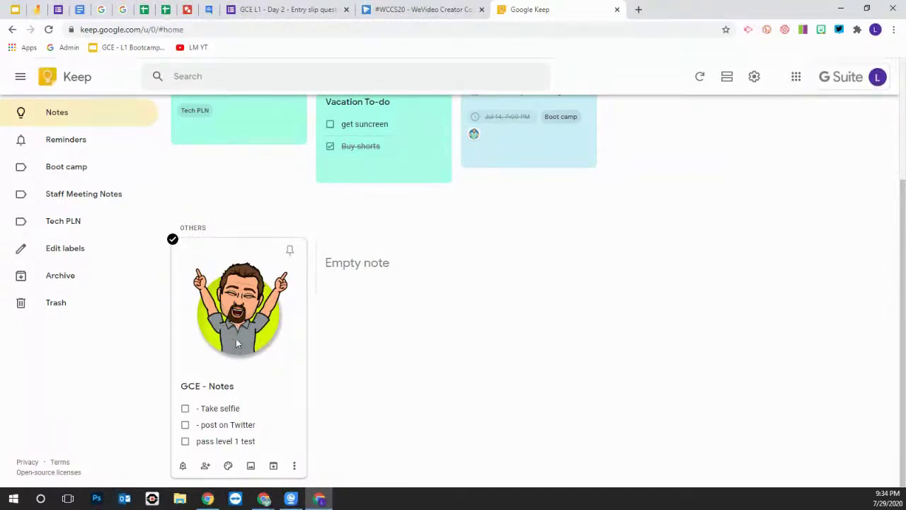
scroll(385, 373, up, 1)
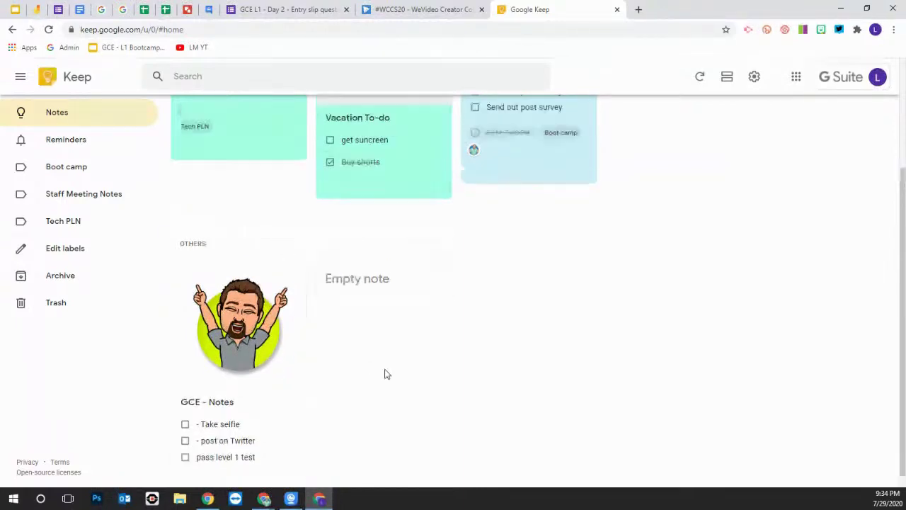
scroll(397, 379, up, 2)
scroll(617, 424, down, 2)
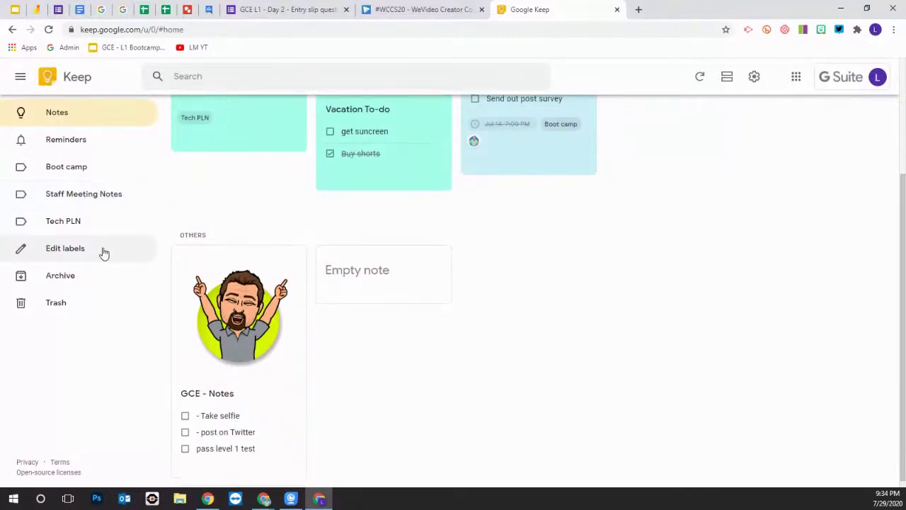
Create a label named 'GCE Bootcamp' through Edit labels
click(60, 253)
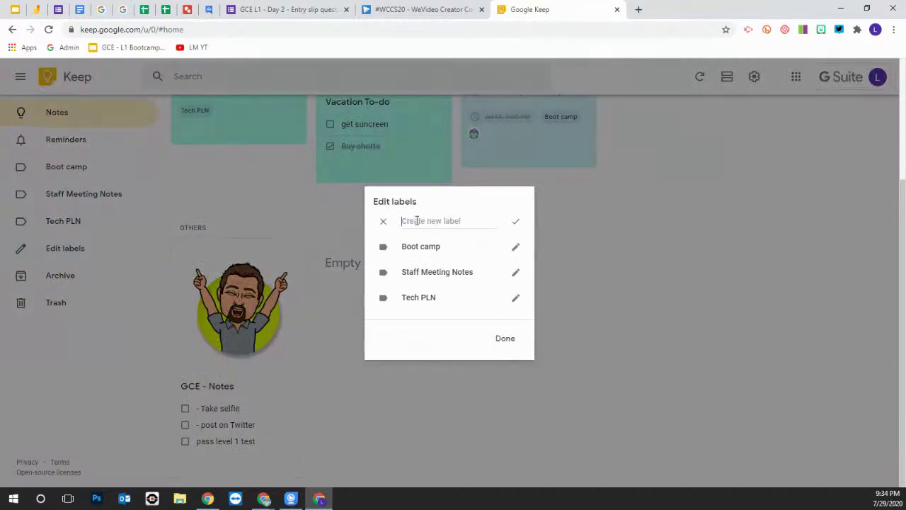
text(GCE Bootcamp)
click(507, 340)
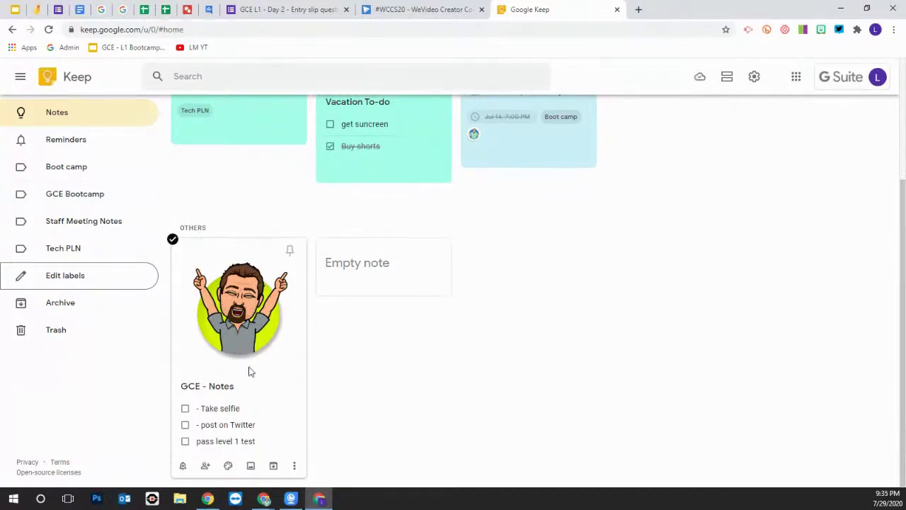
Assign the GCE Bootcamp label to the GCE - Notes card from its options menu
click(294, 467)
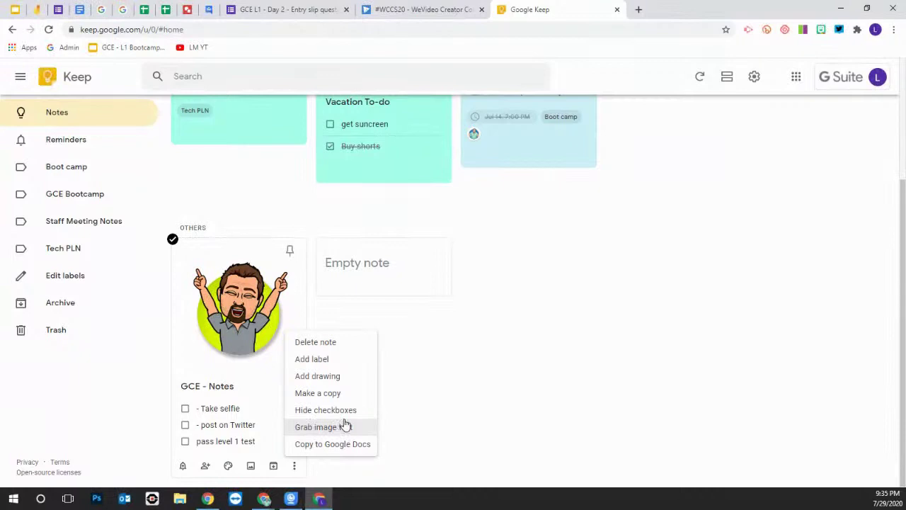
click(449, 401)
drag(180, 271, 238, 264)
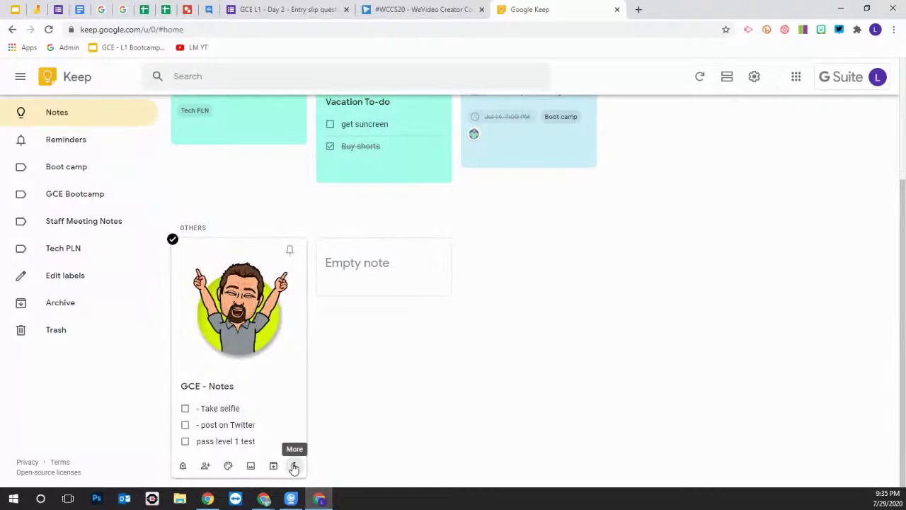
click(293, 466)
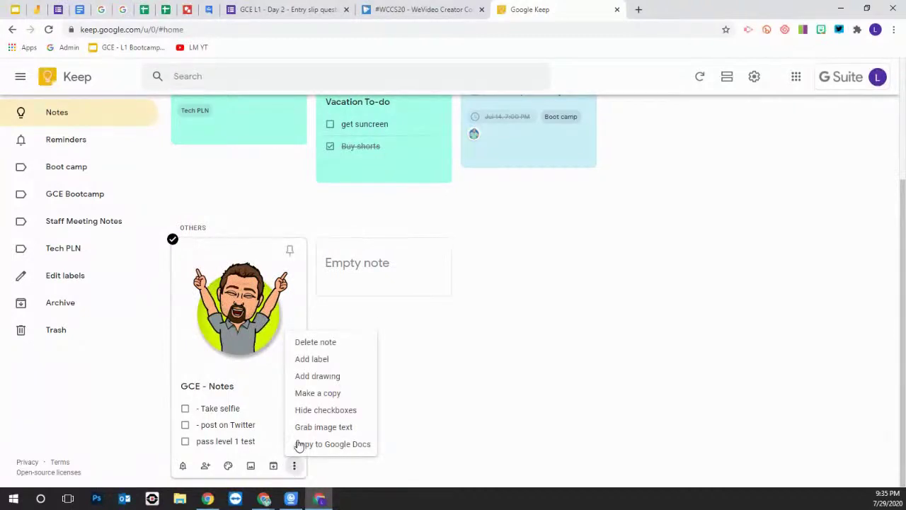
click(315, 361)
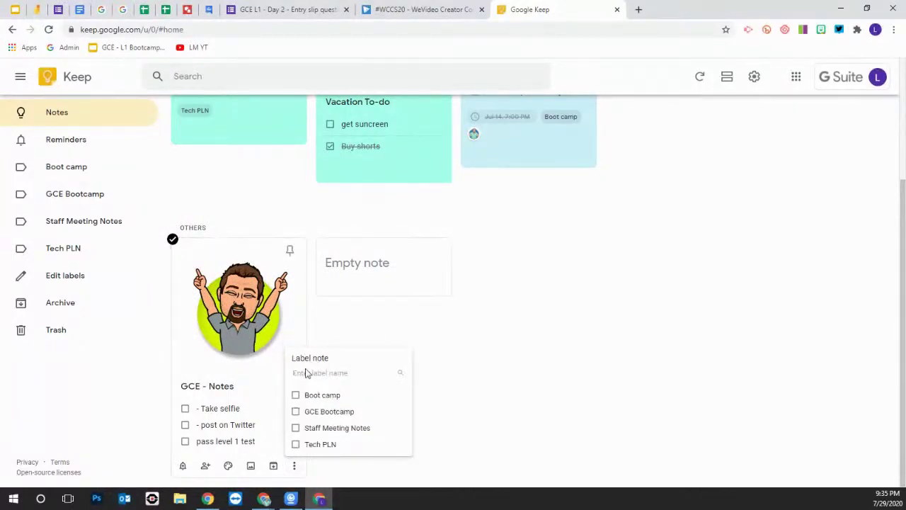
click(295, 413)
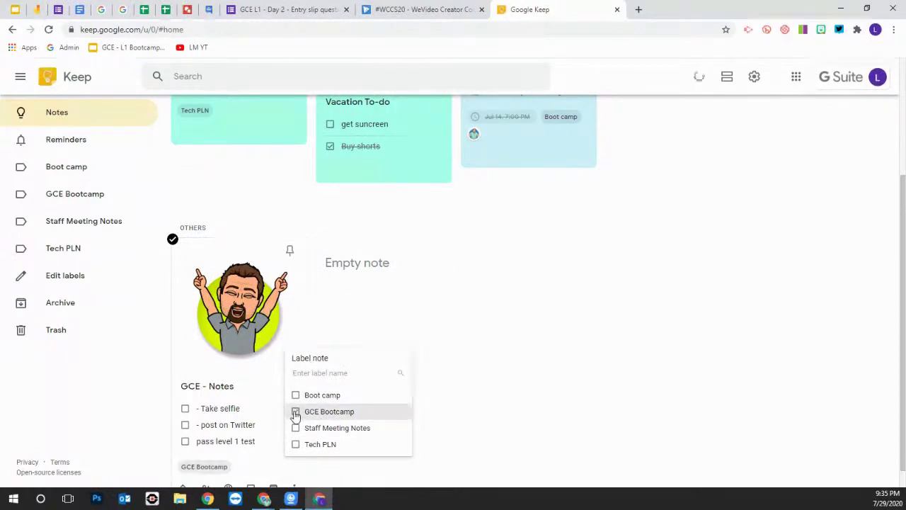
click(504, 360)
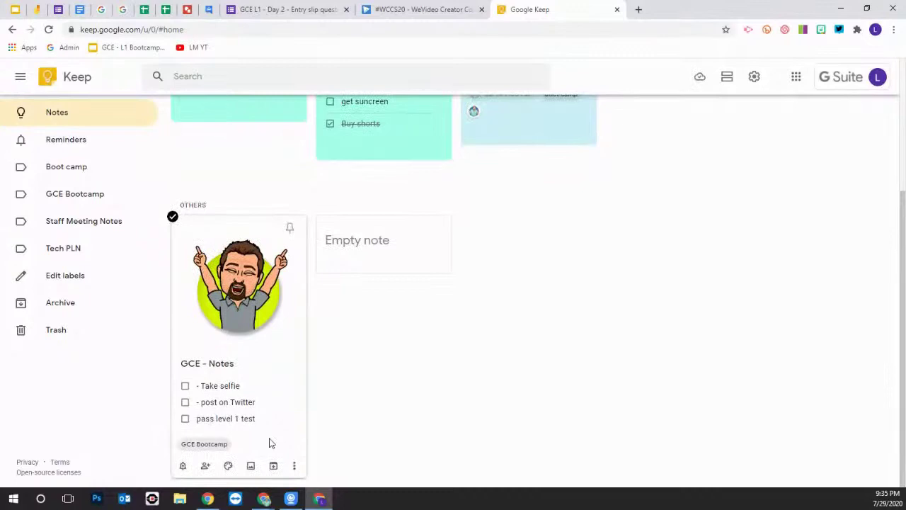
click(294, 466)
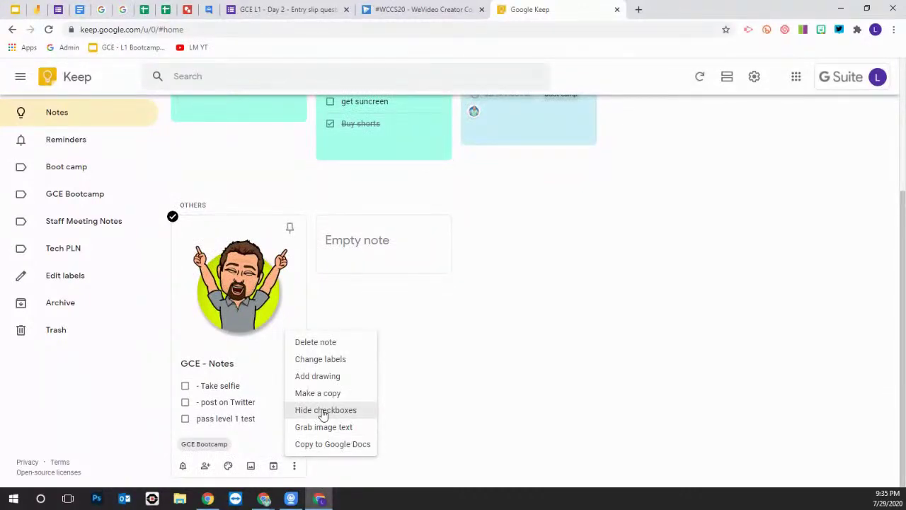
Open the GCE - Notes note and hide its checkboxes so the items become plain text
click(464, 383)
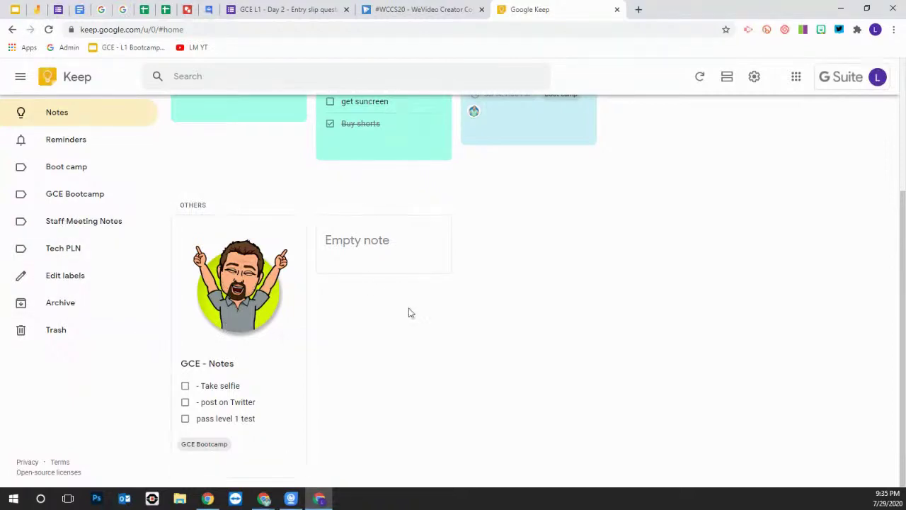
scroll(408, 313, up, 3)
scroll(428, 341, down, 3)
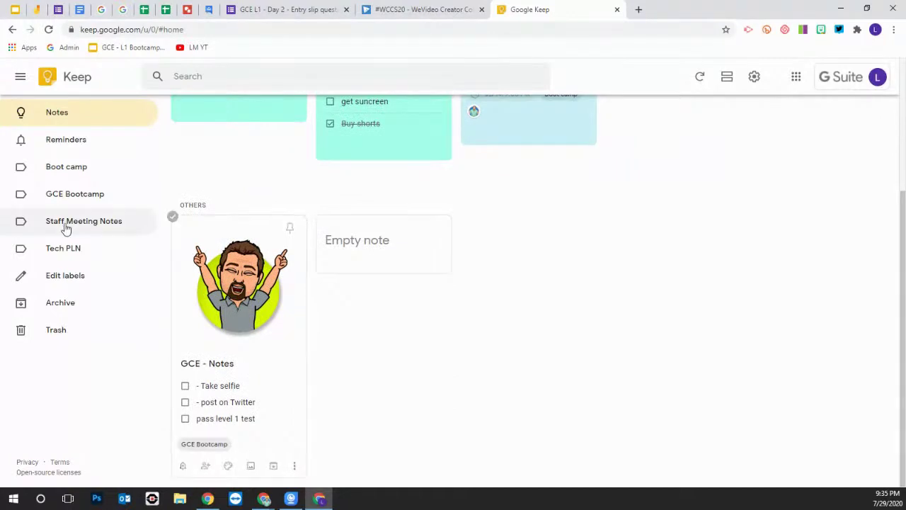
click(246, 370)
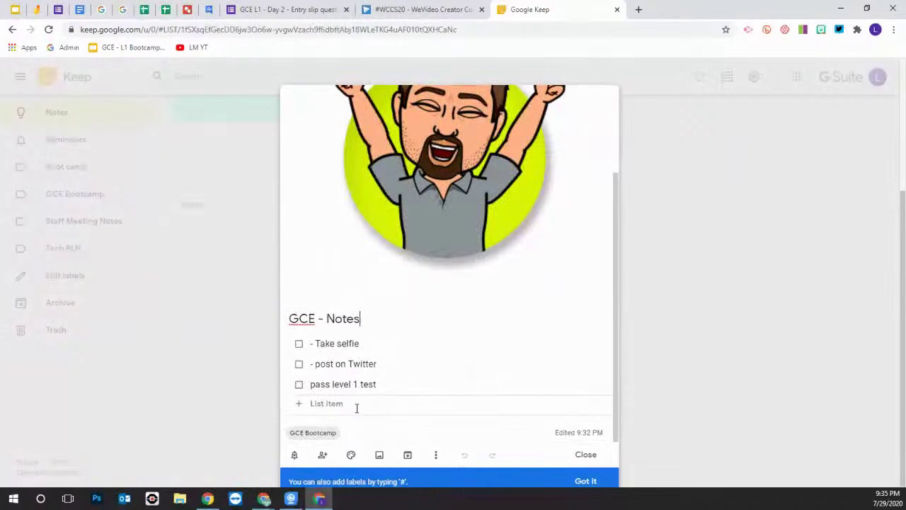
click(435, 456)
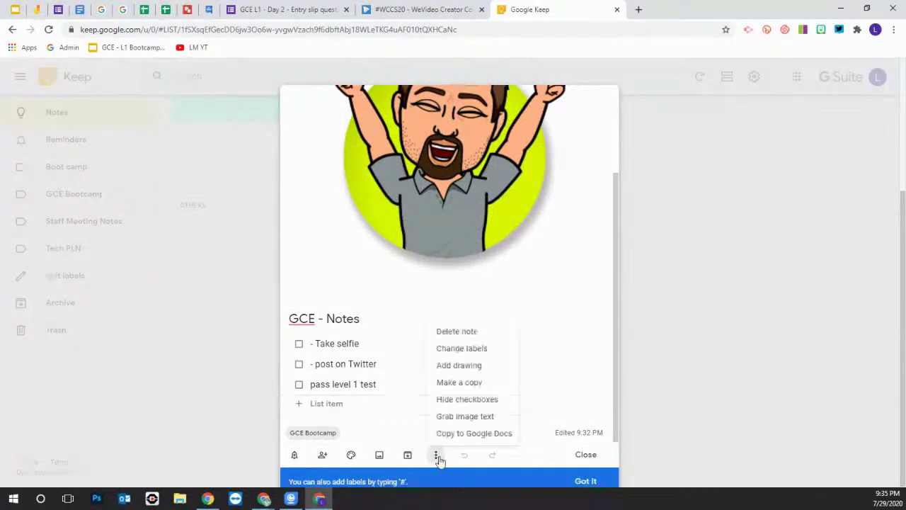
click(468, 400)
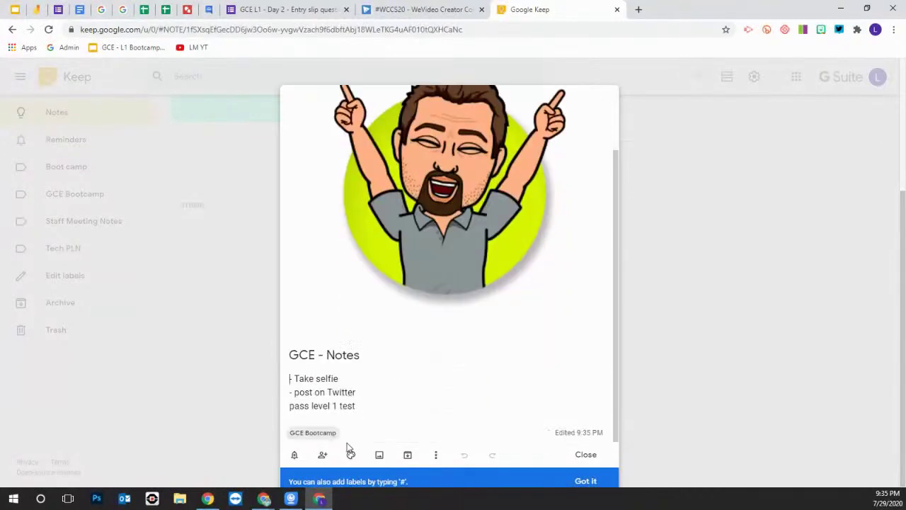
Add the lines 'Oct meeting' and 'Nov' below 'pass level 1 test'
click(375, 404)
key(Return)
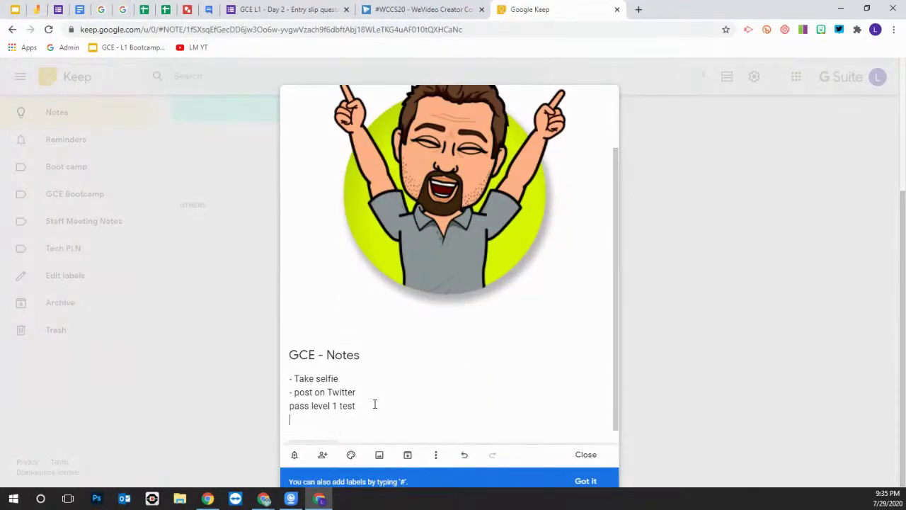
text(Oct meeting)
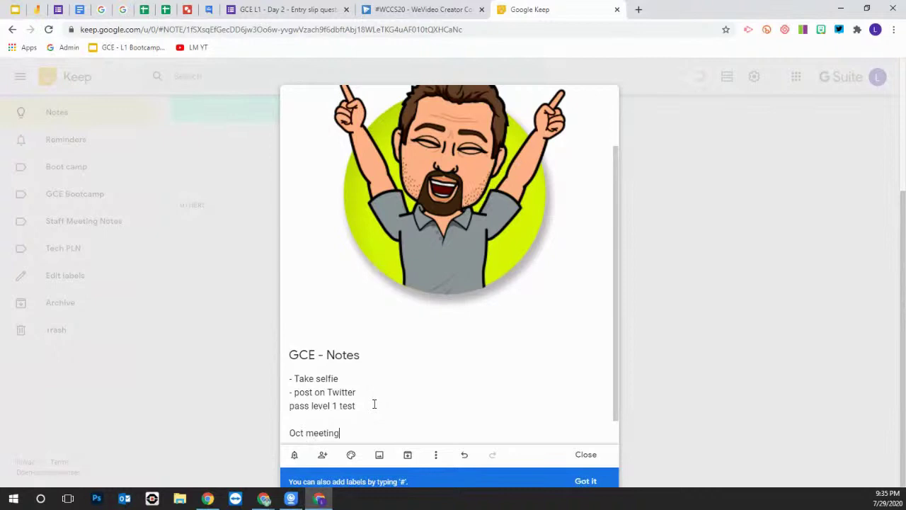
key(Return)
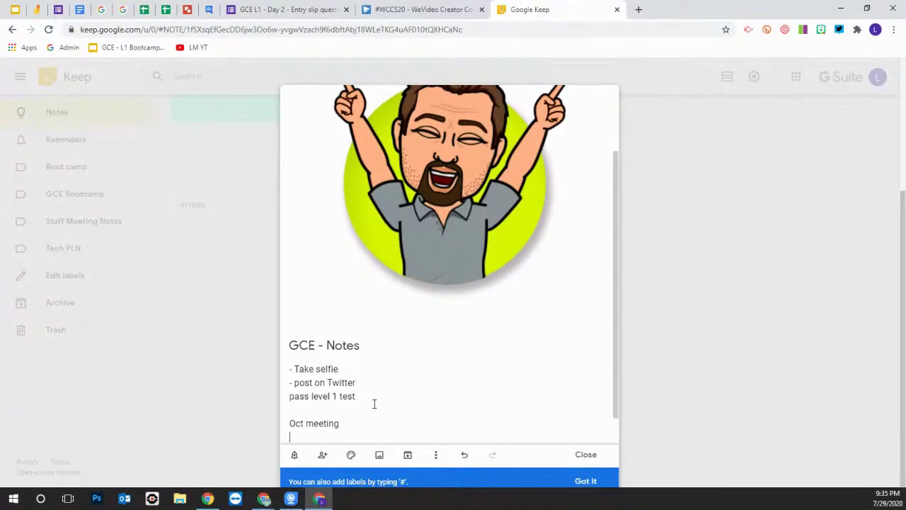
key(Return)
key(Return)
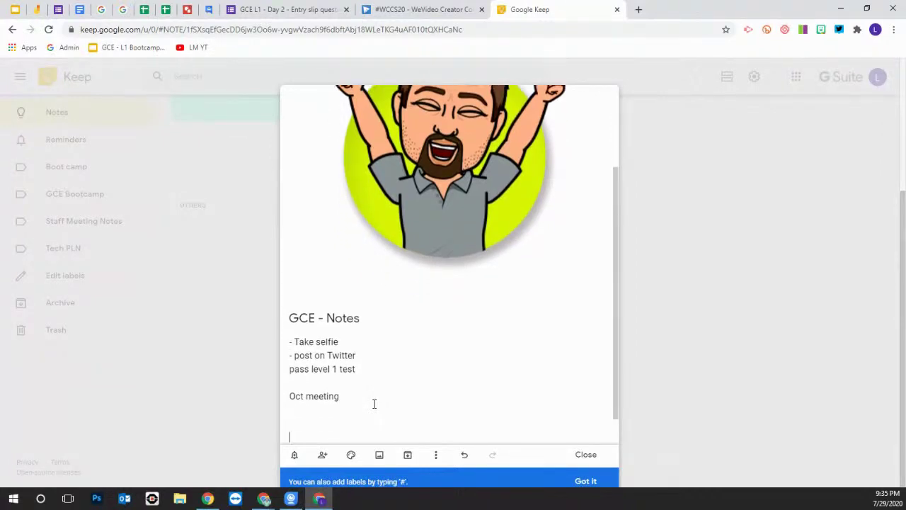
text(Nov)
Close GCE - Notes, go to the Staff Meeting Notes label, and start a new note there
click(587, 455)
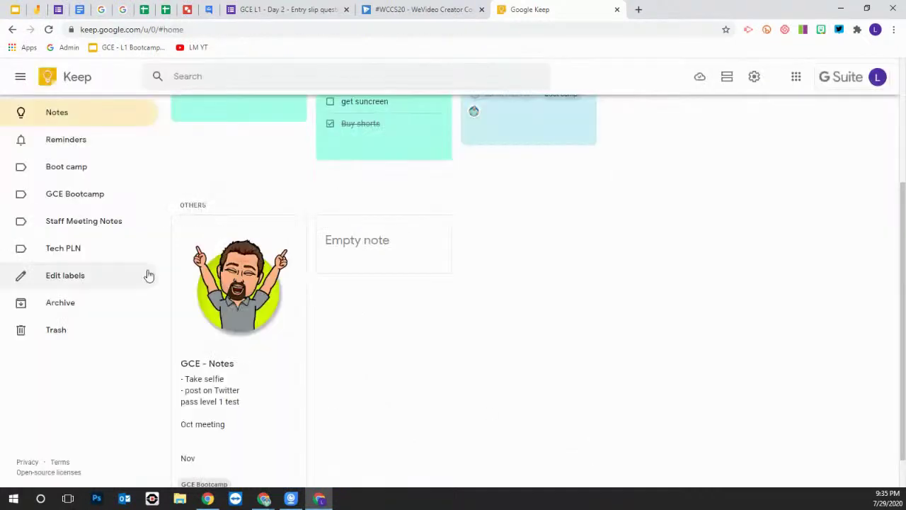
click(75, 221)
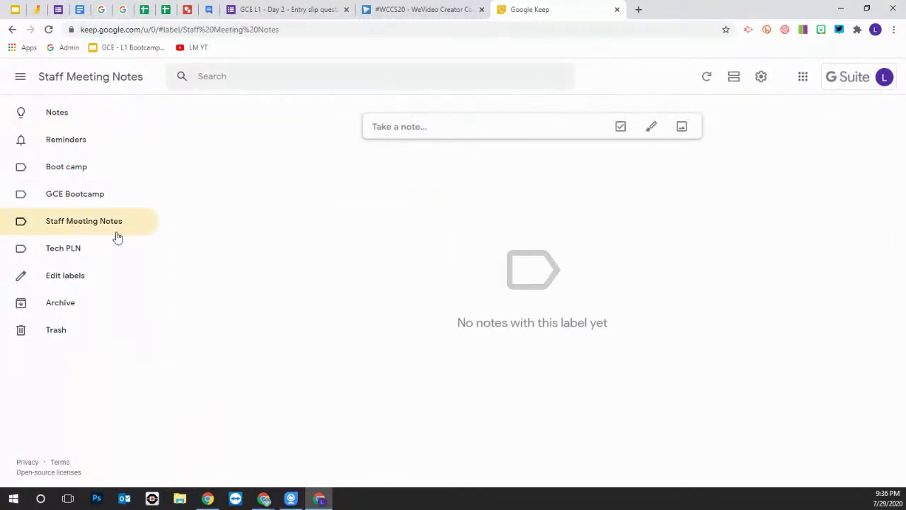
click(45, 115)
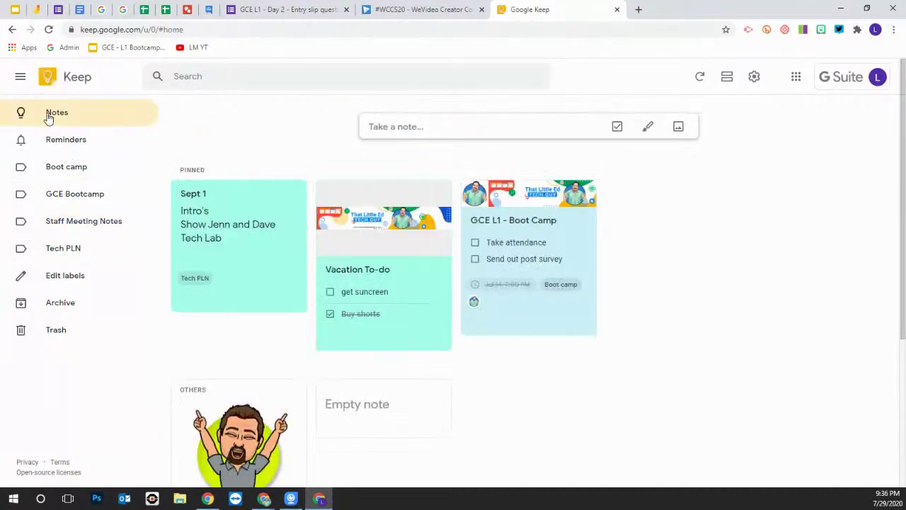
click(86, 225)
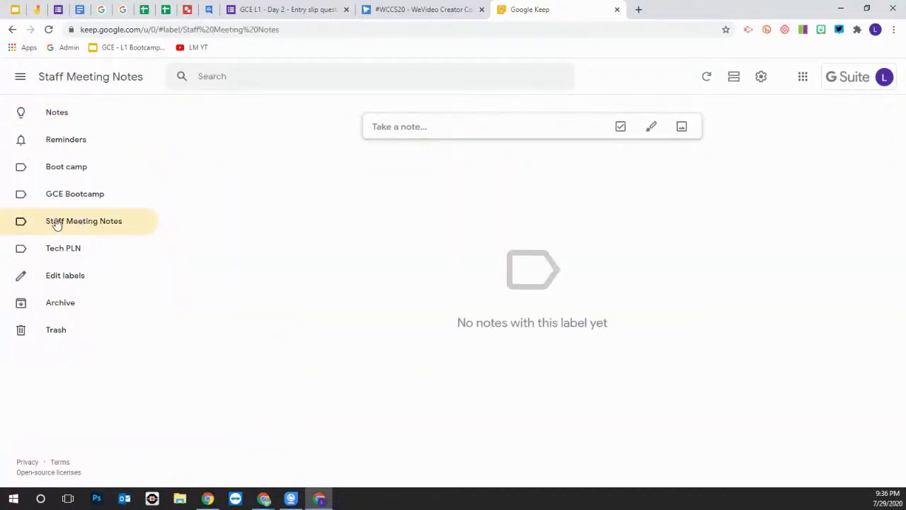
click(403, 129)
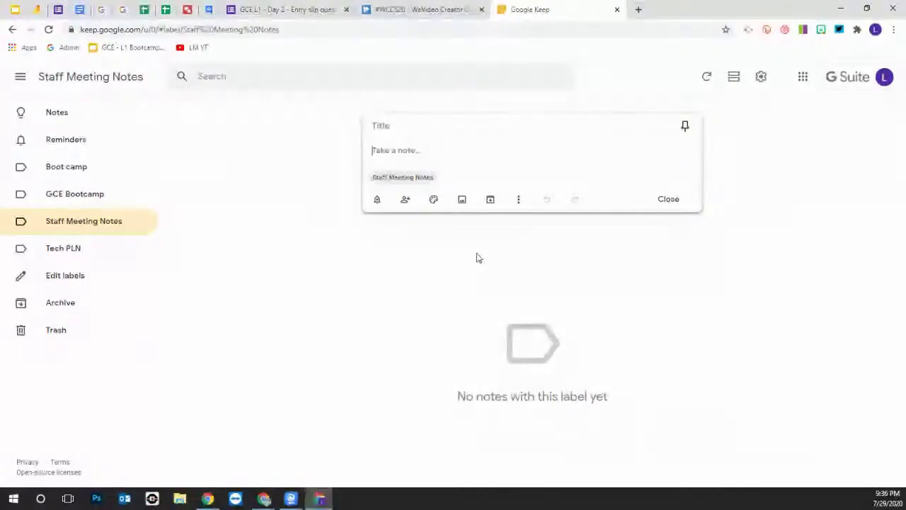
Open the new note's Collaborator dialog and cancel it without adding anyone
click(406, 202)
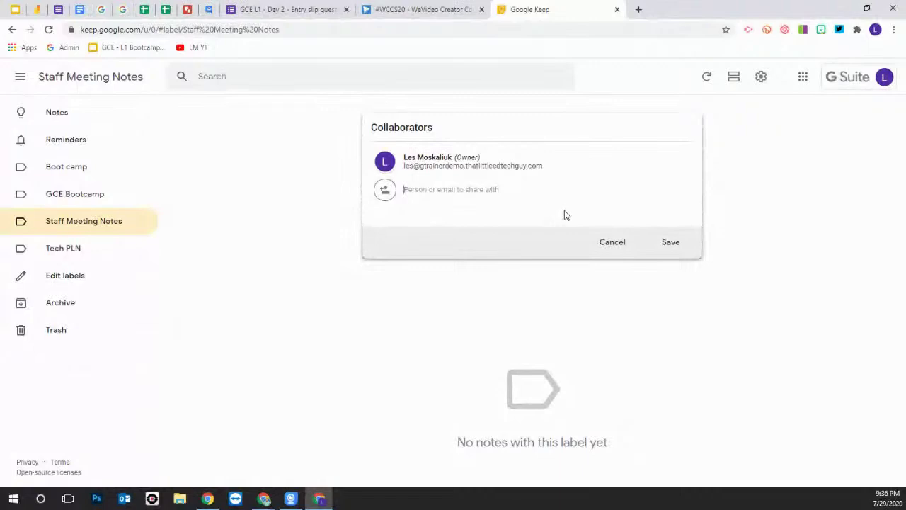
click(676, 246)
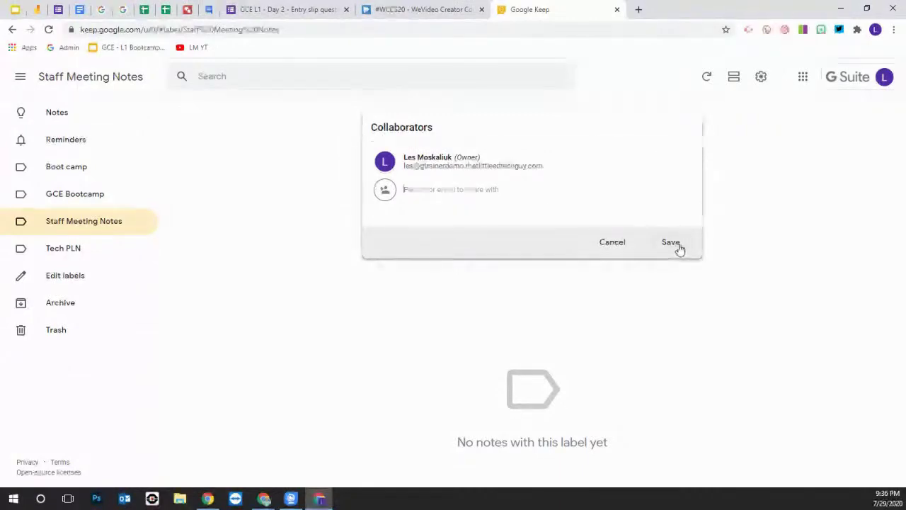
click(619, 246)
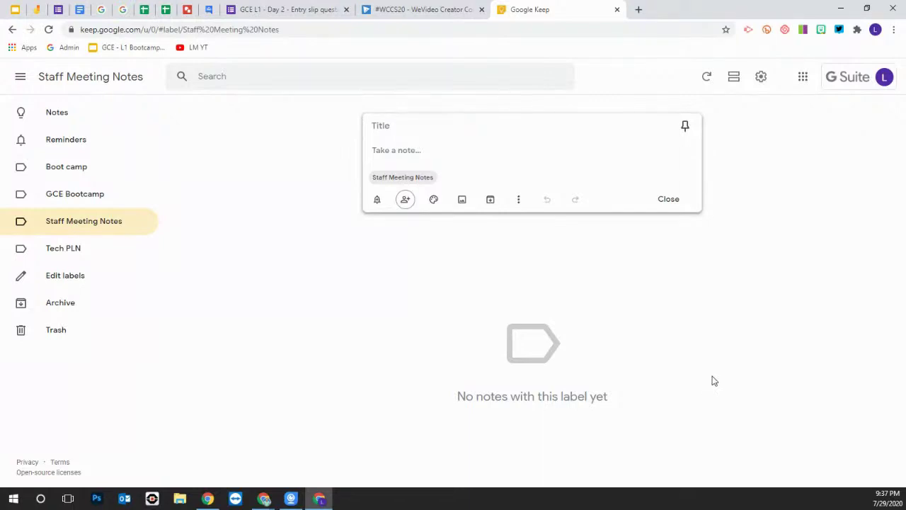
After checking the Google Slides tab, set the new note's colour to purple
click(14, 9)
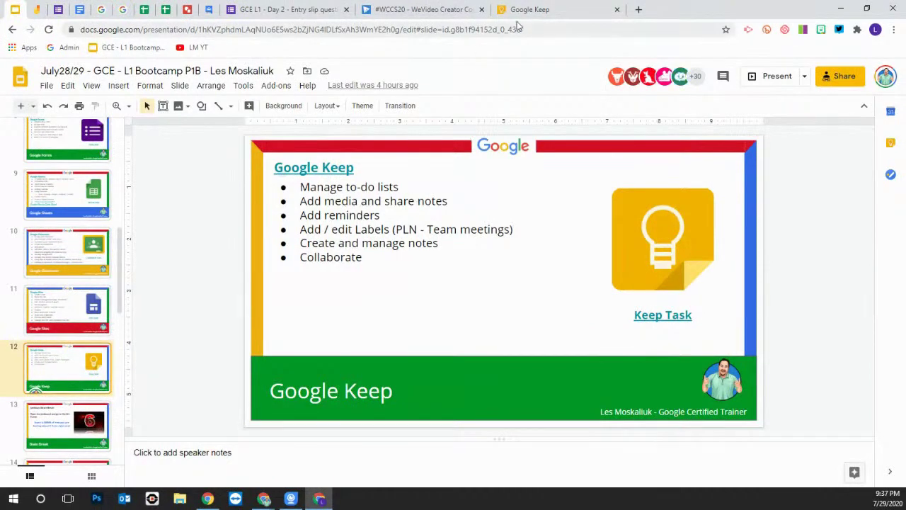
click(524, 10)
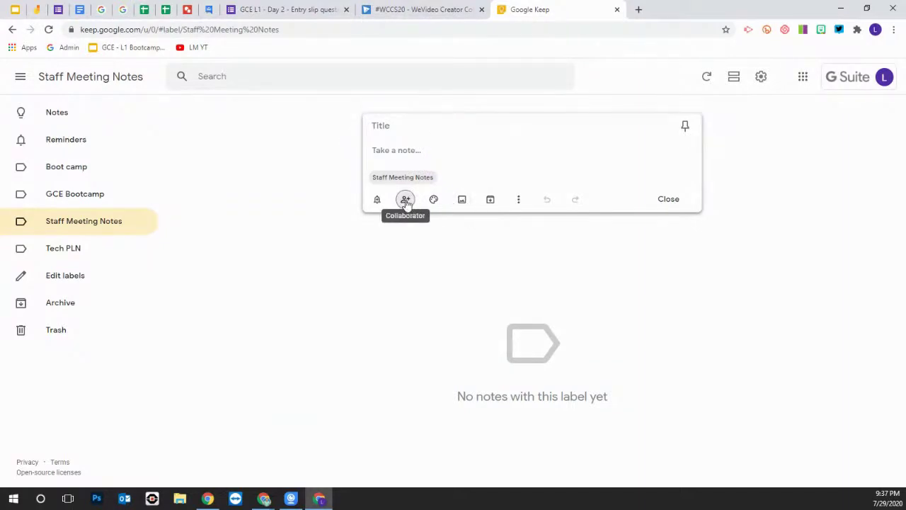
mouse_move(433, 199)
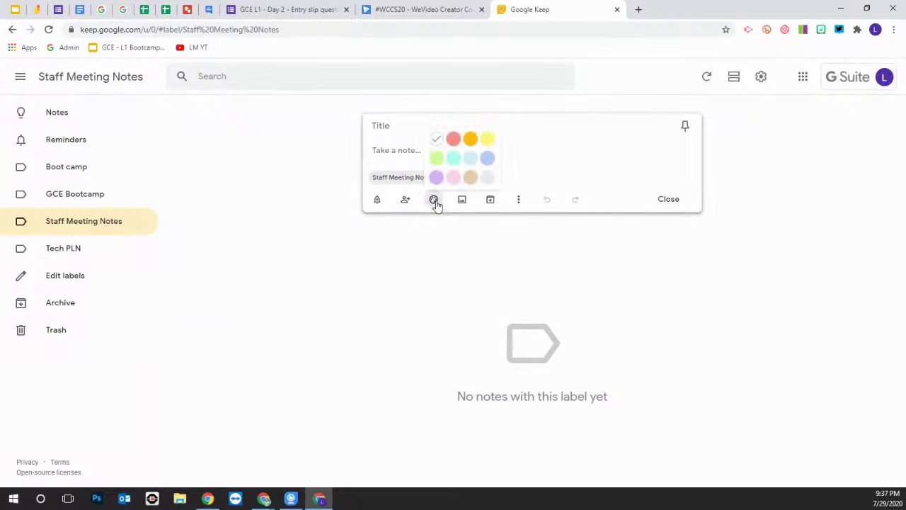
click(436, 178)
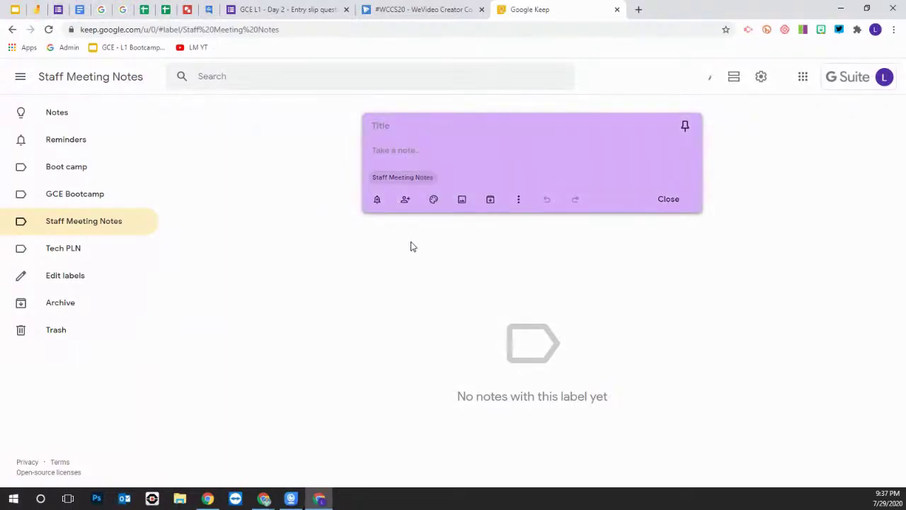
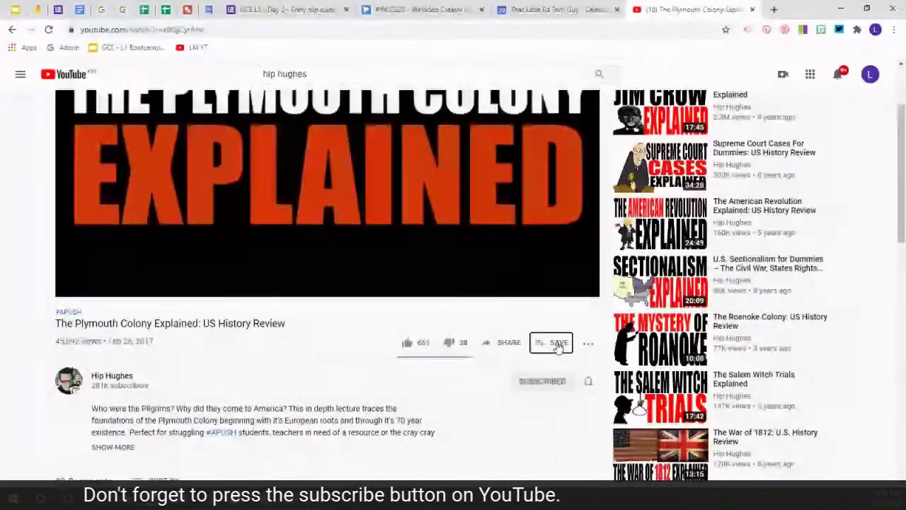
Add The Plymouth Colony Explained video to the AP W History playlist
click(558, 343)
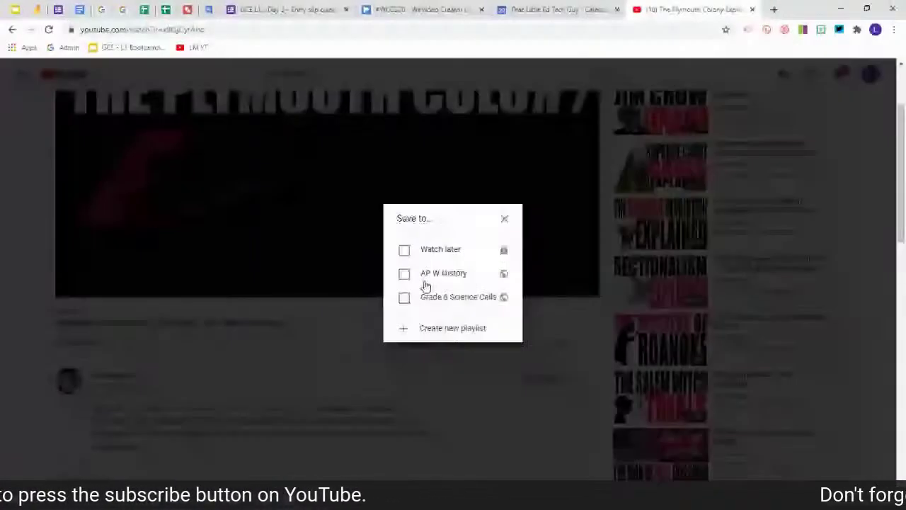
click(403, 275)
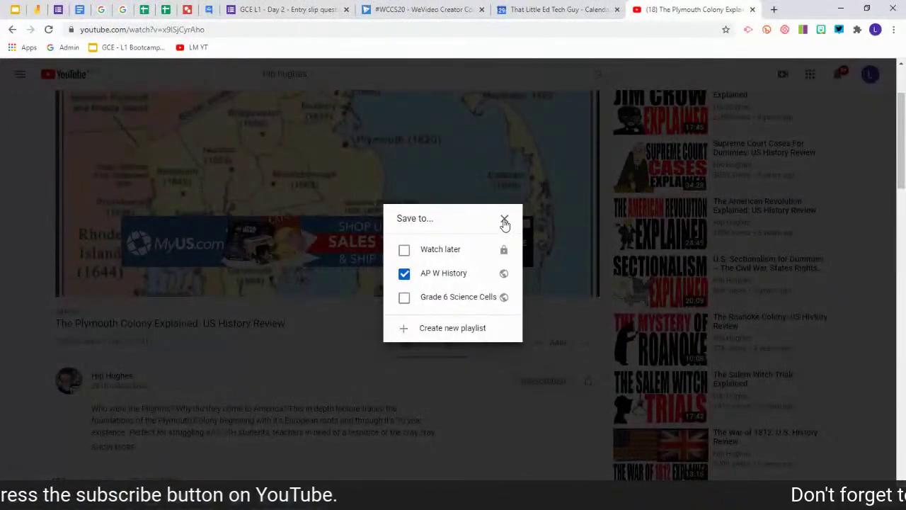
click(504, 221)
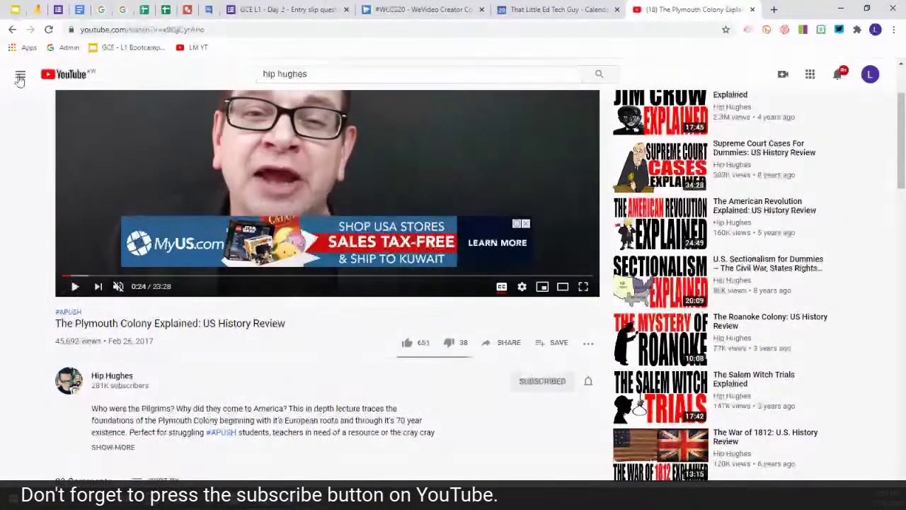
Open the AP W History playlist from the sidebar menu
click(21, 74)
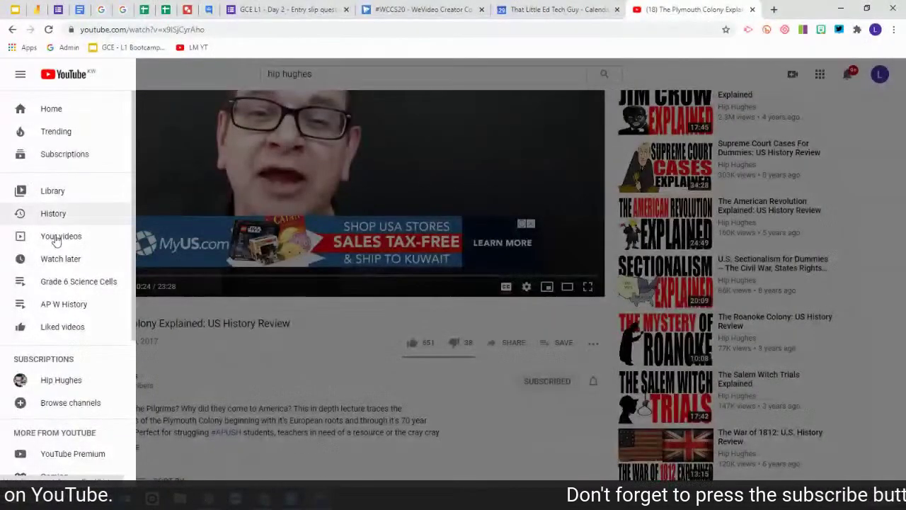
click(75, 306)
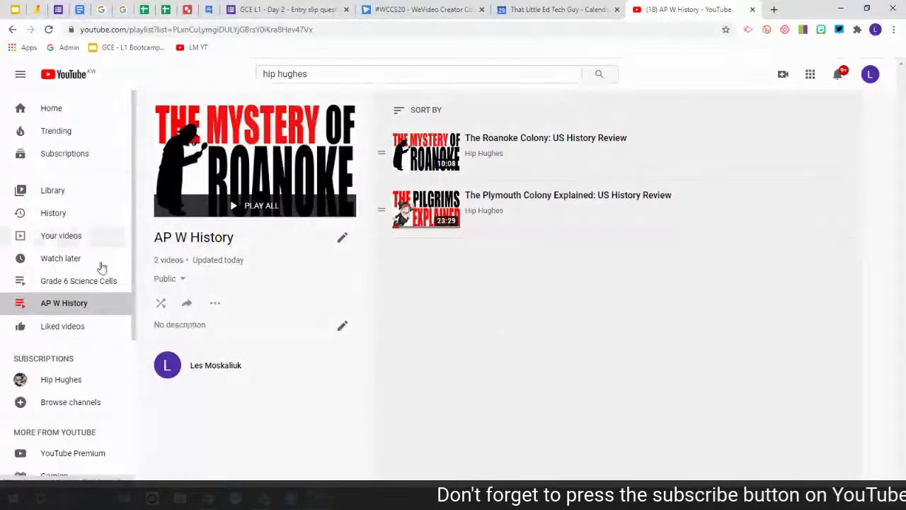
Copy the AP W History playlist's share link to the clipboard
click(188, 306)
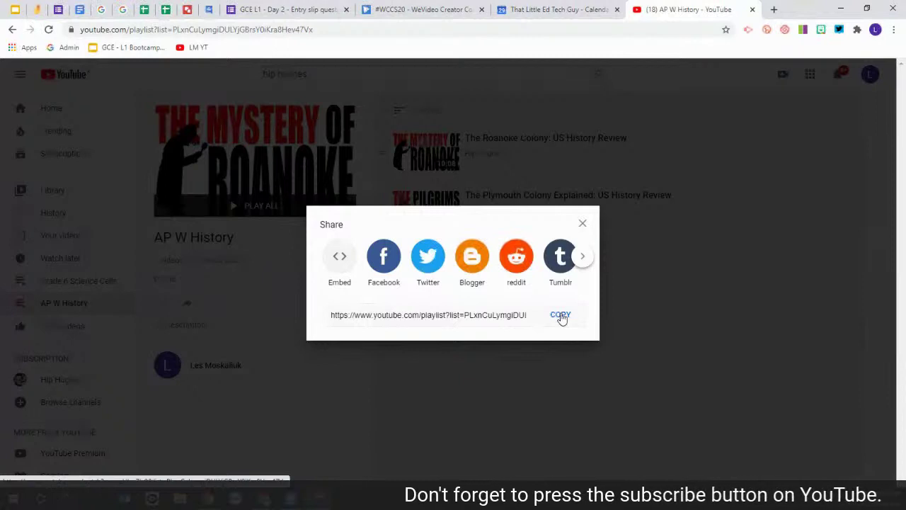
click(561, 316)
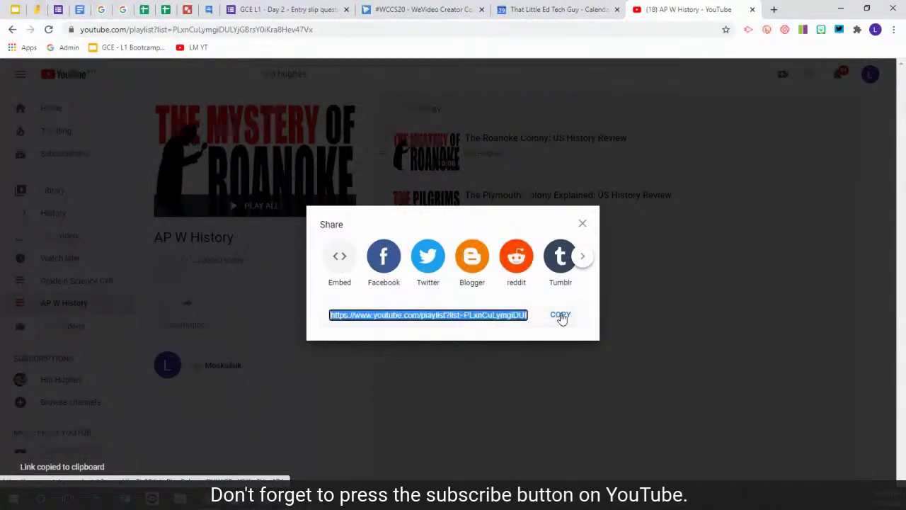
key(Escape)
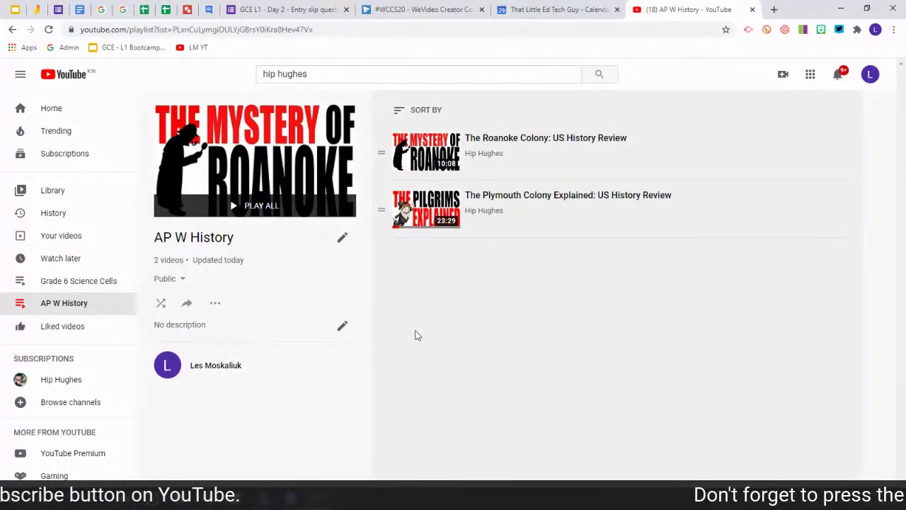
Play the playlist from The Roanoke Colony with captions on, pausing at 0:35
click(281, 166)
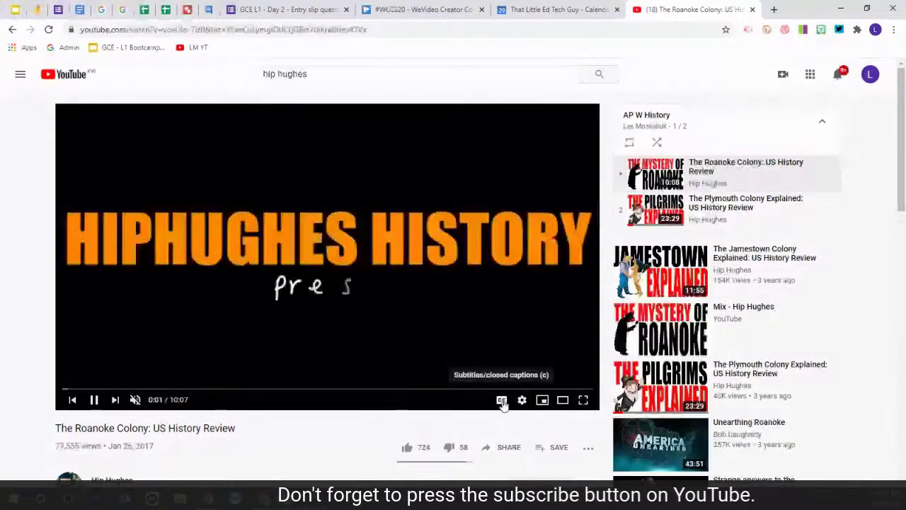
click(501, 400)
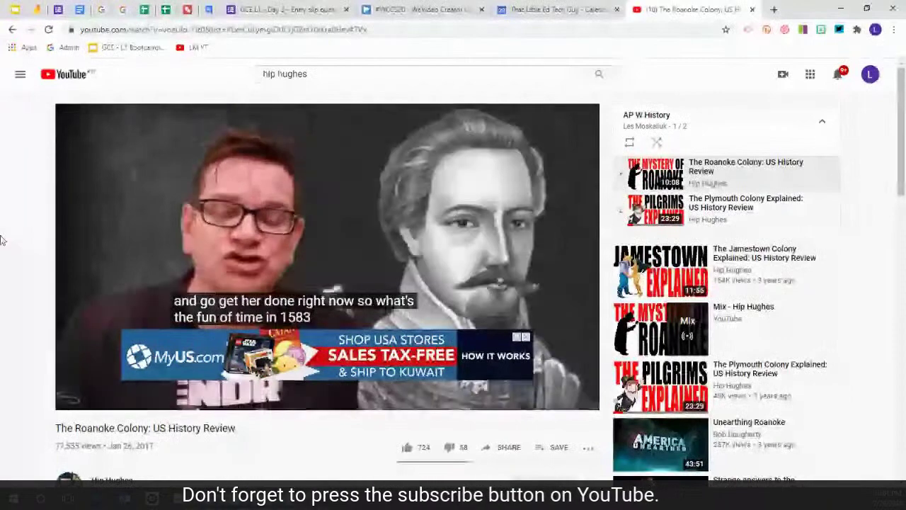
key(space)
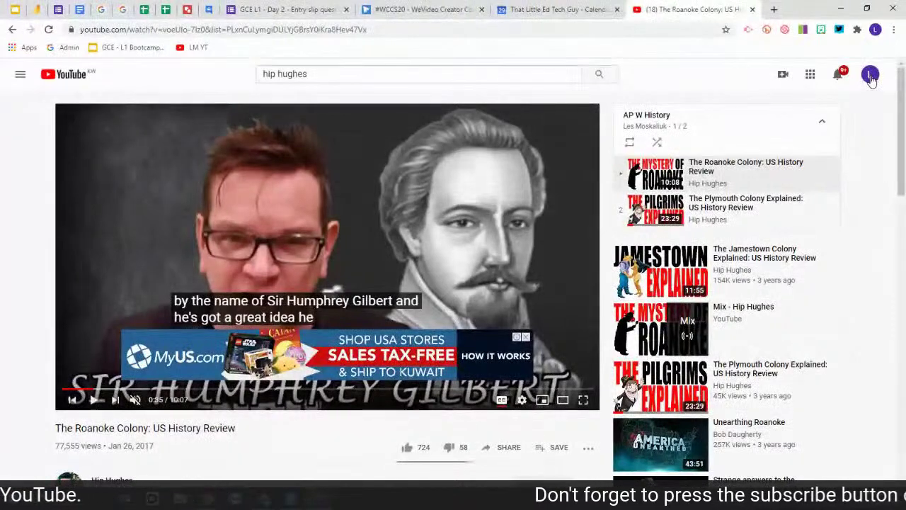
Go to Your channel from the avatar's account menu
click(870, 75)
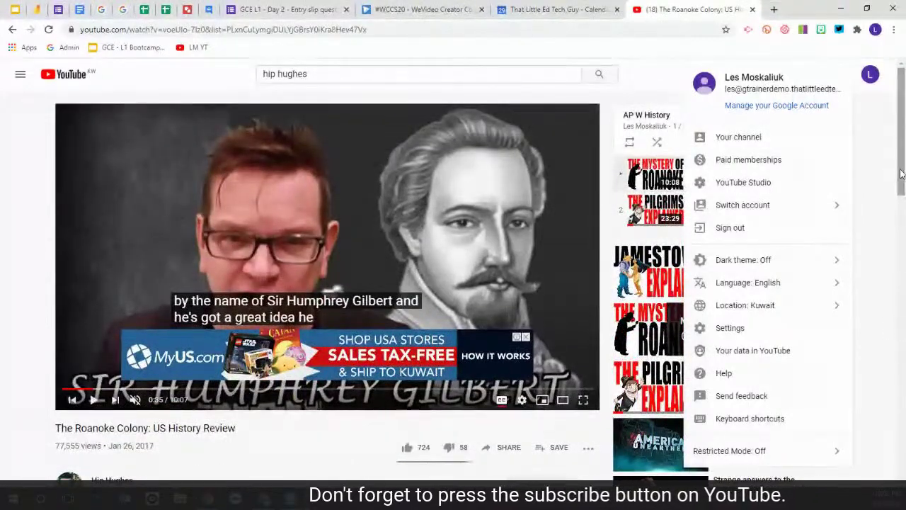
scroll(899, 177, down, 2)
scroll(897, 239, up, 2)
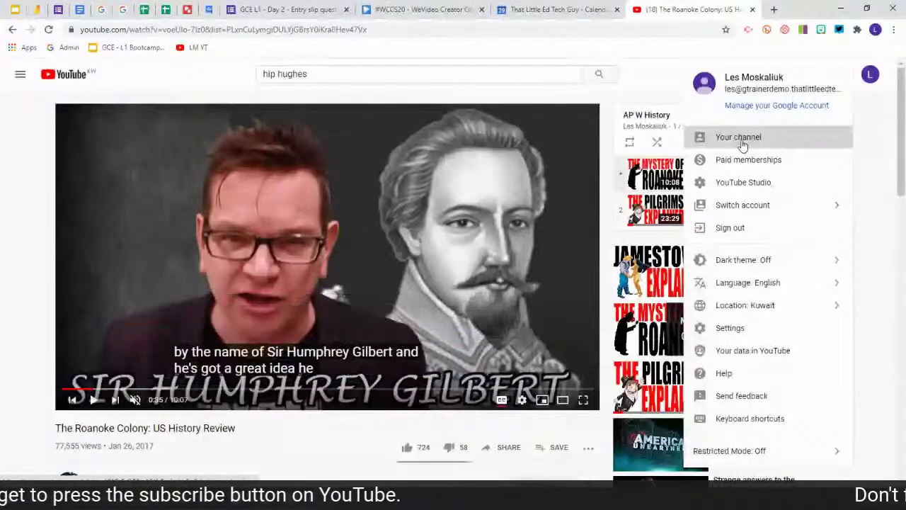
click(743, 141)
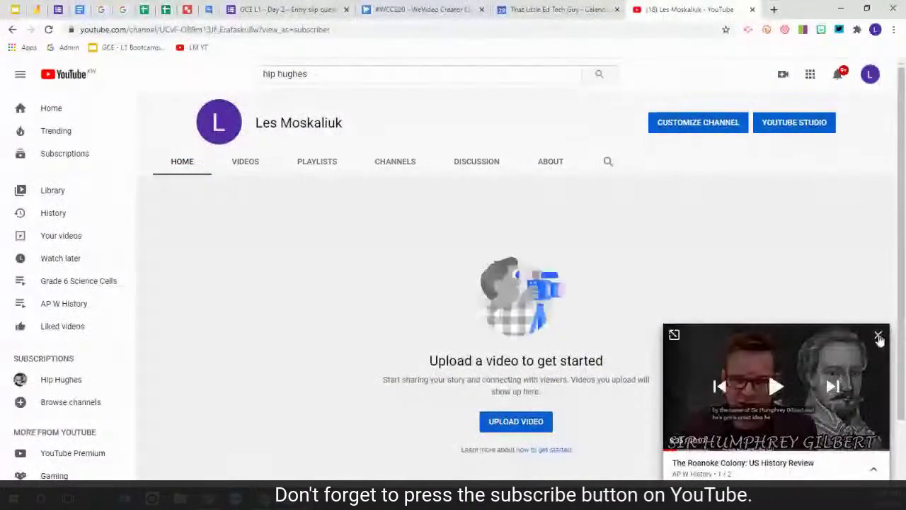
Dismiss the mini-player on the channel page and reopen the account options
click(878, 335)
scroll(698, 278, down, 1)
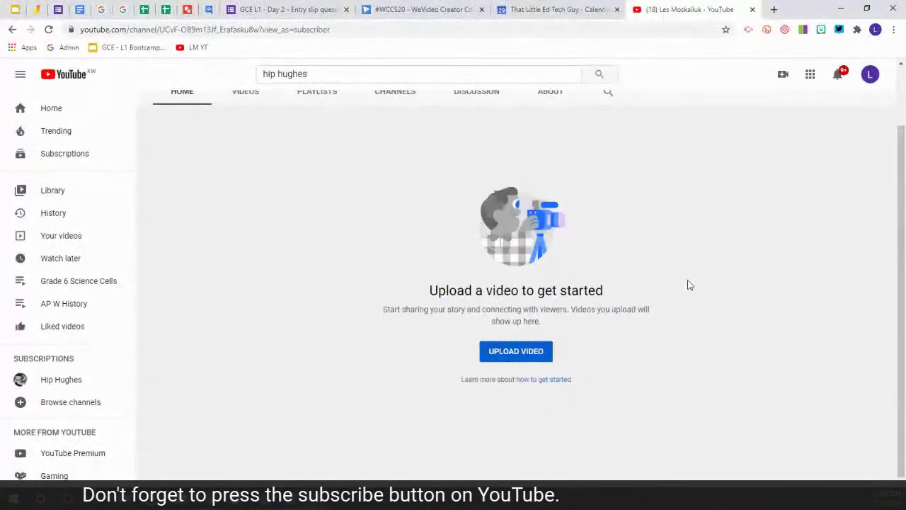
scroll(693, 288, up, 1)
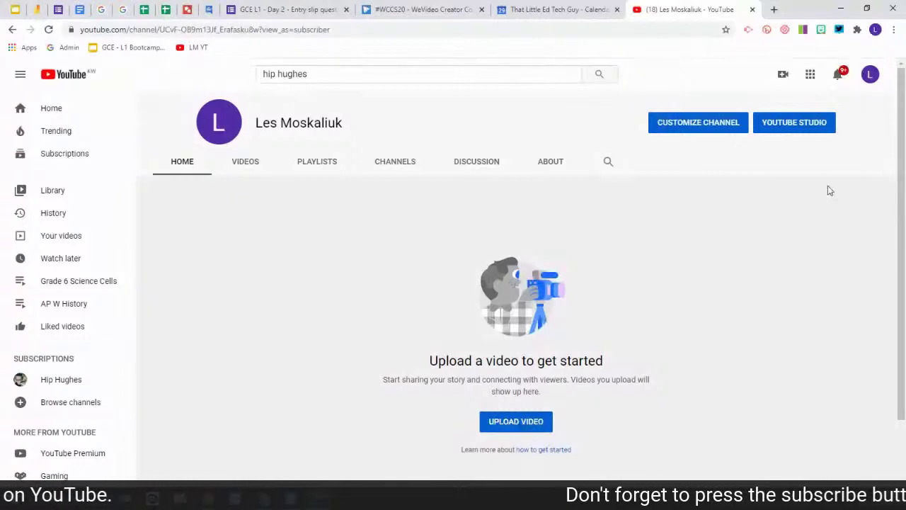
click(870, 75)
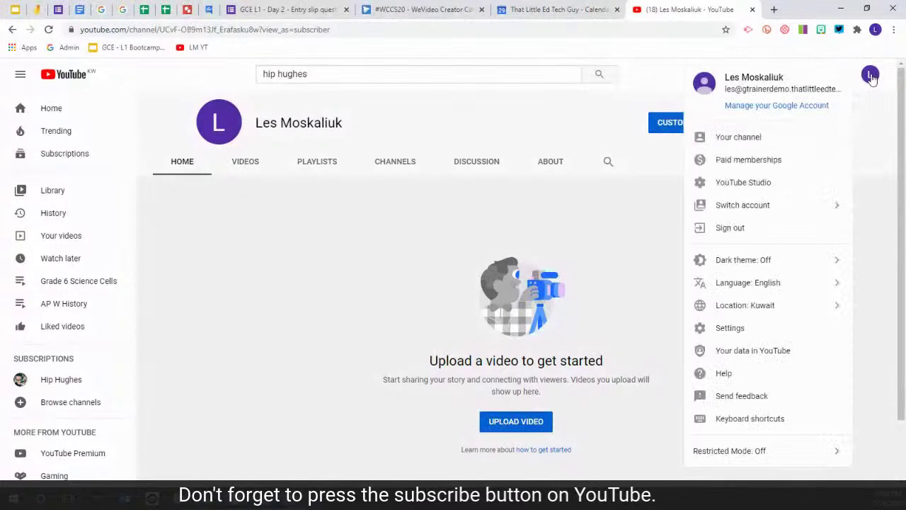
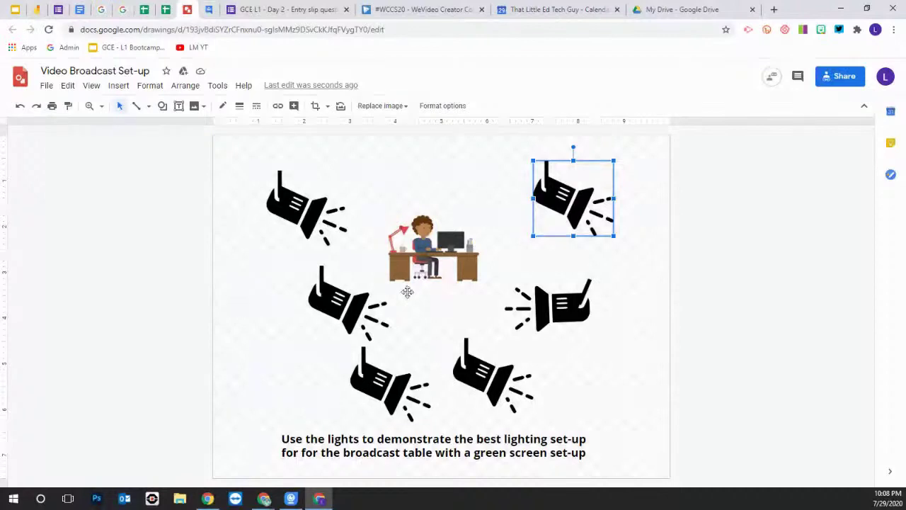
Move the middle-left light further left and rotate it to aim up at the desk
drag(330, 309, 264, 332)
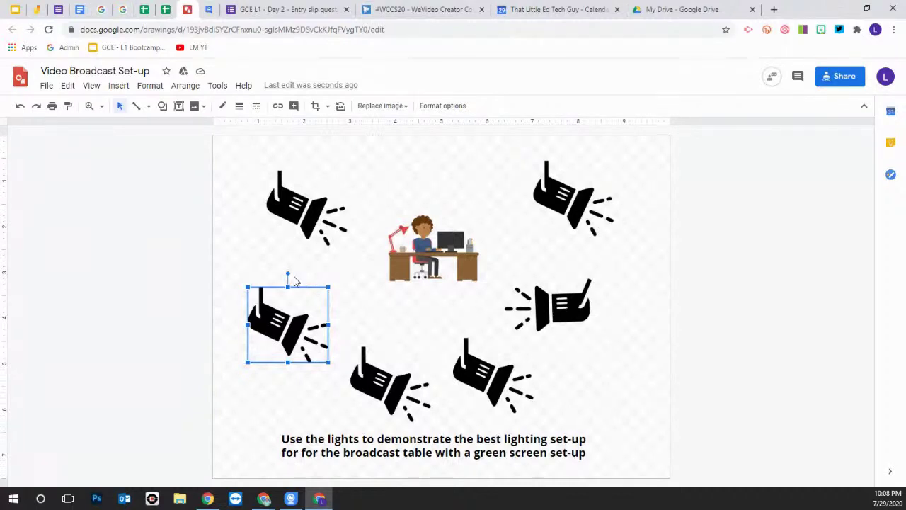
drag(288, 274, 245, 300)
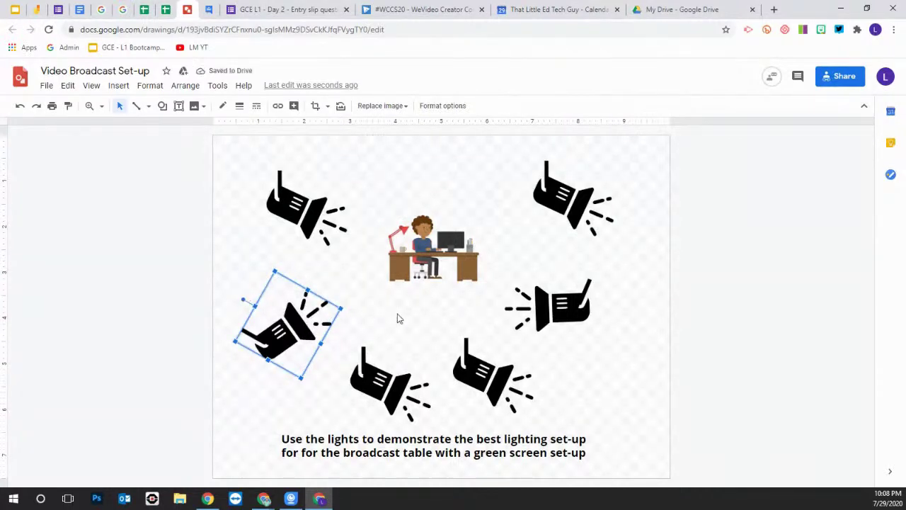
click(48, 86)
Create a new blank drawing via File > New > Drawing
mouse_move(87, 139)
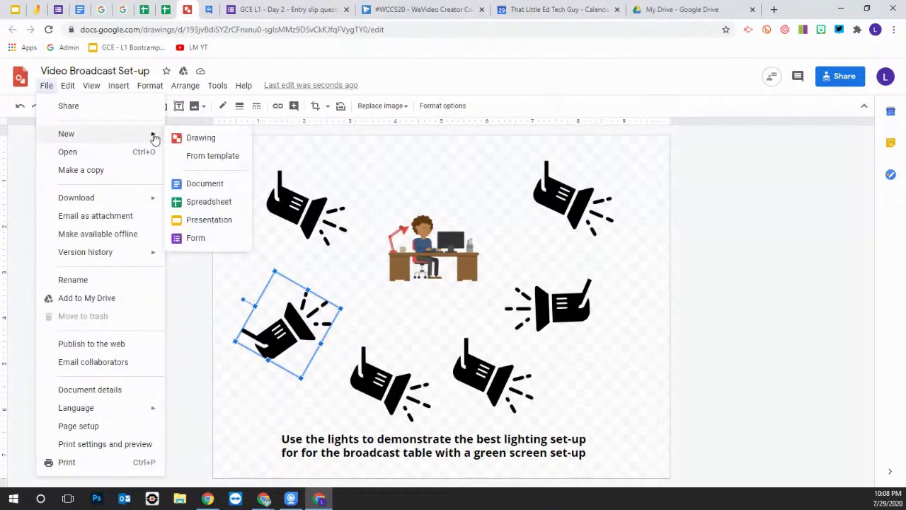
click(206, 138)
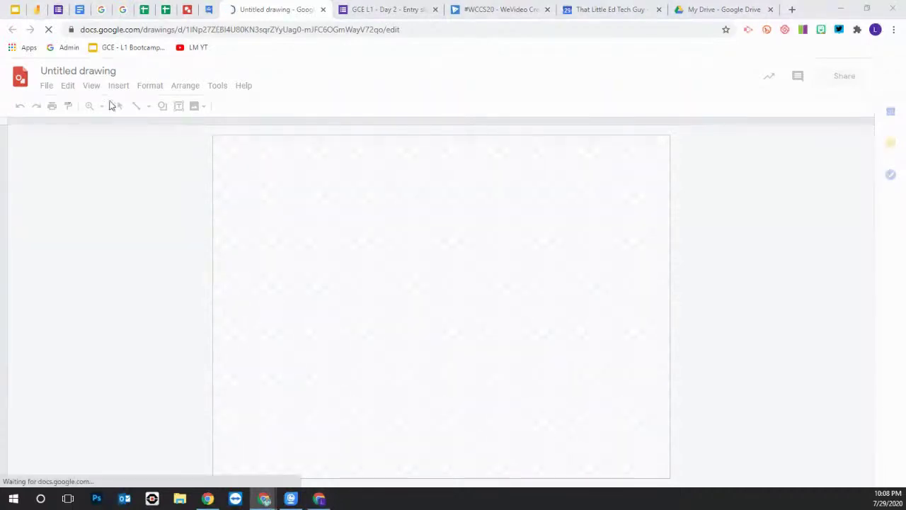
click(162, 107)
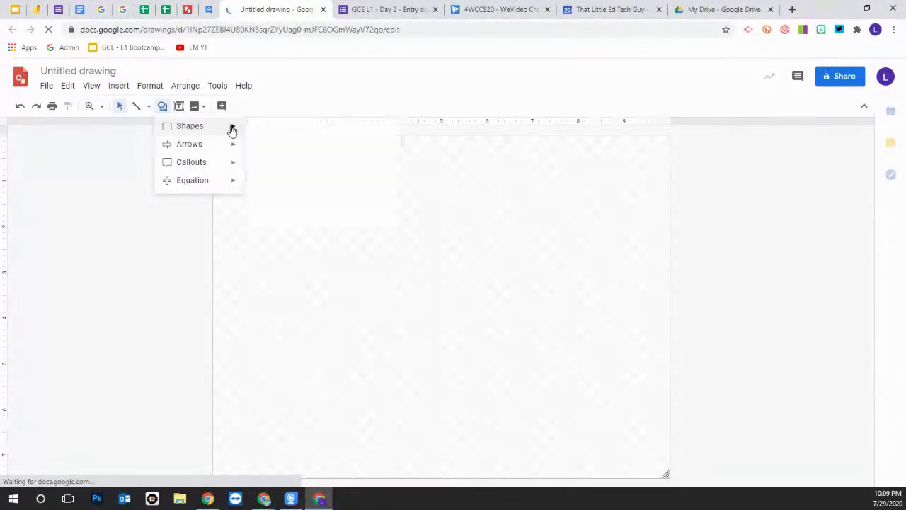
Draw a large oval circle and a duplicate moved right so the two overlap
mouse_move(232, 130)
click(254, 132)
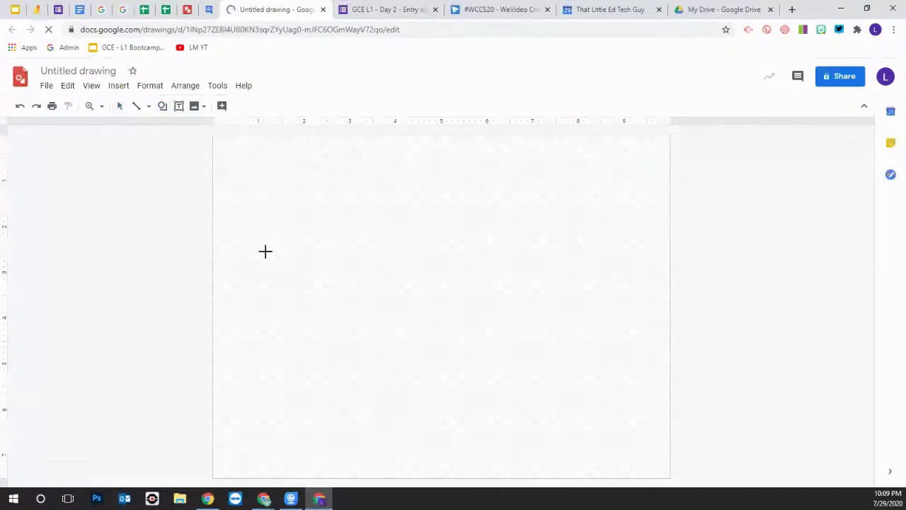
drag(263, 250, 467, 413)
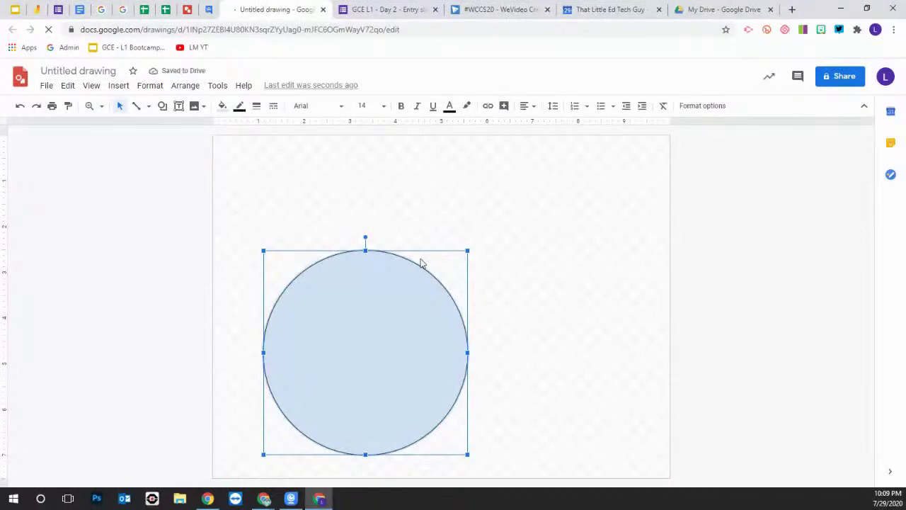
key(ctrl+d)
drag(403, 302, 528, 298)
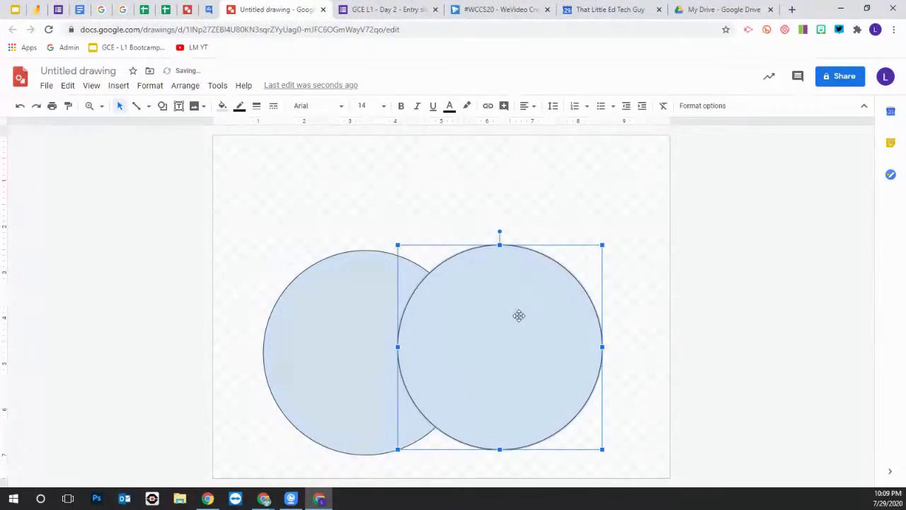
Set the fill of both circles to Transparent
click(222, 106)
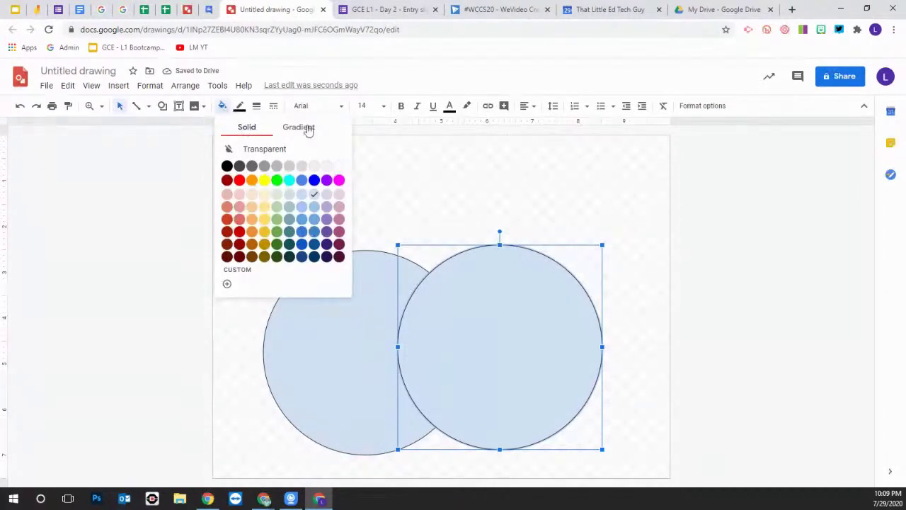
click(272, 149)
click(310, 287)
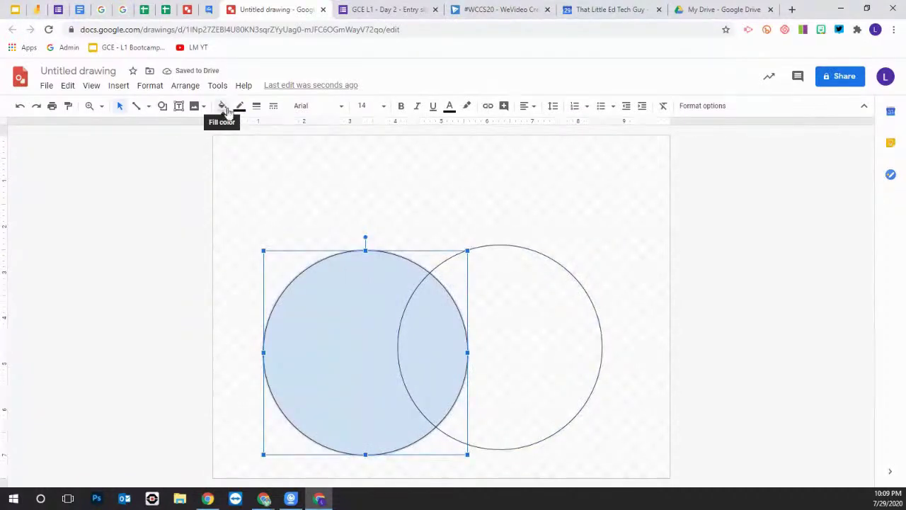
click(221, 106)
click(260, 152)
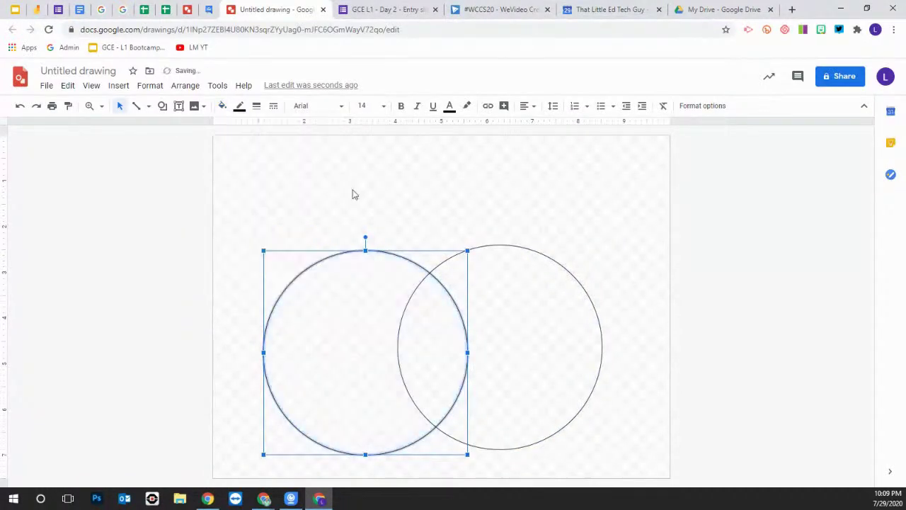
click(434, 174)
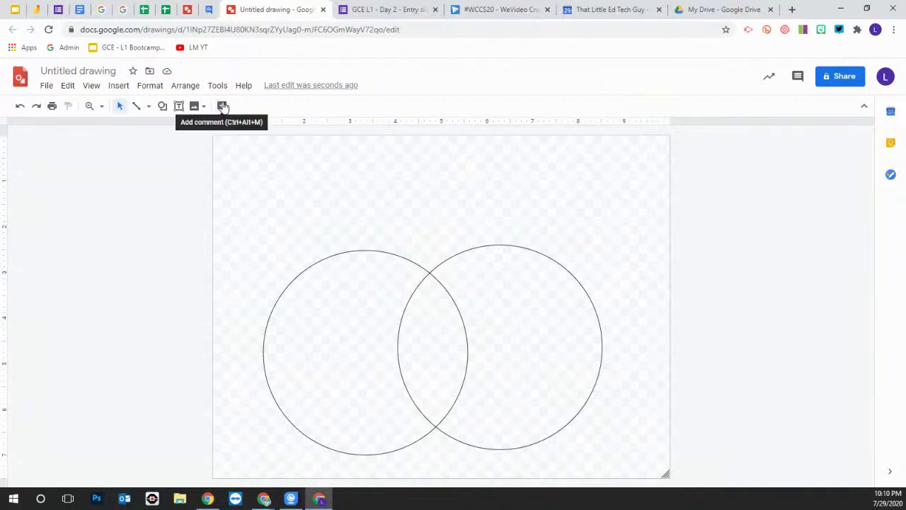
Delete both Venn circles, leaving the canvas blank
click(118, 88)
mouse_move(139, 109)
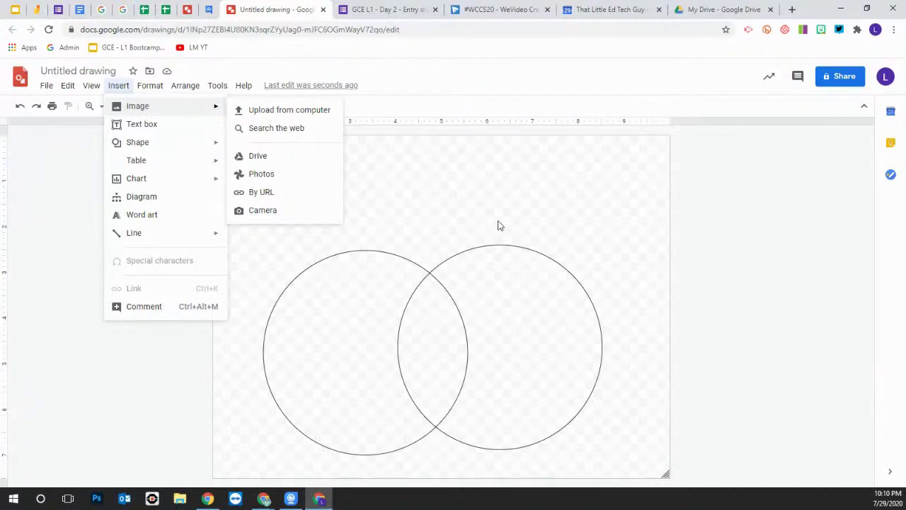
click(464, 210)
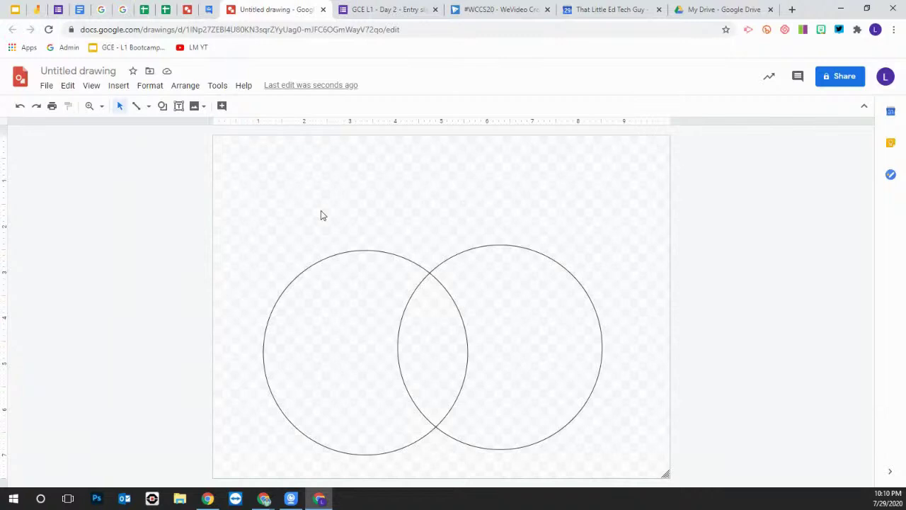
drag(370, 250, 541, 213)
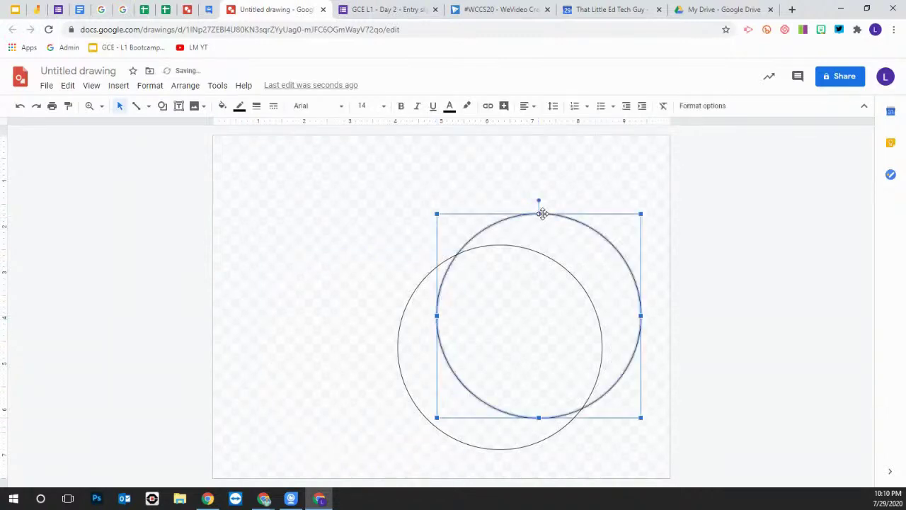
key(Delete)
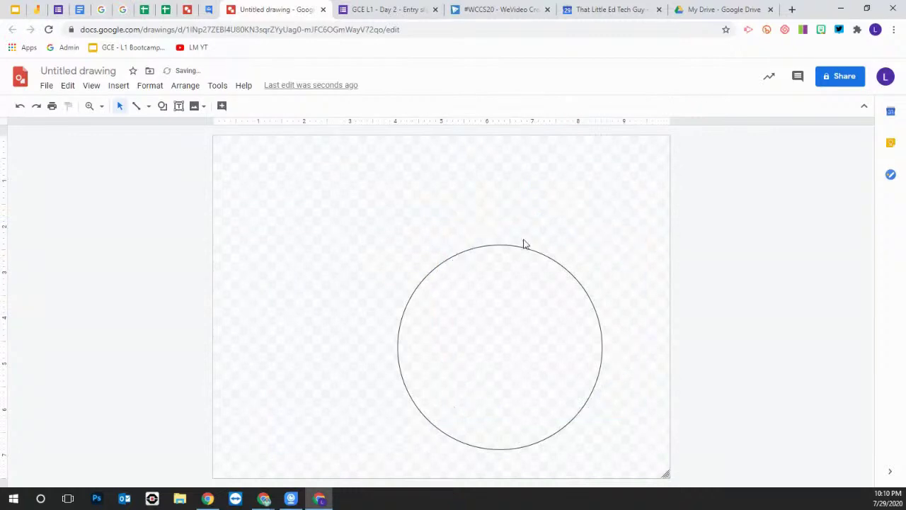
click(526, 245)
key(Delete)
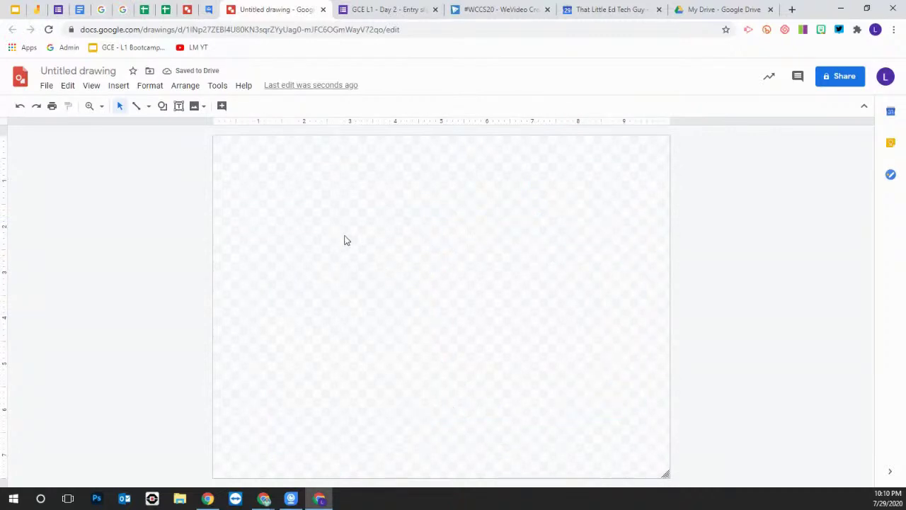
Draw a vertical dividing line and add a 'Veggie' text box at the top left
click(136, 106)
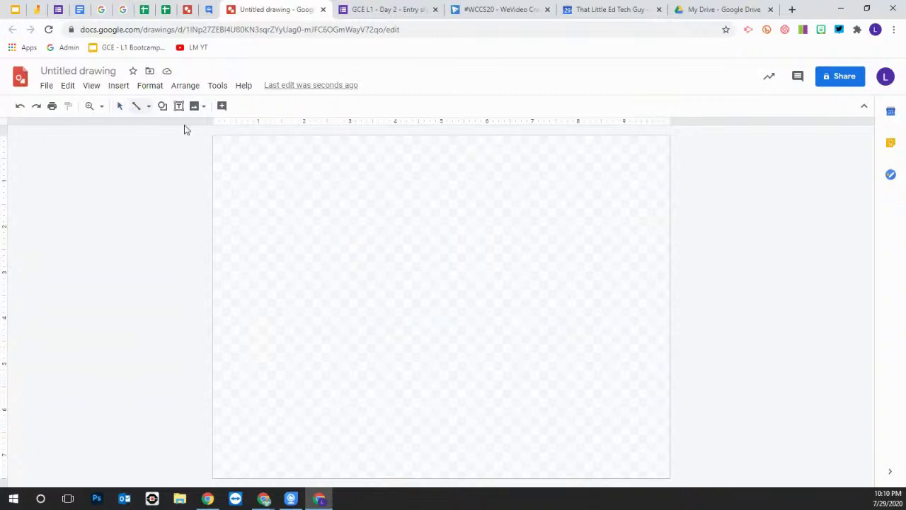
mouse_move(427, 156)
mouse_down()
mouse_move(417, 453)
mouse_move(451, 451)
mouse_move(437, 453)
mouse_up()
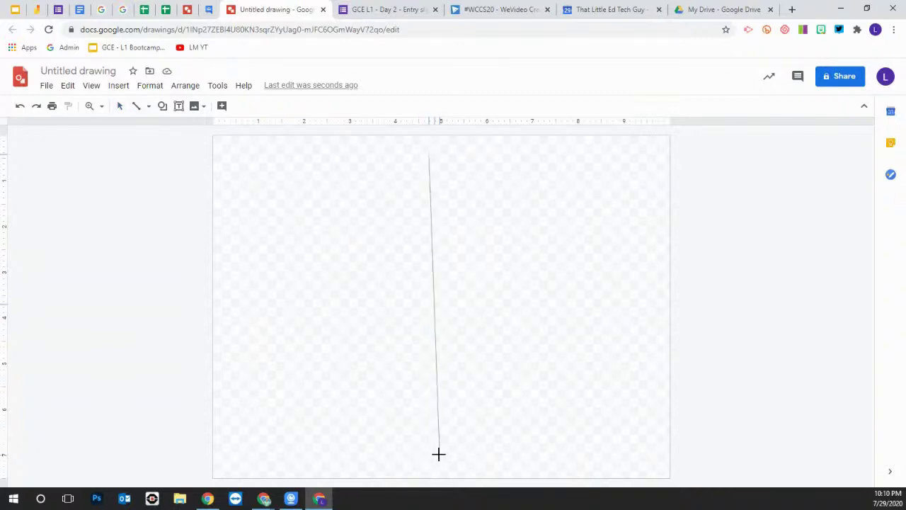
click(179, 105)
drag(228, 149, 368, 197)
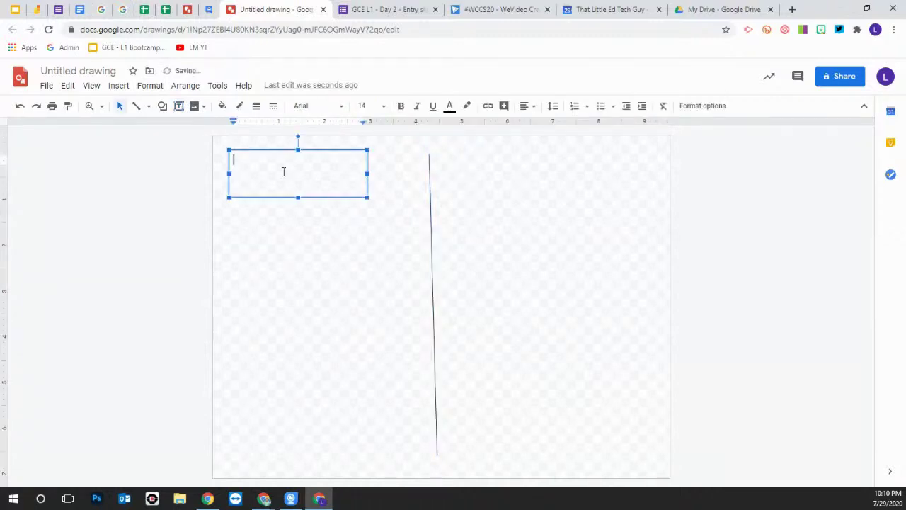
text(Veggie)
Duplicate the Veggie label to the right of the line and change it to 'Fruit'
click(460, 178)
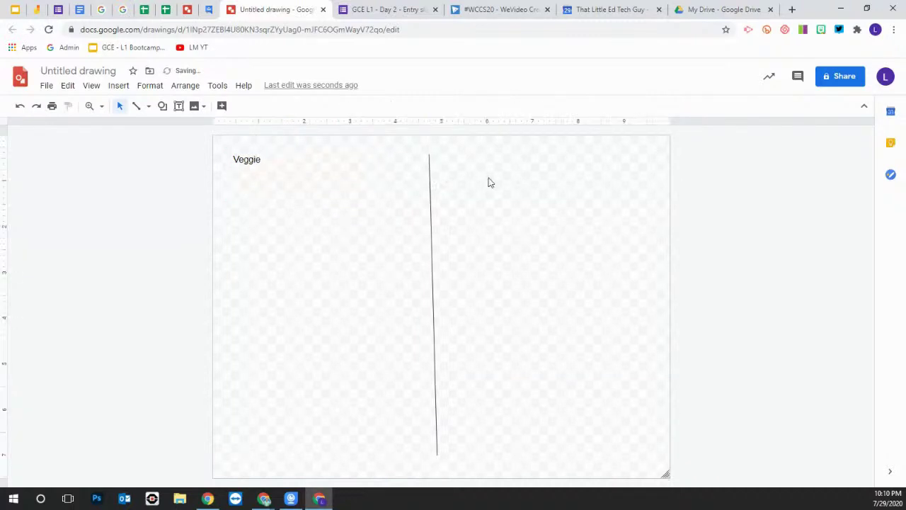
click(250, 170)
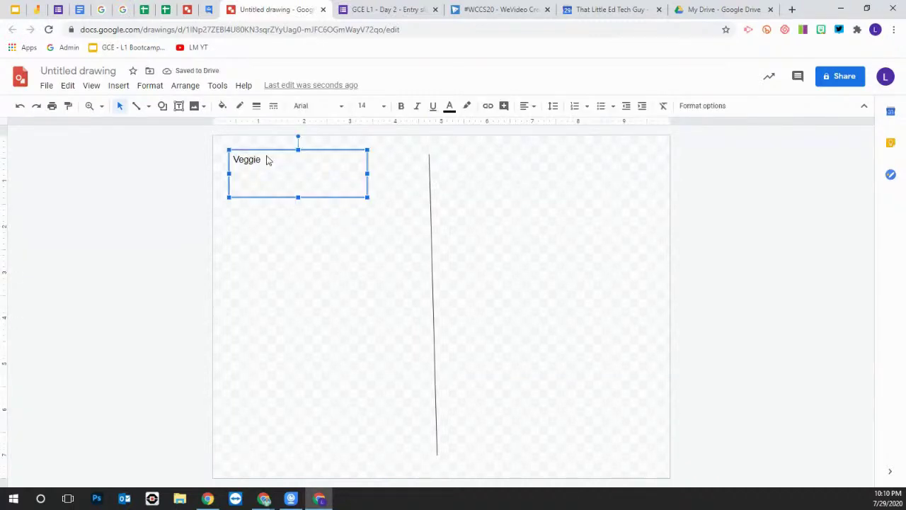
key(ctrl+d)
drag(288, 154, 531, 153)
double_click(505, 164)
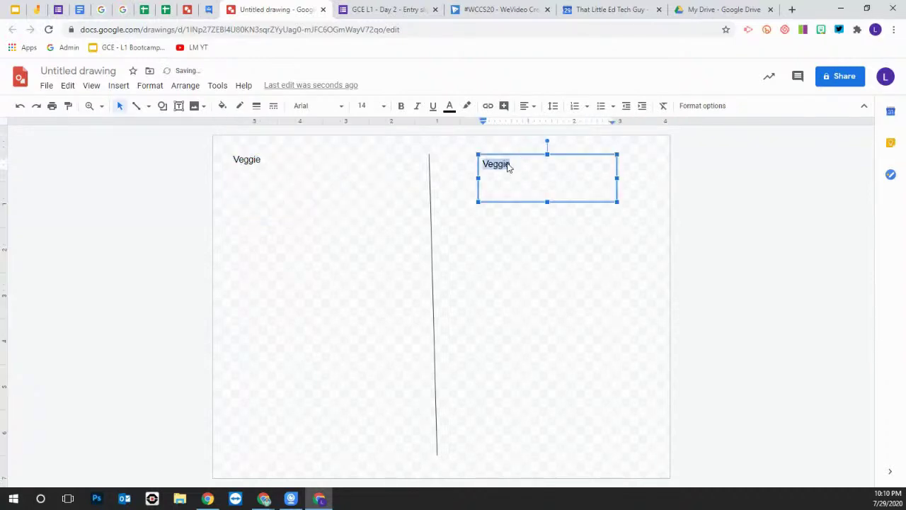
text(Fruit)
click(516, 328)
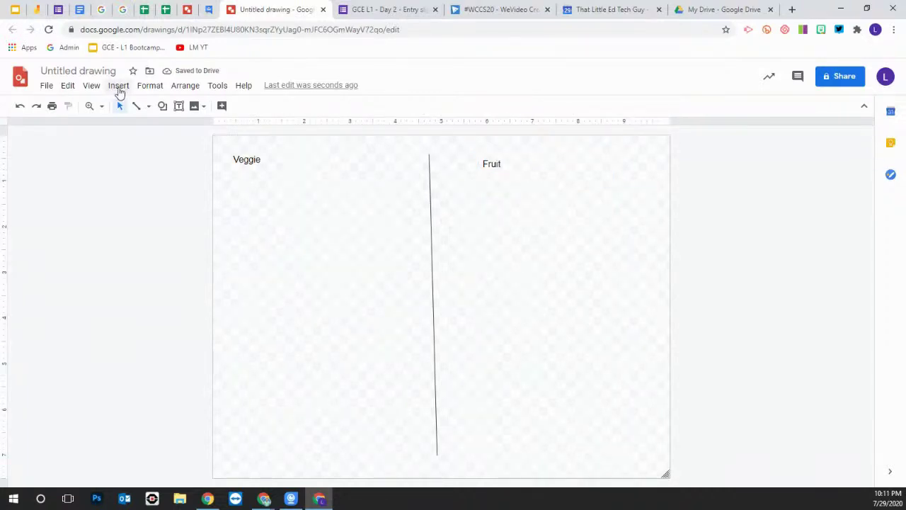
click(119, 87)
mouse_move(132, 111)
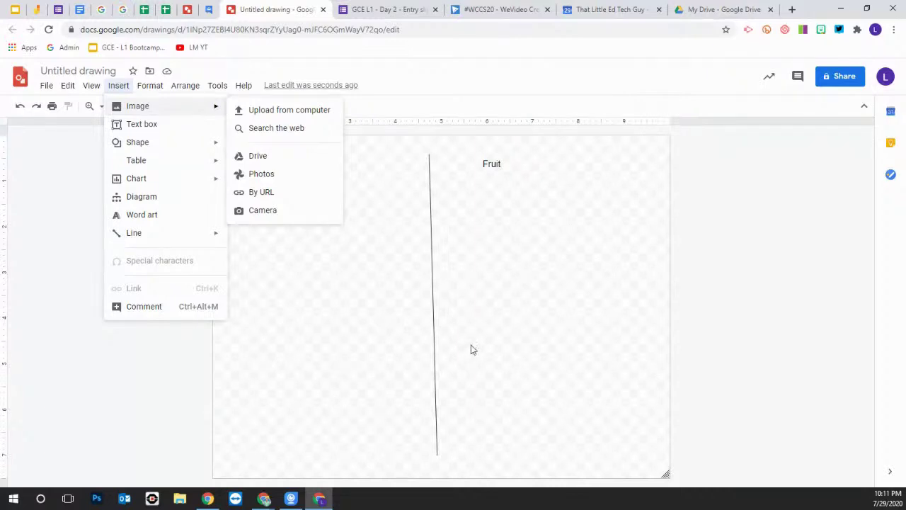
Close the Insert menu, leaving only the Veggie / Fruit chart visible
click(376, 340)
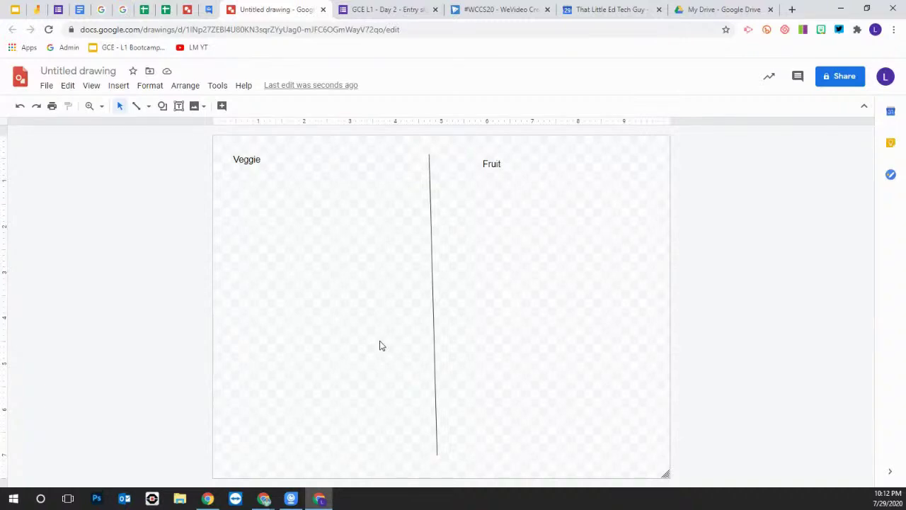
Go to the Google Groups slide in Slides, then bring the My groups window forward
click(15, 10)
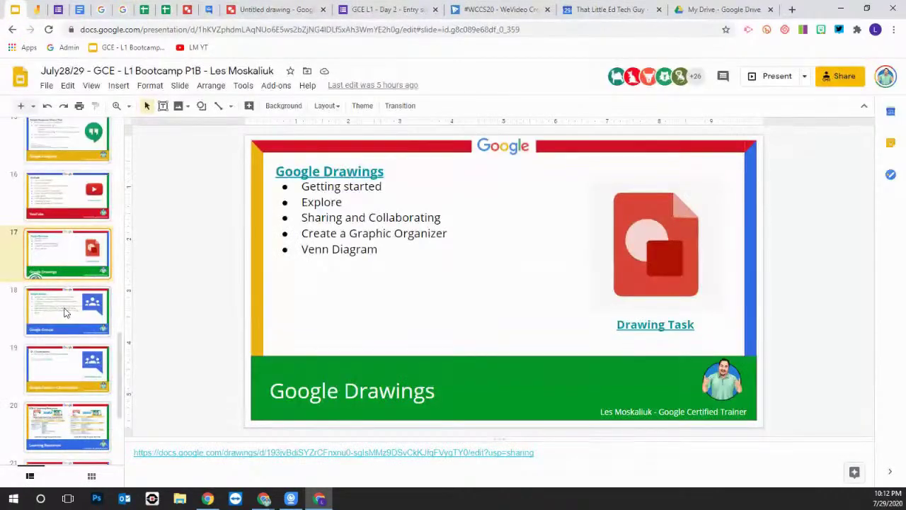
click(65, 312)
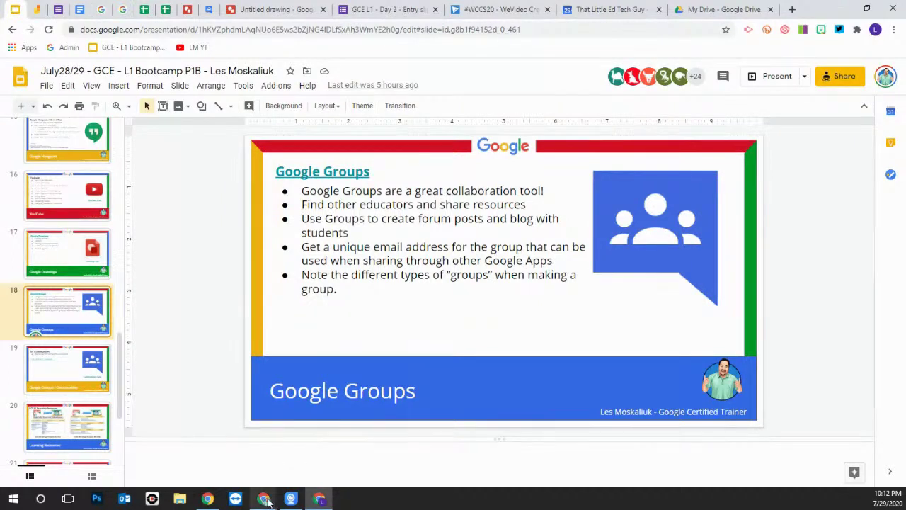
mouse_move(266, 500)
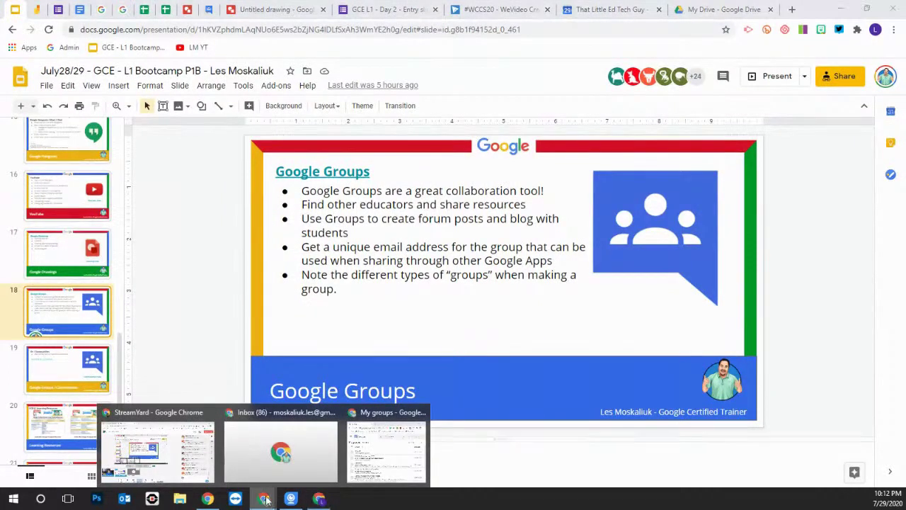
click(387, 447)
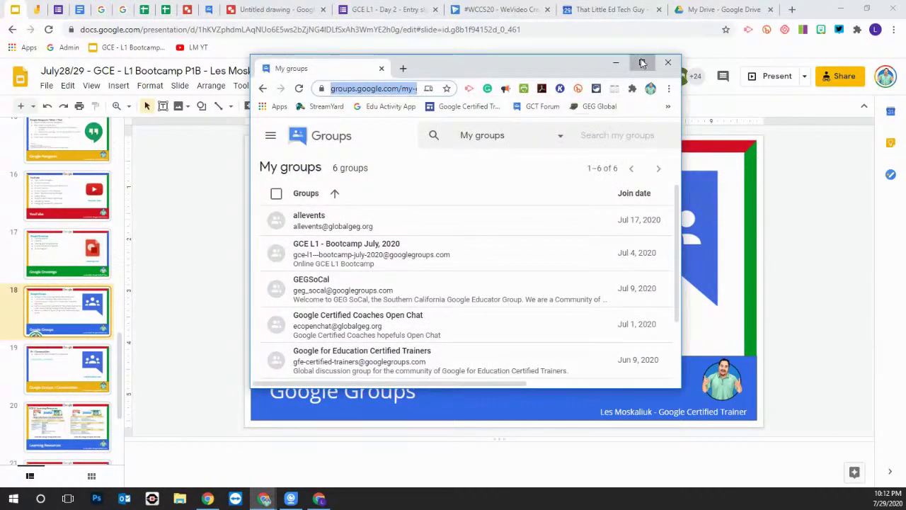
Maximize the window, open the Google for Education Certified Trainers group, and scroll its conversations
click(641, 62)
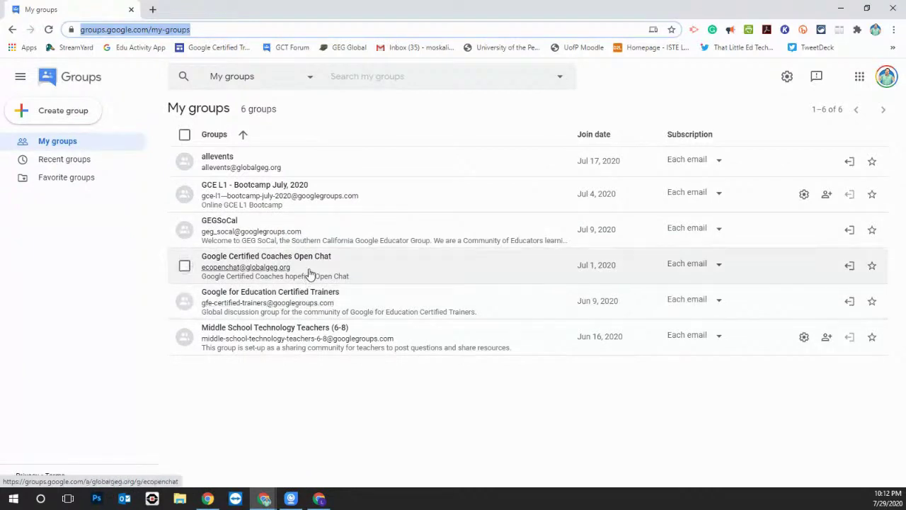
click(364, 301)
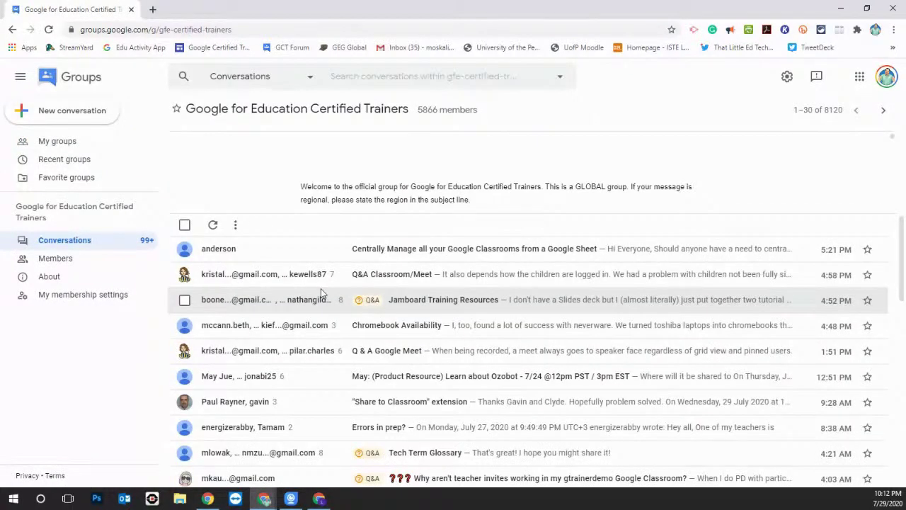
scroll(319, 291, down, 2)
scroll(317, 294, down, 3)
scroll(328, 314, up, 3)
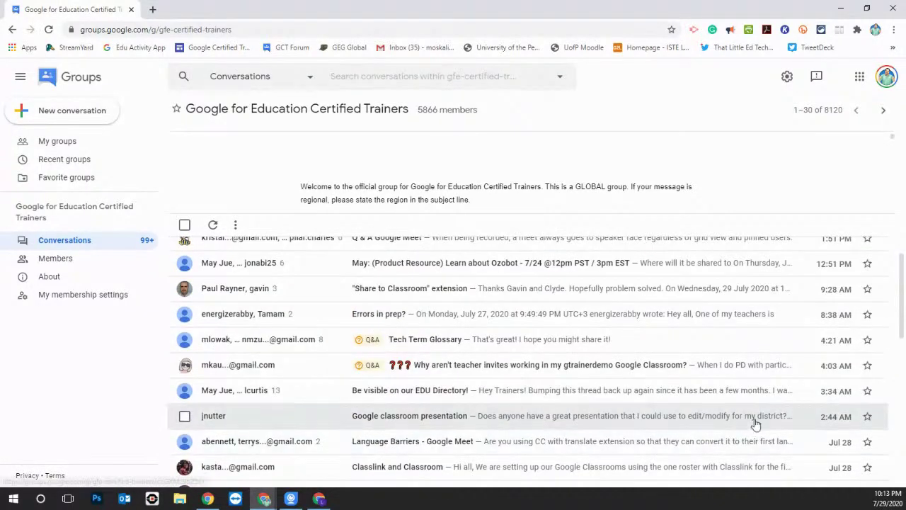
scroll(639, 408, up, 1)
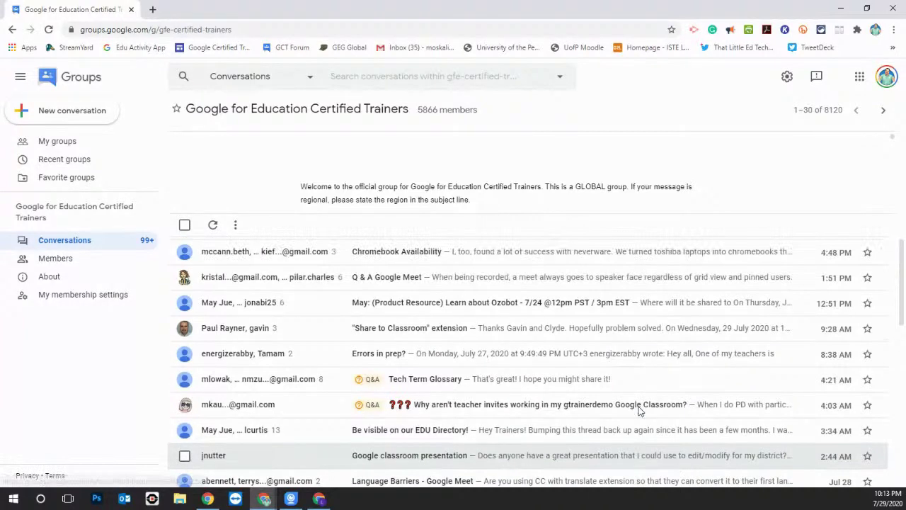
scroll(623, 389, up, 2)
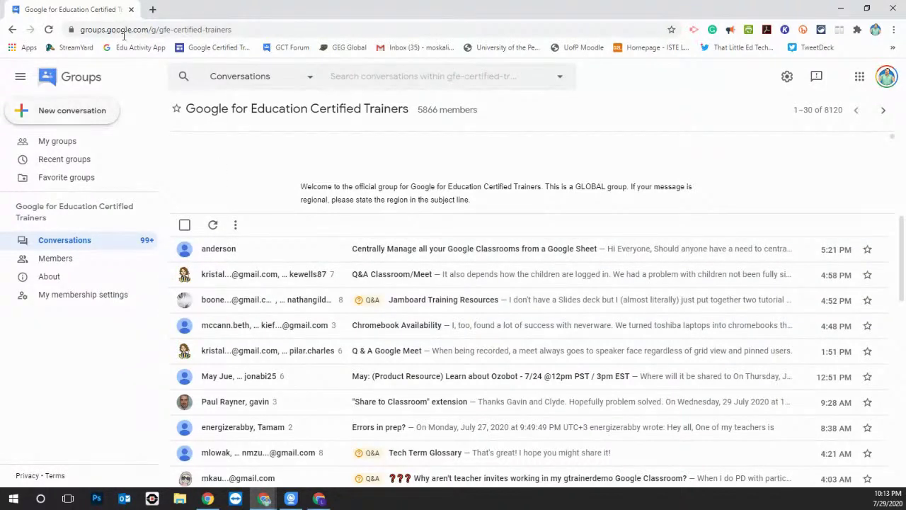
Open groups.google.com in a new tab, then return to the Slides deck and start presenting
click(841, 9)
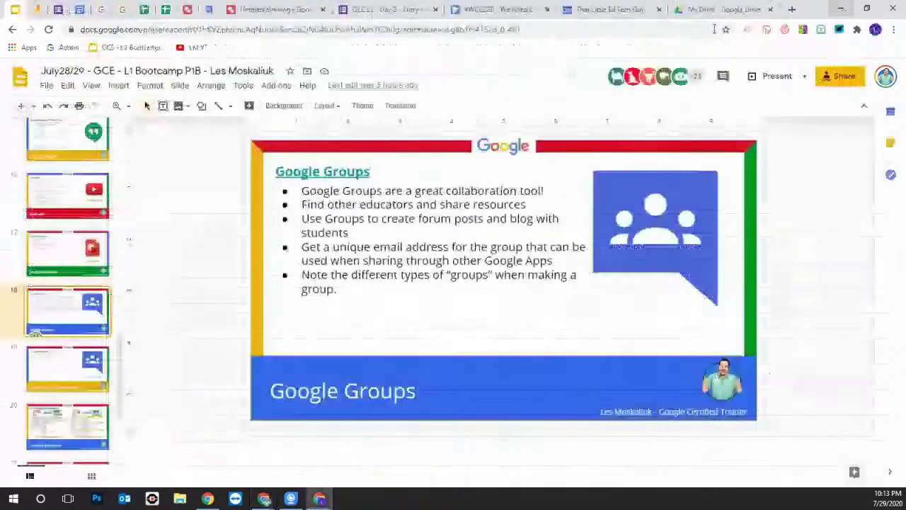
click(792, 10)
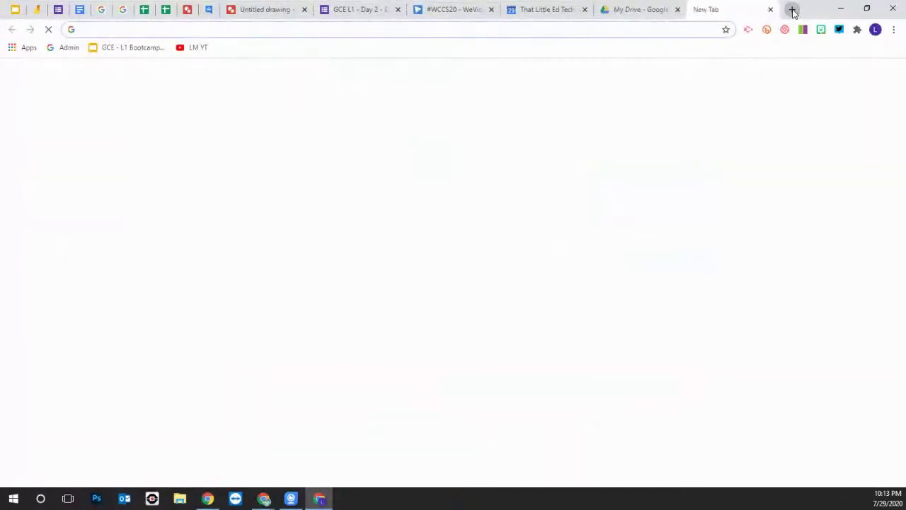
text(group)
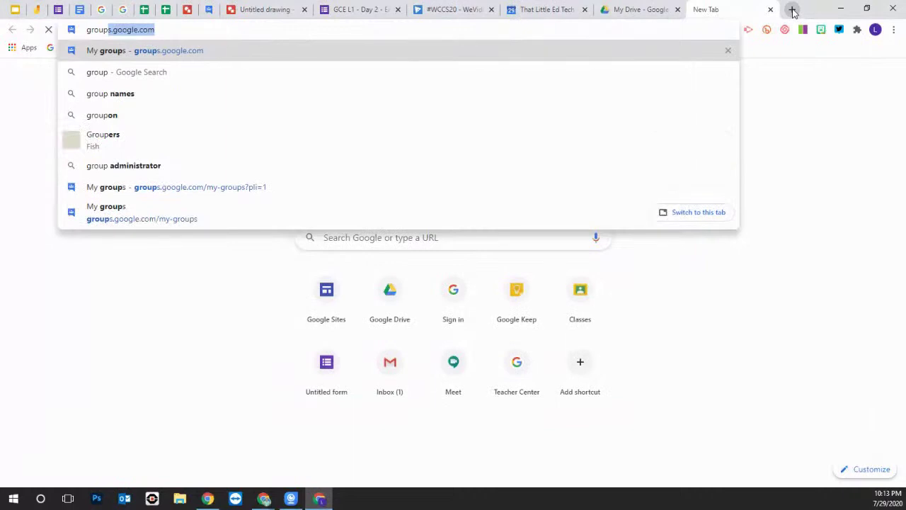
click(176, 50)
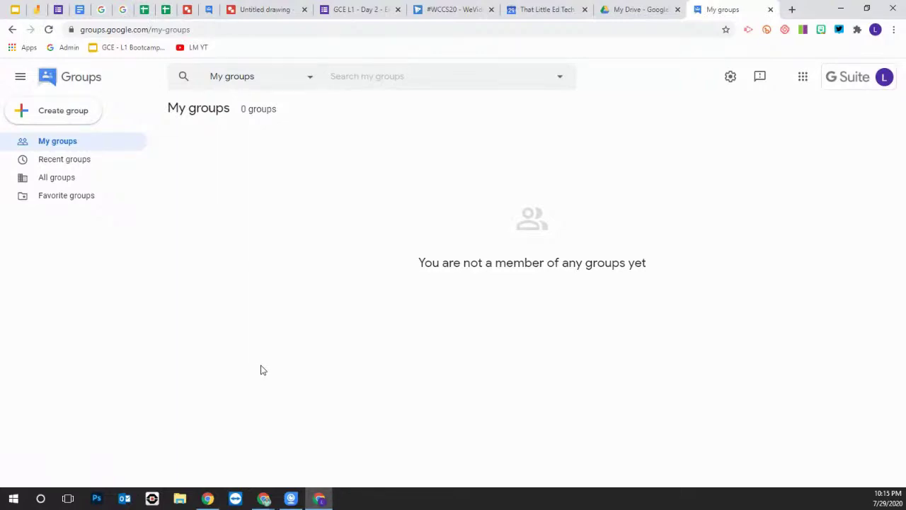
click(17, 10)
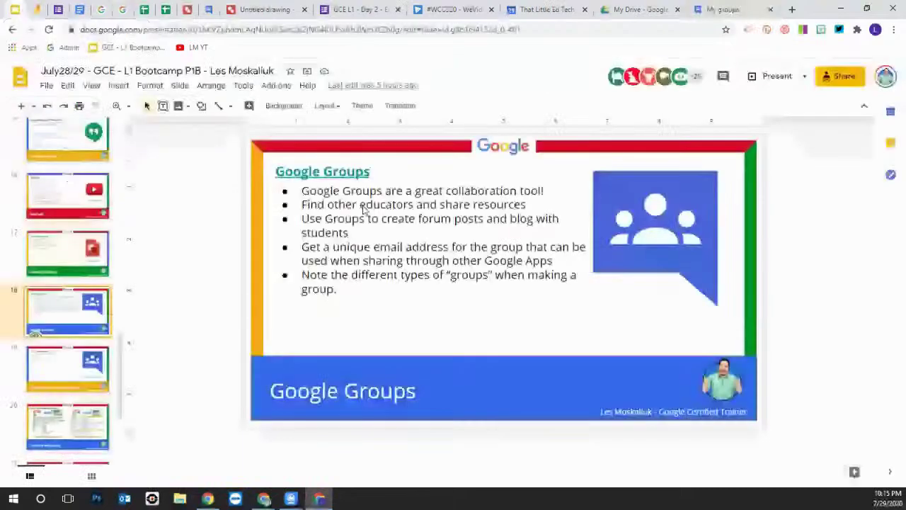
click(774, 78)
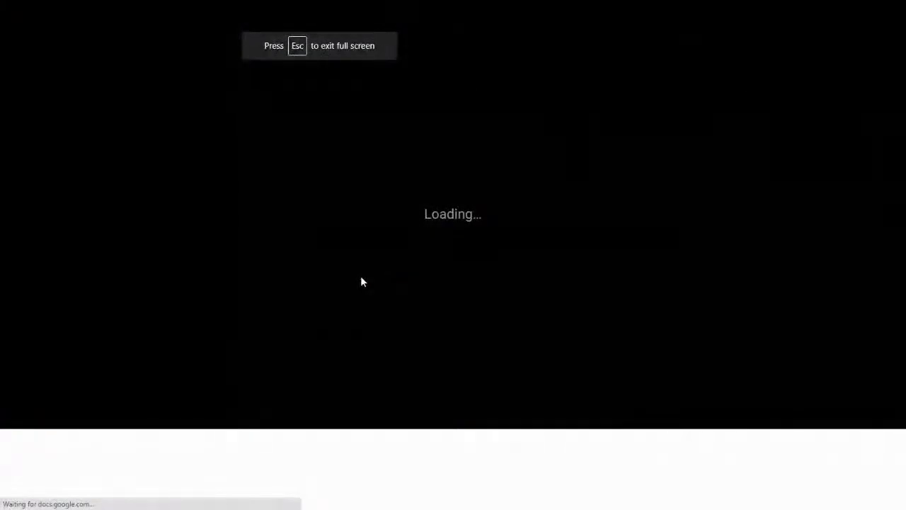